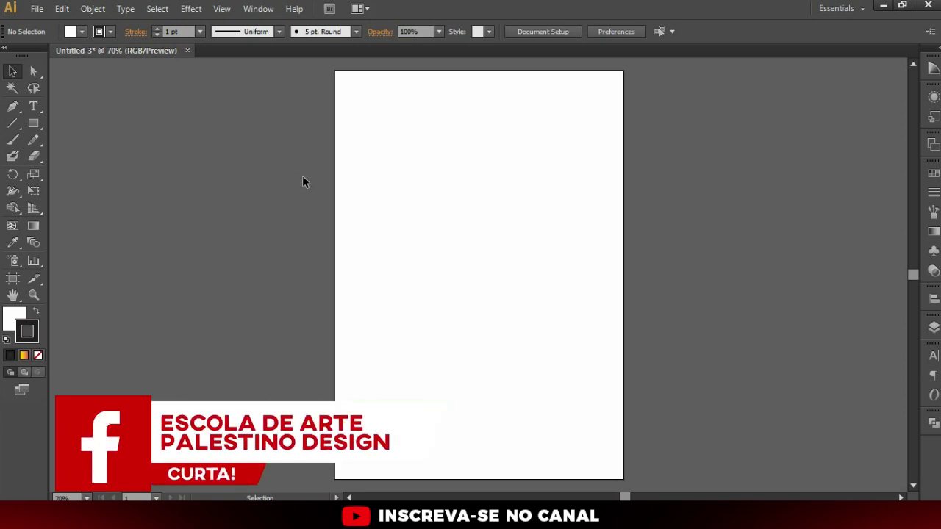
# Place the green marker sketch photo from the Desktop onto the artboard
pyautogui.click(37, 8)
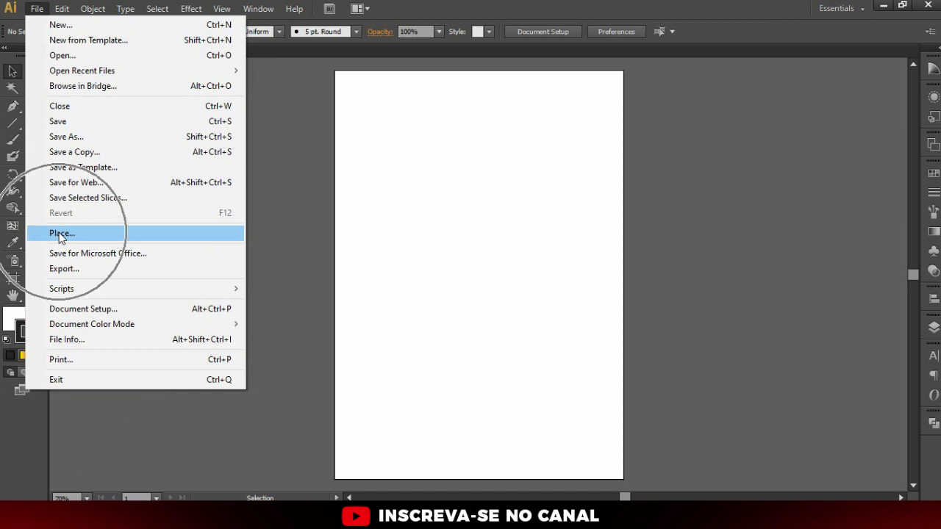
pyautogui.click(434, 206)
pyautogui.click(39, 8)
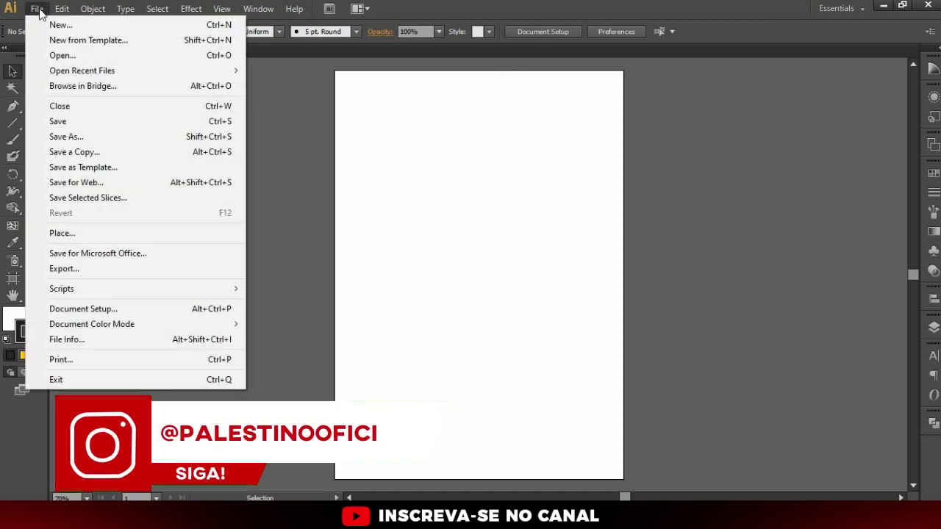
pyautogui.click(80, 240)
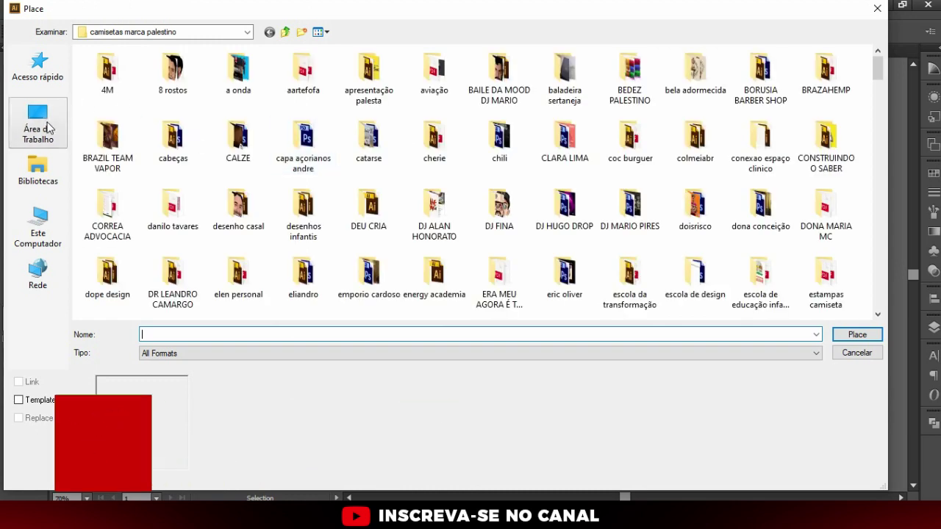
pyautogui.click(38, 124)
pyautogui.scroll(-1, 315, 290)
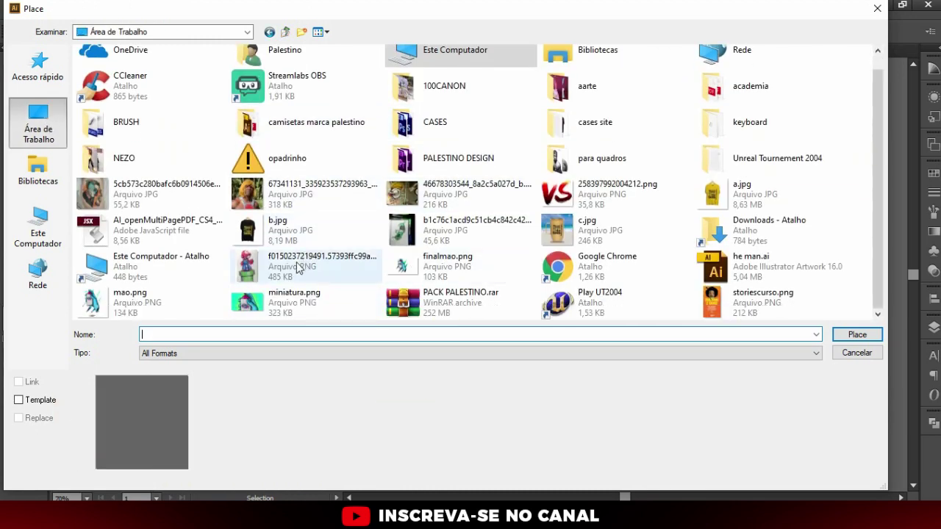
pyautogui.doubleClick(429, 232)
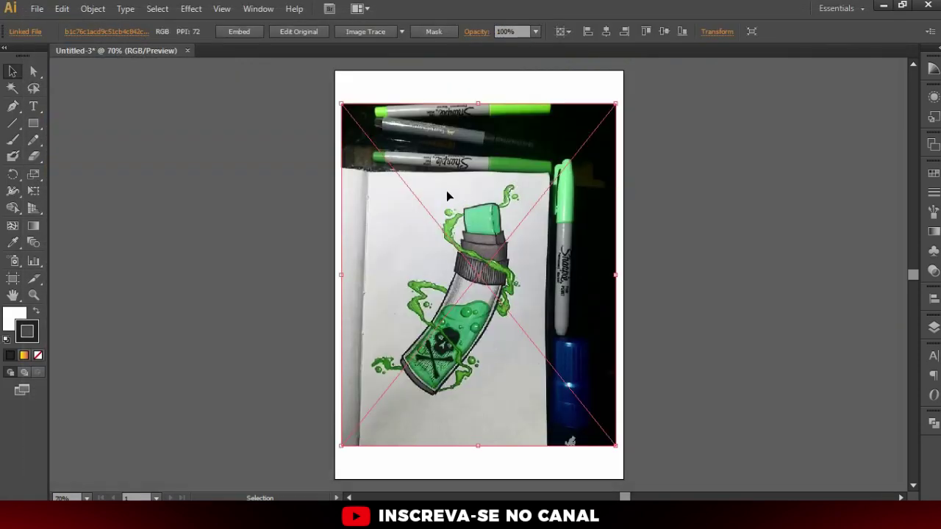
# Zoom around the placed marker photo and embed the linked image
pyautogui.scroll(1, 500, 250)
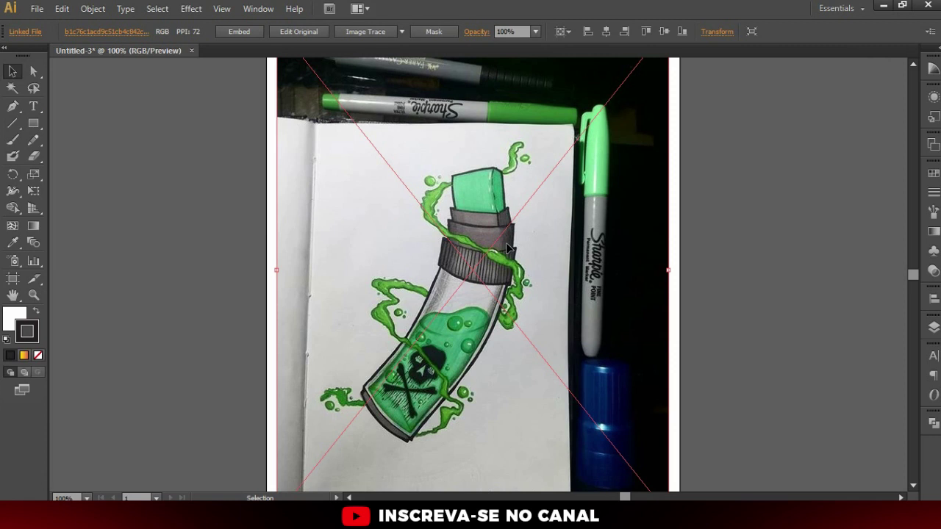
pyautogui.scroll(-1, 506, 243)
pyautogui.scroll(-2, 559, 258)
pyautogui.scroll(2, 570, 261)
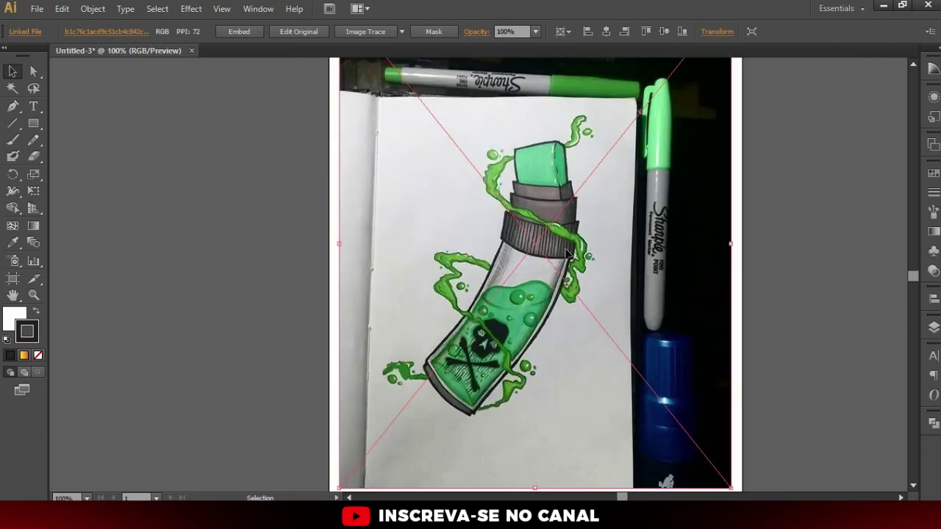
pyautogui.scroll(-2, 452, 290)
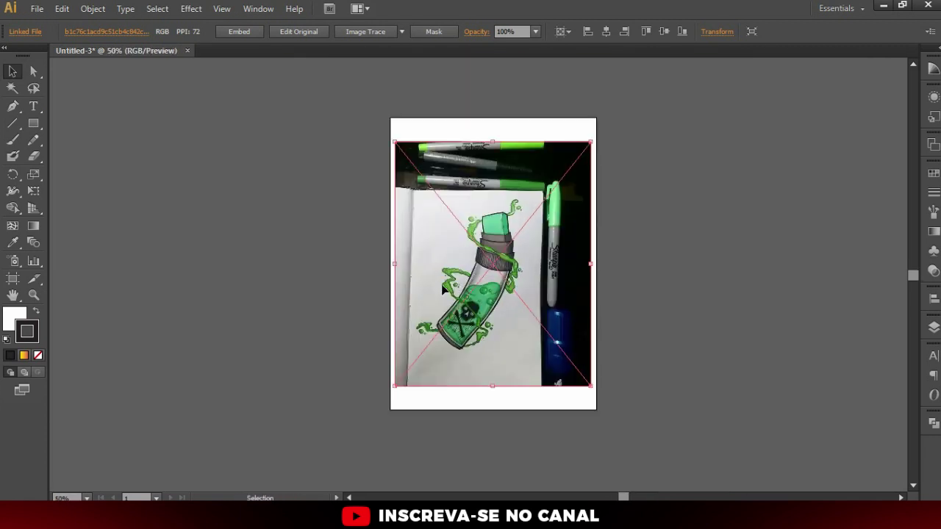
pyautogui.scroll(-1, 464, 289)
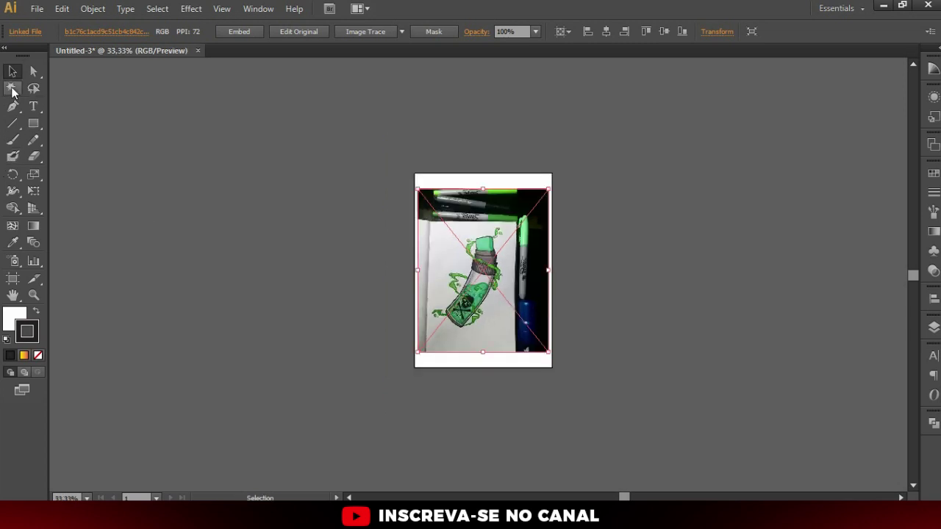
pyautogui.scroll(1, 506, 244)
pyautogui.click(251, 32)
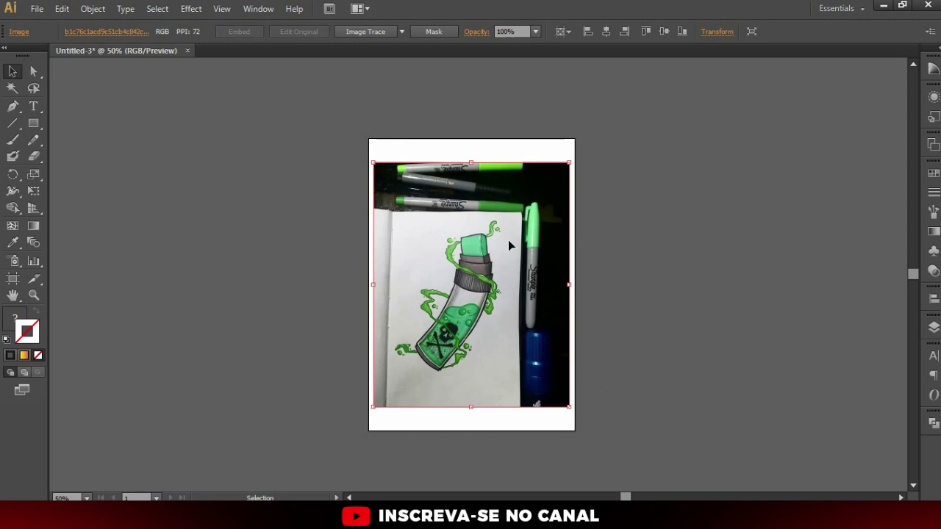
# Re-apply Embed so the marker photo is fully embedded in the document
pyautogui.scroll(1, 558, 189)
pyautogui.scroll(-1, 581, 221)
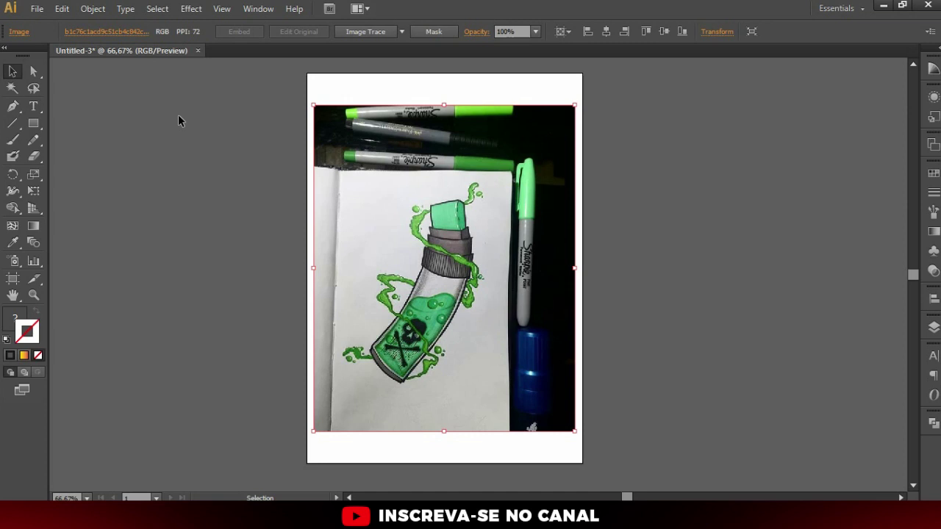
pyautogui.scroll(1, 661, 247)
pyautogui.scroll(-1, 568, 258)
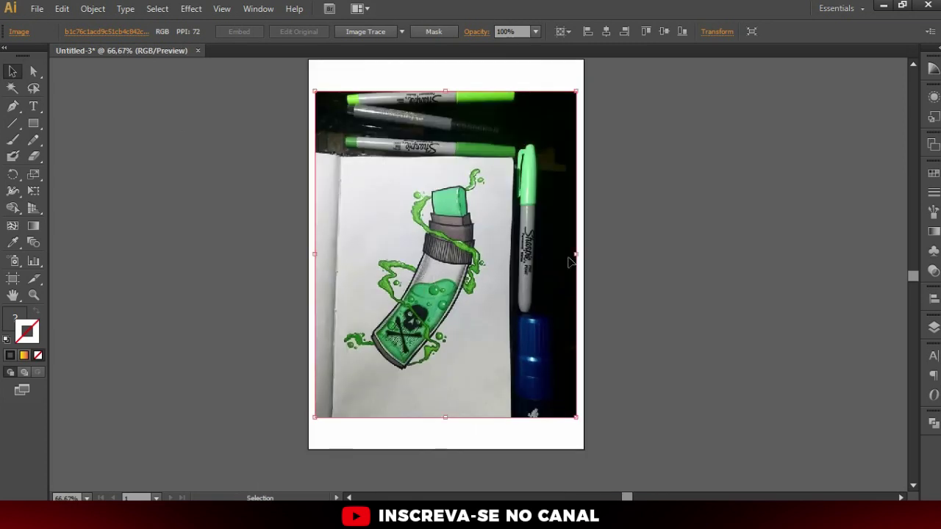
pyautogui.scroll(1, 404, 287)
pyautogui.scroll(-1, 467, 228)
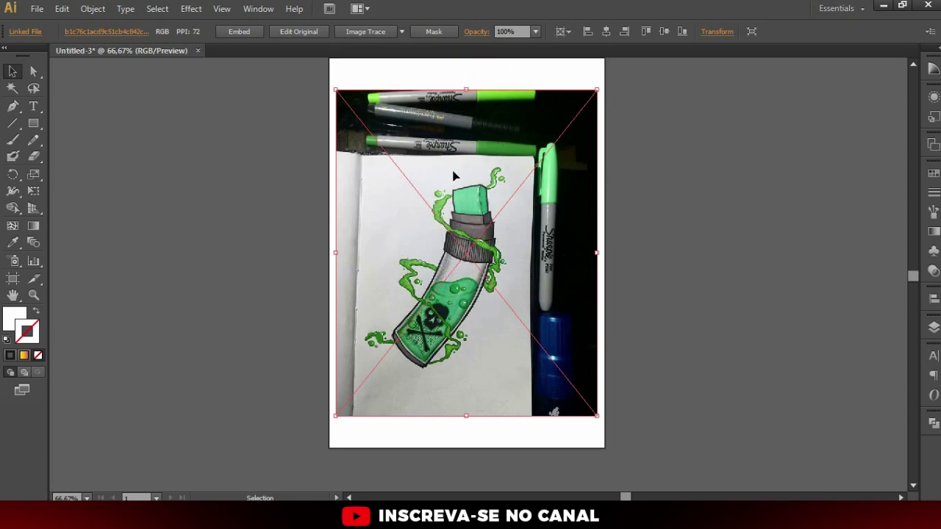
pyautogui.click(239, 32)
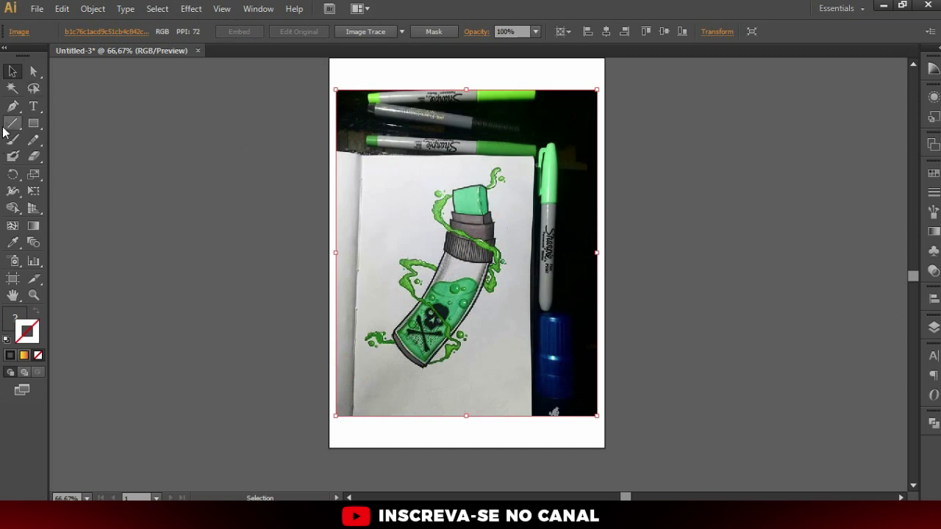
pyautogui.press('p')
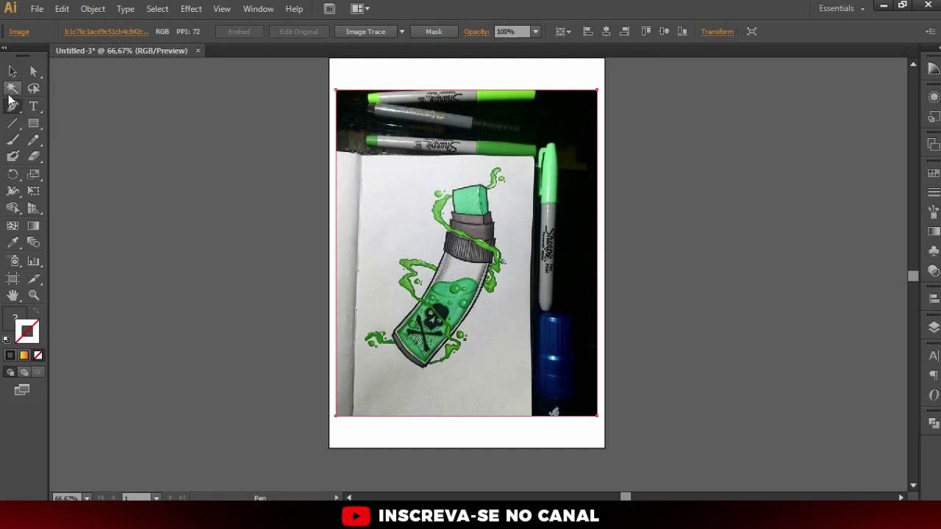
# Draw a closed polygon outline around the marker drawing with the Pen tool
pyautogui.click(519, 171)
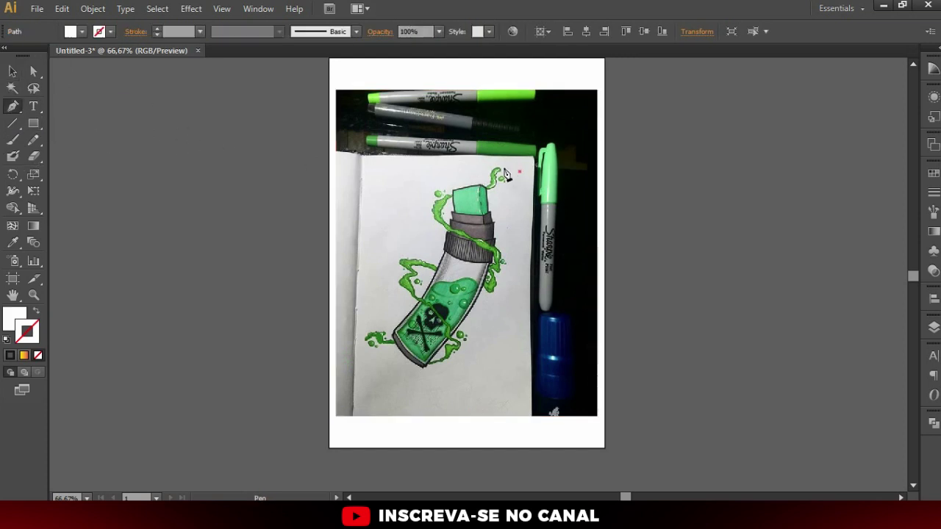
pyautogui.click(498, 163)
pyautogui.click(462, 166)
pyautogui.click(419, 177)
pyautogui.click(398, 219)
pyautogui.click(383, 269)
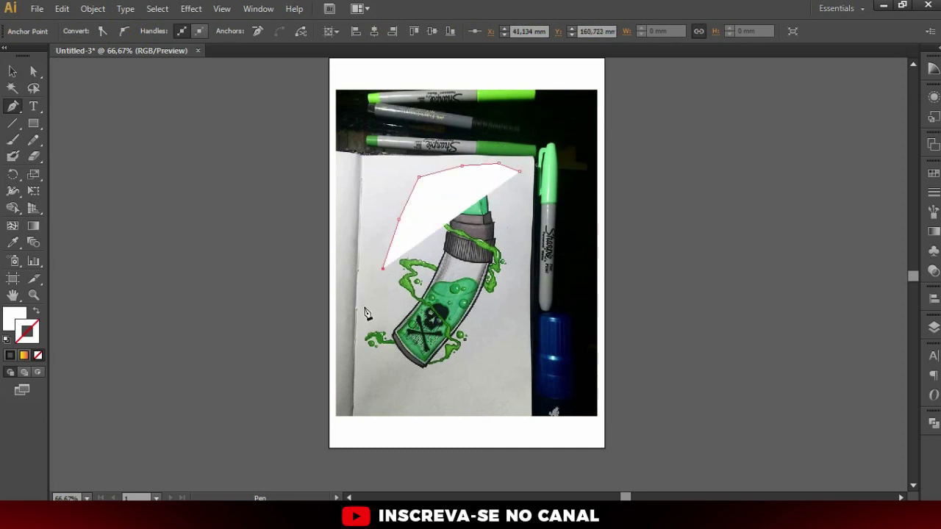
pyautogui.click(363, 307)
pyautogui.click(361, 330)
pyautogui.click(360, 357)
pyautogui.click(407, 380)
pyautogui.click(443, 380)
pyautogui.click(483, 358)
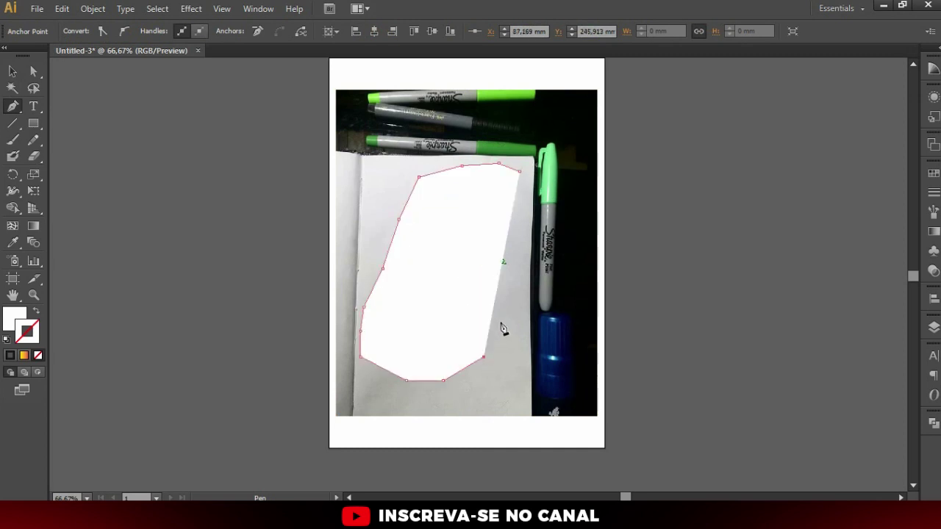
pyautogui.click(516, 273)
pyautogui.click(519, 237)
pyautogui.click(520, 197)
pyautogui.click(519, 171)
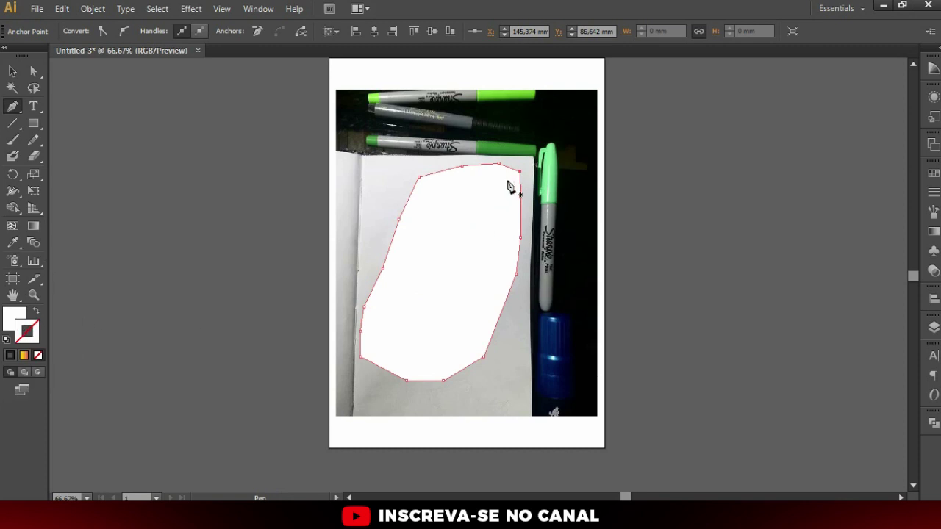
# Clip the photo to the drawn outline with Make Clipping Mask
pyautogui.press('v')
pyautogui.moveTo(284, 136)
pyautogui.mouseDown()
pyautogui.moveTo(520, 269)
pyautogui.moveTo(572, 266)
pyautogui.mouseUp()
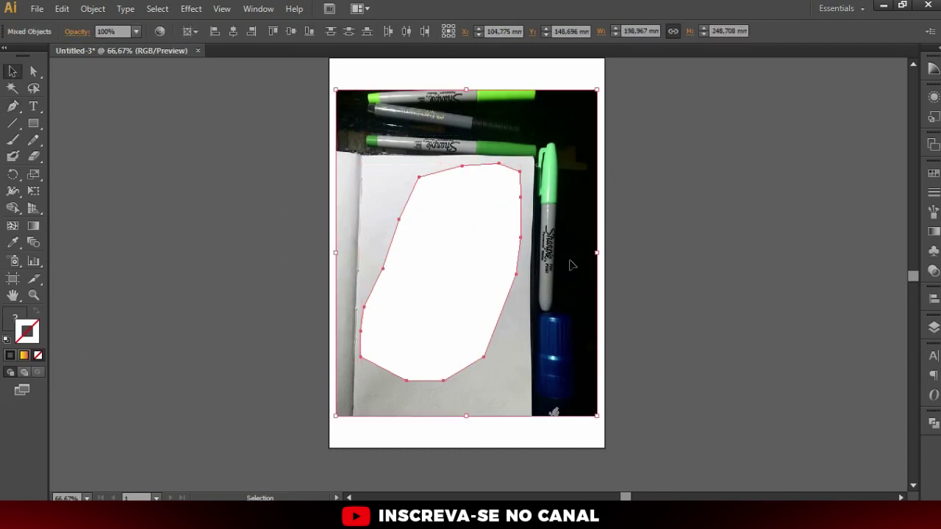
pyautogui.rightClick(485, 177)
pyautogui.click(525, 256)
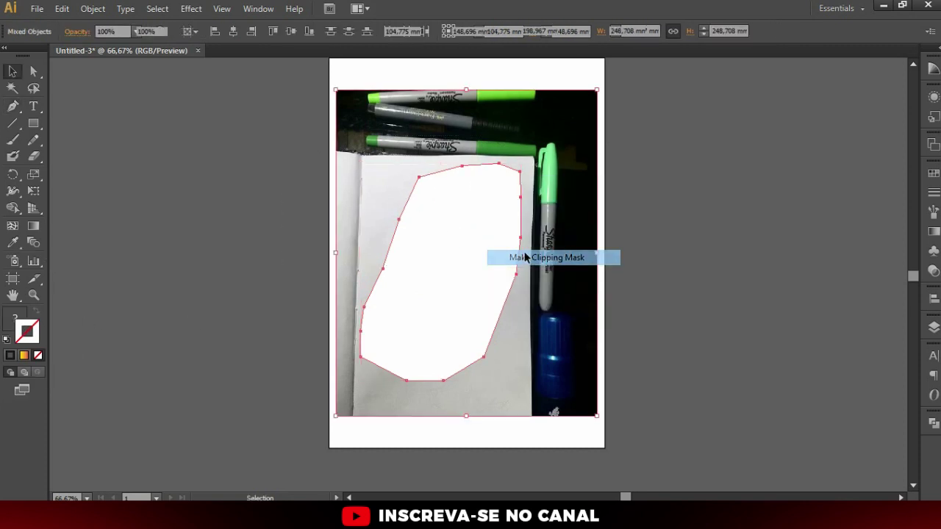
# Enlarge and tilt the clipped photo to roughly 124 × 191 mm
pyautogui.moveTo(521, 163); pyautogui.dragTo(578, 86)
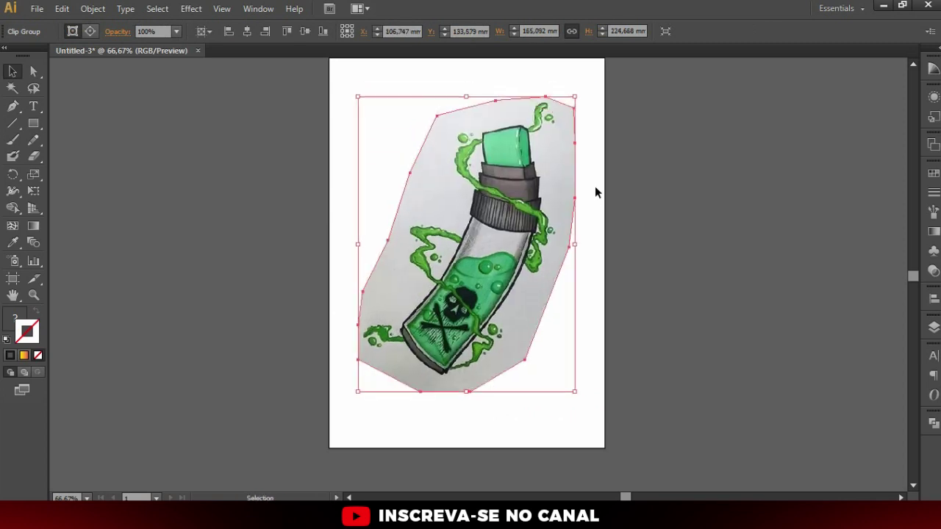
pyautogui.moveTo(578, 94); pyautogui.dragTo(561, 83)
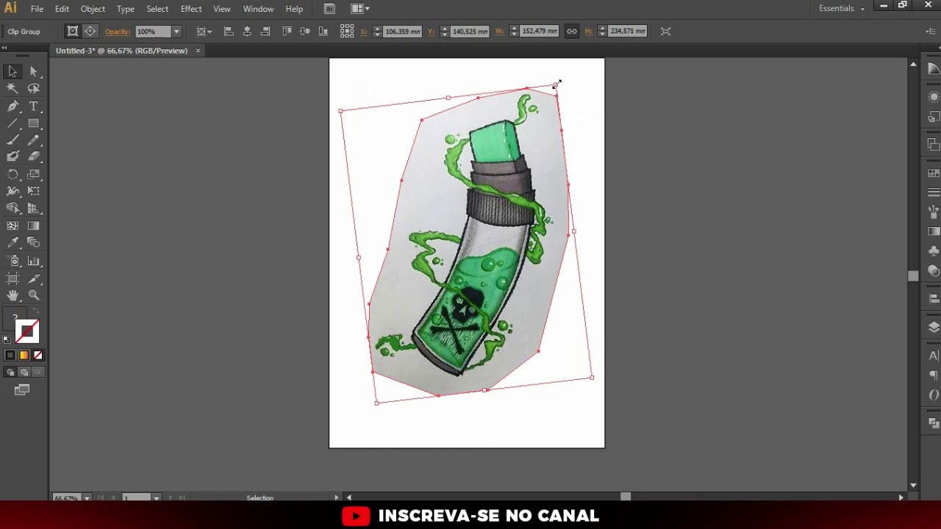
pyautogui.moveTo(557, 85); pyautogui.dragTo(523, 145)
pyautogui.scroll(2, 522, 220)
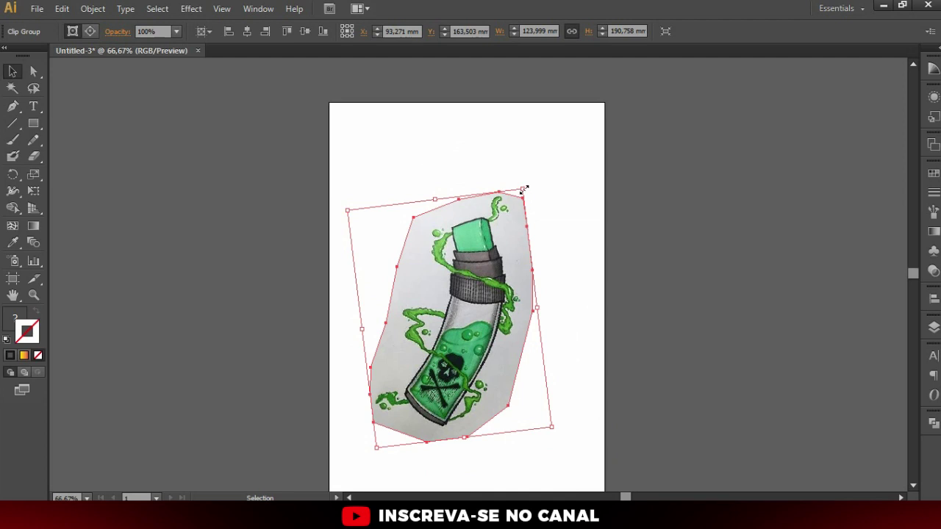
pyautogui.moveTo(524, 189); pyautogui.dragTo(432, 166)
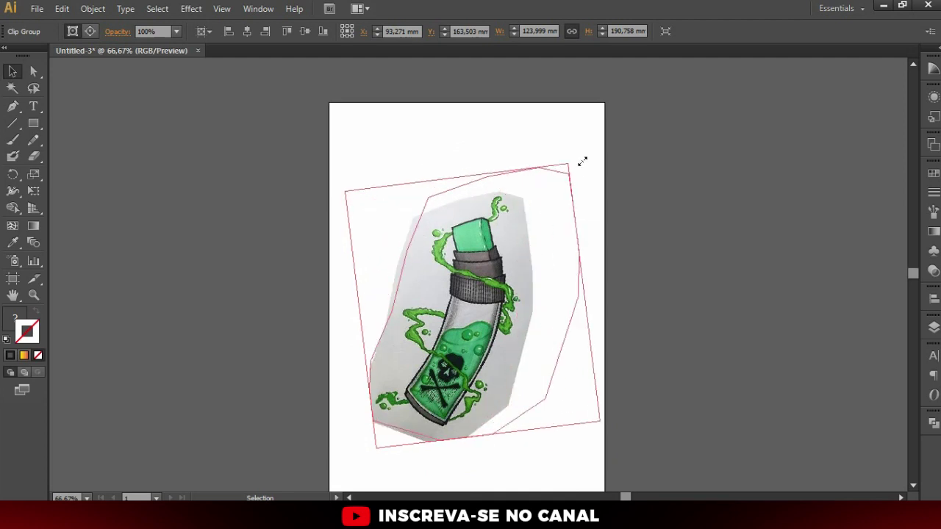
pyautogui.moveTo(433, 166)
pyautogui.mouseDown()
pyautogui.moveTo(522, 189)
pyautogui.moveTo(563, 115)
pyautogui.mouseUp()
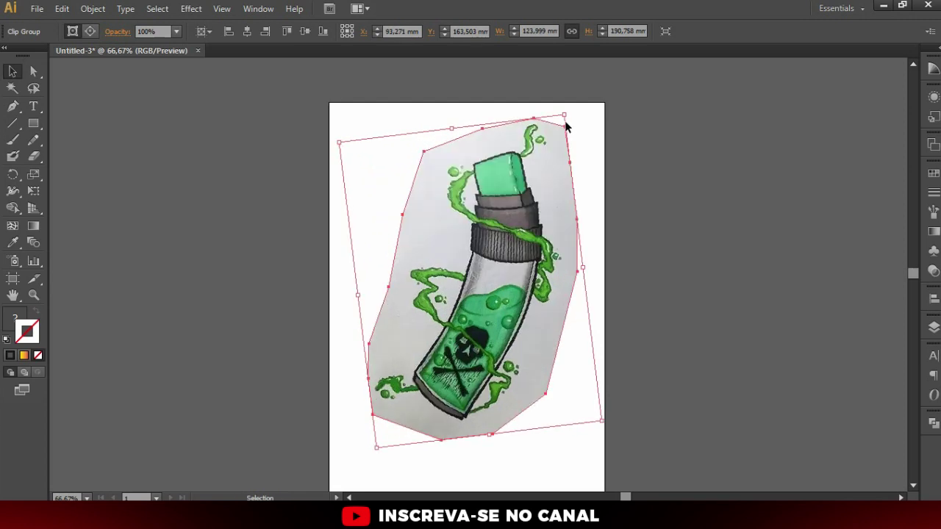
pyautogui.hotkey('ctrl', '-')
pyautogui.click(634, 215)
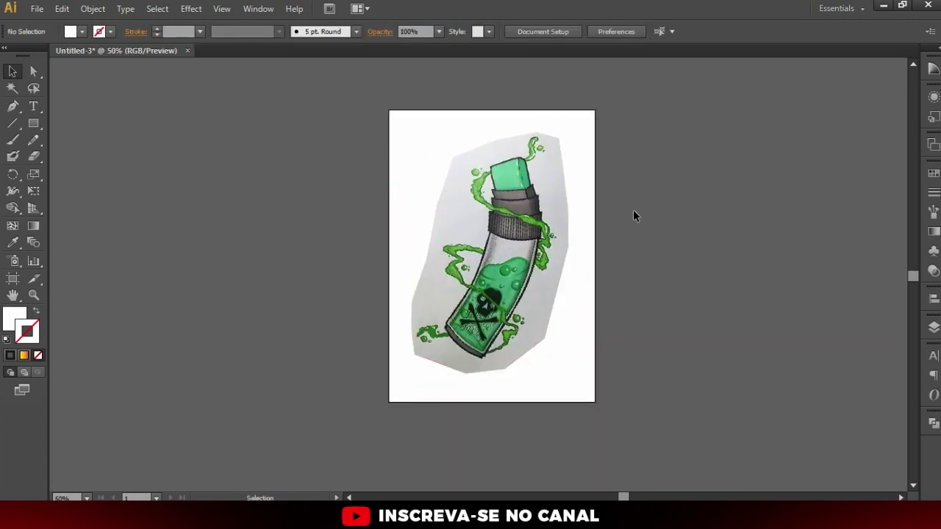
# Open the Layers panel, add and undo two new layers, and select Layer 2
pyautogui.click(933, 329)
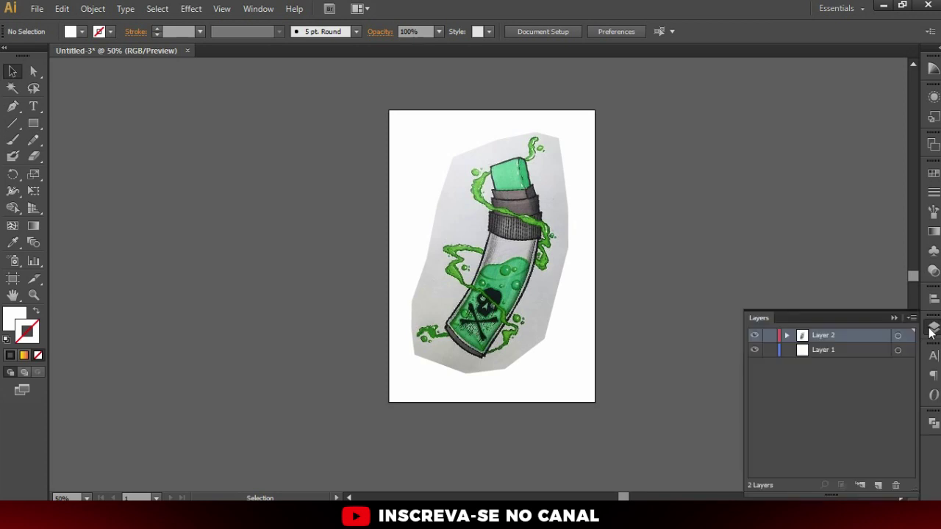
pyautogui.hotkey('ctrl', 'l')
pyautogui.hotkey('ctrl', 'l')
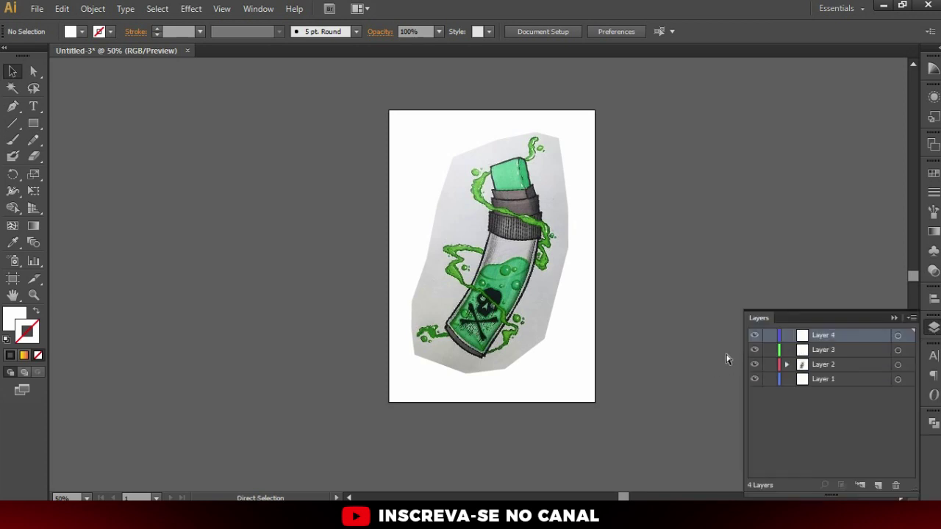
pyautogui.hotkey('ctrl', 'z')
pyautogui.hotkey('ctrl', 'z')
pyautogui.click(840, 370)
pyautogui.hotkey('ctrl', 'l')
pyautogui.hotkey('ctrl', 'l')
pyautogui.hotkey('ctrl', 'l')
pyautogui.hotkey('ctrl', 'l')
pyautogui.hotkey('ctrl', 'l')
pyautogui.hotkey('ctrl', 'l')
pyautogui.hotkey('ctrl', 'l')
pyautogui.hotkey('ctrl', 'z')
pyautogui.hotkey('ctrl', 'z')
pyautogui.hotkey('ctrl', 'z')
pyautogui.hotkey('ctrl', 'z')
pyautogui.hotkey('ctrl', 'z')
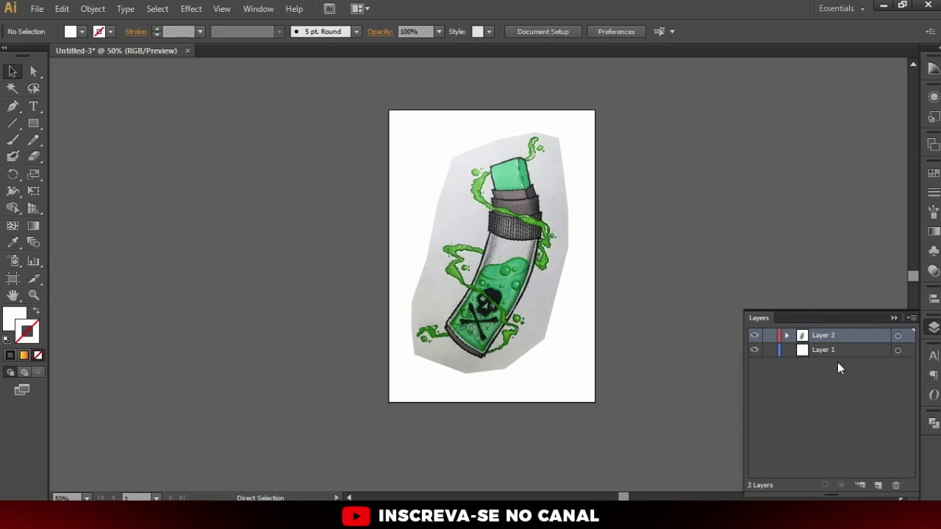
# Delete the empty Layer 1 and select the whole sketch image
pyautogui.hotkey('ctrl', '+')
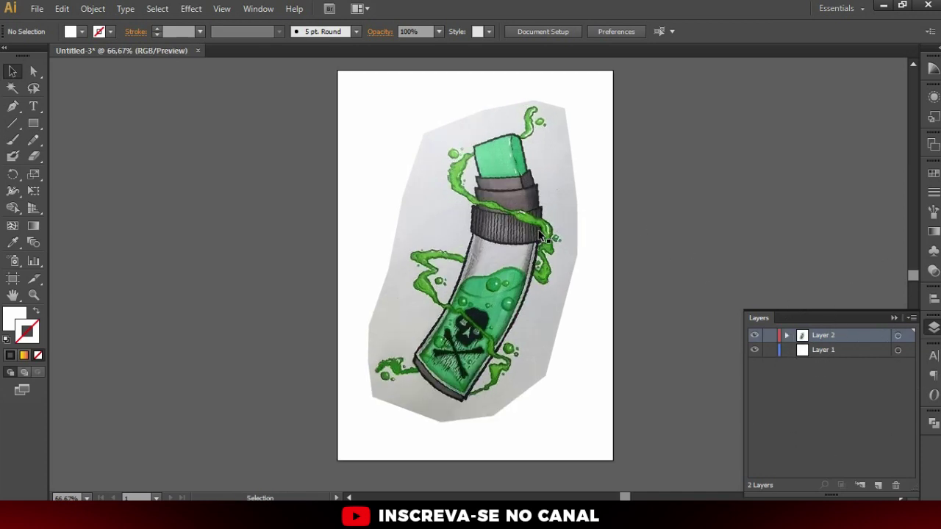
pyautogui.click(848, 353)
pyautogui.click(895, 487)
pyautogui.scroll(2, 547, 149)
pyautogui.scroll(-2, 547, 150)
pyautogui.scroll(2, 547, 149)
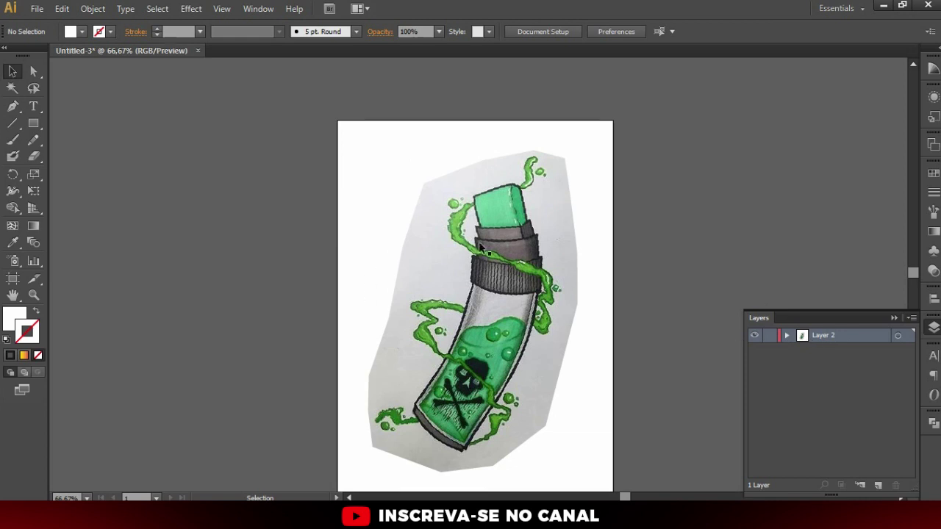
pyautogui.hotkey('ctrl', 'a')
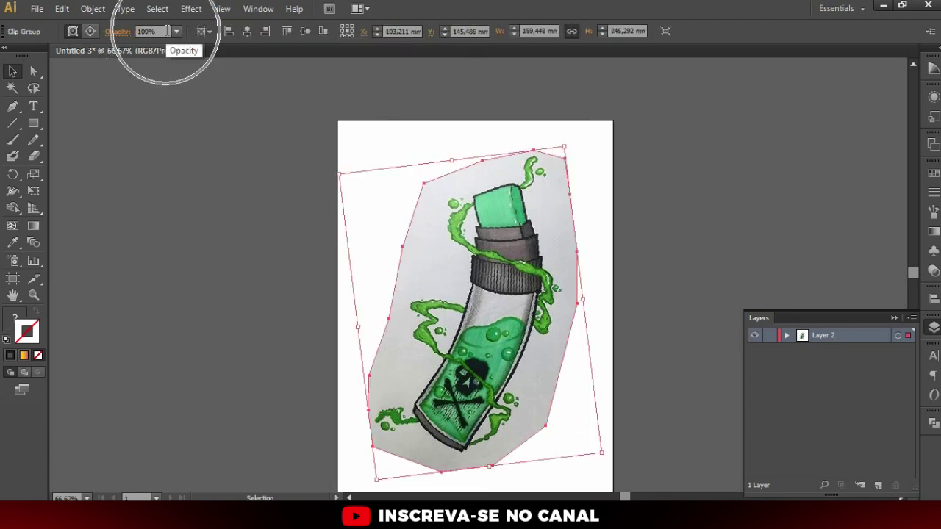
# Hide and restore the Control panel, then reselect the sketch image
pyautogui.click(278, 9)
pyautogui.click(296, 94)
pyautogui.click(256, 11)
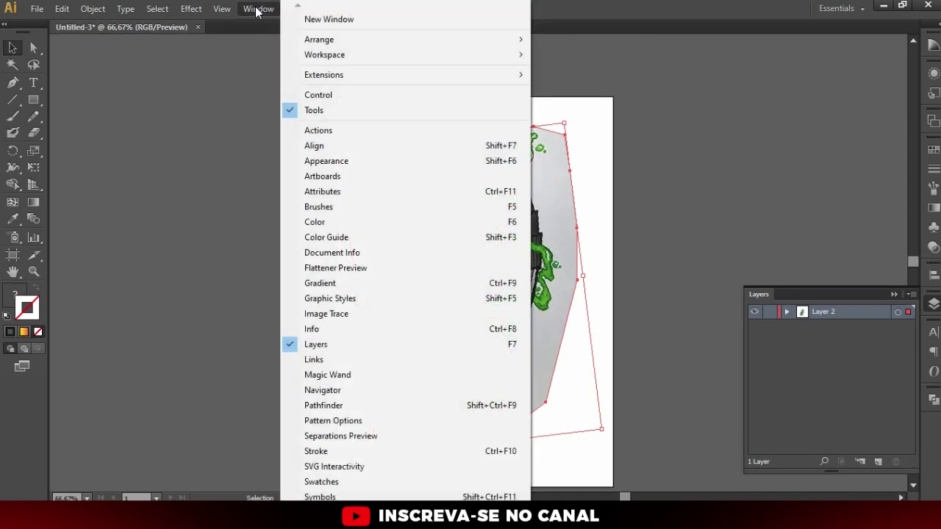
pyautogui.click(348, 96)
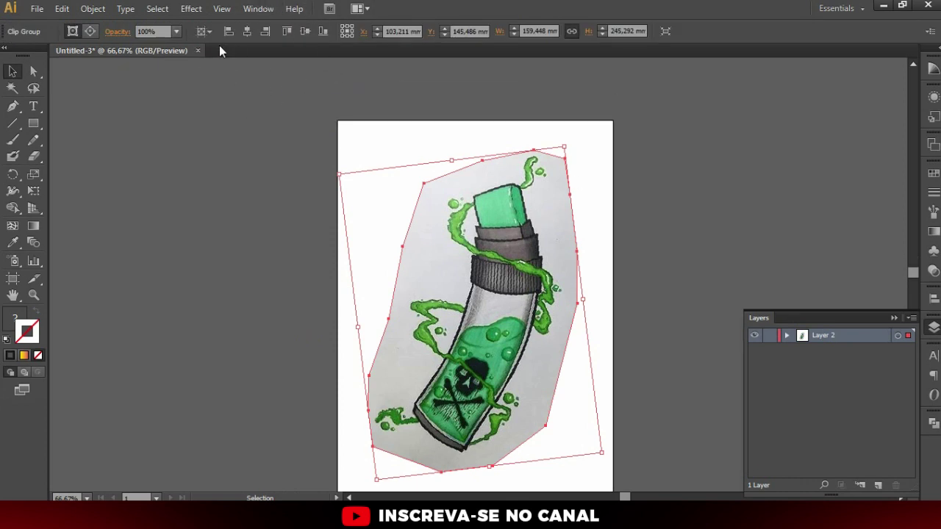
pyautogui.click(301, 191)
pyautogui.click(397, 242)
# Set the sketch to 60% opacity and lock Layer 2
pyautogui.click(176, 31)
pyautogui.click(197, 149)
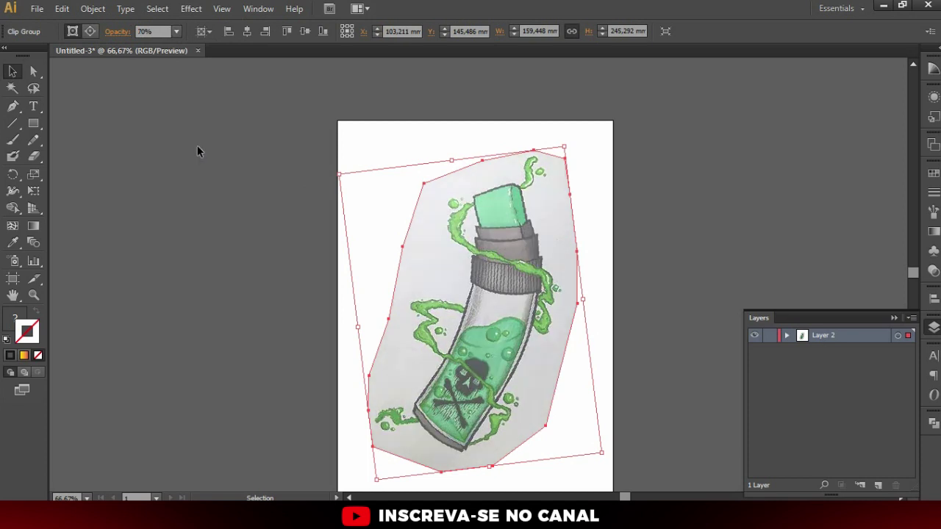
pyautogui.click(176, 31)
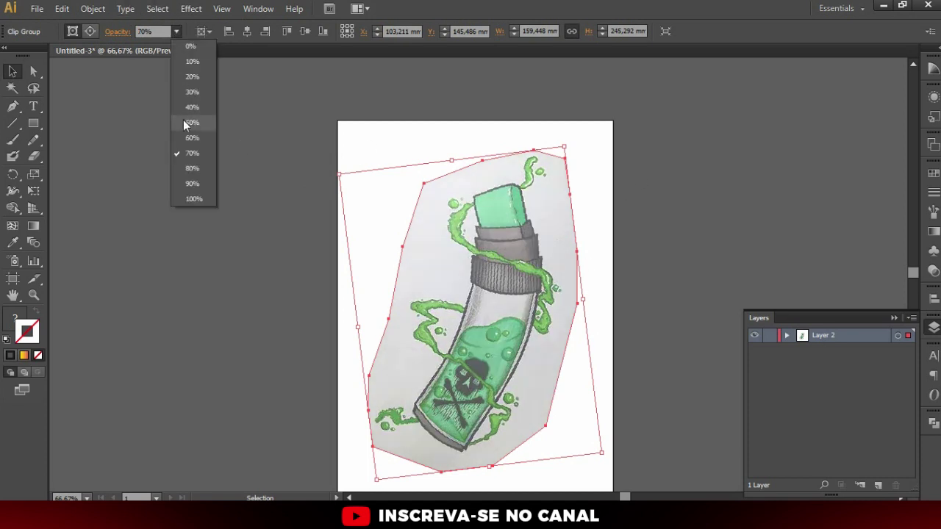
pyautogui.click(192, 138)
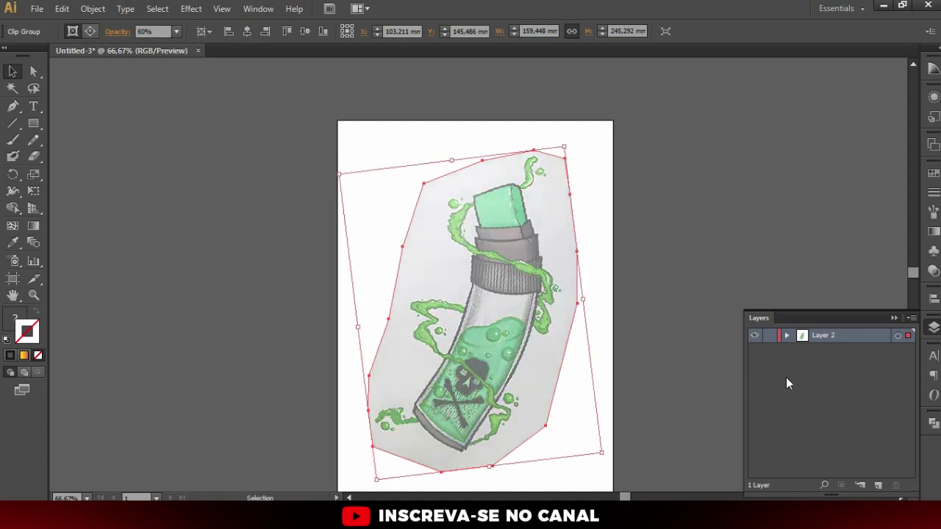
pyautogui.click(772, 339)
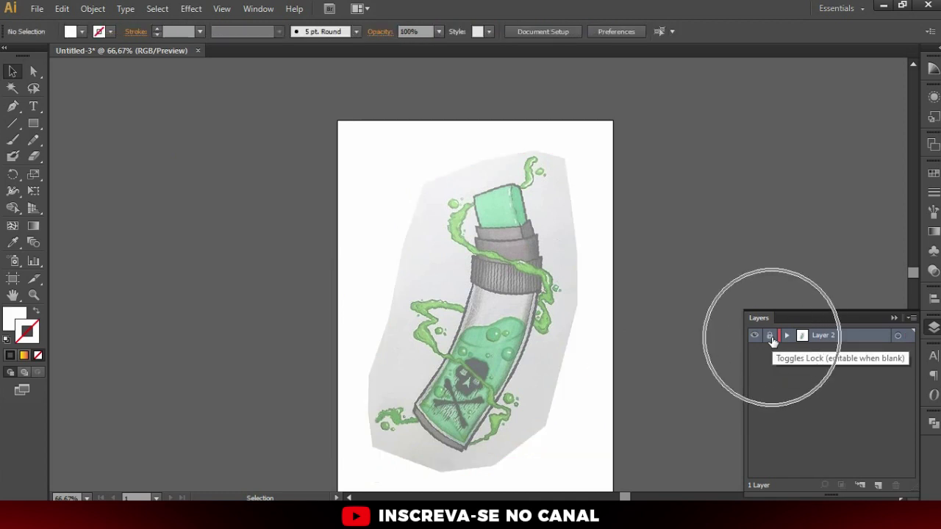
# Preview outline view, recentre the sketch, and create a new Layer 3 for tracing
pyautogui.hotkey('ctrl', 'y')
pyautogui.hotkey('ctrl', 'y')
pyautogui.hotkey('ctrl', 'y')
pyautogui.hotkey('ctrl', 'y')
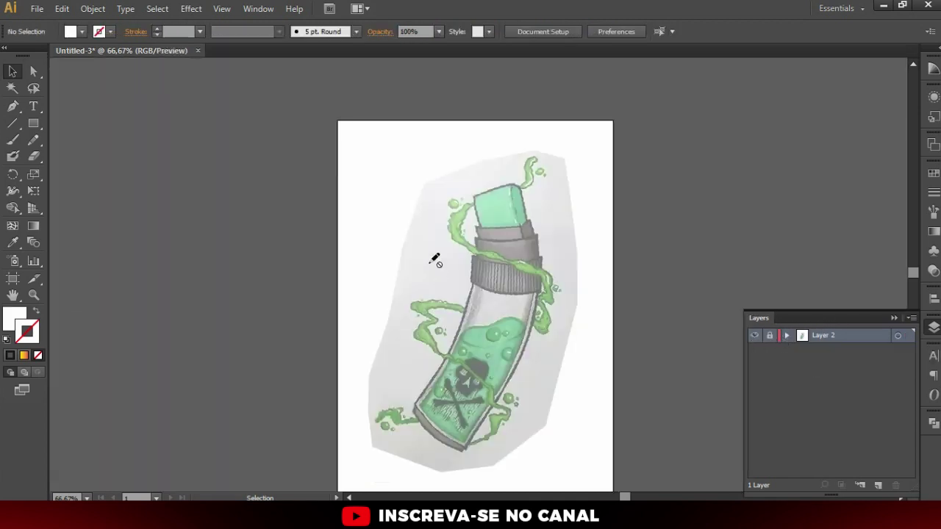
pyautogui.moveTo(535, 264); pyautogui.dragTo(534, 229)
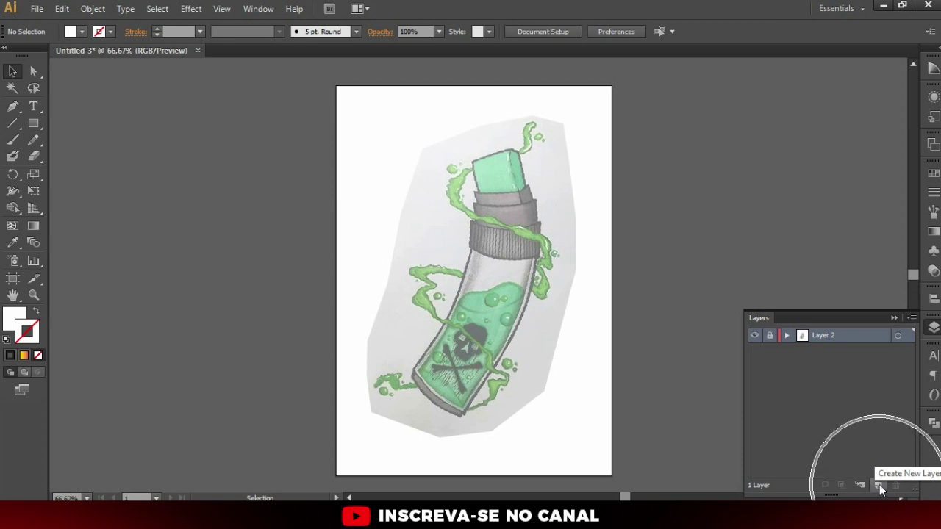
pyautogui.hotkey('ctrl', 'l')
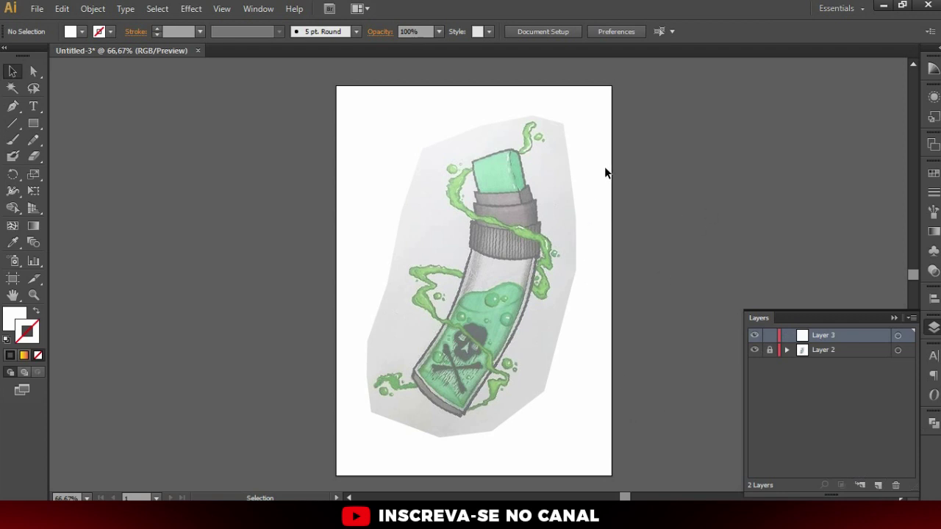
pyautogui.scroll(1, 605, 168)
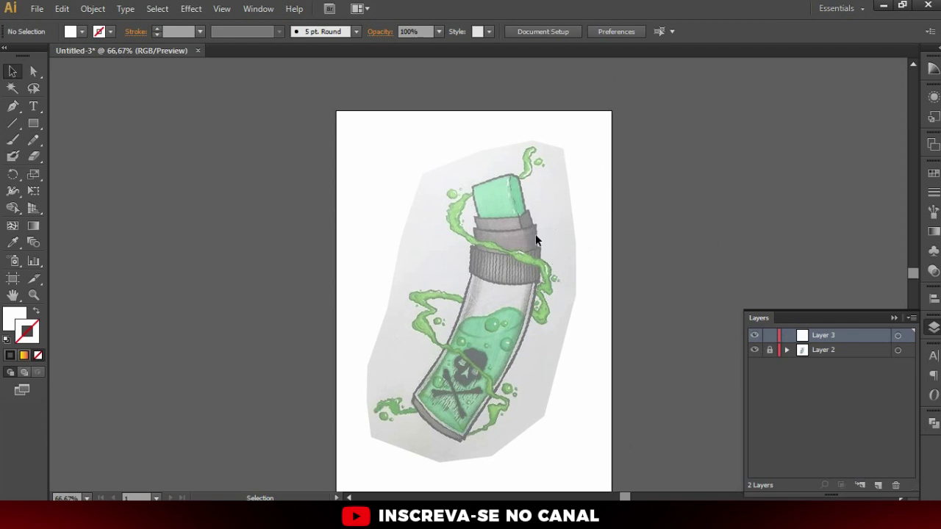
pyautogui.click(12, 106)
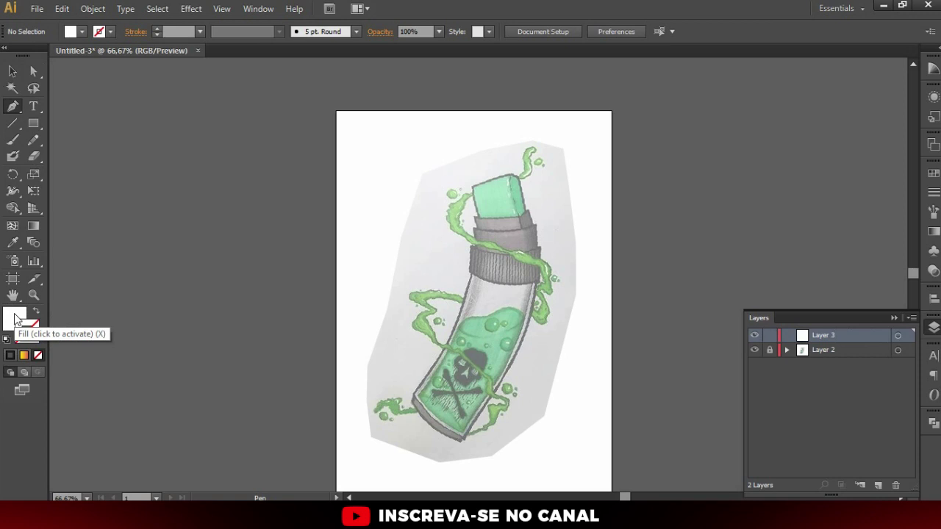
# Set fill to None and stroke to black, then start a path at the cap's top corner
pyautogui.click(22, 324)
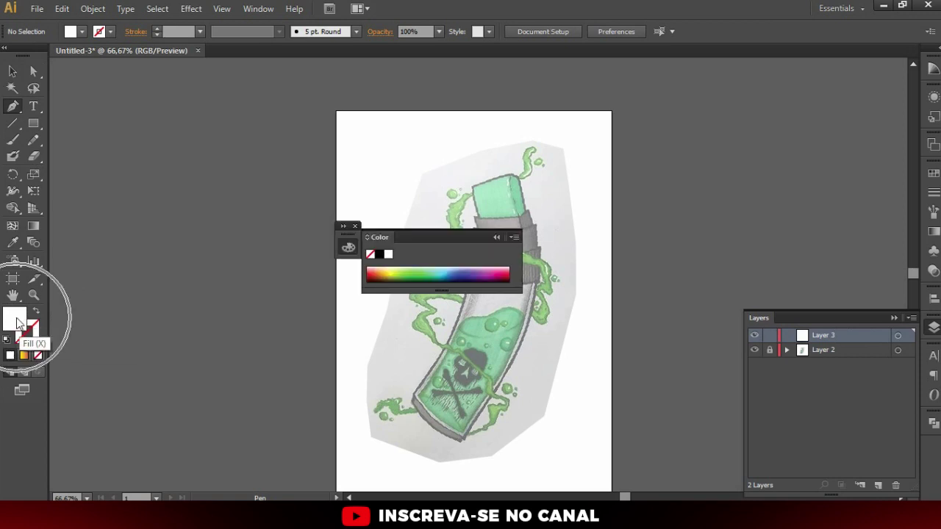
pyautogui.click(38, 356)
pyautogui.click(35, 330)
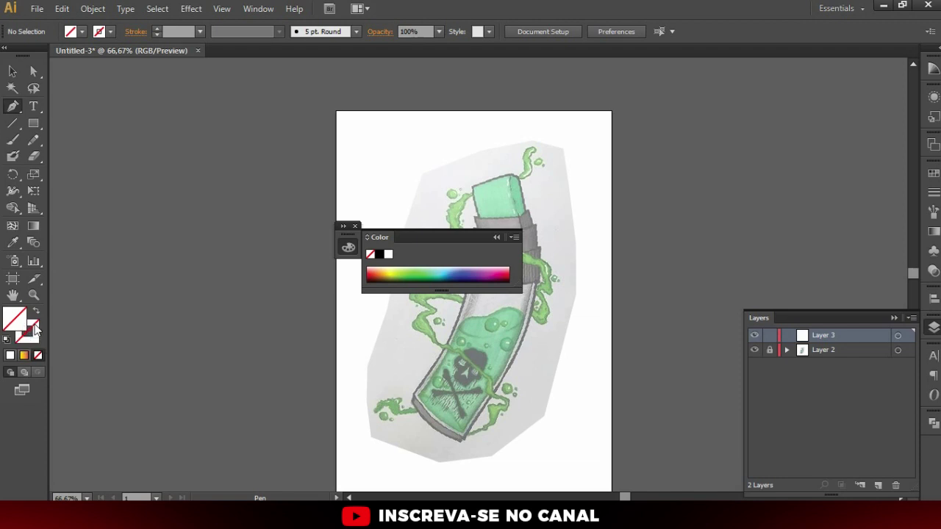
pyautogui.click(380, 255)
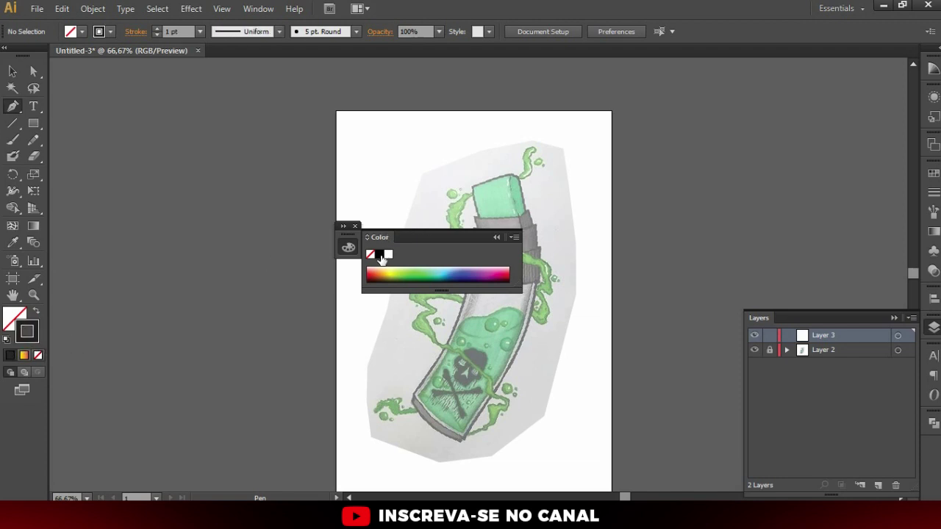
pyautogui.click(356, 226)
pyautogui.scroll(1, 494, 253)
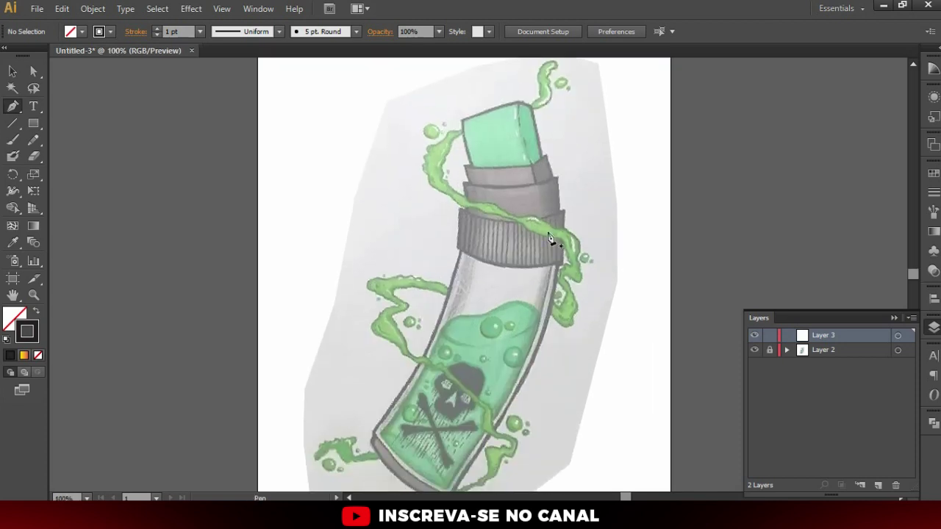
pyautogui.scroll(1, 555, 184)
pyautogui.scroll(1, 553, 158)
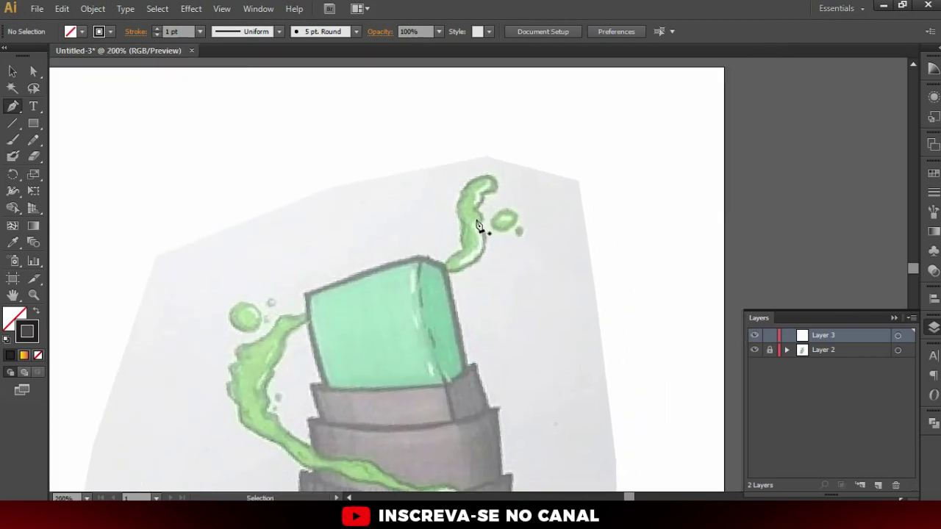
pyautogui.scroll(1, 478, 226)
pyautogui.click(429, 295)
pyautogui.moveTo(478, 226); pyautogui.dragTo(437, 163)
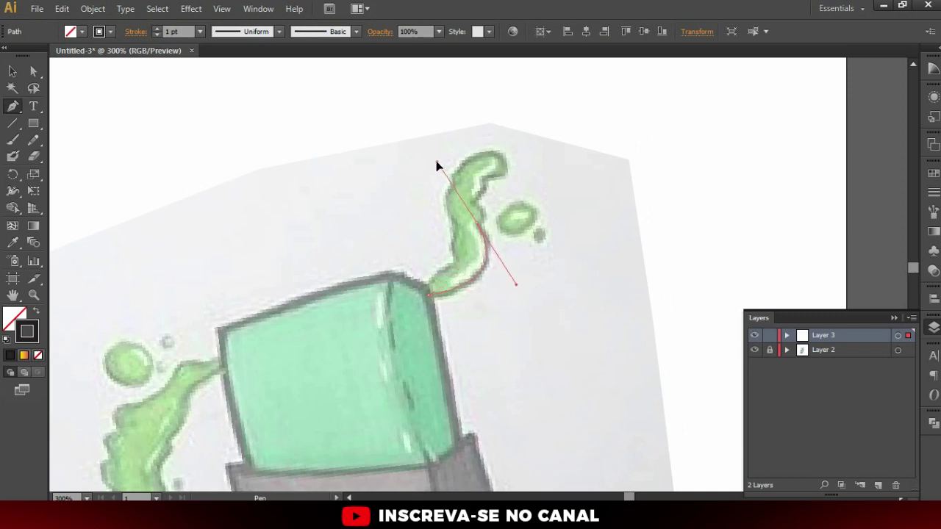
pyautogui.hotkey('ctrl', 'z')
pyautogui.click(389, 142)
pyautogui.click(232, 203)
pyautogui.click(270, 313)
pyautogui.click(377, 239)
pyautogui.click(391, 335)
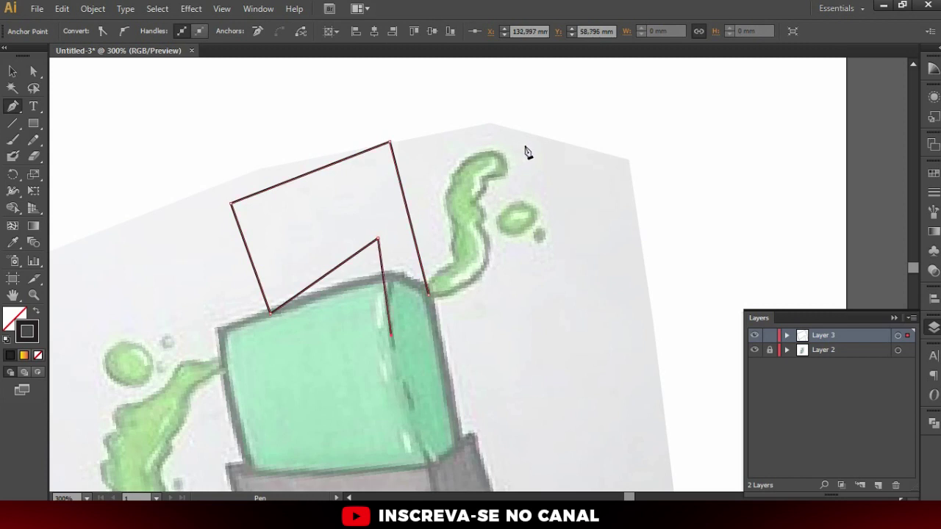
pyautogui.click(523, 146)
pyautogui.moveTo(580, 191); pyautogui.dragTo(641, 229)
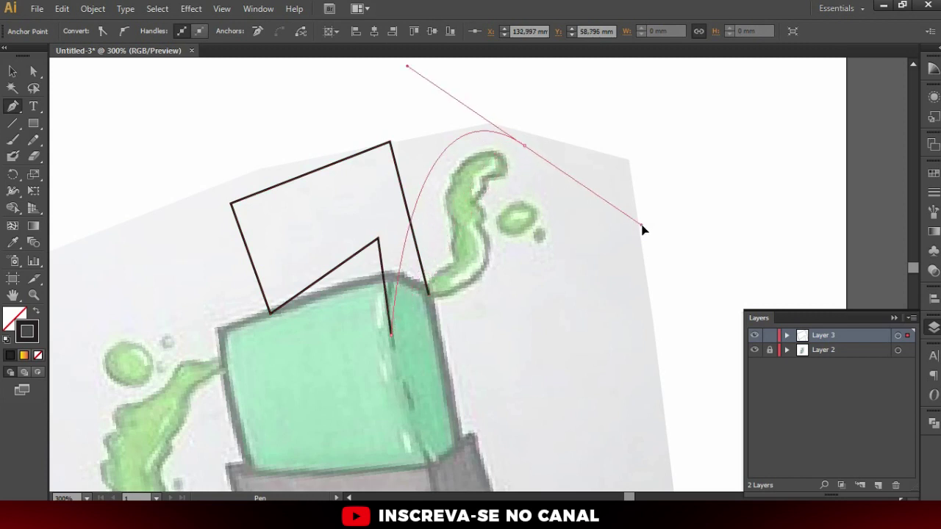
pyautogui.moveTo(592, 300); pyautogui.dragTo(521, 309)
pyautogui.moveTo(467, 319); pyautogui.dragTo(435, 185)
pyautogui.moveTo(578, 327); pyautogui.dragTo(539, 406)
pyautogui.moveTo(373, 407); pyautogui.dragTo(309, 390)
pyautogui.moveTo(219, 361); pyautogui.dragTo(214, 254)
pyautogui.moveTo(303, 209); pyautogui.dragTo(341, 212)
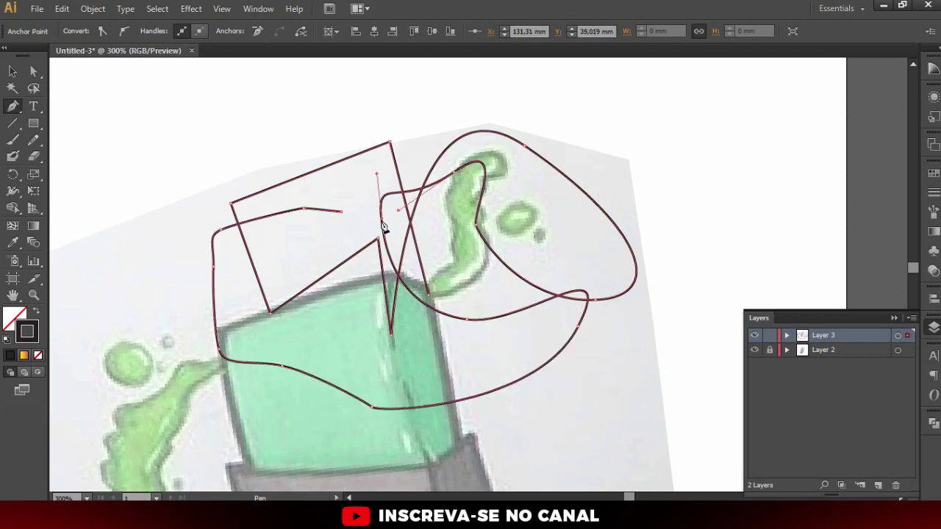
pyautogui.hotkey('ctrl', 'a')
pyautogui.press('Delete')
pyautogui.scroll(1, 390, 226)
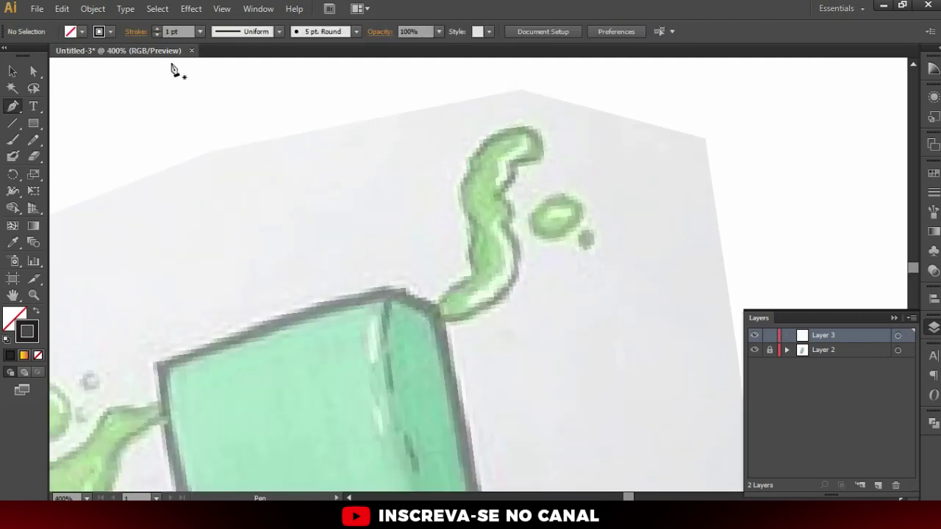
# Trace a closed curved outline around the slime drip rising from the cap corner
pyautogui.click(440, 322)
pyautogui.moveTo(503, 225); pyautogui.dragTo(473, 168)
pyautogui.moveTo(527, 218); pyautogui.dragTo(520, 219)
pyautogui.click(489, 194)
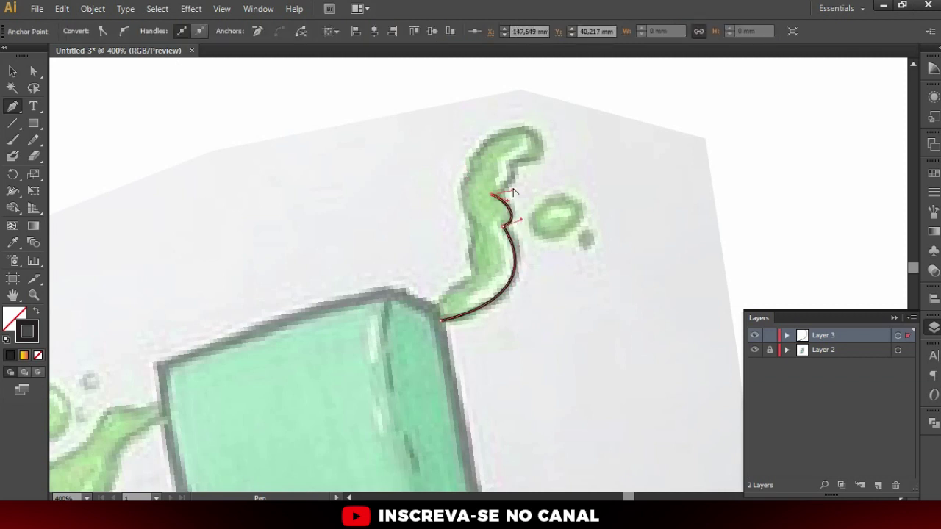
pyautogui.moveTo(507, 158); pyautogui.dragTo(542, 157)
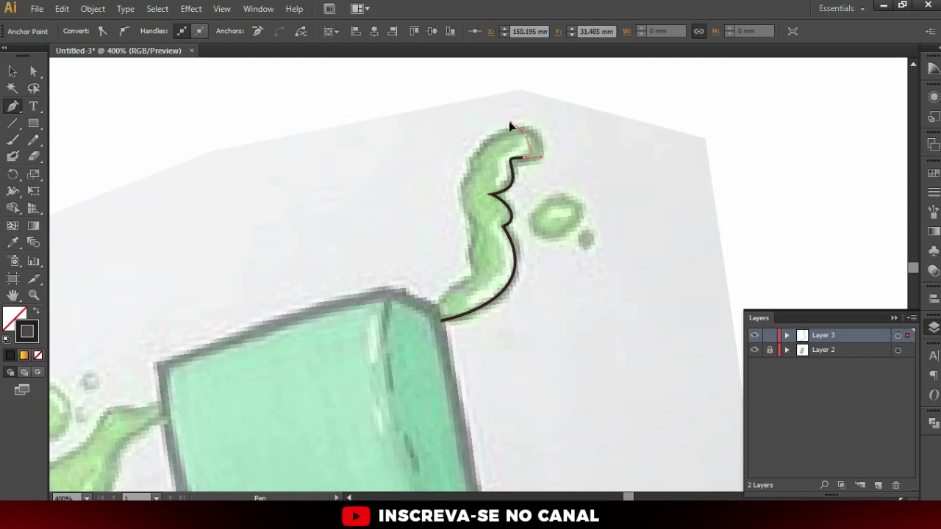
pyautogui.moveTo(476, 147); pyautogui.dragTo(474, 226)
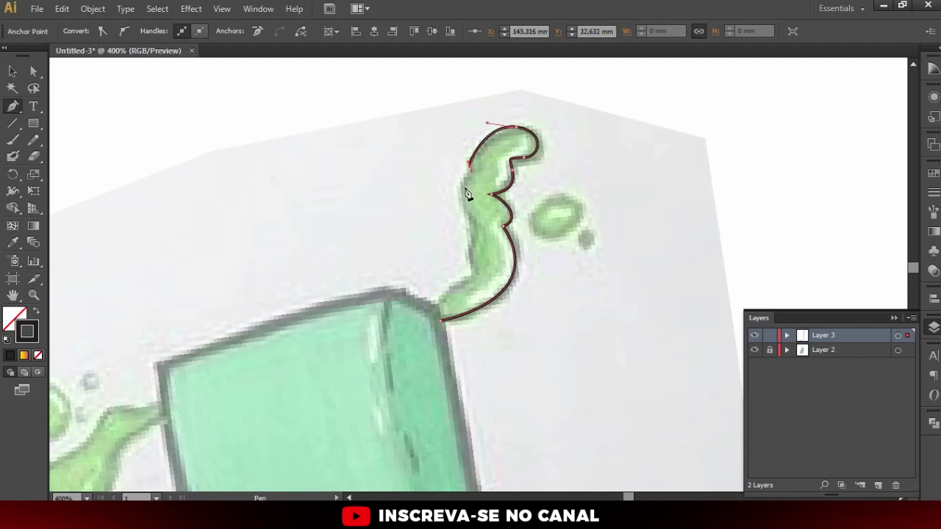
pyautogui.moveTo(473, 277); pyautogui.dragTo(479, 281)
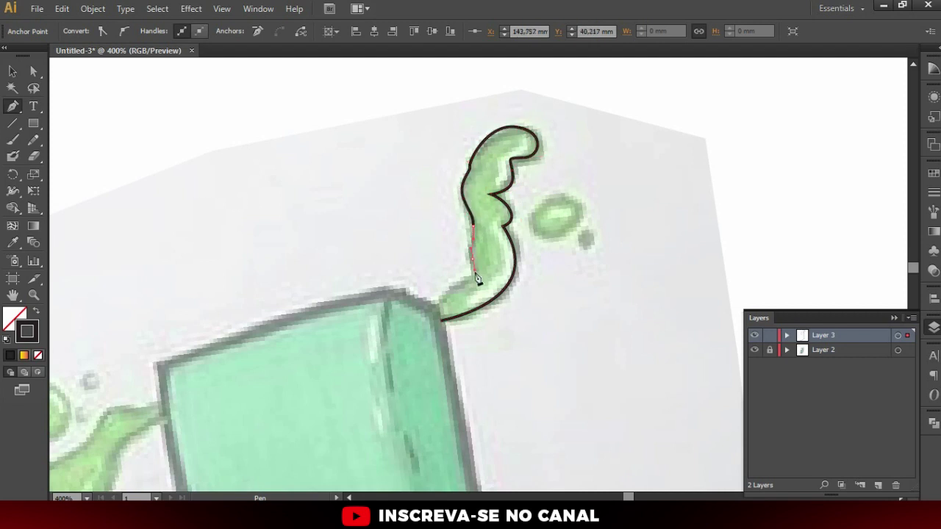
pyautogui.click(442, 315)
pyautogui.press('v')
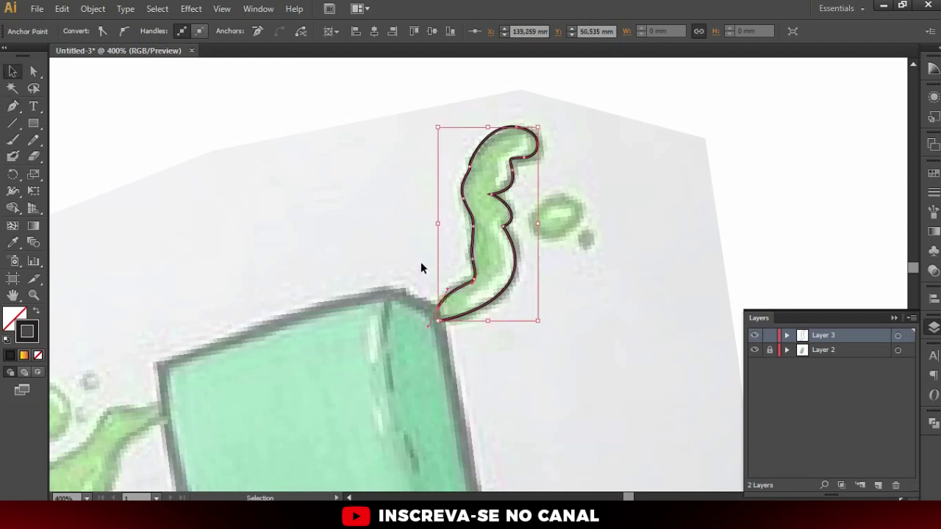
pyautogui.click(421, 262)
# Zoom and scroll the view back up to the green squiggle at the marker's cap
pyautogui.hotkey('ctrl', '-')
pyautogui.hotkey('ctrl', '-')
pyautogui.hotkey('ctrl', '-')
pyautogui.hotkey('ctrl', '+')
pyautogui.scroll(-3, 442, 268)
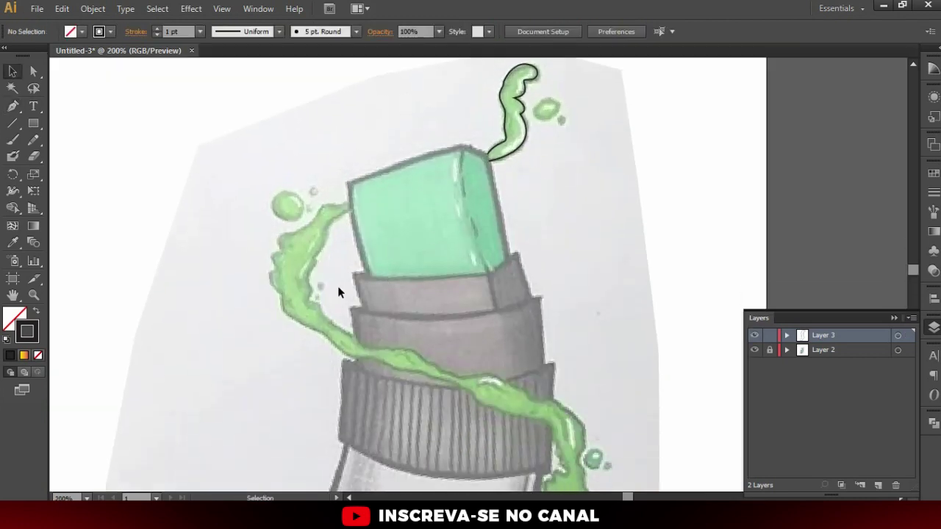
pyautogui.scroll(-1, 338, 286)
pyautogui.scroll(-3, 478, 368)
pyautogui.scroll(-2, 463, 361)
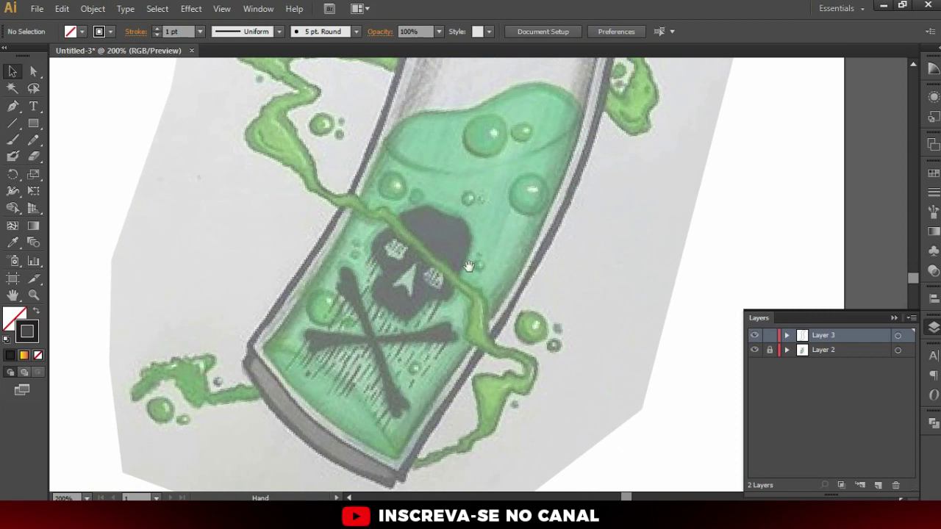
pyautogui.hscroll(-2, 182, 370)
pyautogui.scroll(3, 582, 248)
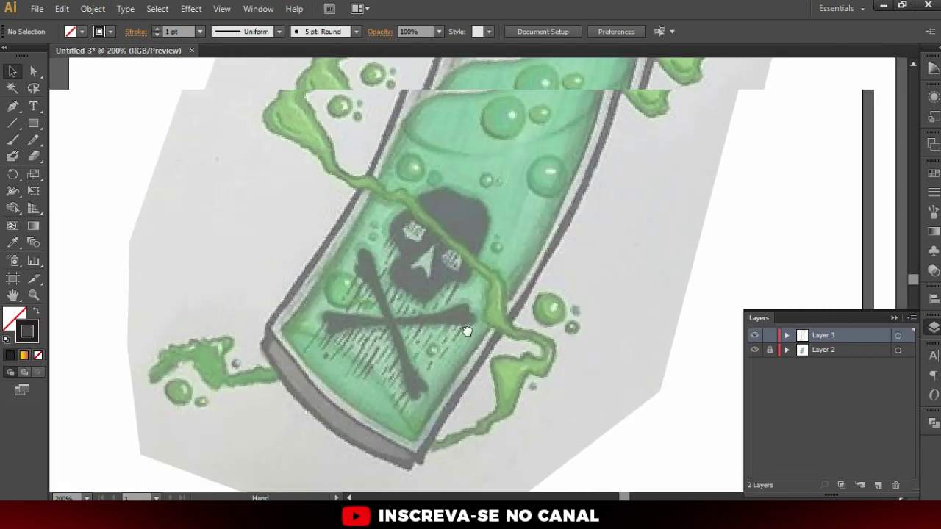
pyautogui.hscroll(2, 466, 330)
pyautogui.scroll(1, 311, 221)
pyautogui.scroll(2, 350, 239)
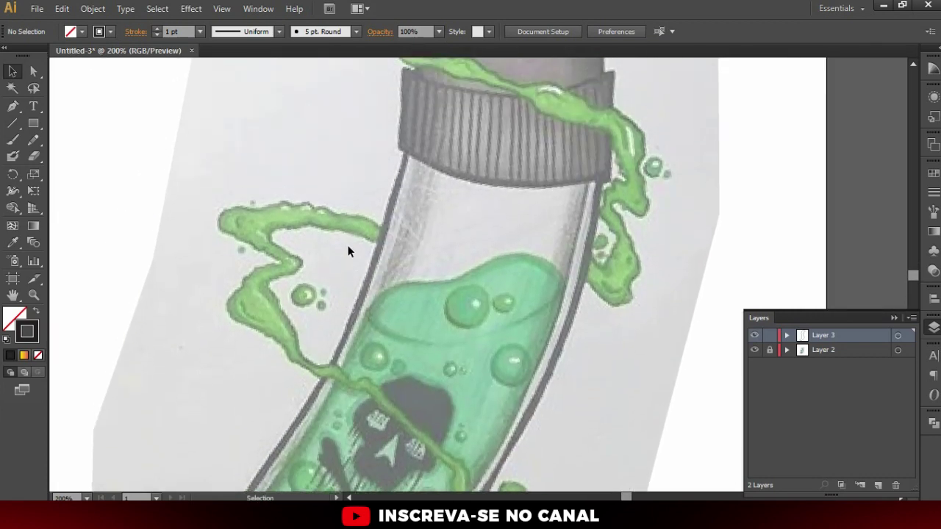
pyautogui.scroll(2, 532, 179)
pyautogui.scroll(2, 500, 269)
pyautogui.scroll(2, 525, 140)
pyautogui.scroll(4, 527, 192)
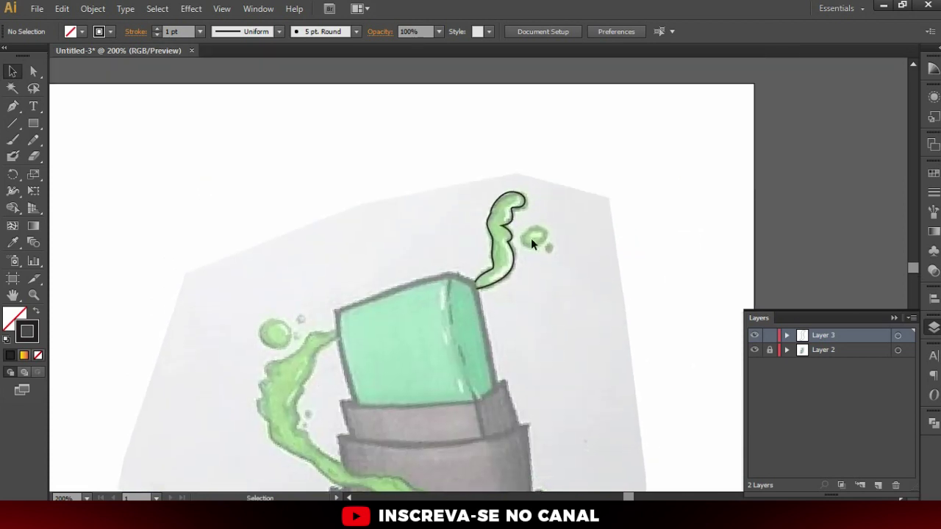
pyautogui.scroll(2, 531, 232)
# Set the squiggle outline's stroke weight to 2 pt
pyautogui.moveTo(375, 136); pyautogui.dragTo(537, 263)
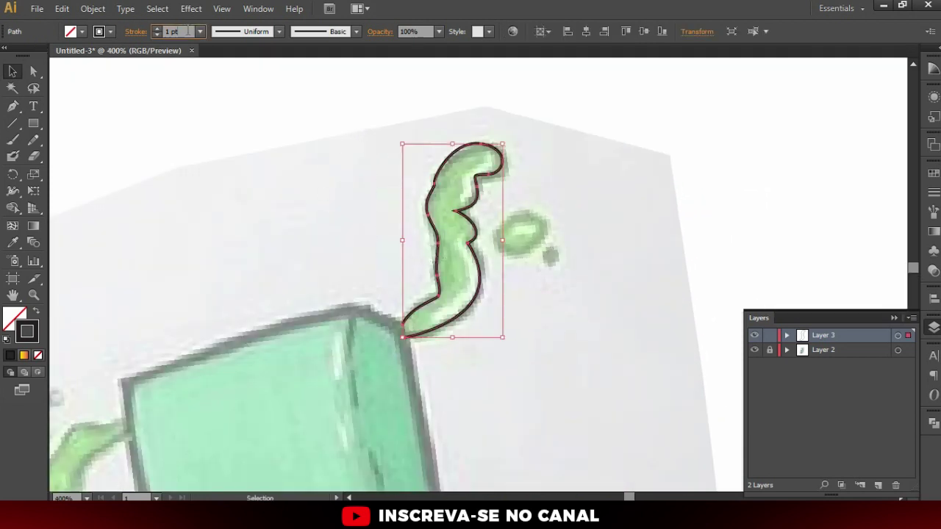
pyautogui.click(292, 177)
pyautogui.click(12, 72)
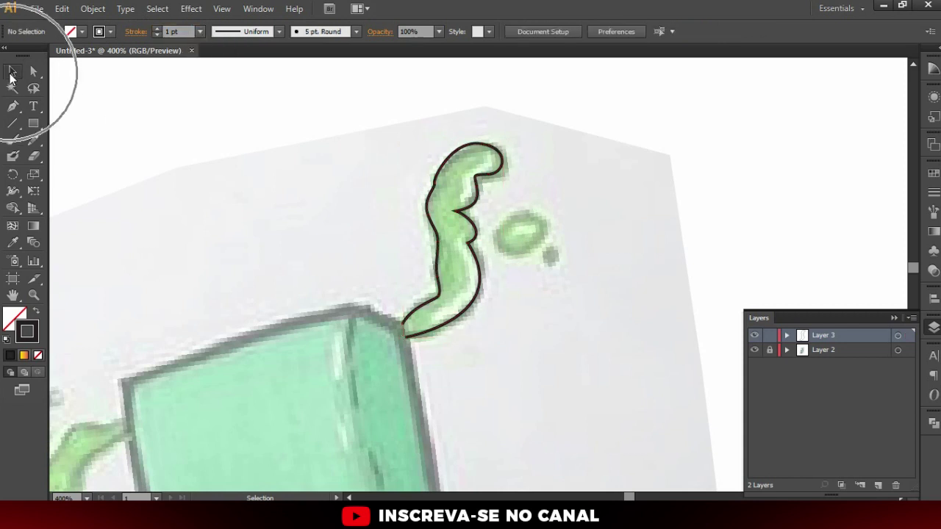
pyautogui.hotkey('ctrl', 'a')
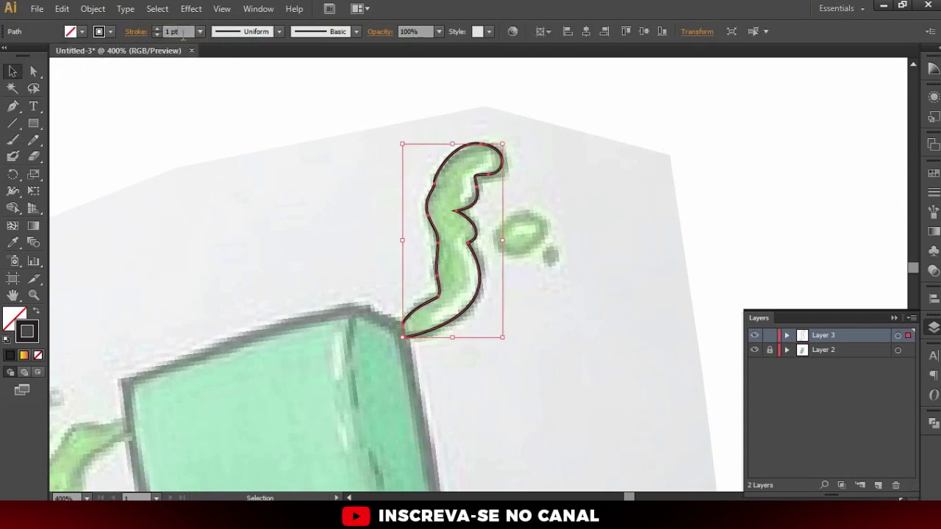
pyautogui.press('Up')
pyautogui.press('Down')
pyautogui.press('Up')
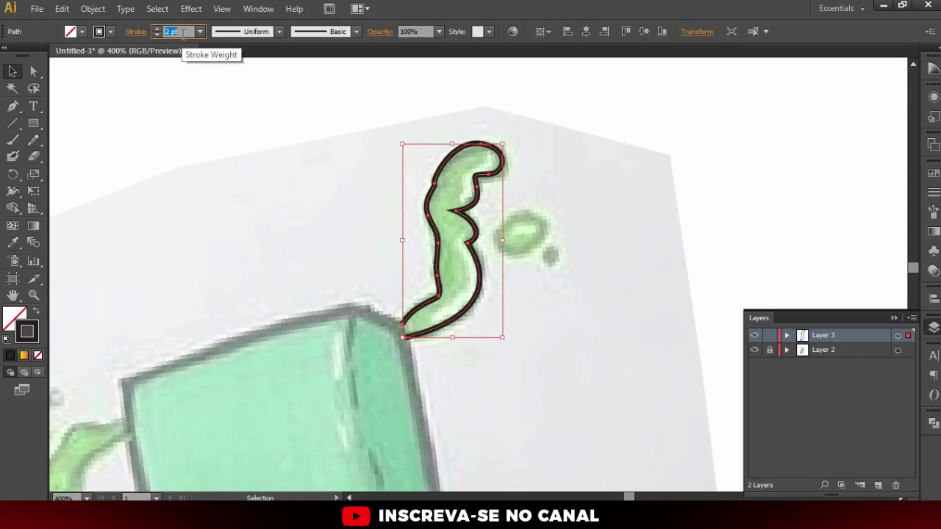
pyautogui.click(297, 181)
# Give the squiggle outline round corner joins in the Stroke panel
pyautogui.hotkey('ctrl', 'a')
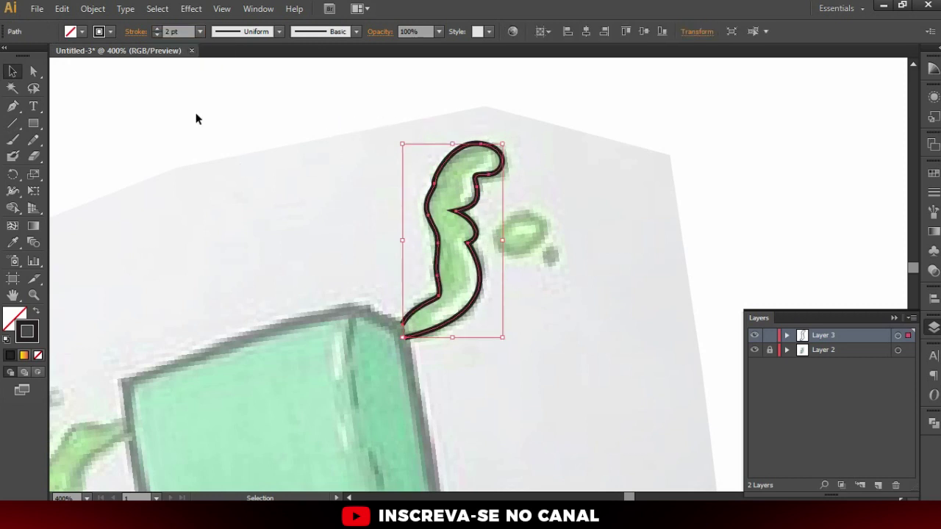
pyautogui.click(134, 31)
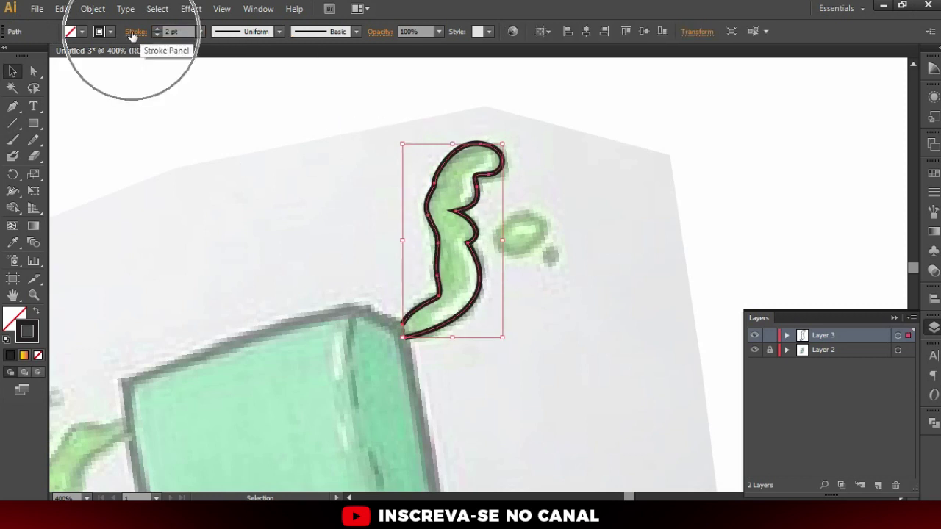
pyautogui.click(69, 83)
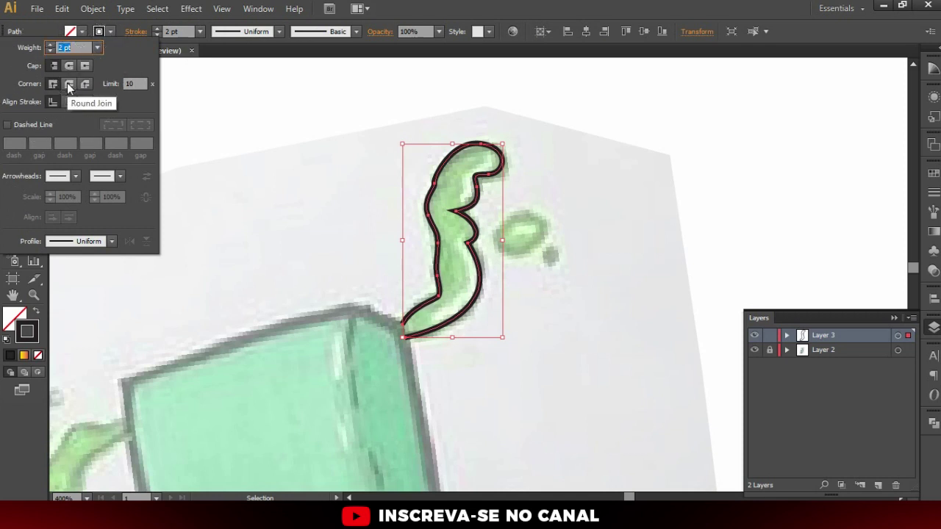
pyautogui.click(68, 83)
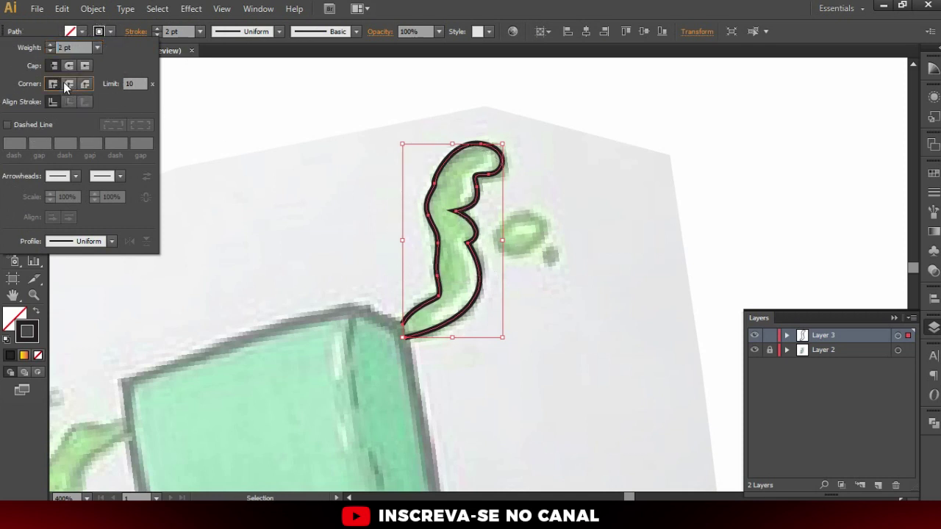
pyautogui.scroll(-1, 593, 215)
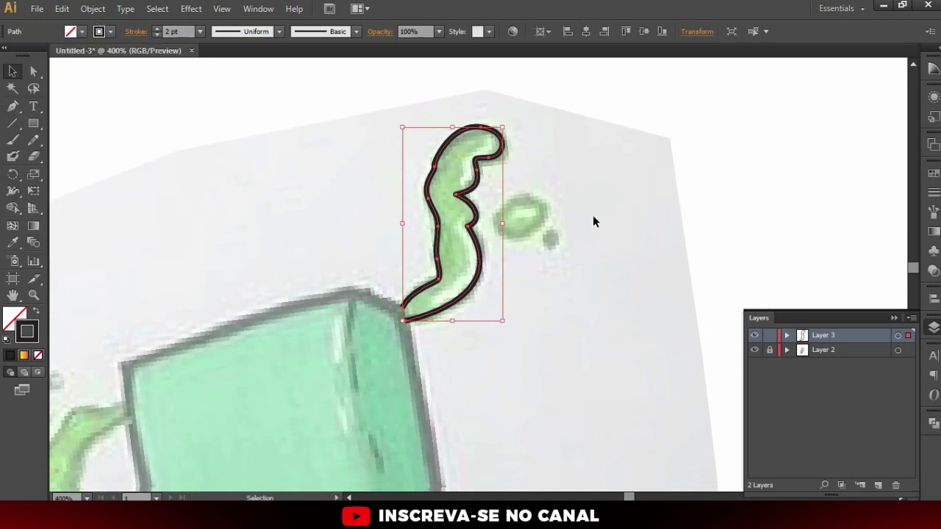
pyautogui.click(568, 233)
# Trace a closed black curved outline around the oval droplet with the Pen tool
pyautogui.press('p')
pyautogui.click(543, 216)
pyautogui.scroll(1, 542, 216)
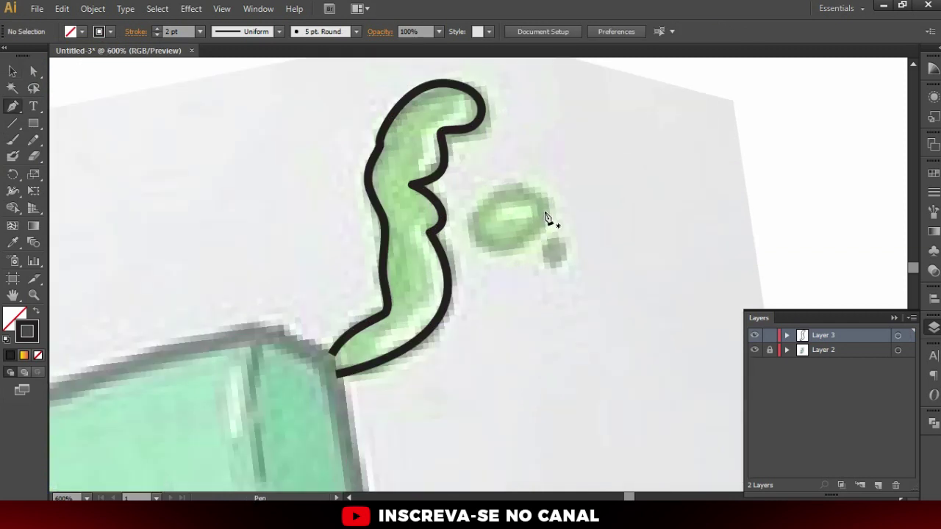
pyautogui.moveTo(493, 248); pyautogui.dragTo(477, 241)
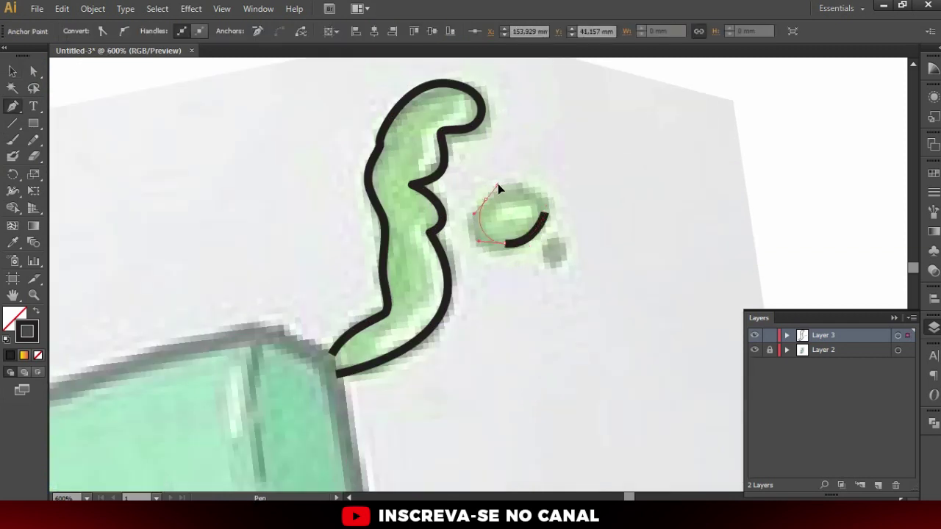
pyautogui.moveTo(498, 189); pyautogui.dragTo(506, 180)
pyautogui.moveTo(546, 218); pyautogui.dragTo(542, 237)
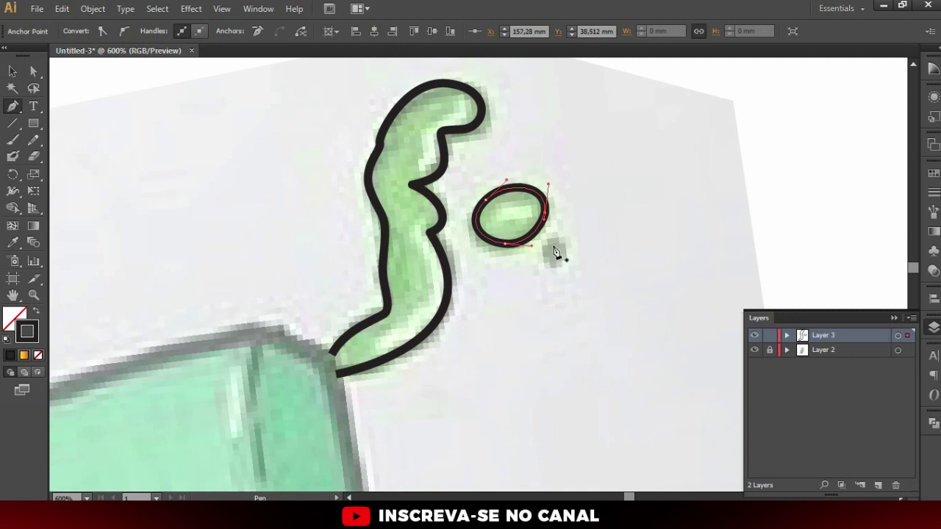
pyautogui.keyDown('ctrl'); pyautogui.click(551, 244); pyautogui.keyUp('ctrl')
# Outline the small dot below the oval droplet
pyautogui.moveTo(548, 266); pyautogui.dragTo(551, 270)
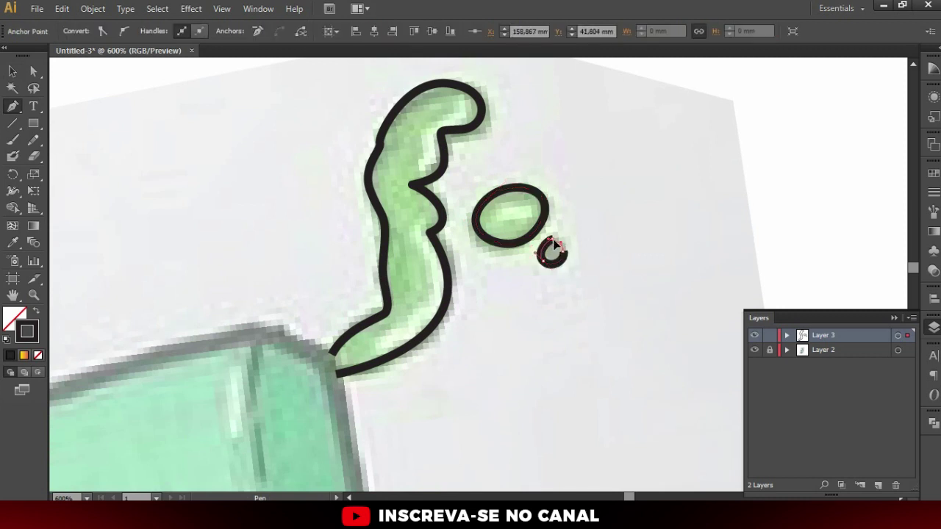
pyautogui.scroll(-5, 555, 247)
pyautogui.scroll(-3, 515, 215)
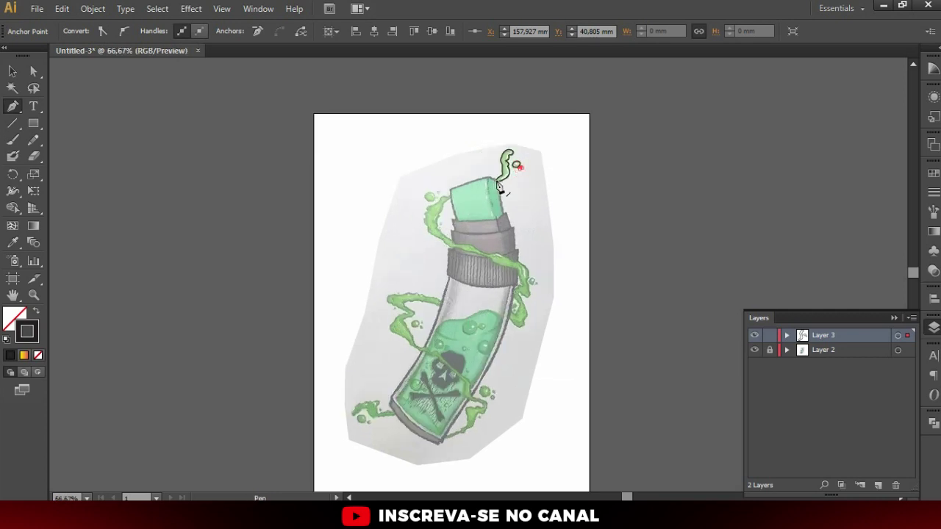
pyautogui.scroll(2, 499, 188)
pyautogui.scroll(1, 524, 262)
pyautogui.scroll(-1, 468, 257)
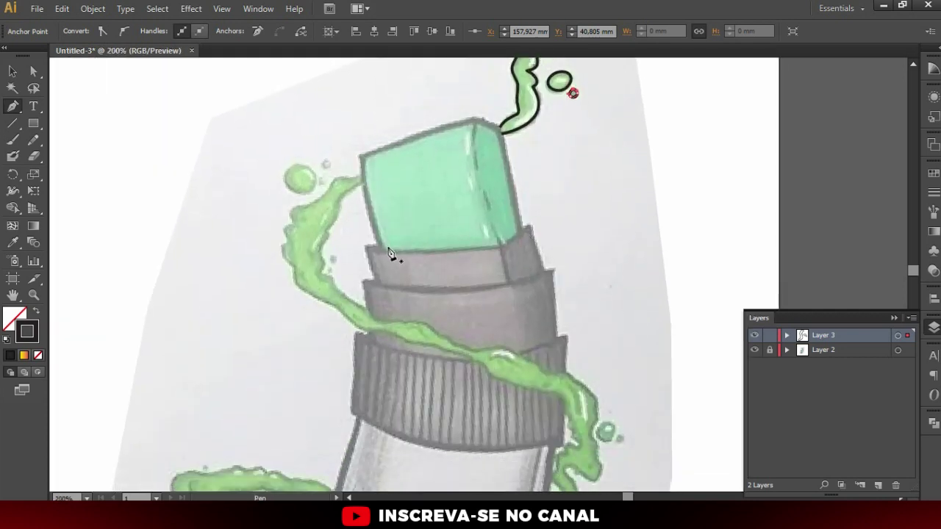
# Trace the ring's curved top edge and right side below the tip
pyautogui.scroll(1, 375, 266)
pyautogui.click(380, 293)
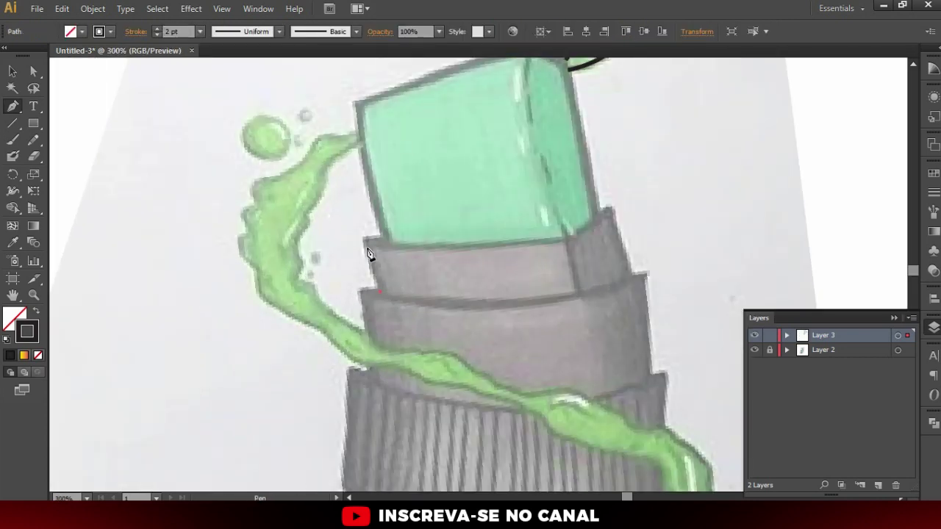
pyautogui.moveTo(566, 238); pyautogui.dragTo(631, 231)
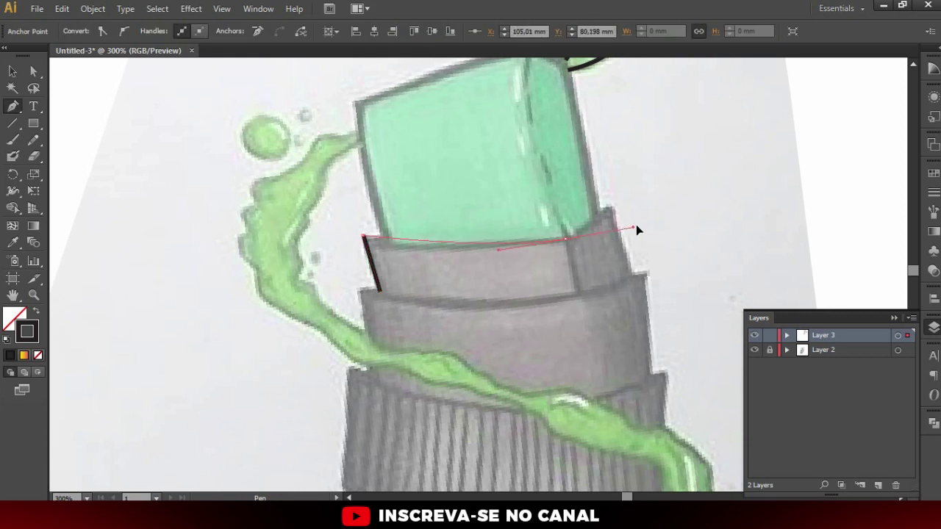
pyautogui.click(608, 209)
pyautogui.click(629, 276)
pyautogui.keyDown('ctrl'); pyautogui.click(451, 224); pyautogui.keyUp('ctrl')
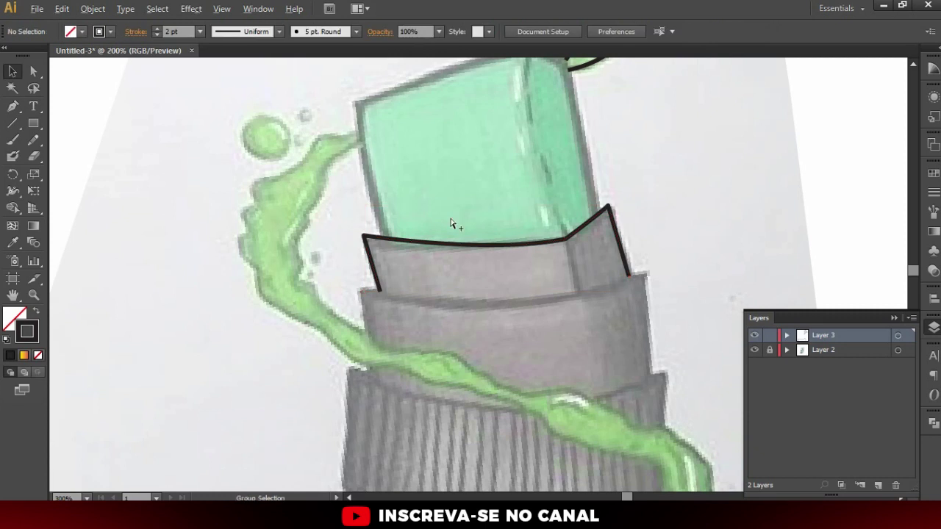
# Continue the outline with a curve leaving the ring's left end point
pyautogui.scroll(-4, 451, 224)
pyautogui.scroll(3, 439, 189)
pyautogui.press('p')
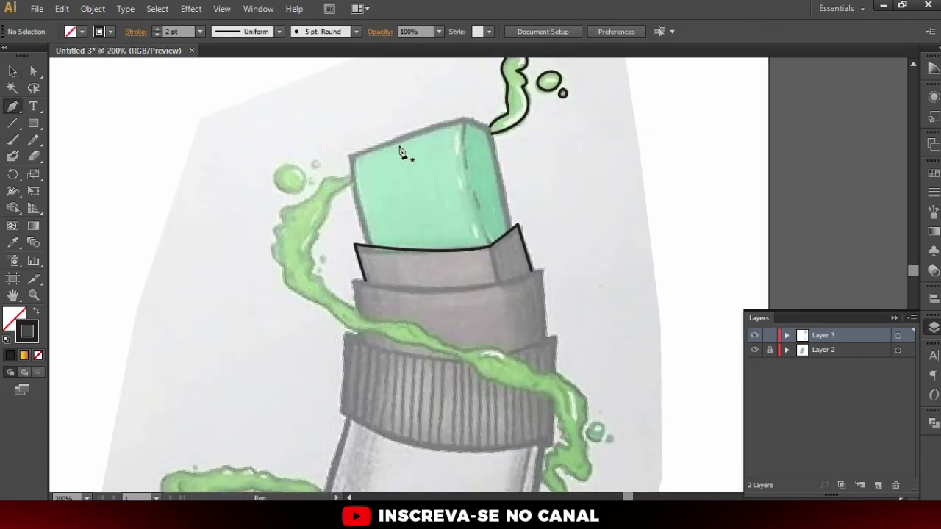
pyautogui.scroll(1, 400, 152)
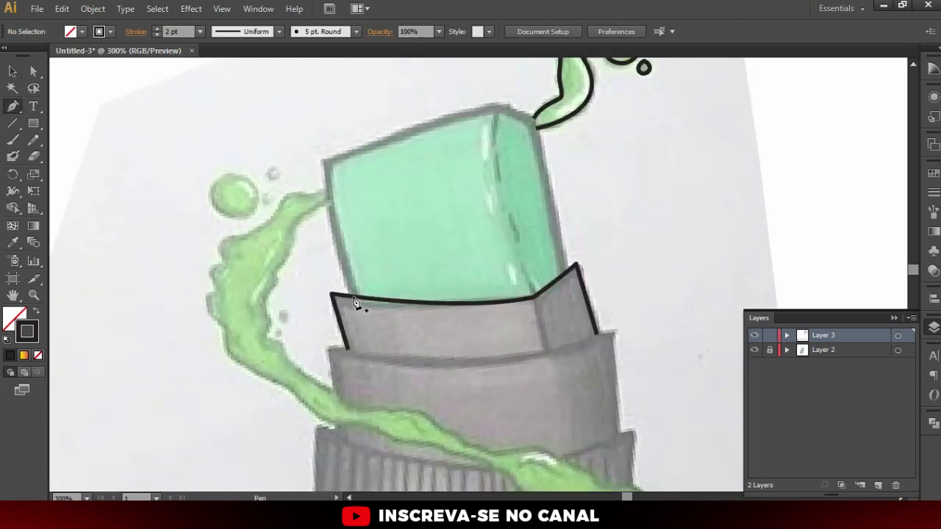
pyautogui.click(353, 298)
pyautogui.moveTo(322, 110)
pyautogui.mouseDown()
pyautogui.moveTo(373, 145)
pyautogui.moveTo(357, 99)
pyautogui.moveTo(317, 93)
pyautogui.moveTo(360, 115)
pyautogui.mouseUp()
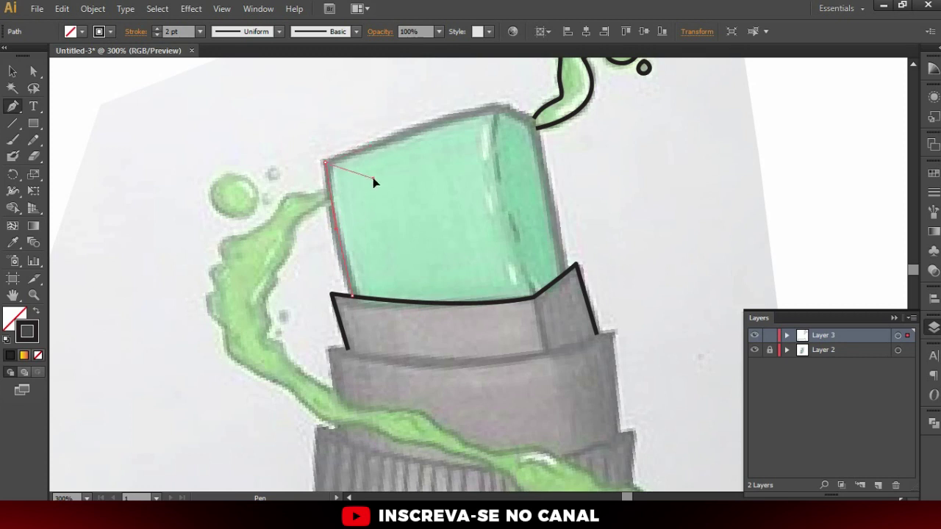
pyautogui.moveTo(378, 138); pyautogui.dragTo(370, 143)
pyautogui.press('alt')
# Trace the green tip's top edge and right corner to finish the tip outline
pyautogui.click(494, 108)
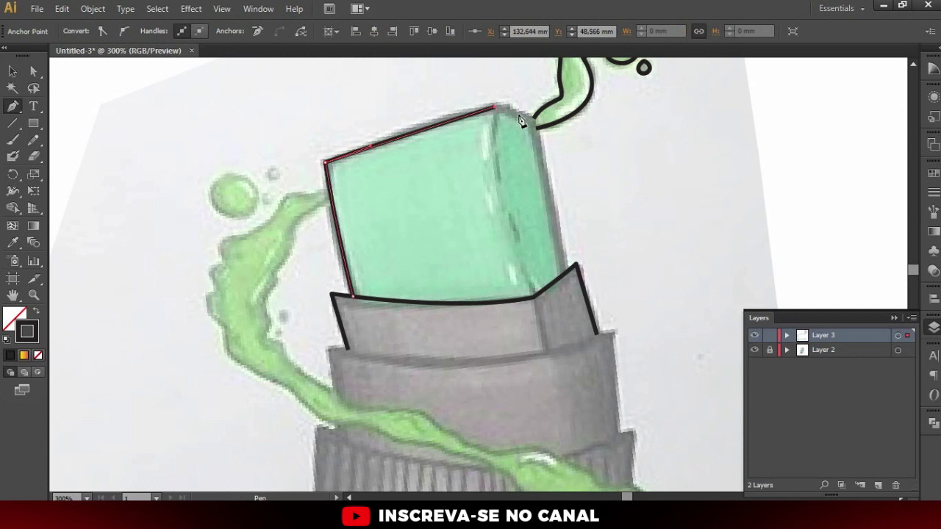
pyautogui.scroll(3, 538, 125)
pyautogui.click(538, 131)
pyautogui.scroll(-2, 537, 147)
pyautogui.click(575, 333)
pyautogui.press('v')
pyautogui.click(594, 237)
# Hide and re-show the scanned sketch to check the outlines
pyautogui.scroll(-2, 534, 192)
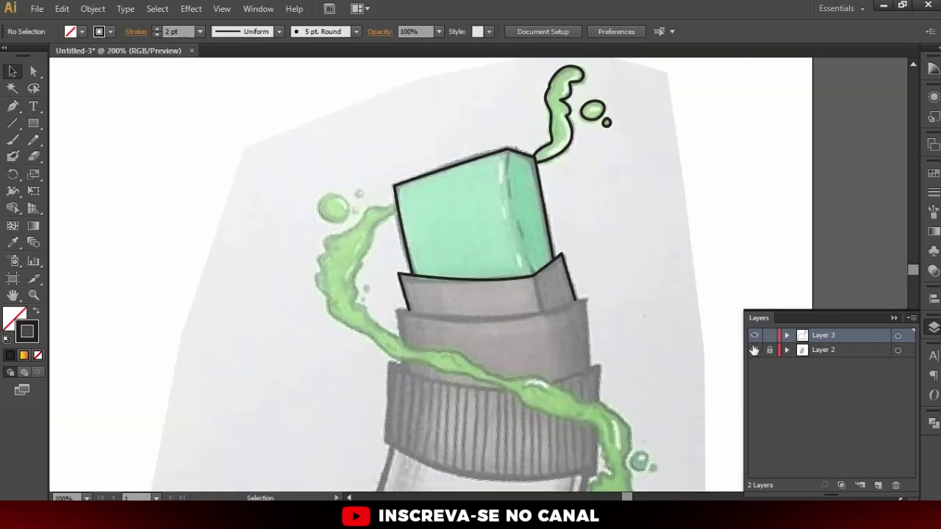
pyautogui.click(754, 350)
pyautogui.click(754, 350)
pyautogui.scroll(-1, 599, 137)
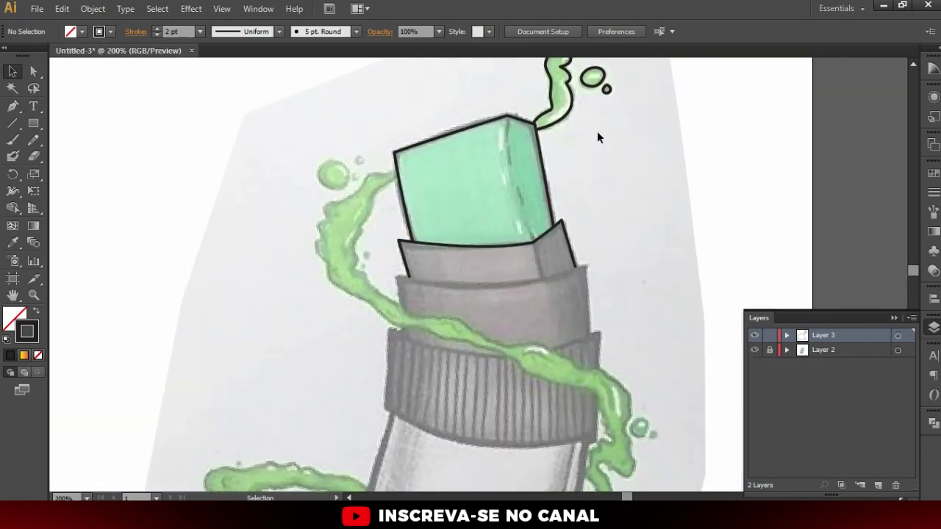
# Draw a crease line from the green tip's top corner partway down the tip
pyautogui.press('p')
pyautogui.scroll(2, 551, 252)
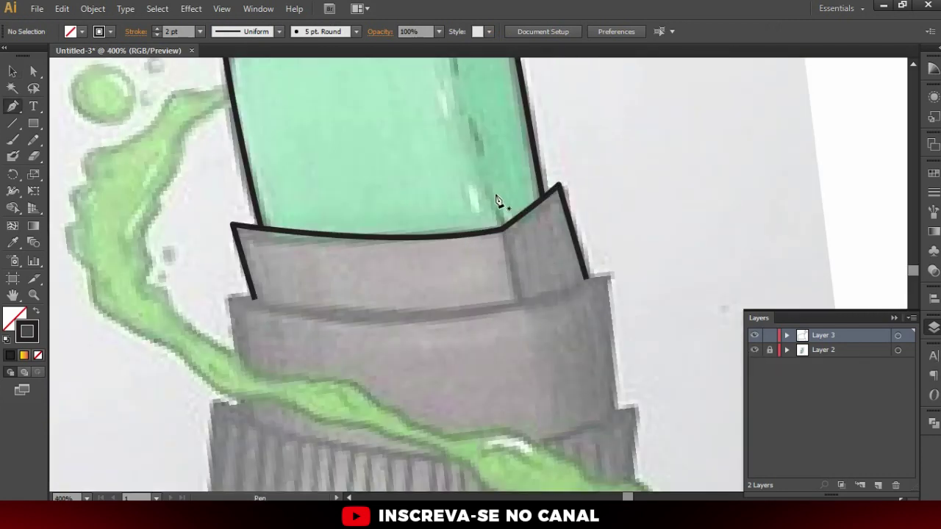
pyautogui.moveTo(497, 200); pyautogui.dragTo(446, 297)
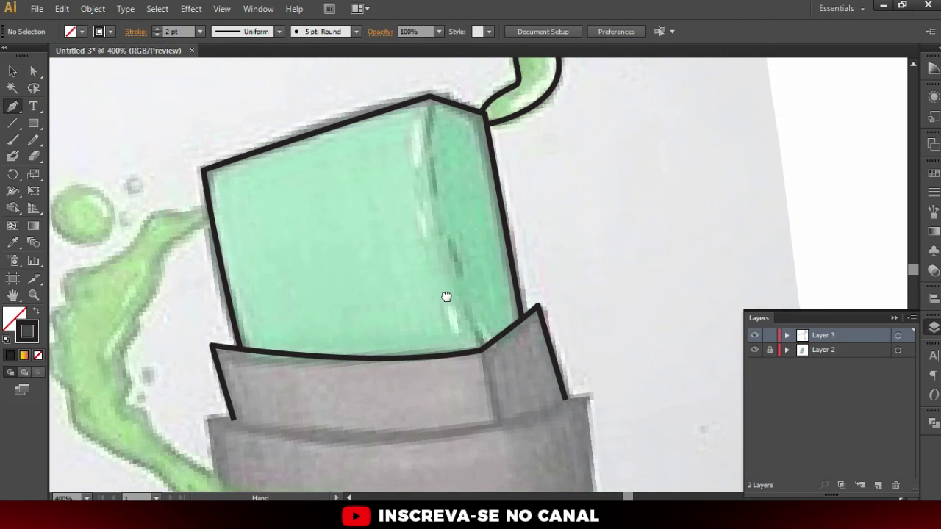
pyautogui.click(429, 97)
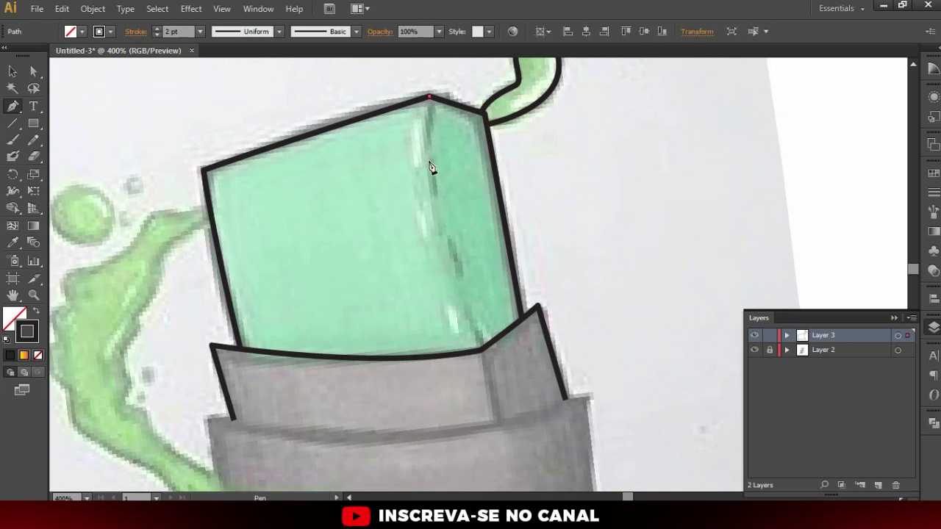
pyautogui.keyDown('ctrl'); pyautogui.click(452, 241); pyautogui.keyUp('ctrl')
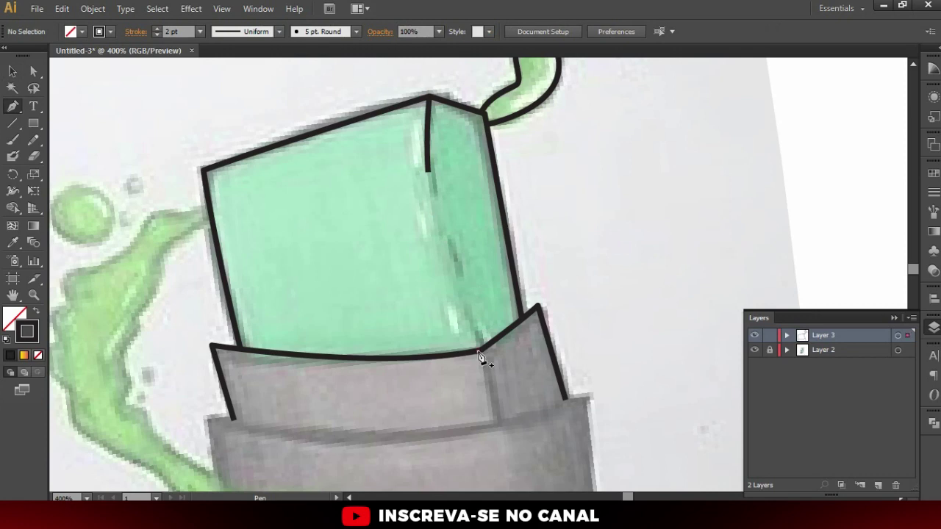
# Outline the upper collar band where the tip meets the ring
pyautogui.click(478, 354)
pyautogui.click(432, 219)
pyautogui.keyDown('ctrl'); pyautogui.click(410, 217); pyautogui.keyUp('ctrl')
pyautogui.scroll(-2, 410, 217)
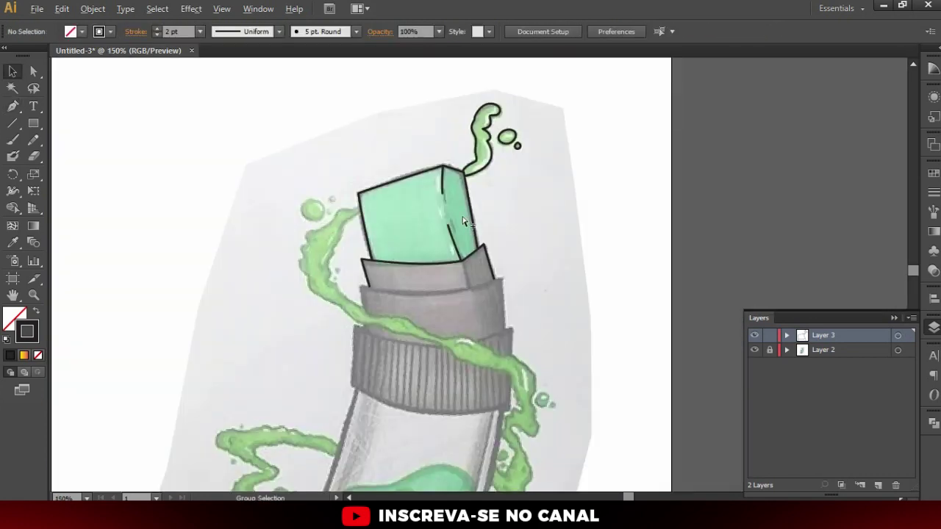
pyautogui.scroll(-1, 437, 301)
pyautogui.scroll(2, 437, 301)
# Outline the lower grey band with a curved top edge and its right side
pyautogui.press('p')
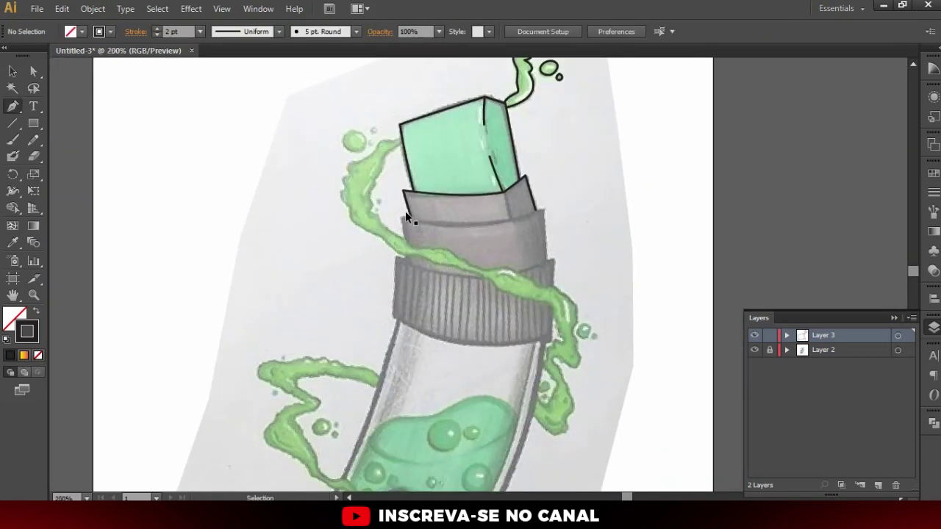
pyautogui.scroll(3, 407, 213)
pyautogui.click(401, 286)
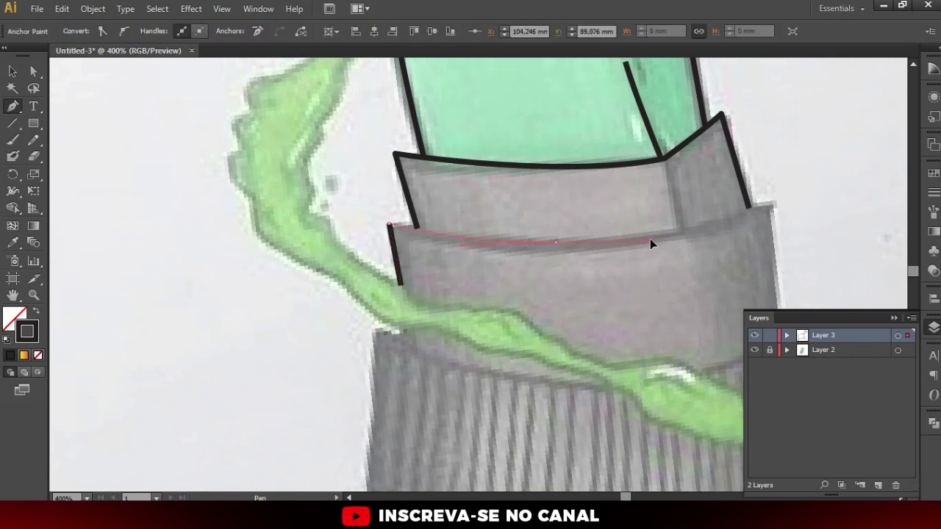
pyautogui.click(683, 231)
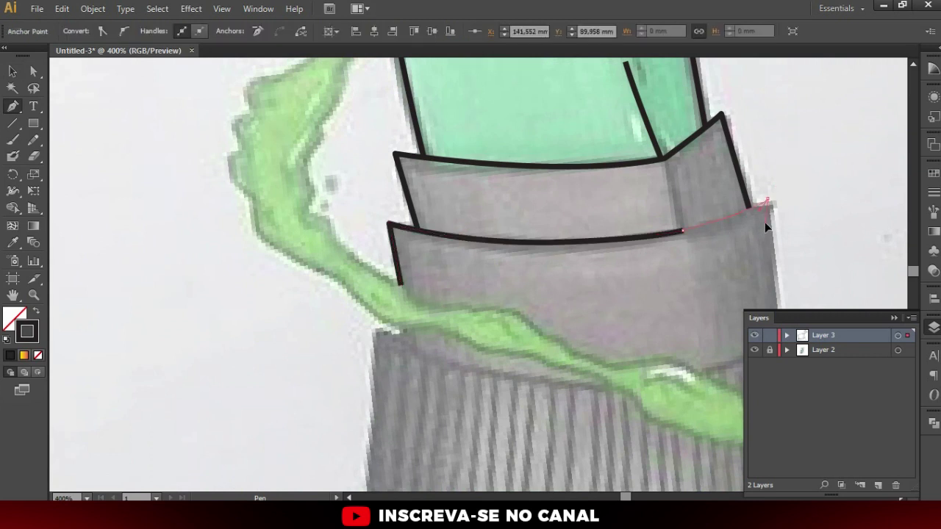
pyautogui.click(767, 205)
pyautogui.moveTo(778, 235); pyautogui.dragTo(704, 127)
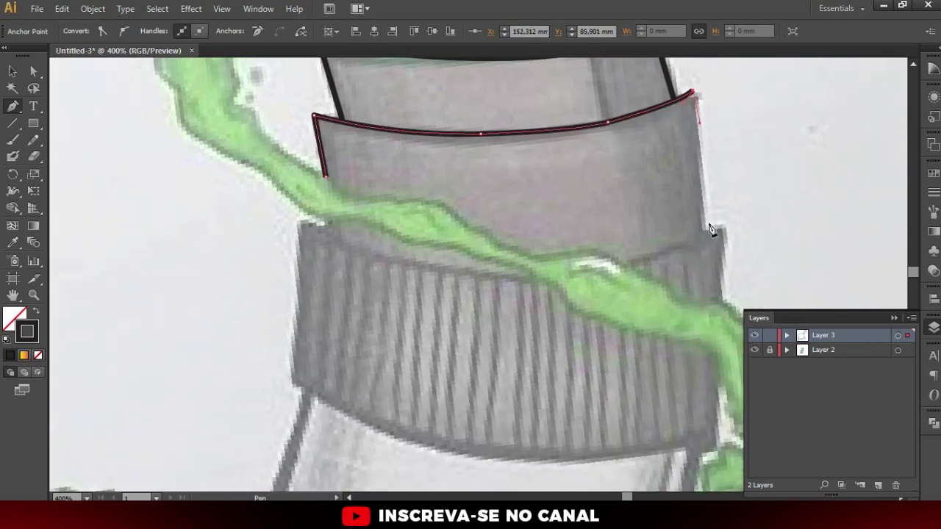
pyautogui.click(702, 234)
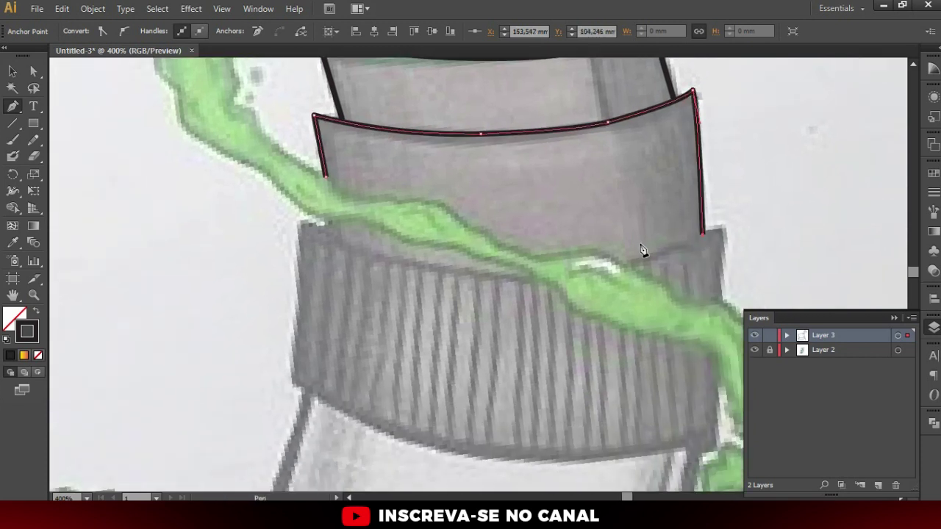
pyautogui.scroll(-1, 439, 261)
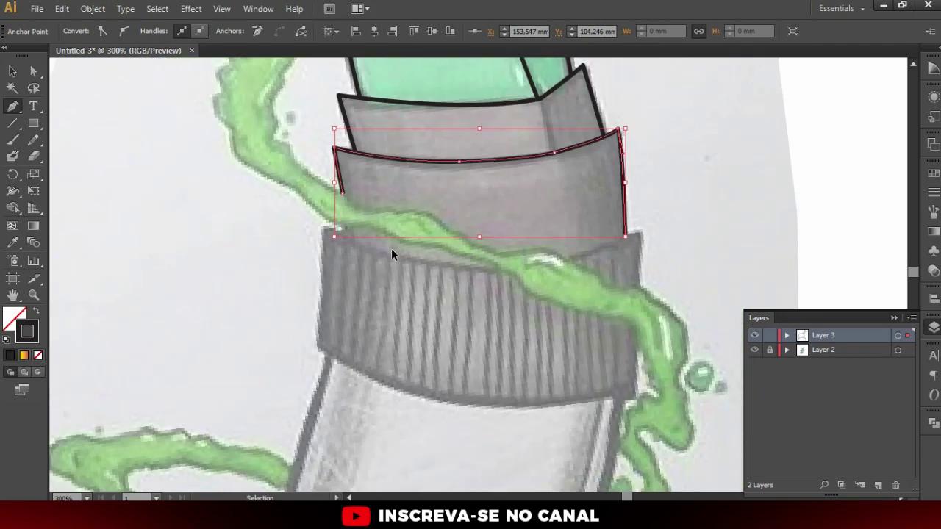
pyautogui.scroll(3, 375, 257)
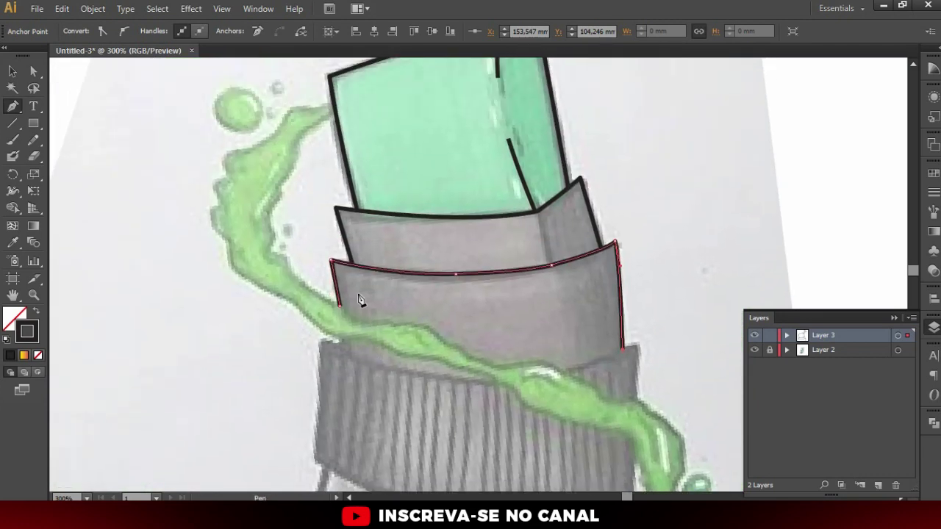
pyautogui.keyDown('ctrl'); pyautogui.click(307, 211); pyautogui.keyUp('ctrl')
pyautogui.scroll(1, 337, 120)
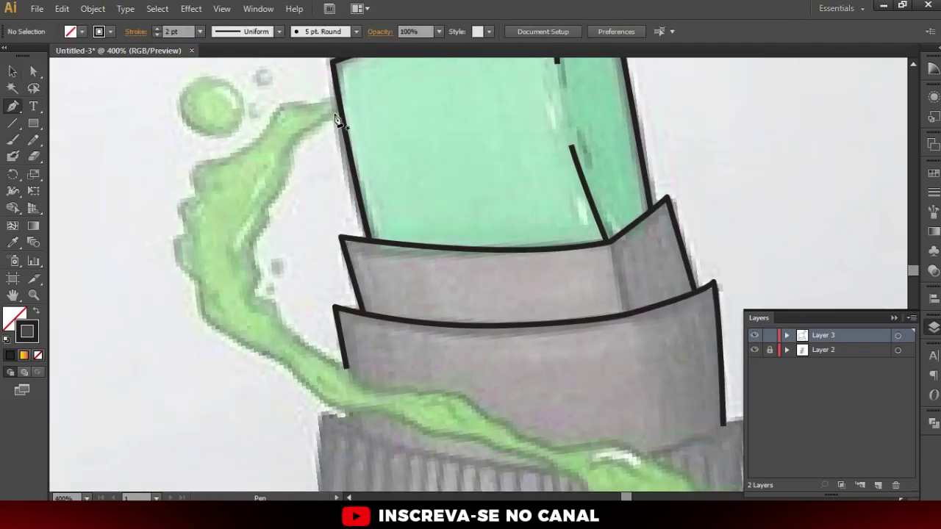
# Trace the splash edge with curved anchors from the teal cap down over the ring
pyautogui.click(340, 112)
pyautogui.moveTo(293, 139); pyautogui.dragTo(278, 158)
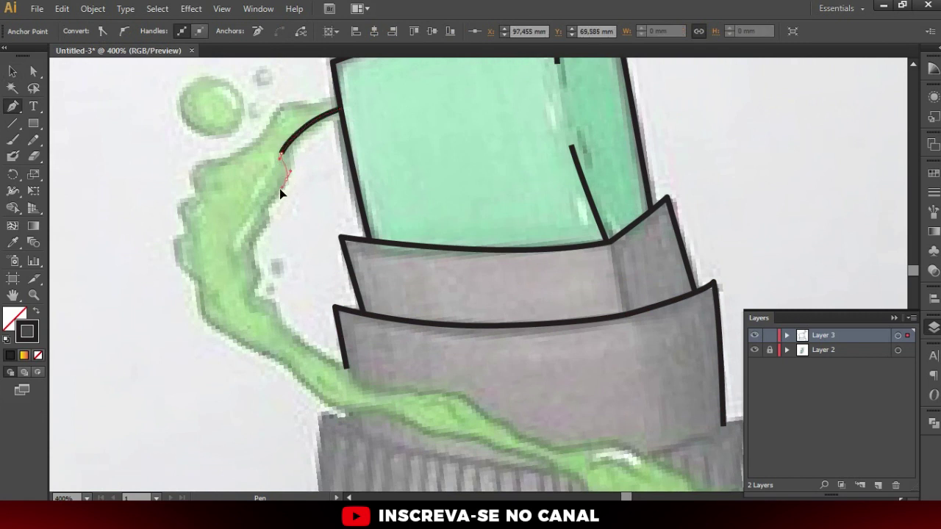
pyautogui.moveTo(267, 214)
pyautogui.mouseDown()
pyautogui.moveTo(257, 269)
pyautogui.moveTo(343, 182)
pyautogui.mouseUp()
pyautogui.moveTo(326, 213); pyautogui.dragTo(351, 231)
pyautogui.moveTo(381, 263)
pyautogui.mouseDown()
pyautogui.moveTo(457, 305)
pyautogui.moveTo(329, 247)
pyautogui.moveTo(346, 255)
pyautogui.mouseUp()
pyautogui.scroll(1, 329, 247)
pyautogui.moveTo(420, 279); pyautogui.dragTo(442, 290)
pyautogui.moveTo(493, 312); pyautogui.dragTo(511, 318)
pyautogui.moveTo(471, 293)
pyautogui.mouseDown()
pyautogui.moveTo(324, 254)
pyautogui.moveTo(352, 257)
pyautogui.mouseUp()
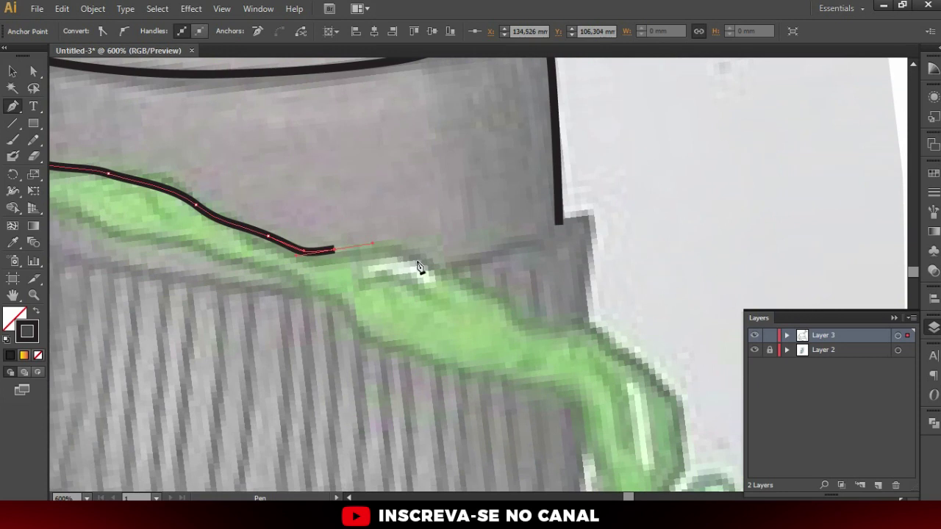
# Continue the splash outline down its right side and around the bottom loop
pyautogui.moveTo(434, 268); pyautogui.dragTo(455, 280)
pyautogui.moveTo(507, 311)
pyautogui.mouseDown()
pyautogui.moveTo(615, 336)
pyautogui.moveTo(314, 169)
pyautogui.mouseUp()
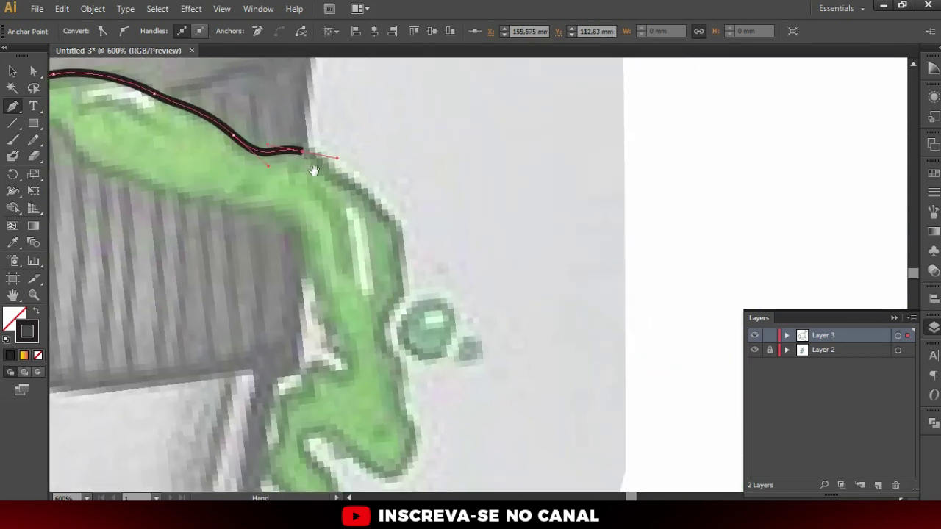
pyautogui.moveTo(401, 233); pyautogui.dragTo(410, 268)
pyautogui.moveTo(378, 325)
pyautogui.mouseDown()
pyautogui.moveTo(396, 383)
pyautogui.moveTo(370, 232)
pyautogui.mouseUp()
pyautogui.moveTo(373, 222)
pyautogui.mouseDown()
pyautogui.moveTo(368, 250)
pyautogui.moveTo(381, 267)
pyautogui.mouseUp()
pyautogui.moveTo(383, 309); pyautogui.dragTo(370, 328)
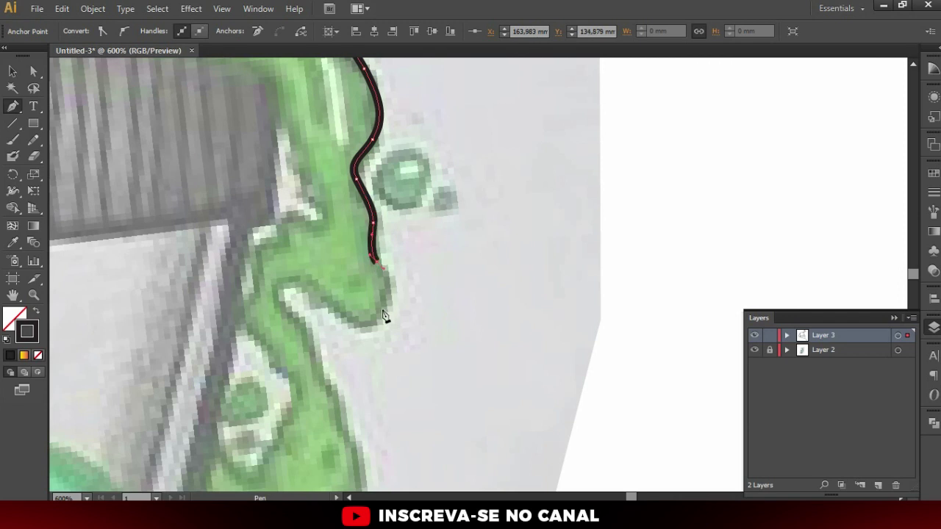
pyautogui.moveTo(329, 297)
pyautogui.mouseDown()
pyautogui.moveTo(304, 290)
pyautogui.moveTo(300, 321)
pyautogui.mouseUp()
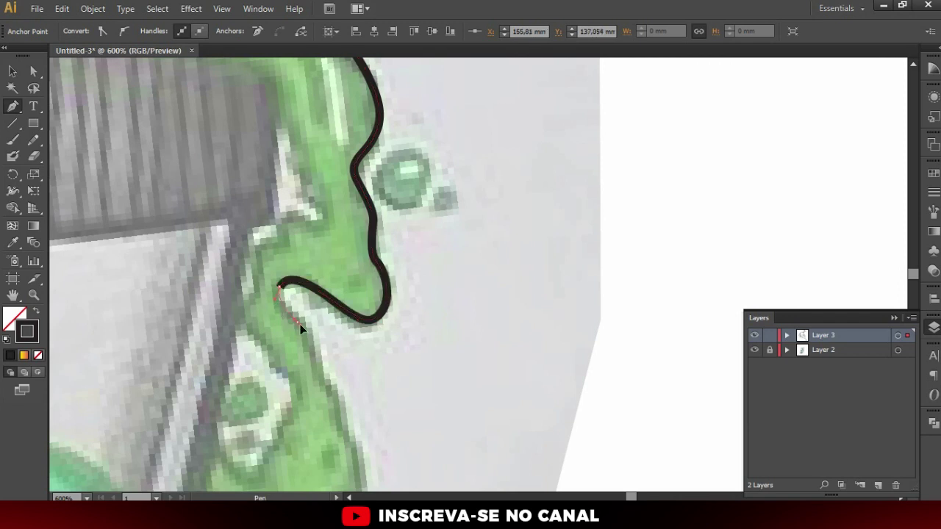
pyautogui.moveTo(322, 381)
pyautogui.mouseDown()
pyautogui.moveTo(298, 264)
pyautogui.moveTo(340, 350)
pyautogui.mouseUp()
pyautogui.moveTo(330, 390)
pyautogui.mouseDown()
pyautogui.moveTo(370, 300)
pyautogui.moveTo(349, 333)
pyautogui.mouseUp()
pyautogui.moveTo(335, 363); pyautogui.dragTo(306, 380)
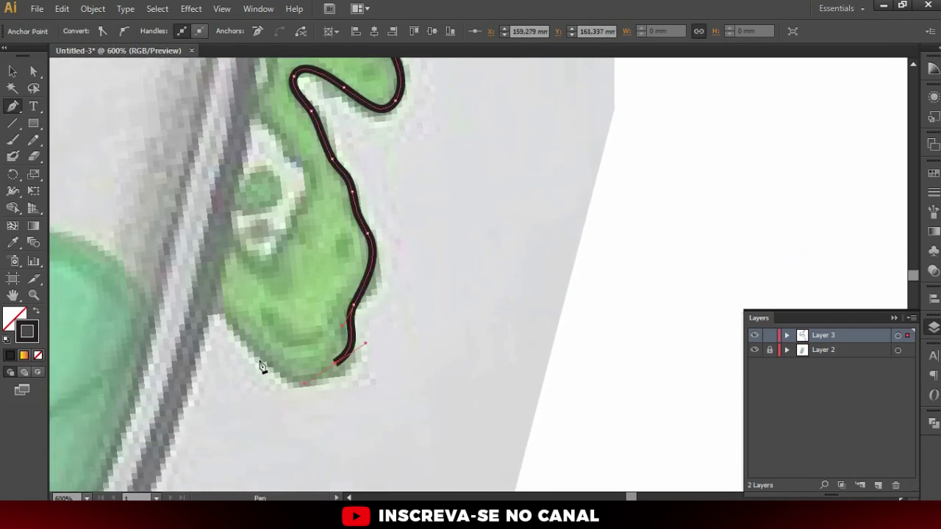
pyautogui.moveTo(249, 350); pyautogui.dragTo(213, 314)
pyautogui.keyDown('ctrl'); pyautogui.click(276, 275); pyautogui.keyUp('ctrl')
# Draw a short inner curve inside the splash, then recentre the view on the cap
pyautogui.hotkey('ctrl', '-')
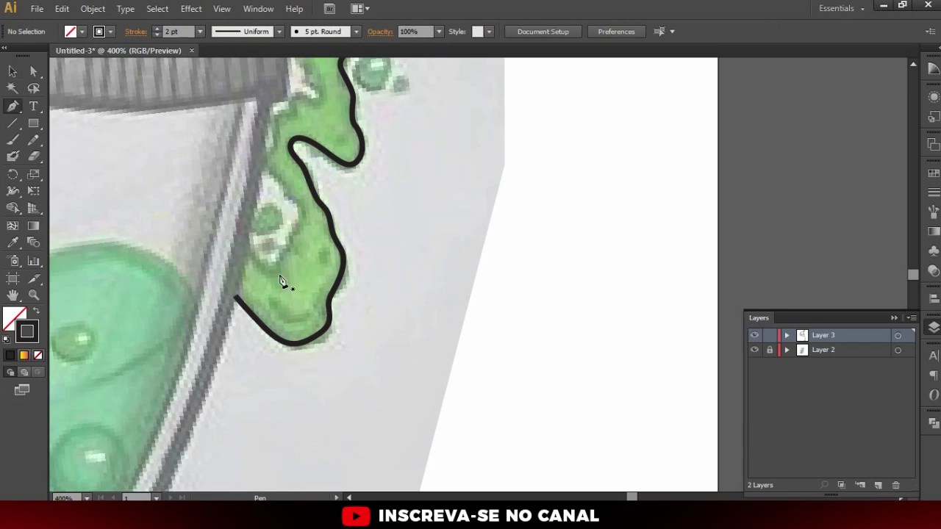
pyautogui.click(246, 253)
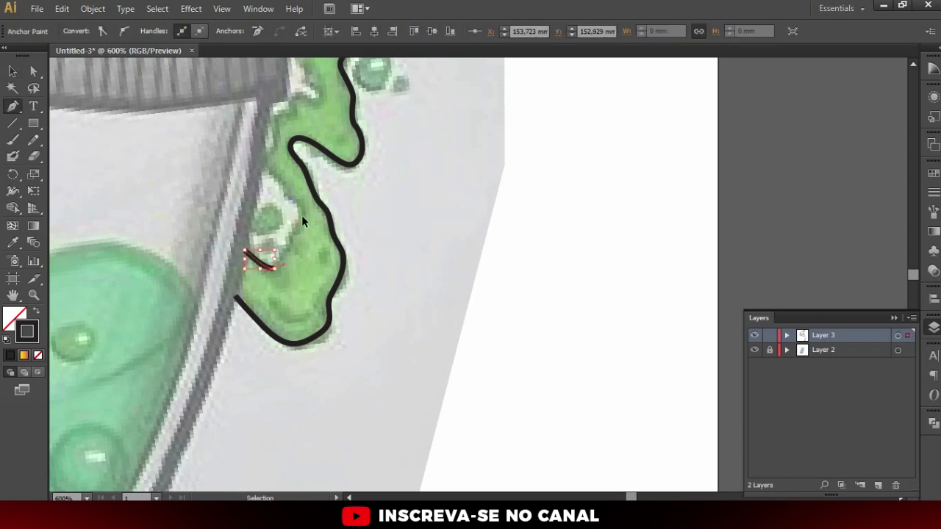
pyautogui.hotkey('ctrl', '+')
pyautogui.moveTo(303, 213); pyautogui.dragTo(294, 187)
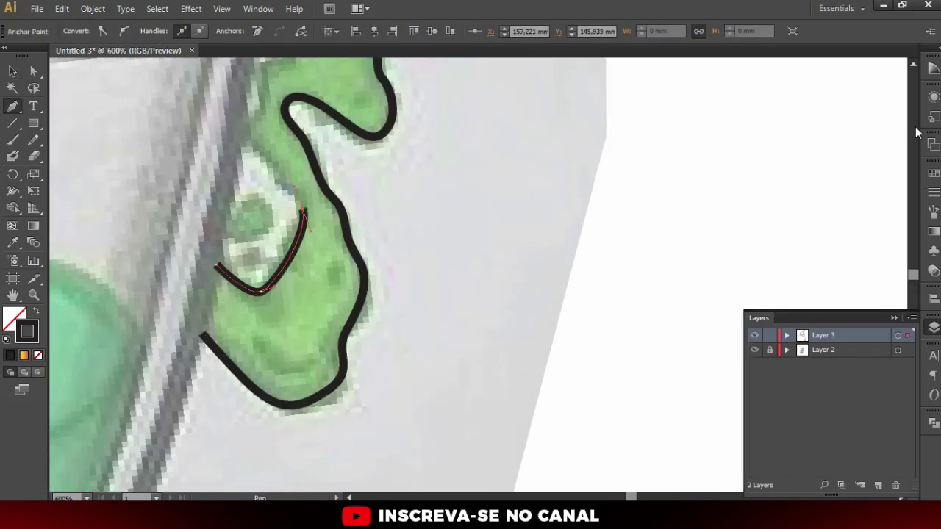
pyautogui.scroll(1, 216, 200)
pyautogui.scroll(1, 243, 198)
pyautogui.click(244, 164)
pyautogui.keyDown('ctrl'); pyautogui.click(253, 114); pyautogui.keyUp('ctrl')
pyautogui.moveTo(253, 112); pyautogui.dragTo(273, 263)
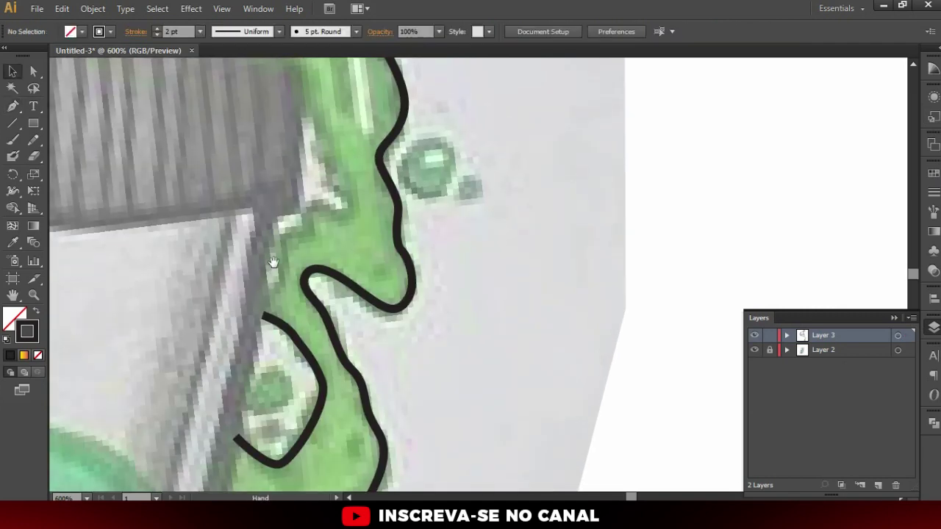
pyautogui.hotkey('ctrl', '-')
pyautogui.hotkey('ctrl', '-')
pyautogui.hotkey('ctrl', '-')
pyautogui.press('p')
pyautogui.moveTo(180, 125)
pyautogui.mouseDown()
pyautogui.moveTo(217, 211)
pyautogui.moveTo(331, 330)
pyautogui.moveTo(393, 267)
pyautogui.mouseUp()
pyautogui.scroll(1, 392, 267)
pyautogui.scroll(1, 398, 155)
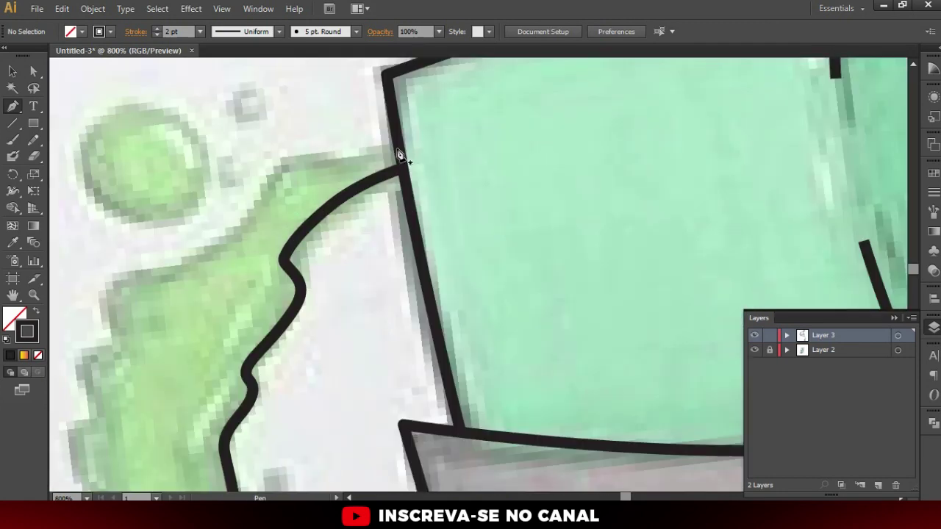
# Trace the splash's outer edge from the teal cap down its left side
pyautogui.click(395, 144)
pyautogui.moveTo(343, 161); pyautogui.dragTo(322, 156)
pyautogui.moveTo(263, 184); pyautogui.dragTo(244, 208)
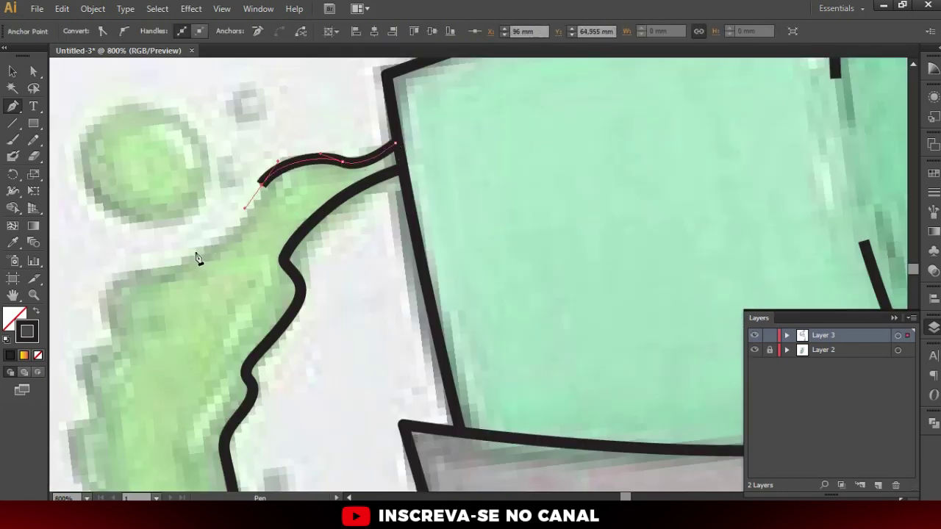
pyautogui.moveTo(195, 258)
pyautogui.mouseDown()
pyautogui.moveTo(162, 269)
pyautogui.moveTo(409, 170)
pyautogui.mouseUp()
pyautogui.moveTo(329, 179)
pyautogui.mouseDown()
pyautogui.moveTo(332, 204)
pyautogui.moveTo(310, 239)
pyautogui.mouseUp()
pyautogui.moveTo(347, 215); pyautogui.dragTo(407, 162)
pyautogui.moveTo(381, 213); pyautogui.dragTo(401, 252)
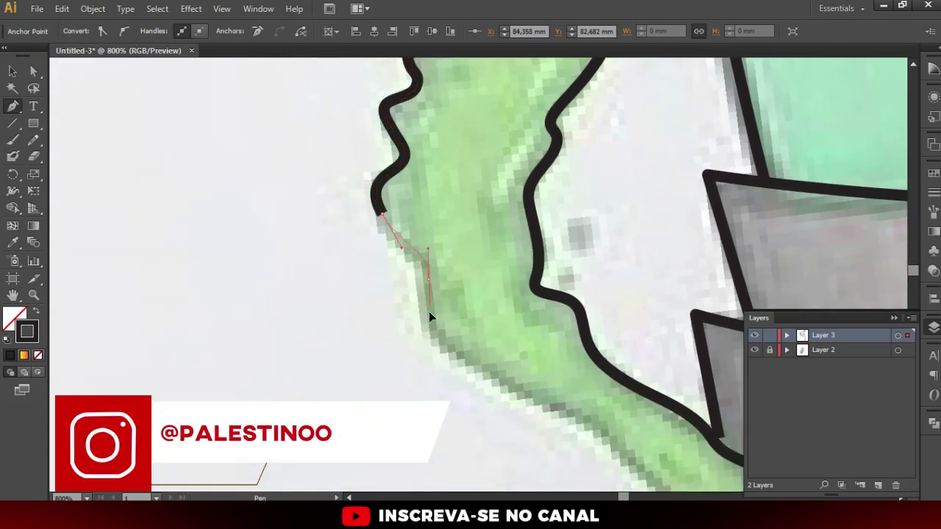
pyautogui.moveTo(390, 197); pyautogui.dragTo(332, 130)
pyautogui.click(448, 223)
# Follow the splash's lower edge across the ring to the right
pyautogui.moveTo(504, 248)
pyautogui.mouseDown()
pyautogui.moveTo(536, 268)
pyautogui.moveTo(342, 161)
pyautogui.mouseUp()
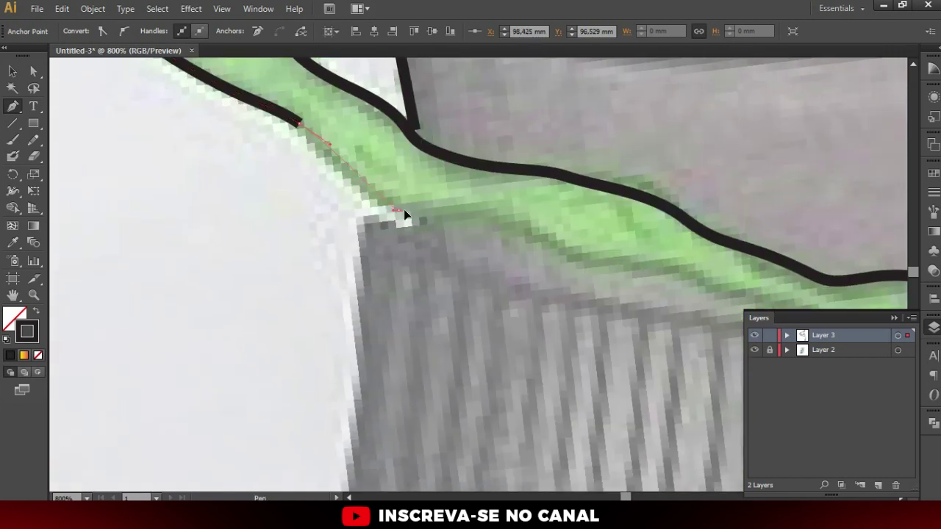
pyautogui.moveTo(398, 217); pyautogui.dragTo(449, 226)
pyautogui.moveTo(526, 234)
pyautogui.mouseDown()
pyautogui.moveTo(559, 252)
pyautogui.moveTo(389, 214)
pyautogui.mouseUp()
pyautogui.moveTo(462, 218); pyautogui.dragTo(486, 224)
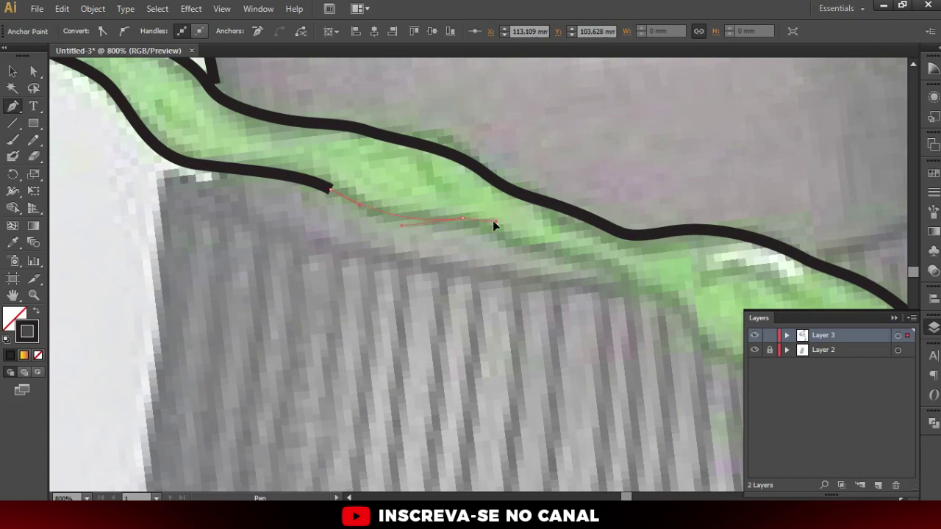
pyautogui.moveTo(493, 229)
pyautogui.mouseDown()
pyautogui.moveTo(515, 222)
pyautogui.moveTo(402, 177)
pyautogui.mouseUp()
pyautogui.moveTo(450, 203); pyautogui.dragTo(482, 215)
pyautogui.moveTo(548, 259)
pyautogui.mouseDown()
pyautogui.moveTo(561, 273)
pyautogui.moveTo(361, 157)
pyautogui.mouseUp()
pyautogui.moveTo(450, 201); pyautogui.dragTo(490, 221)
pyautogui.moveTo(557, 214)
pyautogui.mouseDown()
pyautogui.moveTo(368, 172)
pyautogui.moveTo(441, 189)
pyautogui.mouseUp()
# Hook the outline down around the splash's right bend and end it near the inner curve
pyautogui.moveTo(481, 257); pyautogui.dragTo(494, 291)
pyautogui.moveTo(505, 343); pyautogui.dragTo(525, 388)
pyautogui.moveTo(529, 425)
pyautogui.mouseDown()
pyautogui.moveTo(475, 427)
pyautogui.moveTo(536, 219)
pyautogui.moveTo(490, 293)
pyautogui.mouseUp()
pyautogui.click(480, 300)
pyautogui.scroll(-3, 482, 305)
pyautogui.scroll(4, 476, 315)
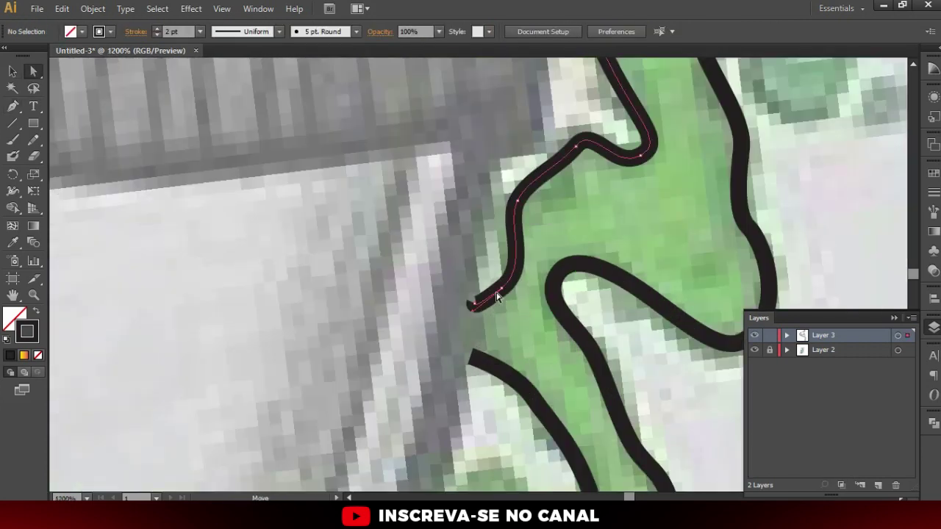
pyautogui.click(462, 284)
pyautogui.scroll(-3, 548, 256)
pyautogui.press('p')
pyautogui.scroll(-2, 548, 255)
pyautogui.scroll(-2, 548, 255)
pyautogui.scroll(1, 514, 206)
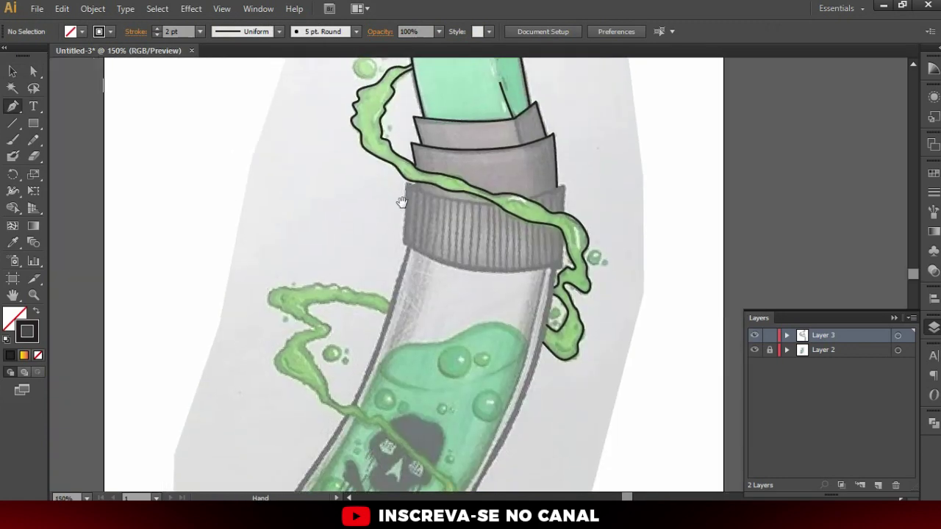
# Outline the striped ring's right side, curved bottom, left side and curved top edge
pyautogui.scroll(3, 506, 198)
pyautogui.scroll(1, 506, 198)
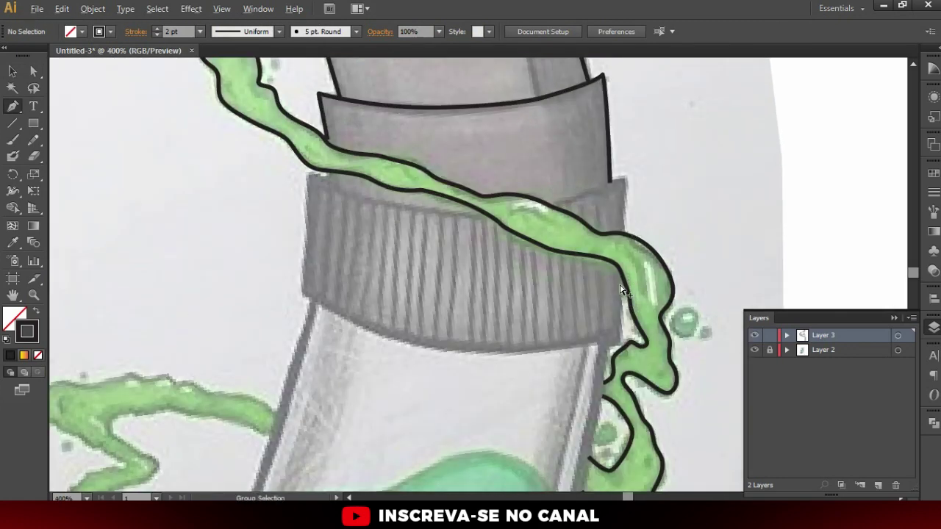
pyautogui.scroll(1, 624, 269)
pyautogui.click(618, 389)
pyautogui.scroll(-2, 618, 390)
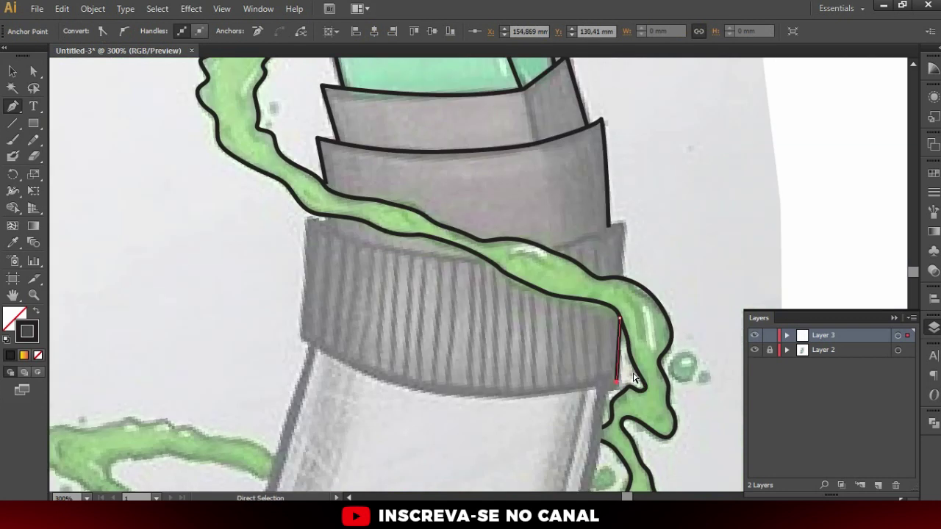
pyautogui.moveTo(346, 379); pyautogui.dragTo(341, 375)
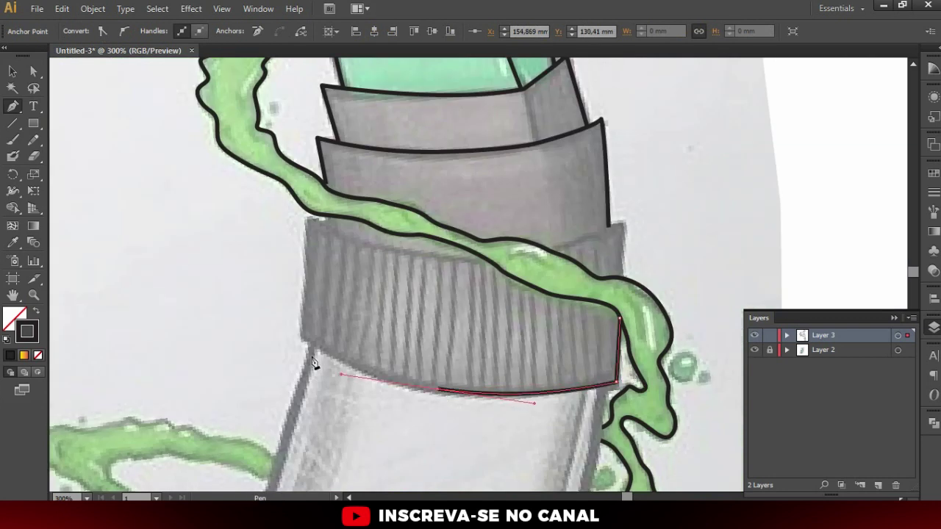
pyautogui.click(300, 339)
pyautogui.scroll(1, 312, 234)
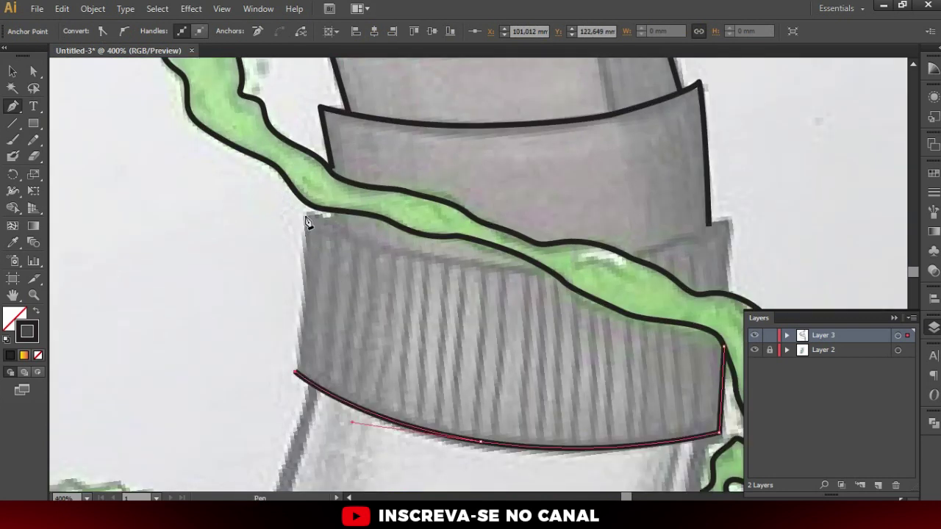
pyautogui.click(305, 218)
pyautogui.moveTo(551, 273); pyautogui.dragTo(625, 272)
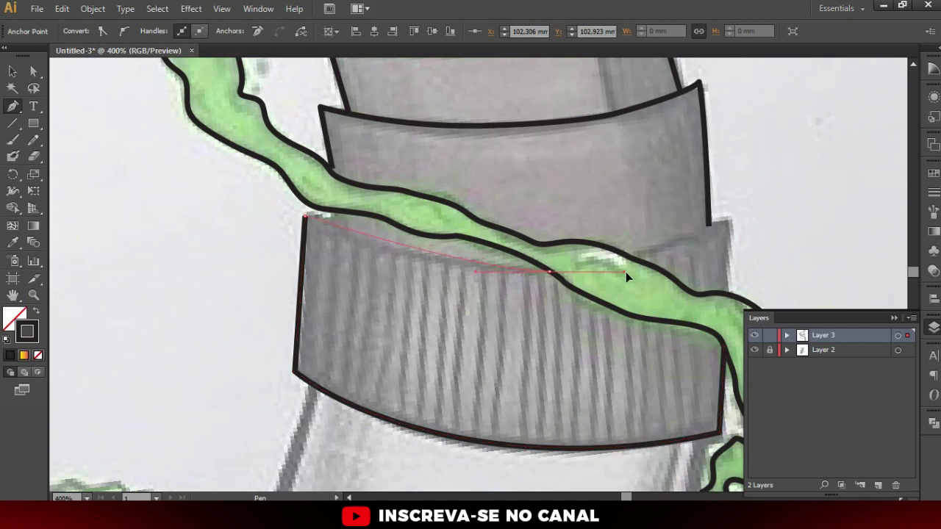
pyautogui.keyDown('ctrl'); pyautogui.click(607, 207); pyautogui.keyUp('ctrl')
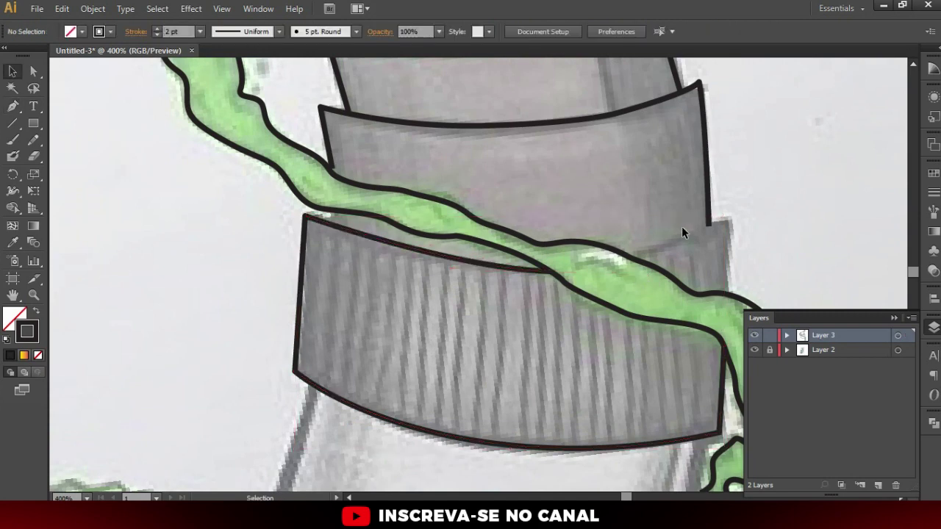
# Draw a closed three-point triangle over the exposed upper band corner beside the splash
pyautogui.scroll(1, 662, 241)
pyautogui.scroll(1, 539, 236)
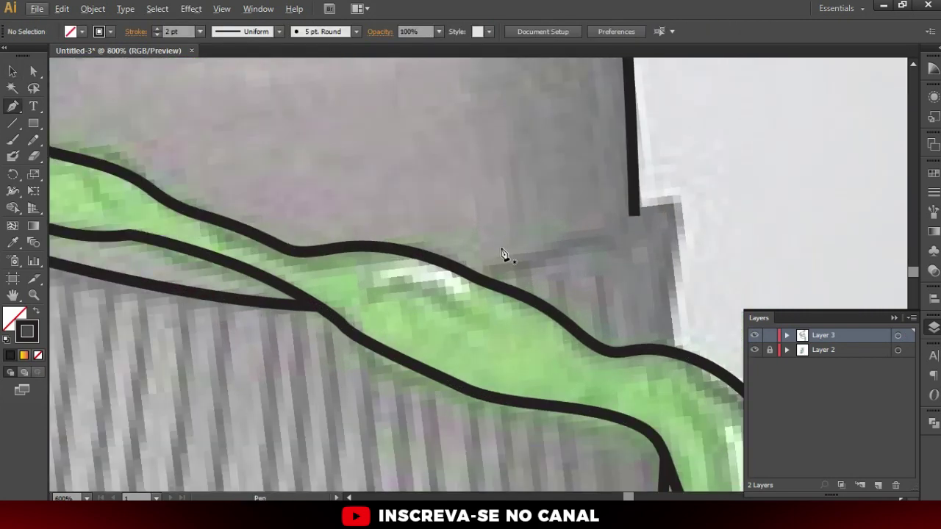
pyautogui.click(463, 276)
pyautogui.moveTo(675, 200); pyautogui.dragTo(676, 279)
pyautogui.click(677, 355)
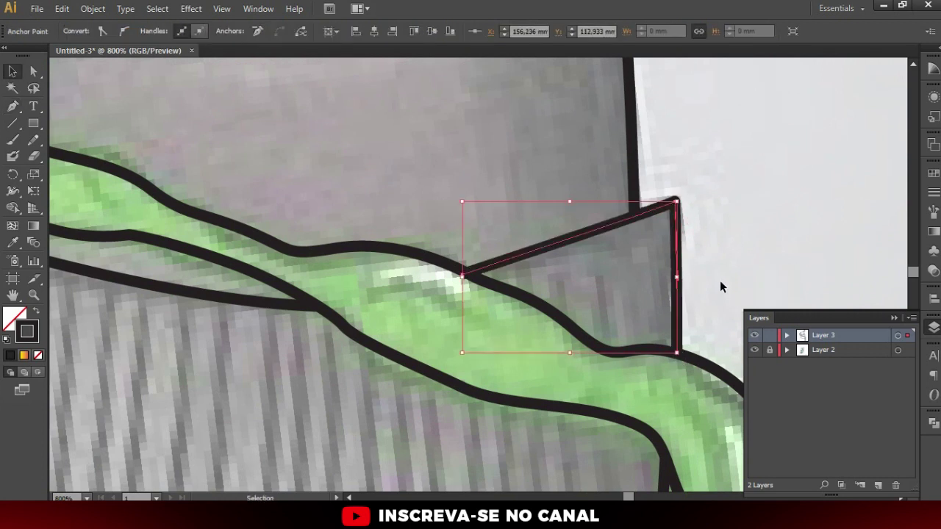
pyautogui.scroll(-3, 652, 238)
pyautogui.scroll(-1, 640, 243)
pyautogui.scroll(1, 458, 243)
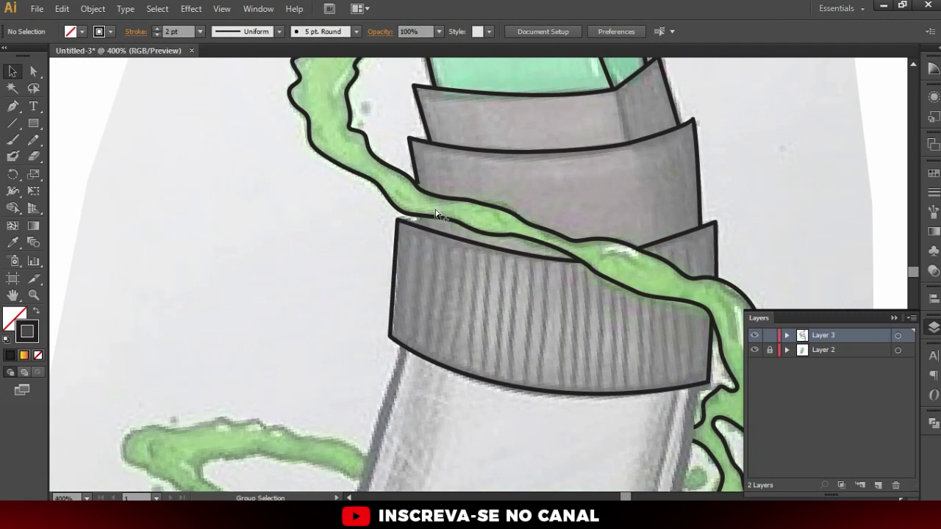
# Draw a short connector from the splash's lower outline down to the ring's top edge
pyautogui.scroll(2, 424, 215)
pyautogui.press('a')
pyautogui.scroll(2, 389, 169)
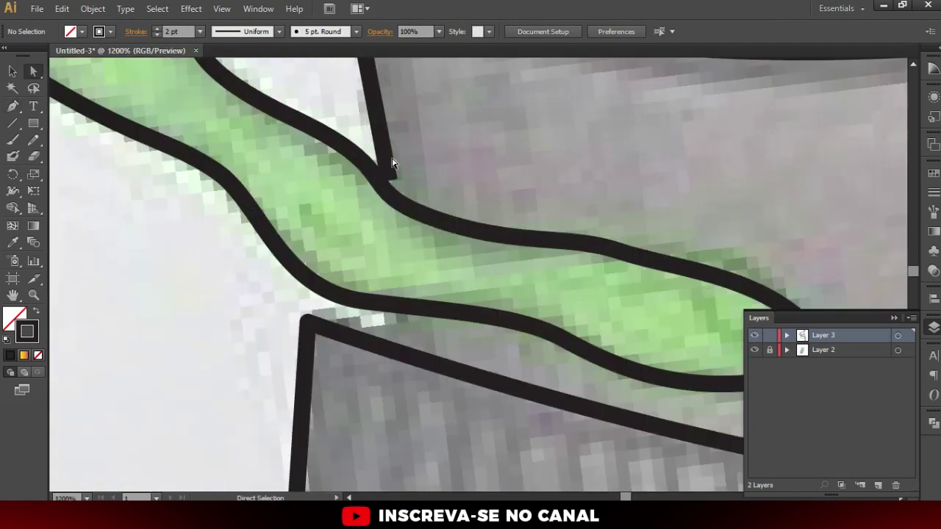
pyautogui.click(390, 184)
pyautogui.click(420, 265)
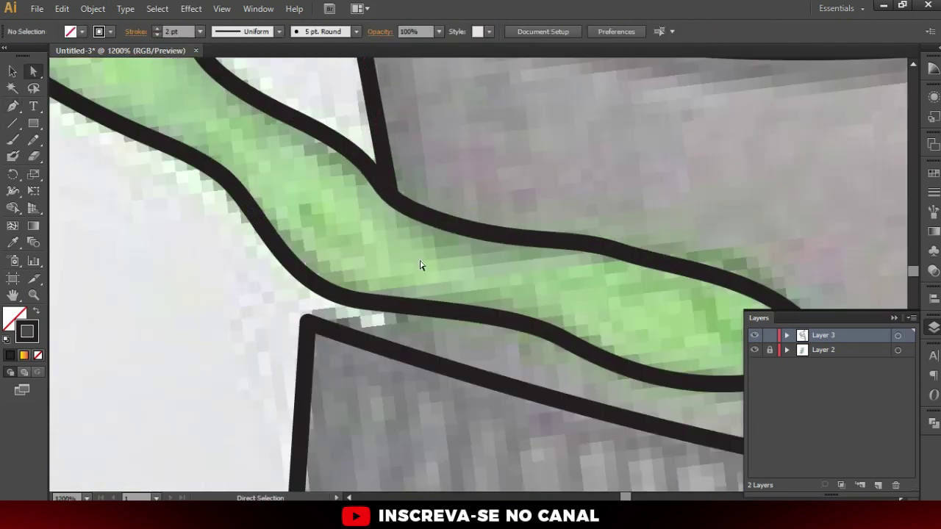
pyautogui.press('p')
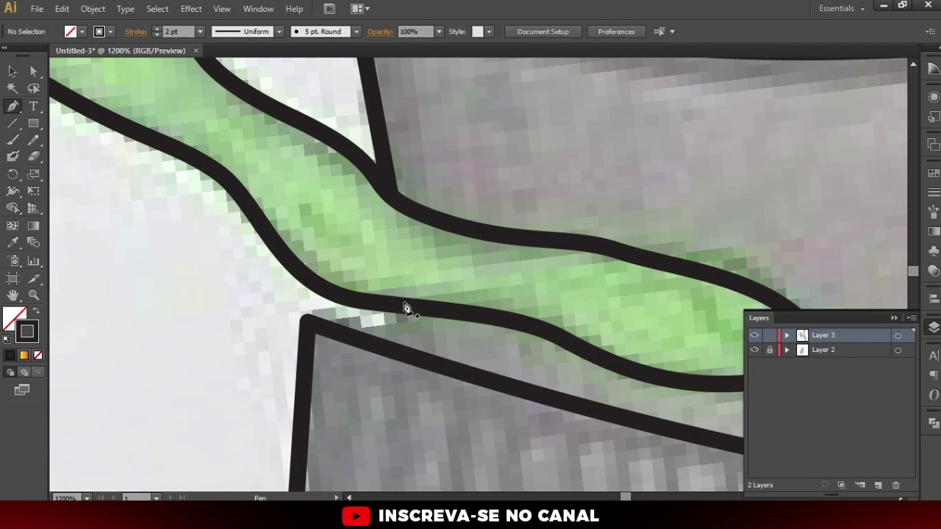
pyautogui.click(403, 302)
pyautogui.click(405, 353)
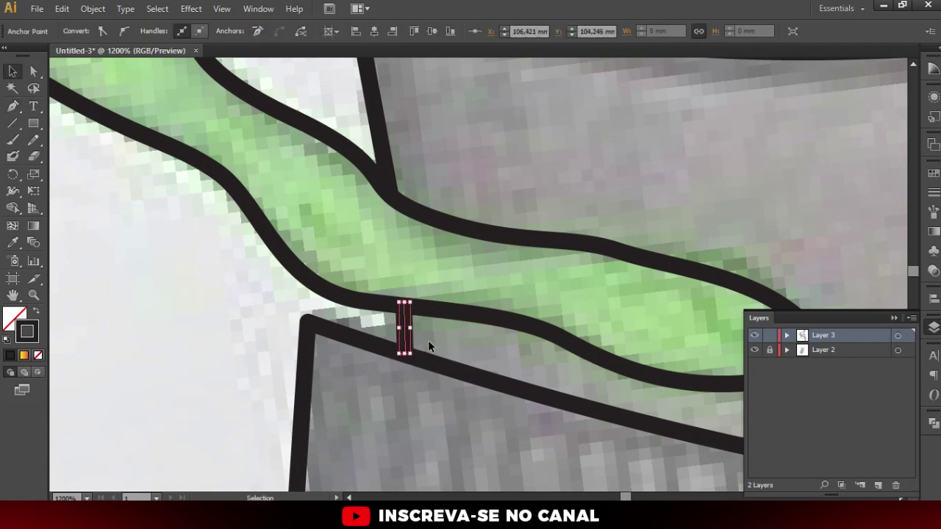
pyautogui.keyDown('ctrl'); pyautogui.click(423, 334); pyautogui.keyUp('ctrl')
pyautogui.click(404, 315)
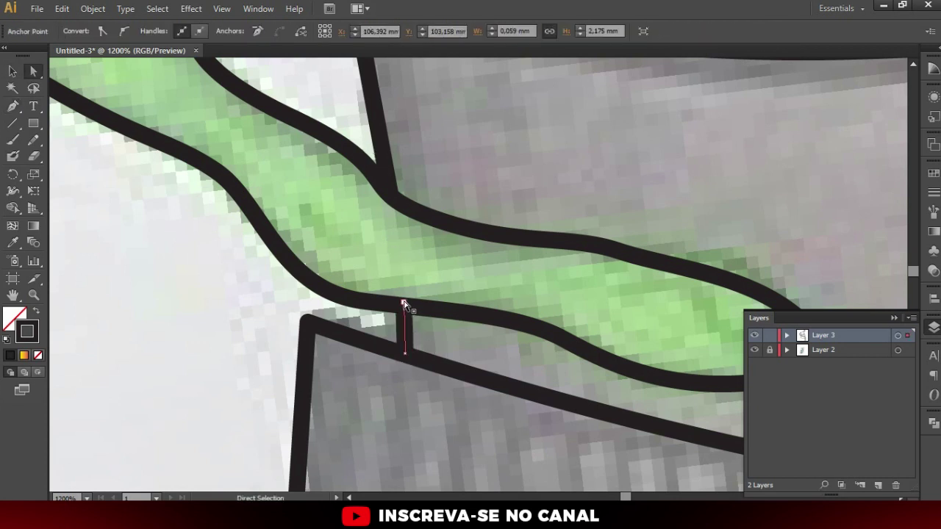
pyautogui.click(420, 326)
# Join the ring's top-left corner to the splash outline, lowering the line's end onto the corner
pyautogui.press('p')
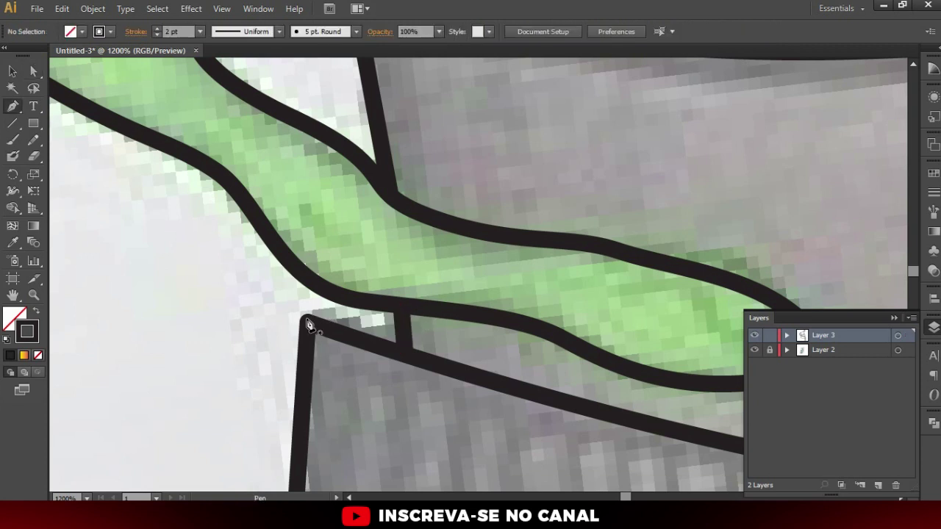
pyautogui.click(307, 320)
pyautogui.click(397, 319)
pyautogui.hotkey('ctrl', 'shift', 'a')
pyautogui.press('v')
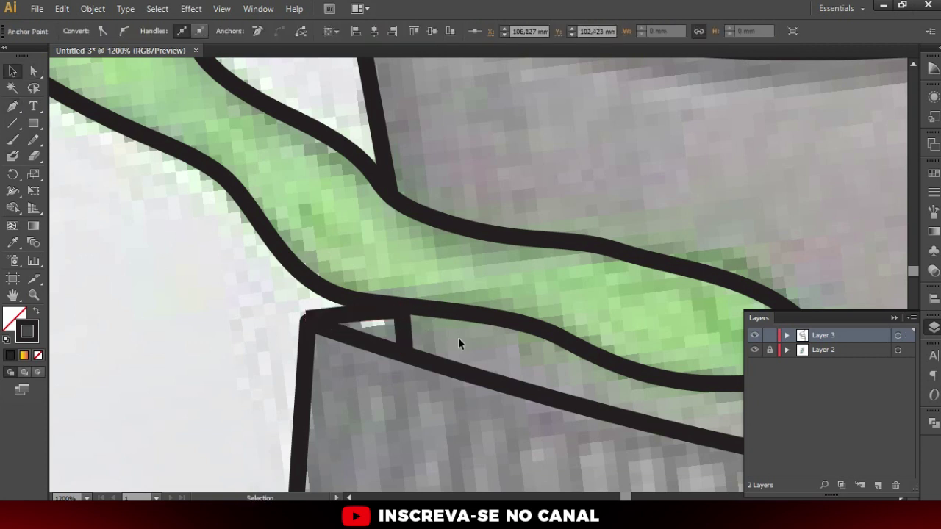
pyautogui.scroll(-2, 458, 340)
pyautogui.scroll(3, 378, 311)
pyautogui.press('a')
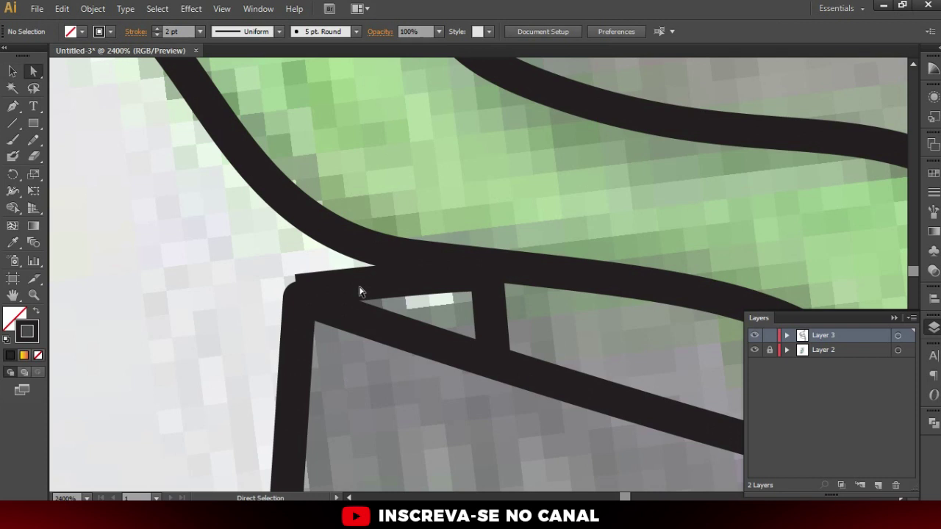
pyautogui.click(372, 287)
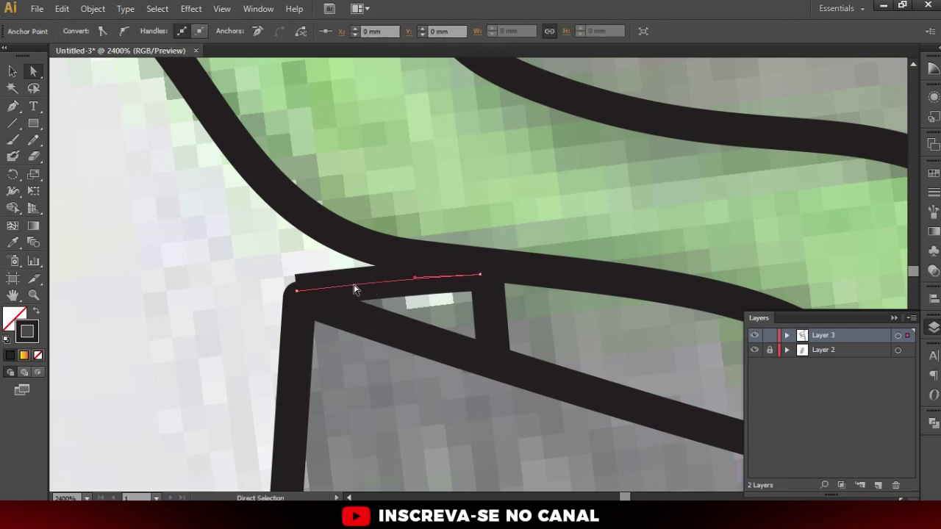
pyautogui.moveTo(296, 281); pyautogui.dragTo(298, 303)
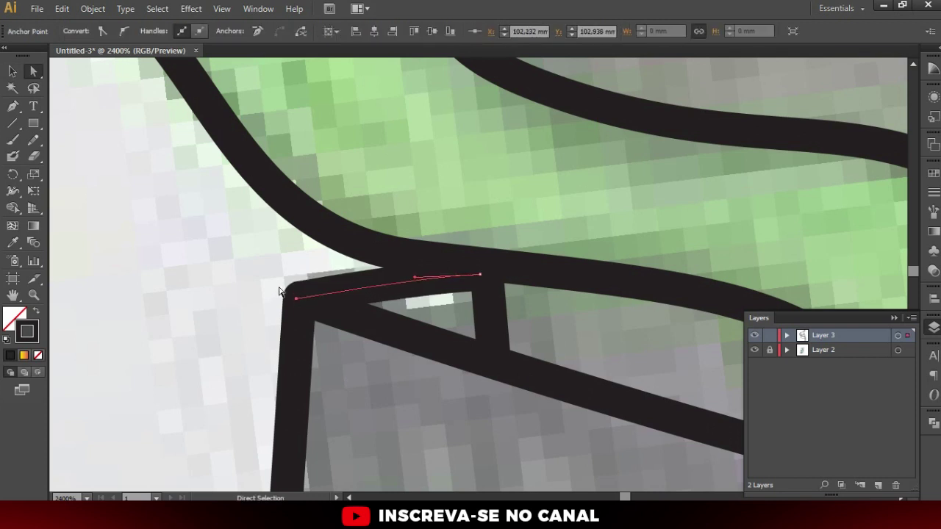
pyautogui.hotkey('ctrl', 'shift', 'a')
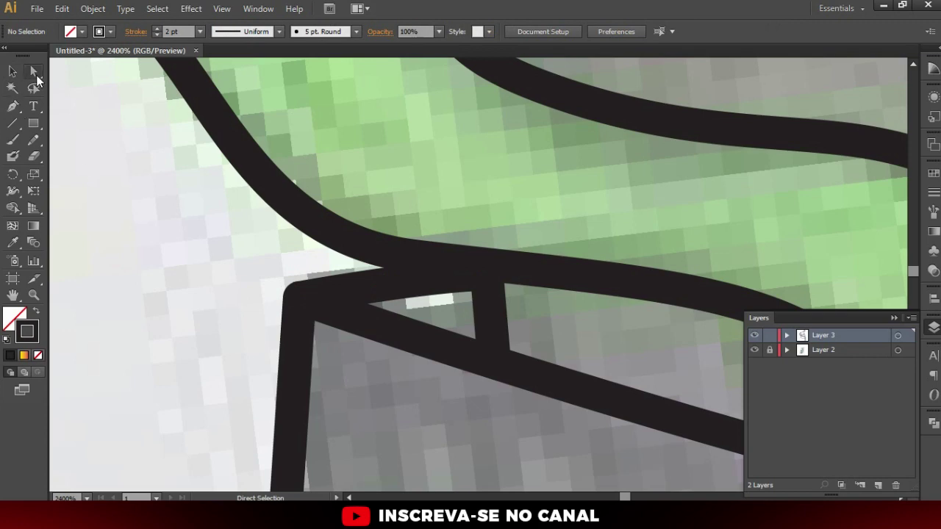
# Draw a short horizontal line closing the gap at the cap band's corner
pyautogui.scroll(-2, 162, 174)
pyautogui.scroll(-2, 294, 206)
pyautogui.scroll(-2, 485, 227)
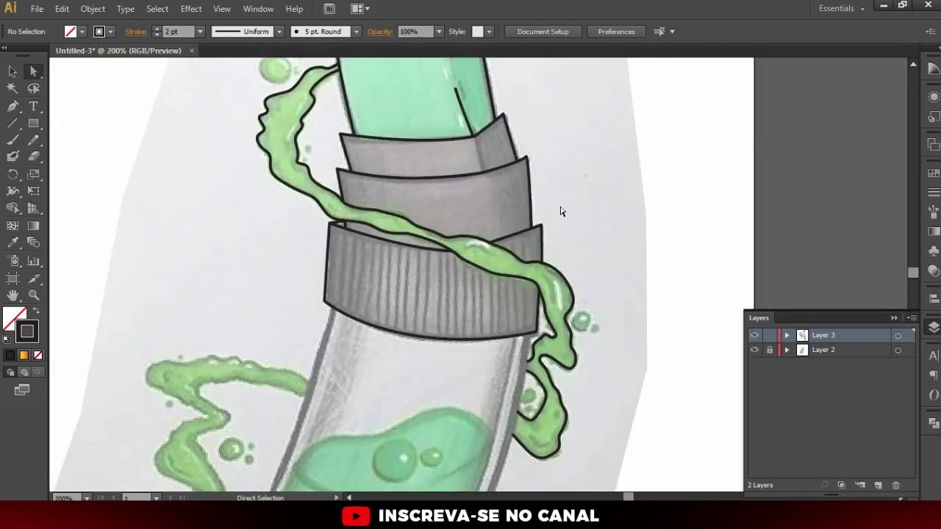
pyautogui.scroll(3, 561, 212)
pyautogui.scroll(-3, 468, 227)
pyautogui.scroll(1, 530, 219)
pyautogui.scroll(3, 528, 220)
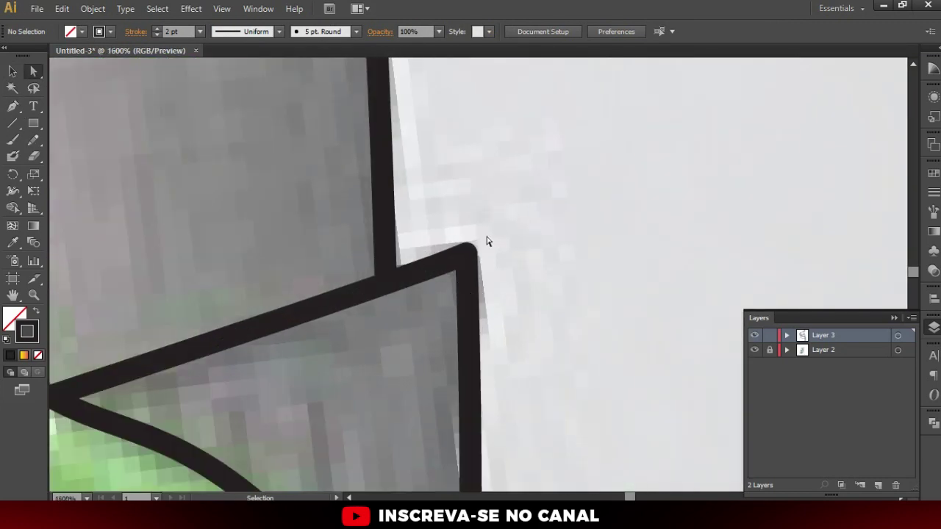
pyautogui.press('p')
pyautogui.click(466, 254)
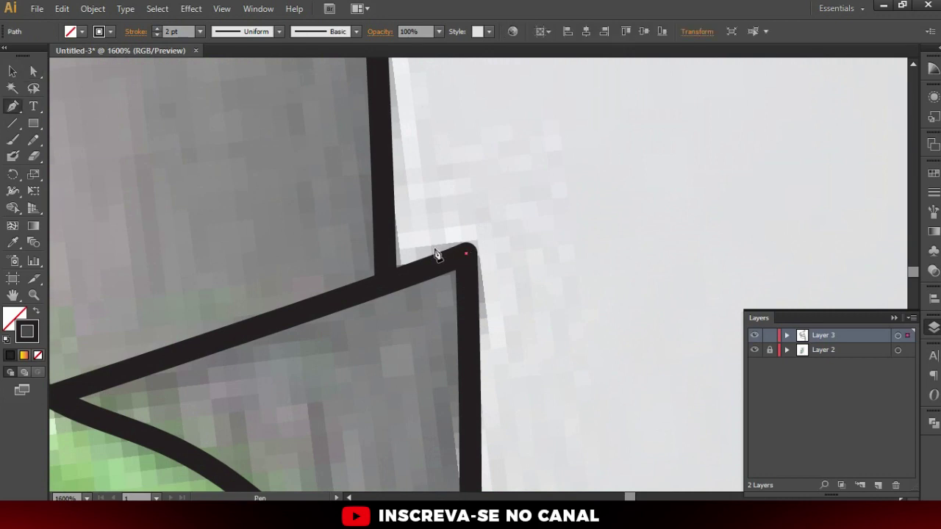
pyautogui.click(390, 254)
pyautogui.press('v')
pyautogui.click(434, 215)
# Draw the ring's left edge from its top-left to bottom-left corner
pyautogui.scroll(-3, 434, 216)
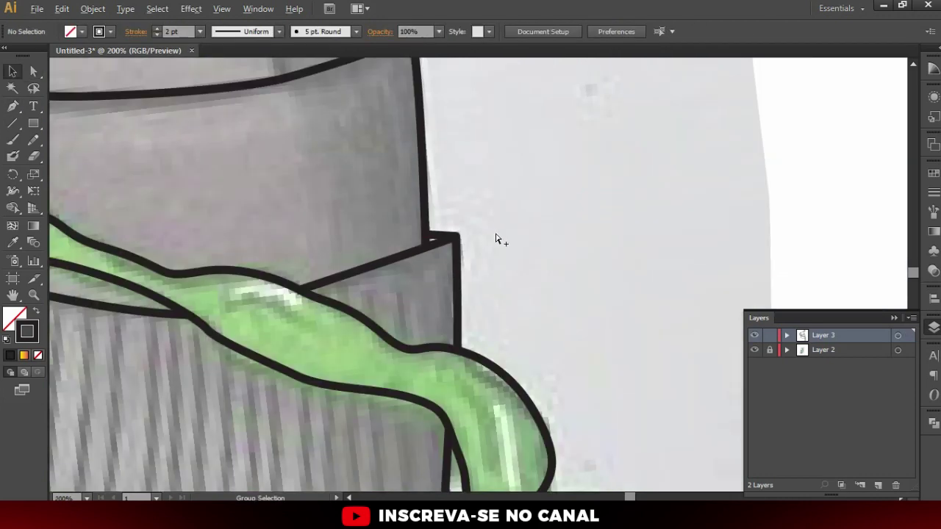
pyautogui.scroll(-2, 495, 237)
pyautogui.scroll(-1, 431, 294)
pyautogui.scroll(1, 213, 227)
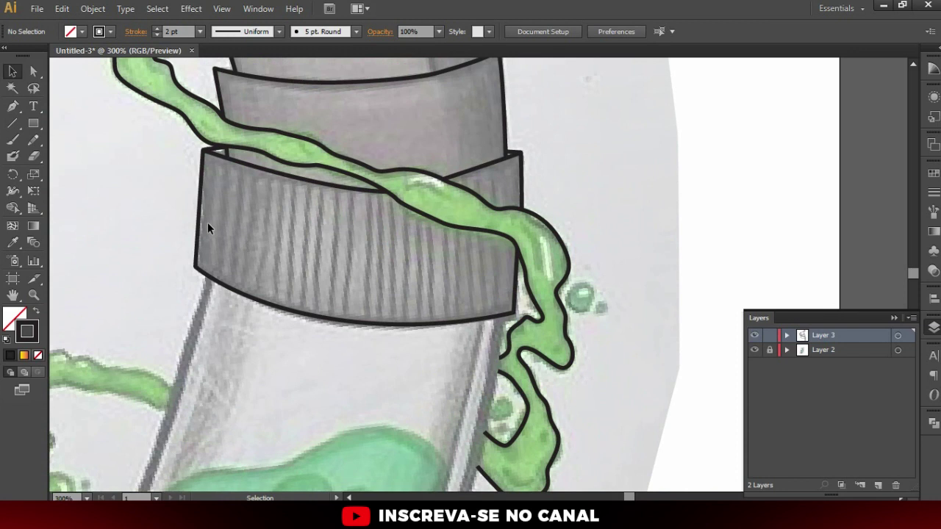
pyautogui.scroll(1, 218, 224)
pyautogui.press('p')
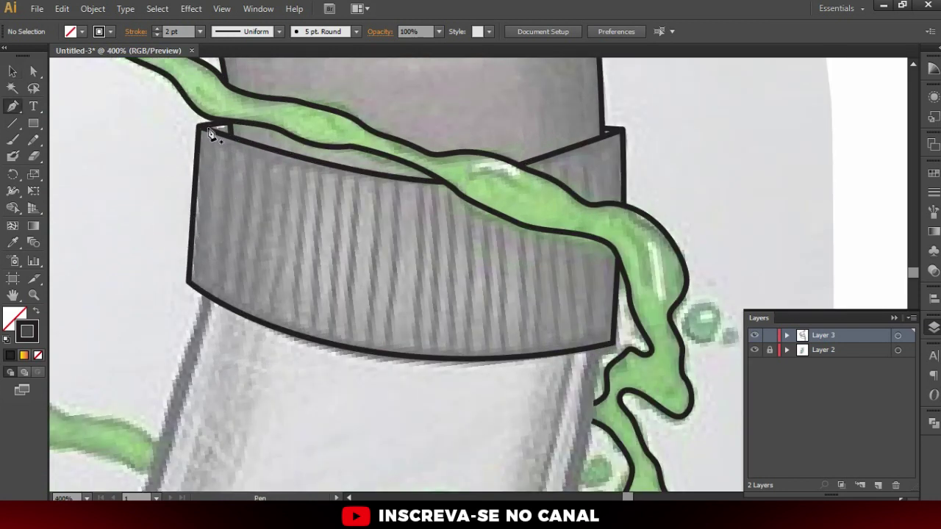
pyautogui.click(212, 132)
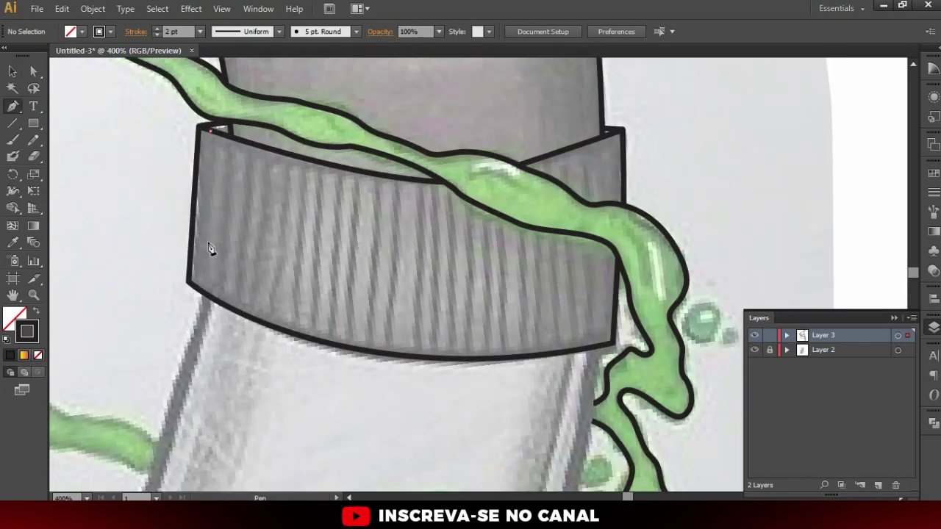
pyautogui.click(197, 293)
pyautogui.press('v')
pyautogui.click(157, 206)
pyautogui.scroll(1, 184, 228)
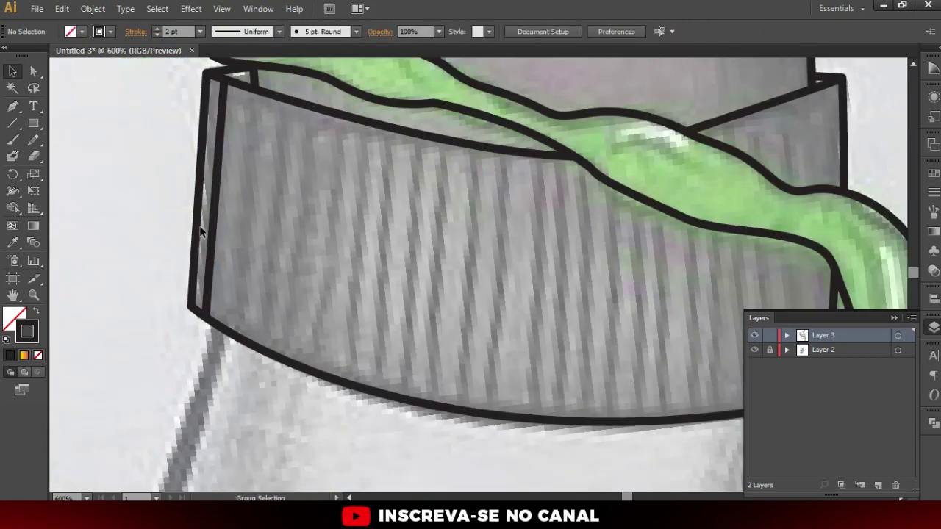
# Copy the left-edge line as a stripe, place it at the ring's left edge and lengthen it
pyautogui.moveTo(215, 230); pyautogui.dragTo(226, 236)
pyautogui.moveTo(234, 238); pyautogui.dragTo(235, 238)
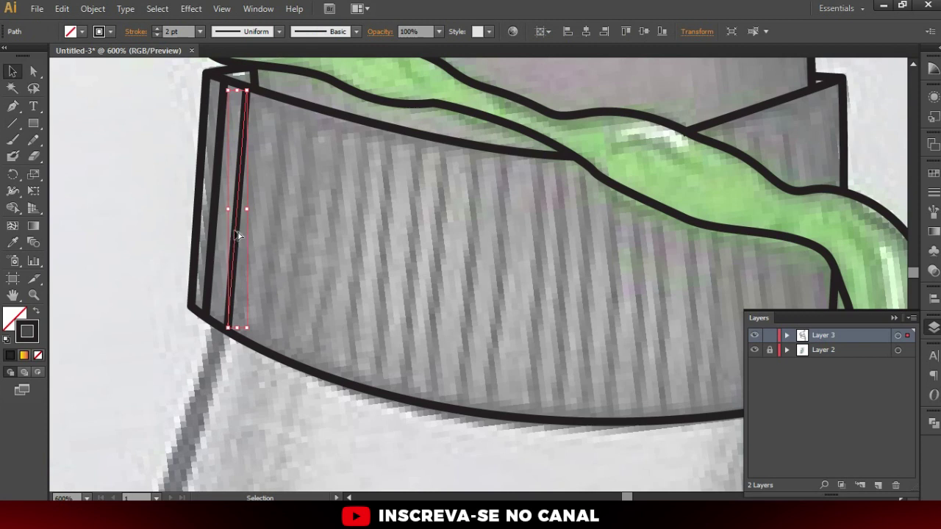
pyautogui.moveTo(237, 243); pyautogui.dragTo(265, 245)
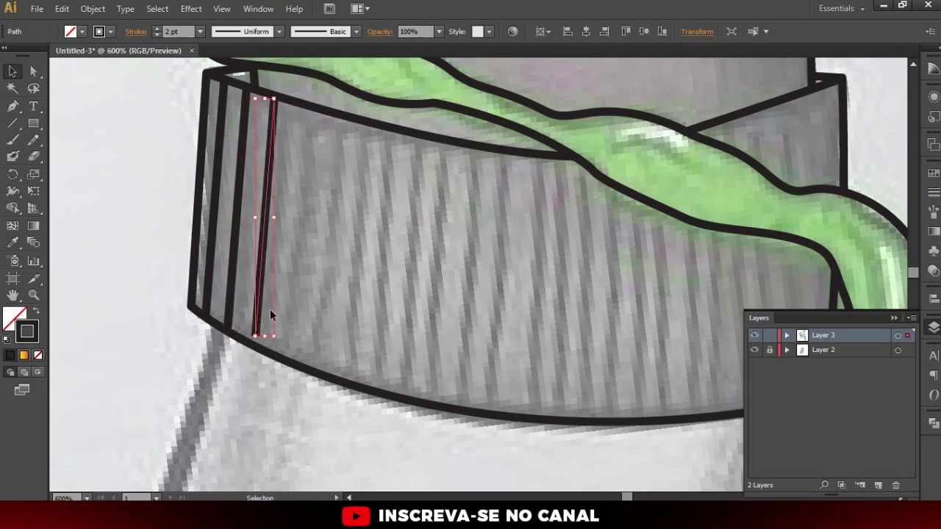
pyautogui.scroll(-1, 328, 226)
pyautogui.scroll(-1, 331, 142)
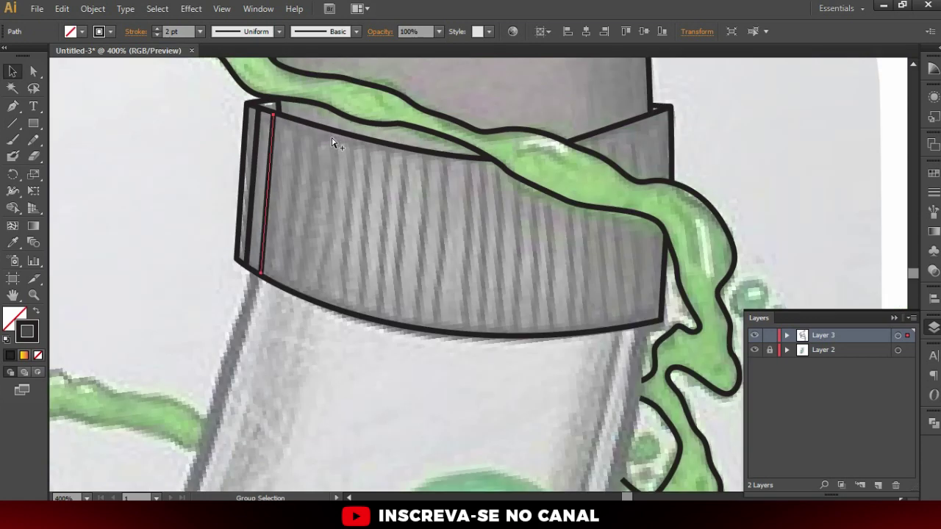
pyautogui.press('v')
pyautogui.moveTo(287, 147); pyautogui.dragTo(276, 128)
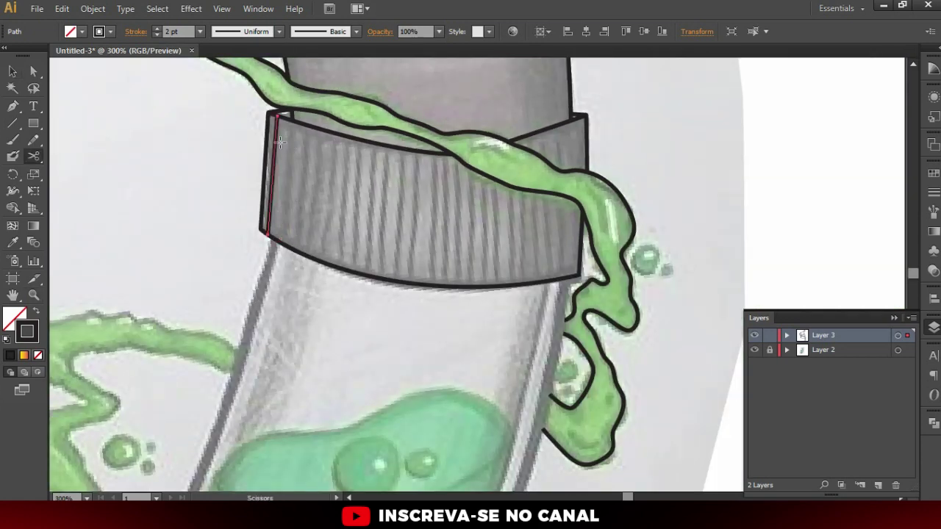
pyautogui.moveTo(271, 96); pyautogui.dragTo(271, 89)
# Repeat the stripe copy across the ring with Ctrl+D, undoing copies past its end
pyautogui.scroll(1, 285, 180)
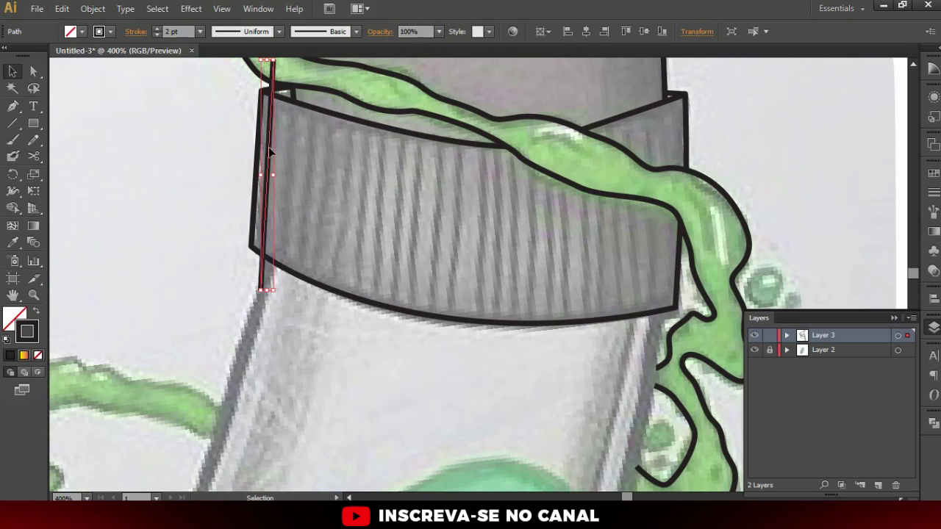
pyautogui.scroll(1, 293, 81)
pyautogui.moveTo(278, 63); pyautogui.dragTo(276, 63)
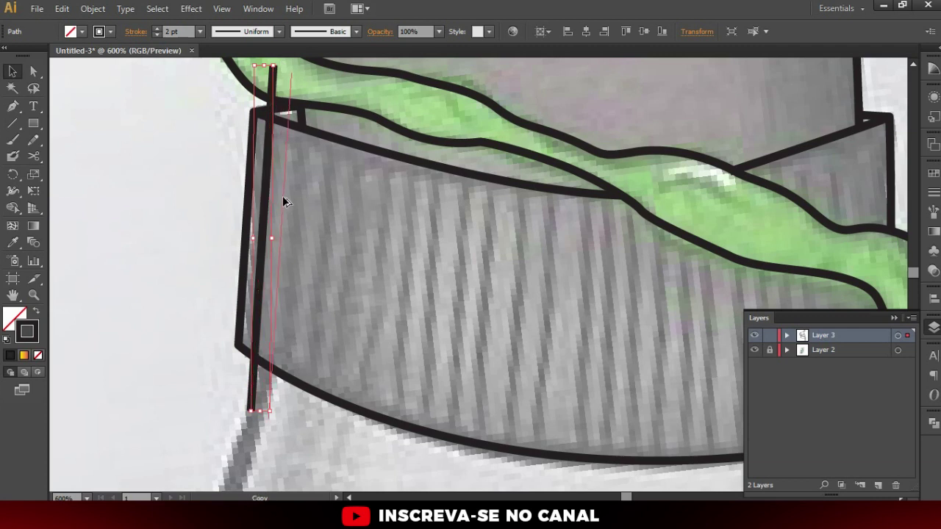
pyautogui.scroll(-3, 298, 194)
pyautogui.hotkey('ctrl', 'd')
pyautogui.hotkey('ctrl', 'd')
pyautogui.hotkey('ctrl', 'd')
pyautogui.hotkey('ctrl', 'd')
pyautogui.hotkey('ctrl', 'd')
pyautogui.hotkey('ctrl', 'd')
pyautogui.hotkey('ctrl', 'd')
pyautogui.hotkey('ctrl', 'd')
pyautogui.hotkey('ctrl', 'd')
pyautogui.hotkey('ctrl', 'd')
pyautogui.hotkey('ctrl', 'd')
pyautogui.hotkey('ctrl', 'd')
pyautogui.hotkey('ctrl', 'd')
pyautogui.hotkey('ctrl', 'd')
pyautogui.hotkey('ctrl', 'd')
pyautogui.hotkey('ctrl', 'd')
pyautogui.hotkey('ctrl', 'd')
pyautogui.hotkey('ctrl', 'd')
pyautogui.hotkey('ctrl', 'd')
pyautogui.hotkey('ctrl', 'd')
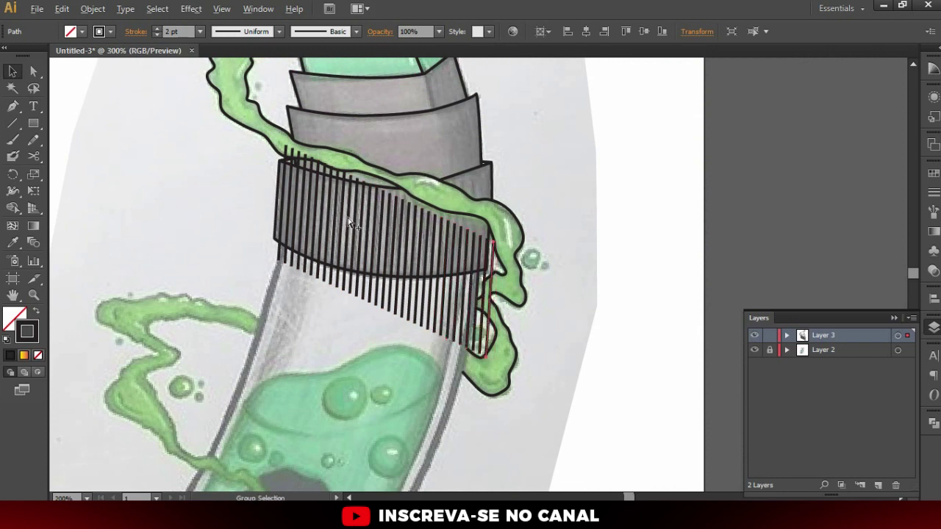
pyautogui.scroll(1, 352, 223)
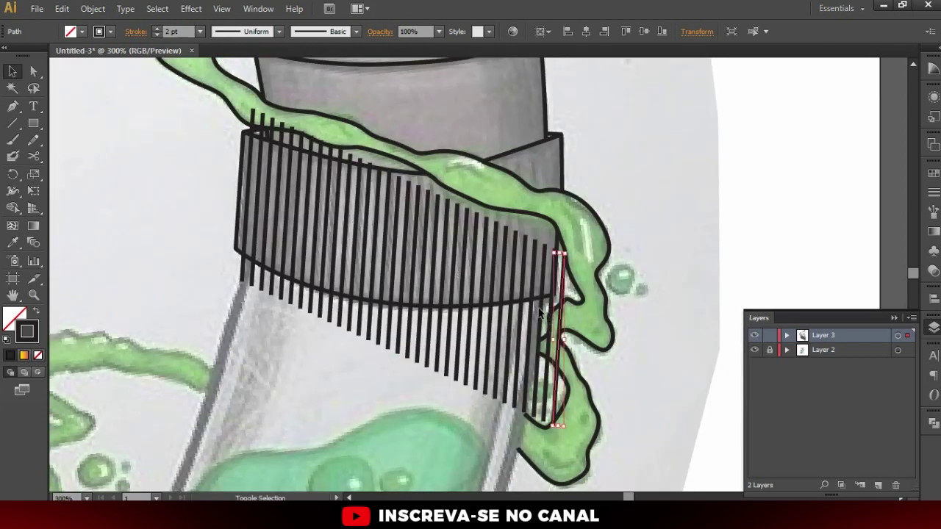
pyautogui.hotkey('ctrl', 'z')
pyautogui.hotkey('ctrl', 'z')
pyautogui.hotkey('ctrl', 'z')
pyautogui.hotkey('ctrl', 'z')
pyautogui.hotkey('ctrl', 'z')
pyautogui.hotkey('ctrl', 'z')
pyautogui.hotkey('ctrl', 'z')
pyautogui.hotkey('ctrl', 'z')
pyautogui.hotkey('ctrl', 'z')
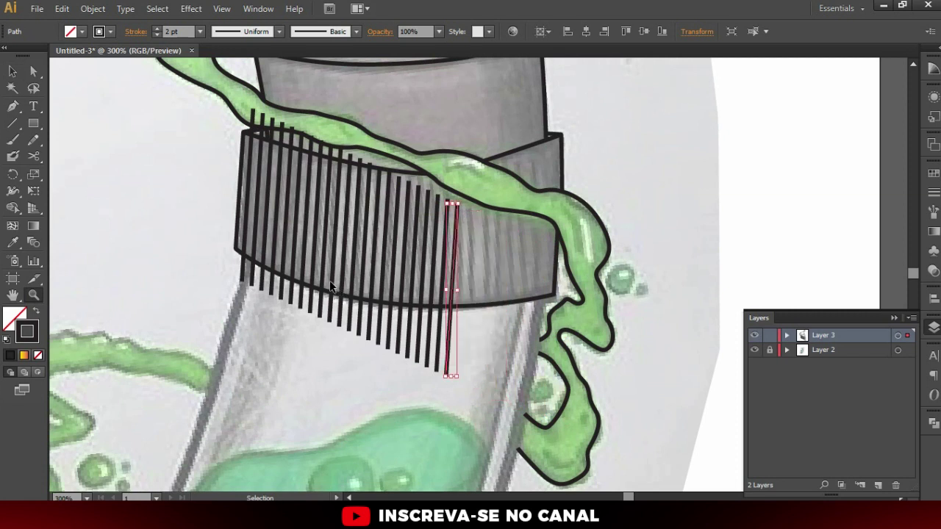
pyautogui.hotkey('ctrl', 'z')
pyautogui.hotkey('ctrl', 'z')
pyautogui.hotkey('ctrl', 'z')
pyautogui.hotkey('ctrl', 'z')
pyautogui.hotkey('ctrl', 'z')
pyautogui.hotkey('ctrl', 'z')
# Undo the extra copies and re-copy the left line rightward at even spacing across the band
pyautogui.hotkey('ctrl', 'z')
pyautogui.hotkey('ctrl', 'z')
pyautogui.hotkey('ctrl', 'z')
pyautogui.hotkey('ctrl', 'z')
pyautogui.hotkey('ctrl', 'z')
pyautogui.hotkey('ctrl', 'z')
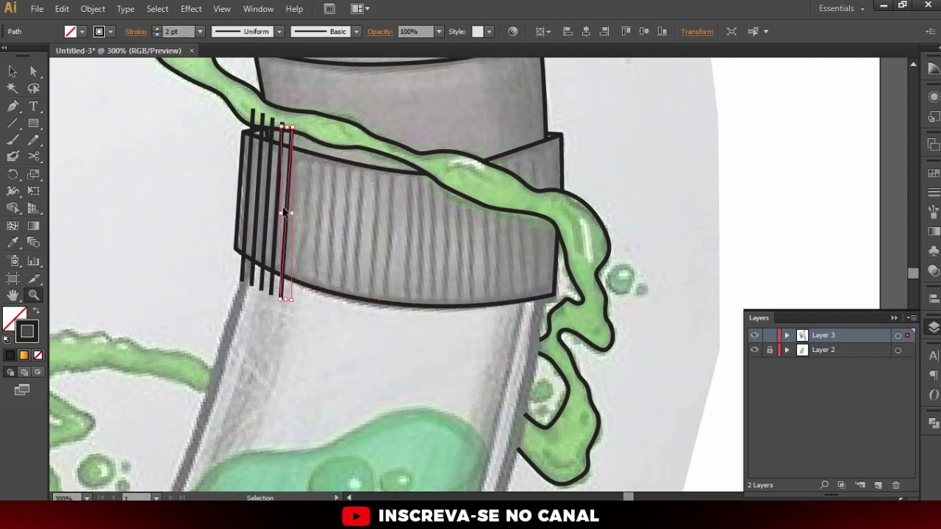
pyautogui.hotkey('ctrl', 'z')
pyautogui.hotkey('ctrl', 'z')
pyautogui.hotkey('ctrl', 'z')
pyautogui.hotkey('ctrl', 'z')
pyautogui.hotkey('ctrl', 'z')
pyautogui.click(259, 188)
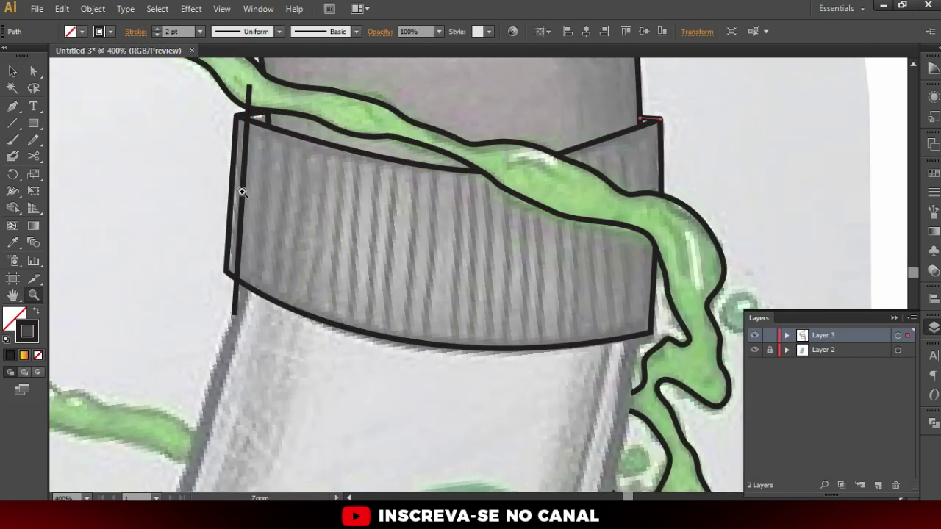
pyautogui.press('c')
pyautogui.press('v')
pyautogui.click(237, 199)
pyautogui.moveTo(240, 208); pyautogui.dragTo(252, 209)
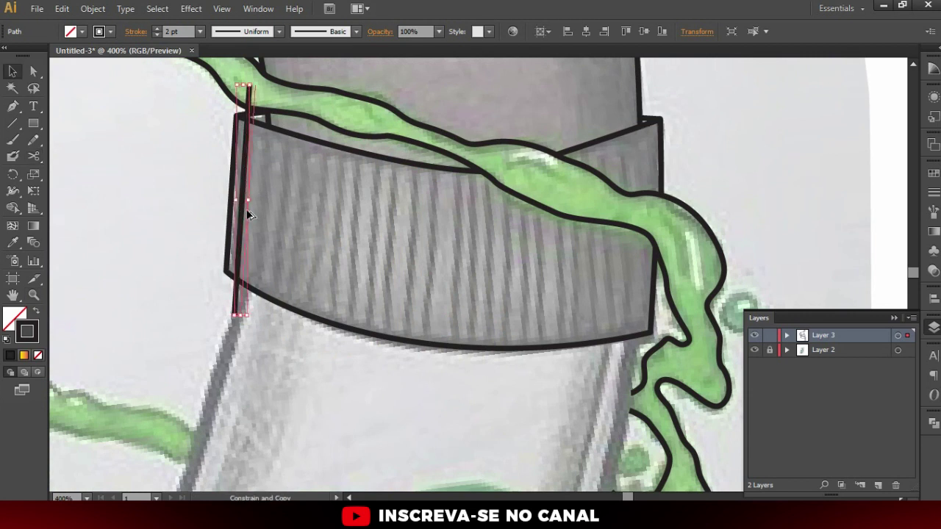
pyautogui.hotkey('ctrl', 'd')
pyautogui.hotkey('ctrl', 'd')
pyautogui.hotkey('ctrl', 'd')
pyautogui.hotkey('ctrl', 'd')
pyautogui.hotkey('ctrl', 'd')
pyautogui.hotkey('ctrl', 'd')
pyautogui.hotkey('ctrl', 'd')
pyautogui.hotkey('ctrl', 'd')
pyautogui.hotkey('ctrl', 'd')
pyautogui.hotkey('ctrl', 'd')
pyautogui.hotkey('ctrl', 'd')
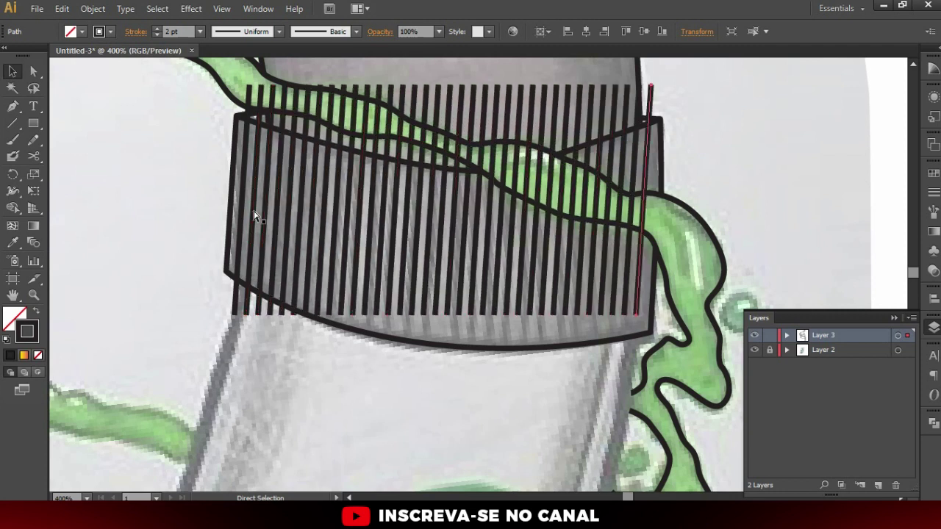
pyautogui.hotkey('ctrl', 'd')
pyautogui.hotkey('ctrl', 'd')
pyautogui.hotkey('ctrl', 'd')
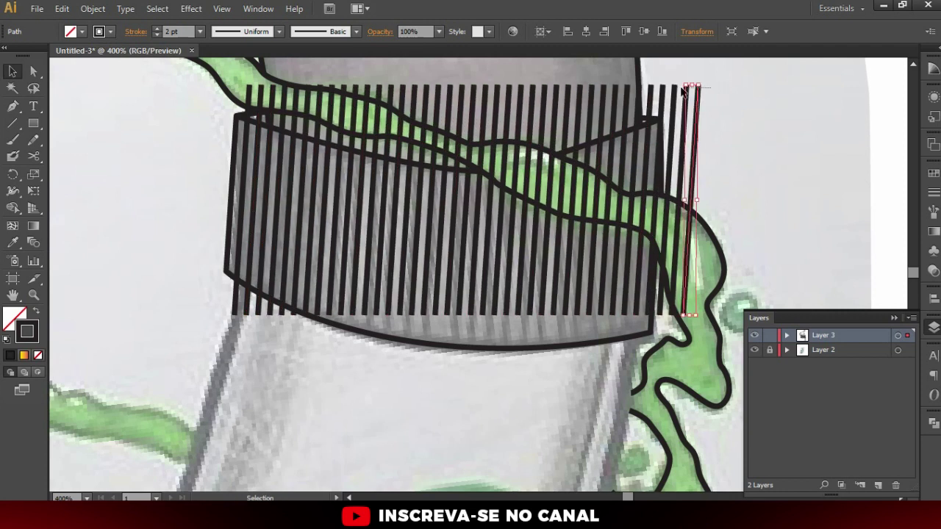
# Group just the vertical stripes, excluding the green and wavy outlines, and stretch them downward
pyautogui.moveTo(710, 87); pyautogui.dragTo(219, 112)
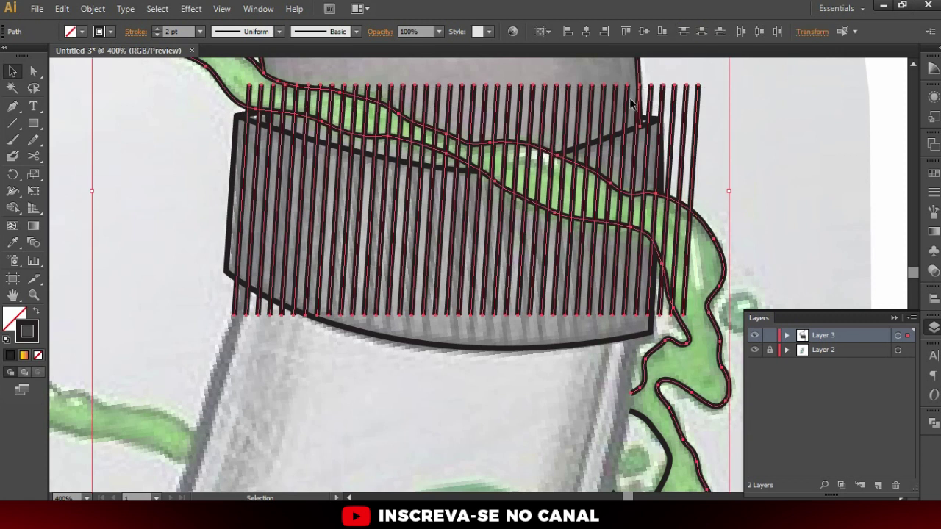
pyautogui.keyDown('shift'); pyautogui.click(713, 238); pyautogui.keyUp('shift')
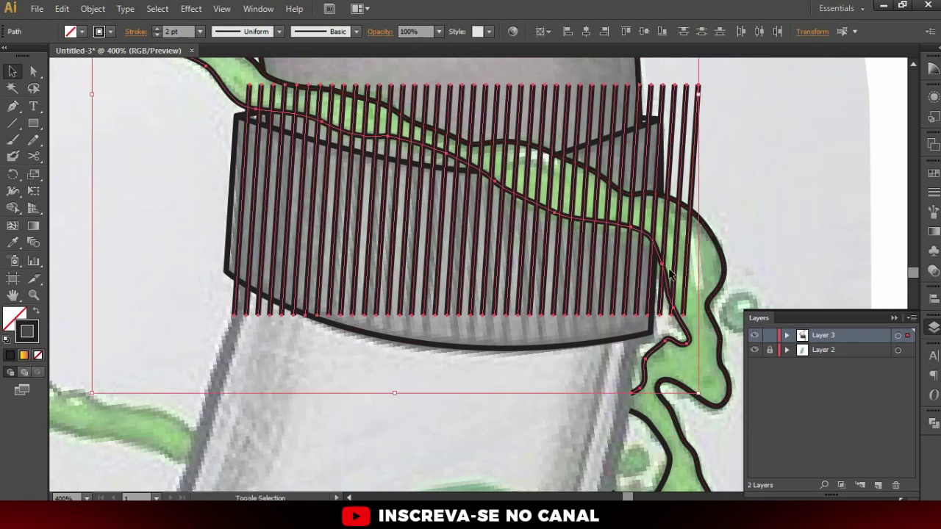
pyautogui.keyDown('shift'); pyautogui.click(688, 337); pyautogui.keyUp('shift')
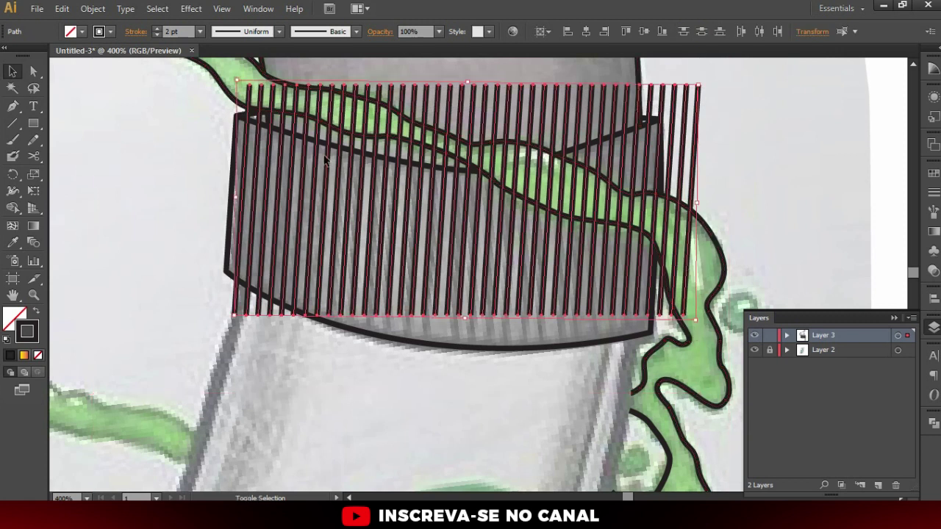
pyautogui.hotkey('ctrl', 'g')
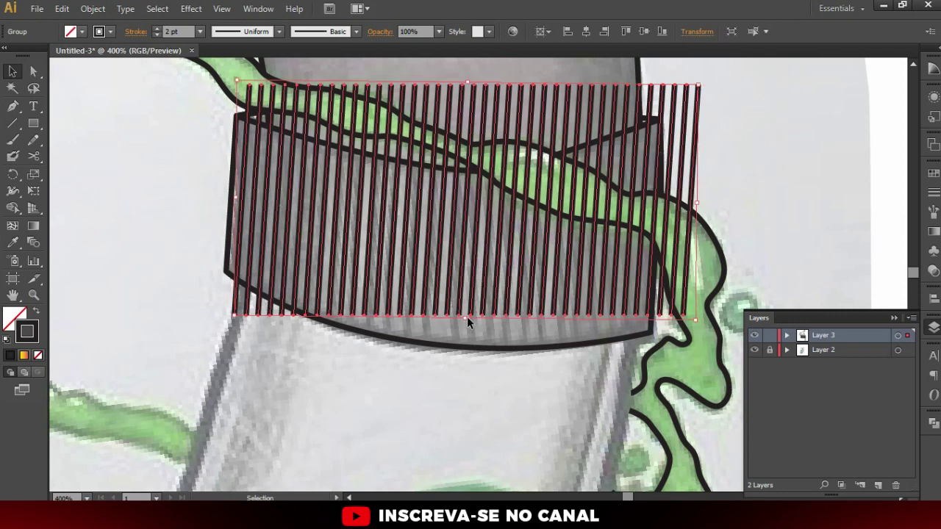
pyautogui.moveTo(467, 316); pyautogui.dragTo(467, 358)
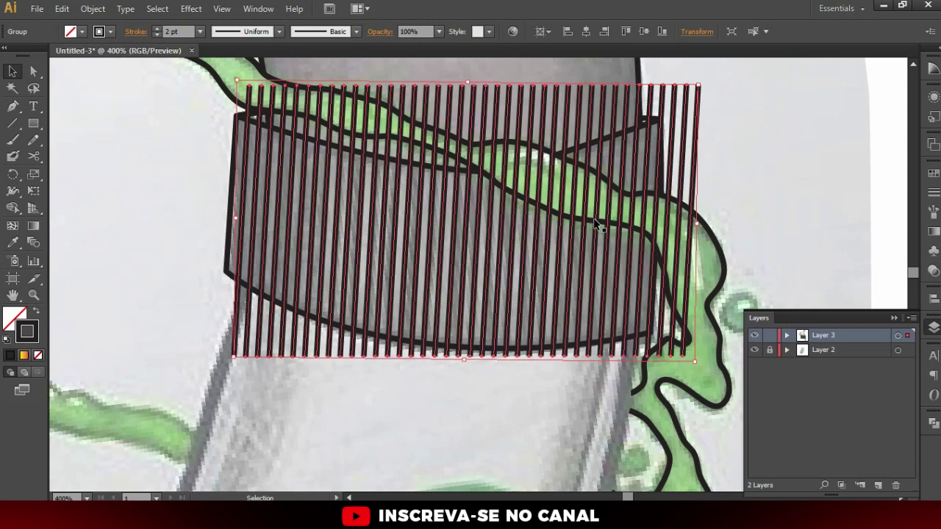
# Convert the stretched stripe strokes into filled shapes with Outline Stroke
pyautogui.hotkey('ctrl', '-')
pyautogui.hotkey('ctrl', '-')
pyautogui.hotkey('ctrl', '+')
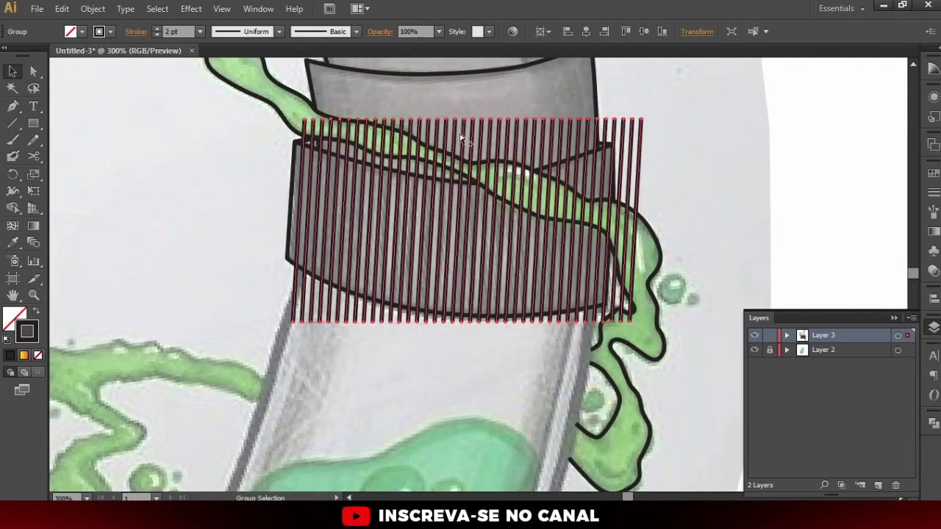
pyautogui.hotkey('ctrl', '+')
pyautogui.click(97, 9)
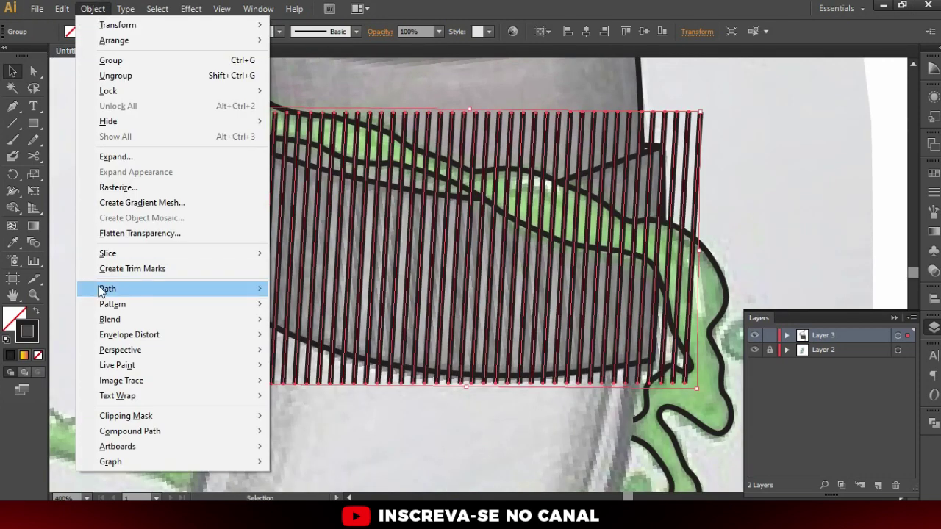
pyautogui.moveTo(107, 289)
pyautogui.click(348, 324)
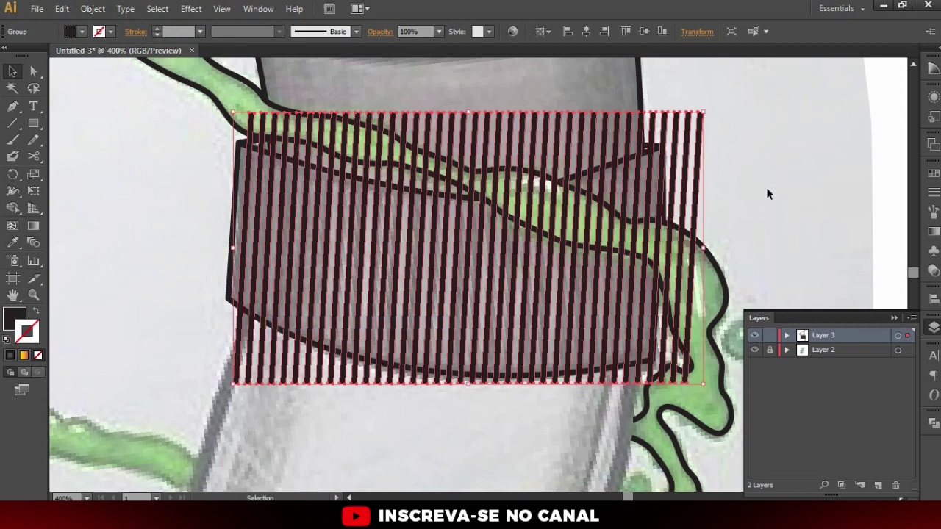
# Delete the stripes overshooting the ring's right edge and reselect the stripe group
pyautogui.press('a')
pyautogui.moveTo(712, 109); pyautogui.dragTo(678, 128)
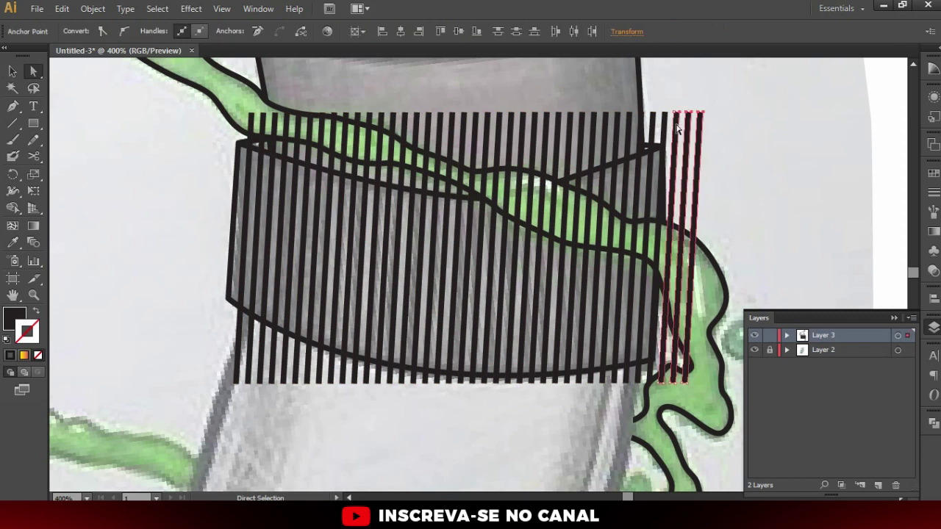
pyautogui.press('Delete')
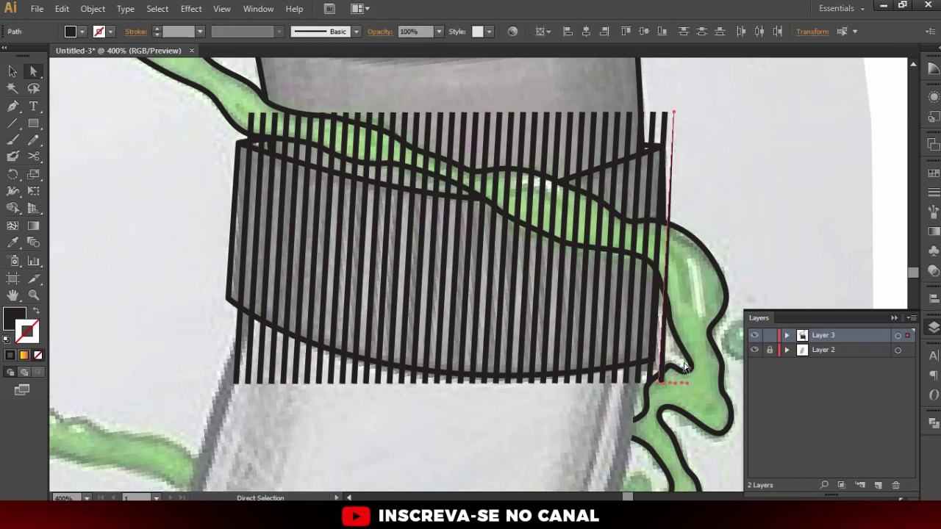
pyautogui.press('Delete')
pyautogui.press('v')
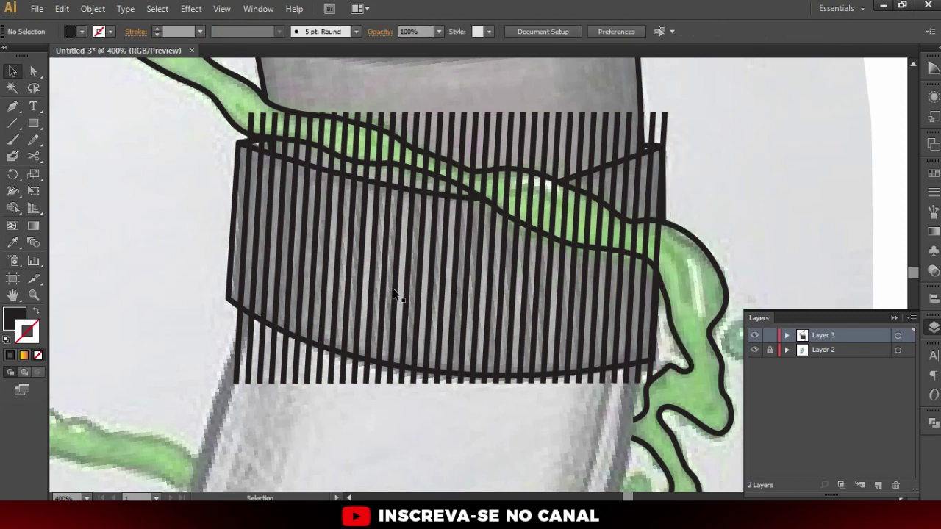
pyautogui.click(379, 341)
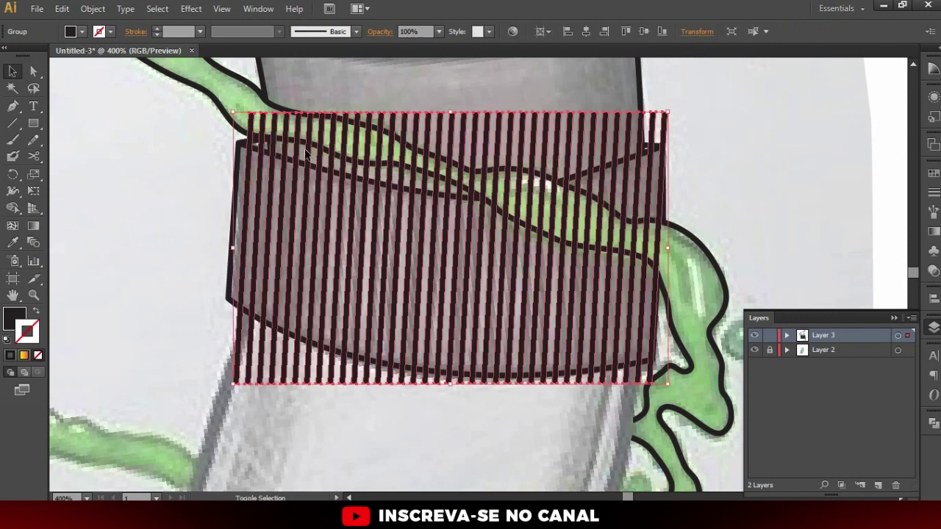
pyautogui.hotkey('shift', 'e')
pyautogui.scroll(1, 230, 139)
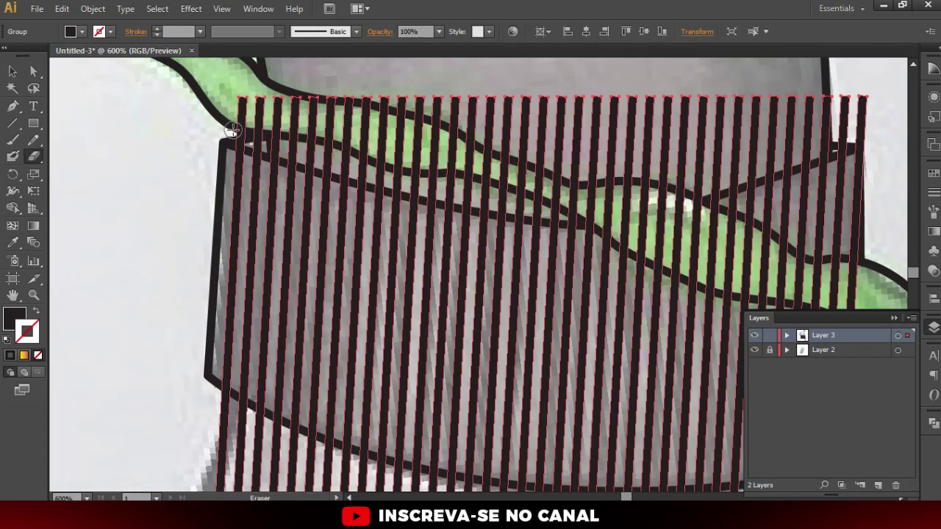
# Erase through the stripes along the ring's top outline and the green splash's edge
pyautogui.moveTo(229, 133)
pyautogui.mouseDown()
pyautogui.moveTo(544, 213)
pyautogui.moveTo(708, 197)
pyautogui.mouseUp()
pyautogui.moveTo(659, 218)
pyautogui.mouseDown()
pyautogui.moveTo(540, 219)
pyautogui.moveTo(767, 124)
pyautogui.mouseUp()
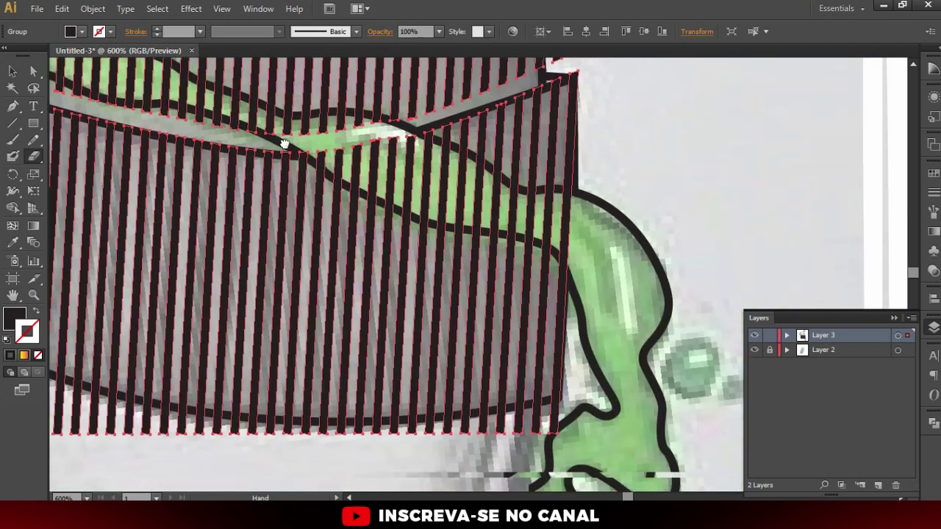
pyautogui.moveTo(445, 197)
pyautogui.mouseDown()
pyautogui.moveTo(247, 118)
pyautogui.moveTo(390, 196)
pyautogui.moveTo(536, 229)
pyautogui.moveTo(566, 213)
pyautogui.mouseUp()
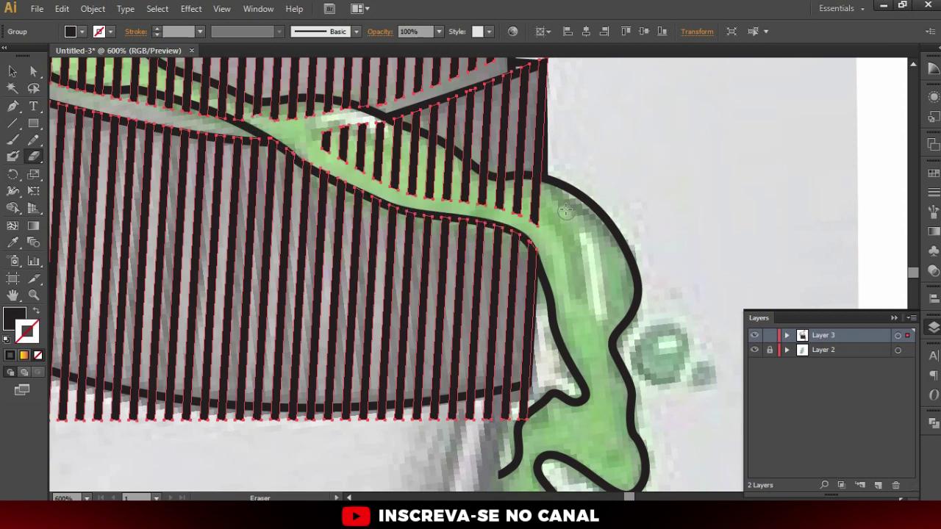
pyautogui.moveTo(363, 116)
pyautogui.mouseDown()
pyautogui.moveTo(492, 183)
pyautogui.moveTo(573, 200)
pyautogui.mouseUp()
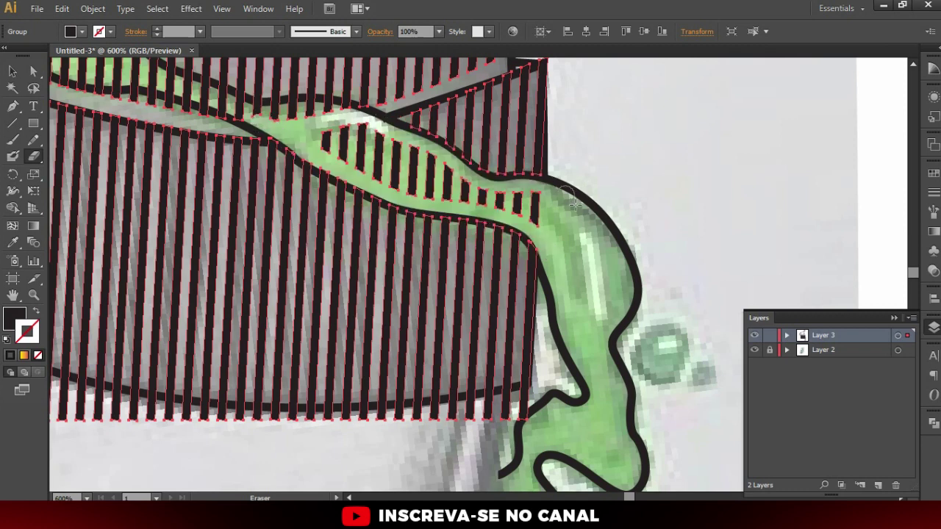
pyautogui.scroll(-1, 551, 206)
pyautogui.press('a')
pyautogui.hotkey('ctrl', 'shift', 'a')
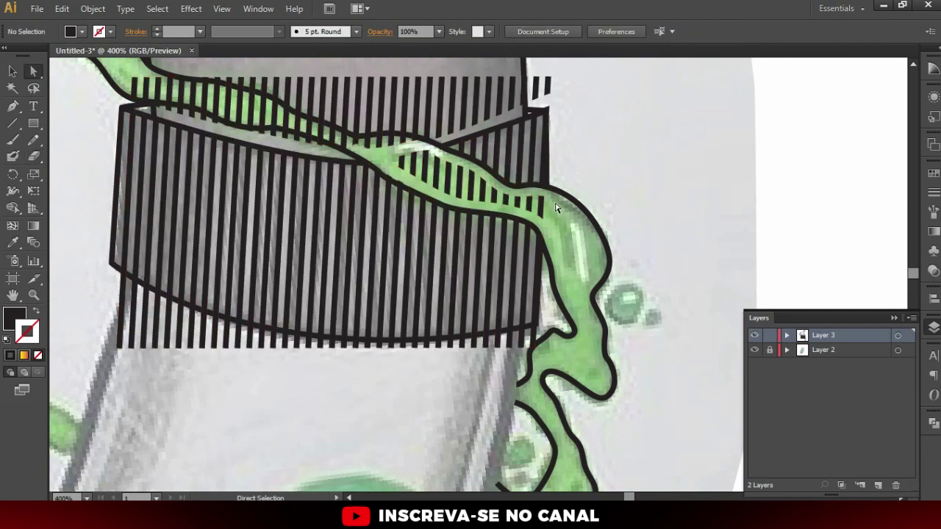
# Delete the leftover stripe pieces that sit inside the green splash
pyautogui.click(543, 208)
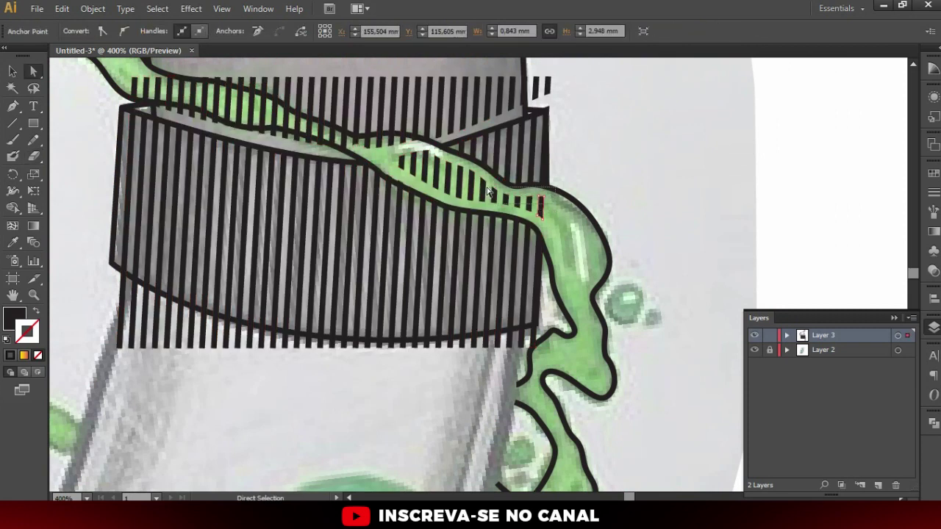
pyautogui.moveTo(444, 183); pyautogui.dragTo(514, 202)
pyautogui.press('Delete')
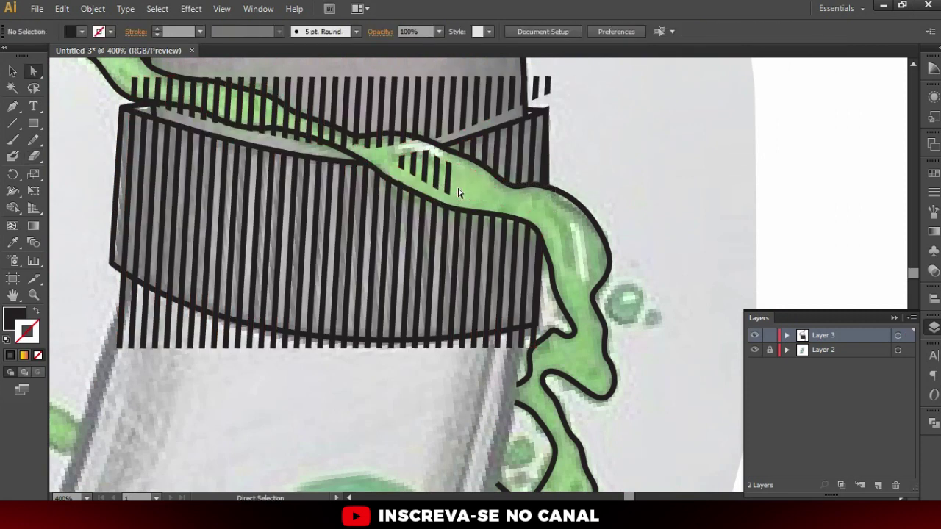
pyautogui.moveTo(394, 159); pyautogui.dragTo(392, 156)
pyautogui.press('Delete')
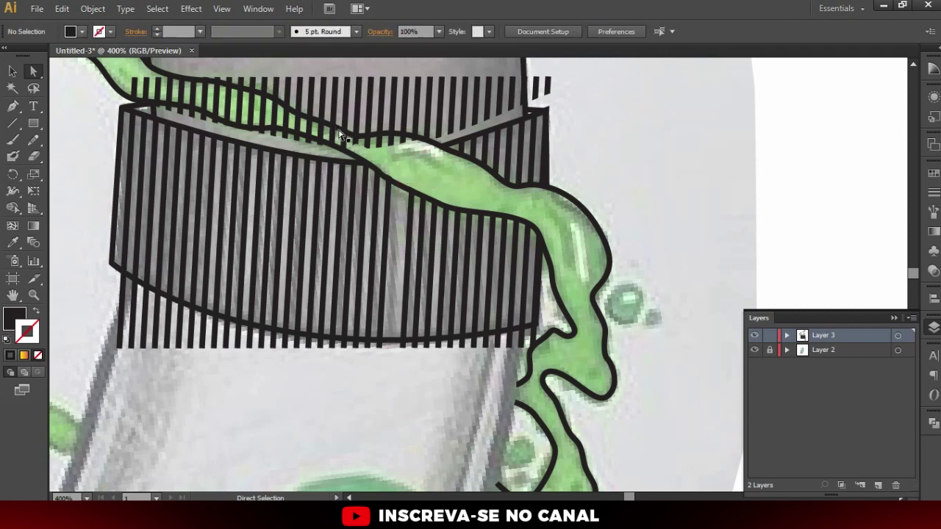
pyautogui.hotkey('ctrl', 'z')
pyautogui.scroll(1, 397, 158)
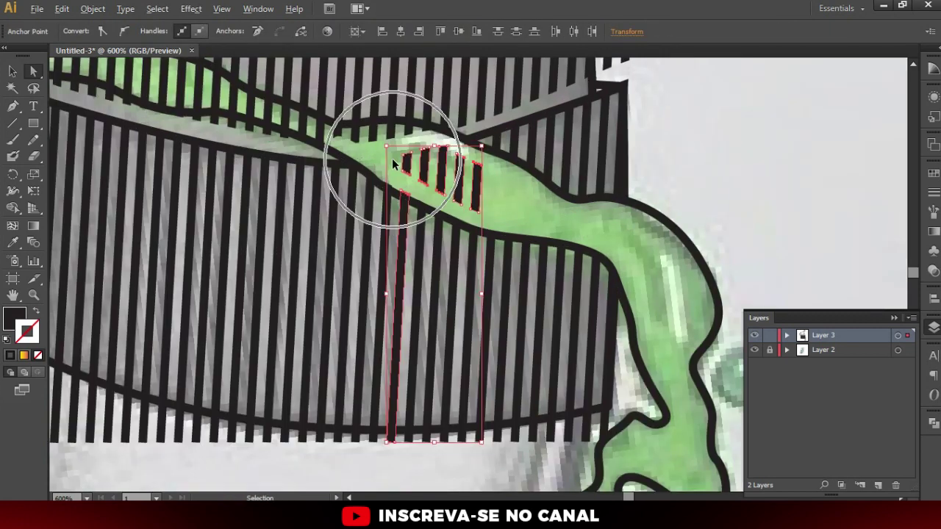
pyautogui.moveTo(456, 184); pyautogui.dragTo(459, 187)
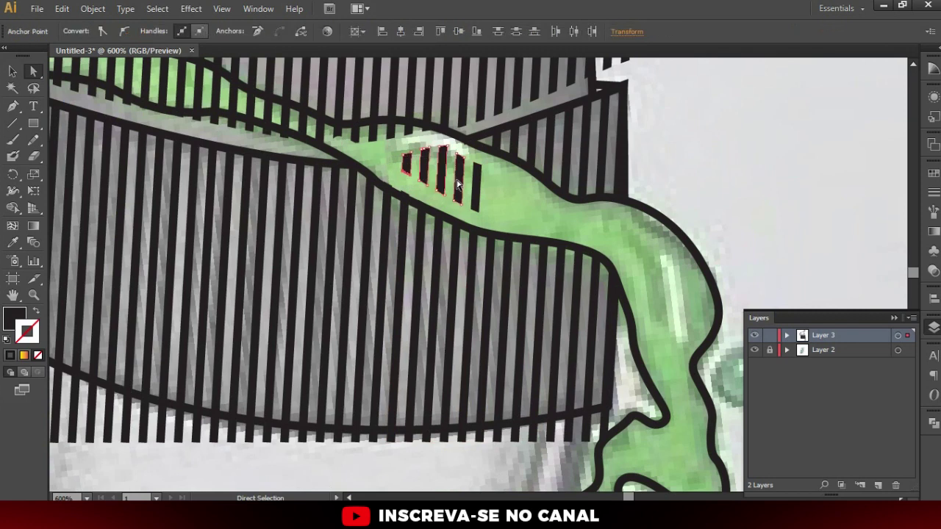
pyautogui.press('Delete')
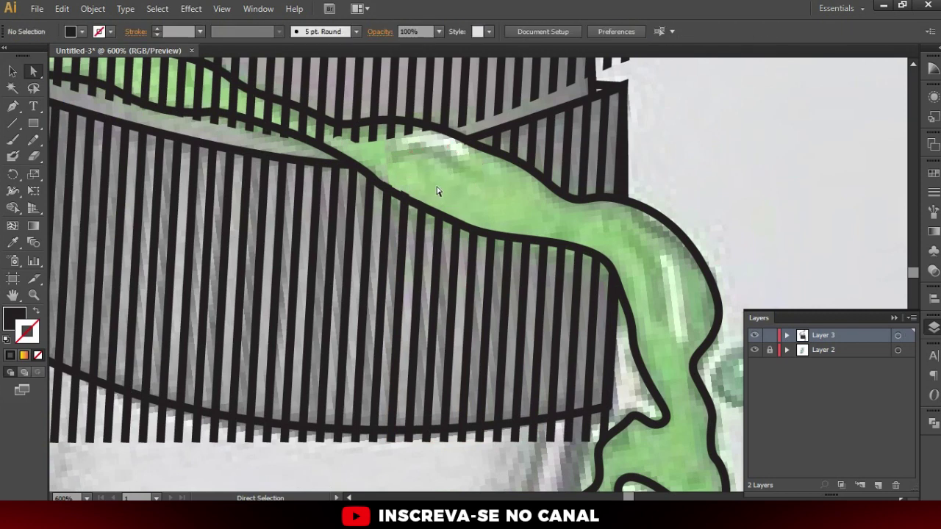
# Erase the stripes near the green strip from the whole stripe group
pyautogui.press('v')
pyautogui.click(386, 233)
pyautogui.hotkey('shift', 'e')
pyautogui.moveTo(383, 180); pyautogui.dragTo(446, 207)
pyautogui.press('v')
pyautogui.click(403, 169)
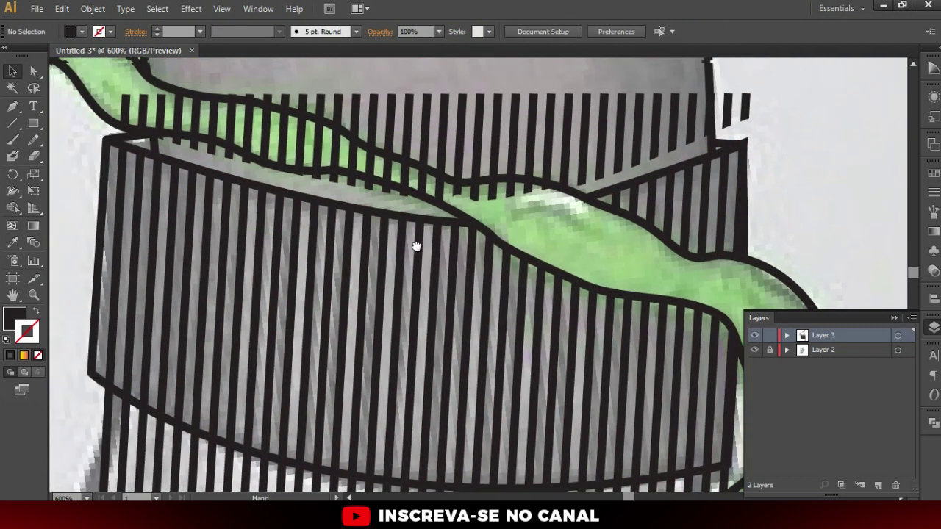
pyautogui.moveTo(403, 169); pyautogui.dragTo(510, 242)
# Delete the stray stripes above the ring's left end and over the green splash
pyautogui.press('a')
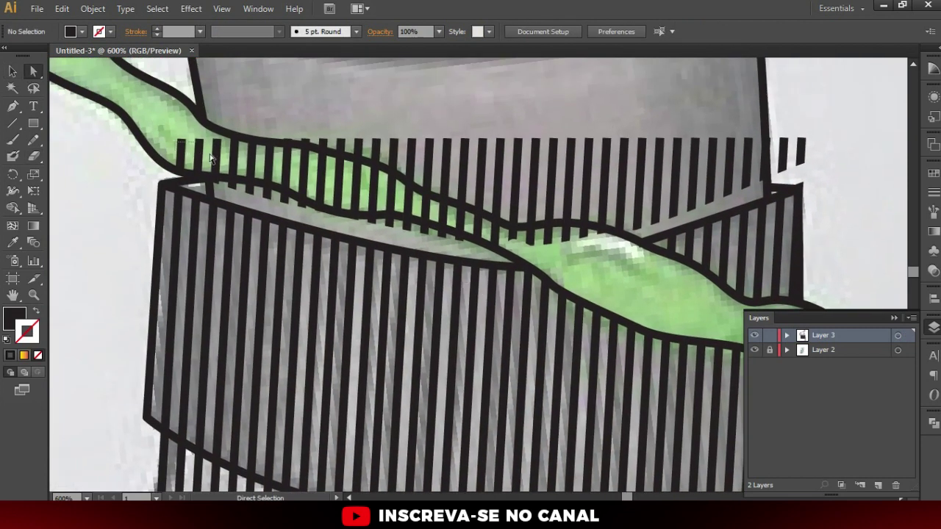
pyautogui.moveTo(216, 158); pyautogui.dragTo(217, 181)
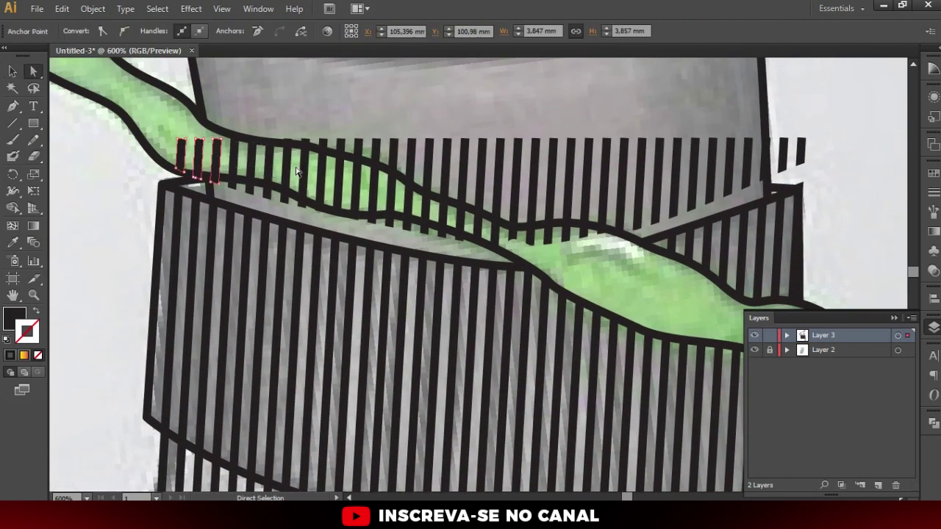
pyautogui.press('Delete')
pyautogui.moveTo(318, 176); pyautogui.dragTo(320, 178)
pyautogui.press('Delete')
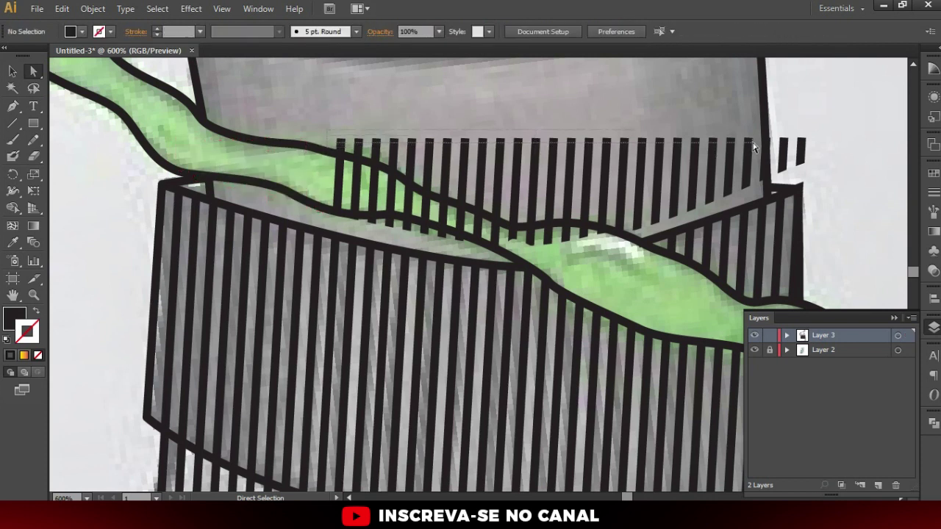
# Delete the remaining stripes above the ring, including two short ones at top right
pyautogui.moveTo(741, 147); pyautogui.dragTo(744, 158)
pyautogui.press('Delete')
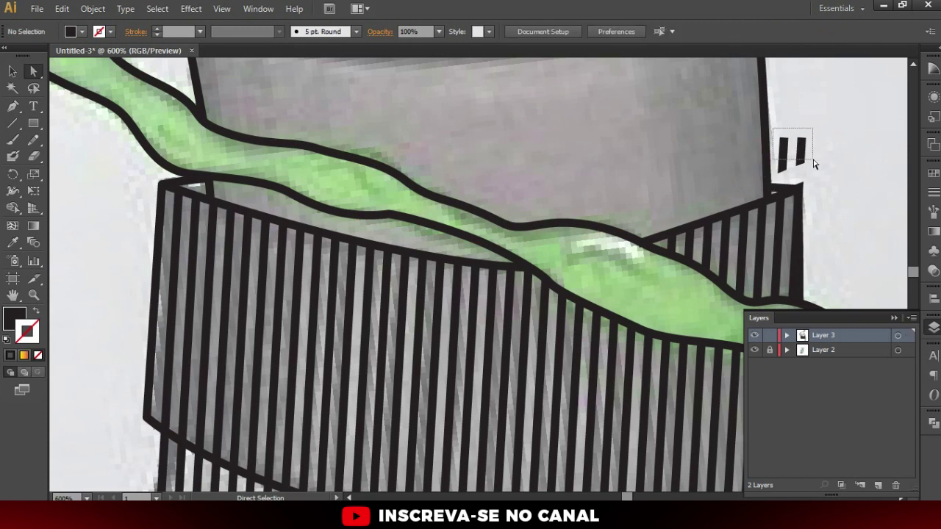
pyautogui.moveTo(814, 163); pyautogui.dragTo(814, 165)
pyautogui.press('Delete')
pyautogui.scroll(-1, 562, 189)
pyautogui.scroll(-2, 505, 206)
pyautogui.scroll(1, 630, 410)
pyautogui.scroll(2, 596, 287)
pyautogui.click(596, 282)
pyautogui.hotkey('shift', 'e')
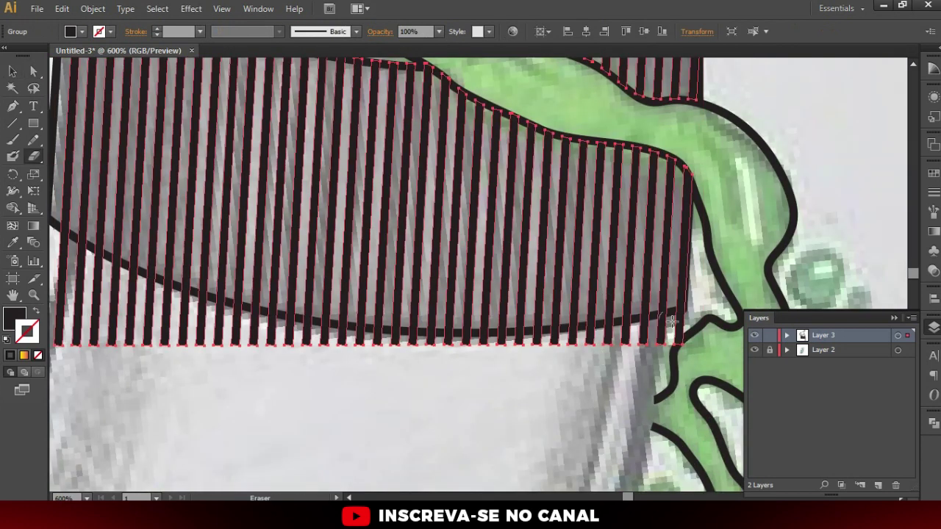
# Erase the overhanging stripe ends along the ring's curved bottom edge
pyautogui.moveTo(681, 321); pyautogui.dragTo(684, 335)
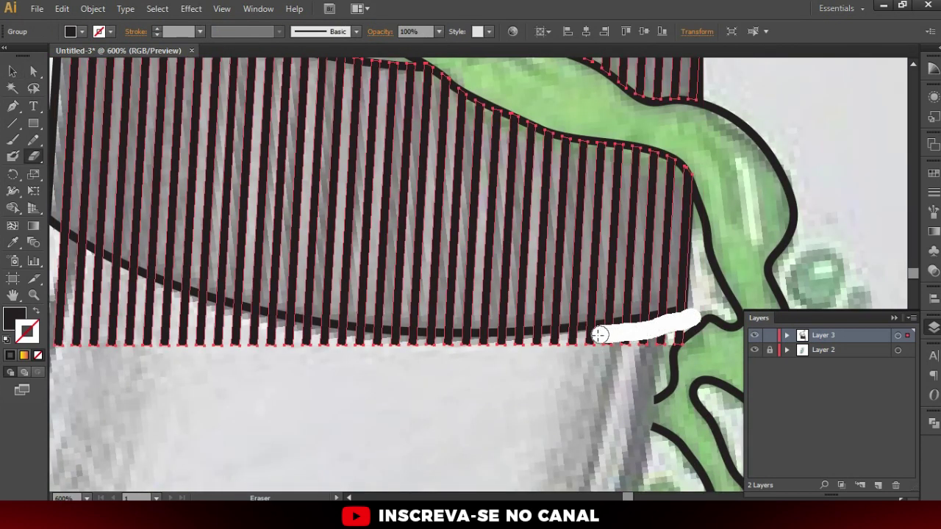
pyautogui.moveTo(602, 339); pyautogui.dragTo(442, 345)
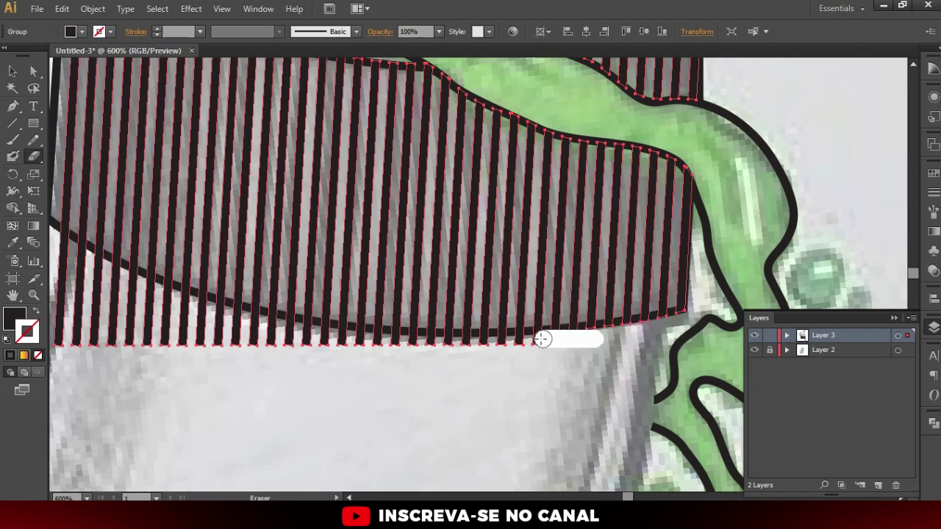
pyautogui.moveTo(441, 345); pyautogui.dragTo(242, 334)
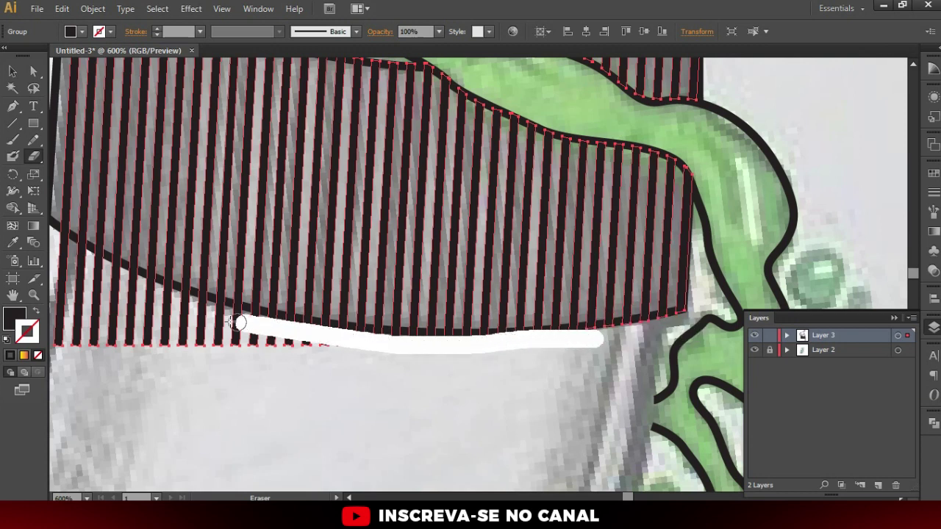
pyautogui.hscroll(-5, 394, 324)
pyautogui.moveTo(347, 271); pyautogui.dragTo(418, 308)
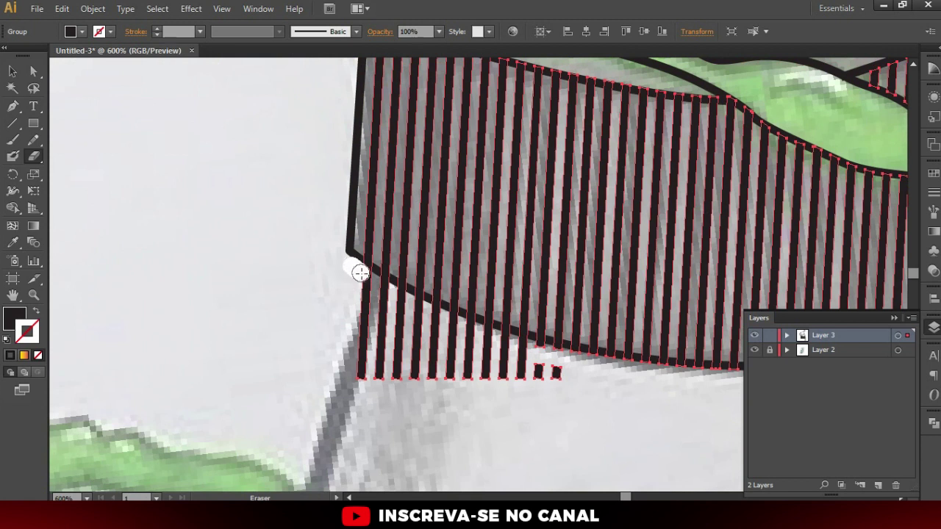
pyautogui.moveTo(468, 324)
pyautogui.mouseDown()
pyautogui.moveTo(557, 354)
pyautogui.moveTo(542, 369)
pyautogui.moveTo(615, 380)
pyautogui.moveTo(335, 376)
pyautogui.mouseUp()
pyautogui.moveTo(552, 366)
pyautogui.mouseDown()
pyautogui.moveTo(371, 305)
pyautogui.moveTo(403, 311)
pyautogui.mouseUp()
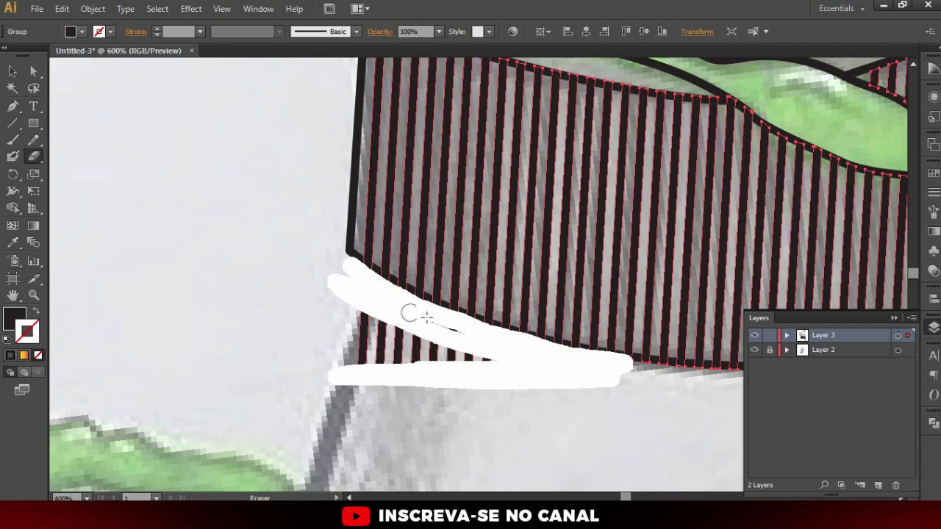
pyautogui.moveTo(474, 356)
pyautogui.mouseDown()
pyautogui.moveTo(378, 368)
pyautogui.moveTo(371, 316)
pyautogui.moveTo(342, 290)
pyautogui.mouseUp()
pyautogui.moveTo(352, 307)
pyautogui.mouseDown()
pyautogui.moveTo(399, 341)
pyautogui.moveTo(369, 340)
pyautogui.mouseUp()
# Hide the reference photo to check the trimmed line art on the full artboard, then restore it
pyautogui.press('v')
pyautogui.click(288, 275)
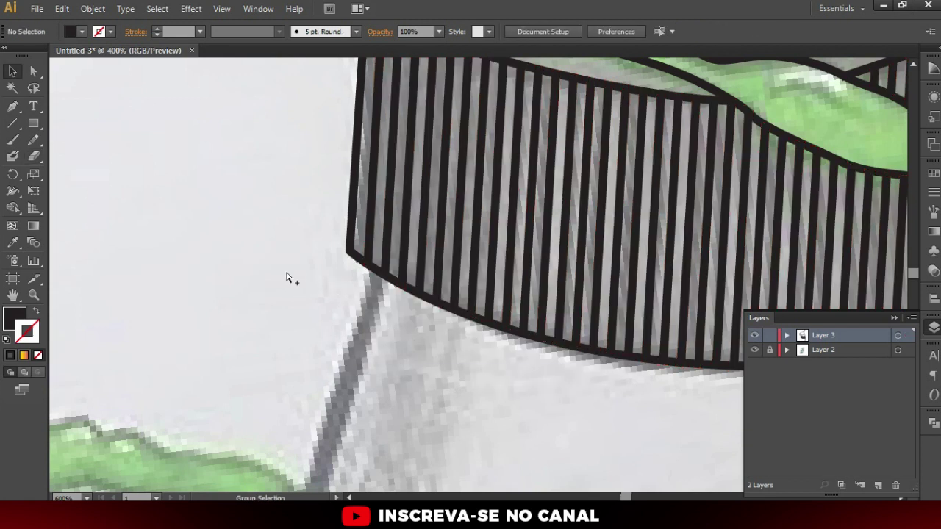
pyautogui.scroll(-2, 288, 273)
pyautogui.scroll(-1, 653, 278)
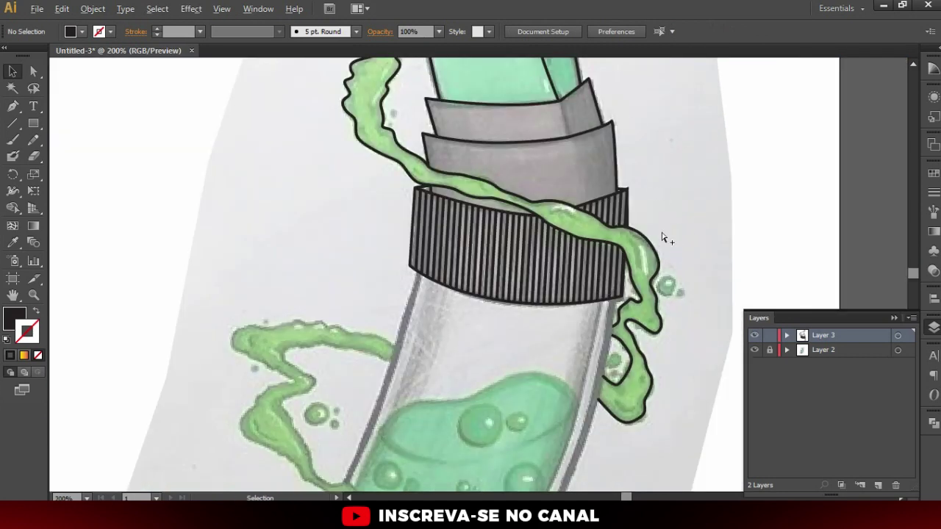
pyautogui.scroll(1, 671, 245)
pyautogui.click(754, 350)
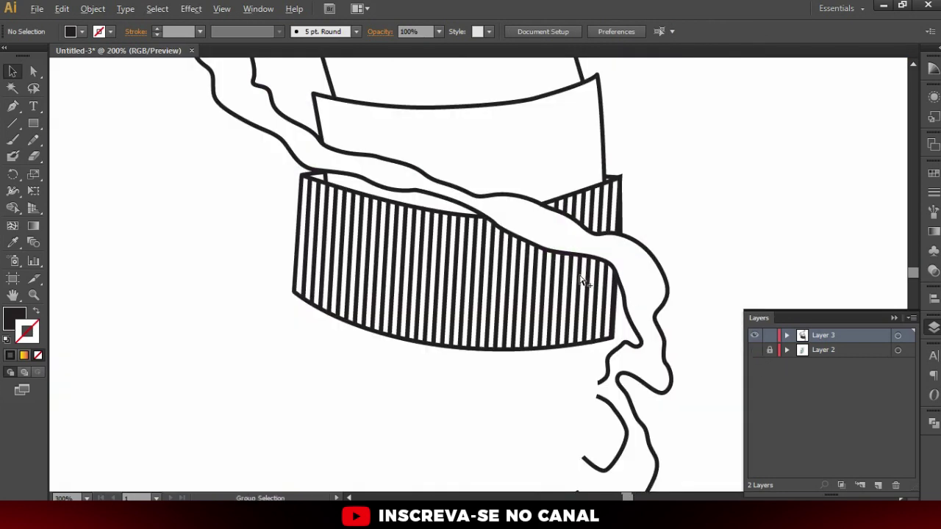
pyautogui.hotkey('ctrl', '0')
pyautogui.click(754, 350)
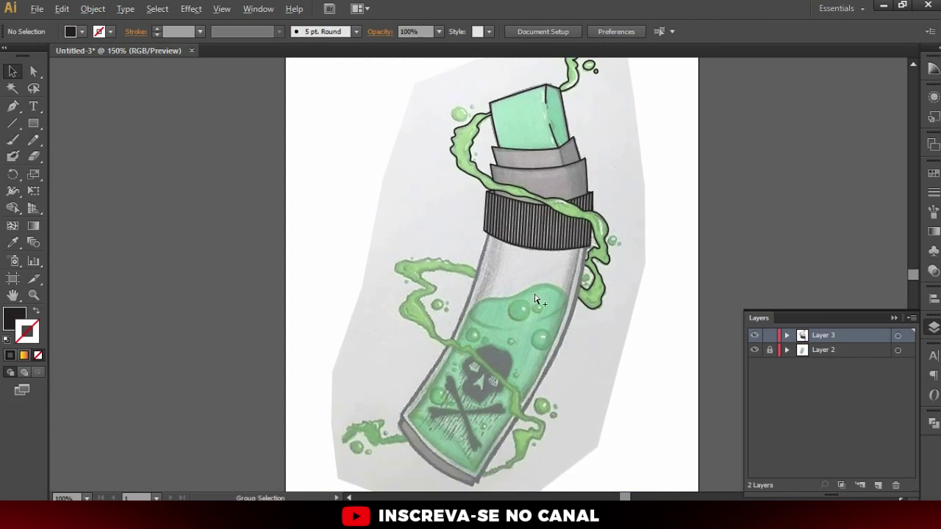
pyautogui.scroll(1, 546, 240)
pyautogui.scroll(-1, 546, 240)
# Trace the bottle's left edge from the ring's lower-left corner as an unfilled path
pyautogui.press('p')
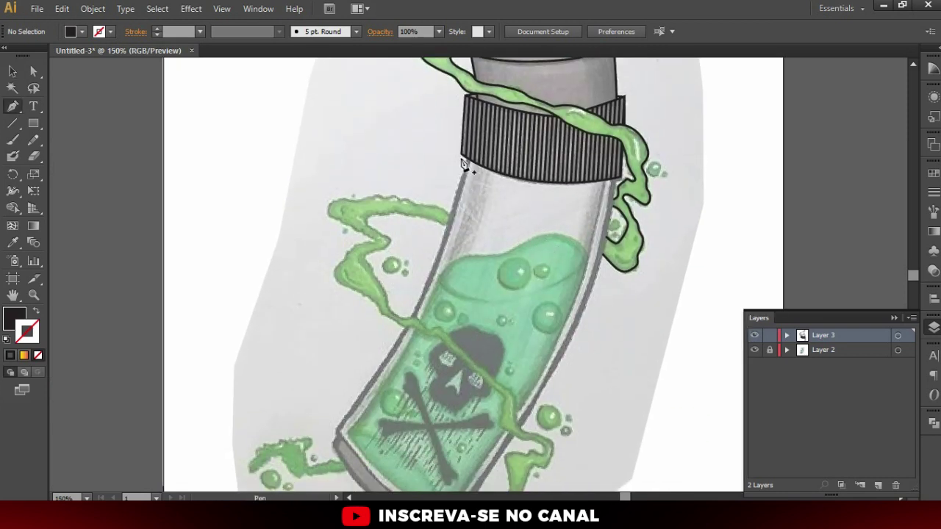
pyautogui.scroll(2, 468, 163)
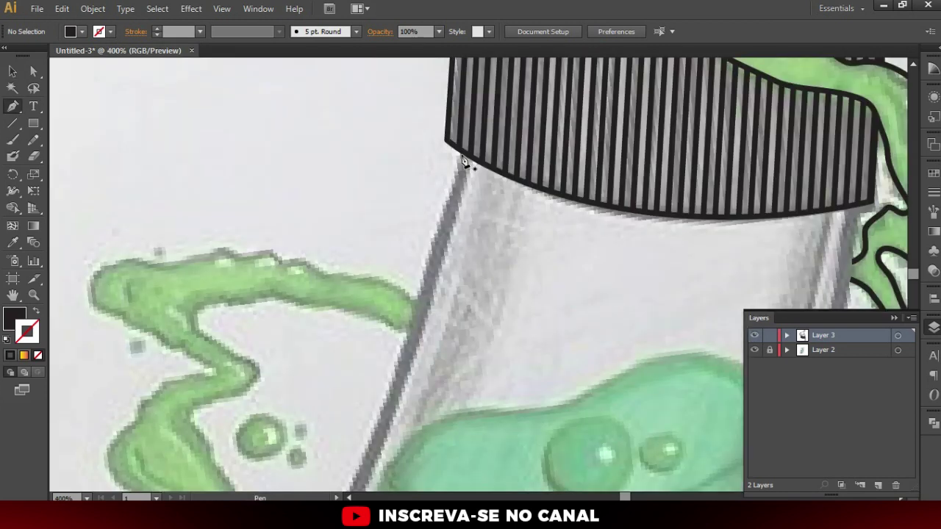
pyautogui.click(463, 156)
pyautogui.scroll(-4, 463, 156)
pyautogui.scroll(1, 431, 269)
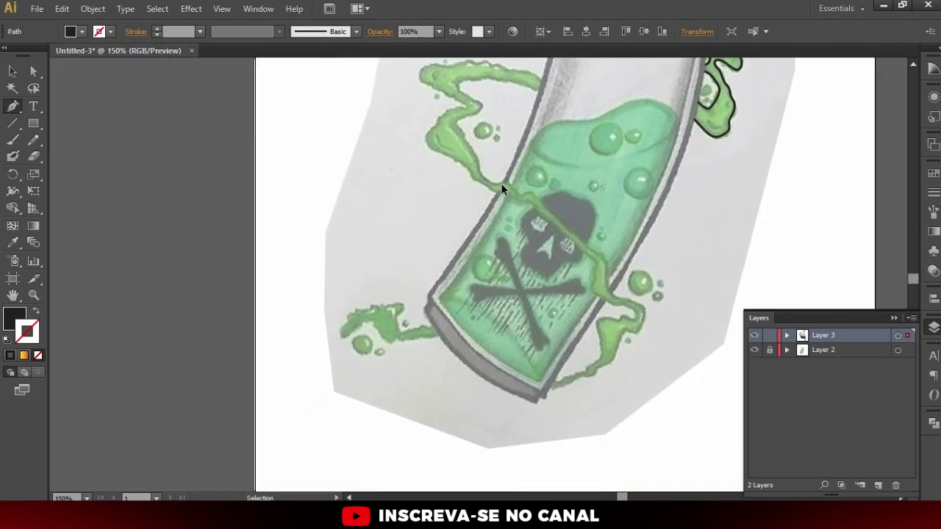
pyautogui.scroll(1, 505, 150)
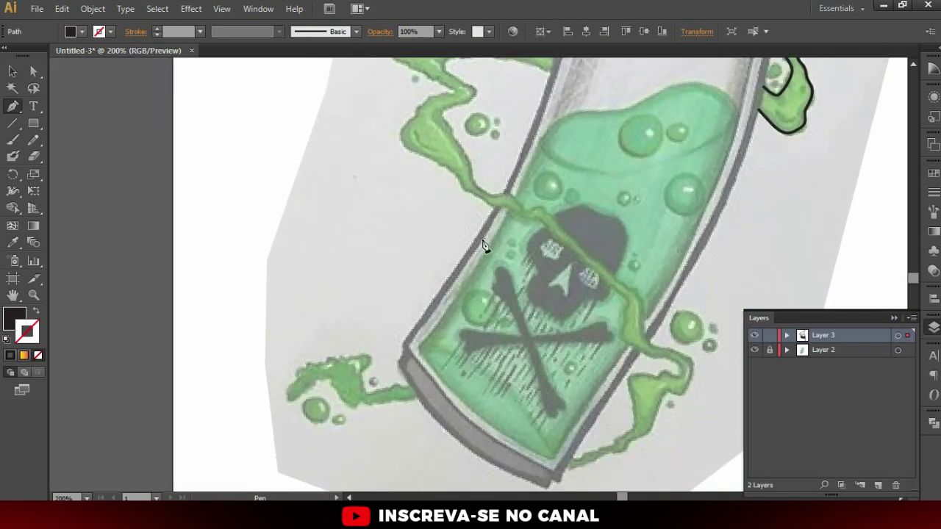
pyautogui.click(406, 341)
pyautogui.click(403, 342)
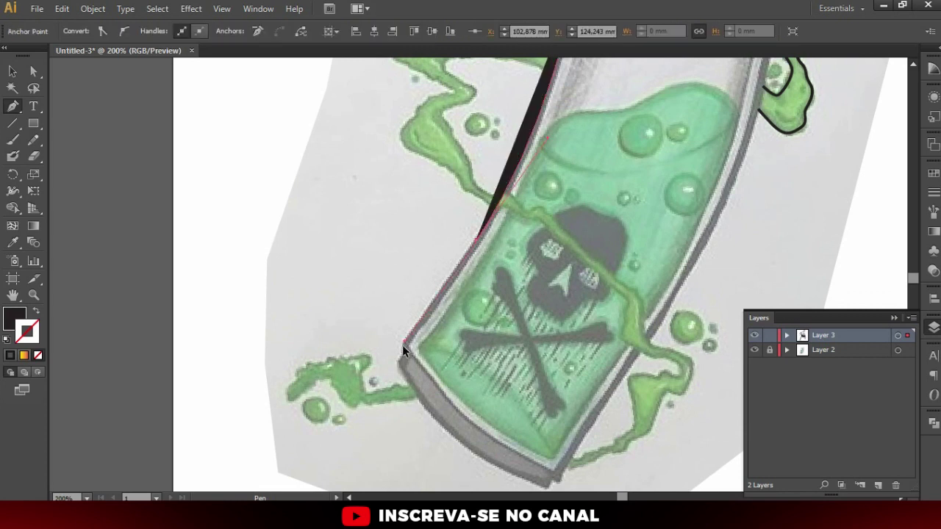
pyautogui.scroll(1, 404, 343)
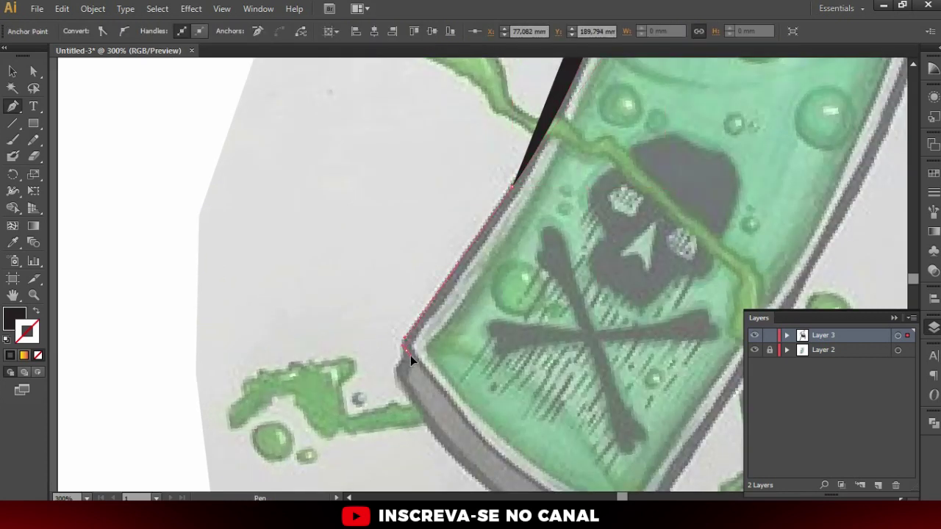
pyautogui.moveTo(410, 355); pyautogui.dragTo(517, 208)
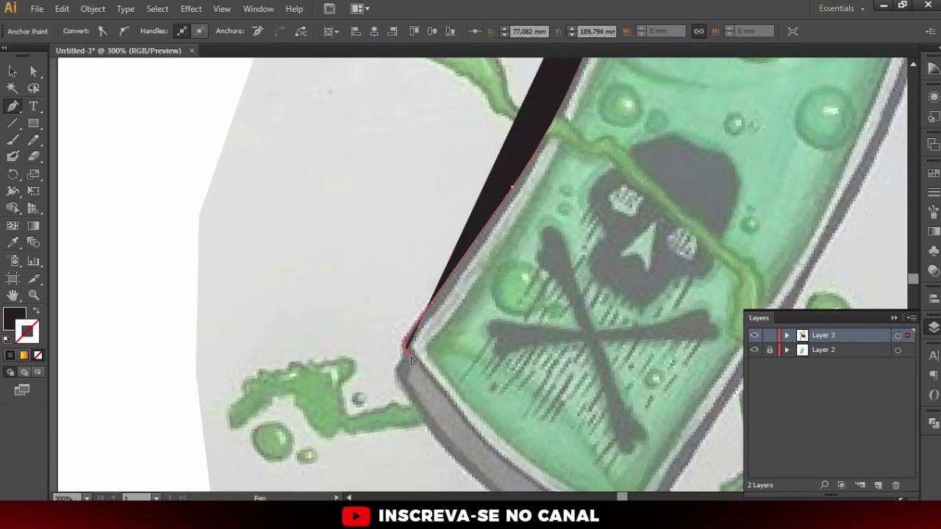
pyautogui.click(35, 312)
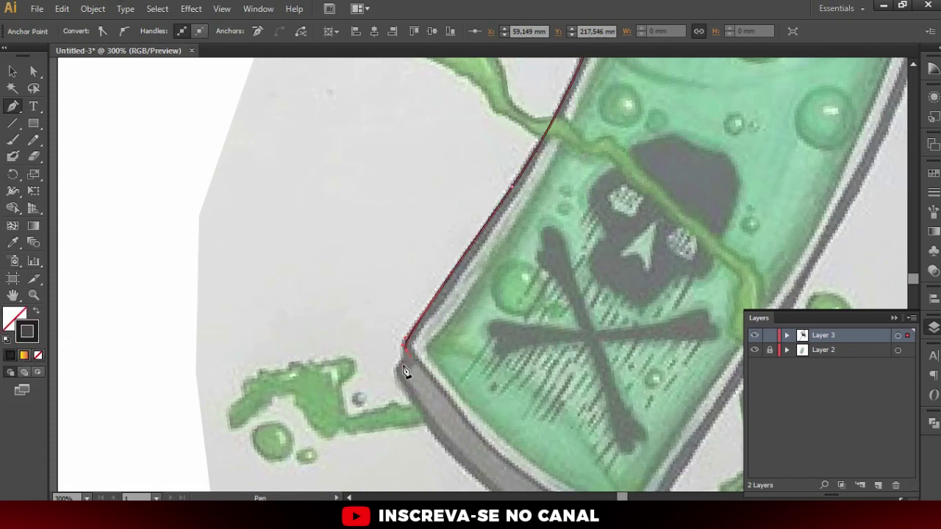
# Continue the outline around the rounded base and up the right edge to the ring
pyautogui.moveTo(452, 393); pyautogui.dragTo(309, 232)
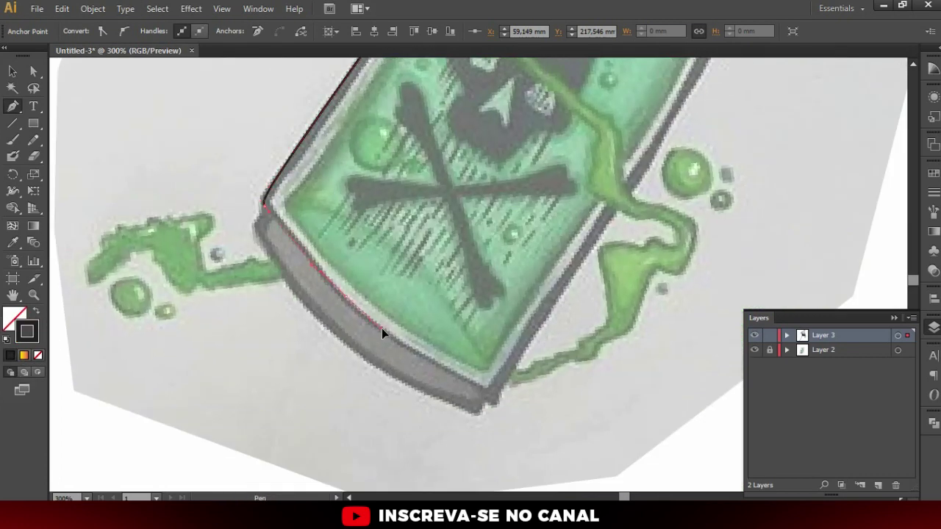
pyautogui.click(491, 388)
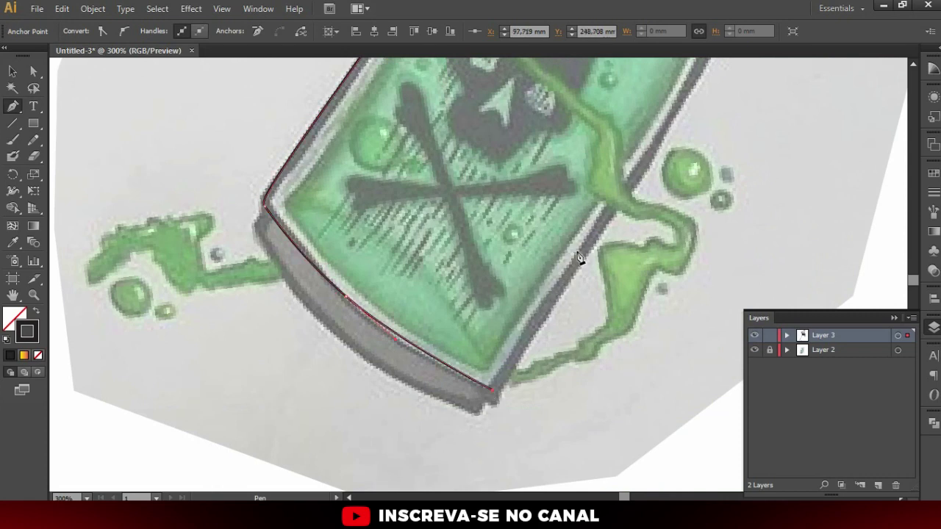
pyautogui.moveTo(667, 130); pyautogui.dragTo(446, 359)
pyautogui.moveTo(529, 203); pyautogui.dragTo(553, 124)
pyautogui.scroll(5, 567, 99)
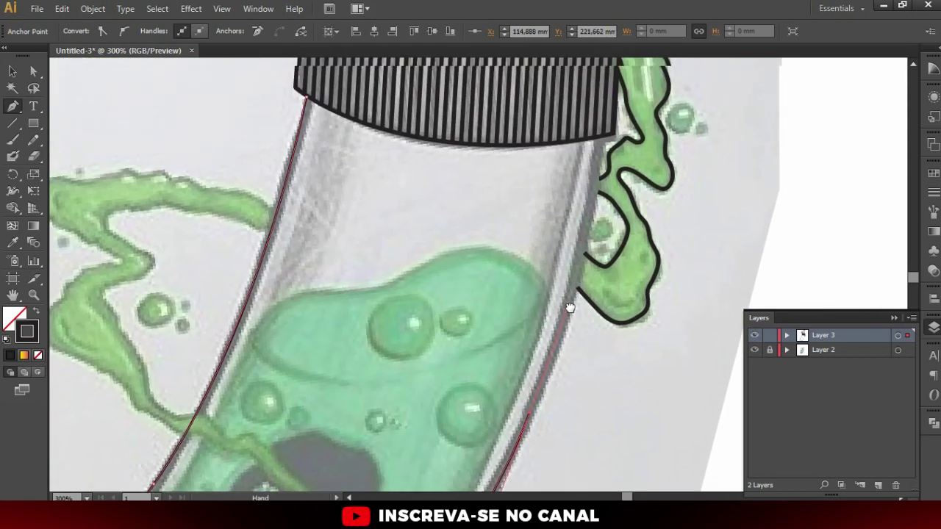
pyautogui.click(602, 147)
pyautogui.moveTo(611, 147); pyautogui.dragTo(612, 110)
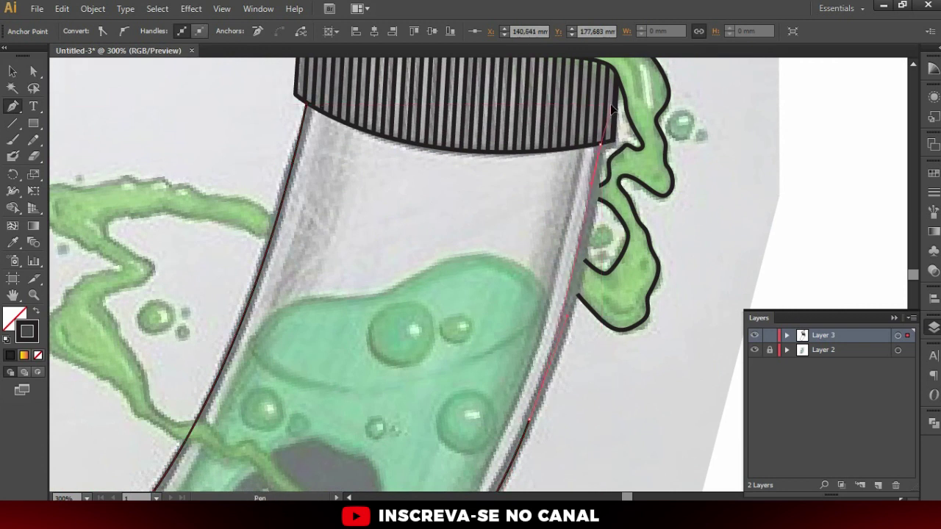
pyautogui.press('v')
pyautogui.click(330, 228)
# Give the bottle outline a heavier stroke weight
pyautogui.hotkey('ctrl', '-')
pyautogui.hotkey('ctrl', '-')
pyautogui.click(239, 258)
pyautogui.click(180, 31)
pyautogui.press('Up')
pyautogui.click(200, 166)
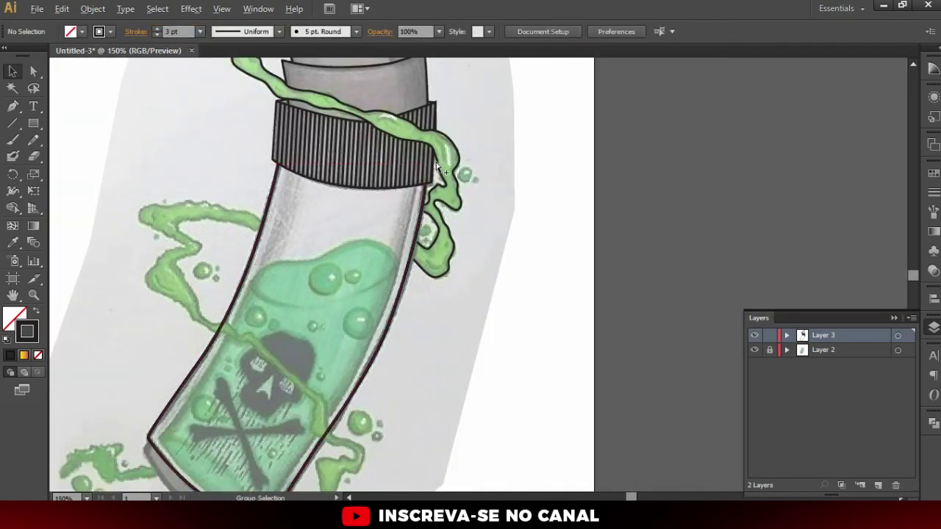
pyautogui.keyDown('alt'); pyautogui.scroll(2, 408, 188); pyautogui.keyUp('alt')
pyautogui.keyDown('alt'); pyautogui.scroll(2, 408, 188); pyautogui.keyUp('alt')
pyautogui.keyDown('alt'); pyautogui.scroll(2, 408, 187); pyautogui.keyUp('alt')
pyautogui.press('a')
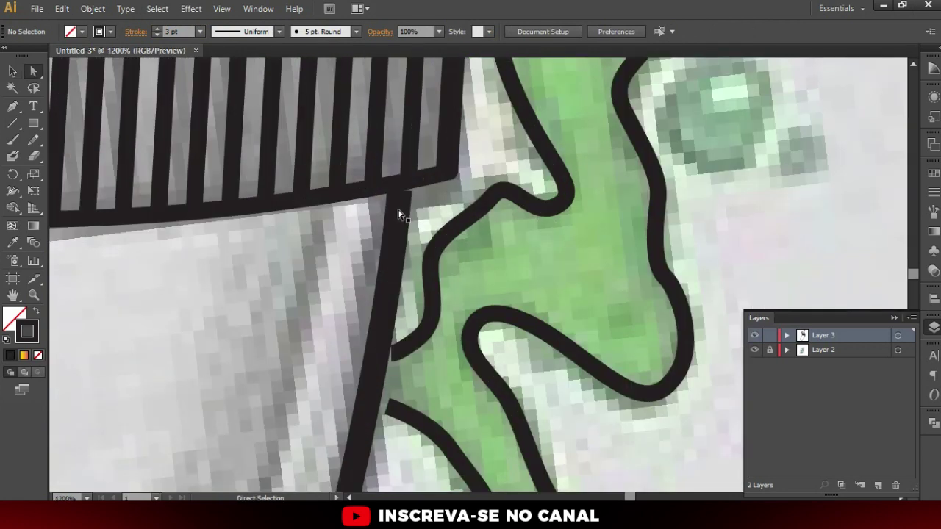
pyautogui.click(397, 213)
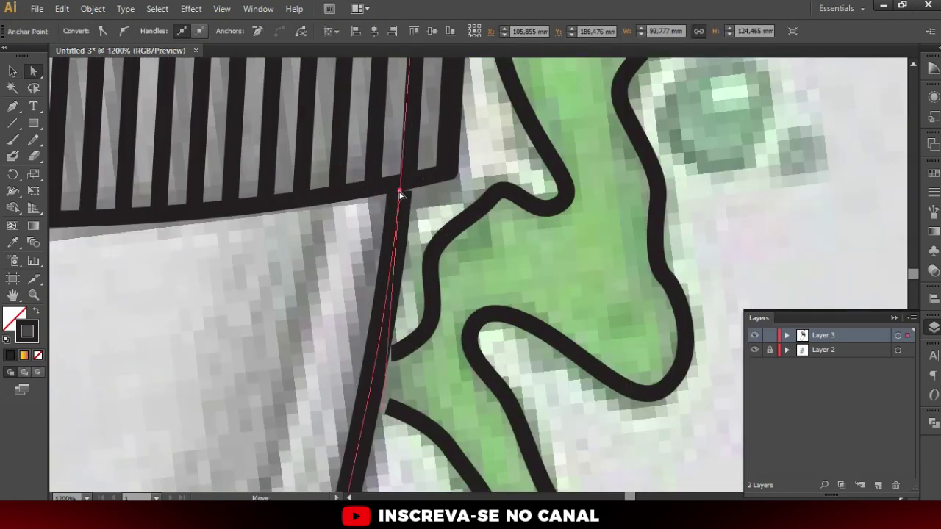
pyautogui.keyDown('alt'); pyautogui.scroll(-3, 408, 323); pyautogui.keyUp('alt')
pyautogui.keyDown('alt'); pyautogui.scroll(2, 408, 316); pyautogui.keyUp('alt')
pyautogui.click(408, 331)
pyautogui.keyDown('alt'); pyautogui.scroll(-3, 401, 275); pyautogui.keyUp('alt')
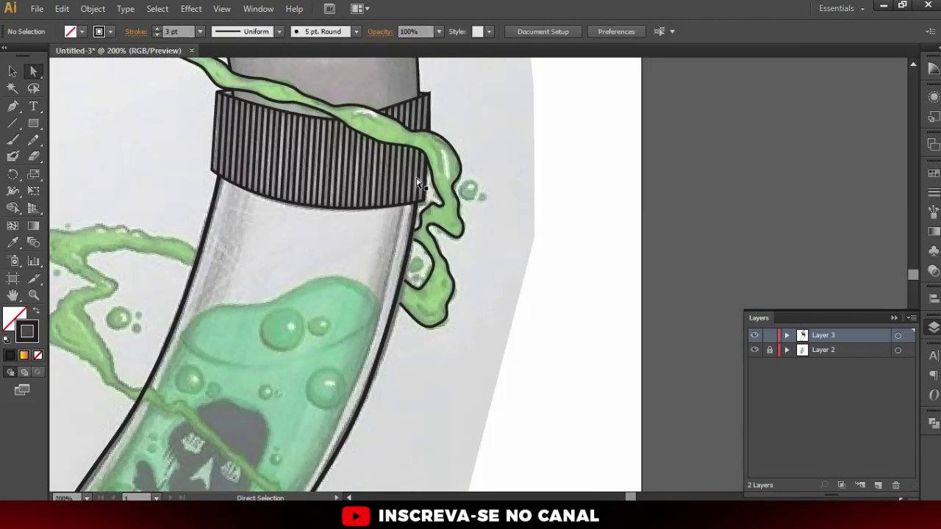
pyautogui.click(416, 226)
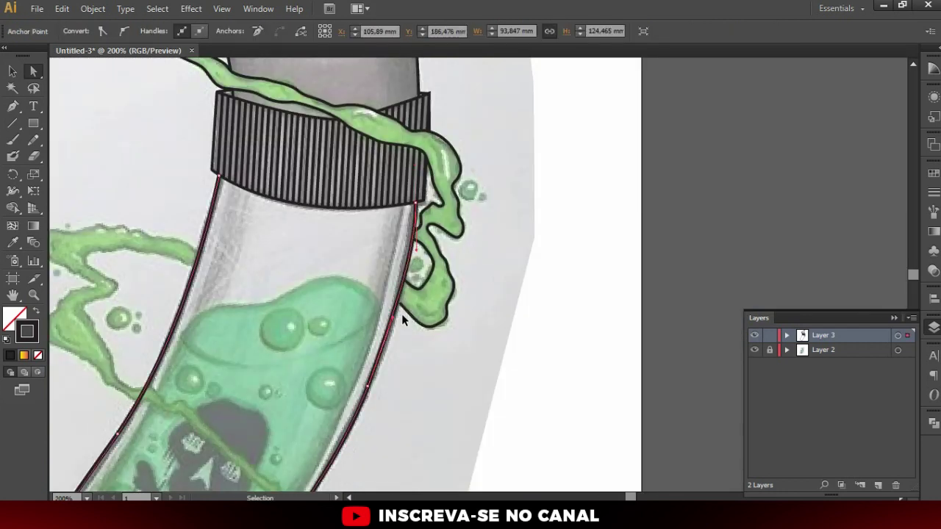
pyautogui.keyDown('alt'); pyautogui.scroll(1, 401, 316); pyautogui.keyUp('alt')
pyautogui.click(395, 320)
pyautogui.click(392, 319)
pyautogui.moveTo(391, 318); pyautogui.dragTo(399, 320)
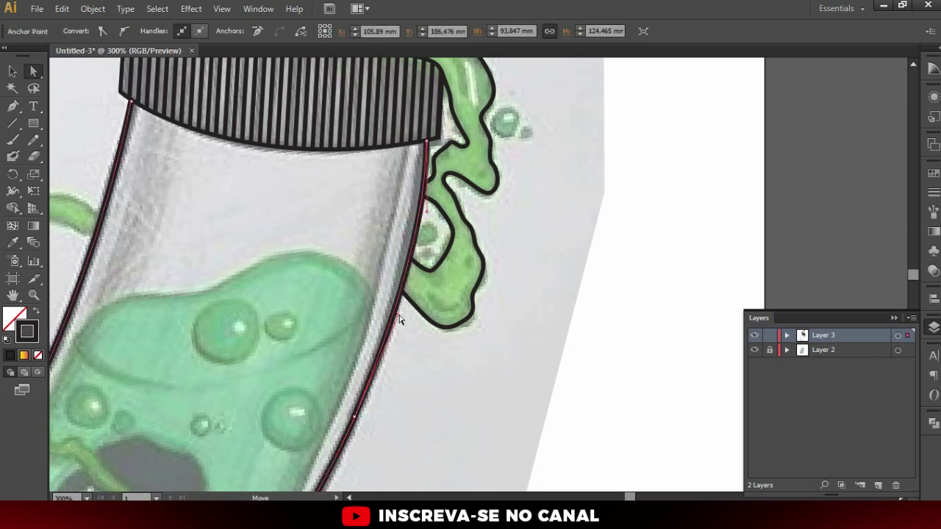
pyautogui.click(407, 371)
pyautogui.keyDown('alt'); pyautogui.scroll(-3, 407, 371); pyautogui.keyUp('alt')
pyautogui.keyDown('alt'); pyautogui.scroll(2, 471, 328); pyautogui.keyUp('alt')
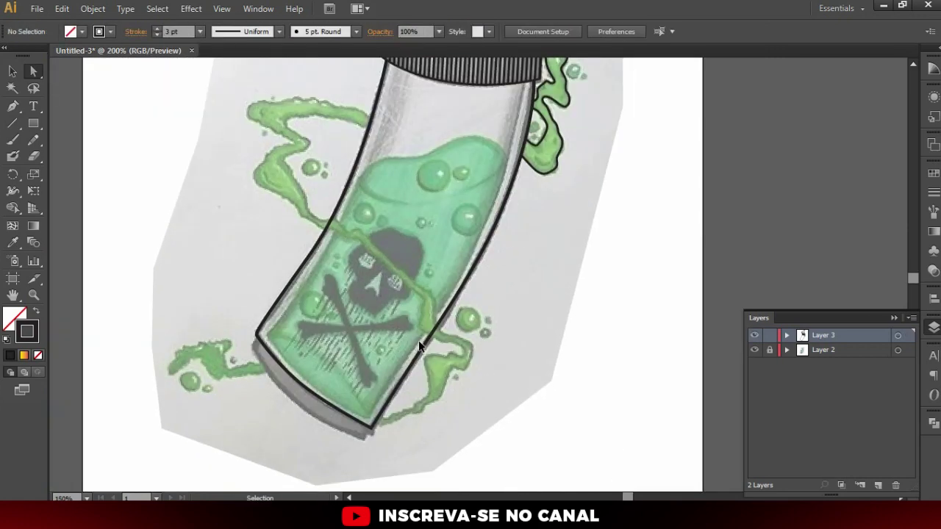
pyautogui.click(420, 358)
pyautogui.click(424, 354)
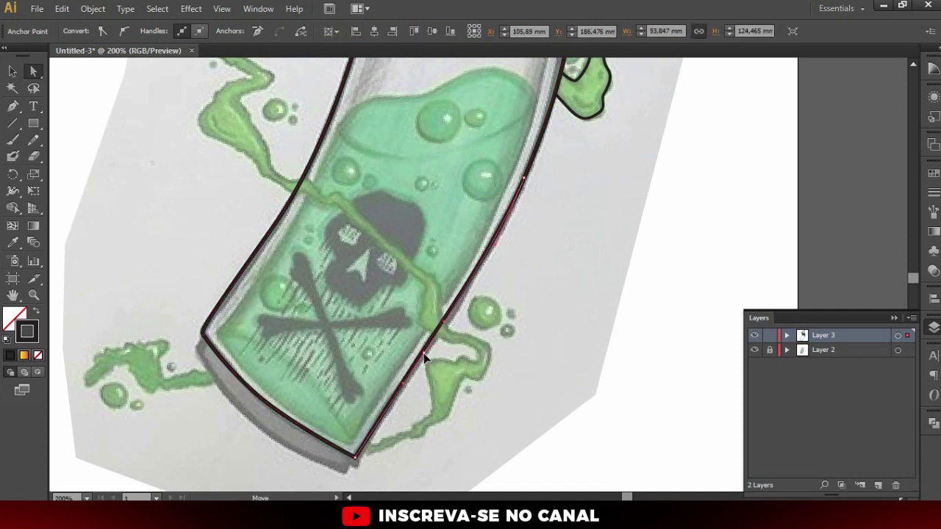
pyautogui.moveTo(272, 319); pyautogui.dragTo(398, 389)
pyautogui.moveTo(452, 225); pyautogui.dragTo(441, 297)
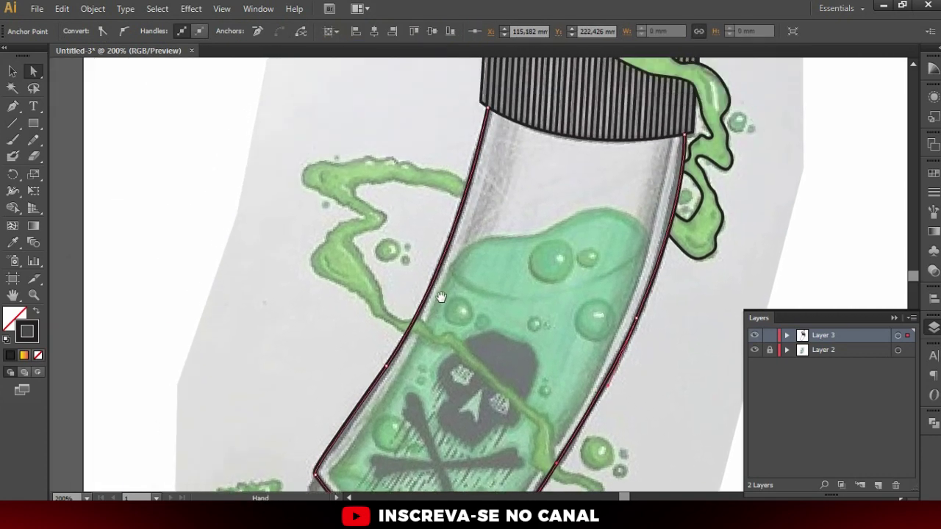
pyautogui.moveTo(353, 417); pyautogui.dragTo(367, 294)
pyautogui.click(477, 273)
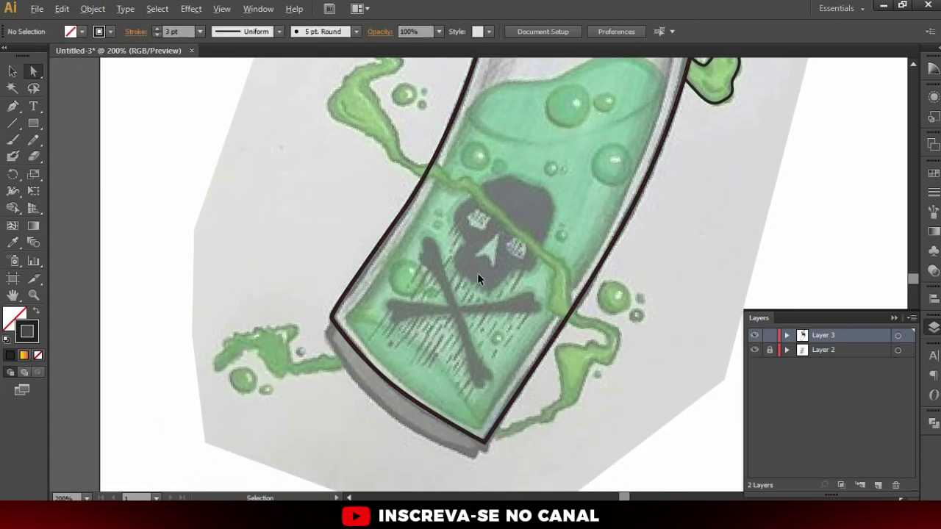
pyautogui.scroll(3, 470, 192)
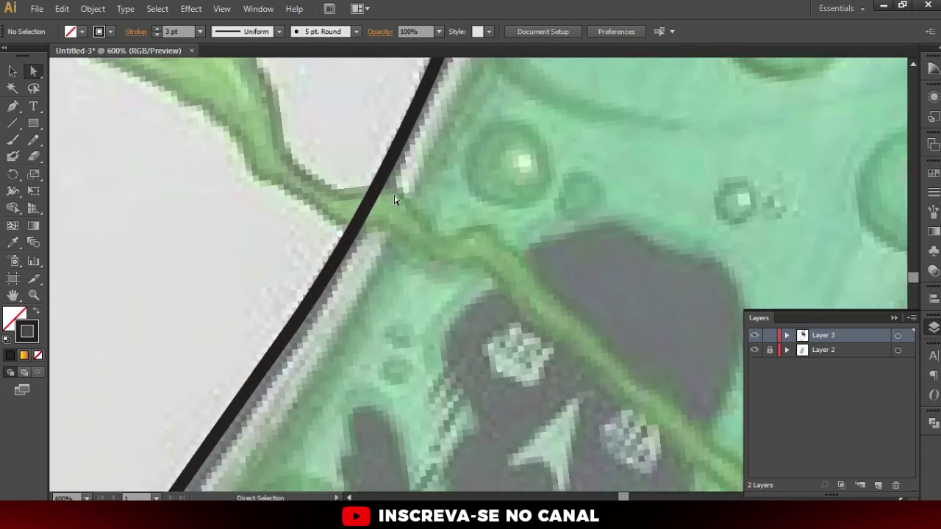
pyautogui.hotkey('ctrl', '-')
pyautogui.hotkey('ctrl', '-')
pyautogui.hotkey('ctrl', '-')
pyautogui.scroll(1, 496, 437)
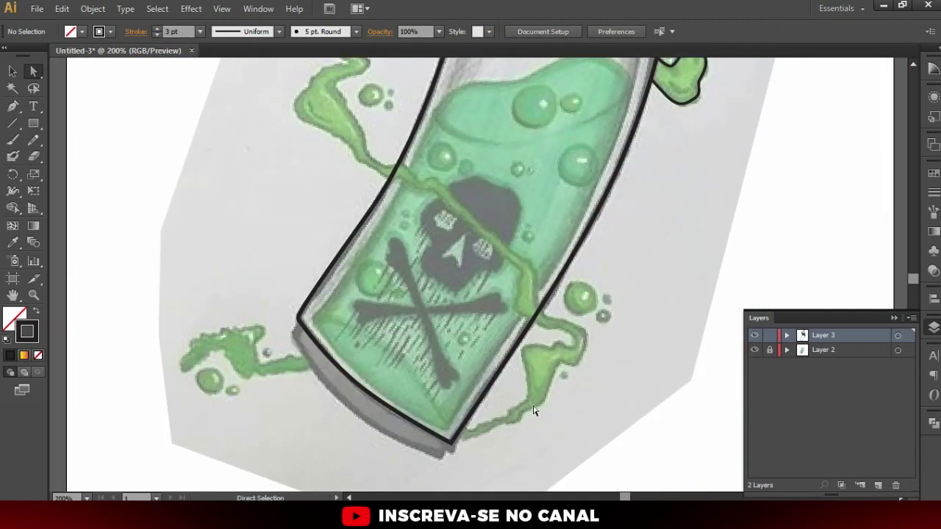
pyautogui.press('p')
pyautogui.scroll(1, 495, 411)
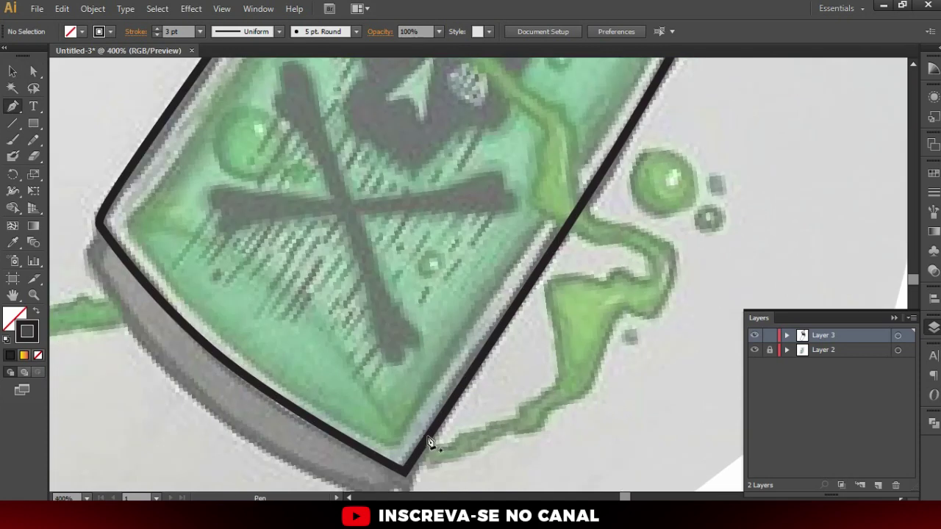
# Begin the thick black splash outline, tracing up the drip's left edge and around its tip
pyautogui.scroll(1, 495, 412)
pyautogui.click(431, 440)
pyautogui.moveTo(521, 408); pyautogui.dragTo(557, 389)
pyautogui.moveTo(550, 284)
pyautogui.mouseDown()
pyautogui.moveTo(639, 288)
pyautogui.moveTo(645, 258)
pyautogui.moveTo(589, 244)
pyautogui.mouseUp()
pyautogui.moveTo(550, 217); pyautogui.dragTo(533, 198)
pyautogui.moveTo(539, 166)
pyautogui.mouseDown()
pyautogui.moveTo(589, 392)
pyautogui.moveTo(572, 335)
pyautogui.mouseUp()
pyautogui.moveTo(500, 274); pyautogui.dragTo(484, 254)
pyautogui.scroll(-1, 505, 398)
pyautogui.scroll(-2, 505, 397)
pyautogui.scroll(-2, 504, 397)
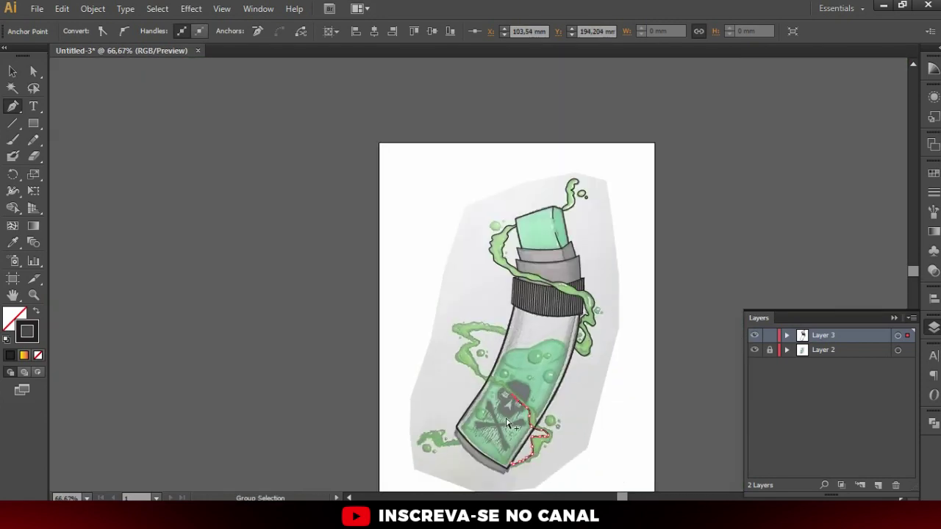
pyautogui.scroll(4, 504, 407)
pyautogui.scroll(1, 505, 327)
# Curve the outline left past the bottle, then up-right along the green edge to the bottle edge
pyautogui.moveTo(475, 278)
pyautogui.mouseDown()
pyautogui.moveTo(477, 267)
pyautogui.moveTo(422, 266)
pyautogui.mouseUp()
pyautogui.click(420, 262)
pyautogui.moveTo(367, 245)
pyautogui.mouseDown()
pyautogui.moveTo(326, 211)
pyautogui.moveTo(424, 351)
pyautogui.moveTo(347, 272)
pyautogui.moveTo(485, 385)
pyautogui.mouseUp()
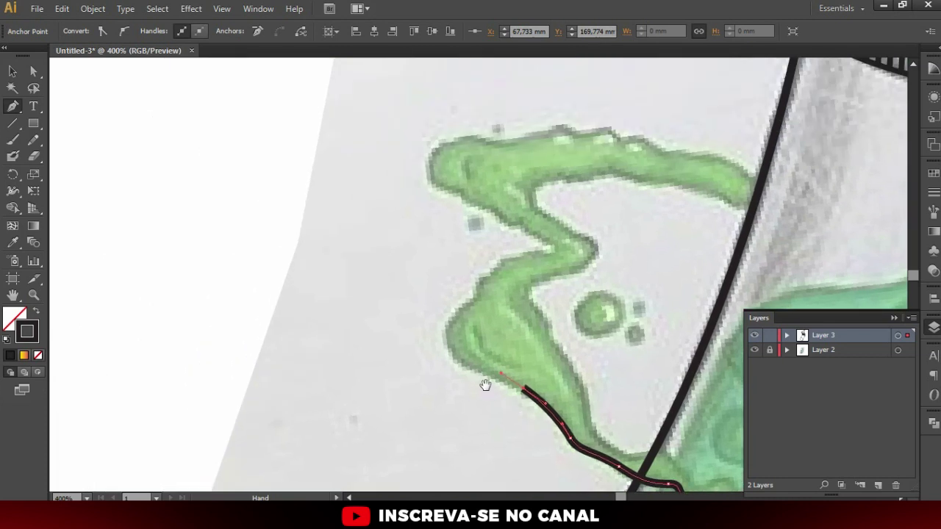
pyautogui.moveTo(477, 293)
pyautogui.mouseDown()
pyautogui.moveTo(513, 267)
pyautogui.moveTo(570, 256)
pyautogui.mouseUp()
pyautogui.click(518, 224)
pyautogui.click(466, 197)
pyautogui.click(450, 181)
pyautogui.moveTo(434, 145)
pyautogui.mouseDown()
pyautogui.moveTo(580, 125)
pyautogui.moveTo(648, 135)
pyautogui.mouseUp()
pyautogui.click(676, 150)
pyautogui.click(716, 153)
pyautogui.click(763, 179)
pyautogui.press('v')
pyautogui.click(706, 231)
# Start a second outline at the bottle edge along the splash's inner edge and downward
pyautogui.press('p')
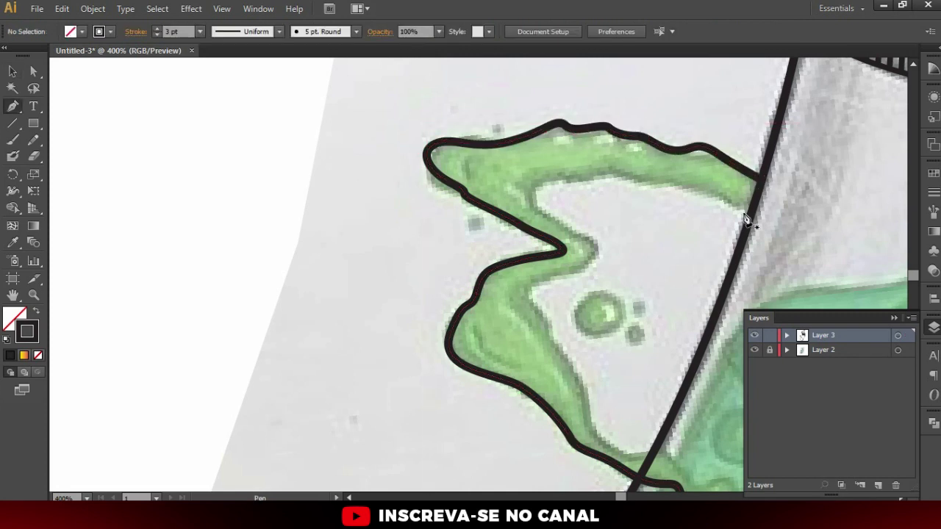
pyautogui.scroll(1, 746, 218)
pyautogui.click(756, 208)
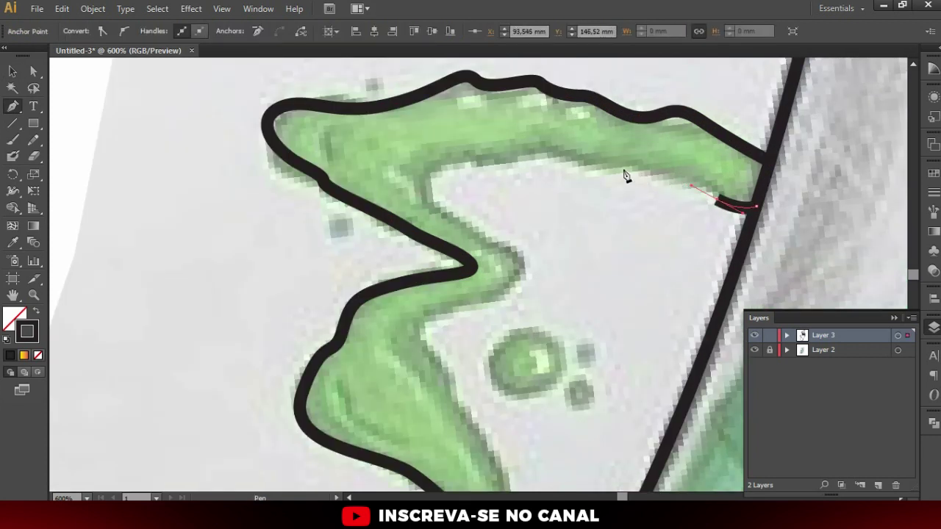
pyautogui.moveTo(621, 170); pyautogui.dragTo(533, 154)
pyautogui.moveTo(473, 160)
pyautogui.mouseDown()
pyautogui.moveTo(420, 172)
pyautogui.moveTo(447, 220)
pyautogui.mouseUp()
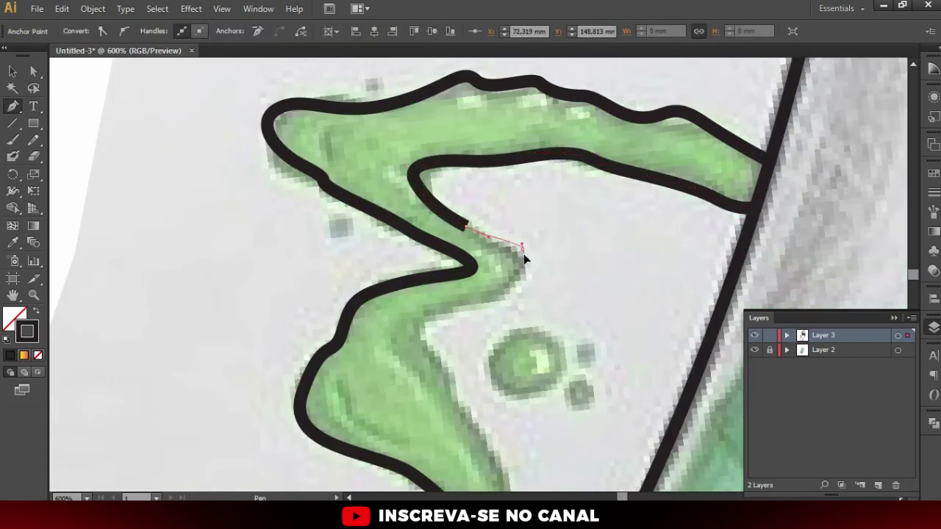
pyautogui.moveTo(524, 248); pyautogui.dragTo(498, 293)
pyautogui.click(426, 314)
pyautogui.click(439, 355)
pyautogui.click(454, 386)
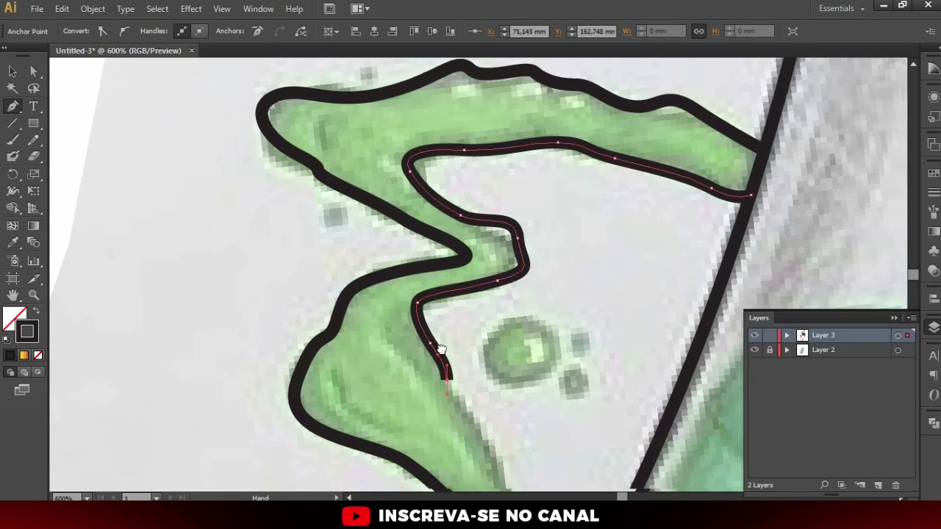
pyautogui.scroll(-5, 453, 387)
pyautogui.click(440, 304)
pyautogui.click(478, 382)
pyautogui.click(508, 431)
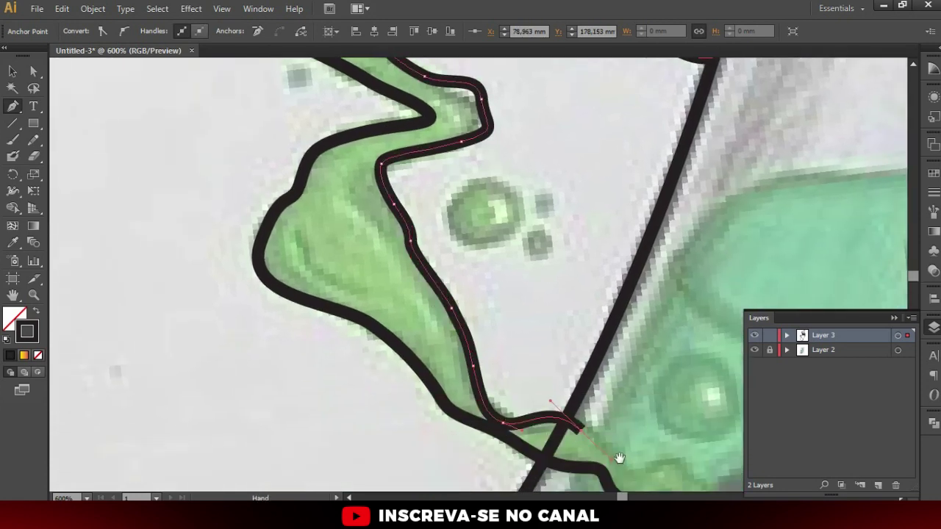
pyautogui.moveTo(580, 426); pyautogui.dragTo(618, 459)
pyautogui.moveTo(599, 430); pyautogui.dragTo(261, 193)
# Continue the second outline down the splash edge across the bottle body
pyautogui.click(295, 220)
pyautogui.click(376, 265)
pyautogui.click(438, 321)
pyautogui.click(484, 351)
pyautogui.click(508, 394)
pyautogui.moveTo(567, 412); pyautogui.dragTo(405, 198)
pyautogui.click(441, 289)
pyautogui.click(471, 377)
pyautogui.click(495, 392)
pyautogui.click(536, 388)
pyautogui.click(561, 401)
pyautogui.moveTo(598, 437); pyautogui.dragTo(477, 250)
# Trace the splash's lower tail to end at the tube's bottom-left corner
pyautogui.click(477, 259)
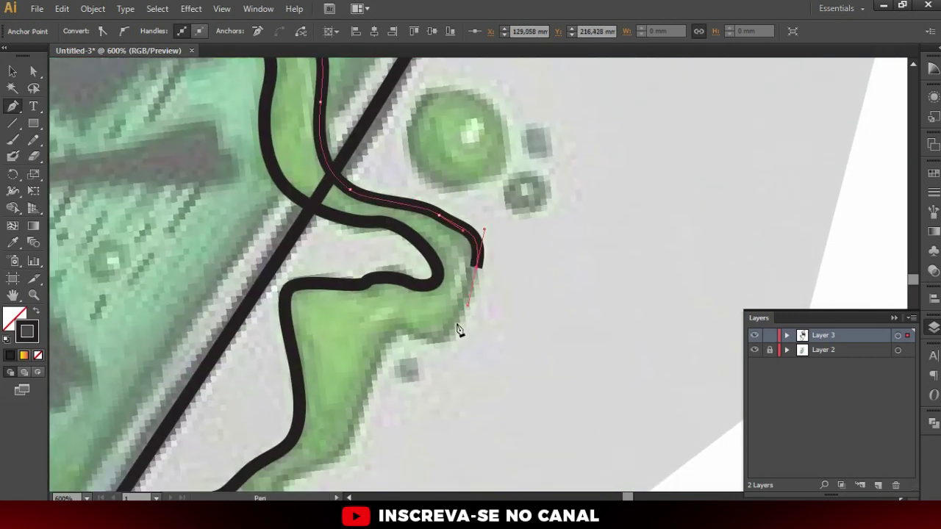
pyautogui.click(445, 330)
pyautogui.click(409, 323)
pyautogui.click(364, 351)
pyautogui.moveTo(357, 439); pyautogui.dragTo(499, 205)
pyautogui.click(482, 209)
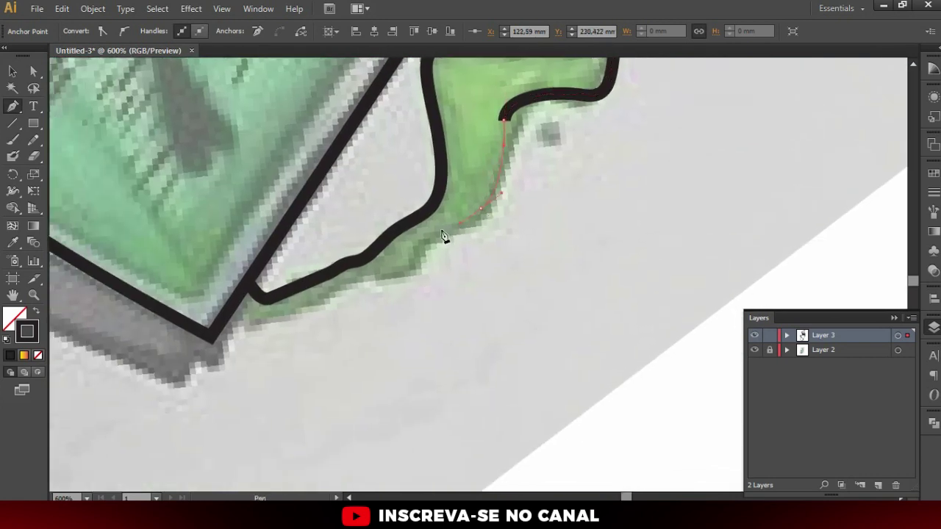
pyautogui.click(435, 237)
pyautogui.click(401, 269)
pyautogui.click(340, 293)
pyautogui.click(261, 319)
pyautogui.click(224, 320)
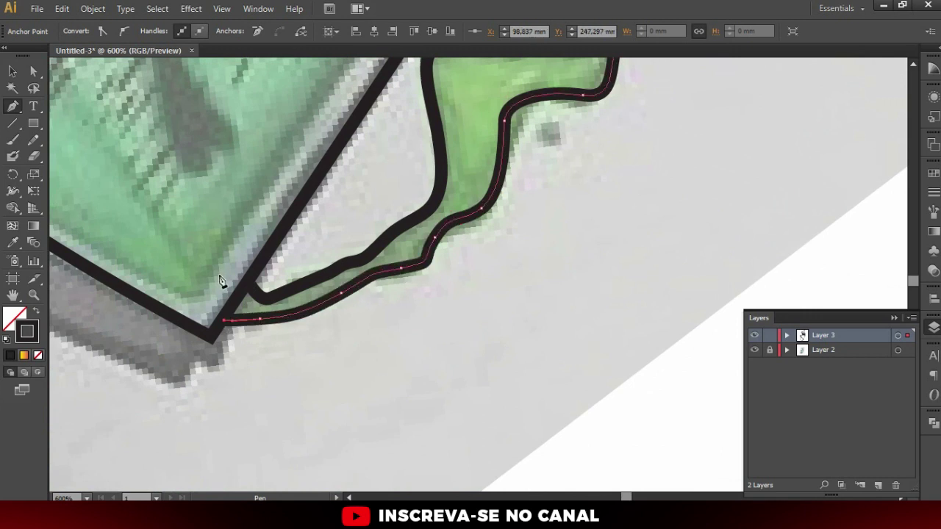
pyautogui.keyDown('alt'); pyautogui.scroll(2, 230, 326); pyautogui.keyUp('alt')
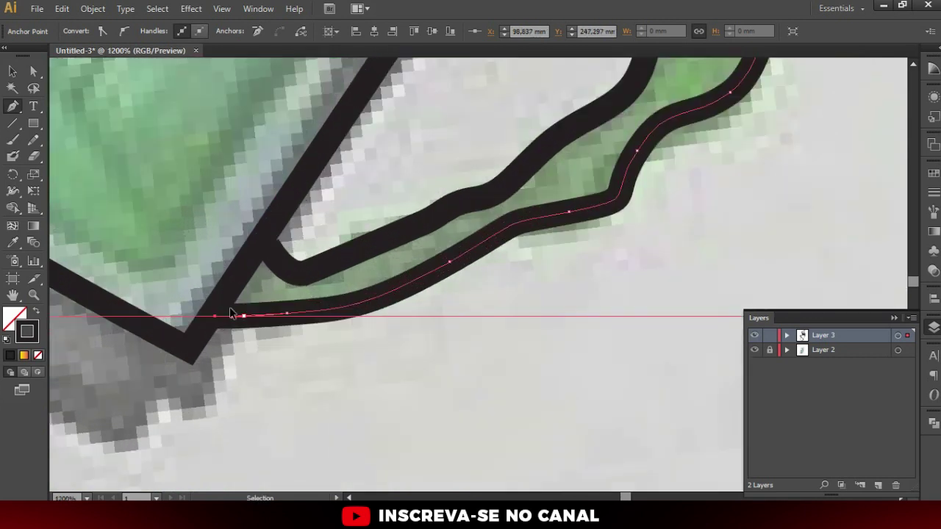
pyautogui.keyDown('ctrl'); pyautogui.click(196, 277); pyautogui.keyUp('ctrl')
pyautogui.press('a')
pyautogui.click(287, 267)
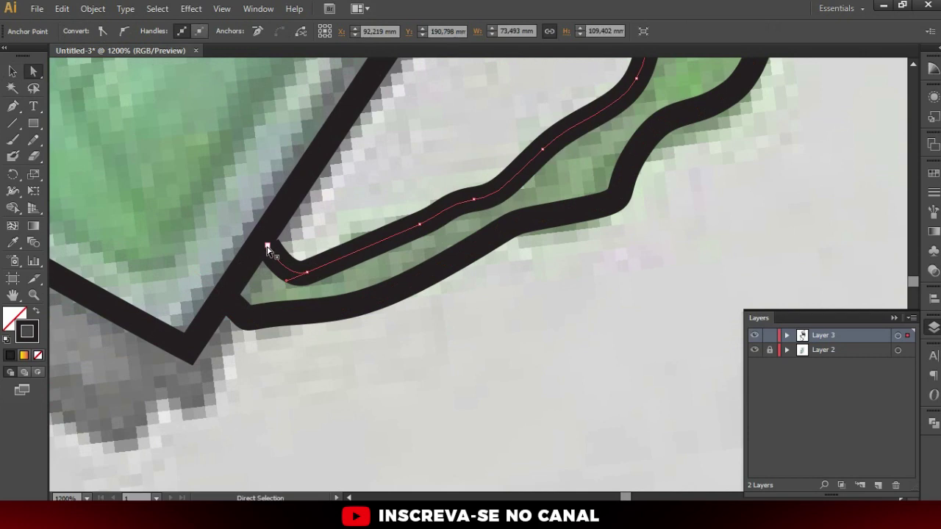
# Cut one straight bottle edge at both splash crossings and delete the piece between them
pyautogui.click(353, 263)
pyautogui.keyDown('alt'); pyautogui.scroll(-4, 397, 280); pyautogui.keyUp('alt')
pyautogui.keyDown('alt'); pyautogui.scroll(-3, 427, 265); pyautogui.keyUp('alt')
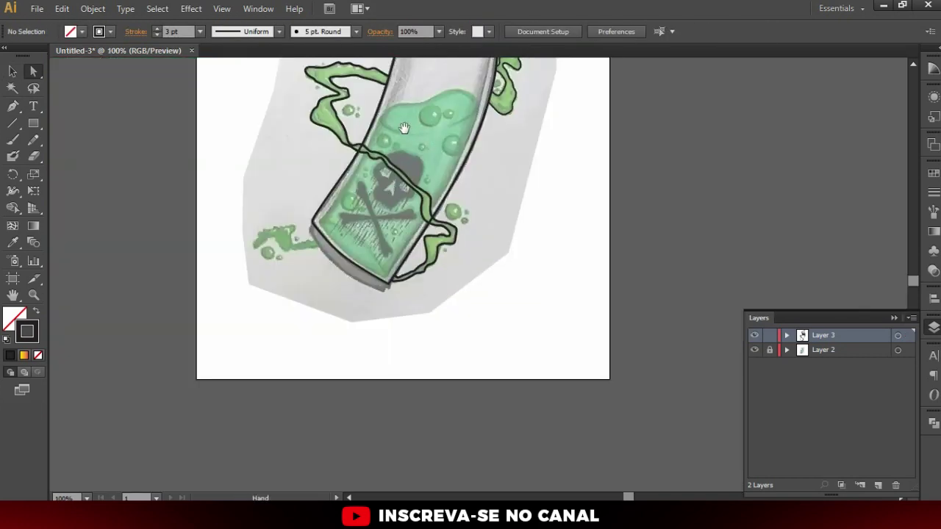
pyautogui.moveTo(404, 128); pyautogui.dragTo(434, 176)
pyautogui.keyDown('alt'); pyautogui.scroll(1, 387, 213); pyautogui.keyUp('alt')
pyautogui.keyDown('alt'); pyautogui.scroll(2, 394, 190); pyautogui.keyUp('alt')
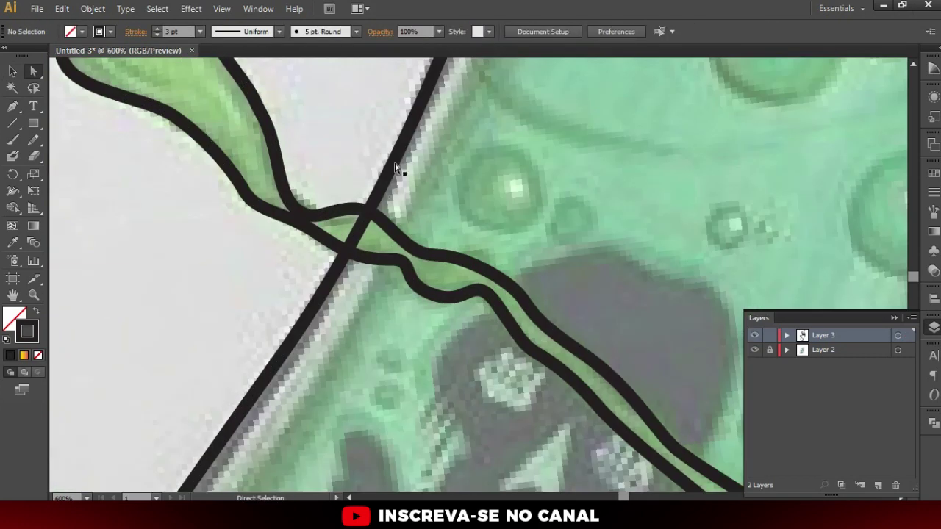
pyautogui.keyDown('alt'); pyautogui.scroll(-2, 360, 178); pyautogui.keyUp('alt')
pyautogui.keyDown('alt'); pyautogui.scroll(2, 577, 415); pyautogui.keyUp('alt')
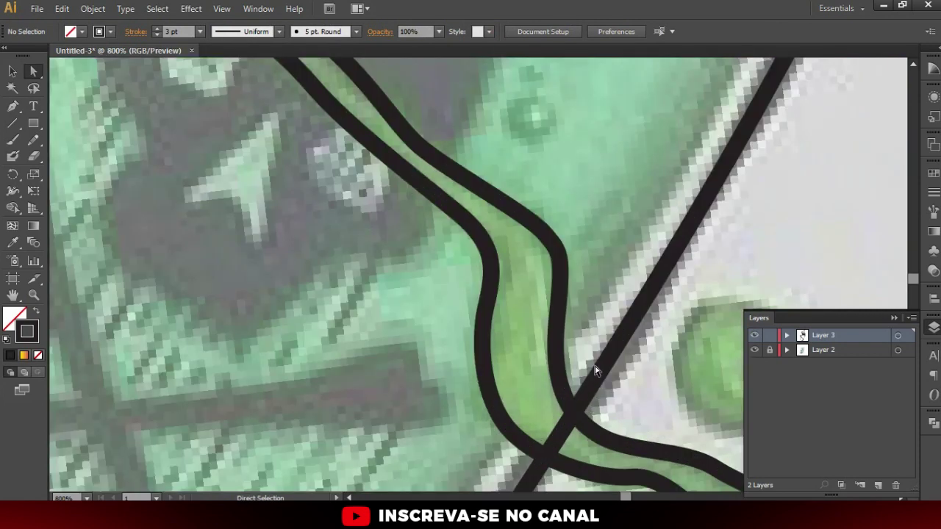
pyautogui.click(591, 383)
pyautogui.scroll(-1, 571, 401)
pyautogui.scroll(-1, 568, 382)
pyautogui.press('c')
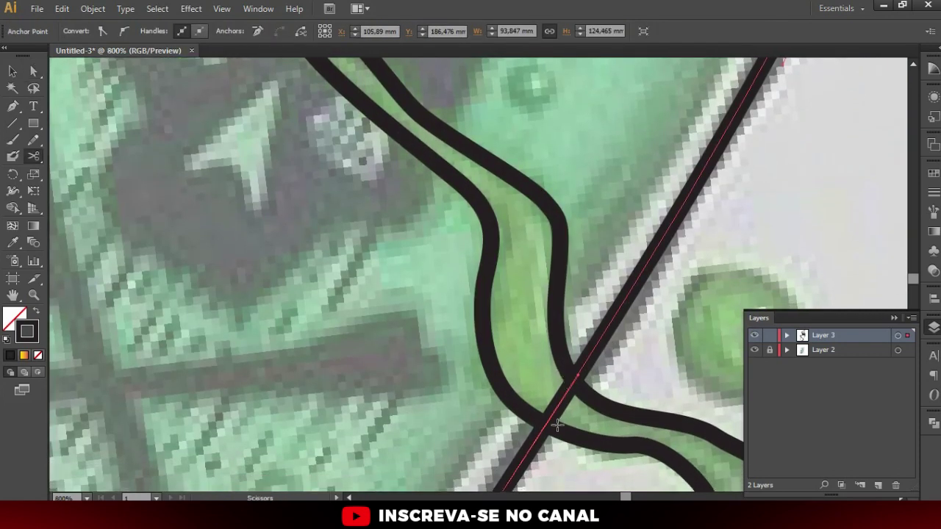
pyautogui.click(544, 424)
pyautogui.click(572, 382)
pyautogui.press('v')
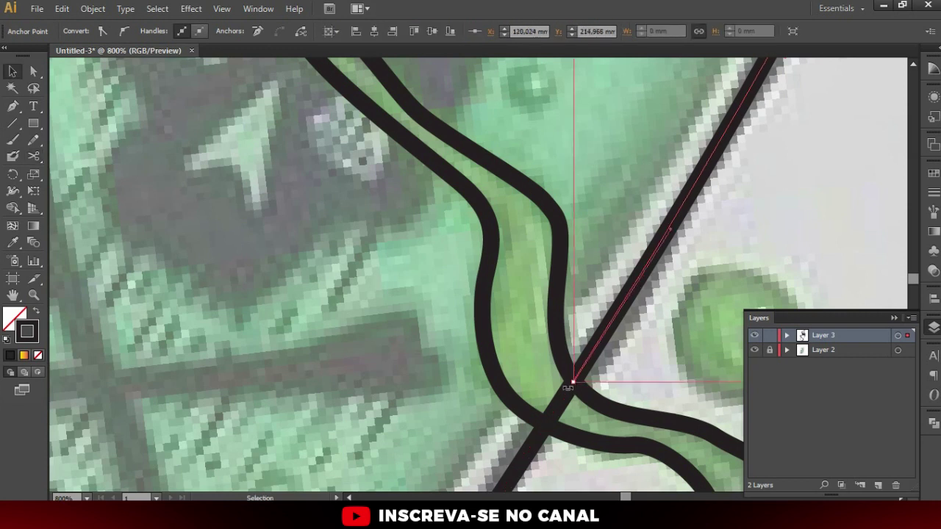
pyautogui.click(563, 404)
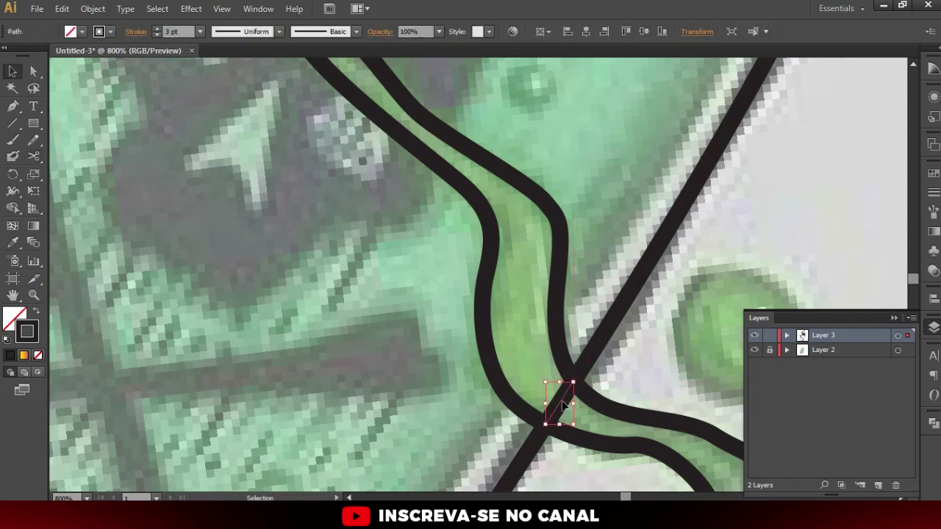
pyautogui.press('Delete')
# Cut the bottle's other straight edge at both splash crossings and delete the middle piece
pyautogui.scroll(-3, 604, 283)
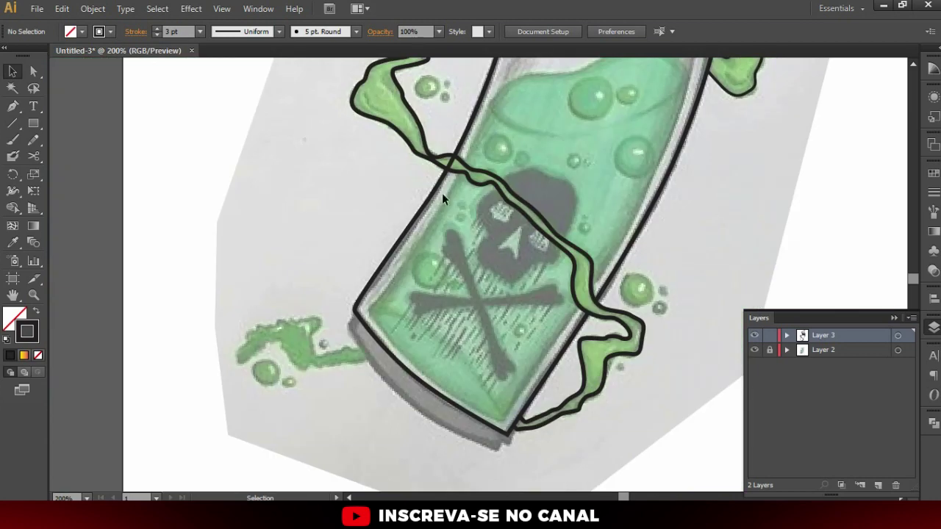
pyautogui.scroll(2, 463, 171)
pyautogui.scroll(1, 463, 170)
pyautogui.click(432, 163)
pyautogui.press('c')
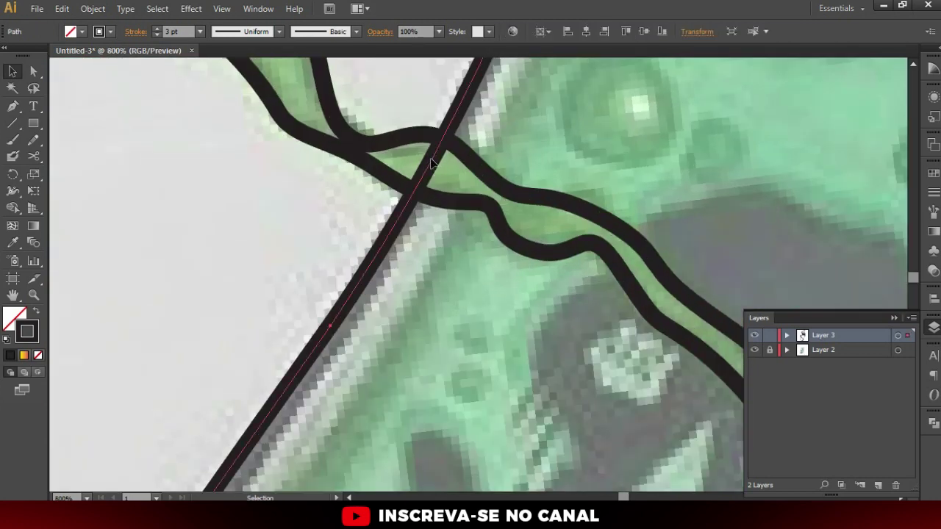
pyautogui.click(416, 189)
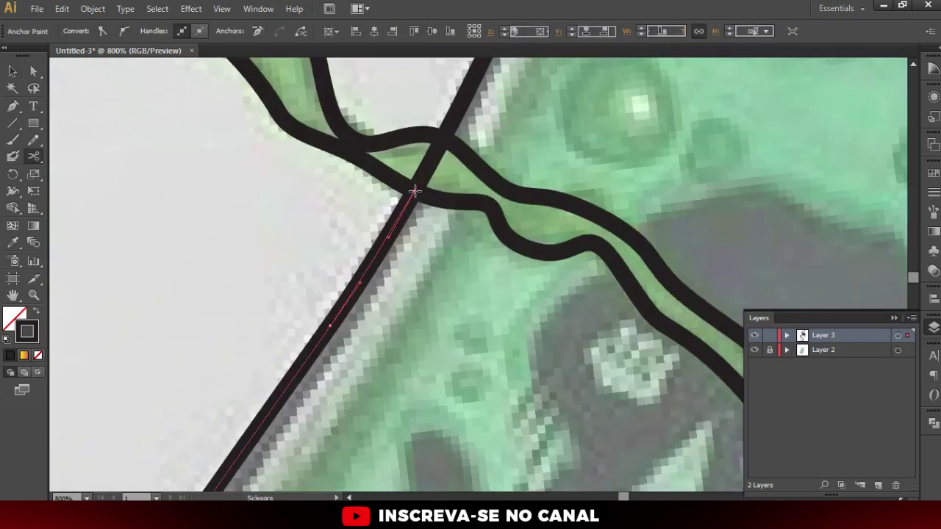
pyautogui.press('v')
pyautogui.click(447, 122)
pyautogui.click(451, 125)
pyautogui.press('c')
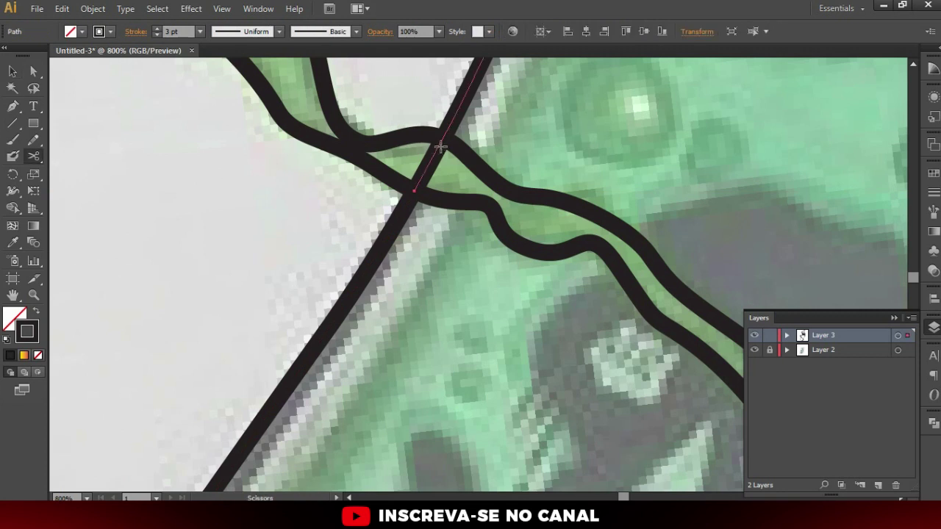
pyautogui.click(439, 144)
pyautogui.press('v')
pyautogui.scroll(-1, 432, 169)
pyautogui.press('Delete')
pyautogui.scroll(-2, 492, 254)
pyautogui.scroll(-1, 471, 279)
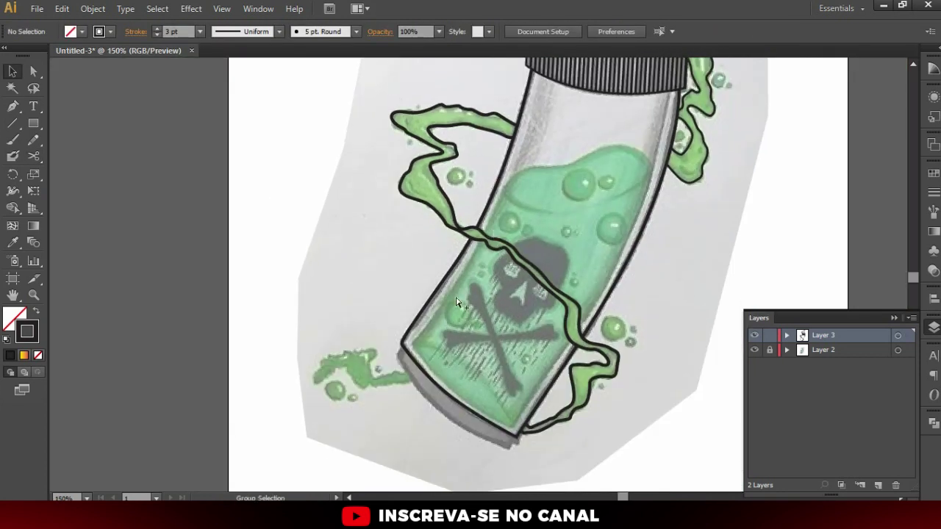
# Hide and re-show the Layer 2 sketch, then zoom in on the bottle's base
pyautogui.click(754, 350)
pyautogui.scroll(-3, 530, 279)
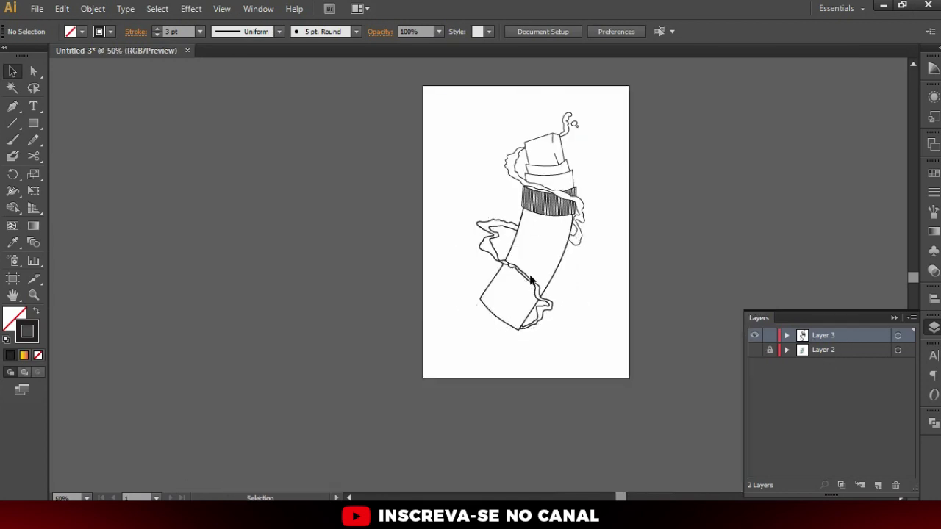
pyautogui.click(755, 350)
pyautogui.scroll(1, 459, 327)
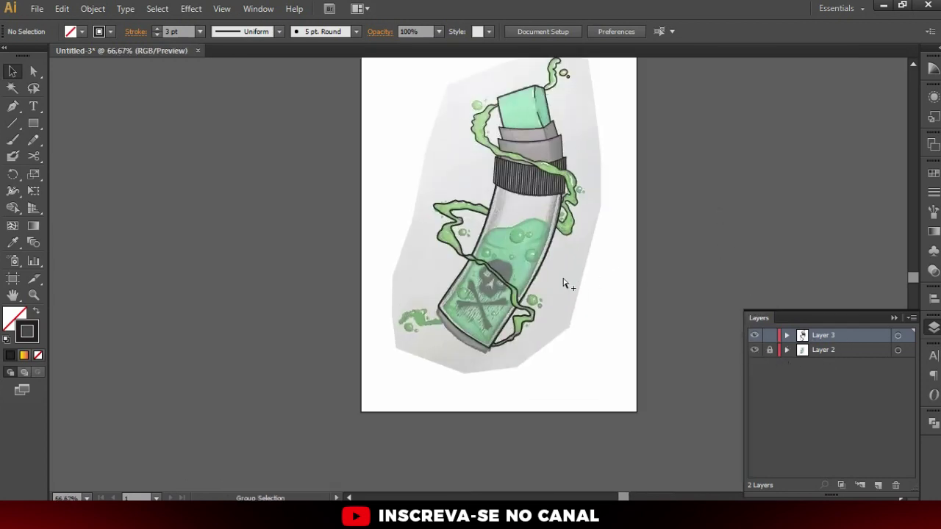
pyautogui.scroll(1, 459, 328)
pyautogui.scroll(1, 459, 327)
pyautogui.scroll(1, 469, 317)
pyautogui.moveTo(468, 318); pyautogui.dragTo(466, 301)
pyautogui.press('p')
pyautogui.scroll(2, 417, 263)
# Trace a closed black outline around the grey band at the bottle's base
pyautogui.click(425, 241)
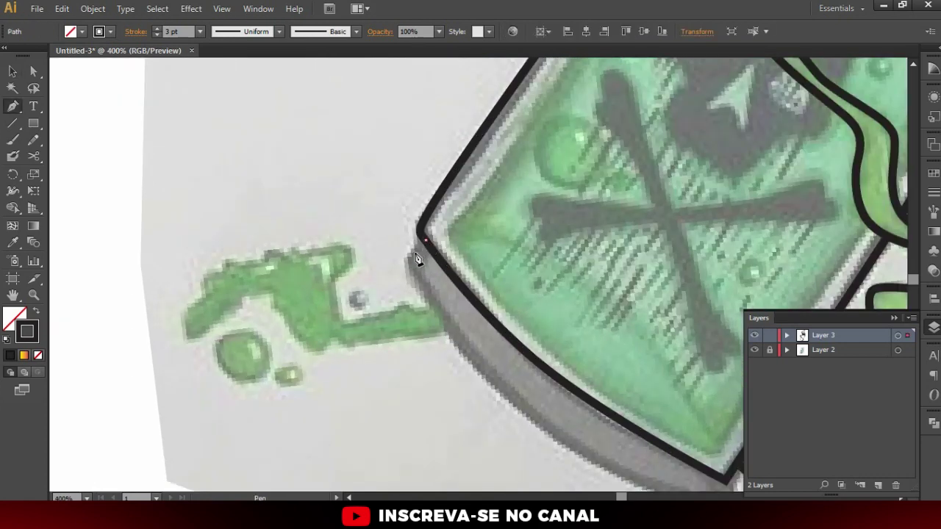
pyautogui.click(414, 270)
pyautogui.scroll(-3, 417, 275)
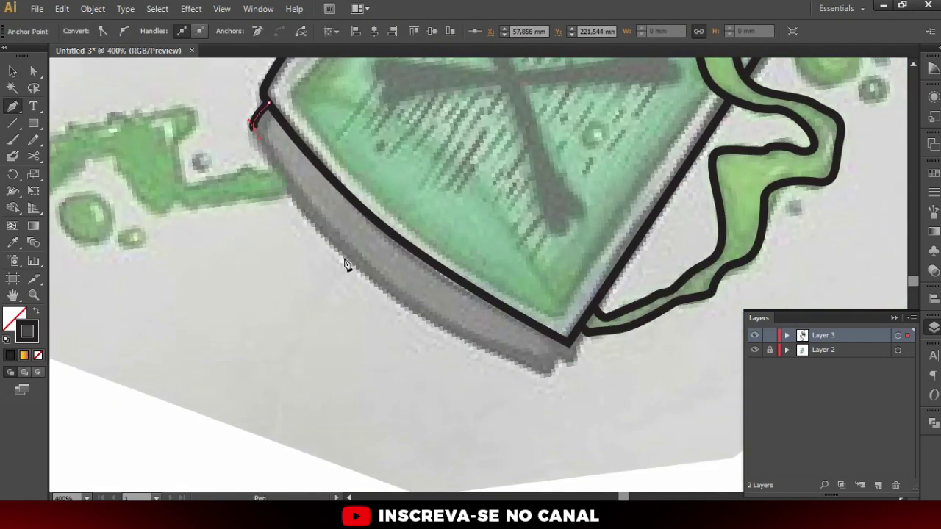
pyautogui.click(545, 371)
pyautogui.click(566, 341)
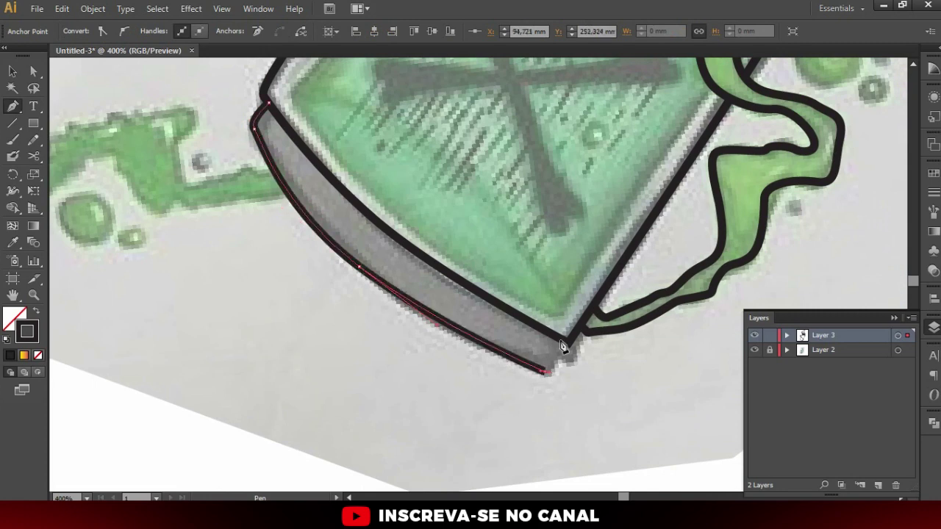
pyautogui.press('v')
pyautogui.click(544, 387)
pyautogui.scroll(-2, 544, 387)
pyautogui.scroll(1, 261, 238)
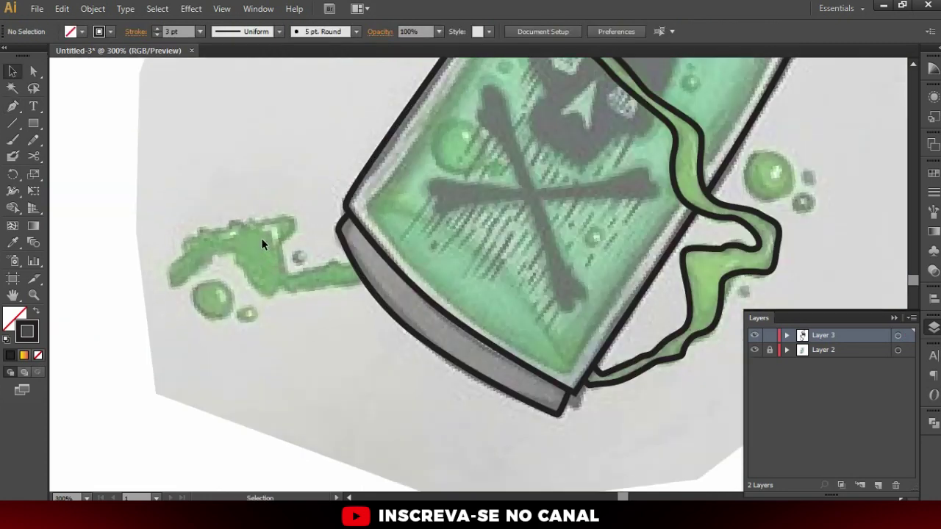
# Trace a closed curved outline around the green splash puddle at the bottle's lower left
pyautogui.press('p')
pyautogui.scroll(1, 272, 242)
pyautogui.moveTo(368, 278); pyautogui.dragTo(325, 288)
pyautogui.click(300, 289)
pyautogui.moveTo(311, 228); pyautogui.dragTo(242, 216)
pyautogui.moveTo(173, 243); pyautogui.dragTo(154, 268)
pyautogui.moveTo(132, 298); pyautogui.dragTo(139, 311)
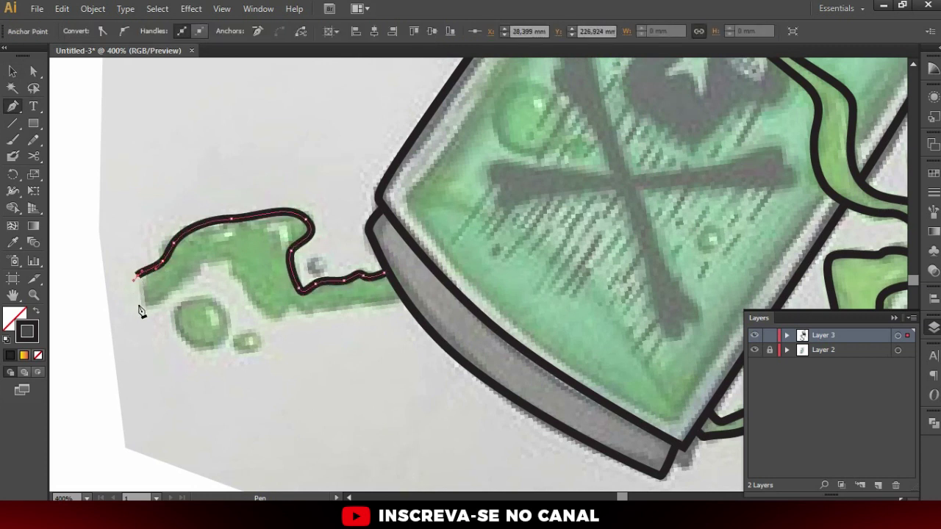
pyautogui.click(217, 252)
pyautogui.moveTo(234, 288)
pyautogui.mouseDown()
pyautogui.moveTo(280, 324)
pyautogui.moveTo(321, 320)
pyautogui.mouseUp()
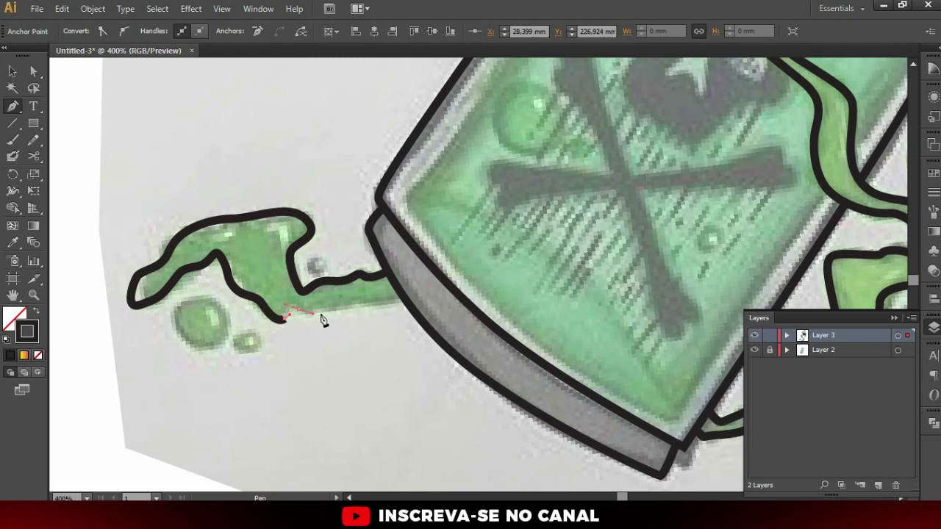
pyautogui.click(386, 275)
pyautogui.press('v')
pyautogui.click(378, 353)
pyautogui.scroll(1, 214, 307)
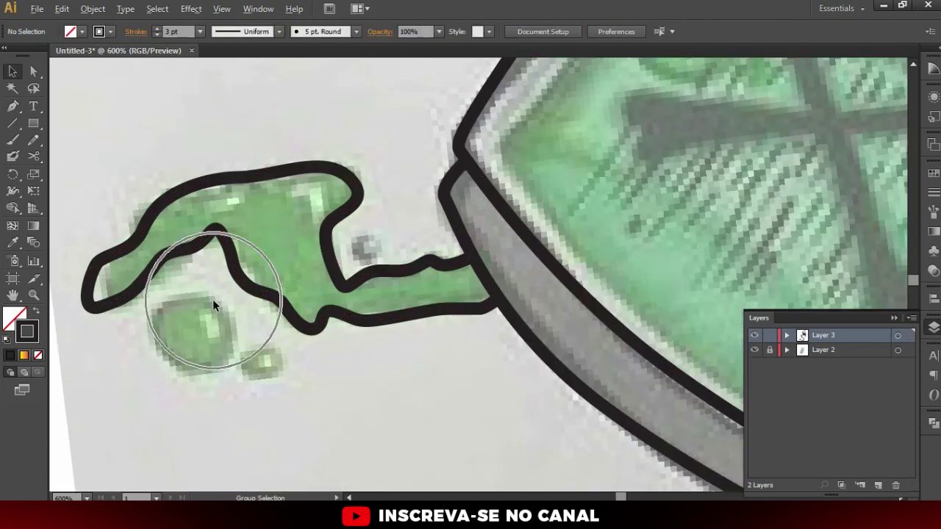
pyautogui.press('l')
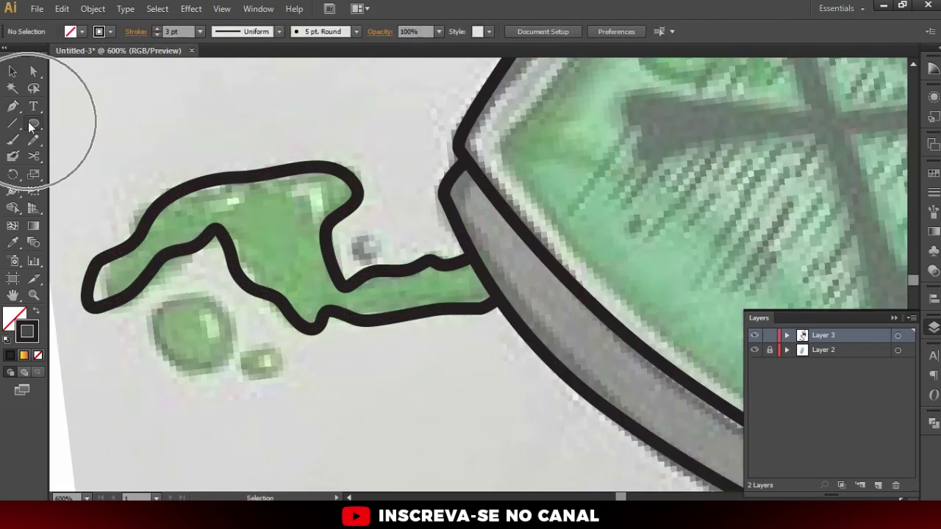
# Draw black circles over the larger droplet, the small droplet beside it, and the inner-bend droplet
pyautogui.moveTo(191, 334)
pyautogui.mouseDown()
pyautogui.moveTo(218, 297)
pyautogui.moveTo(236, 297)
pyautogui.mouseUp()
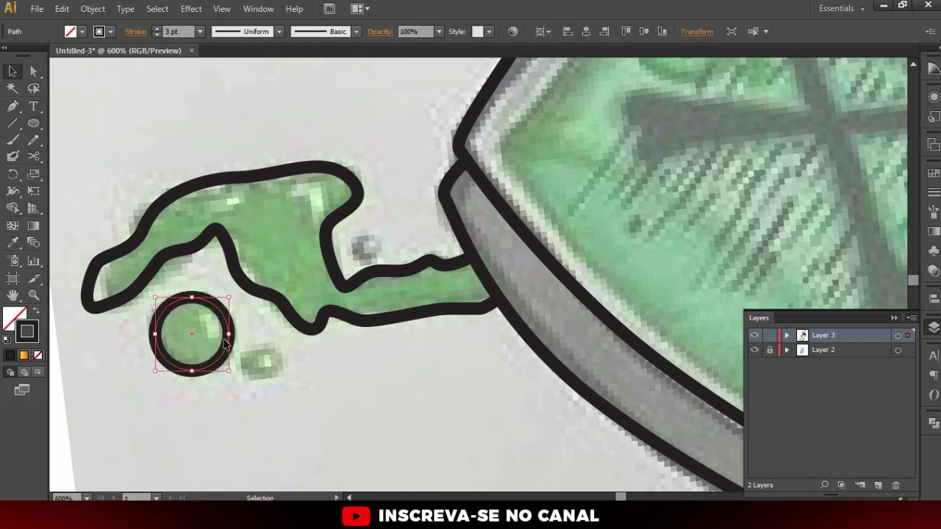
pyautogui.press('v')
pyautogui.click(288, 361)
pyautogui.press('l')
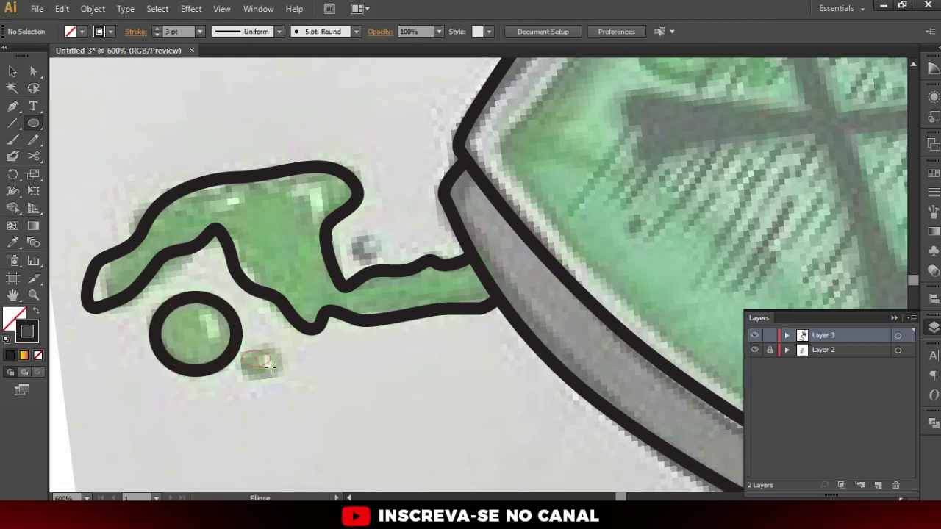
pyautogui.moveTo(285, 376); pyautogui.dragTo(286, 376)
pyautogui.hotkey('ctrl', '-')
pyautogui.hotkey('ctrl', '+')
pyautogui.hotkey('ctrl', '+')
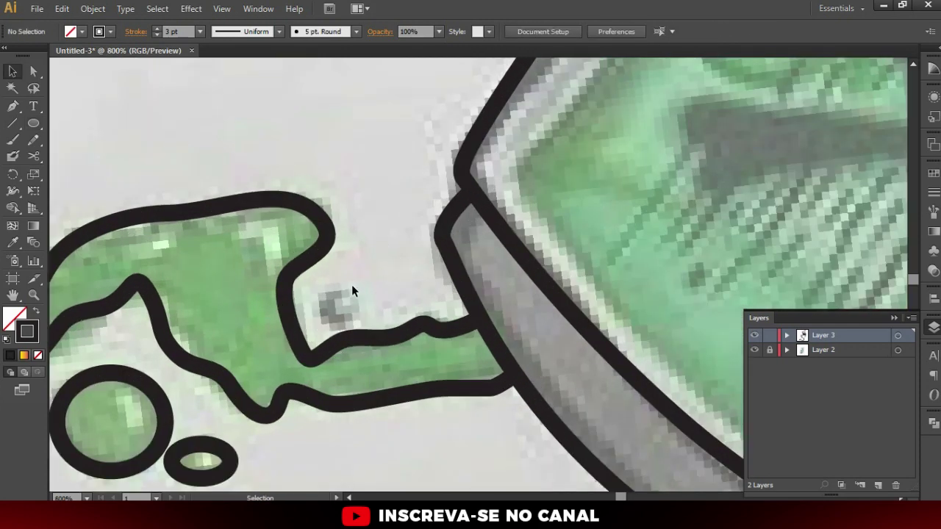
pyautogui.moveTo(345, 287); pyautogui.dragTo(345, 287)
# Enlarge the droplet circle right of the bottle to fit its droplet
pyautogui.hotkey('ctrl', '-')
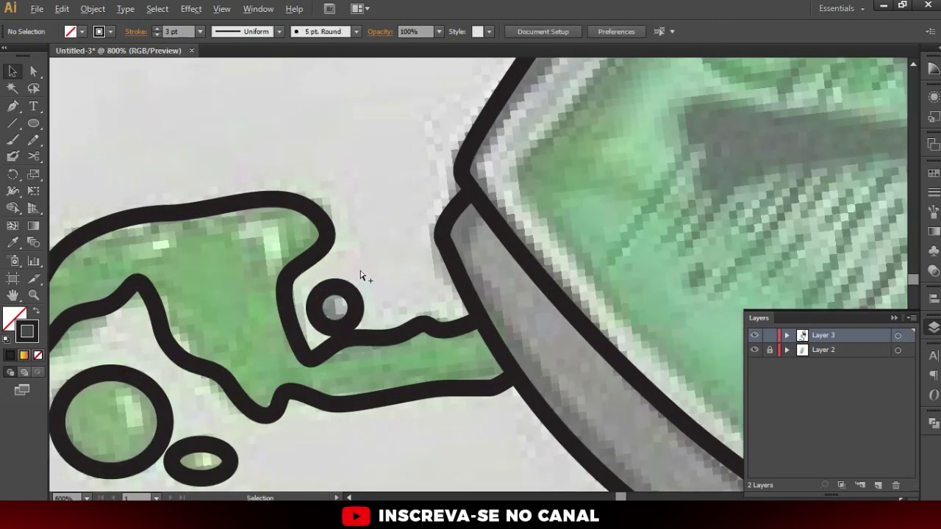
pyautogui.hotkey('ctrl', '-')
pyautogui.hotkey('ctrl', '-')
pyautogui.hotkey('ctrl', '-')
pyautogui.hotkey('ctrl', '-')
pyautogui.press('v')
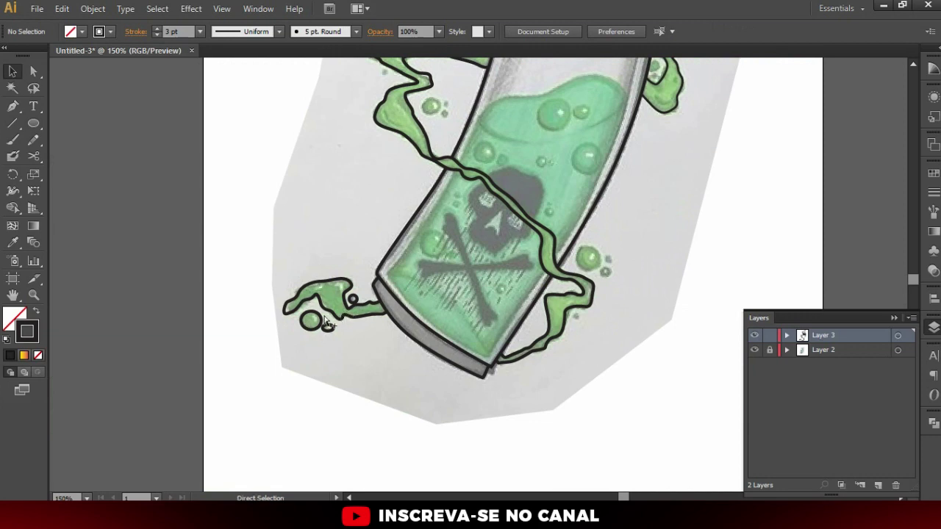
pyautogui.click(596, 259)
pyautogui.hotkey('ctrl', '+')
pyautogui.hotkey('ctrl', '+')
pyautogui.hotkey('ctrl', '+')
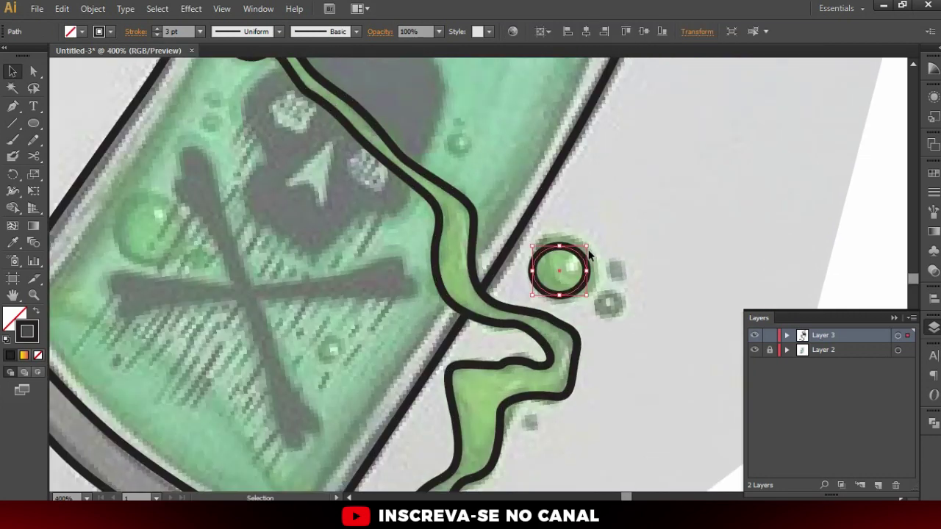
pyautogui.moveTo(588, 242); pyautogui.dragTo(595, 236)
pyautogui.click(597, 269)
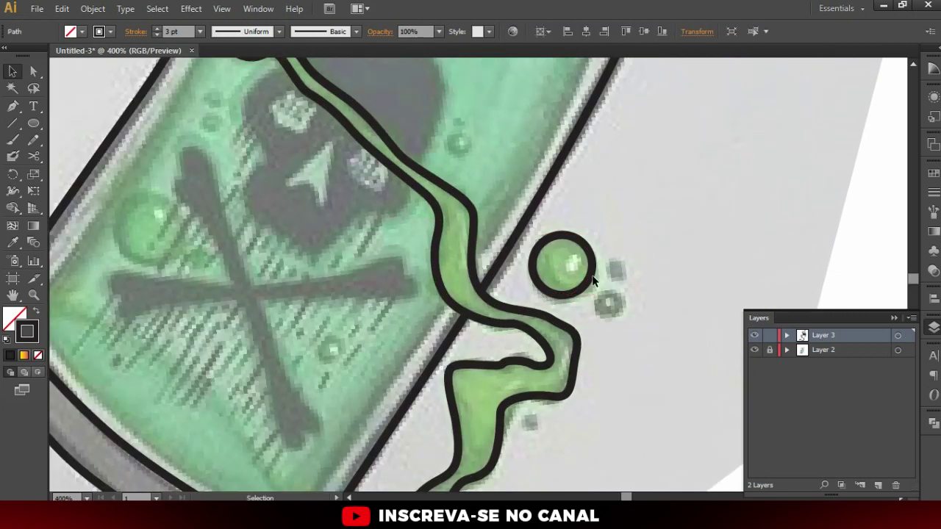
# Shrink the smaller circle beside it to fit the small droplet
pyautogui.click(633, 315)
pyautogui.moveTo(641, 274); pyautogui.dragTo(625, 283)
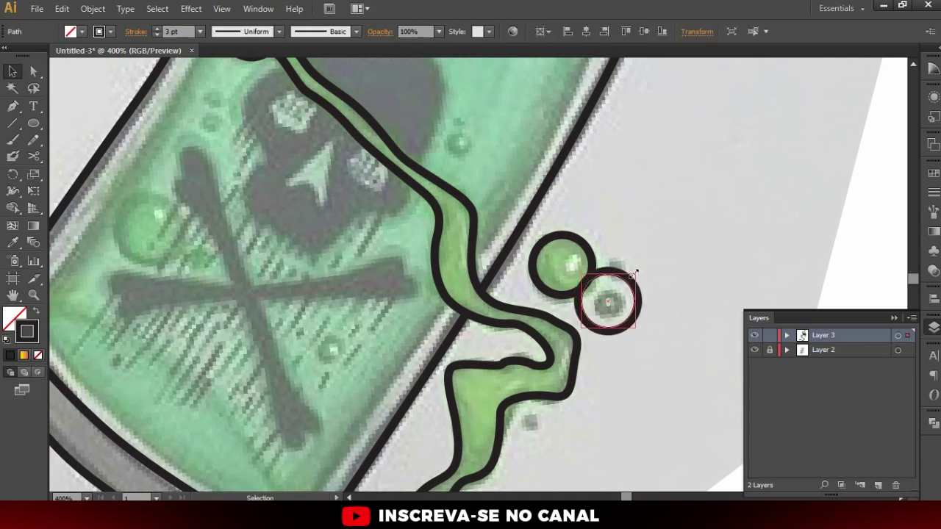
pyautogui.click(625, 286)
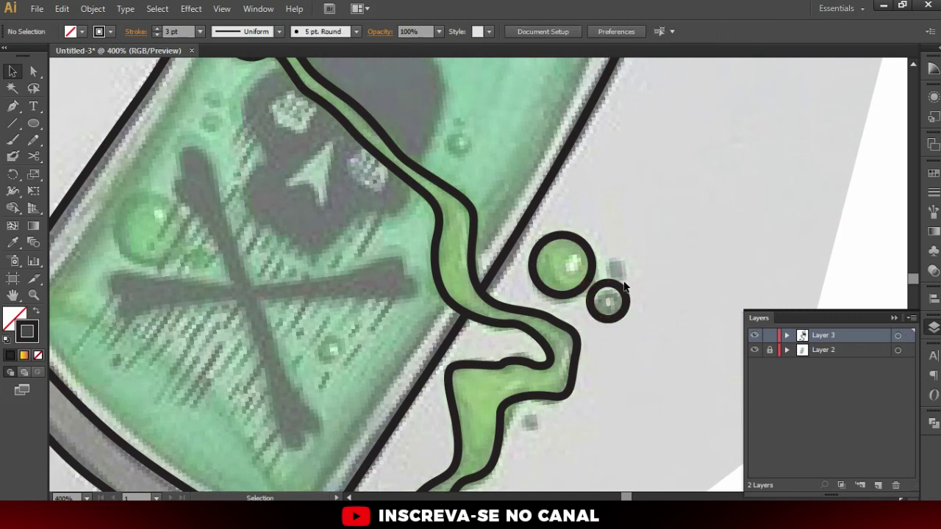
pyautogui.click(624, 287)
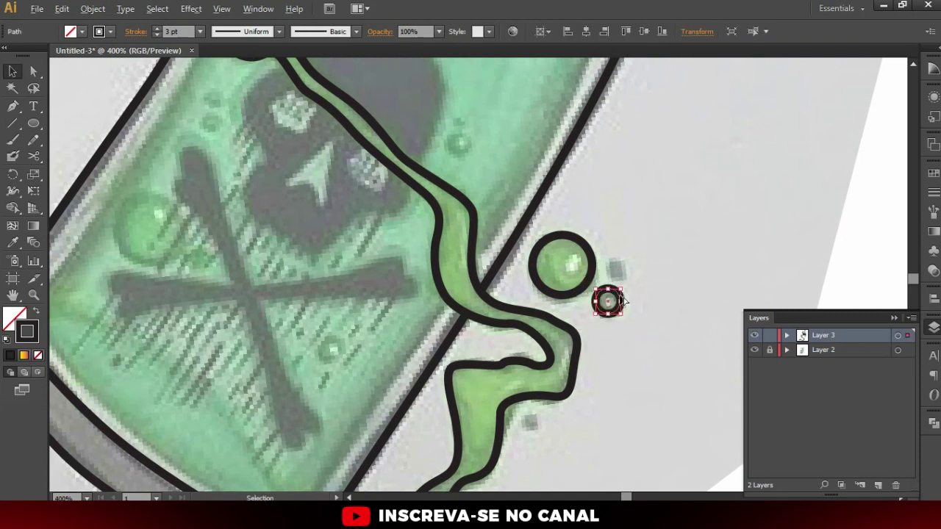
# Alt-drag copies of the small circle onto the droplets above and lower down
pyautogui.moveTo(616, 306)
pyautogui.mouseDown()
pyautogui.moveTo(627, 263)
pyautogui.moveTo(574, 395)
pyautogui.mouseUp()
pyautogui.click(629, 282)
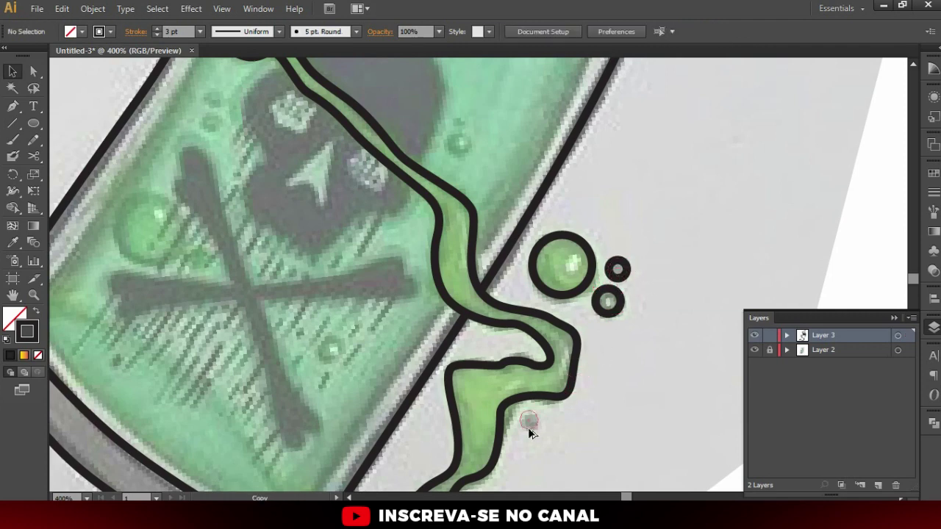
pyautogui.moveTo(528, 427); pyautogui.dragTo(528, 421)
pyautogui.scroll(-4, 577, 327)
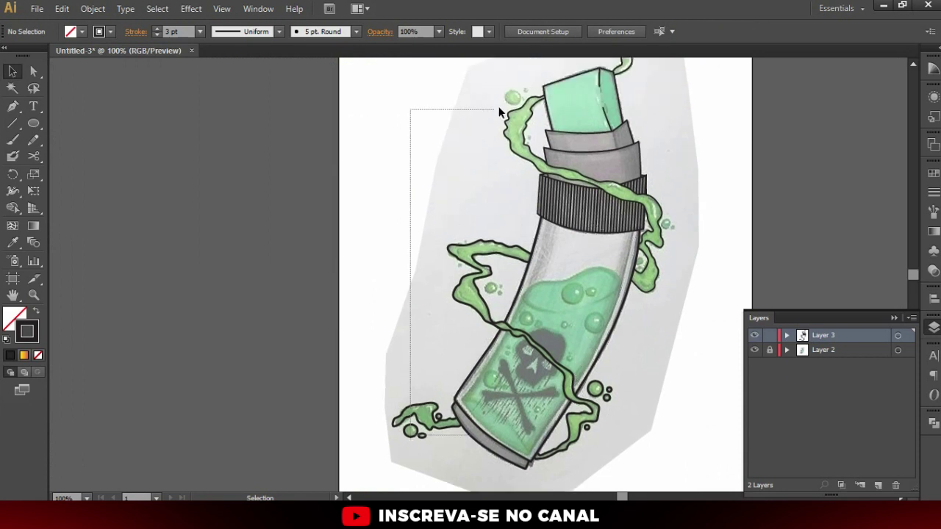
# Circle the droplets inside and around the upper-left splash, including the tiny ones nearby
pyautogui.moveTo(495, 97); pyautogui.dragTo(485, 153)
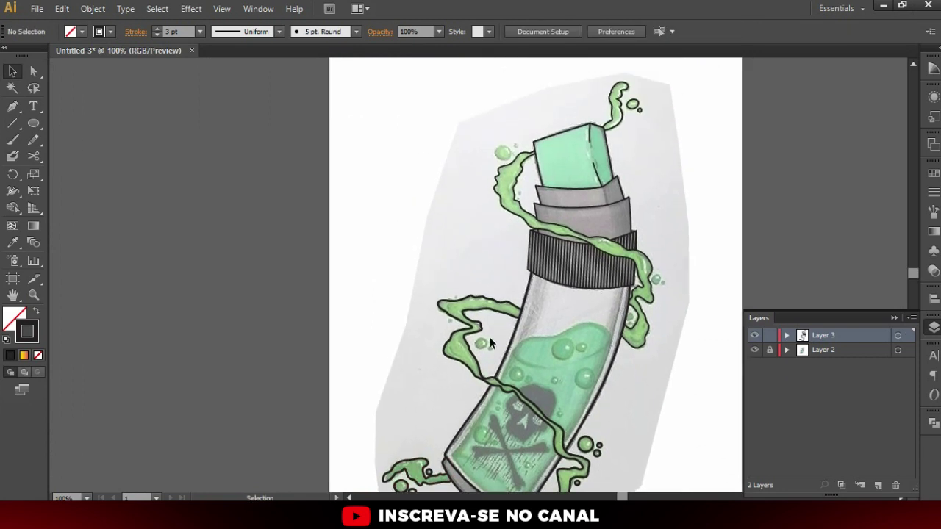
pyautogui.press('l')
pyautogui.scroll(2, 470, 294)
pyautogui.scroll(2, 470, 291)
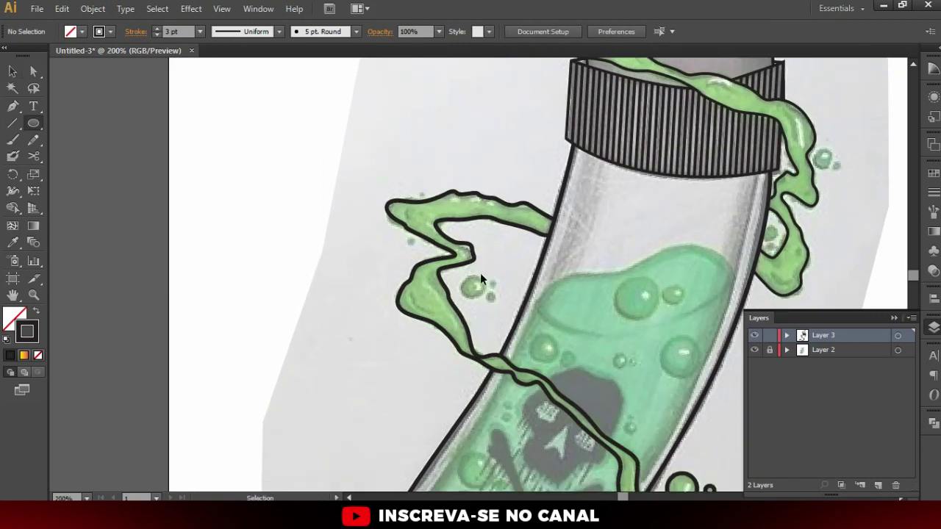
pyautogui.scroll(2, 468, 290)
pyautogui.moveTo(478, 277); pyautogui.dragTo(511, 328)
pyautogui.moveTo(510, 284); pyautogui.dragTo(514, 297)
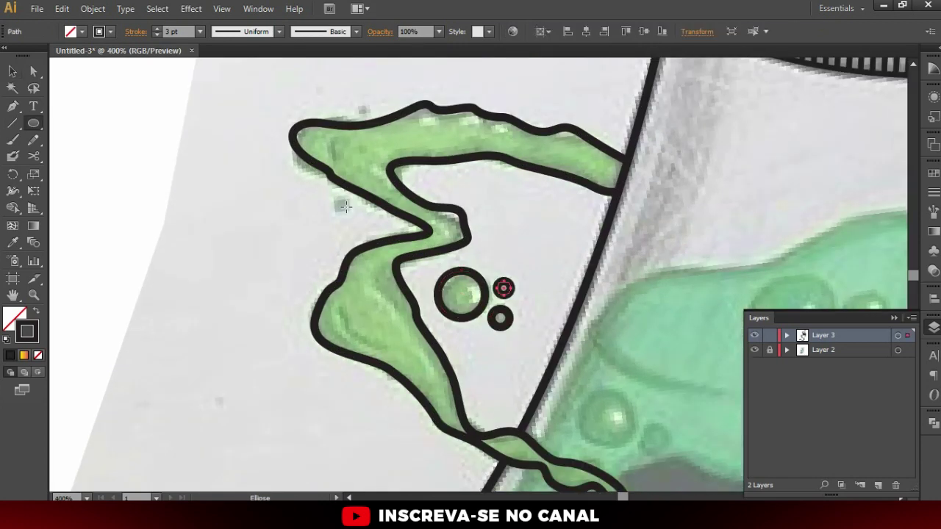
pyautogui.moveTo(348, 202); pyautogui.dragTo(354, 217)
pyautogui.moveTo(366, 103); pyautogui.dragTo(366, 103)
# Circle the droplets right of the cap splash and the two inside the splash loop
pyautogui.scroll(-3, 365, 103)
pyautogui.scroll(1, 617, 131)
pyautogui.scroll(1, 588, 147)
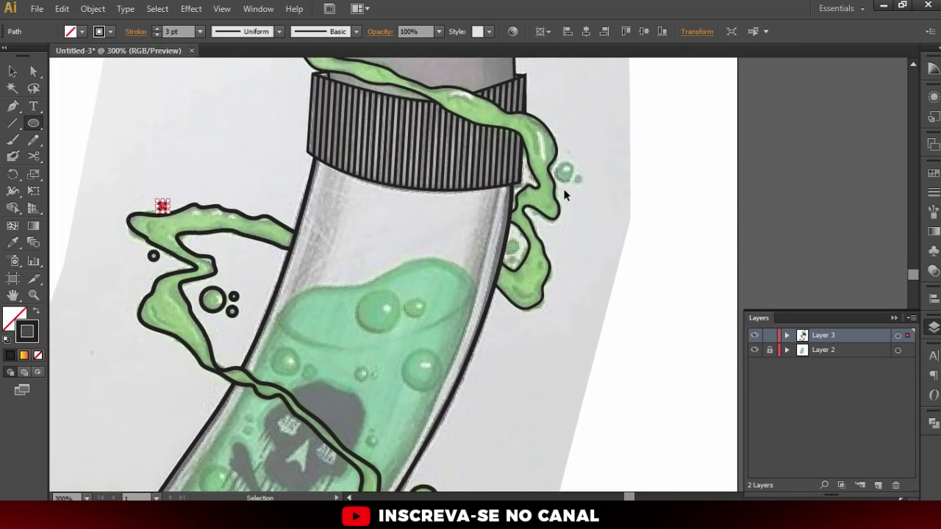
pyautogui.scroll(2, 564, 195)
pyautogui.moveTo(572, 112); pyautogui.dragTo(589, 100)
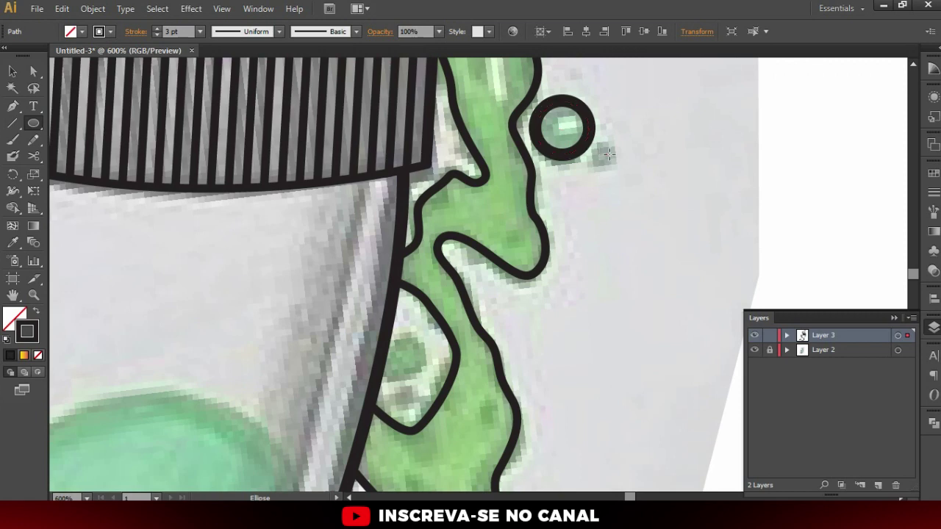
pyautogui.moveTo(614, 147); pyautogui.dragTo(617, 145)
pyautogui.moveTo(414, 344); pyautogui.dragTo(416, 340)
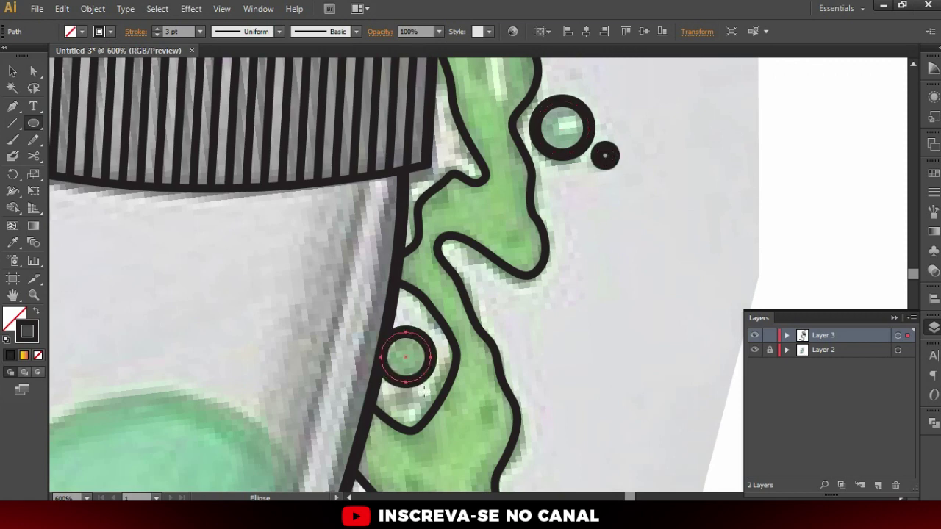
pyautogui.moveTo(401, 392); pyautogui.dragTo(405, 389)
# Circle the droplets left of the cap's top and one more nearby, then return to Selection
pyautogui.scroll(-4, 489, 400)
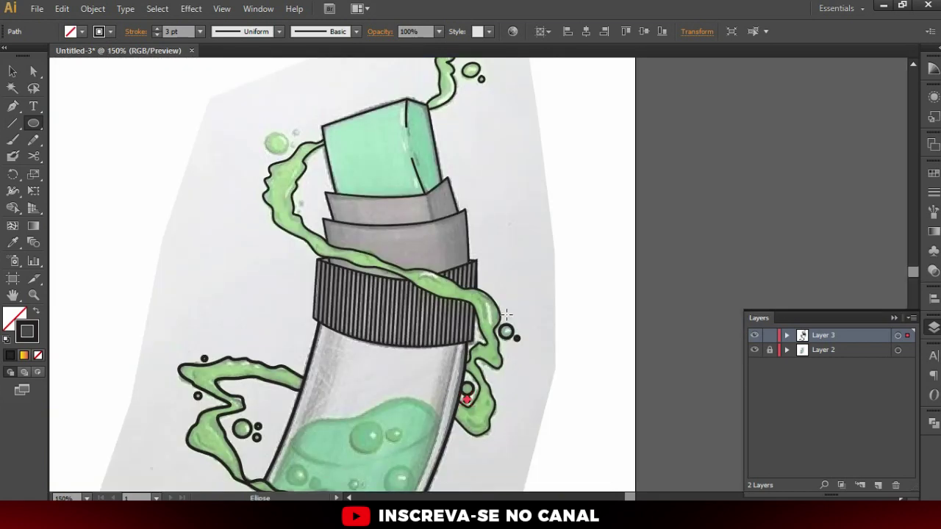
pyautogui.scroll(2, 287, 128)
pyautogui.moveTo(291, 148); pyautogui.dragTo(316, 124)
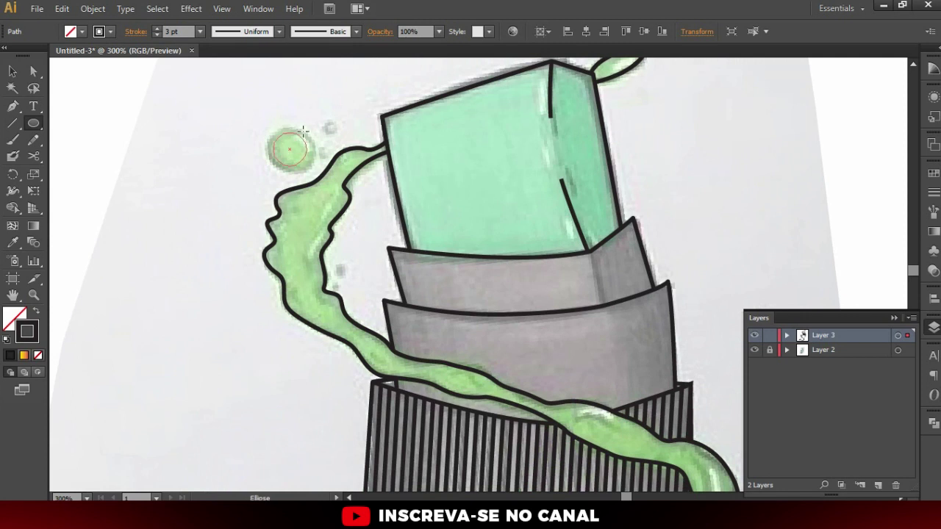
pyautogui.scroll(1, 341, 122)
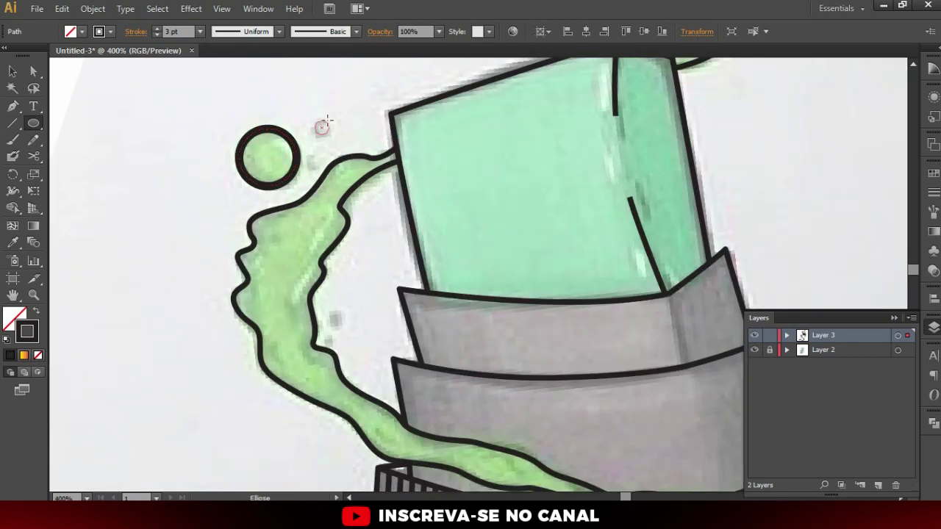
pyautogui.moveTo(321, 128); pyautogui.dragTo(332, 118)
pyautogui.moveTo(340, 308); pyautogui.dragTo(342, 312)
pyautogui.press('v')
pyautogui.scroll(-4, 338, 317)
pyautogui.scroll(-3, 410, 233)
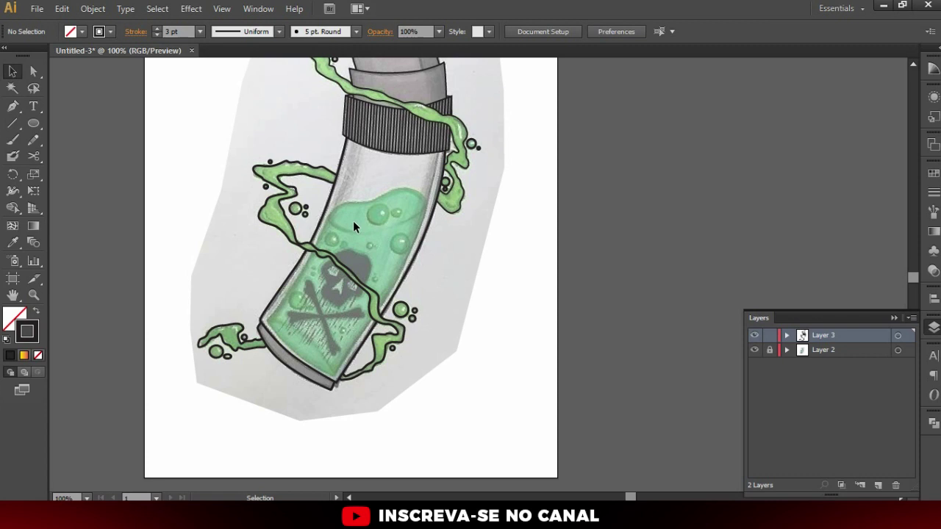
# Check the traced artwork by selecting all and toggling the coloured sketch layer
pyautogui.scroll(1, 358, 231)
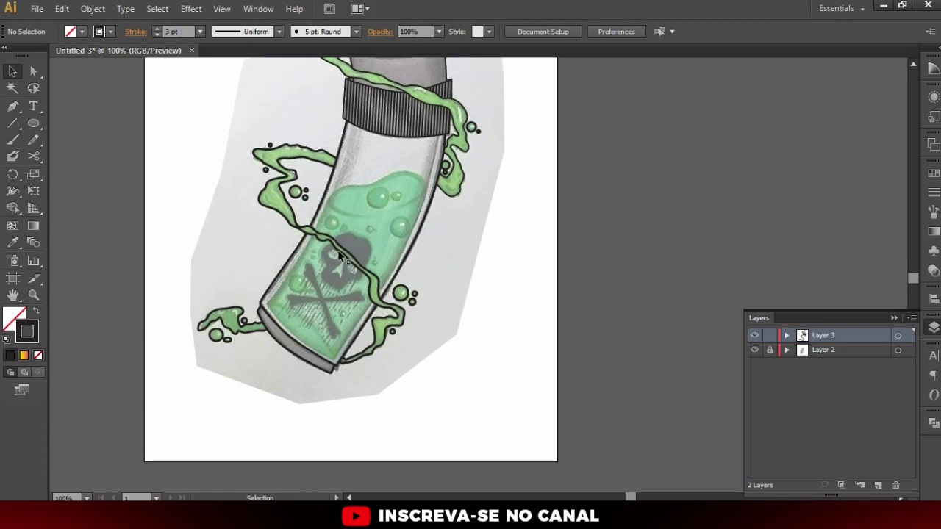
pyautogui.hotkey('ctrl', 'a')
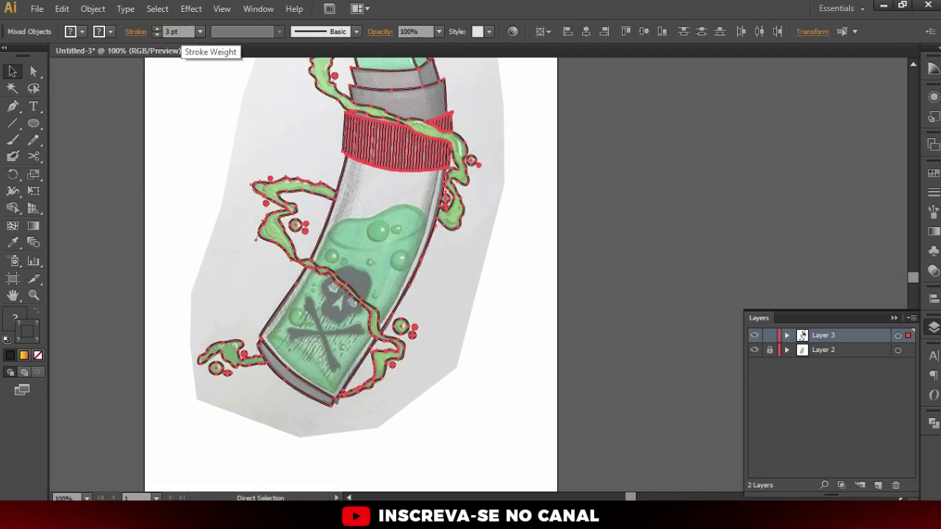
pyautogui.click(13, 71)
pyautogui.click(133, 146)
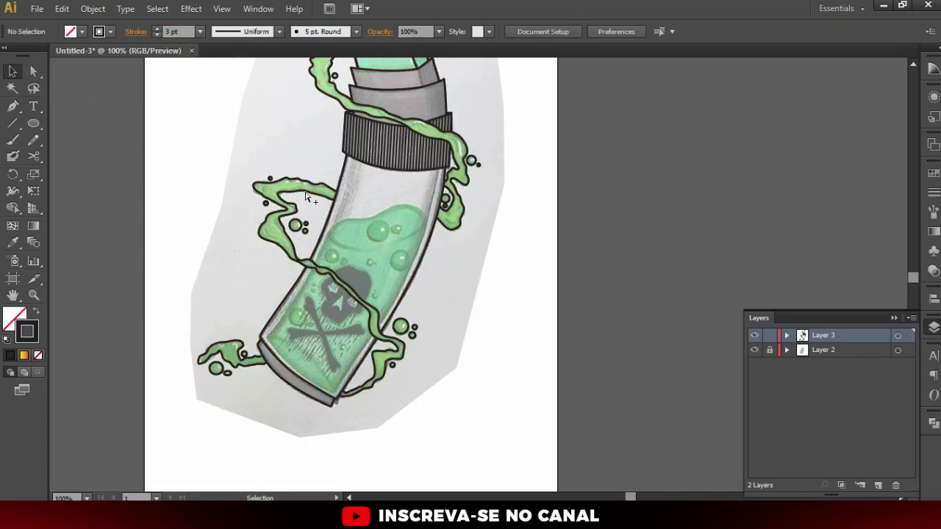
pyautogui.scroll(-1, 348, 226)
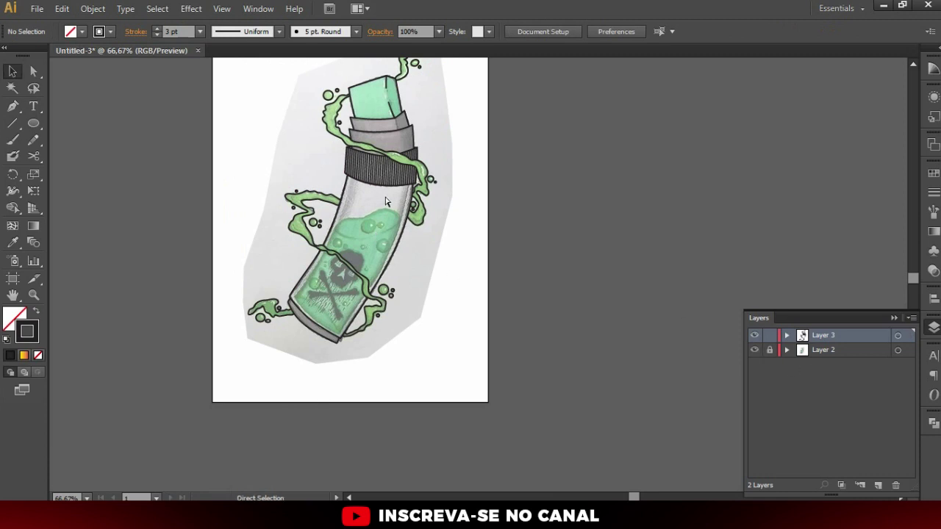
pyautogui.hotkey('ctrl', 'a')
pyautogui.scroll(2, 244, 84)
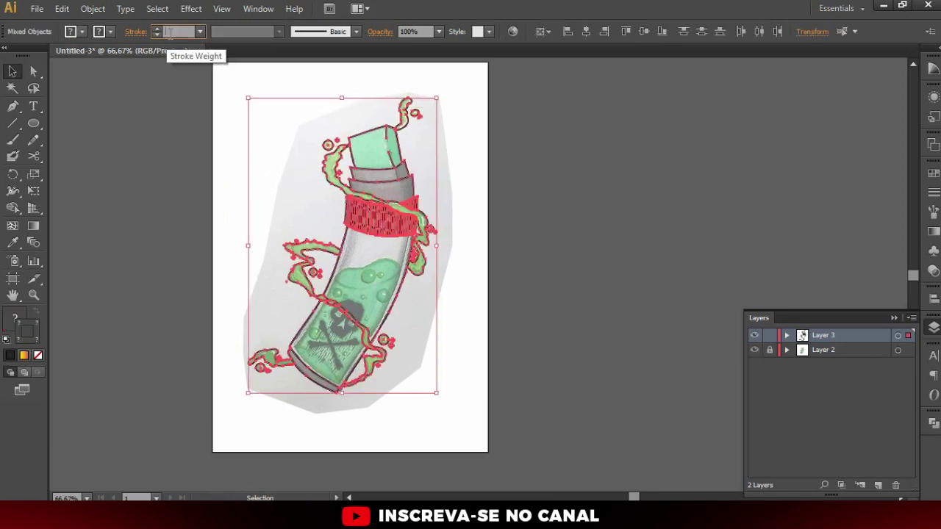
pyautogui.click(573, 241)
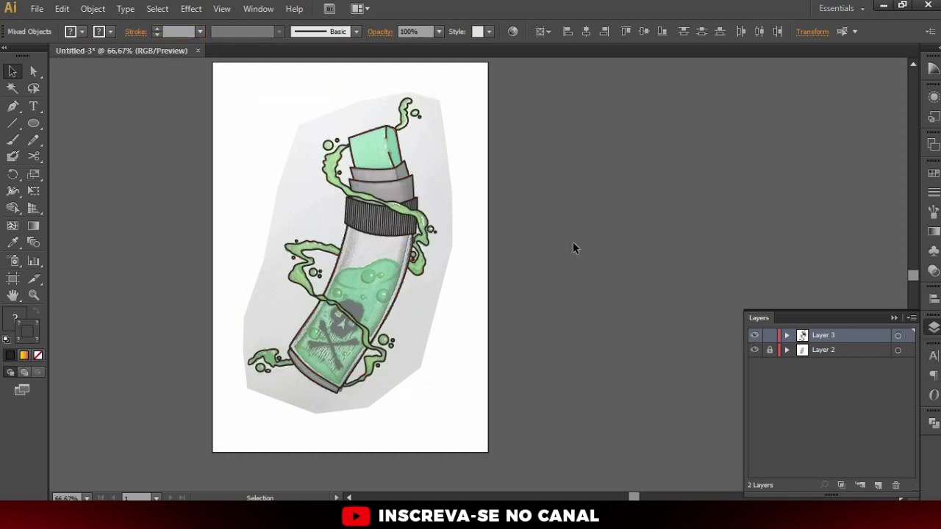
pyautogui.hotkey('ctrl', '1')
pyautogui.click(755, 352)
pyautogui.hotkey('ctrl', '-')
pyautogui.hotkey('ctrl', '-')
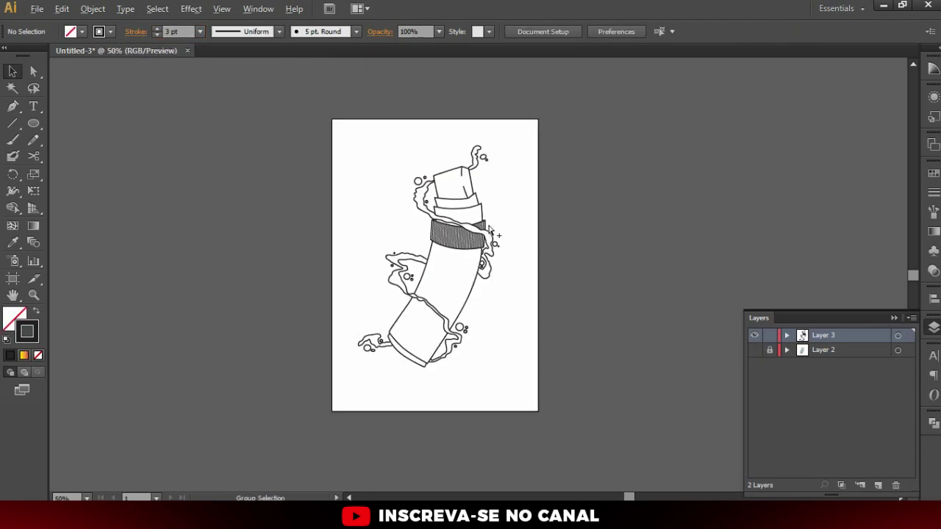
pyautogui.hotkey('ctrl', '+')
pyautogui.click(754, 350)
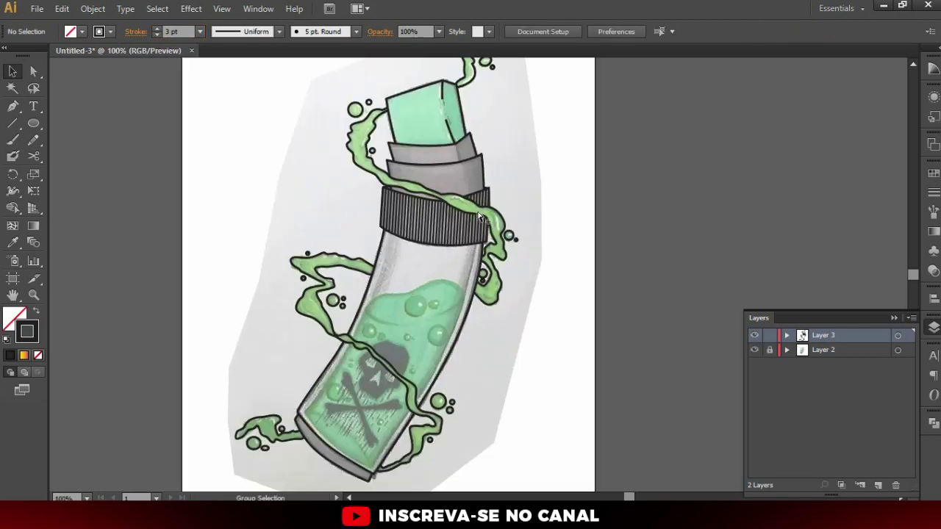
pyautogui.hotkey('ctrl', '1')
# Taper the teal block's inner highlight strokes to narrow points with the Width tool
pyautogui.hotkey('shift', 'w')
pyautogui.scroll(3, 389, 171)
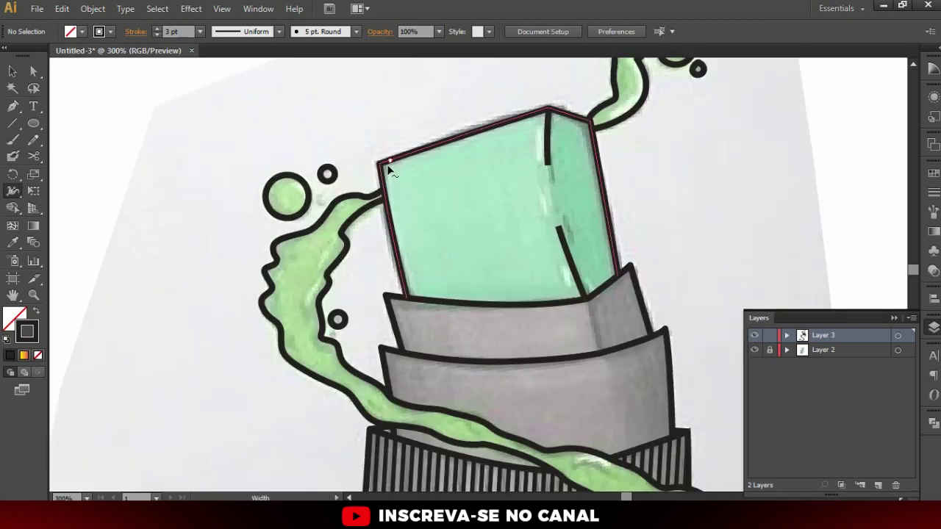
pyautogui.scroll(1, 383, 168)
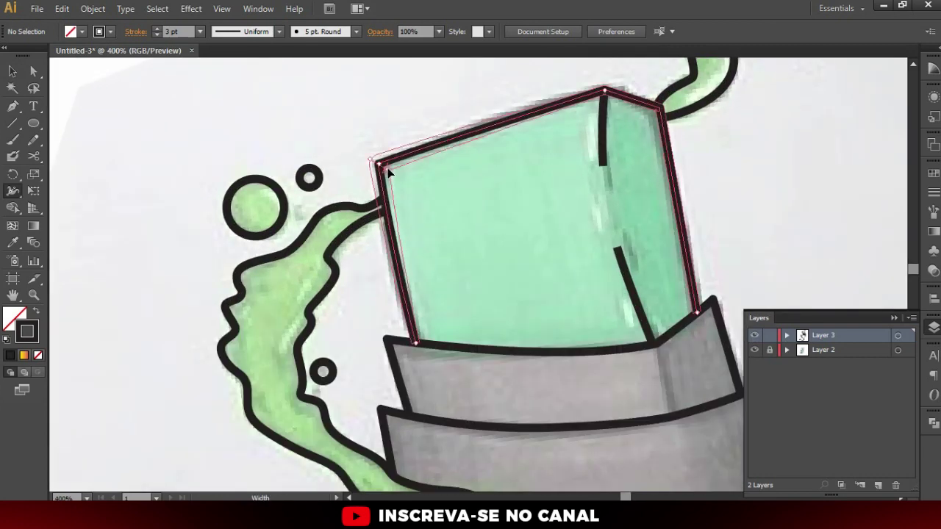
pyautogui.scroll(1, 661, 109)
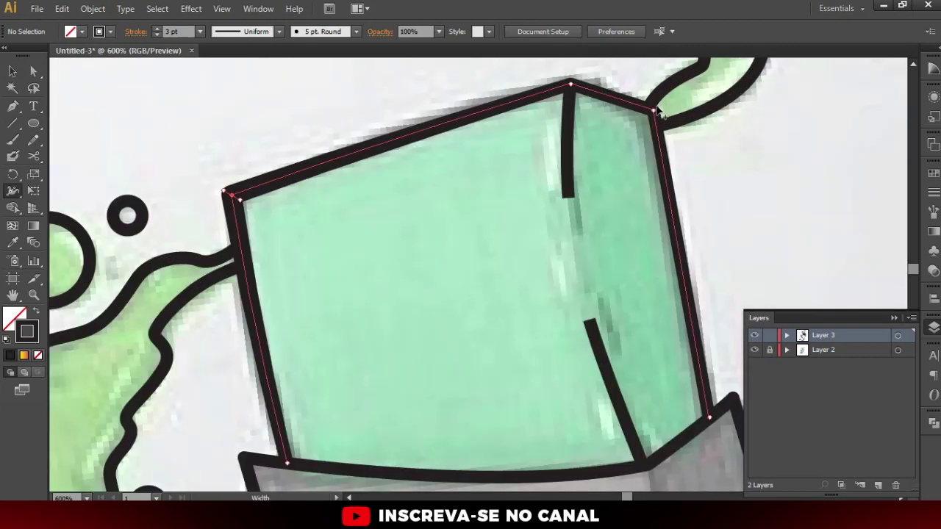
pyautogui.moveTo(561, 197); pyautogui.dragTo(569, 197)
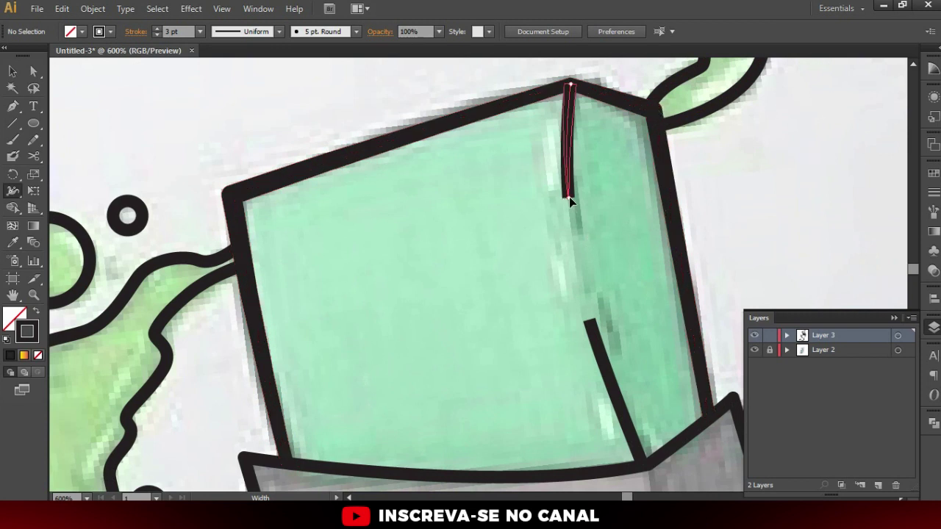
pyautogui.moveTo(597, 323); pyautogui.dragTo(593, 328)
pyautogui.moveTo(211, 465); pyautogui.dragTo(228, 346)
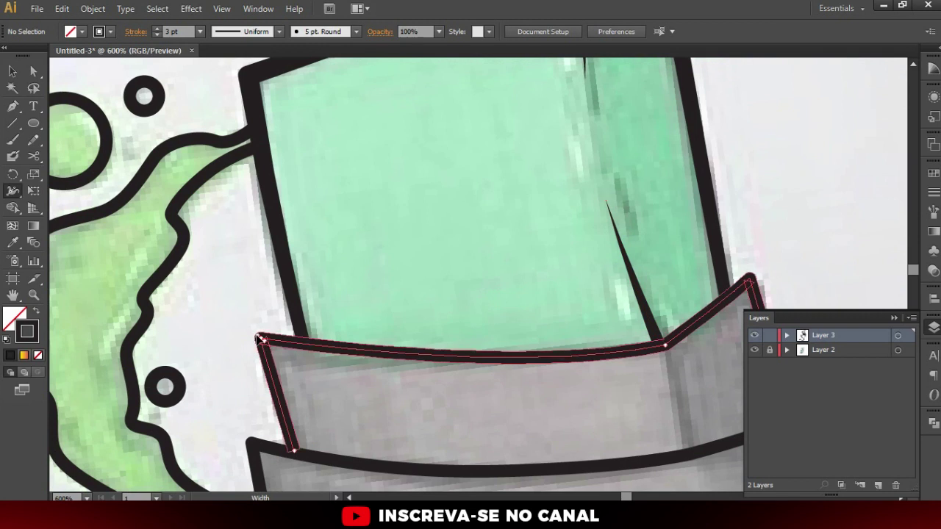
pyautogui.moveTo(758, 285); pyautogui.dragTo(761, 282)
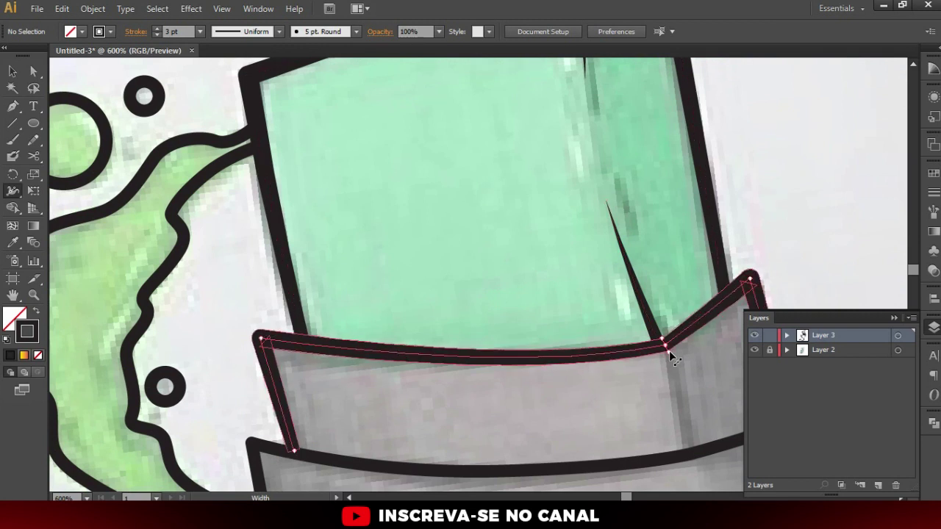
# With the Pen tool, check the end anchor of the existing divider line
pyautogui.scroll(-2, 487, 287)
pyautogui.scroll(1, 617, 397)
pyautogui.scroll(1, 617, 396)
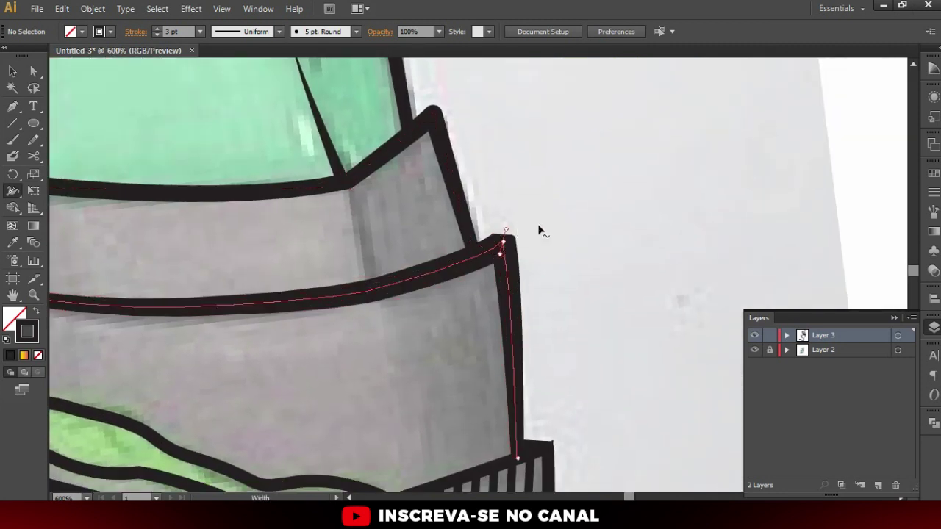
pyautogui.press('v')
pyautogui.press('p')
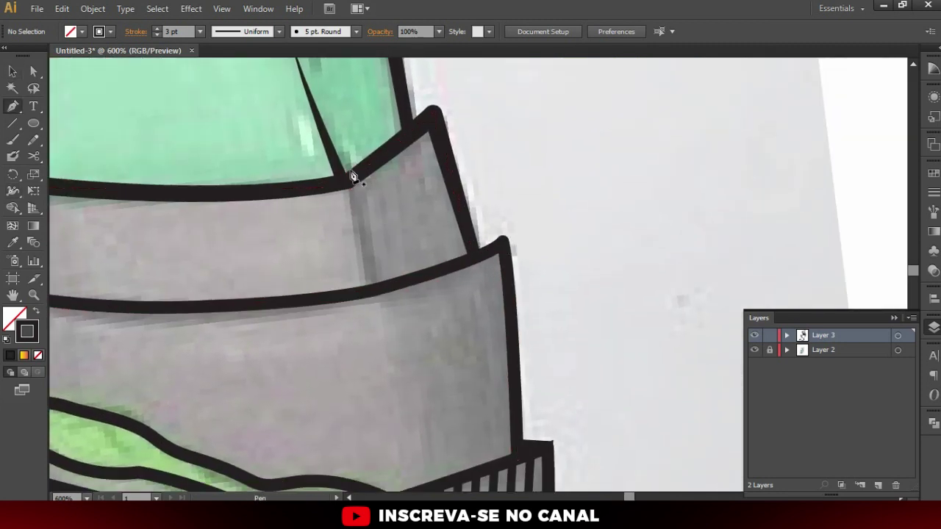
pyautogui.click(349, 192)
# Draw a two-point edge line across the grey band below the teal block
pyautogui.press('a')
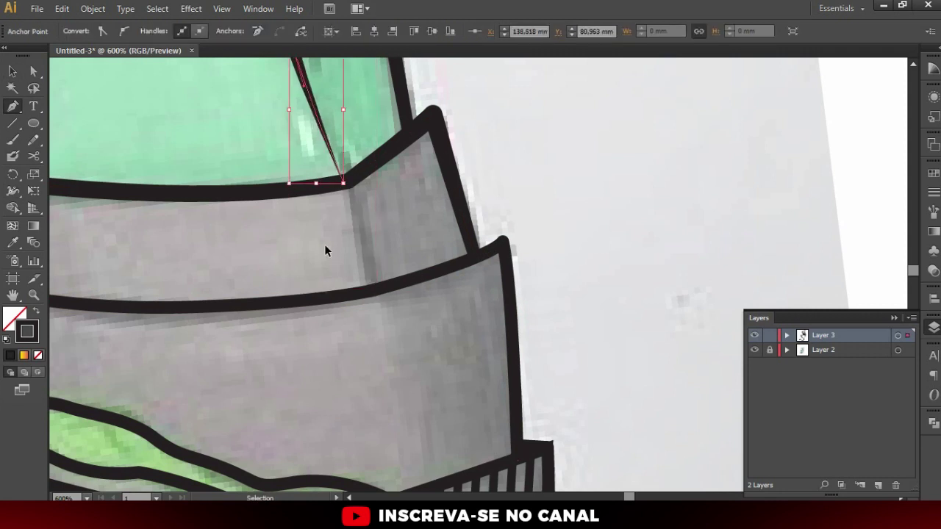
pyautogui.click(326, 248)
pyautogui.hotkey('ctrl', 'z')
pyautogui.click(326, 249)
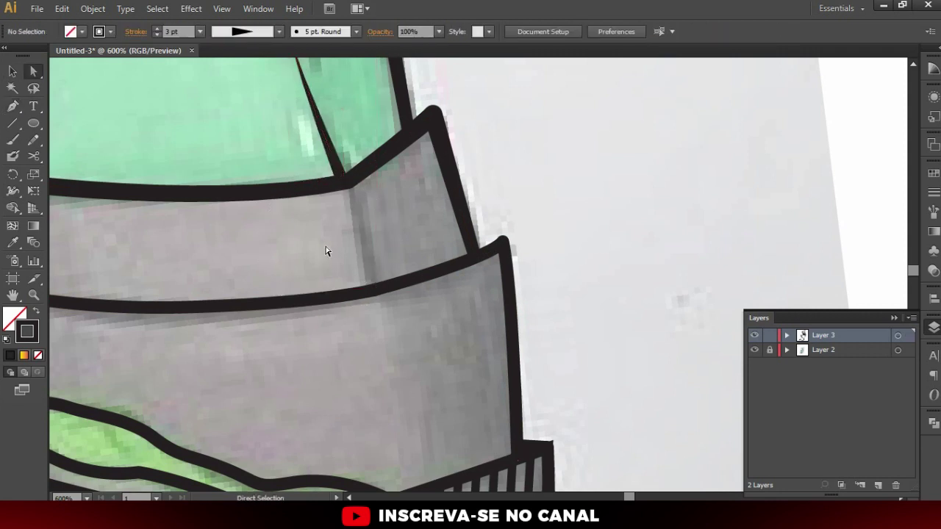
pyautogui.press('p')
pyautogui.click(375, 291)
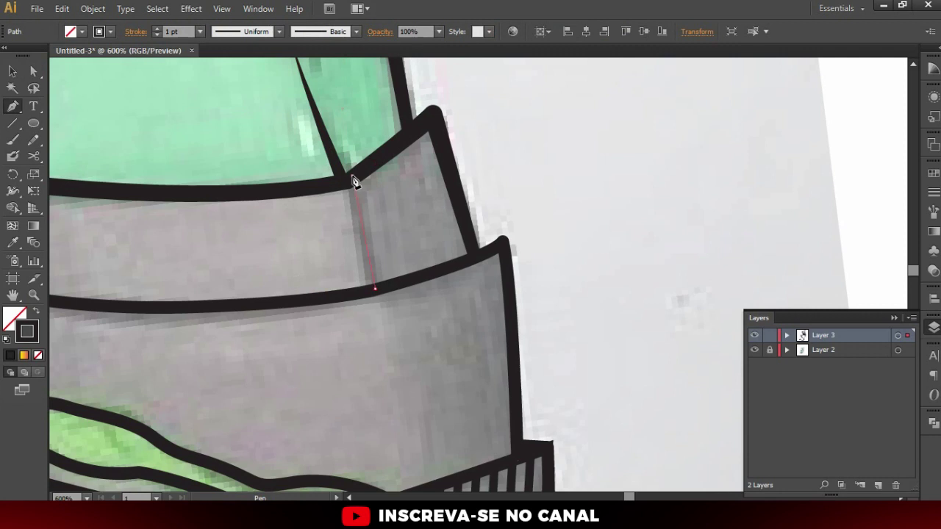
pyautogui.click(353, 181)
pyautogui.press('ctrl')
# Set the new divider line's stroke weight to 3 pt and deselect it
pyautogui.press('v')
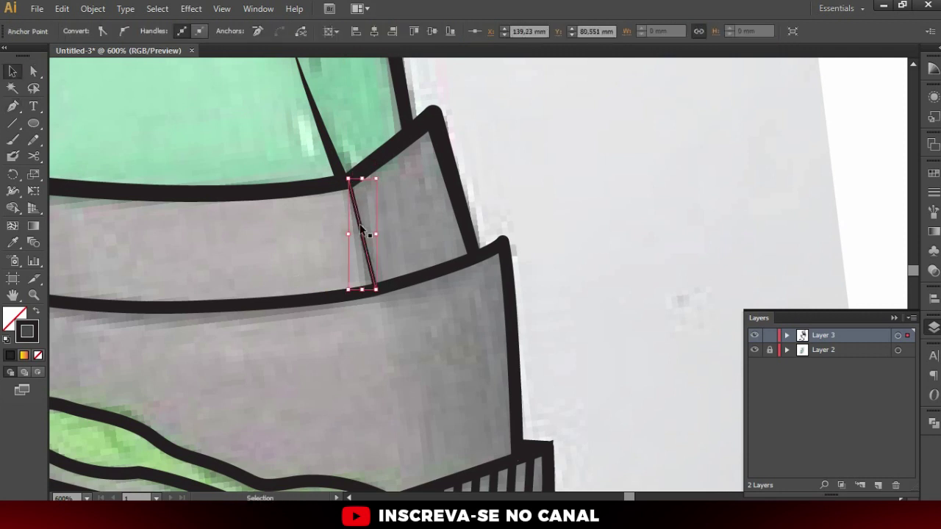
pyautogui.press('Up')
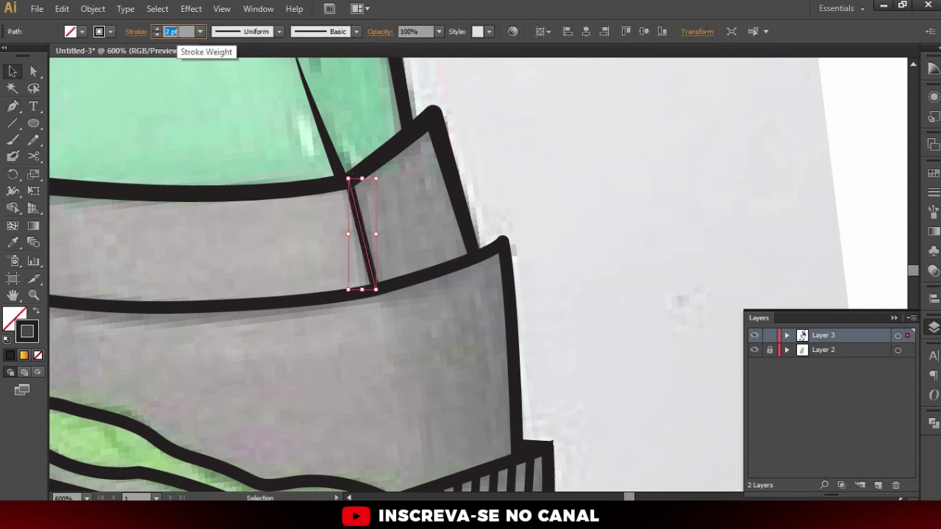
pyautogui.click(156, 28)
pyautogui.click(502, 193)
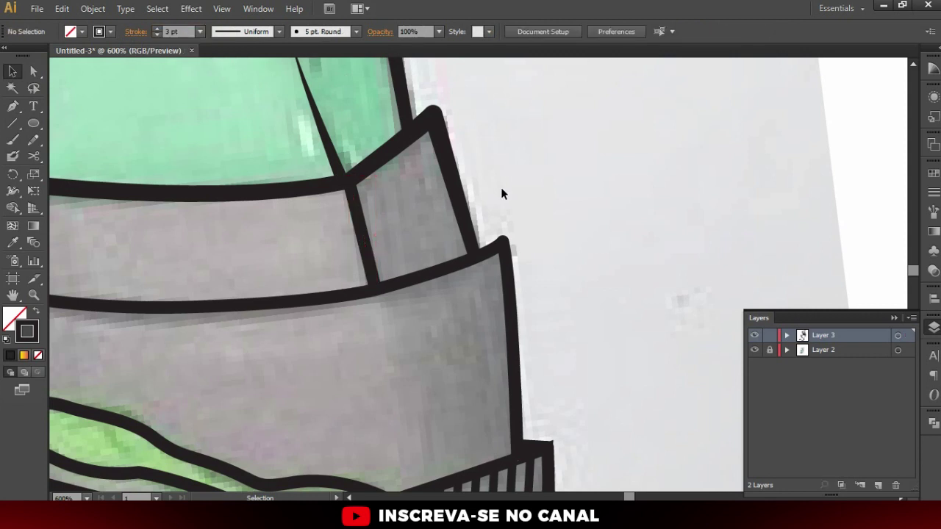
pyautogui.scroll(-1, 502, 202)
# Select the lower grey band's outline and navigate around it with the Width tool active
pyautogui.press('a')
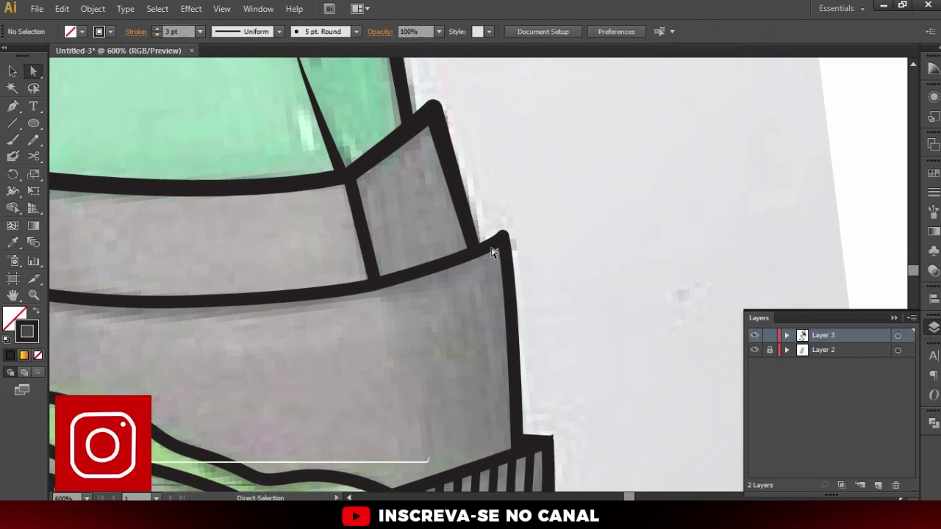
pyautogui.click(495, 252)
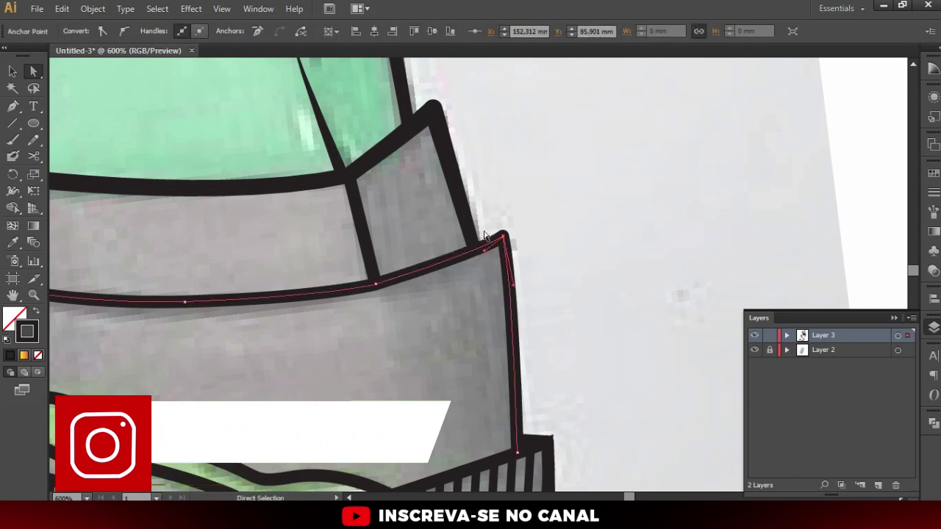
pyautogui.hotkey('shift', 'w')
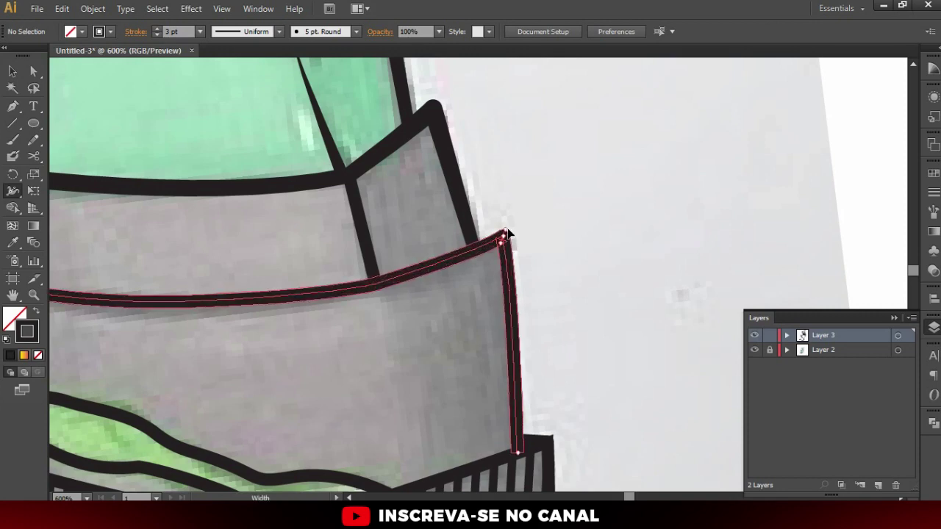
pyautogui.scroll(-1, 506, 234)
pyautogui.scroll(-2, 500, 221)
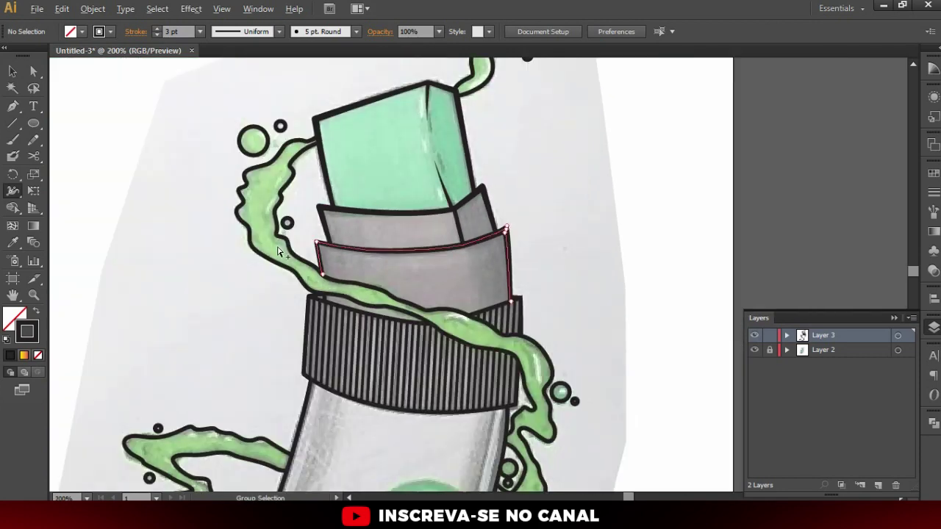
pyautogui.scroll(1, 312, 247)
pyautogui.scroll(3, 313, 247)
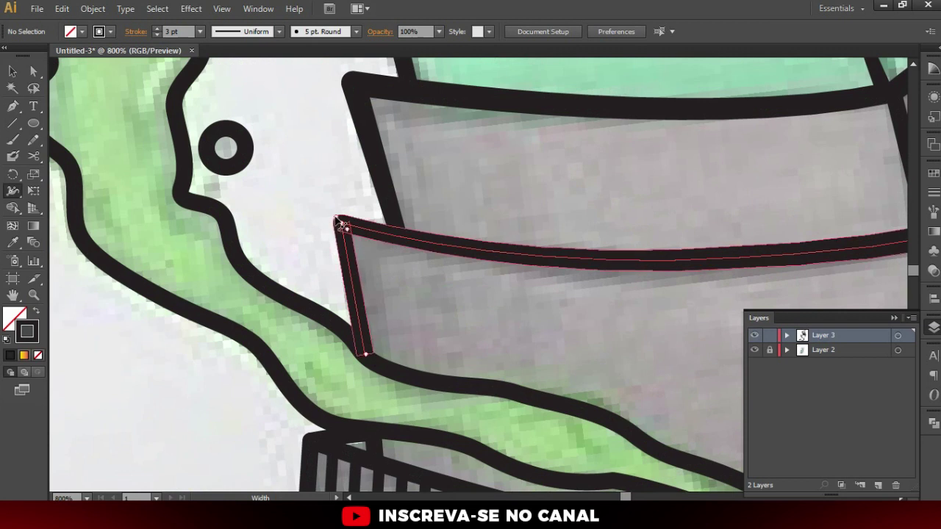
pyautogui.scroll(-3, 346, 222)
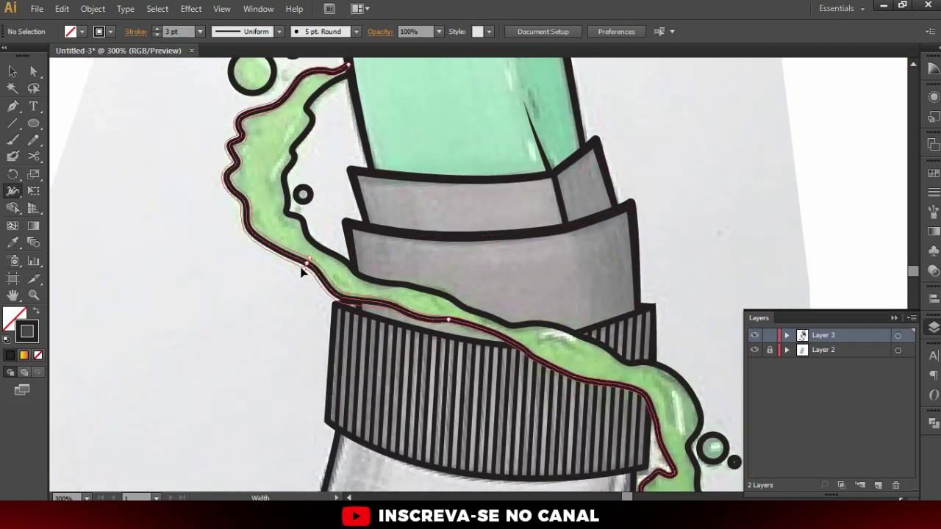
pyautogui.scroll(-2, 298, 261)
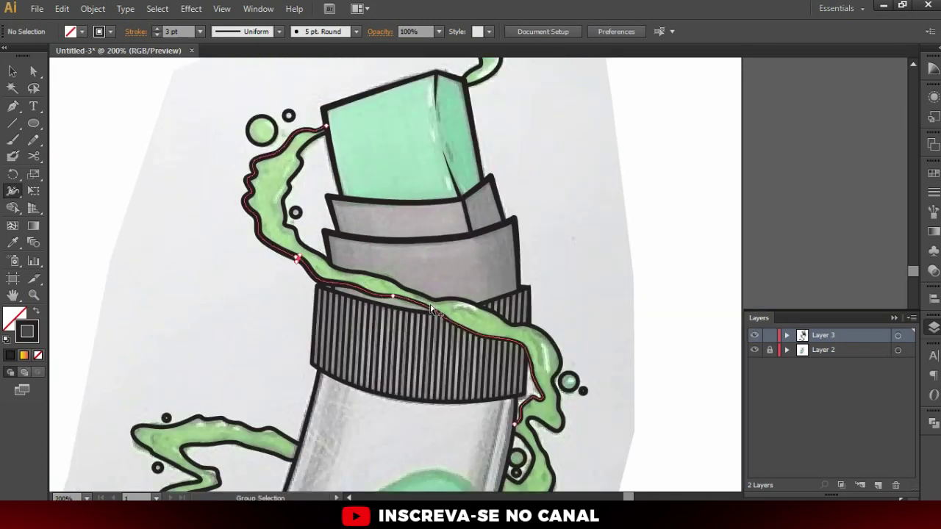
pyautogui.scroll(2, 528, 360)
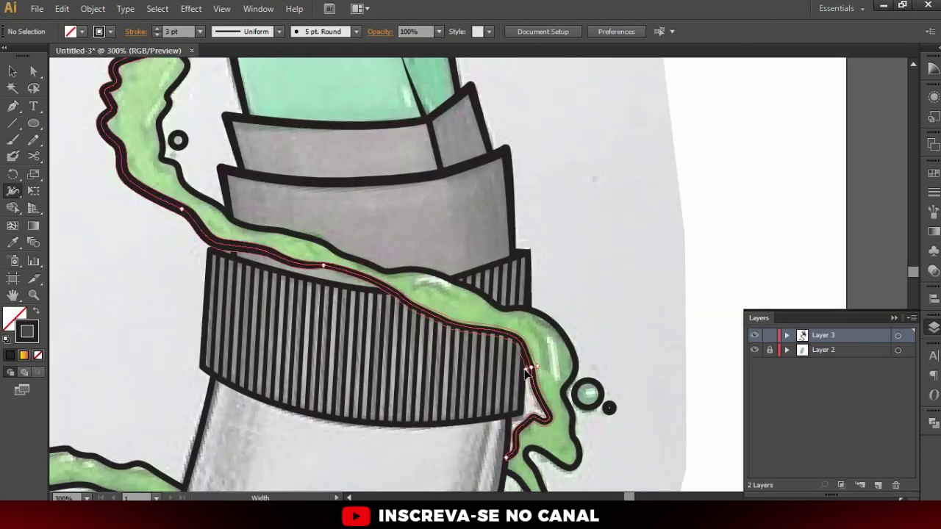
pyautogui.scroll(-2, 529, 373)
pyautogui.scroll(2, 551, 314)
# Widen the top slime splash outline with a width point on its lower curve
pyautogui.scroll(-3, 553, 316)
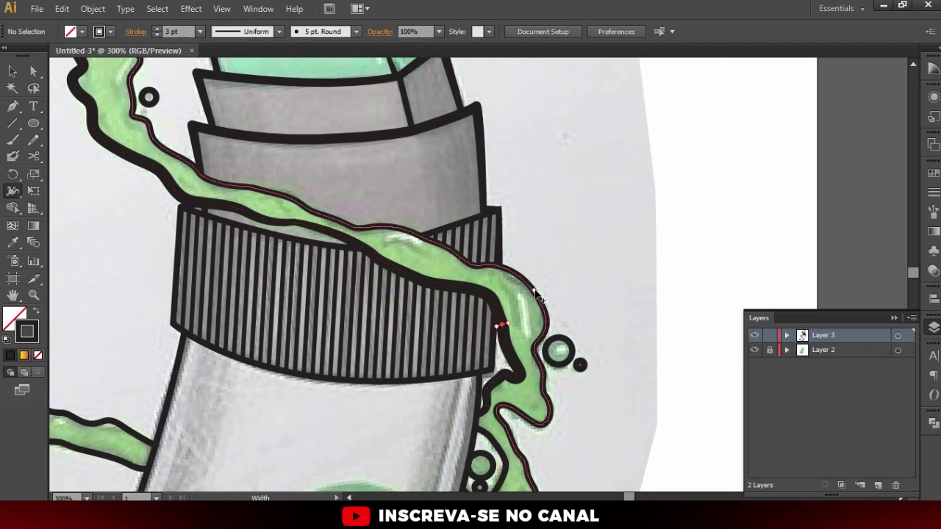
pyautogui.scroll(1, 563, 315)
pyautogui.scroll(-2, 564, 315)
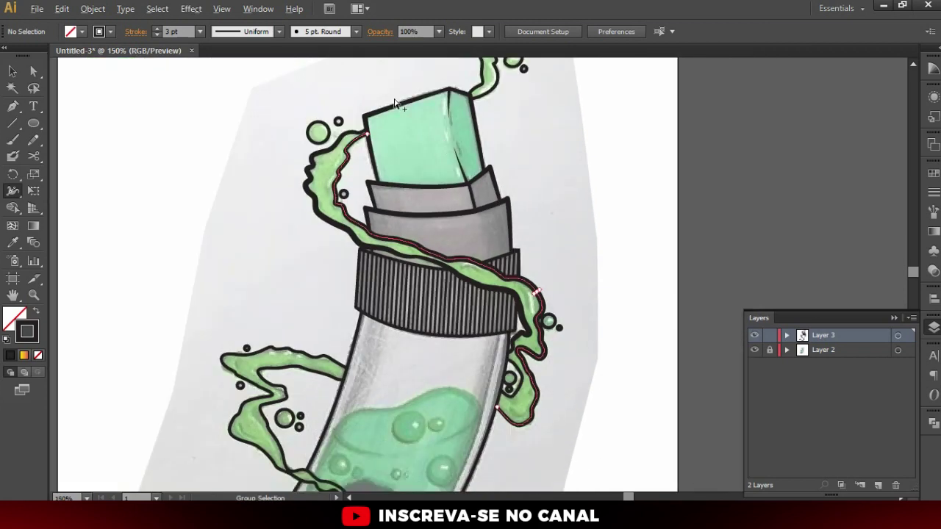
pyautogui.scroll(2, 495, 116)
pyautogui.scroll(3, 494, 115)
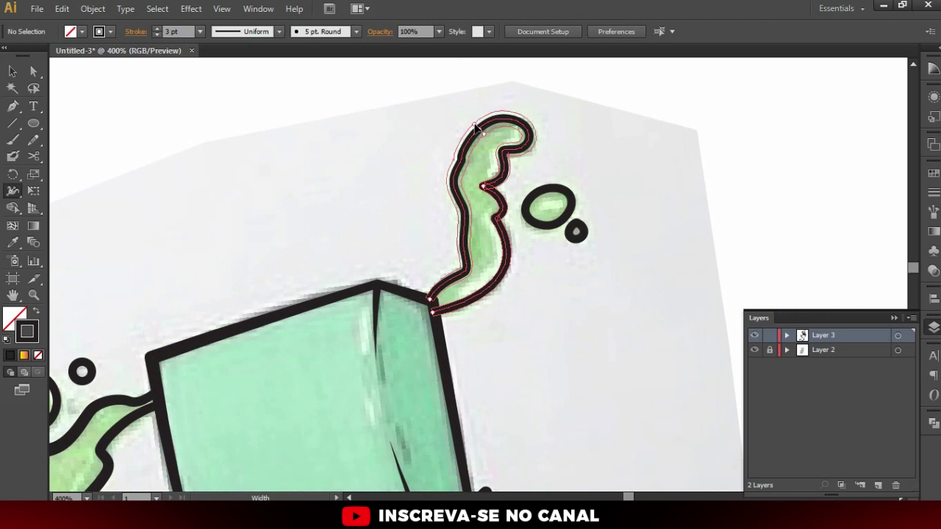
pyautogui.scroll(1, 503, 242)
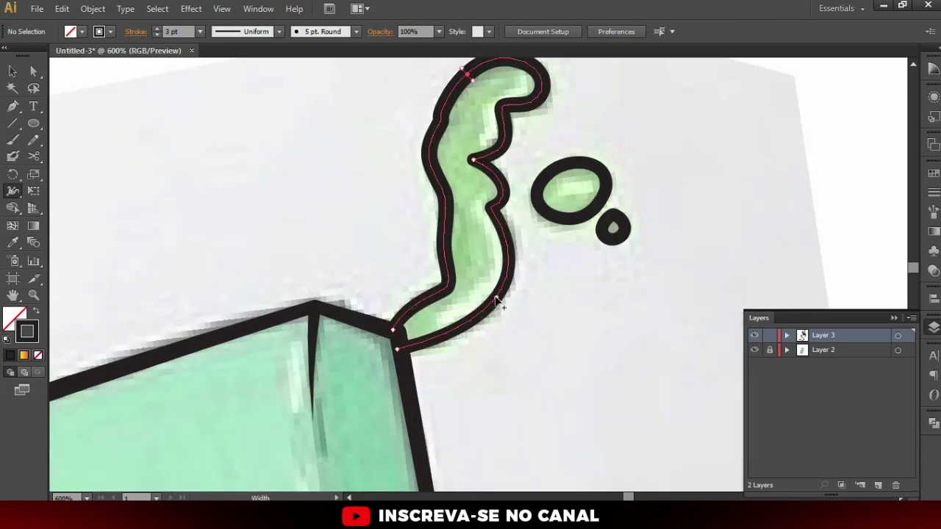
pyautogui.moveTo(498, 298); pyautogui.dragTo(502, 308)
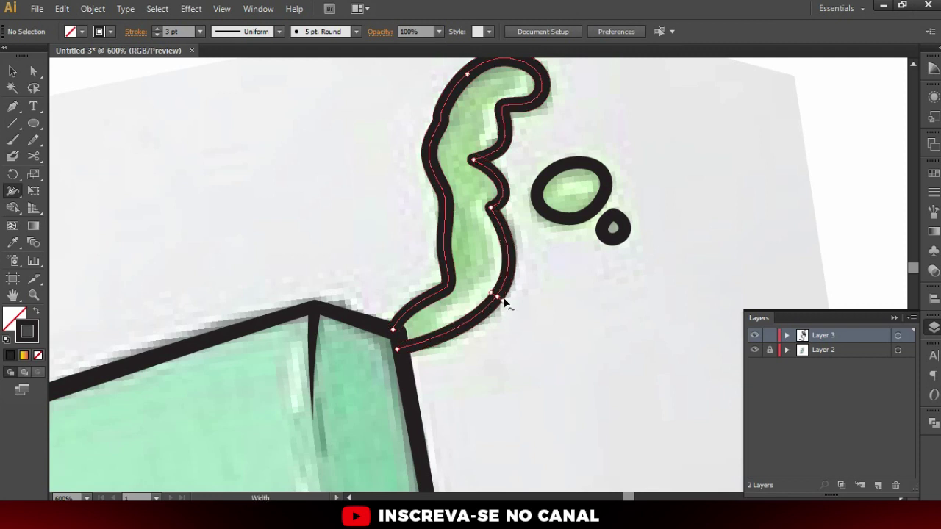
# Hide the coloured reference sketch to preview the black line art alone
pyautogui.press('v')
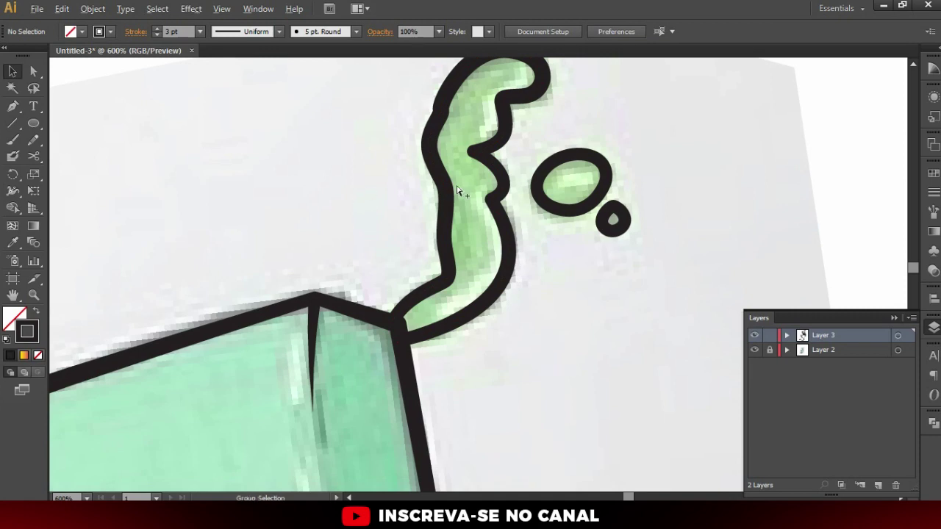
pyautogui.scroll(-3, 514, 286)
pyautogui.scroll(-1, 625, 316)
pyautogui.click(754, 350)
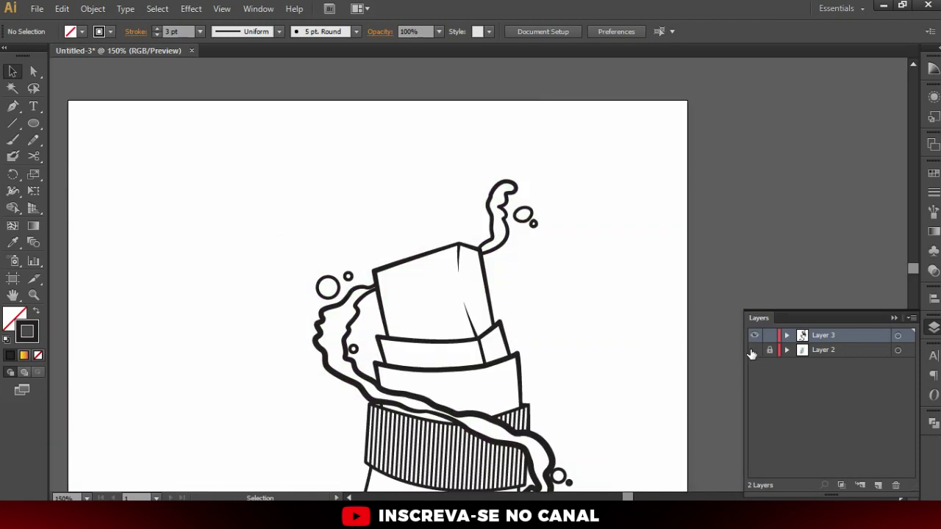
# Show the coloured reference sketch layer again
pyautogui.scroll(-2, 617, 280)
pyautogui.scroll(-2, 516, 166)
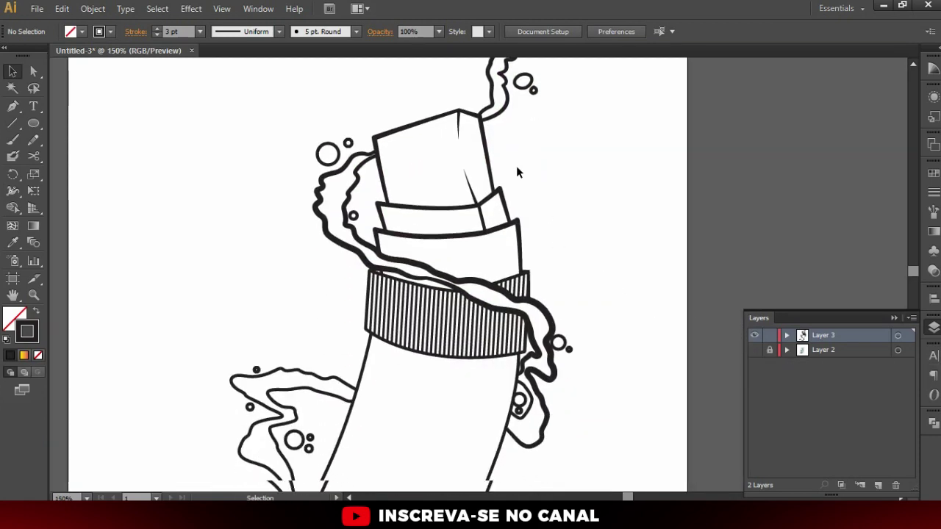
pyautogui.click(754, 350)
pyautogui.scroll(-5, 382, 294)
pyautogui.hscroll(-1, 382, 294)
# Widen the vial edge's top end just under the cap
pyautogui.hotkey('shift', 'w')
pyautogui.scroll(2, 414, 150)
pyautogui.scroll(1, 433, 137)
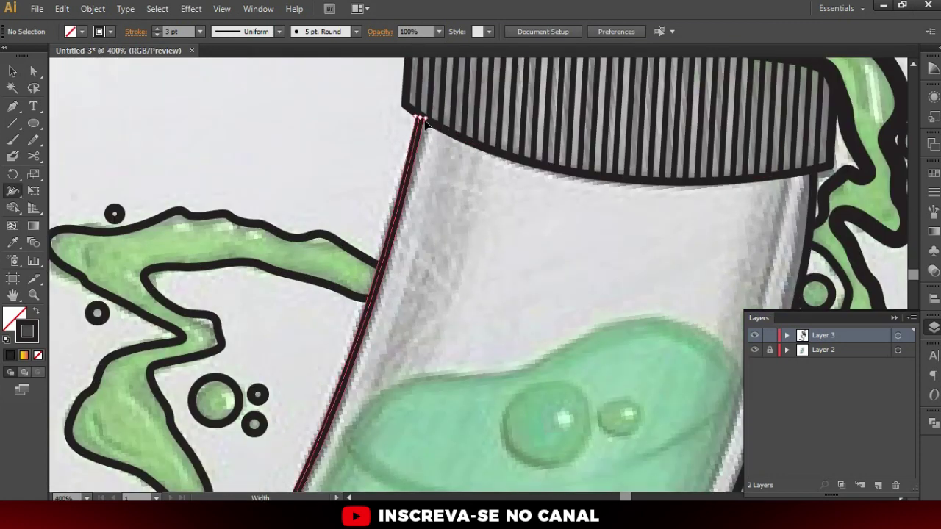
pyautogui.scroll(-3, 425, 122)
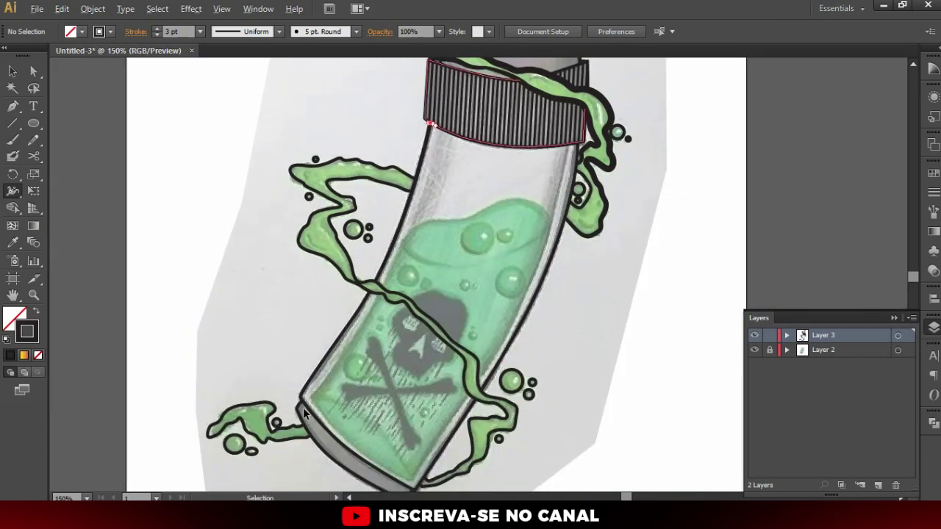
pyautogui.scroll(2, 309, 415)
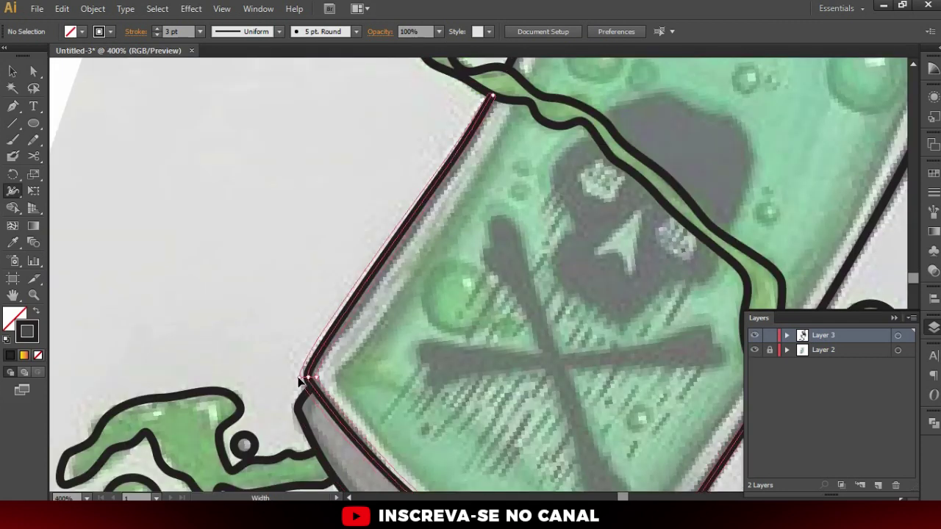
pyautogui.scroll(-3, 264, 318)
pyautogui.scroll(2, 568, 136)
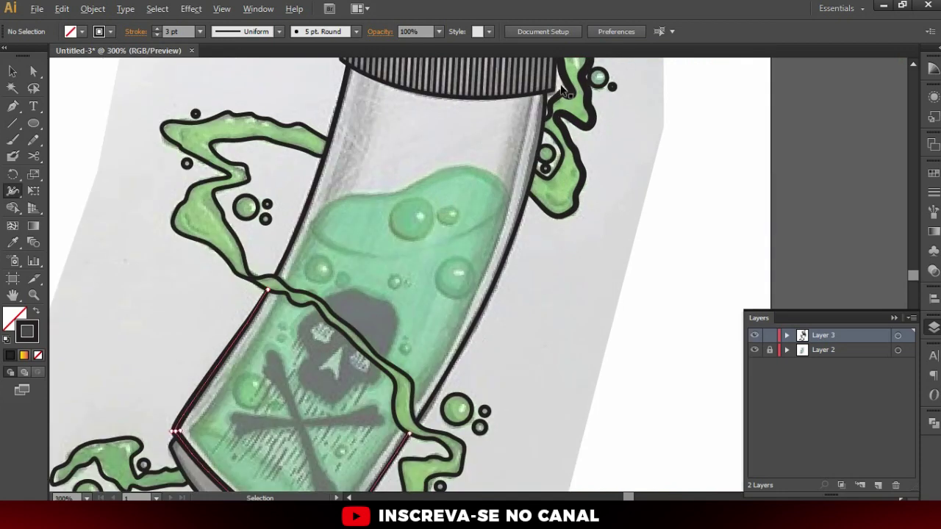
pyautogui.scroll(2, 537, 125)
pyautogui.scroll(1, 519, 116)
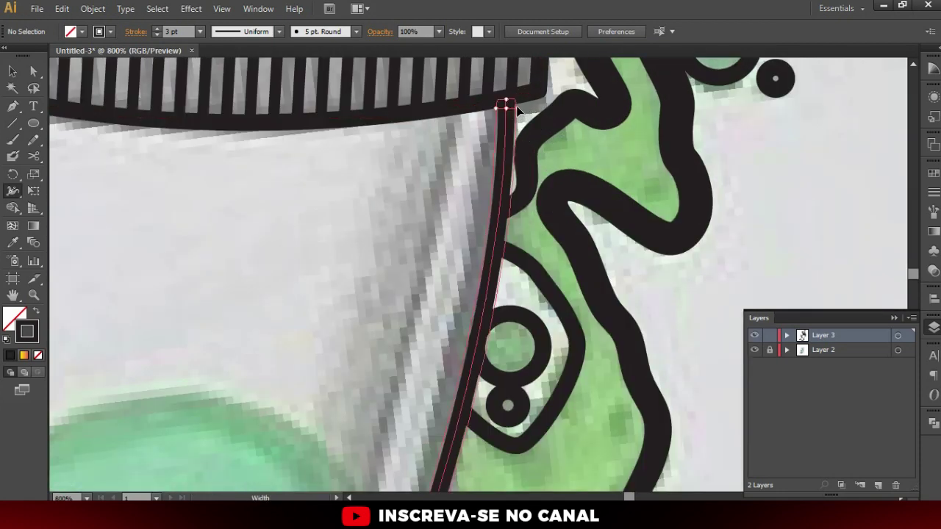
pyautogui.moveTo(510, 99); pyautogui.dragTo(521, 101)
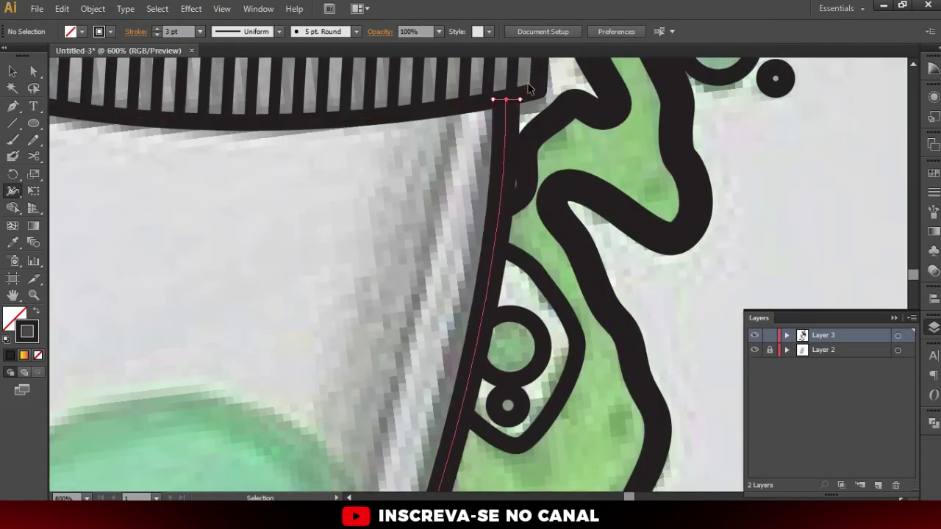
# Thicken the stroke of the vial's bottom edge
pyautogui.scroll(-3, 520, 101)
pyautogui.scroll(-1, 561, 107)
pyautogui.scroll(-1, 409, 368)
pyautogui.scroll(3, 408, 366)
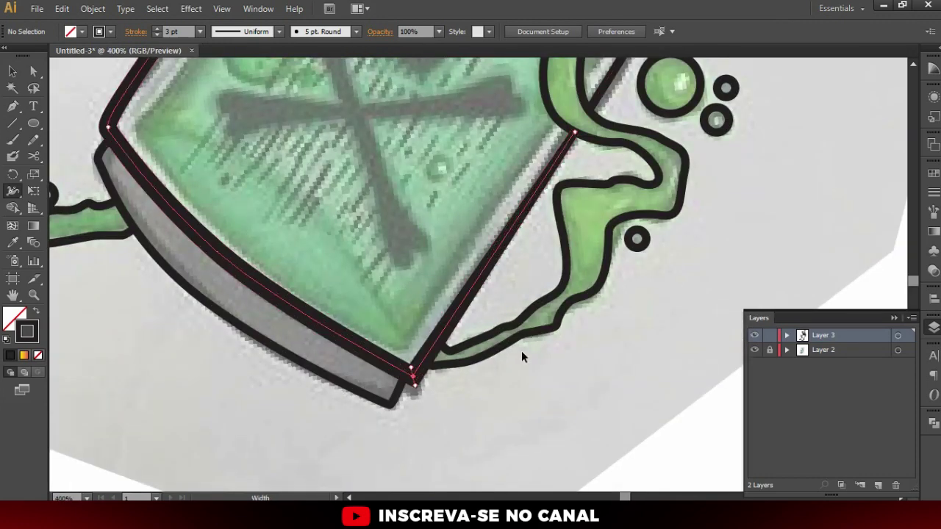
pyautogui.scroll(-2, 521, 351)
pyautogui.scroll(2, 333, 345)
pyautogui.moveTo(388, 309); pyautogui.dragTo(384, 313)
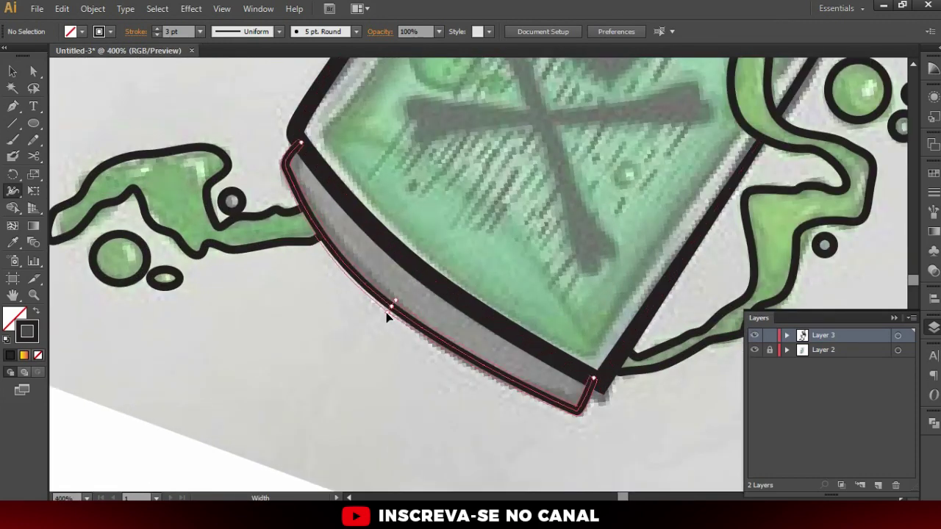
# Navigate over the vial's remaining strokes with the Width tool active
pyautogui.scroll(-2, 385, 313)
pyautogui.scroll(-1, 385, 312)
pyautogui.scroll(3, 481, 314)
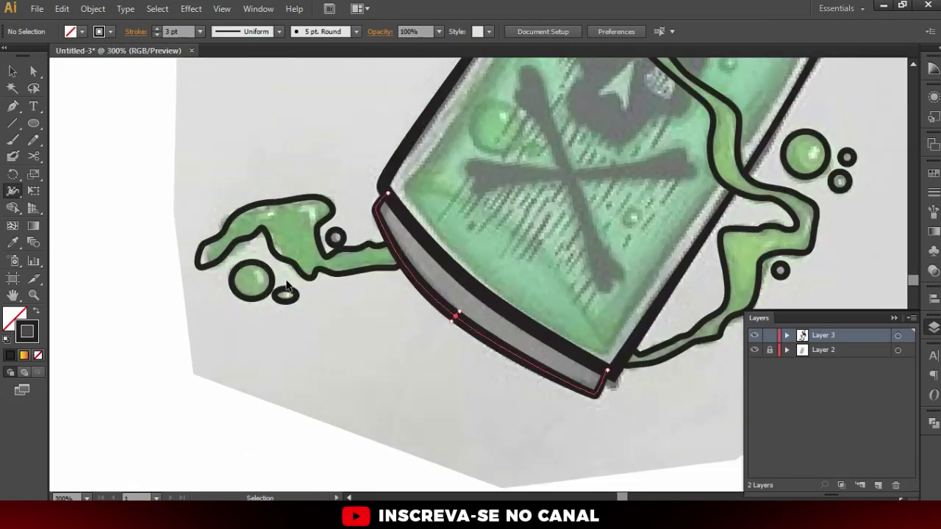
pyautogui.scroll(1, 412, 221)
pyautogui.scroll(-1, 226, 187)
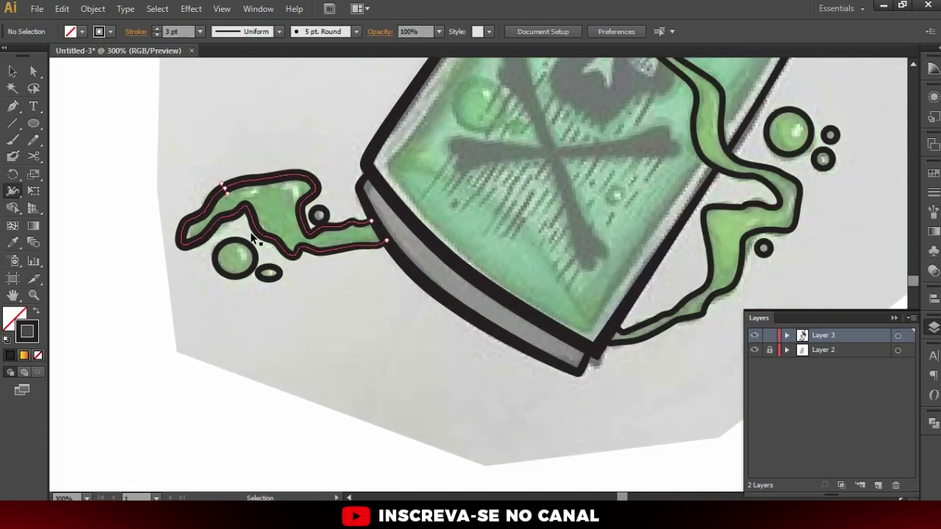
pyautogui.scroll(1, 780, 192)
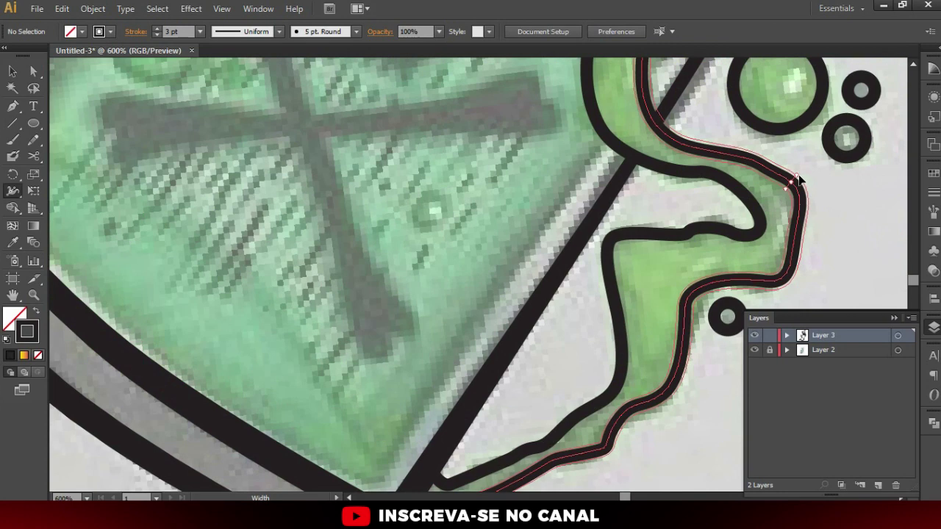
pyautogui.scroll(-4, 526, 194)
pyautogui.scroll(-1, 516, 147)
pyautogui.press('v')
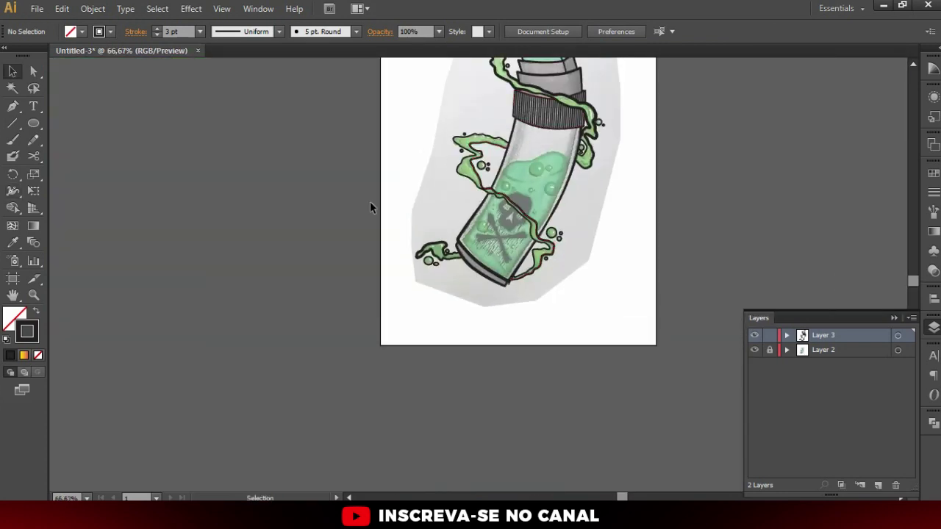
pyautogui.scroll(2, 474, 174)
pyautogui.hotkey('shift', 'w')
pyautogui.scroll(2, 420, 184)
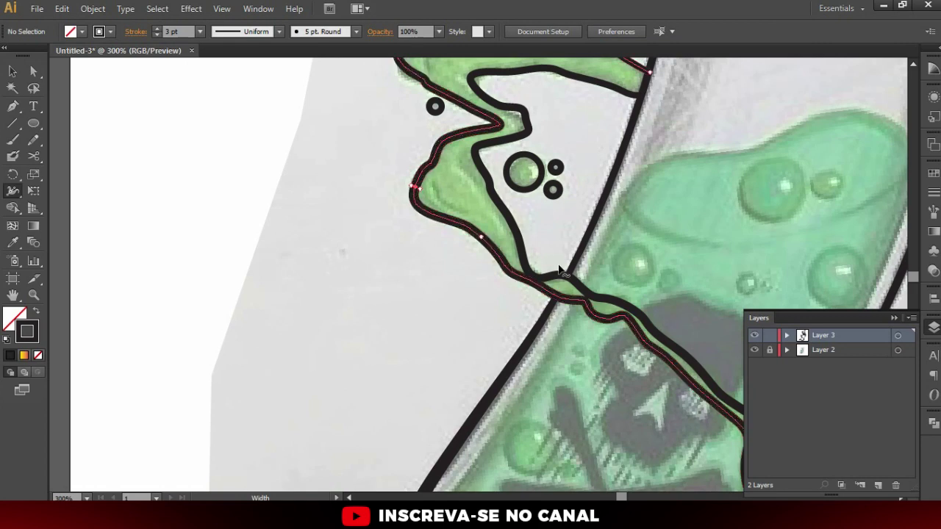
pyautogui.scroll(3, 576, 275)
pyautogui.scroll(1, 577, 275)
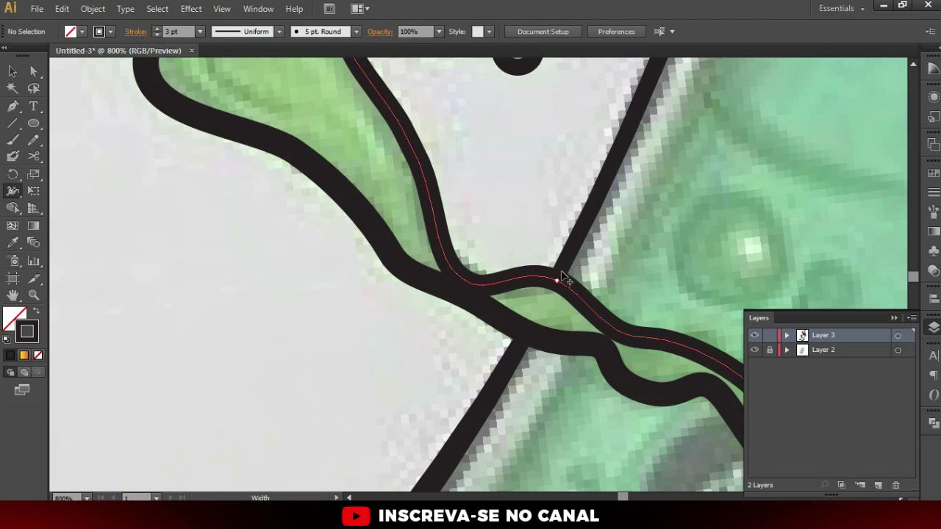
pyautogui.scroll(-4, 561, 276)
# Reshape the vial's straight edge line's width where it meets the slime outline
pyautogui.press('v')
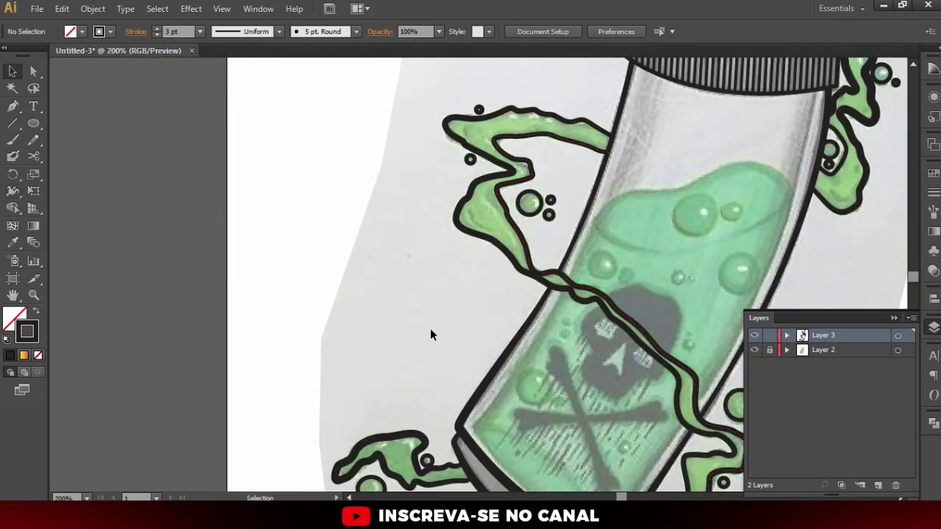
pyautogui.scroll(2, 553, 248)
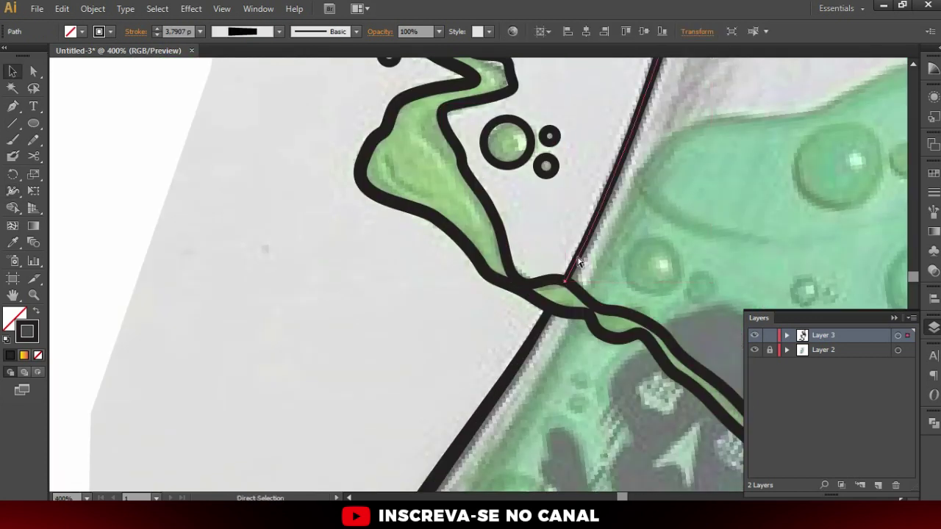
pyautogui.click(561, 218)
pyautogui.scroll(1, 573, 242)
pyautogui.hotkey('shift', 'w')
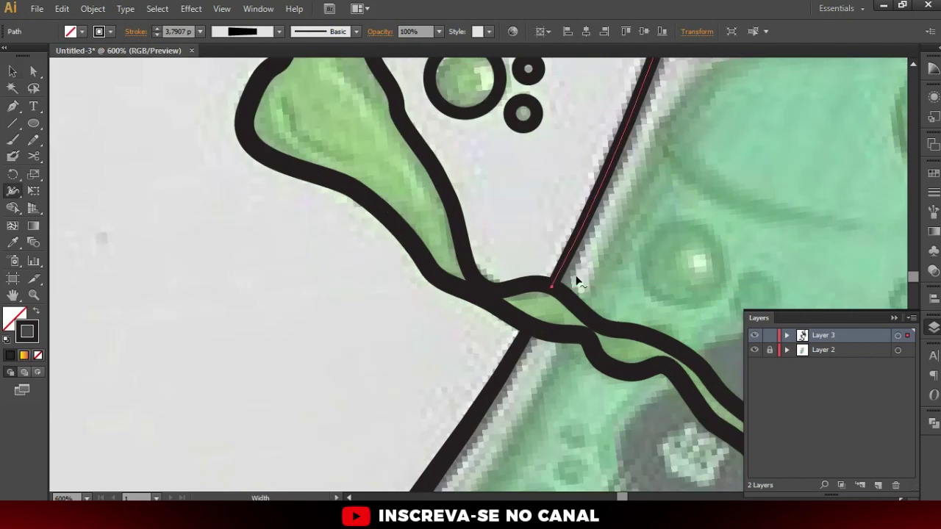
pyautogui.scroll(1, 576, 279)
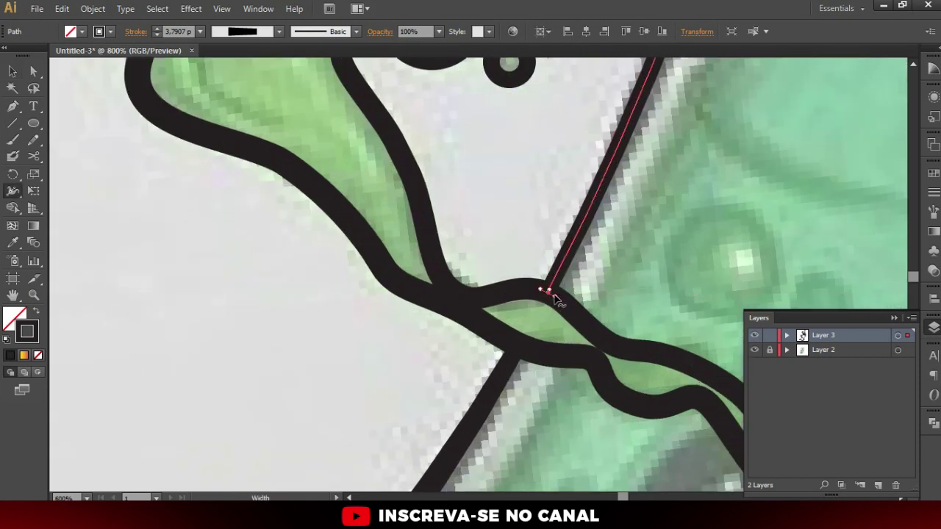
pyautogui.moveTo(550, 293); pyautogui.dragTo(547, 290)
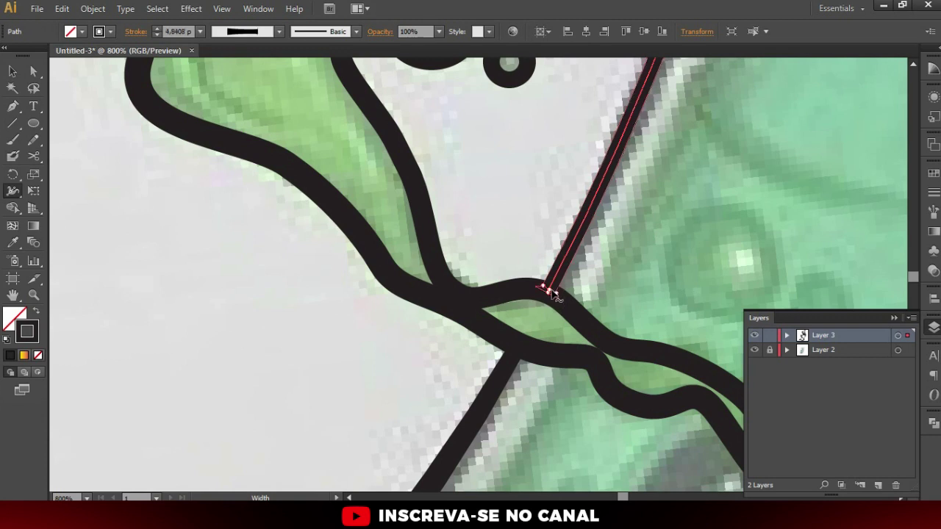
pyautogui.moveTo(563, 300); pyautogui.dragTo(559, 296)
pyautogui.press('v')
# Select the vial's lower diagonal outline, then deselect and zoom out to the whole bottle
pyautogui.scroll(-2, 565, 252)
pyautogui.scroll(2, 545, 282)
pyautogui.scroll(1, 527, 273)
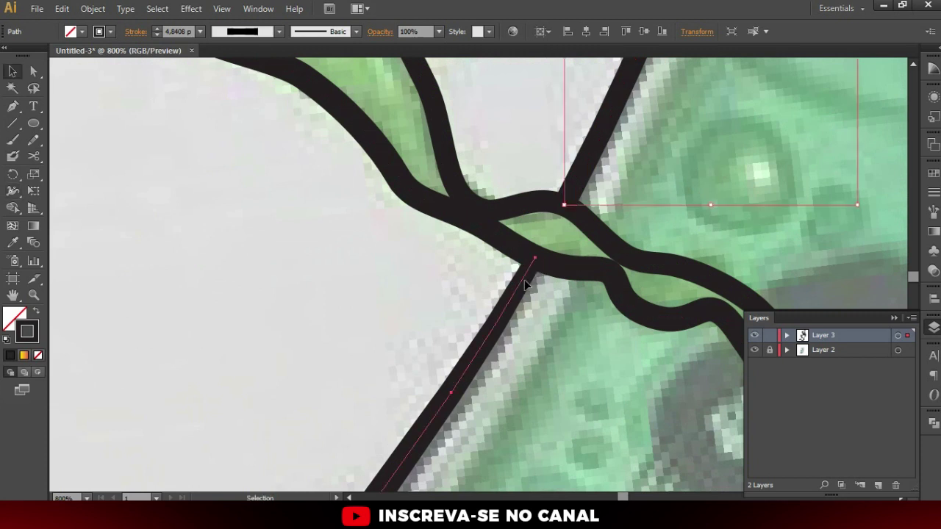
pyautogui.keyDown('ctrl'); pyautogui.click(525, 286); pyautogui.keyUp('ctrl')
pyautogui.hotkey('shift', 'w')
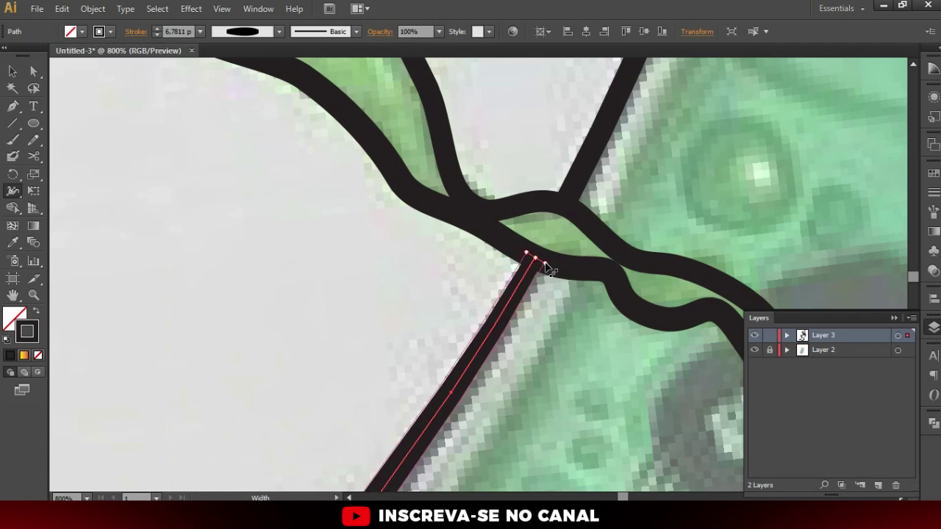
pyautogui.press('v')
pyautogui.hotkey('ctrl', 'shift', 'a')
pyautogui.hotkey('ctrl', '-')
pyautogui.hotkey('ctrl', '-')
pyautogui.hotkey('ctrl', '-')
pyautogui.hotkey('ctrl', '-')
pyautogui.hotkey('ctrl', '-')
pyautogui.hotkey('ctrl', '-')
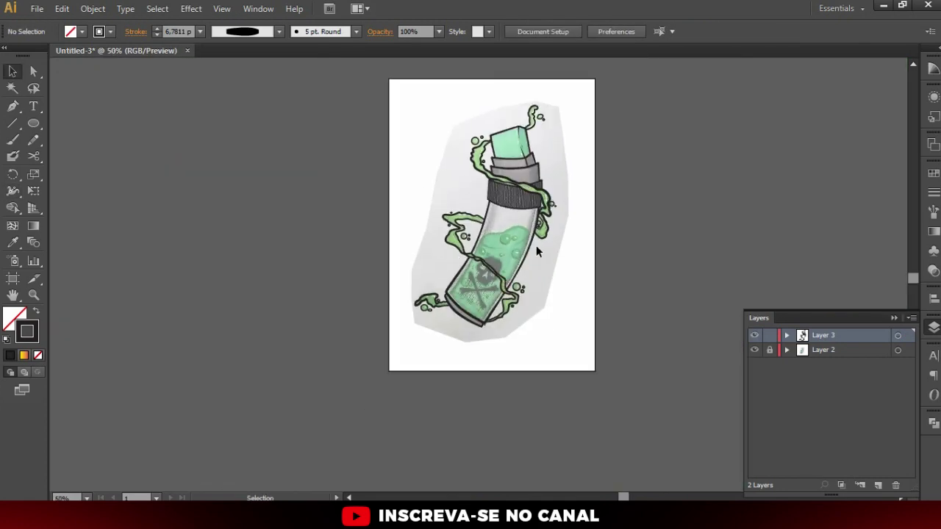
# Inspect the cap corners and move the top-right corner anchor to sharpen it
pyautogui.scroll(5, 531, 255)
pyautogui.hotkey('shift', 'w')
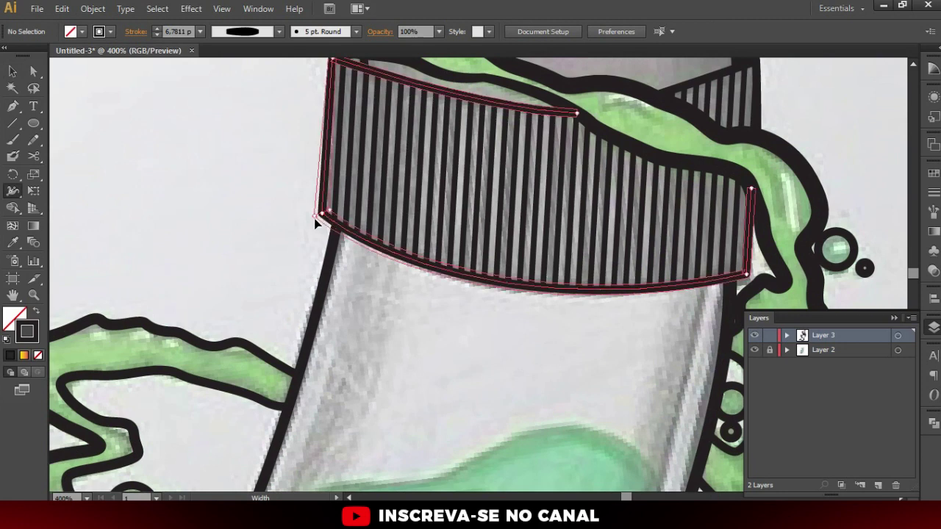
pyautogui.scroll(-1, 315, 246)
pyautogui.scroll(1, 641, 270)
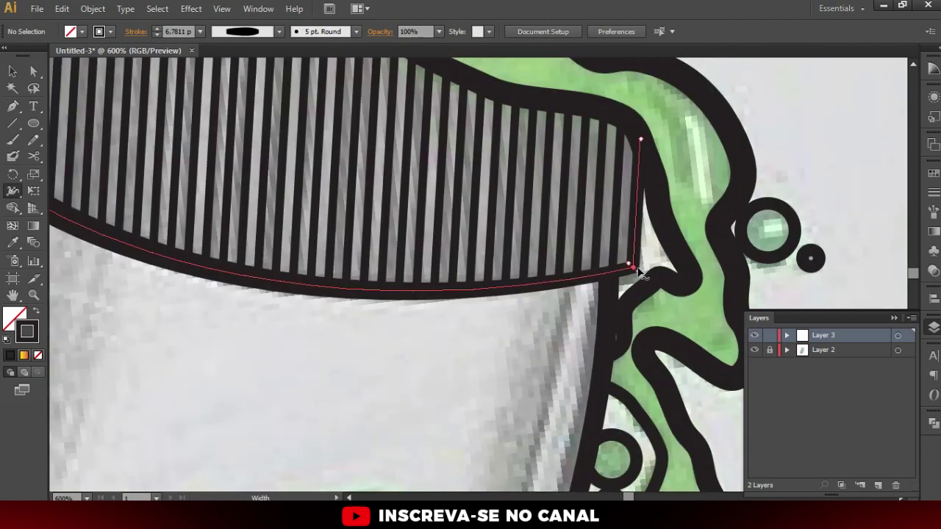
pyautogui.scroll(-1, 642, 276)
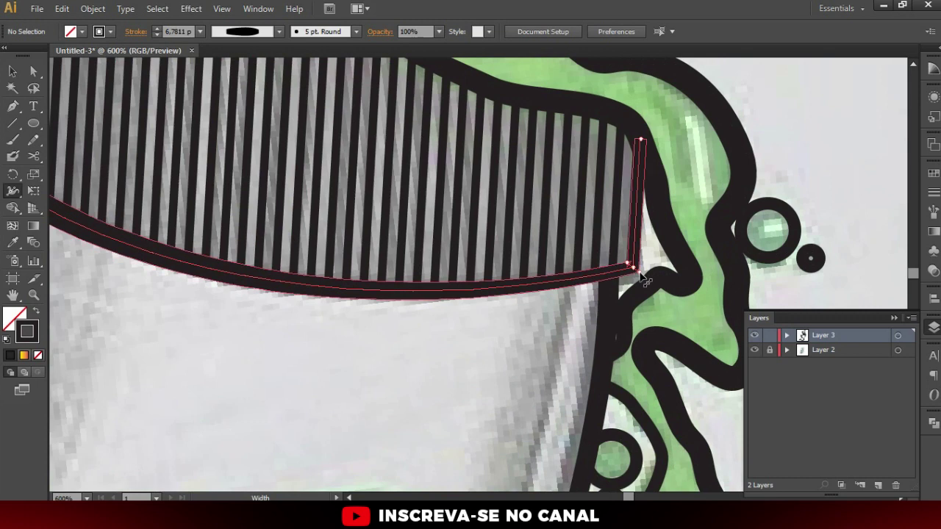
pyautogui.scroll(-2, 663, 109)
pyautogui.scroll(3, 641, 105)
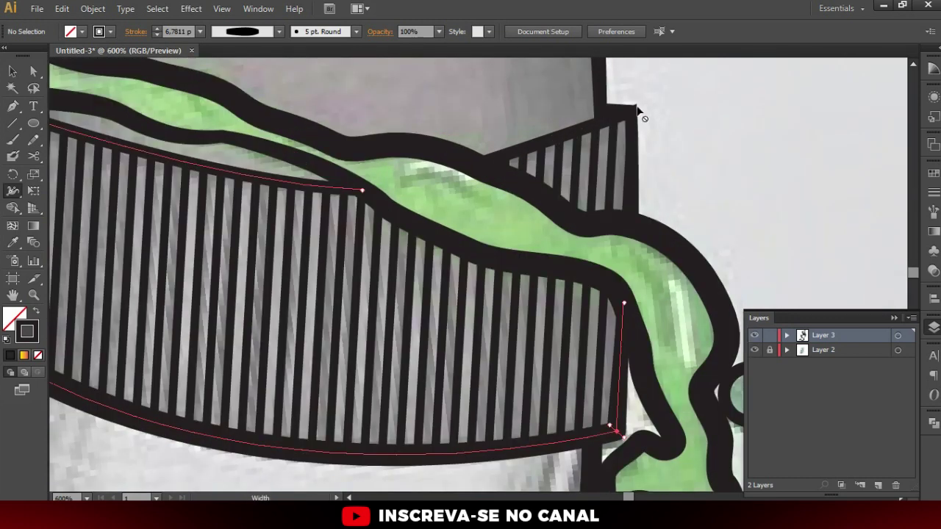
pyautogui.scroll(2, 630, 111)
pyautogui.press('a')
pyautogui.moveTo(633, 112); pyautogui.dragTo(635, 110)
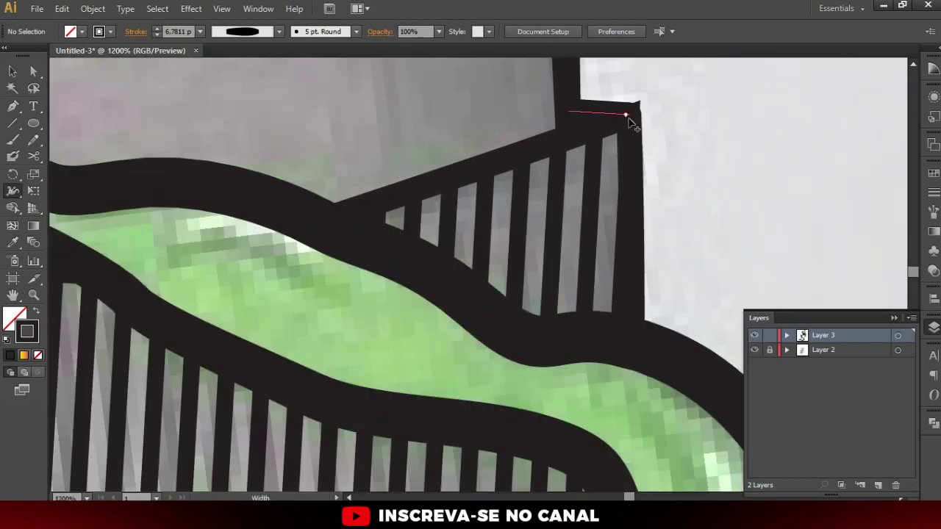
# Select the cap's rib-line group, briefly try the Eraser, then deselect and scroll down
pyautogui.press('v')
pyautogui.click(633, 160)
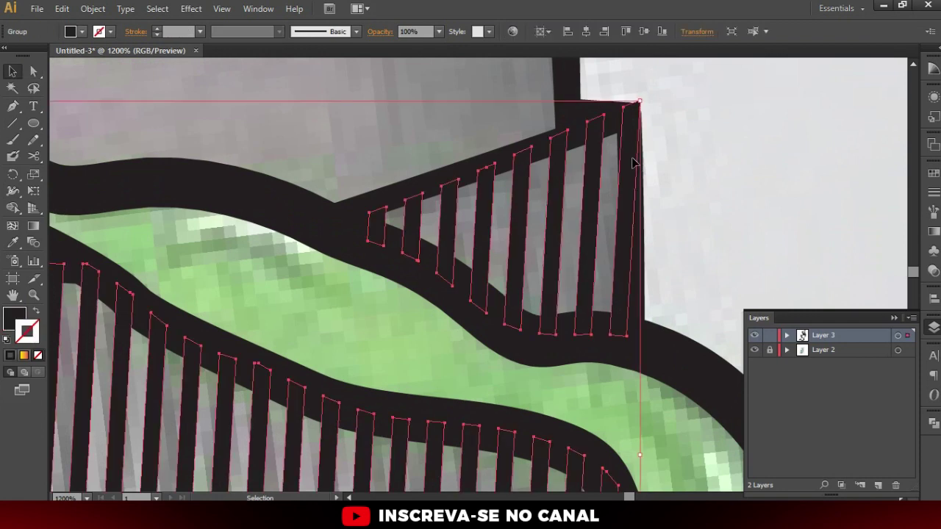
pyautogui.hotkey('shift', 'e')
pyautogui.press('v')
pyautogui.click(664, 124)
pyautogui.keyDown('alt'); pyautogui.scroll(-3, 666, 195); pyautogui.keyUp('alt')
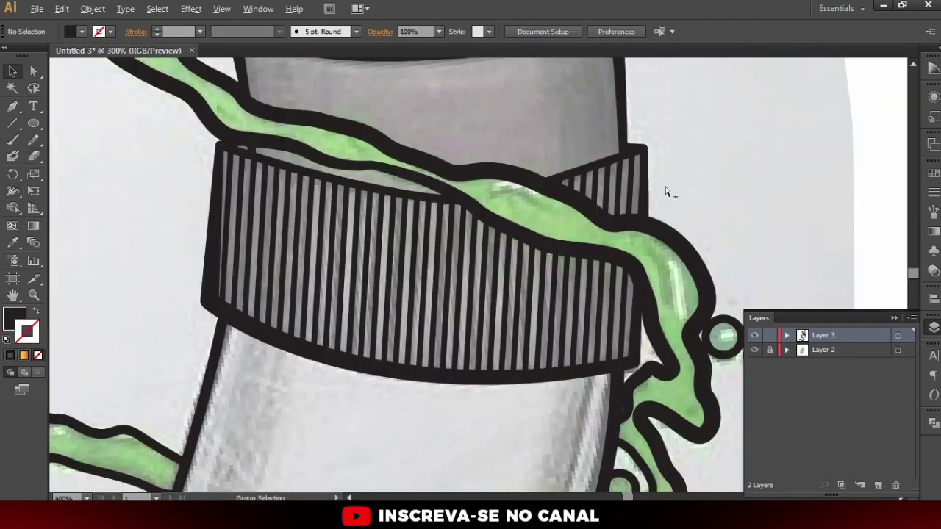
pyautogui.keyDown('alt'); pyautogui.scroll(-2, 666, 198); pyautogui.keyUp('alt')
pyautogui.keyDown('alt'); pyautogui.scroll(-1, 664, 209); pyautogui.keyUp('alt')
pyautogui.keyDown('alt'); pyautogui.scroll(-1, 658, 220); pyautogui.keyUp('alt')
pyautogui.keyDown('alt'); pyautogui.scroll(-1, 656, 224); pyautogui.keyUp('alt')
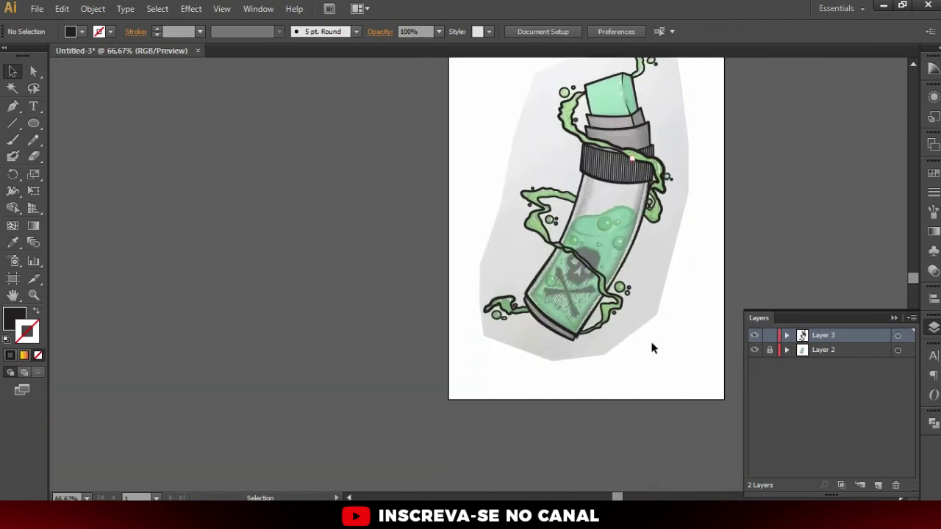
# Hide and re-show the colour sketch layer to check the line art
pyautogui.click(755, 350)
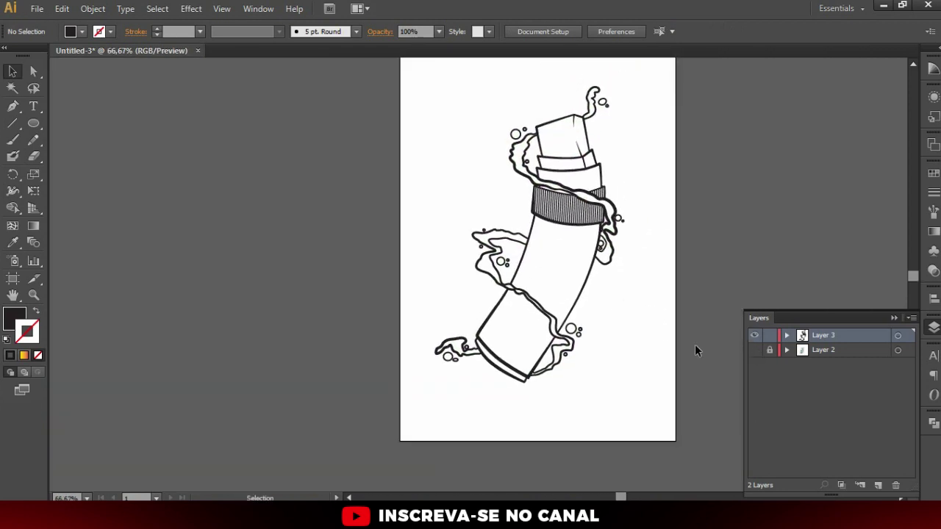
pyautogui.keyDown('alt'); pyautogui.scroll(1, 694, 345); pyautogui.keyUp('alt')
pyautogui.click(755, 350)
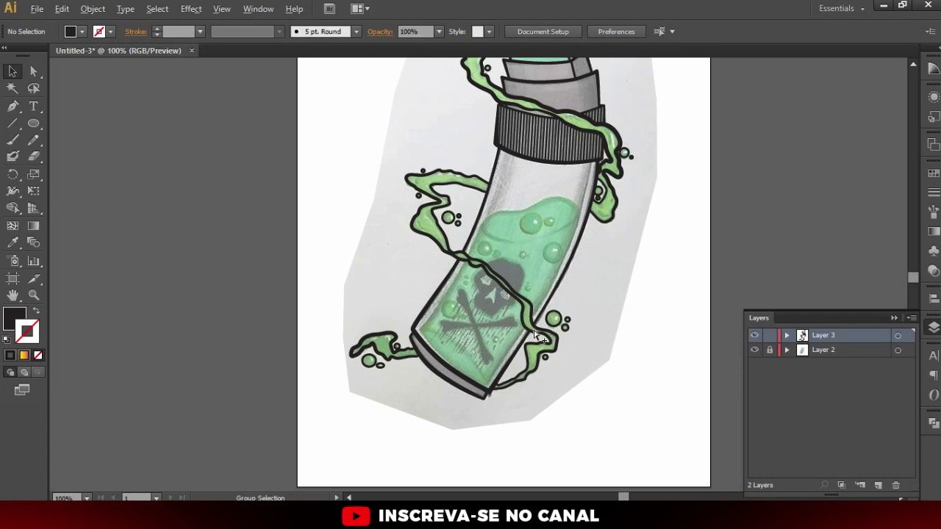
pyautogui.keyDown('alt'); pyautogui.scroll(3, 542, 329); pyautogui.keyUp('alt')
pyautogui.keyDown('alt'); pyautogui.scroll(2, 542, 322); pyautogui.keyUp('alt')
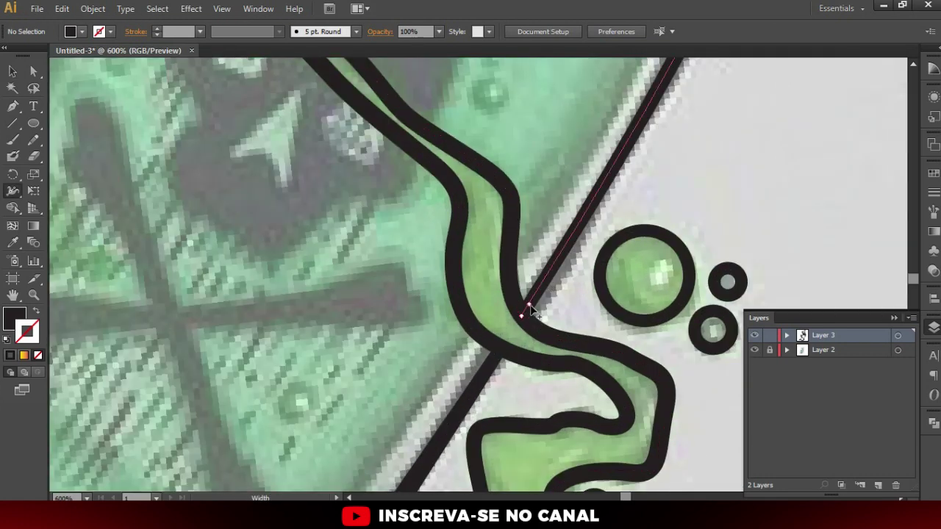
# Taper the vial's lower-right outline with the Width tool where it meets the slime
pyautogui.click(532, 307)
pyautogui.hotkey('alt', 'shift')
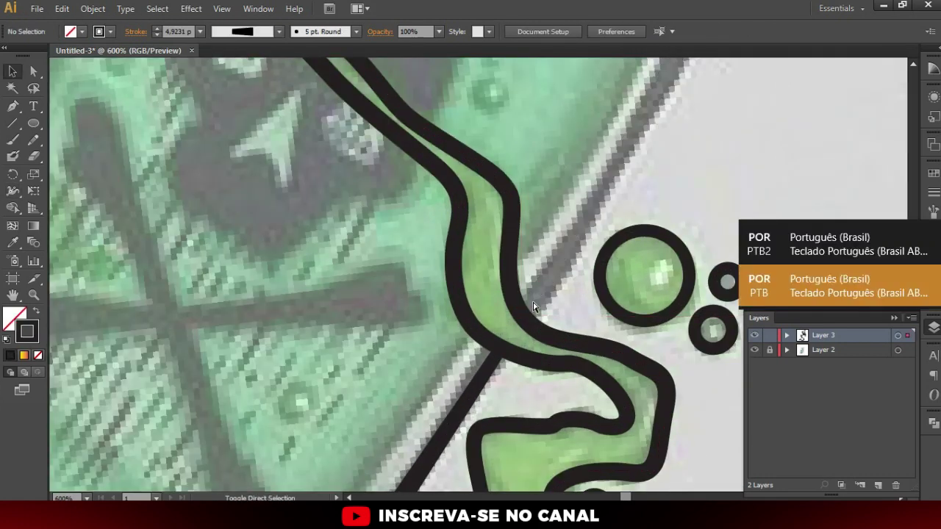
pyautogui.click(550, 303)
pyautogui.hotkey('shift', 'w')
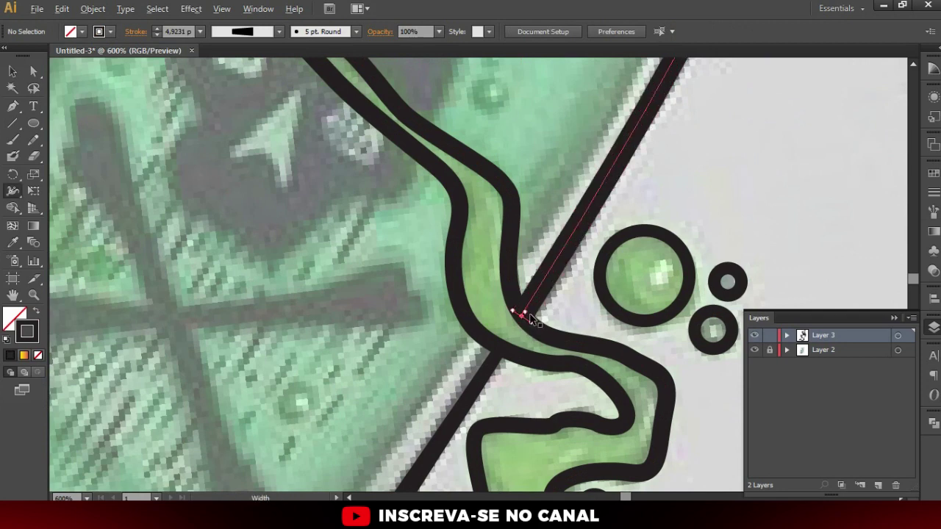
pyautogui.keyDown('alt'); pyautogui.scroll(-3, 526, 317); pyautogui.keyUp('alt')
pyautogui.keyDown('alt'); pyautogui.scroll(-1, 528, 318); pyautogui.keyUp('alt')
pyautogui.keyDown('alt'); pyautogui.scroll(1, 528, 318); pyautogui.keyUp('alt')
pyautogui.keyDown('alt'); pyautogui.scroll(2, 527, 319); pyautogui.keyUp('alt')
pyautogui.keyDown('alt'); pyautogui.scroll(1, 528, 319); pyautogui.keyUp('alt')
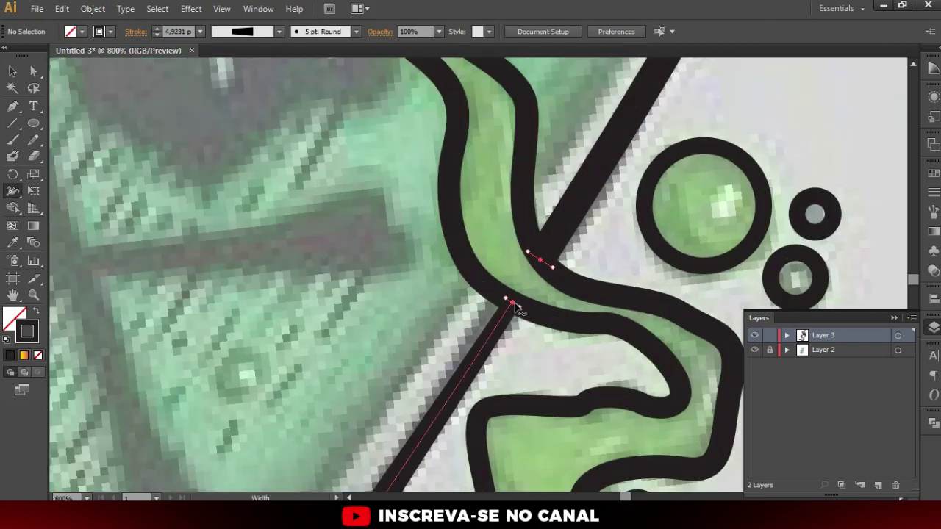
pyautogui.press('v')
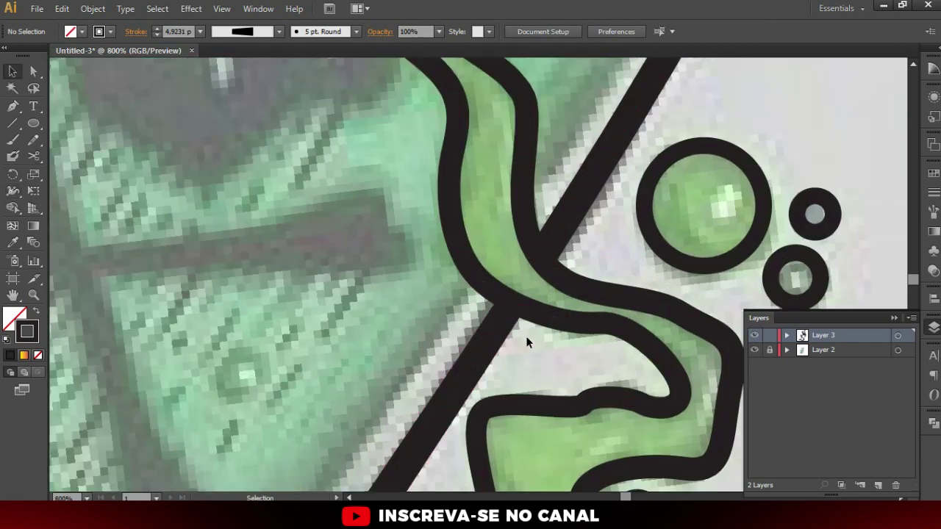
pyautogui.keyDown('alt'); pyautogui.scroll(-3, 555, 276); pyautogui.keyUp('alt')
pyautogui.keyDown('alt'); pyautogui.scroll(-2, 555, 276); pyautogui.keyUp('alt')
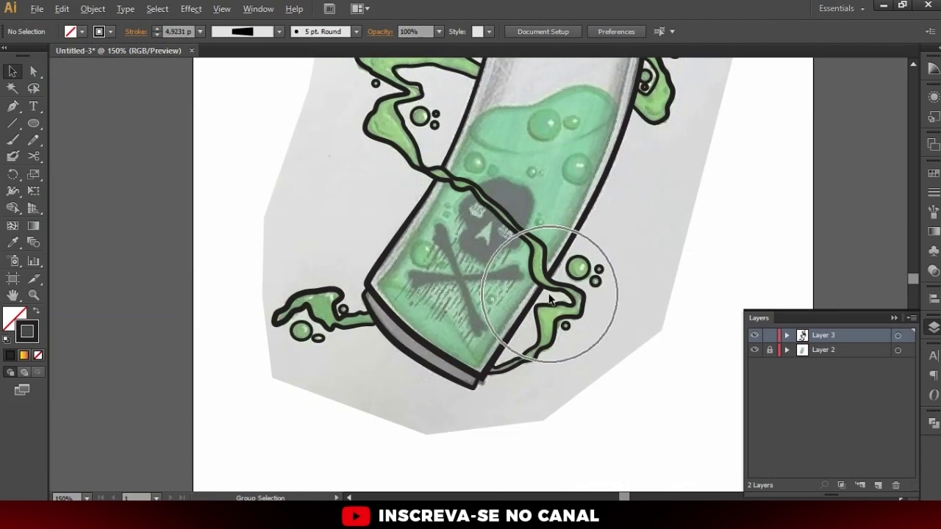
# Review the tapered line with the sketch hidden, zooming out and back in
pyautogui.click(755, 350)
pyautogui.hotkey('ctrl', '-')
pyautogui.hotkey('ctrl', '-')
pyautogui.hotkey('ctrl', '-')
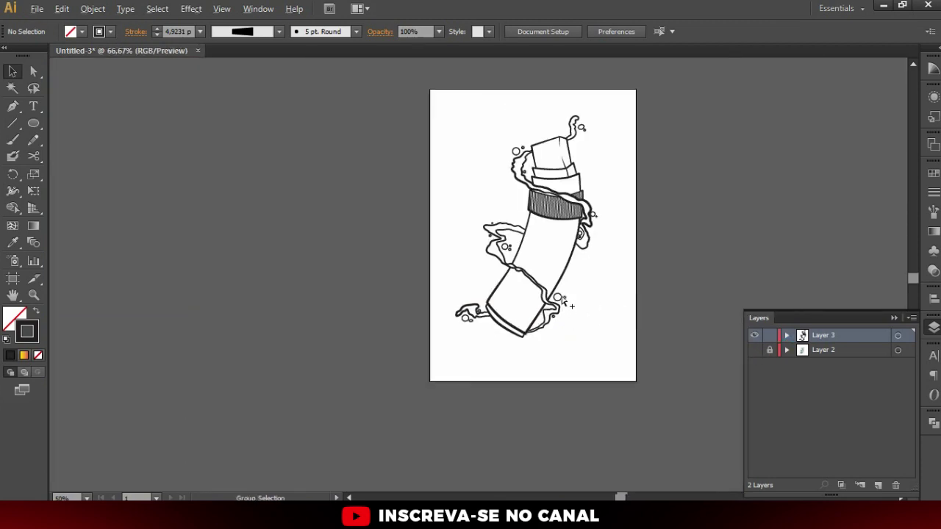
pyautogui.hotkey('ctrl', '1')
pyautogui.click(755, 350)
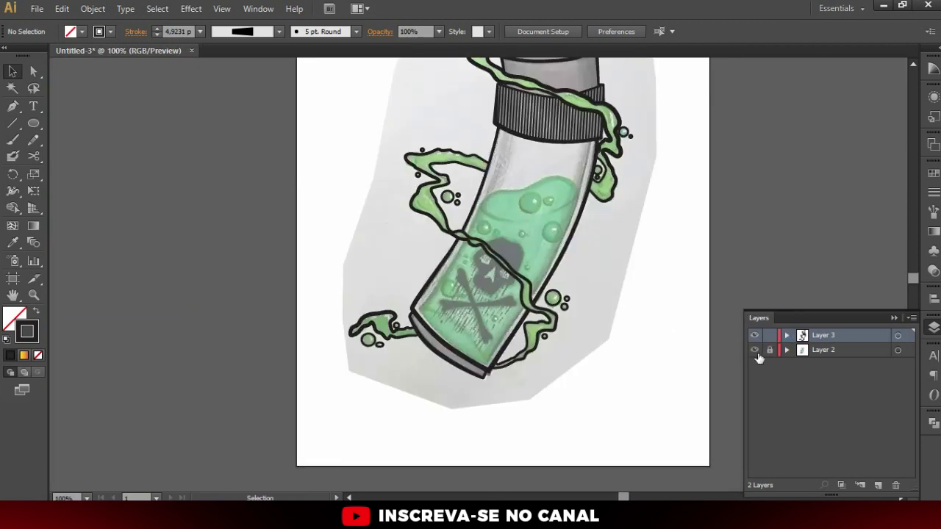
# Add a new layer above the sketch for the liquid and set the stroke to yellow
pyautogui.hotkey('ctrl', '+')
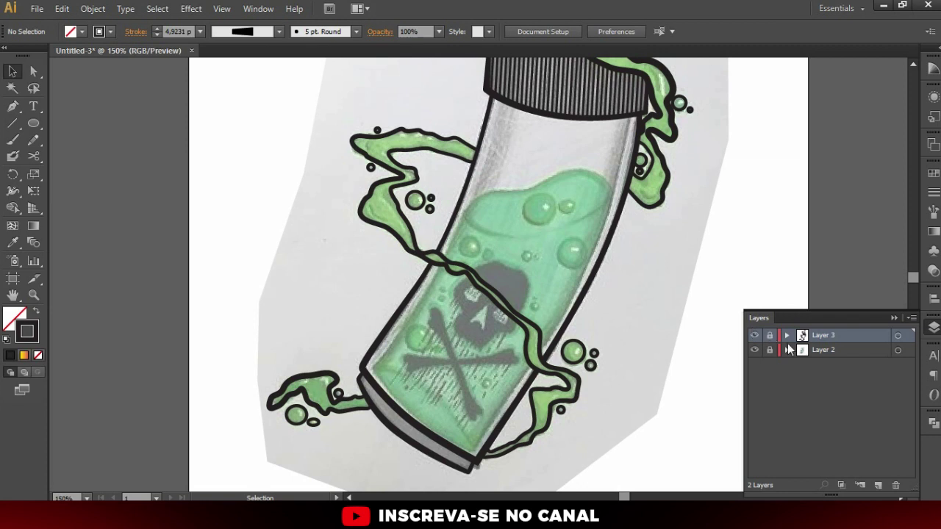
pyautogui.click(831, 350)
pyautogui.click(878, 485)
pyautogui.click(934, 174)
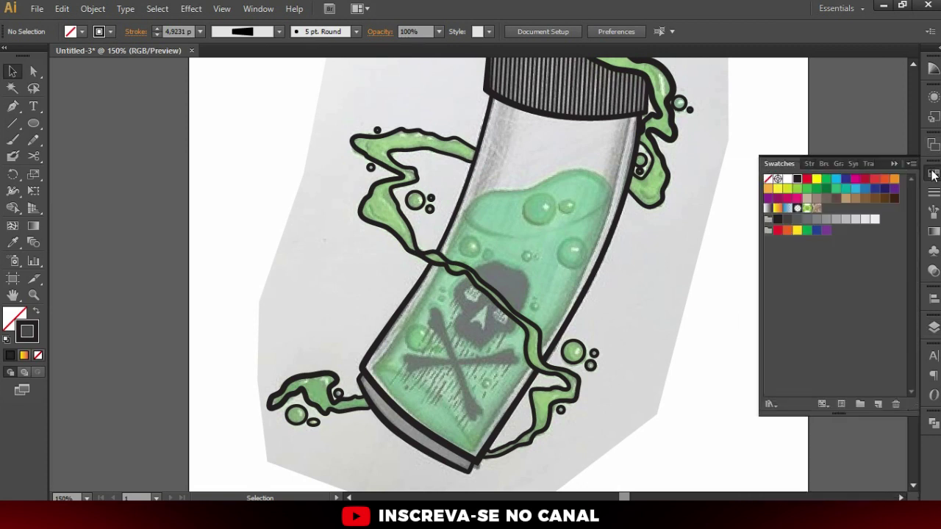
pyautogui.click(817, 180)
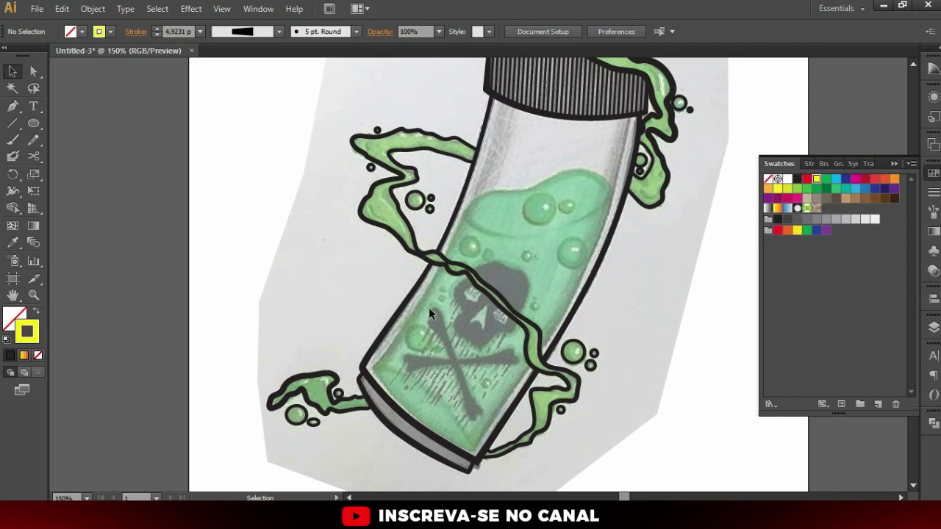
# Trace the green liquid's left side and top surface with the Pen tool
pyautogui.press('p')
pyautogui.scroll(1, 408, 377)
pyautogui.click(365, 368)
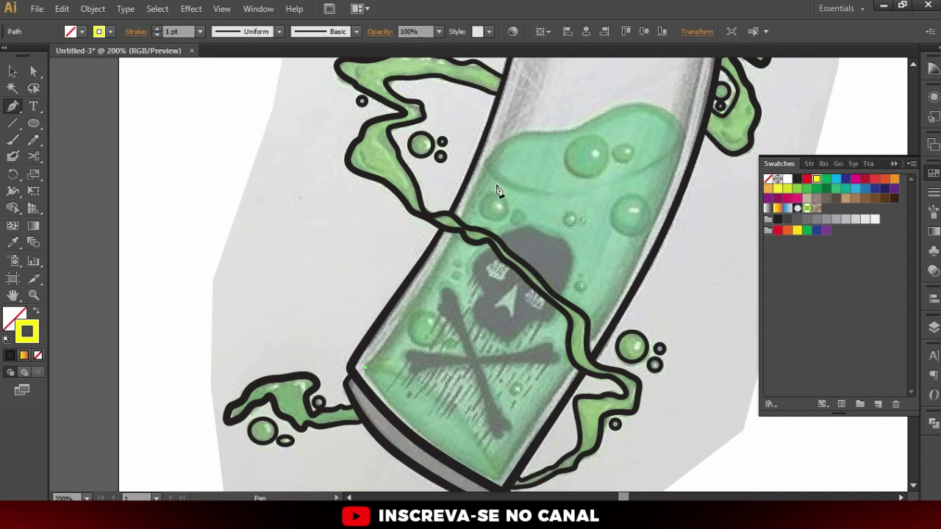
pyautogui.moveTo(492, 143)
pyautogui.mouseDown()
pyautogui.moveTo(500, 135)
pyautogui.moveTo(493, 138)
pyautogui.mouseUp()
pyautogui.scroll(1, 508, 128)
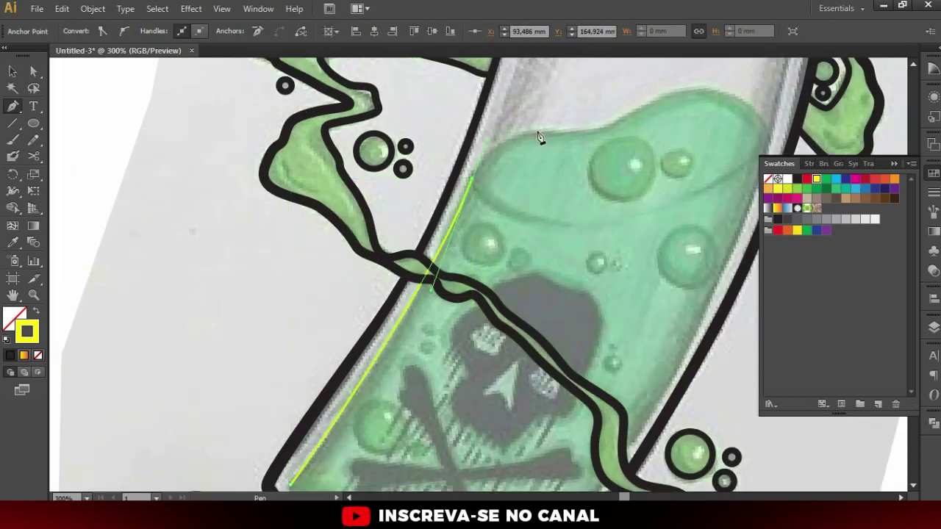
pyautogui.click(637, 114)
pyautogui.moveTo(641, 101); pyautogui.dragTo(418, 175)
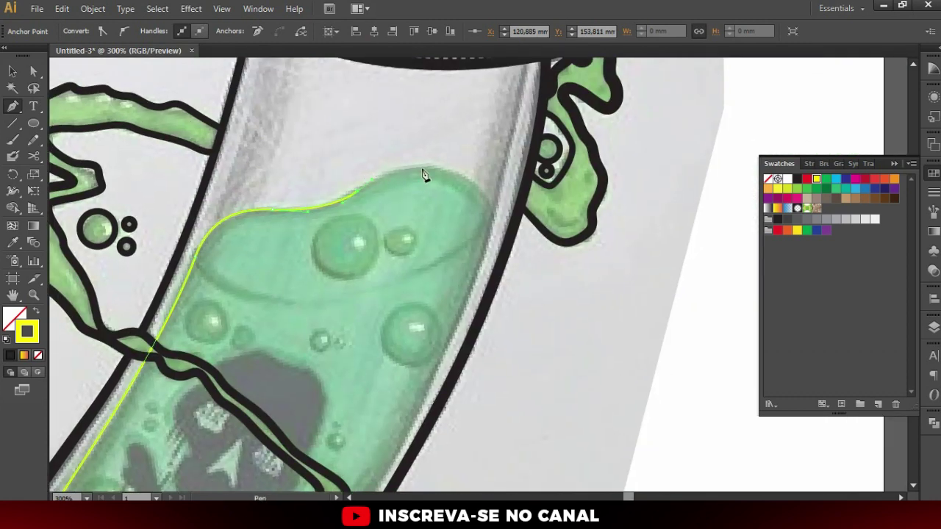
pyautogui.moveTo(482, 189); pyautogui.dragTo(485, 244)
pyautogui.click(467, 304)
# Finish the outline down to the liquid's bottom corner and close the path
pyautogui.moveTo(430, 374); pyautogui.dragTo(533, 178)
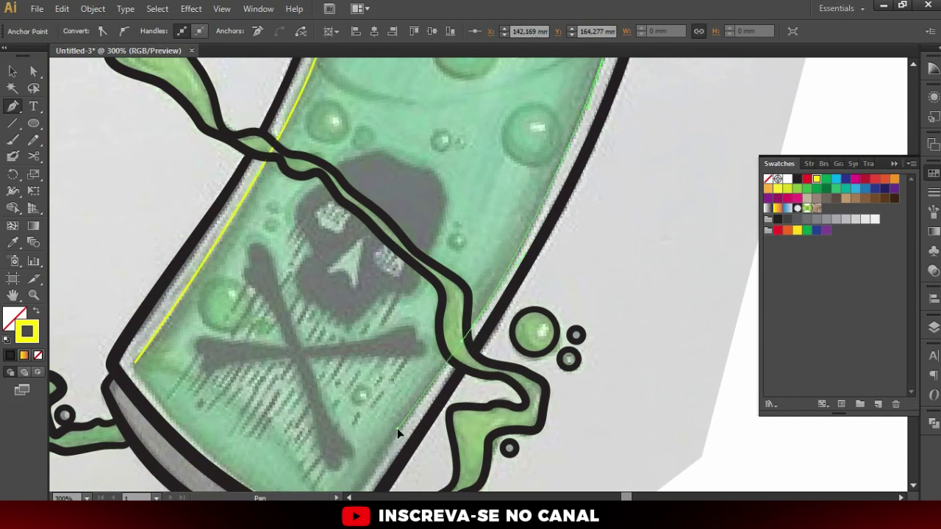
pyautogui.moveTo(382, 447); pyautogui.dragTo(491, 294)
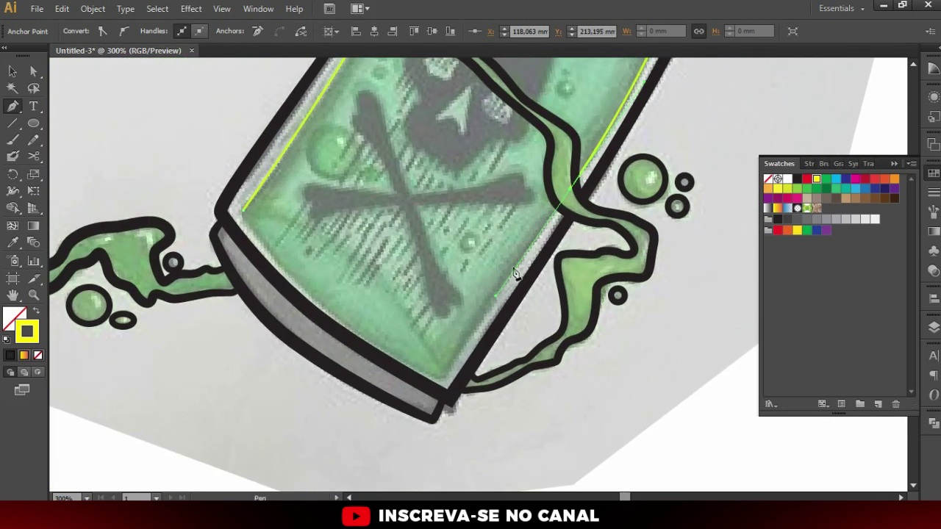
pyautogui.click(443, 378)
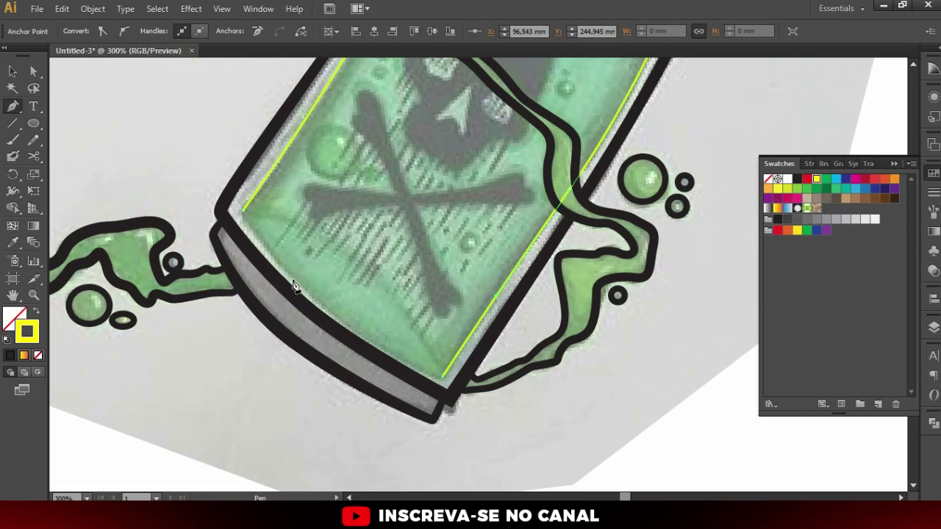
pyautogui.click(243, 211)
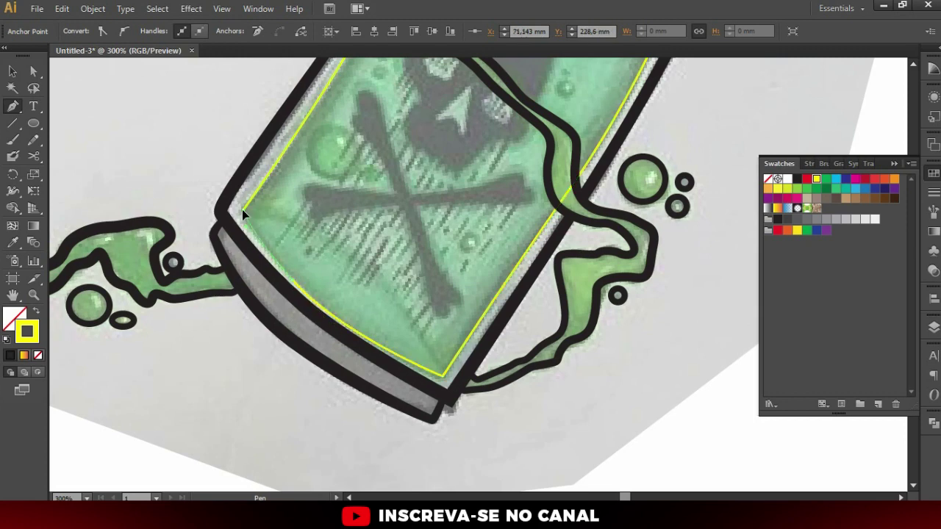
pyautogui.hotkey('ctrl', '1')
pyautogui.press('v')
pyautogui.click(574, 199)
pyautogui.hotkey('ctrl', '+')
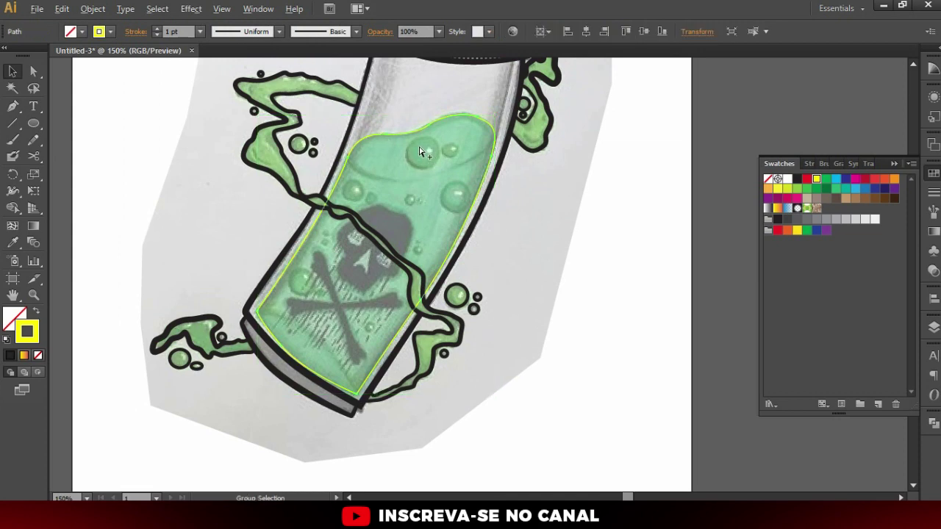
pyautogui.scroll(1, 418, 150)
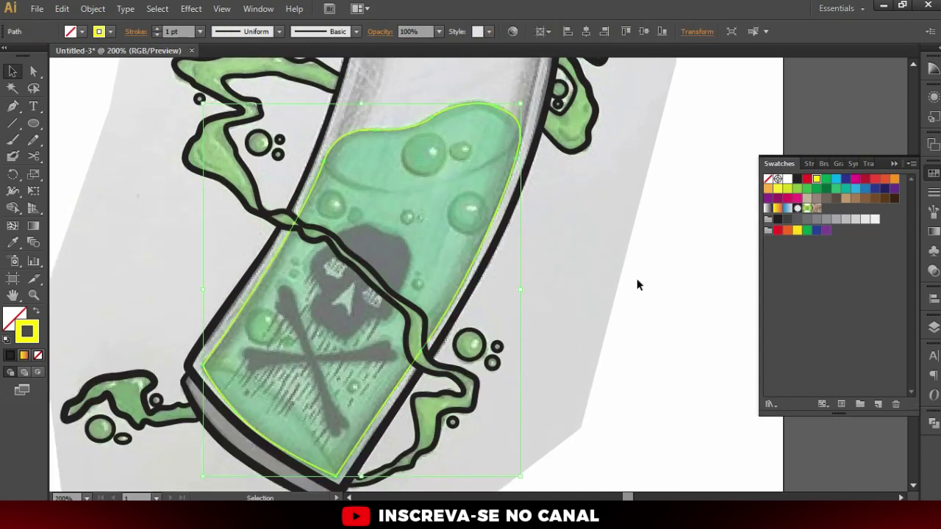
pyautogui.keyDown('ctrl'); pyautogui.keyDown('alt'); pyautogui.click(519, 139); pyautogui.keyUp('alt'); pyautogui.keyUp('ctrl')
# Draw ellipses around the large top bubble and the small bubble beside it
pyautogui.hotkey('ctrl', '+')
pyautogui.press('l')
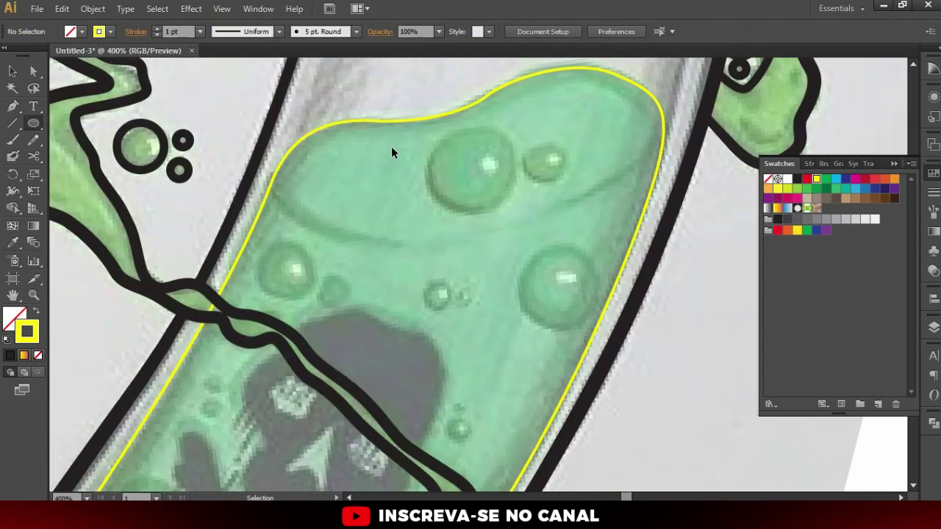
pyautogui.moveTo(472, 164); pyautogui.dragTo(506, 127)
pyautogui.moveTo(565, 140); pyautogui.dragTo(555, 158)
pyautogui.press('v')
# Alt-drag circle copies onto the lower-right bubble and another bubble, resizing to fit
pyautogui.moveTo(577, 278); pyautogui.dragTo(597, 252)
pyautogui.click(597, 222)
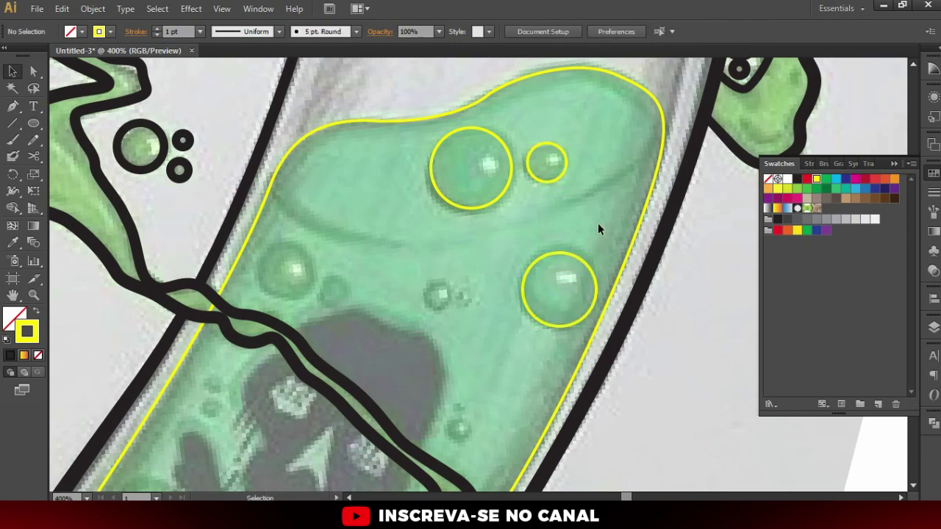
pyautogui.scroll(-5, 597, 223)
pyautogui.scroll(4, 614, 193)
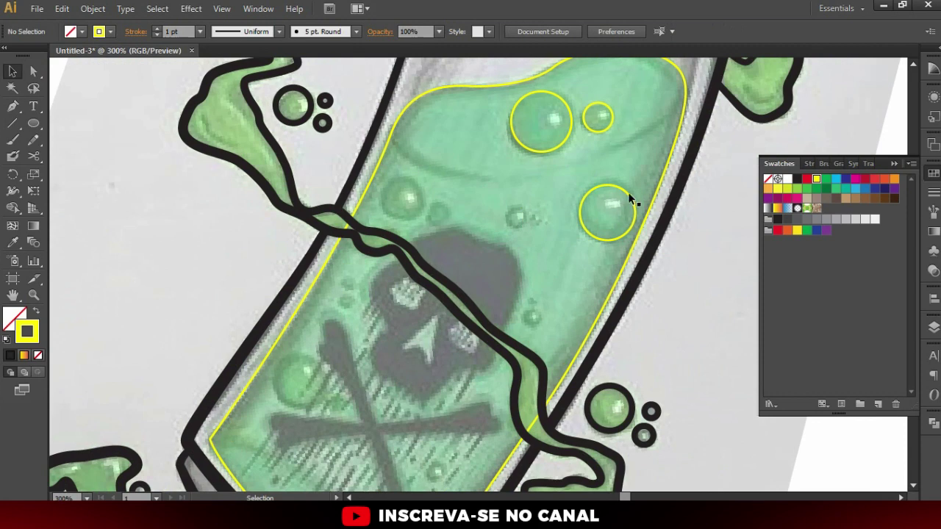
pyautogui.moveTo(628, 192); pyautogui.dragTo(536, 197)
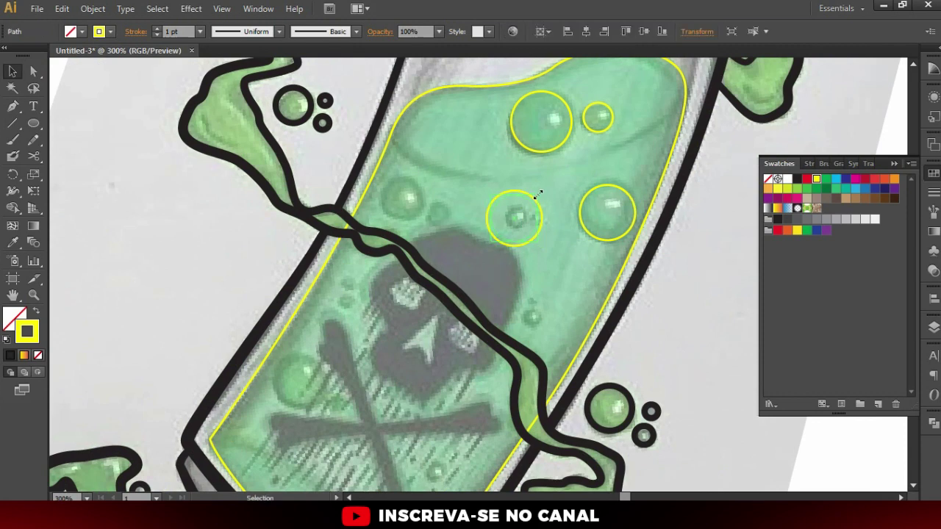
pyautogui.moveTo(528, 203); pyautogui.dragTo(522, 209)
pyautogui.scroll(1, 537, 216)
# Draw tiny ellipses over small bubbles and circle another bubble in the liquid
pyautogui.press('l')
pyautogui.click(539, 216)
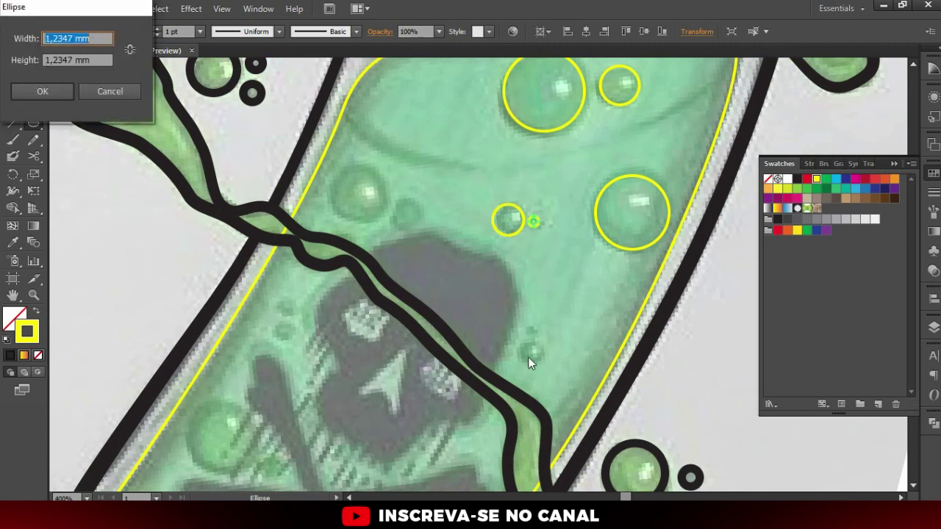
pyautogui.click(139, 92)
pyautogui.moveTo(534, 355); pyautogui.dragTo(546, 367)
pyautogui.moveTo(360, 191)
pyautogui.mouseDown()
pyautogui.moveTo(380, 210)
pyautogui.moveTo(414, 220)
pyautogui.mouseUp()
pyautogui.scroll(-3, 417, 193)
pyautogui.scroll(3, 336, 278)
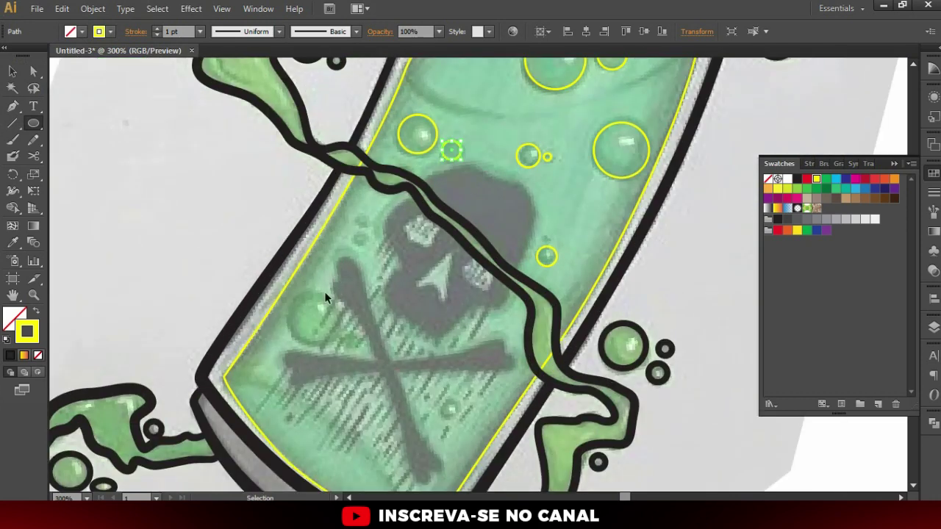
# Circle the left-side bubble and the two small bubbles near the skull
pyautogui.moveTo(312, 322); pyautogui.dragTo(347, 358)
pyautogui.moveTo(372, 223); pyautogui.dragTo(380, 231)
pyautogui.moveTo(375, 193); pyautogui.dragTo(380, 199)
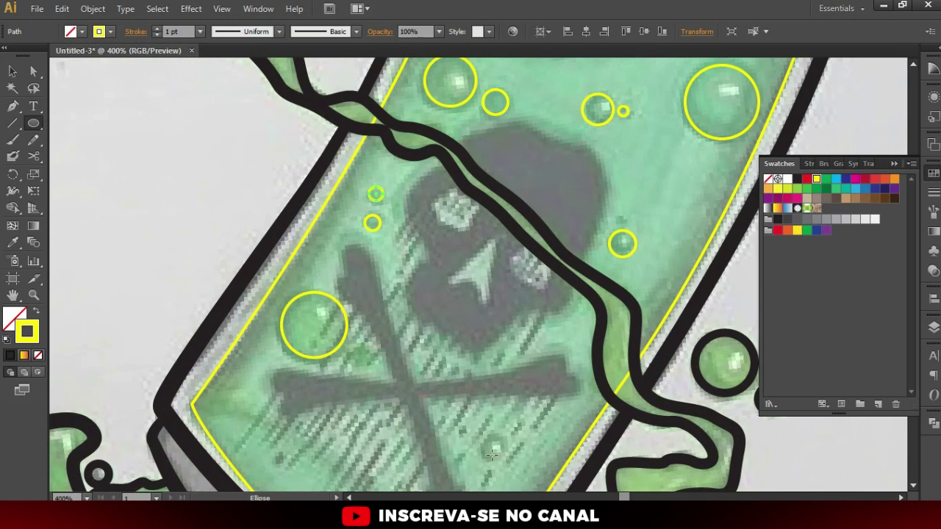
pyautogui.scroll(-3, 456, 398)
pyautogui.scroll(-3, 430, 341)
pyautogui.press('v')
pyautogui.click(595, 345)
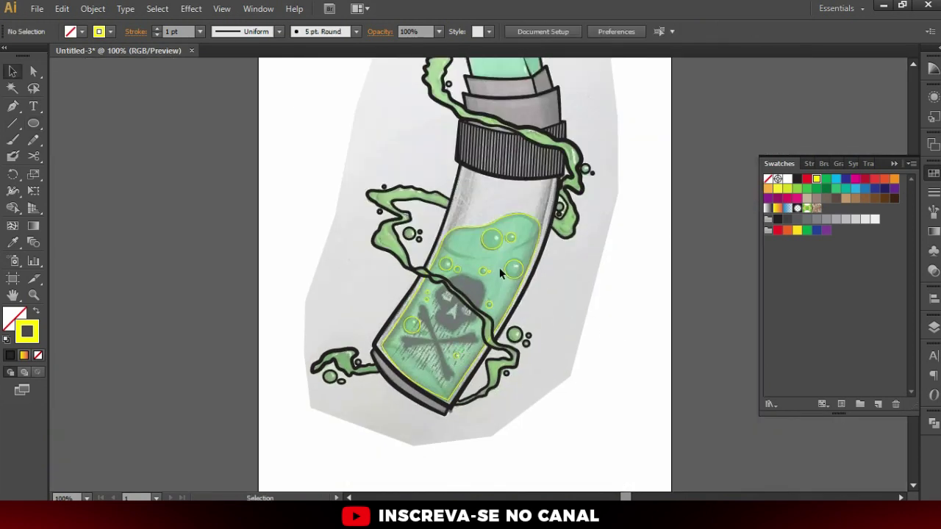
# Open the Layers panel and toggle the sketch layer off and on to check the line art
pyautogui.click(934, 328)
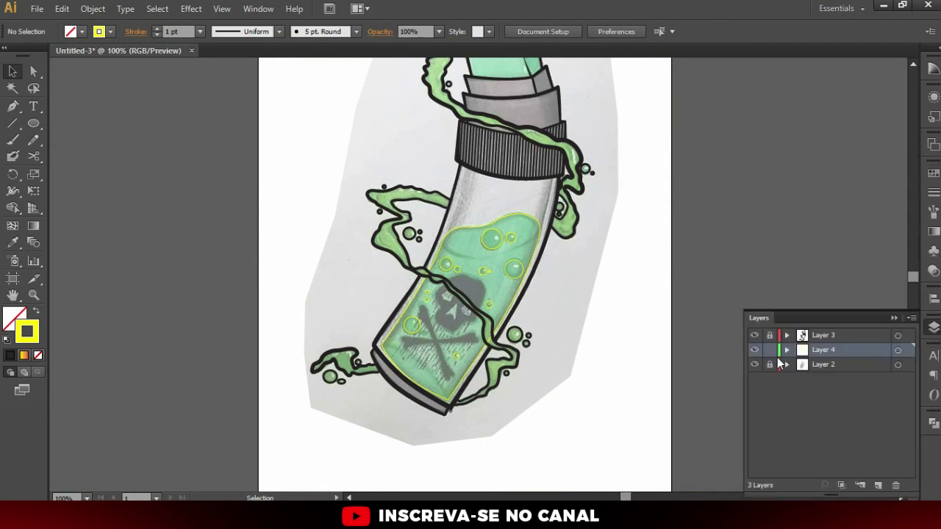
pyautogui.click(755, 365)
pyautogui.scroll(1, 524, 248)
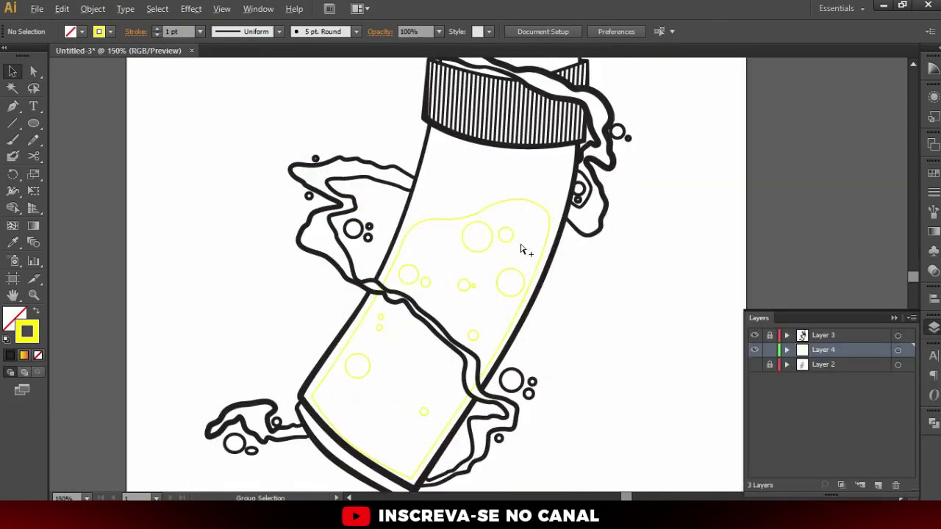
pyautogui.click(755, 364)
pyautogui.scroll(1, 441, 235)
pyautogui.scroll(1, 434, 243)
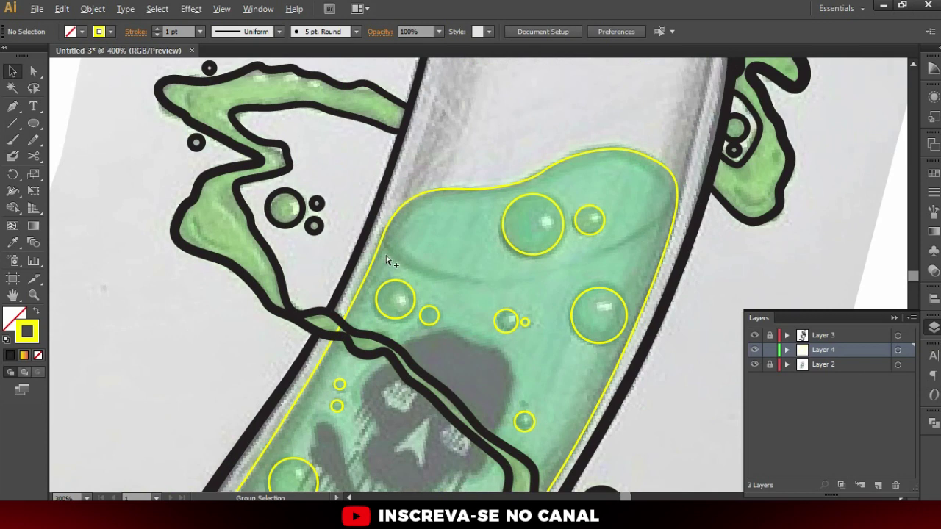
pyautogui.scroll(1, 428, 231)
# Set the yellow liquid outline's stroke weight to 2 pt
pyautogui.click(418, 181)
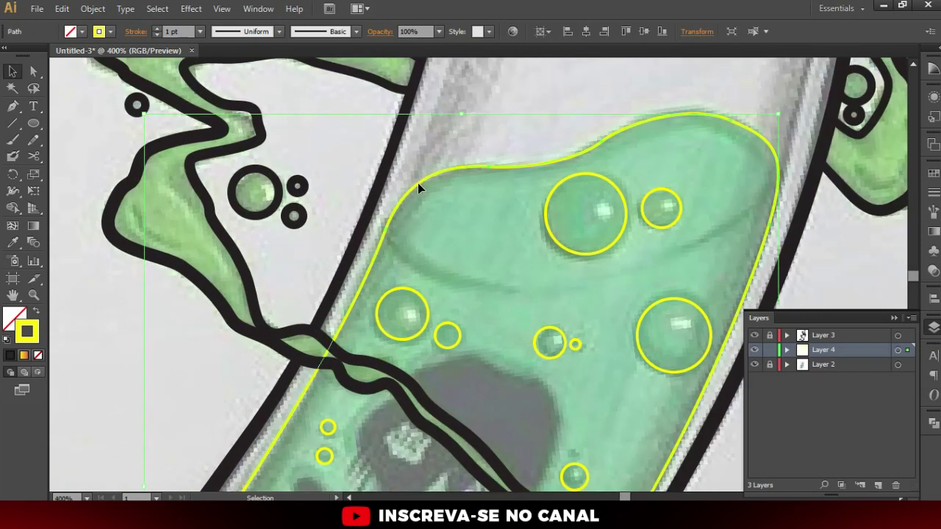
pyautogui.click(156, 28)
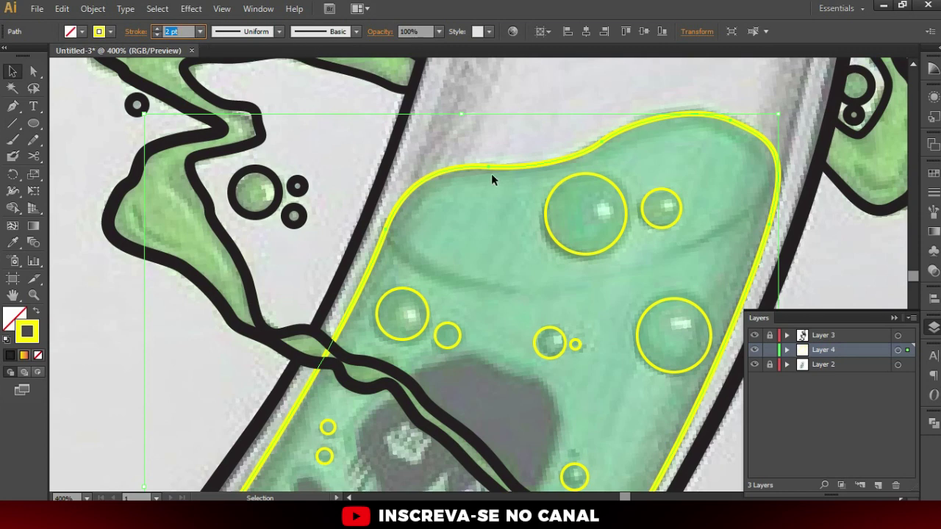
pyautogui.click(533, 118)
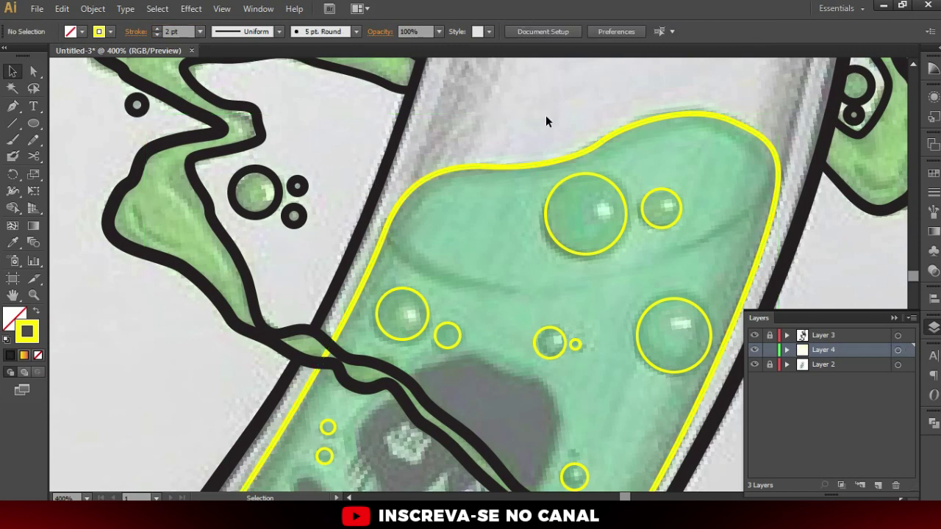
pyautogui.scroll(-1, 544, 121)
pyautogui.scroll(-1, 593, 198)
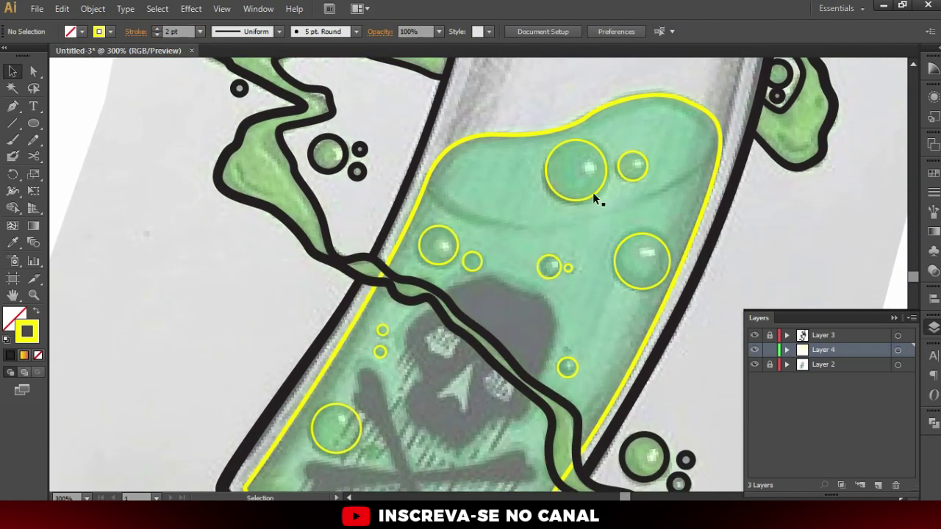
pyautogui.scroll(-2, 592, 200)
pyautogui.scroll(2, 592, 200)
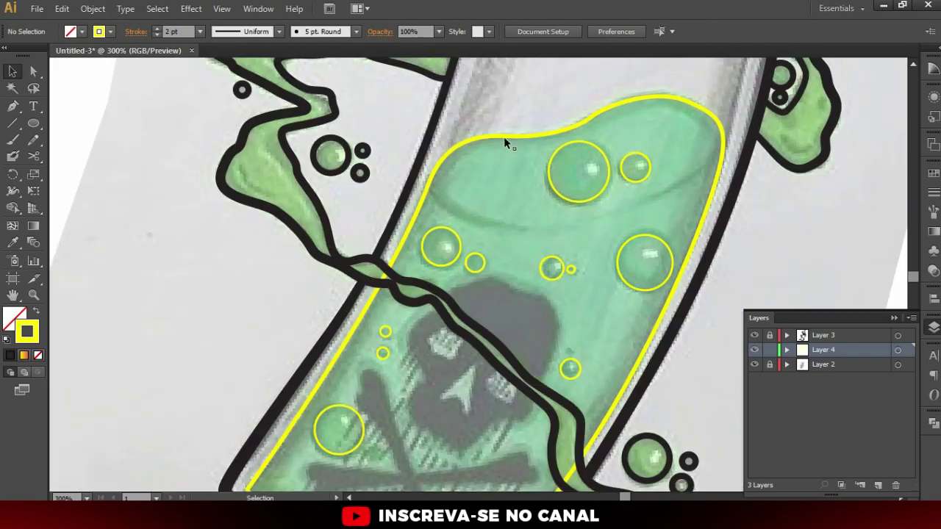
pyautogui.click(505, 140)
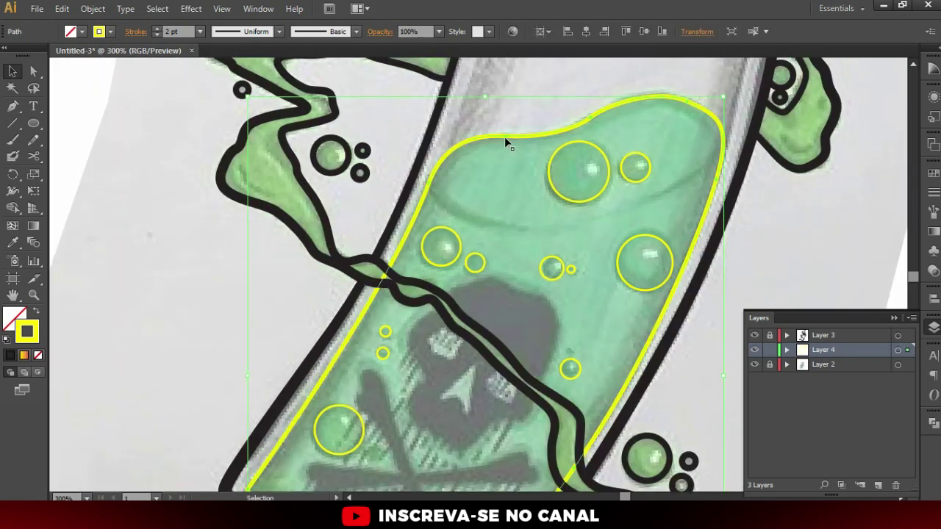
# Change the liquid outline's stroke colour to a green shade
pyautogui.doubleClick(20, 333)
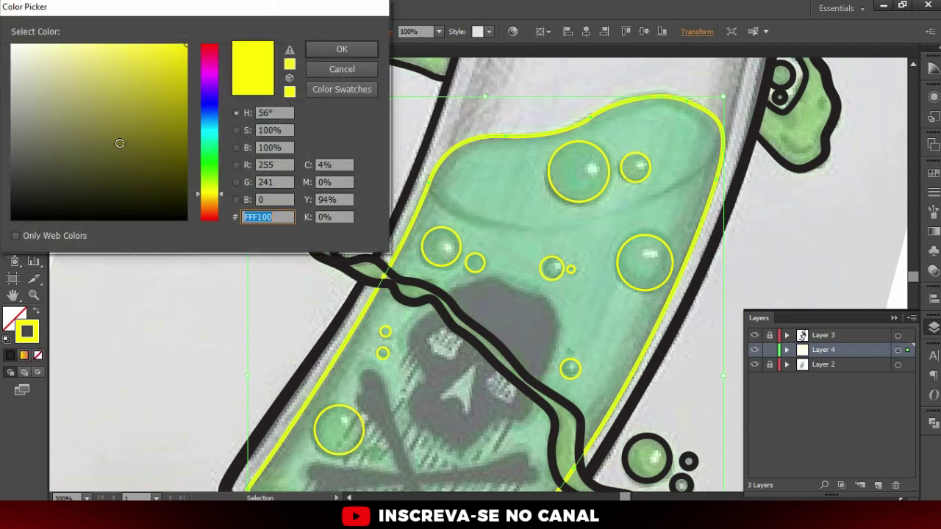
pyautogui.click(210, 157)
pyautogui.moveTo(139, 120)
pyautogui.mouseDown()
pyautogui.moveTo(147, 86)
pyautogui.moveTo(106, 73)
pyautogui.moveTo(95, 95)
pyautogui.moveTo(115, 111)
pyautogui.mouseUp()
pyautogui.click(342, 49)
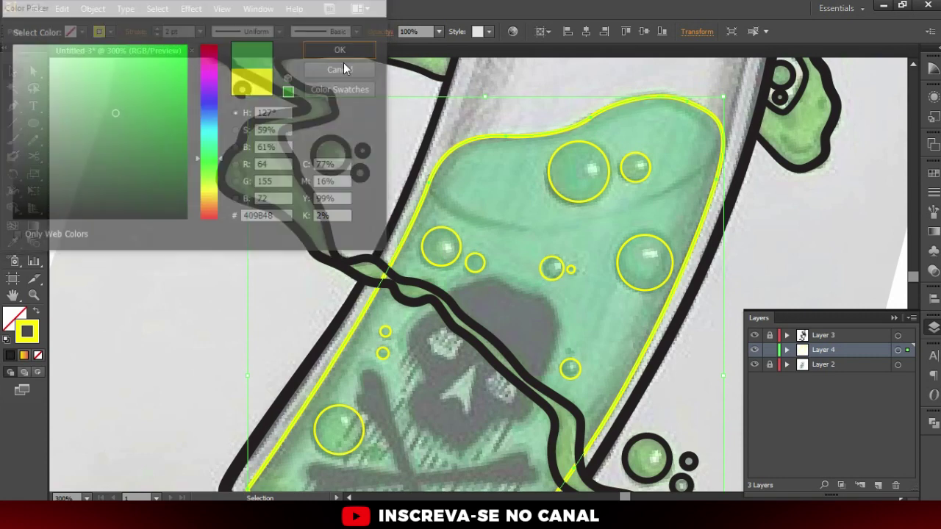
pyautogui.click(769, 257)
# Apply the outline's green stroke to the bubble circles with the Eyedropper
pyautogui.hotkey('ctrl', '-')
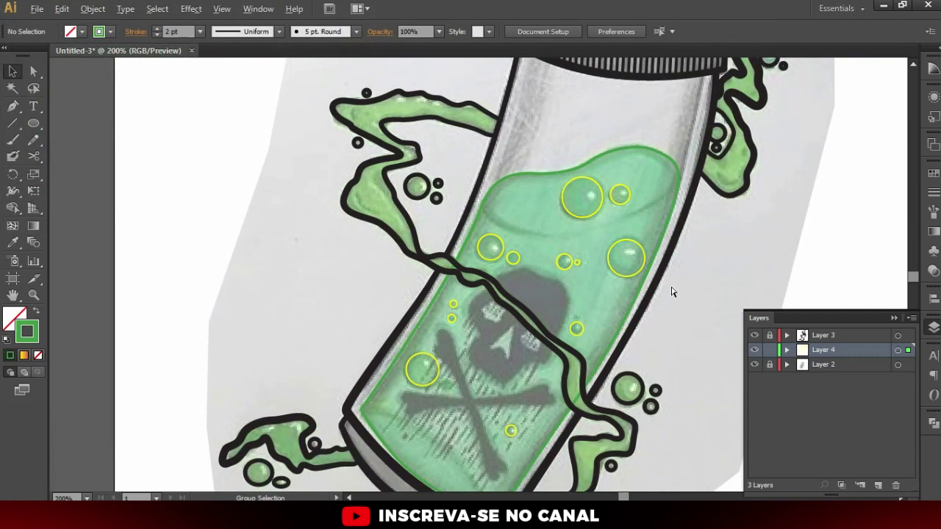
pyautogui.hotkey('ctrl', 'a')
pyautogui.click(13, 243)
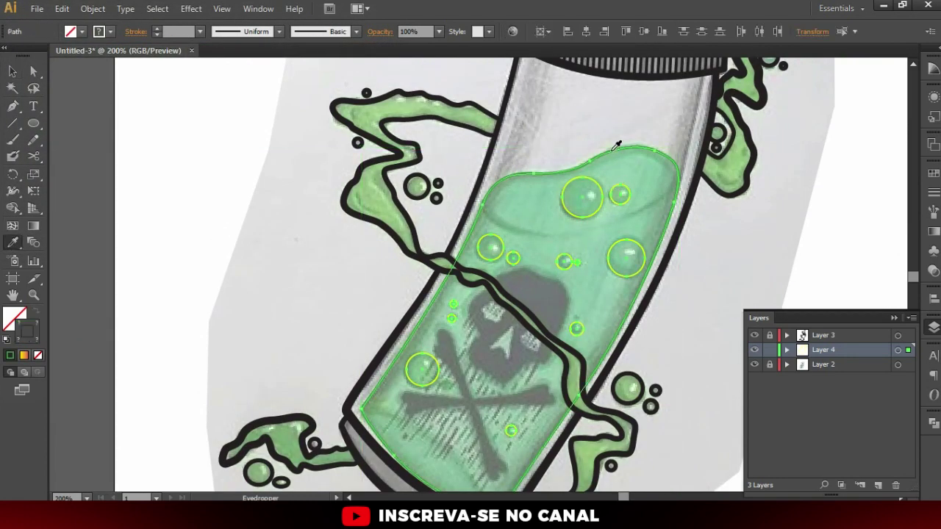
pyautogui.click(616, 144)
pyautogui.press('v')
pyautogui.click(748, 241)
# Select only the bubble circles and make their stroke green
pyautogui.hotkey('ctrl', '+')
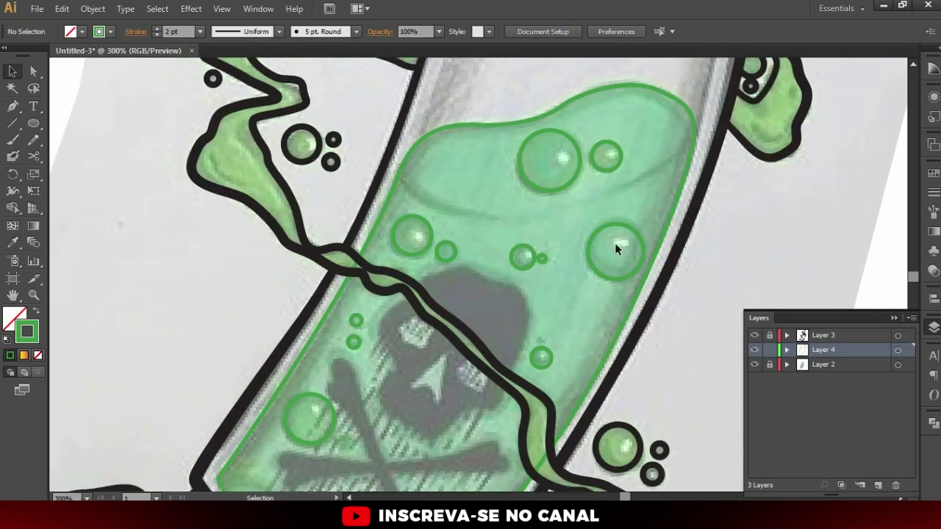
pyautogui.hotkey('ctrl', '-')
pyautogui.hotkey('ctrl', 'a')
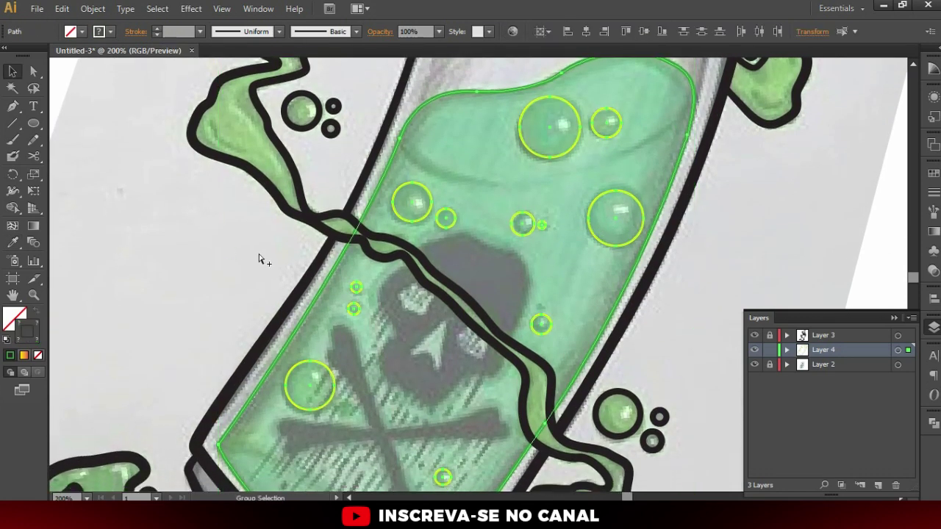
pyautogui.keyDown('alt'); pyautogui.scroll(-1, 259, 259); pyautogui.keyUp('alt')
pyautogui.moveTo(202, 125); pyautogui.dragTo(582, 434)
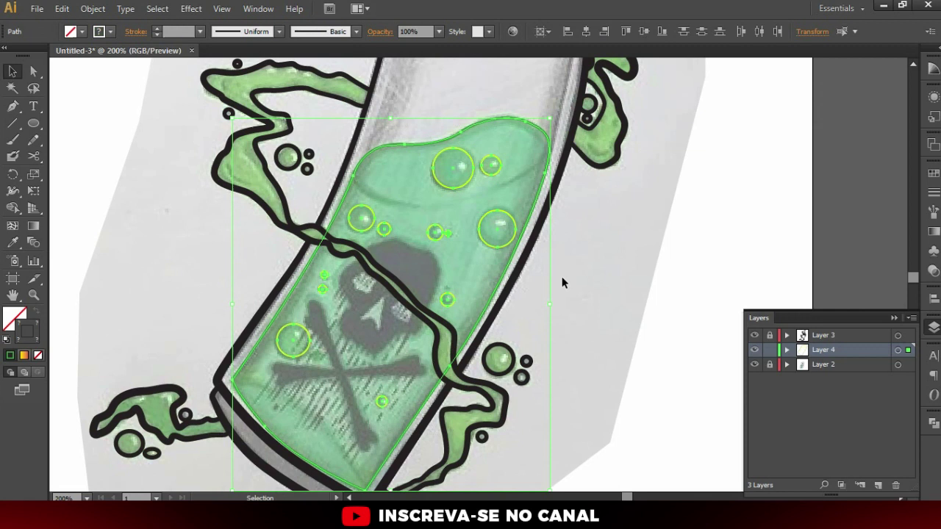
pyautogui.keyDown('shift'); pyautogui.click(540, 195); pyautogui.keyUp('shift')
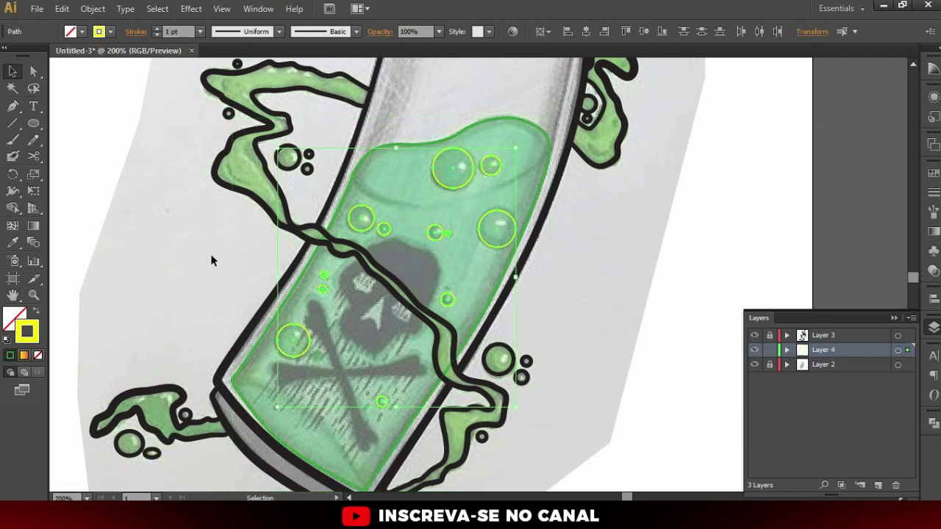
pyautogui.click(12, 359)
pyautogui.click(616, 274)
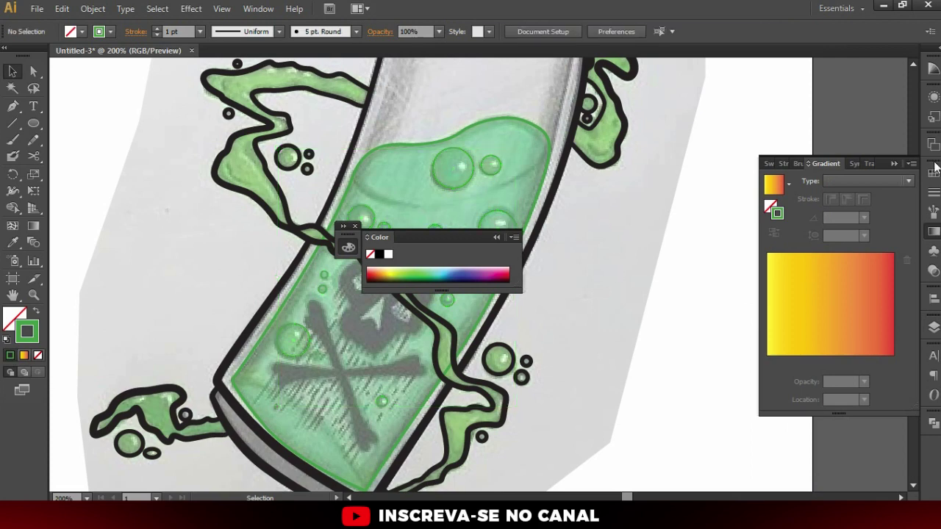
# Collapse the Gradient and swatch panels, show the layers list, and hide the Layer 2 sketch
pyautogui.click(894, 163)
pyautogui.click(934, 327)
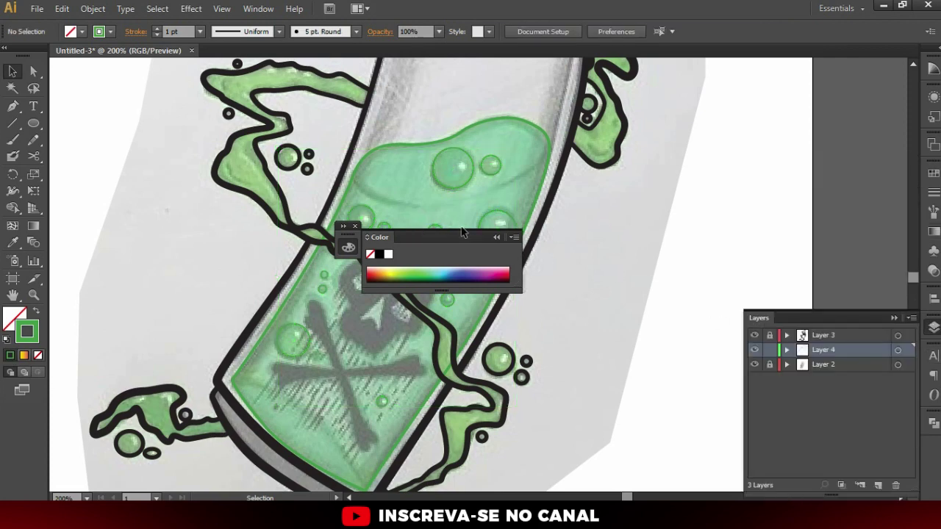
pyautogui.click(495, 237)
pyautogui.click(754, 365)
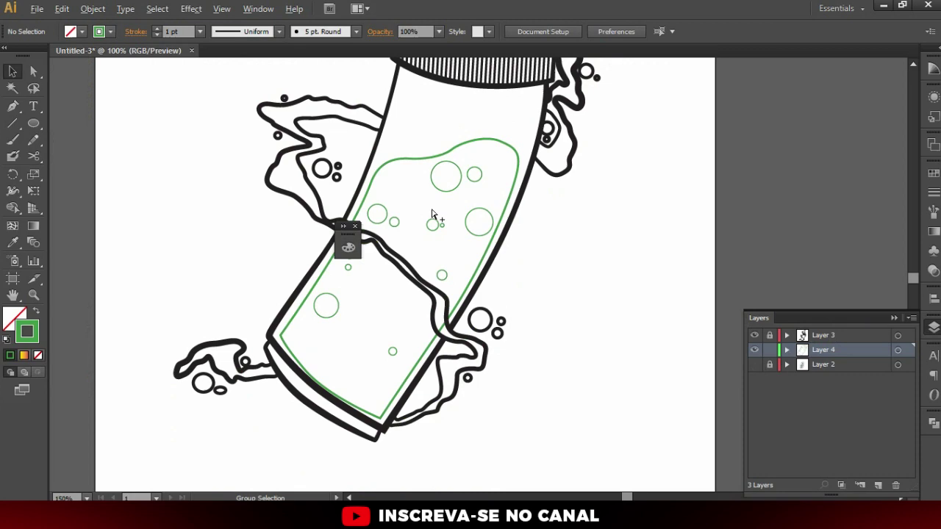
pyautogui.hotkey('ctrl', '-')
pyautogui.hotkey('ctrl', '-')
pyautogui.hotkey('ctrl', '-')
pyautogui.click(354, 227)
# Show the Layer 2 sketch again and add a new Layer 5 above Layer 4
pyautogui.hotkey('ctrl', '+')
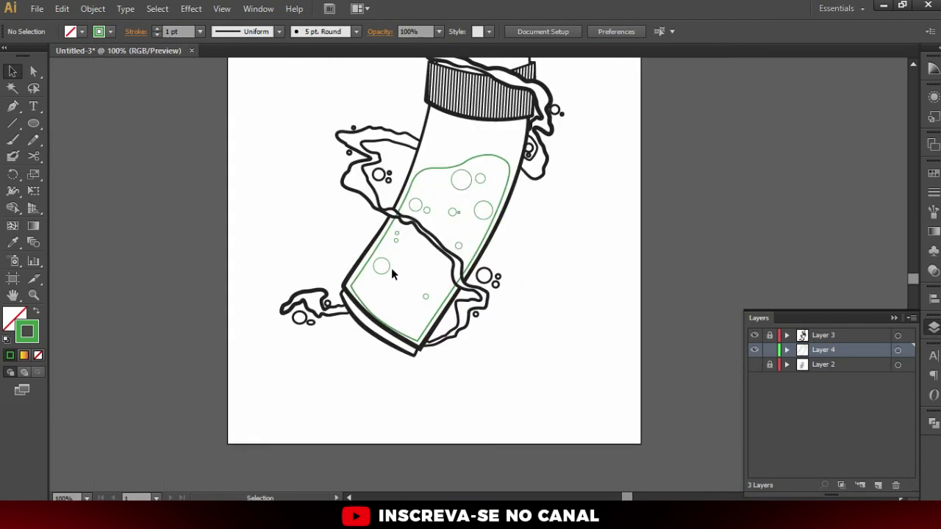
pyautogui.click(755, 365)
pyautogui.hotkey('ctrl', '+')
pyautogui.hotkey('ctrl', '+')
pyautogui.scroll(1, 353, 328)
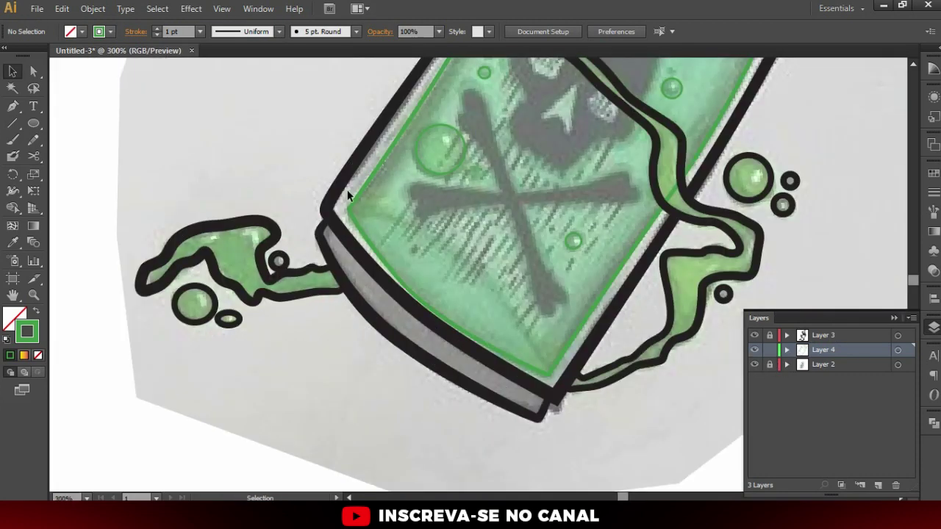
pyautogui.scroll(5, 485, 221)
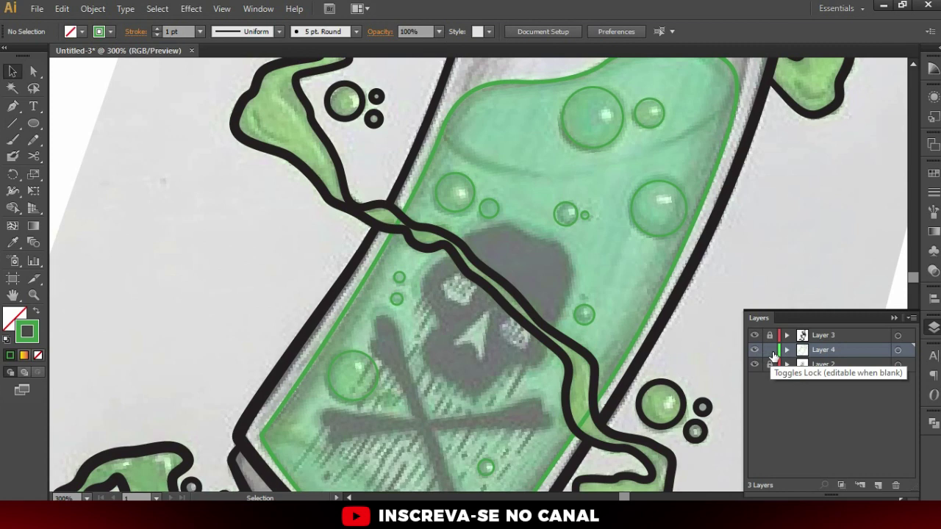
pyautogui.click(880, 485)
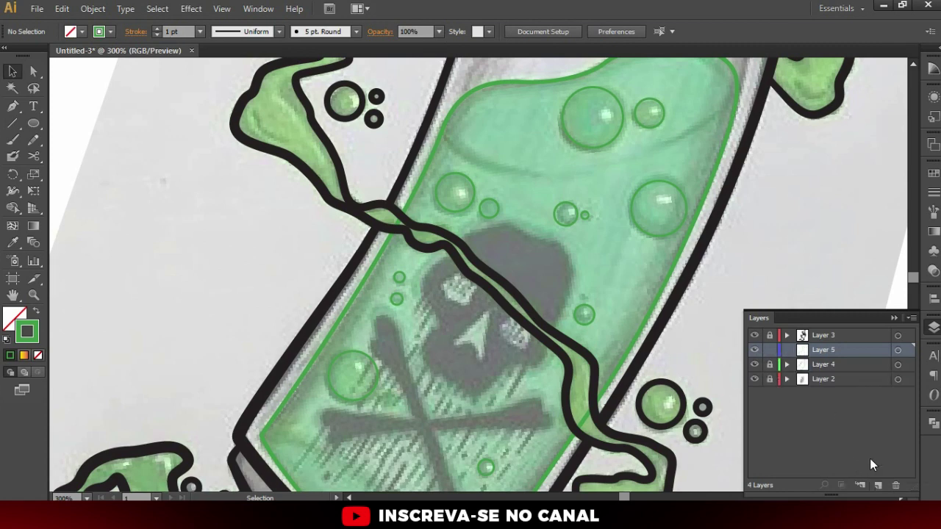
# Draw a curved sliver at the liquid's top-left edge with the Pen and fill it green
pyautogui.press('p')
pyautogui.scroll(1, 448, 195)
pyautogui.scroll(1, 446, 159)
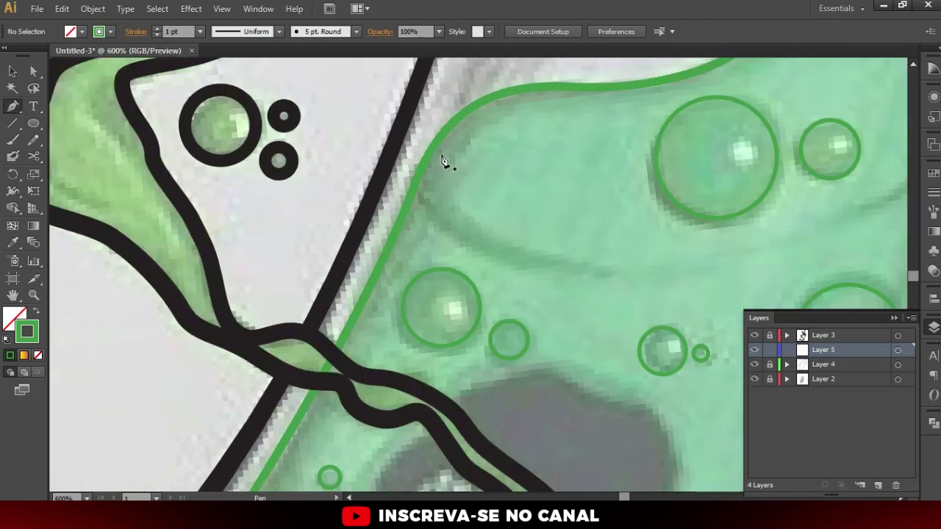
pyautogui.click(442, 134)
pyautogui.moveTo(622, 269); pyautogui.dragTo(851, 276)
pyautogui.moveTo(622, 270); pyautogui.dragTo(607, 281)
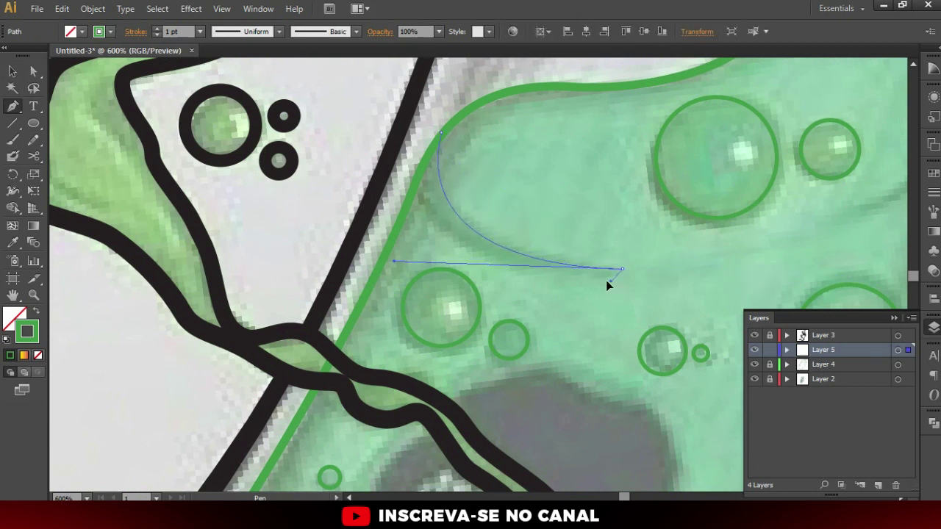
pyautogui.moveTo(478, 254); pyautogui.dragTo(394, 179)
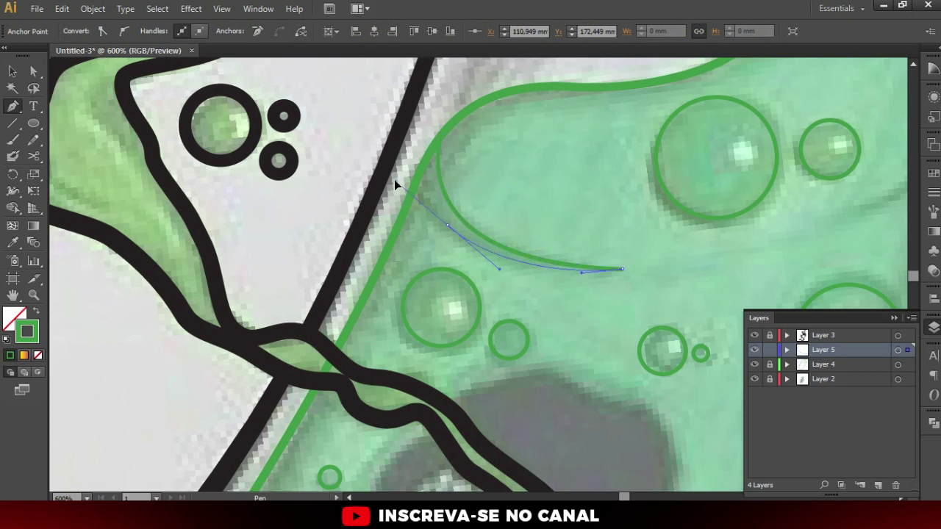
pyautogui.click(408, 196)
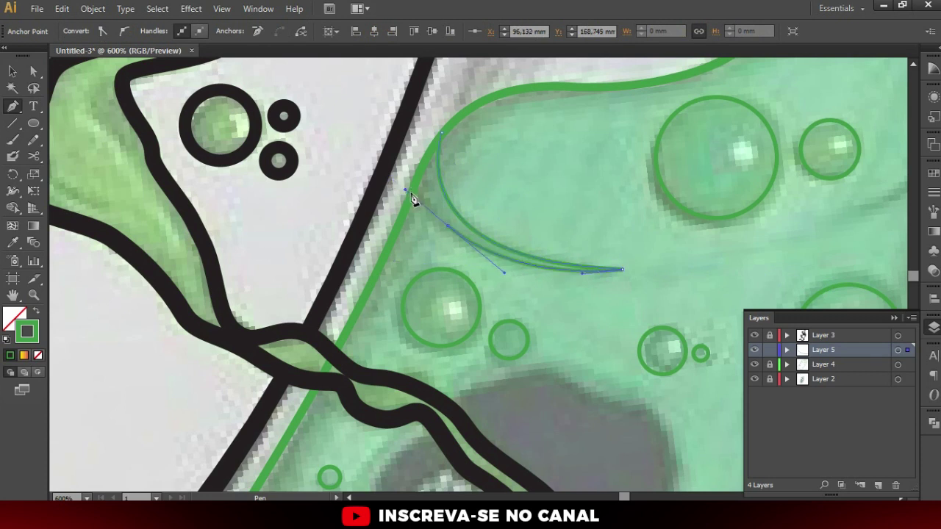
pyautogui.click(443, 135)
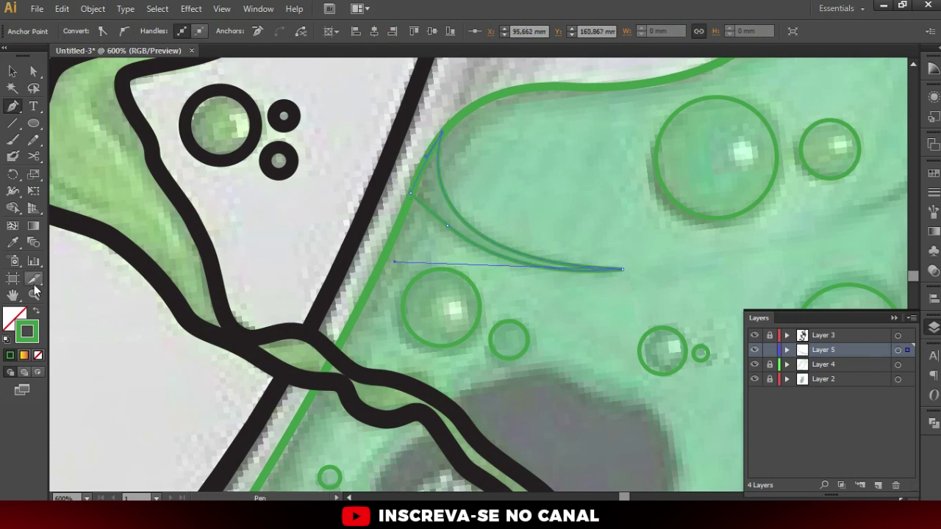
pyautogui.click(35, 311)
# Draw a second green highlight sliver down the liquid's top-right edge, then check it against the sketch
pyautogui.moveTo(624, 150); pyautogui.dragTo(310, 228)
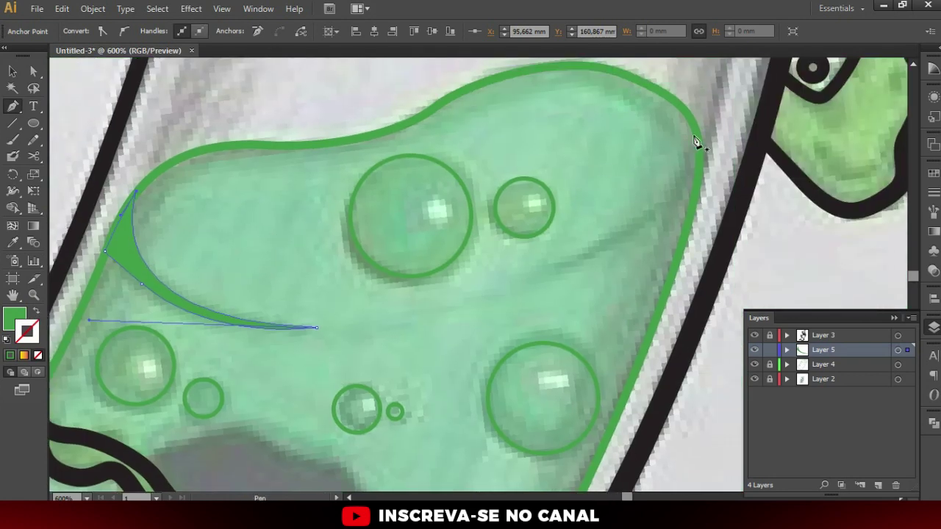
pyautogui.moveTo(692, 119); pyautogui.dragTo(660, 200)
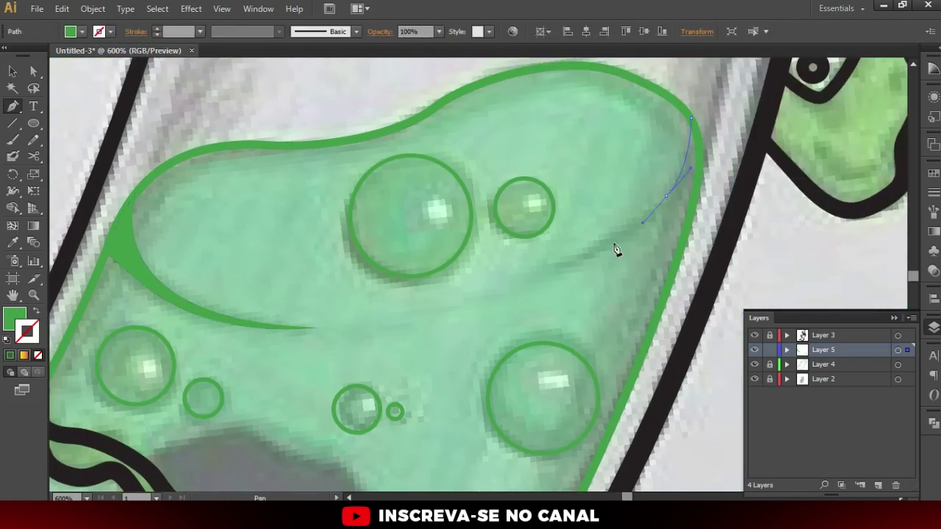
pyautogui.moveTo(632, 237); pyautogui.dragTo(633, 236)
pyautogui.moveTo(509, 286); pyautogui.dragTo(467, 298)
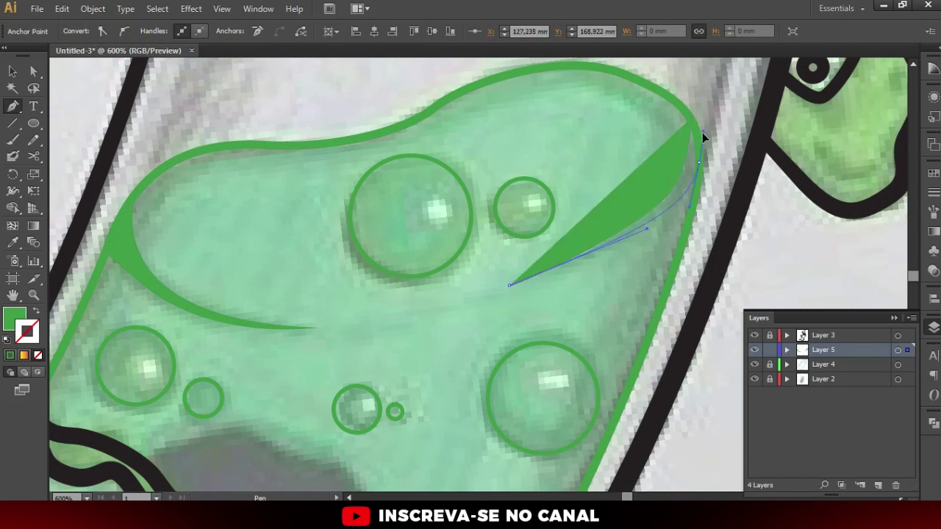
pyautogui.moveTo(692, 121); pyautogui.dragTo(695, 134)
pyautogui.press('v')
pyautogui.click(652, 143)
pyautogui.scroll(-4, 654, 142)
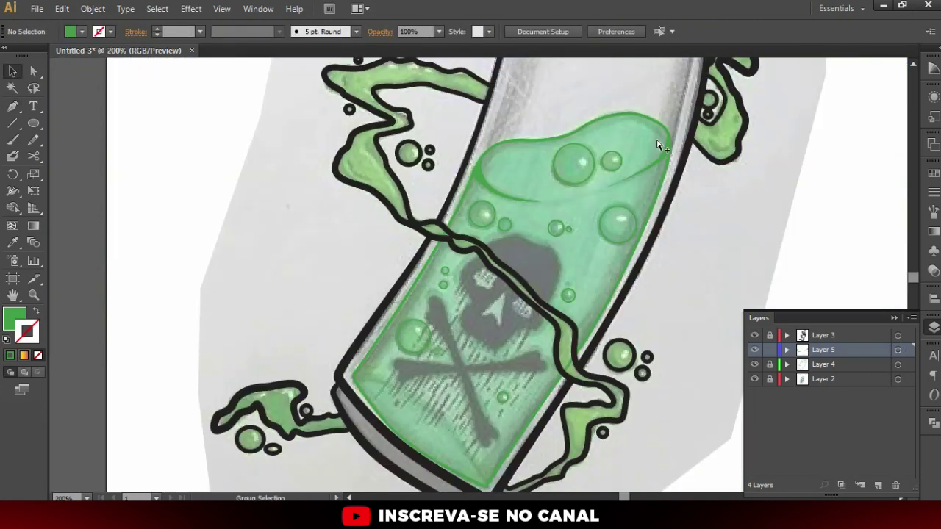
pyautogui.click(756, 382)
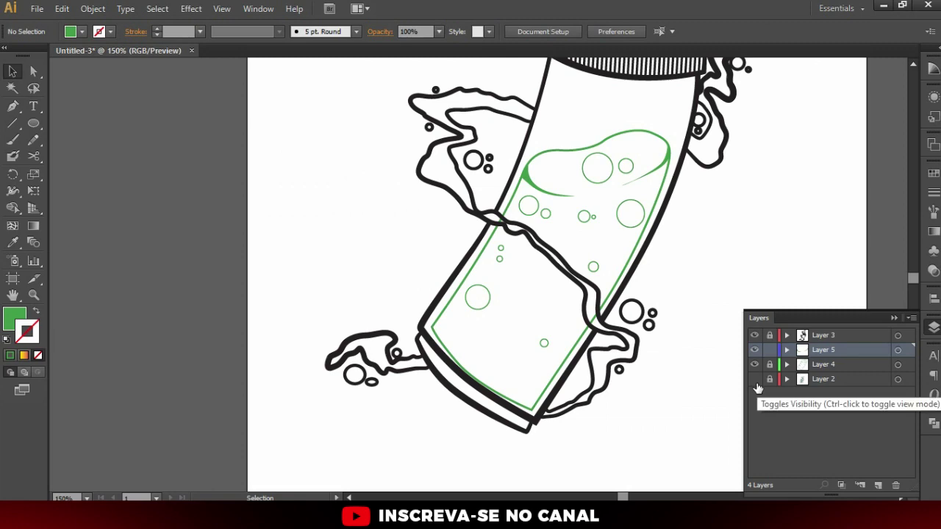
pyautogui.click(756, 383)
pyautogui.scroll(2, 497, 397)
# Draw a third thin highlight sliver along the liquid's bottom edge
pyautogui.press('p')
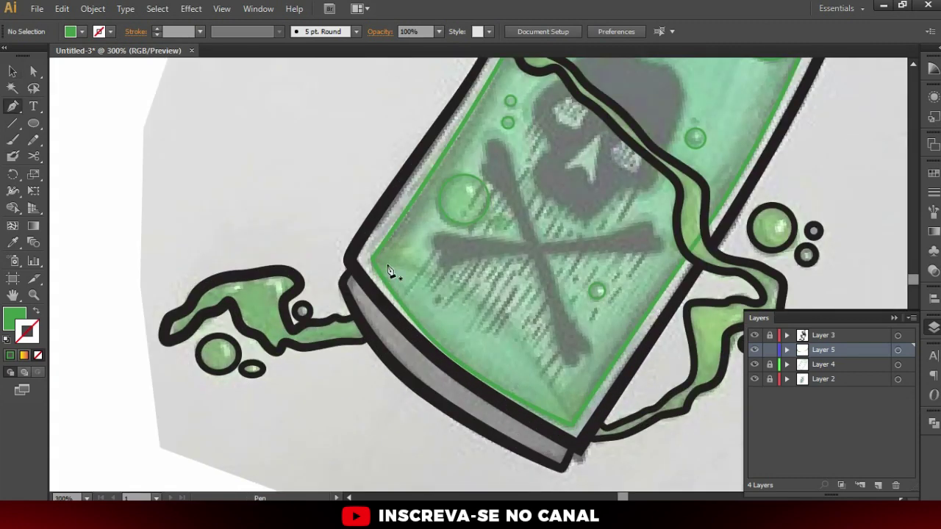
pyautogui.scroll(1, 373, 267)
pyautogui.click(369, 257)
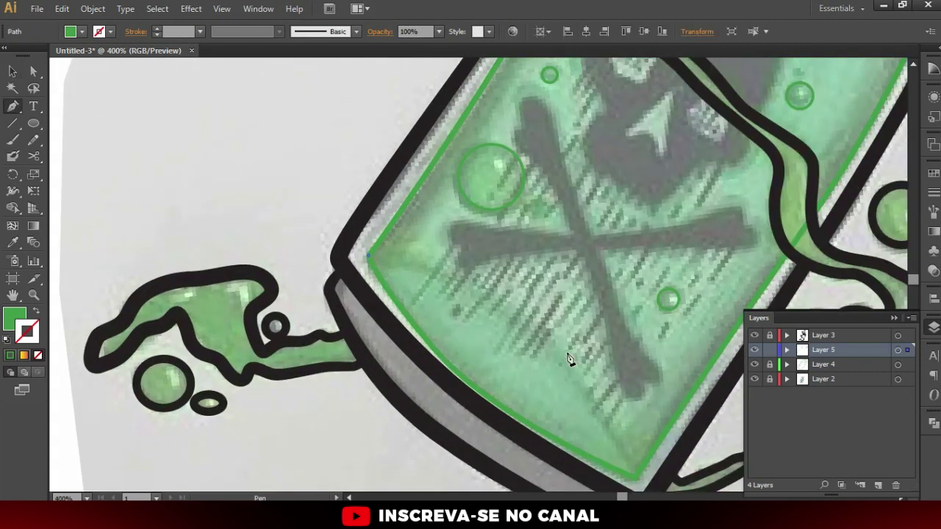
pyautogui.moveTo(526, 324); pyautogui.dragTo(588, 375)
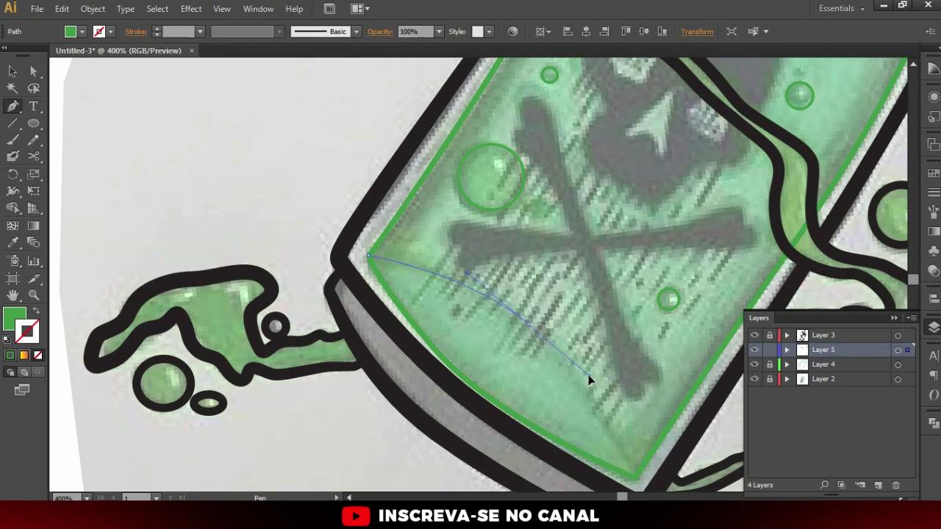
pyautogui.click(635, 481)
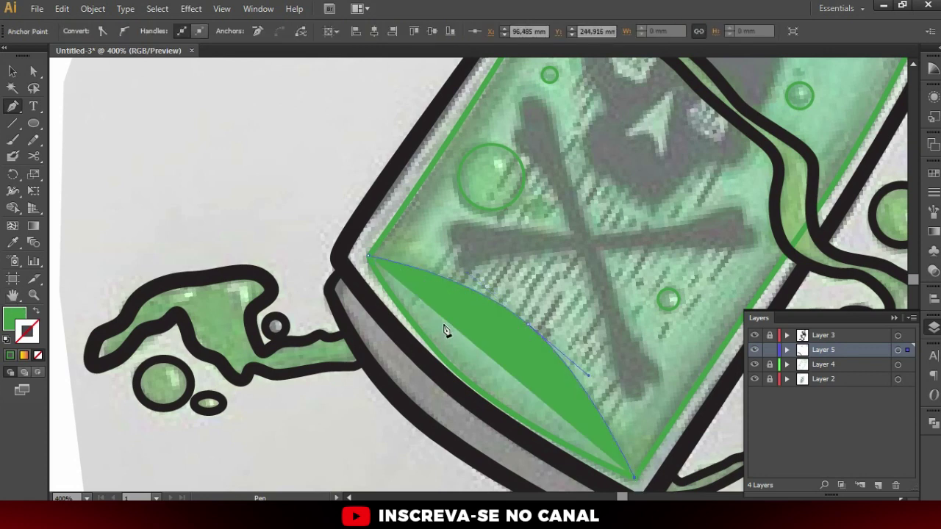
pyautogui.moveTo(524, 328); pyautogui.dragTo(484, 299)
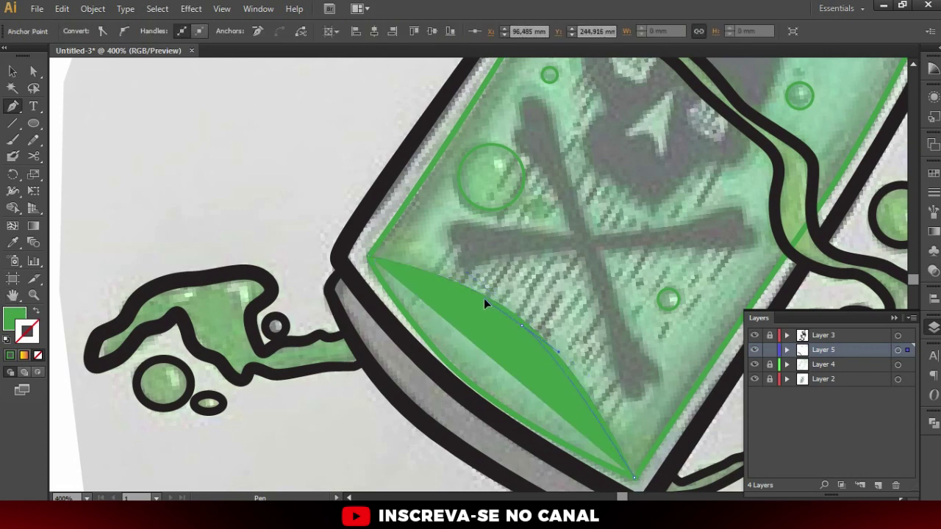
pyautogui.click(370, 259)
pyautogui.press('a')
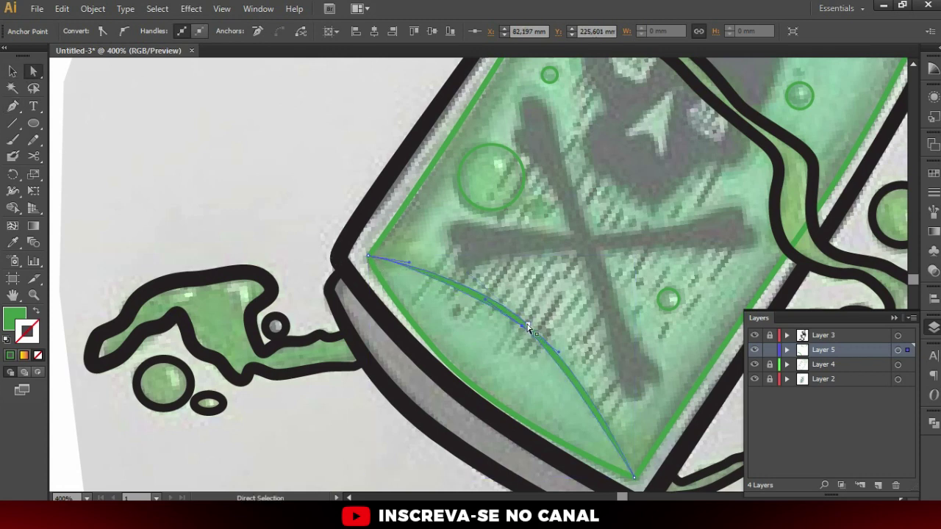
pyautogui.scroll(3, 519, 327)
pyautogui.click(541, 289)
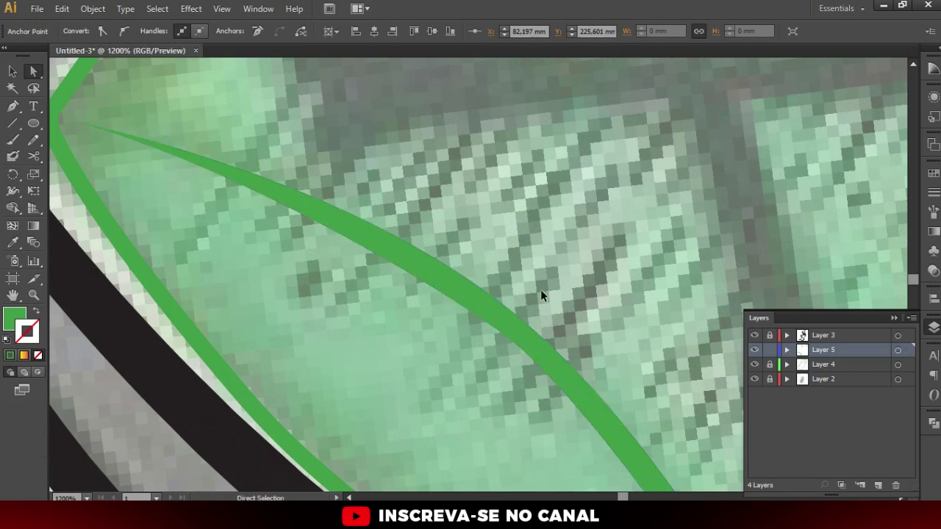
# Review the vial at 100% with the sketch hidden, then add Layer 6 above Layer 5
pyautogui.press('v')
pyautogui.scroll(-3, 525, 300)
pyautogui.scroll(-2, 374, 230)
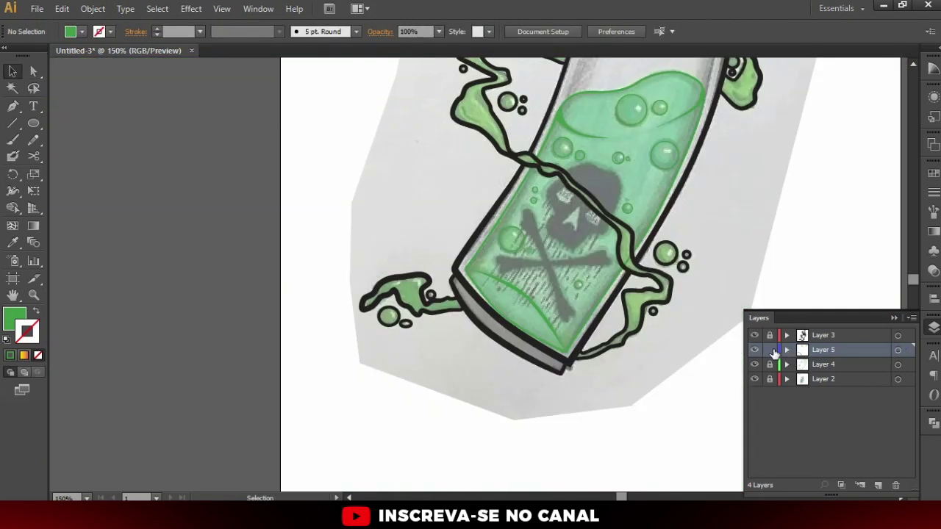
pyautogui.click(754, 379)
pyautogui.hotkey('ctrl', '-')
pyautogui.hotkey('ctrl', '-')
pyautogui.hotkey('ctrl', '-')
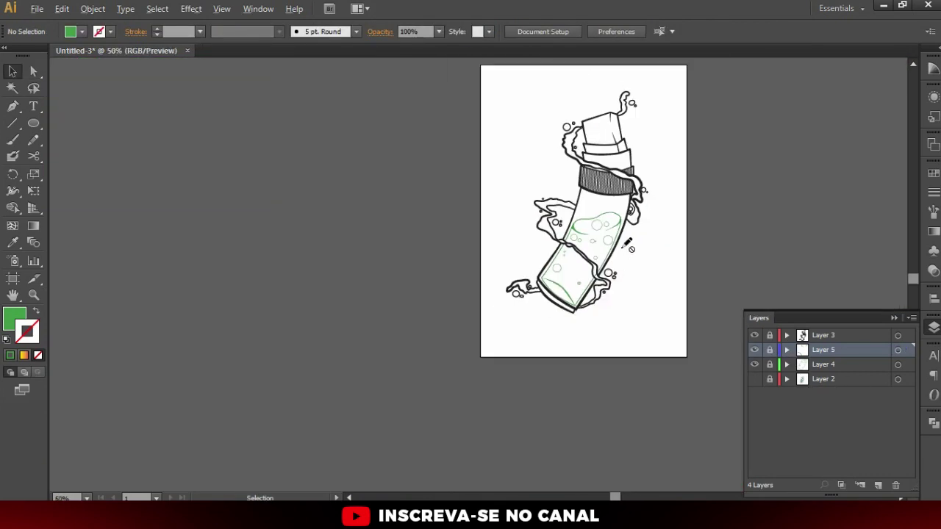
pyautogui.hotkey('ctrl', '1')
pyautogui.click(754, 379)
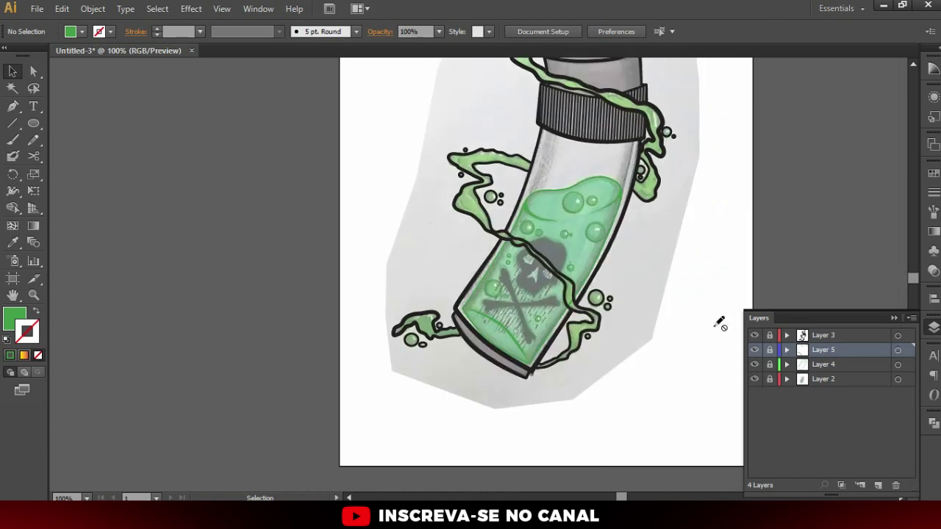
pyautogui.scroll(2, 655, 253)
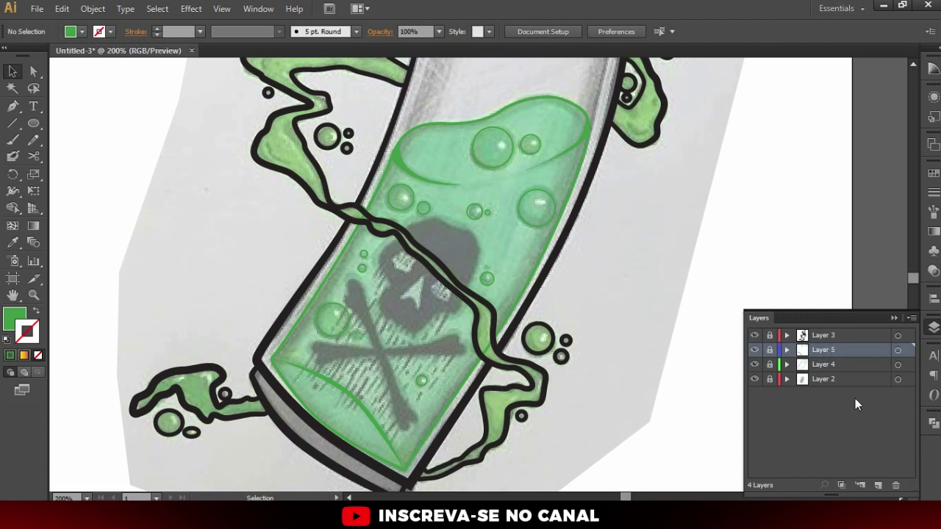
pyautogui.click(882, 482)
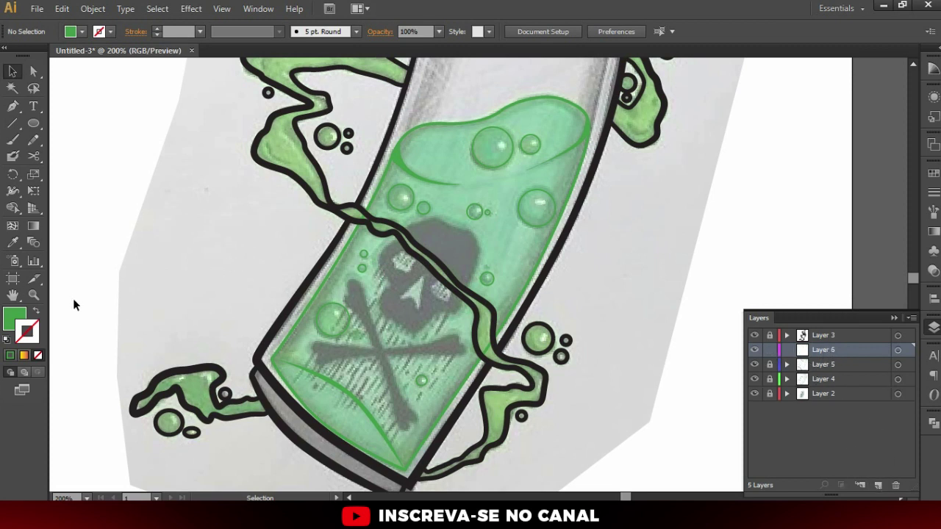
# Sample the black style and set black fill, no stroke with the Pencil tool
pyautogui.press('i')
pyautogui.click(392, 235)
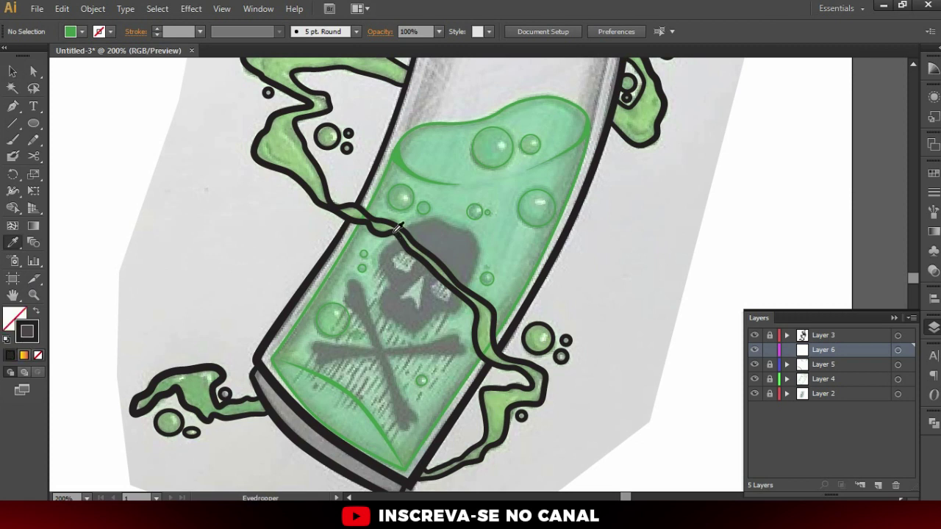
pyautogui.click(22, 327)
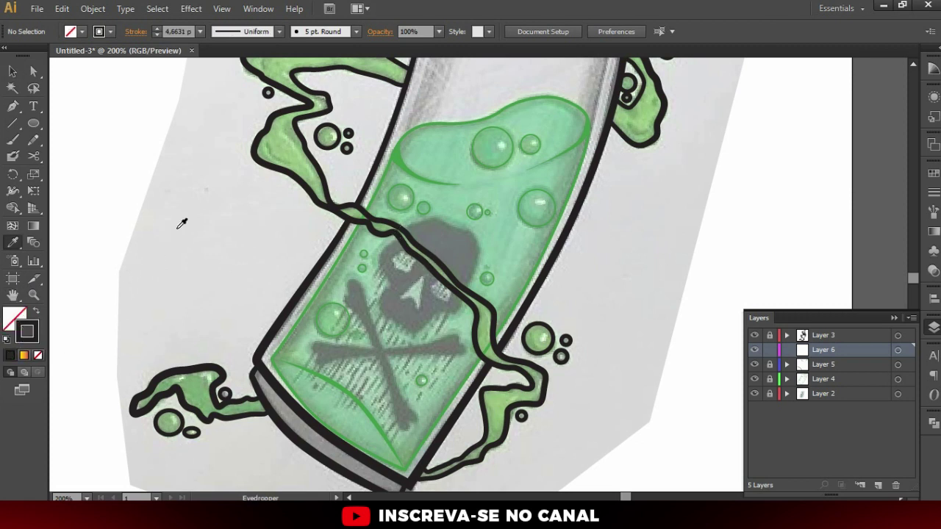
pyautogui.hotkey('ctrl', '=')
pyautogui.scroll(-1, 441, 284)
pyautogui.press('n')
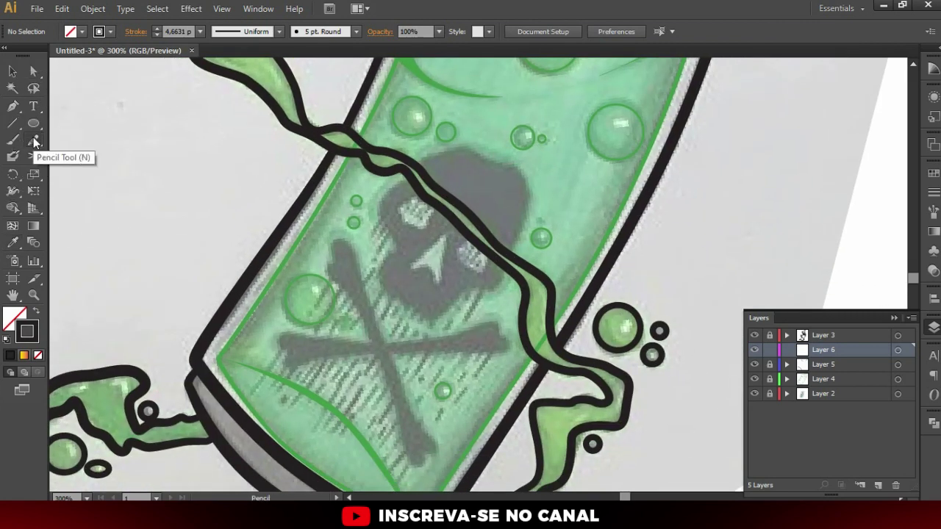
pyautogui.click(36, 312)
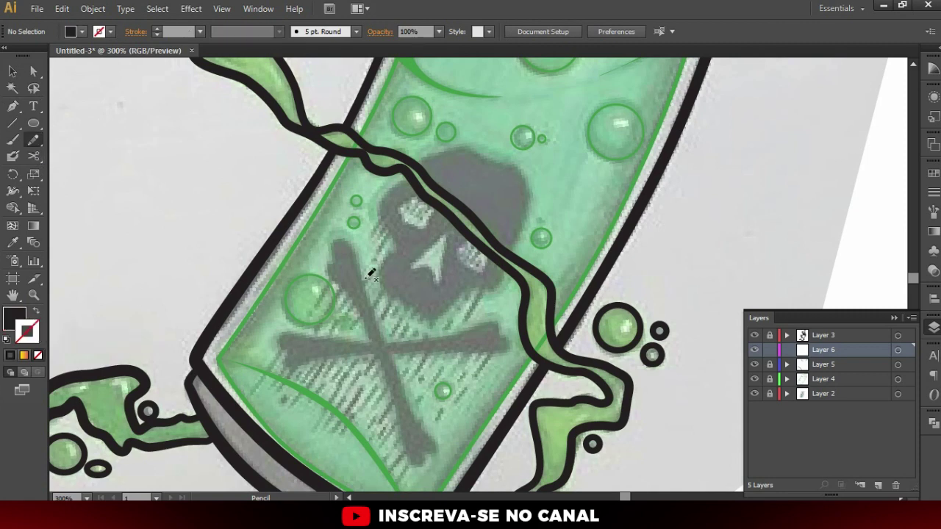
pyautogui.scroll(1, 413, 244)
pyautogui.scroll(1, 413, 147)
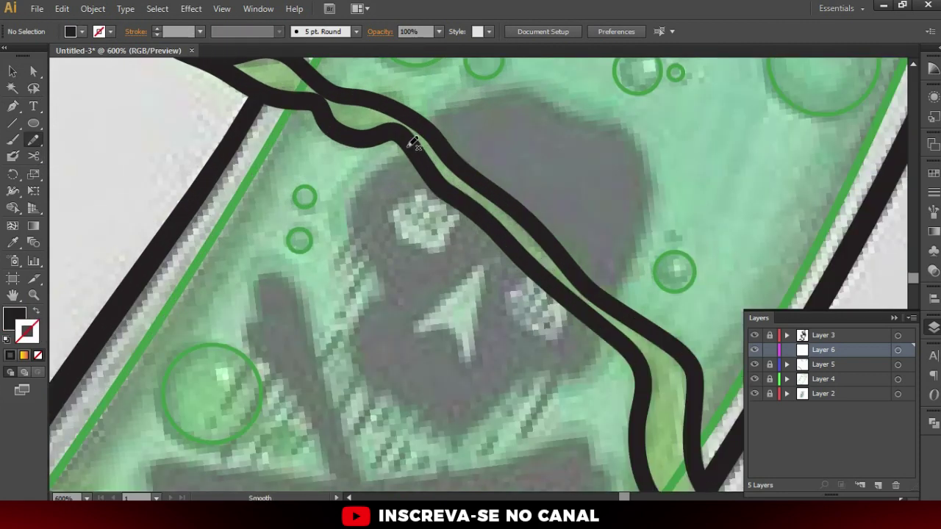
# Trace the skull outline around both eye sockets into a closed black shape
pyautogui.moveTo(390, 292); pyautogui.dragTo(369, 380)
pyautogui.moveTo(460, 439)
pyautogui.mouseDown()
pyautogui.moveTo(506, 385)
pyautogui.moveTo(542, 368)
pyautogui.mouseUp()
pyautogui.moveTo(609, 336)
pyautogui.mouseDown()
pyautogui.moveTo(578, 309)
pyautogui.moveTo(526, 324)
pyautogui.mouseUp()
pyautogui.moveTo(515, 285)
pyautogui.mouseDown()
pyautogui.moveTo(531, 267)
pyautogui.moveTo(493, 221)
pyautogui.moveTo(462, 204)
pyautogui.mouseUp()
pyautogui.moveTo(425, 179)
pyautogui.mouseDown()
pyautogui.moveTo(429, 164)
pyautogui.moveTo(416, 145)
pyautogui.mouseUp()
pyautogui.moveTo(417, 145); pyautogui.dragTo(413, 141)
pyautogui.hotkey('ctrl', '-')
pyautogui.hotkey('ctrl', '-')
pyautogui.hotkey('ctrl', '+')
pyautogui.hotkey('ctrl', '+')
pyautogui.press('v')
pyautogui.click(460, 265)
pyautogui.hotkey('ctrl', '+')
# Draw a triangular nose shape on the skull with the Pen tool
pyautogui.press('p')
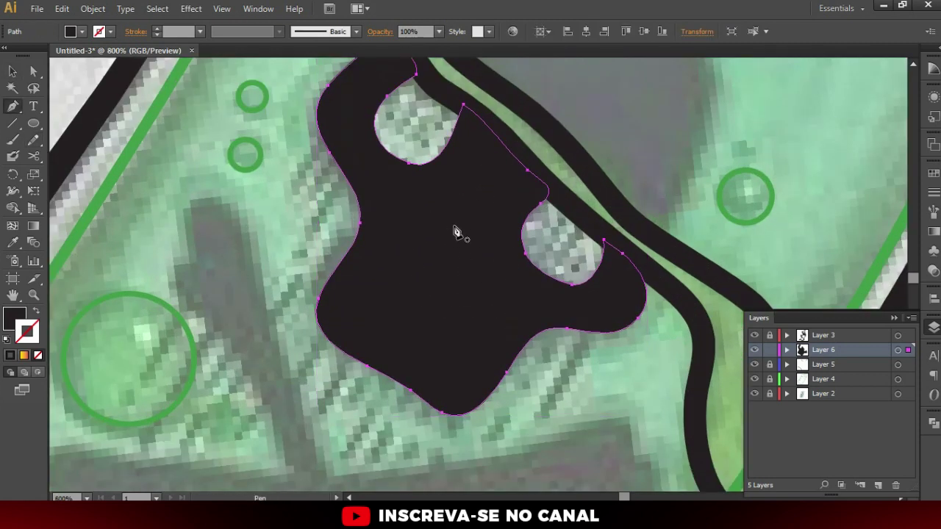
pyautogui.click(461, 222)
pyautogui.moveTo(411, 266); pyautogui.dragTo(402, 287)
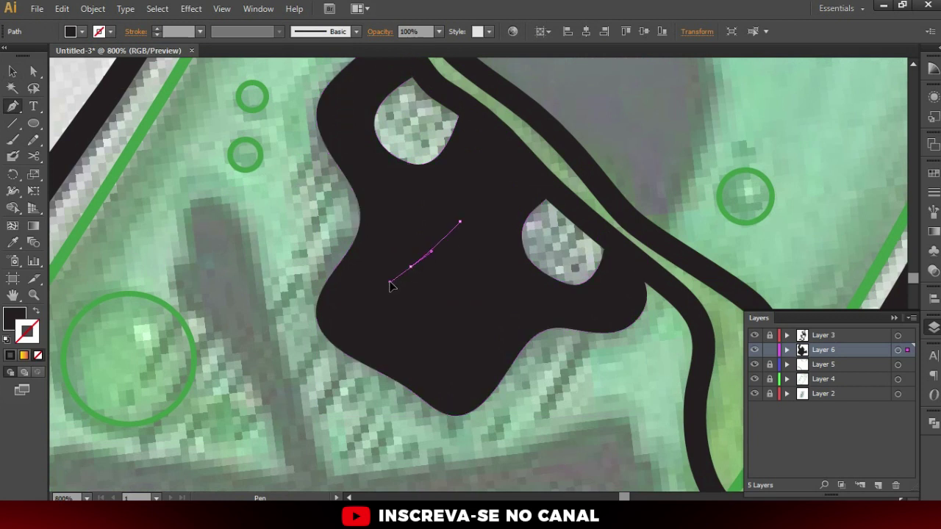
pyautogui.click(464, 275)
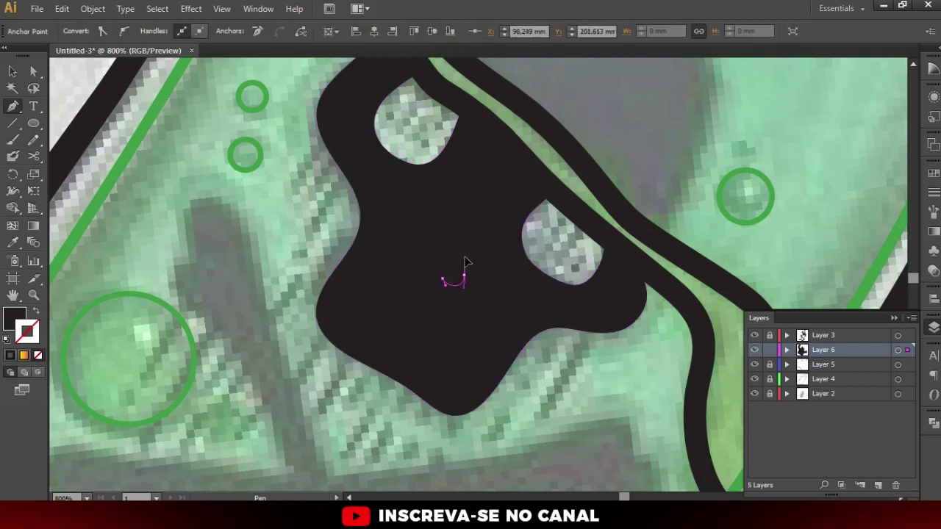
pyautogui.click(461, 222)
# Select the triangle with the skull and apply Pathfinder Minus Front
pyautogui.press('v')
pyautogui.keyDown('shift'); pyautogui.click(498, 185); pyautogui.keyUp('shift')
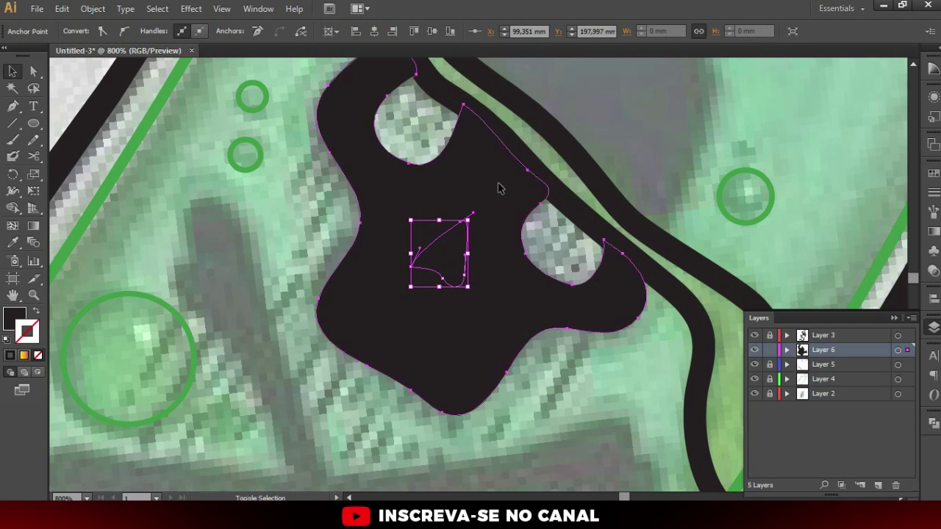
pyautogui.click(934, 423)
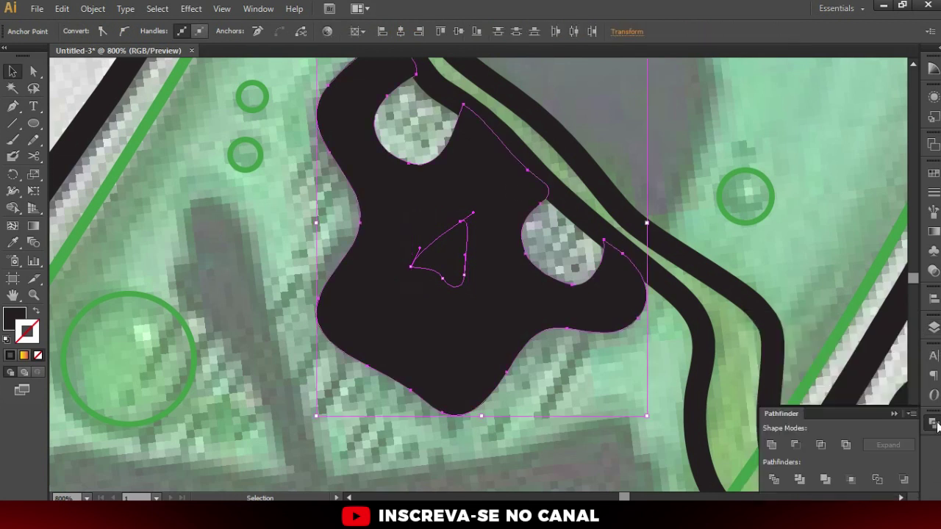
pyautogui.click(795, 445)
pyautogui.click(315, 254)
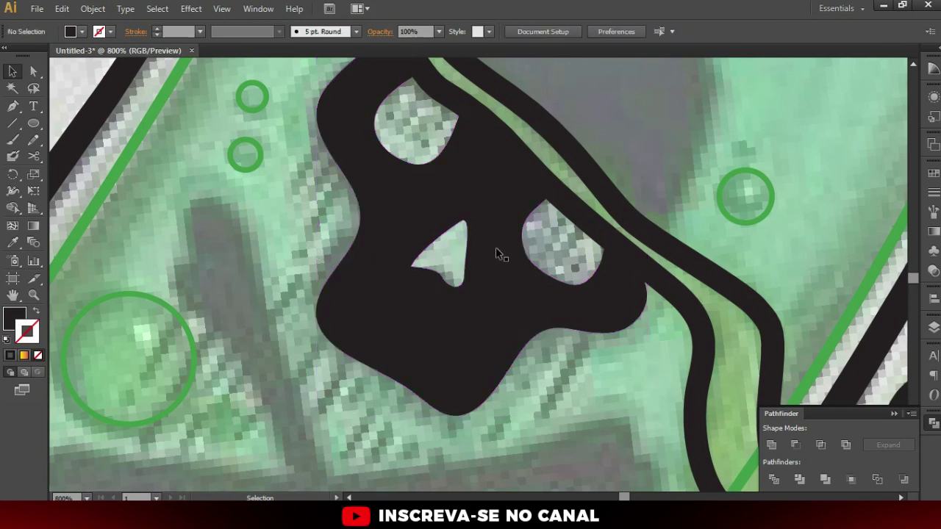
pyautogui.hotkey('ctrl', '-')
pyautogui.hotkey('ctrl', '-')
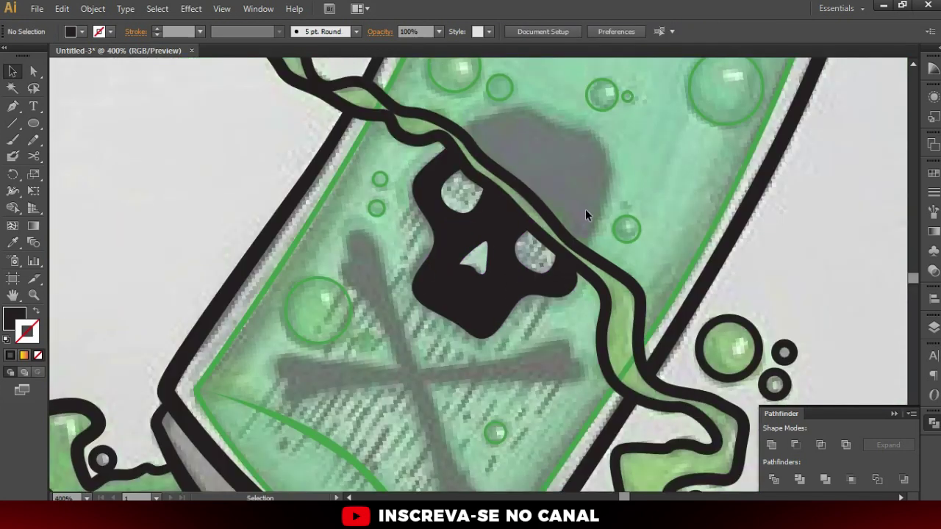
# Fill in the top of the skull in black with the Pencil
pyautogui.press('n')
pyautogui.scroll(2, 359, 177)
pyautogui.hscroll(1, 552, 147)
pyautogui.scroll(2, 552, 147)
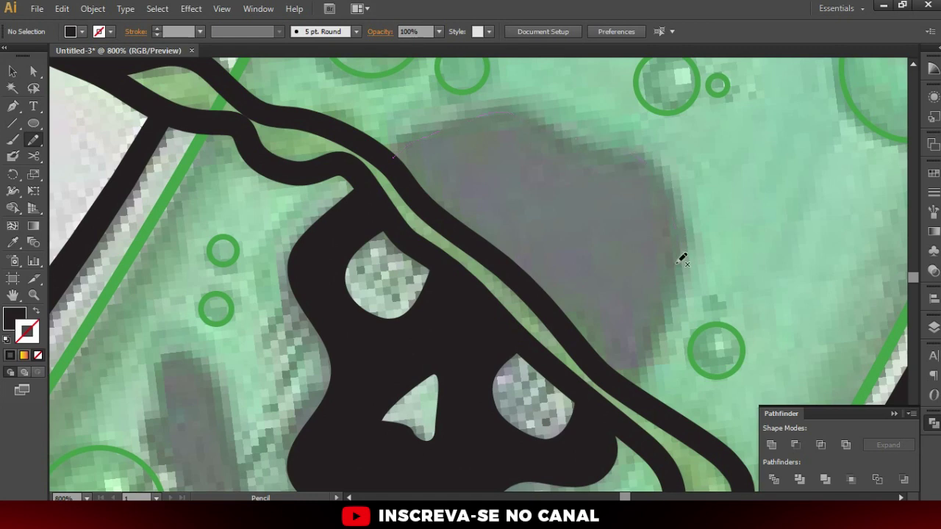
pyautogui.moveTo(654, 374); pyautogui.dragTo(412, 180)
pyautogui.scroll(-2, 483, 169)
pyautogui.scroll(1, 581, 213)
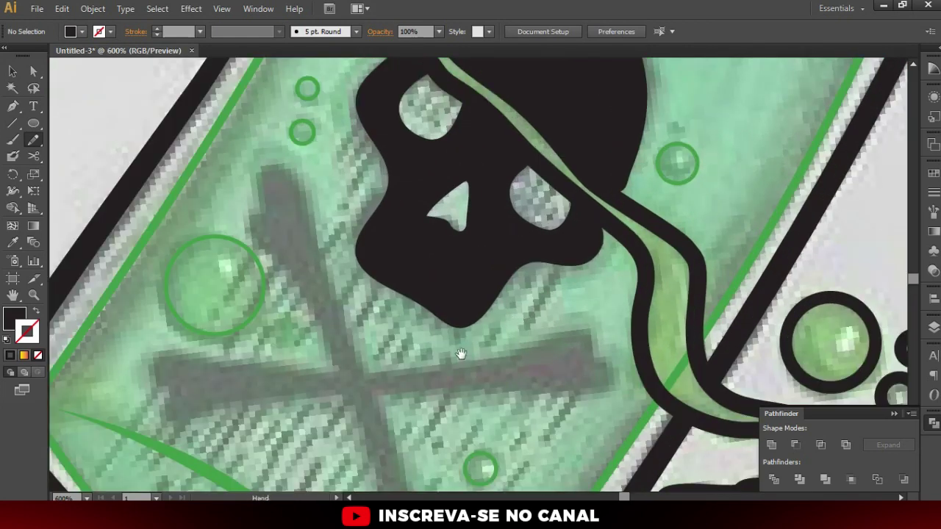
pyautogui.scroll(2, 611, 222)
pyautogui.moveTo(526, 226); pyautogui.dragTo(524, 227)
pyautogui.scroll(1, 429, 150)
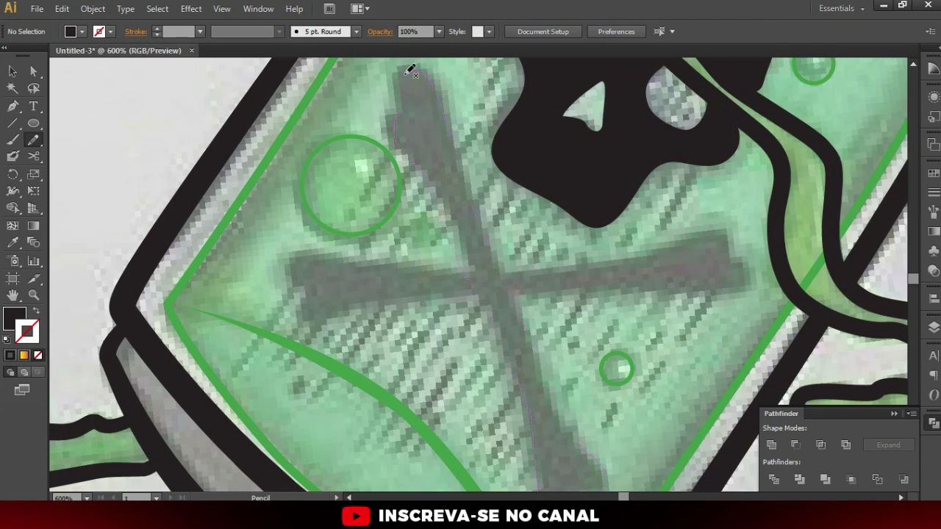
# Draw both crossbones as solid black bars beneath the skull
pyautogui.moveTo(436, 78); pyautogui.dragTo(407, 103)
pyautogui.scroll(-3, 491, 263)
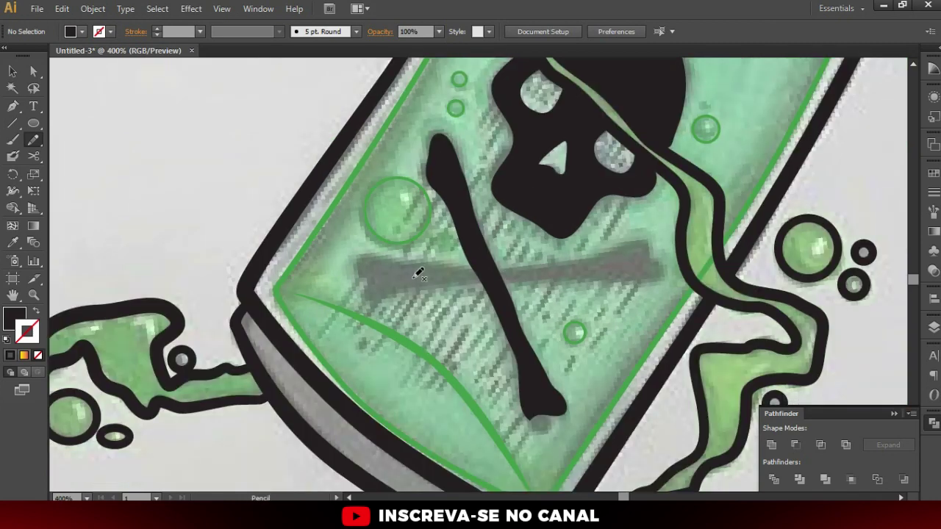
pyautogui.scroll(3, 419, 273)
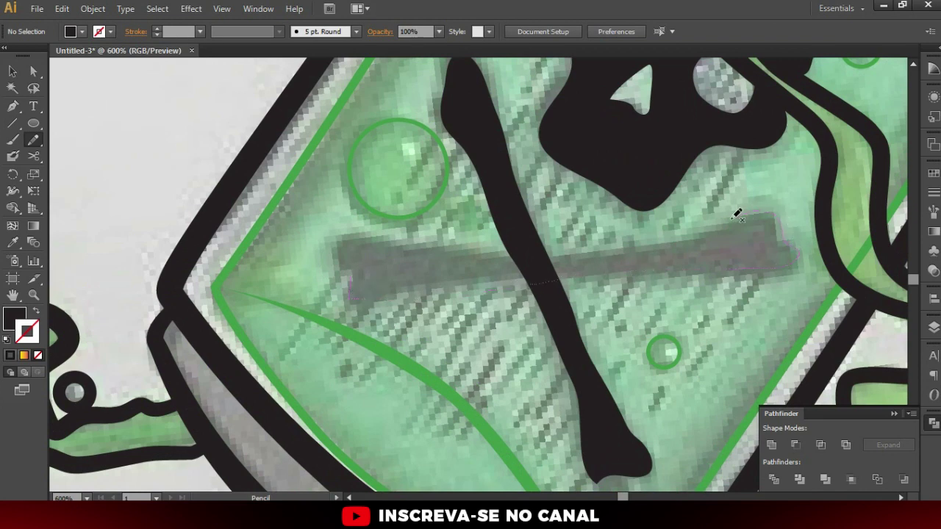
pyautogui.moveTo(620, 252); pyautogui.dragTo(510, 254)
pyautogui.moveTo(355, 263); pyautogui.dragTo(357, 266)
pyautogui.scroll(-4, 428, 313)
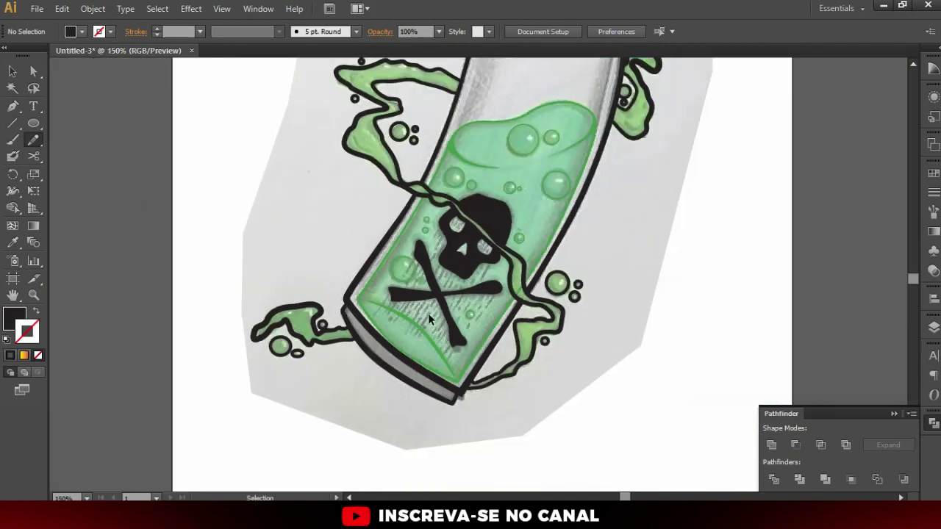
pyautogui.scroll(-1, 416, 322)
# Zoom around the crossbones to inspect their anchor points
pyautogui.press('v')
pyautogui.scroll(3, 417, 317)
pyautogui.scroll(2, 428, 221)
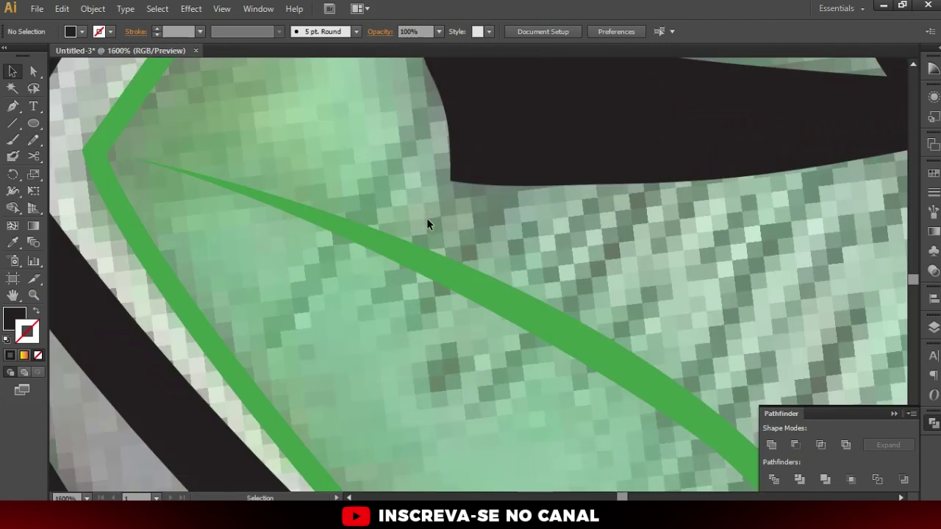
pyautogui.press('a')
pyautogui.scroll(1, 447, 269)
pyautogui.scroll(-4, 418, 272)
pyautogui.scroll(-3, 419, 273)
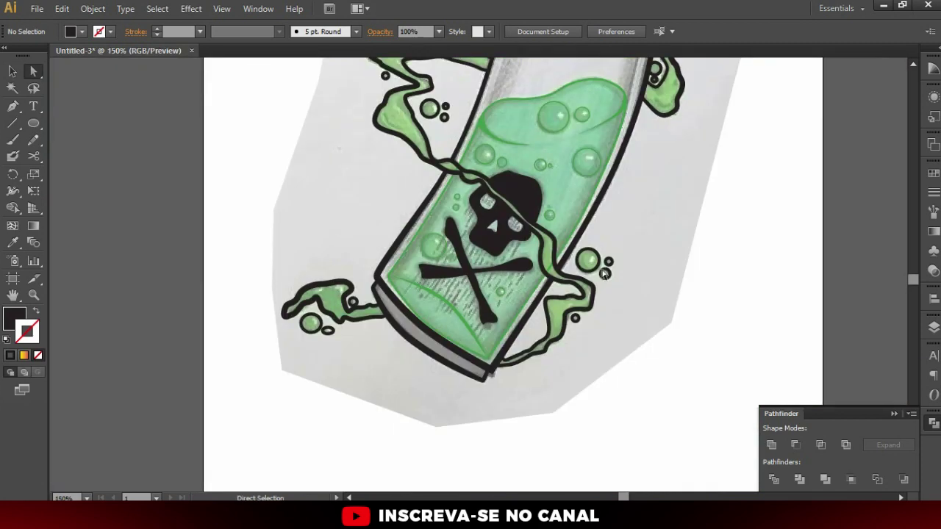
pyautogui.scroll(2, 476, 243)
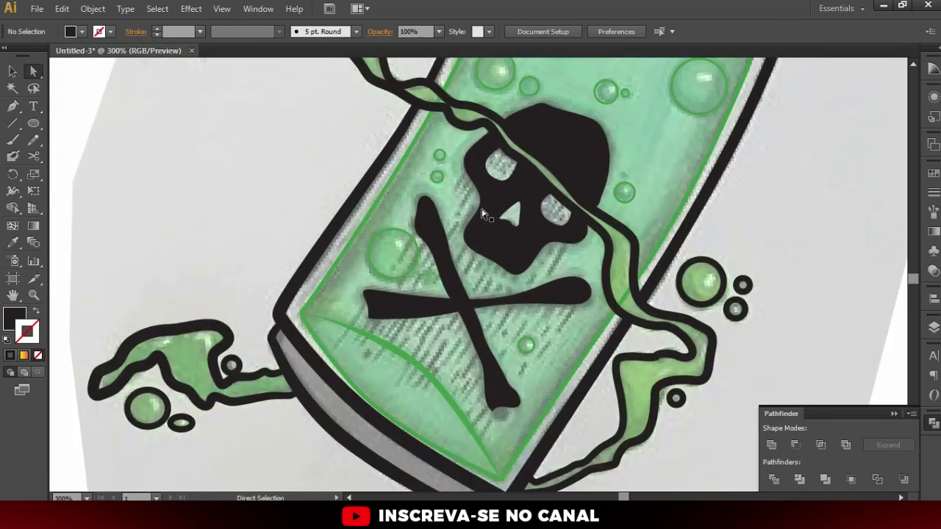
pyautogui.press('b')
pyautogui.scroll(1, 74, 232)
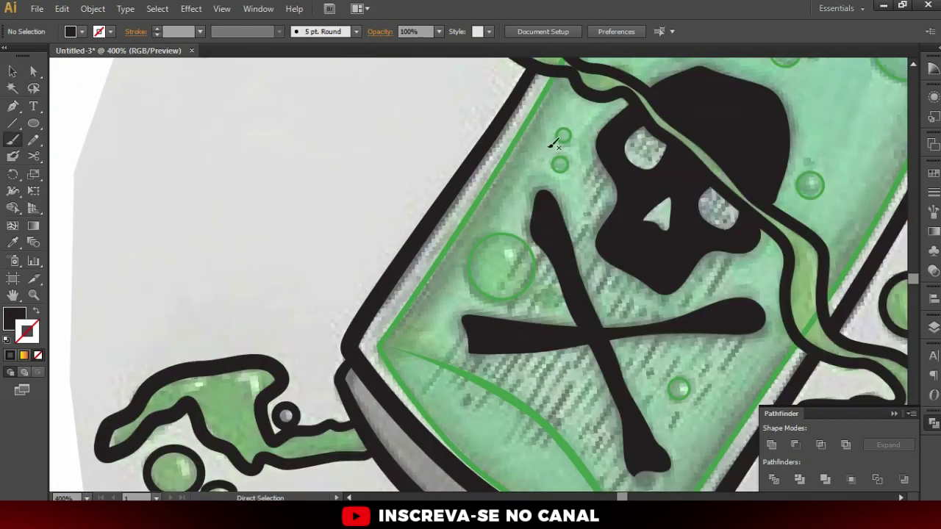
# Set the Pencil to black stroke, no fill, with Round Cap and Round Join
pyautogui.click(34, 140)
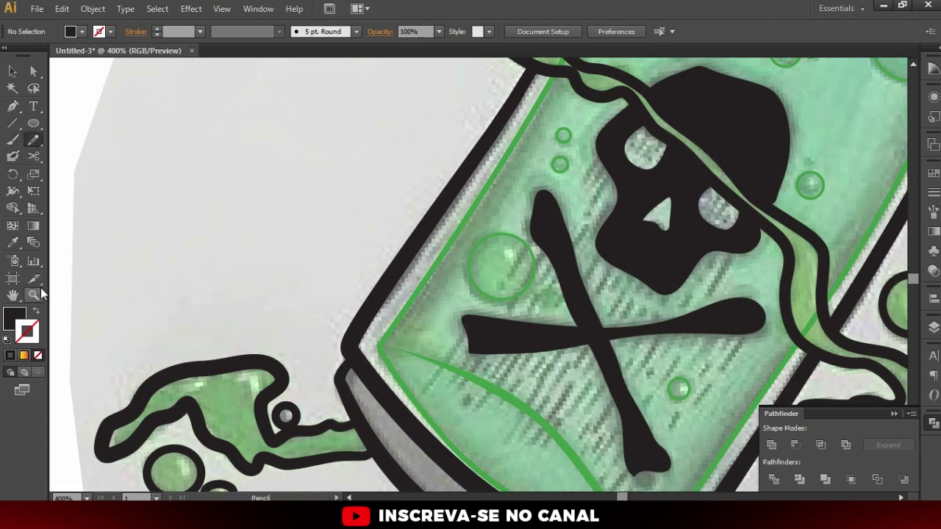
pyautogui.click(36, 312)
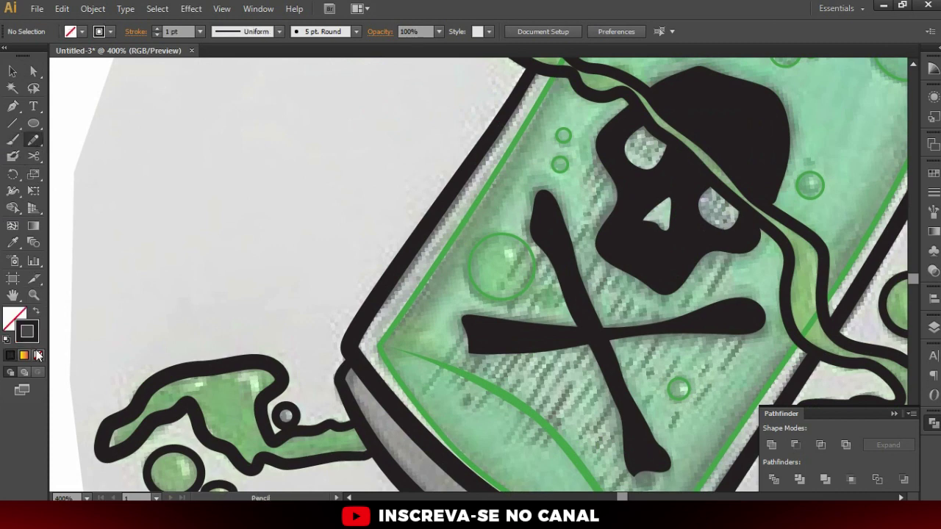
pyautogui.click(135, 31)
pyautogui.click(70, 83)
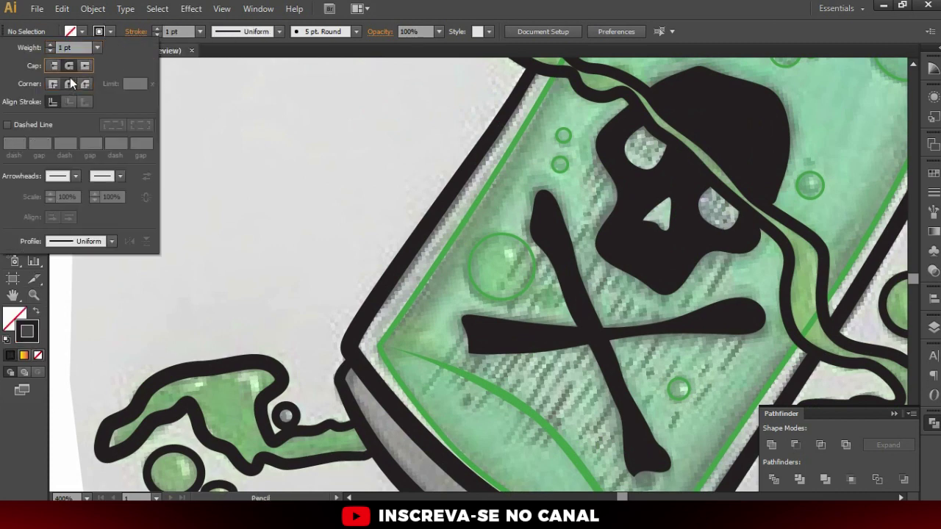
pyautogui.click(69, 66)
pyautogui.click(67, 83)
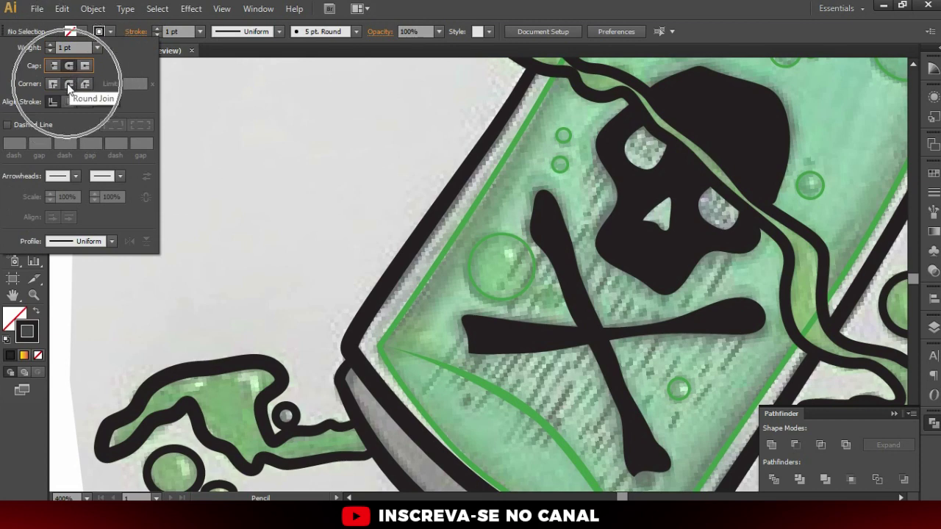
pyautogui.click(69, 66)
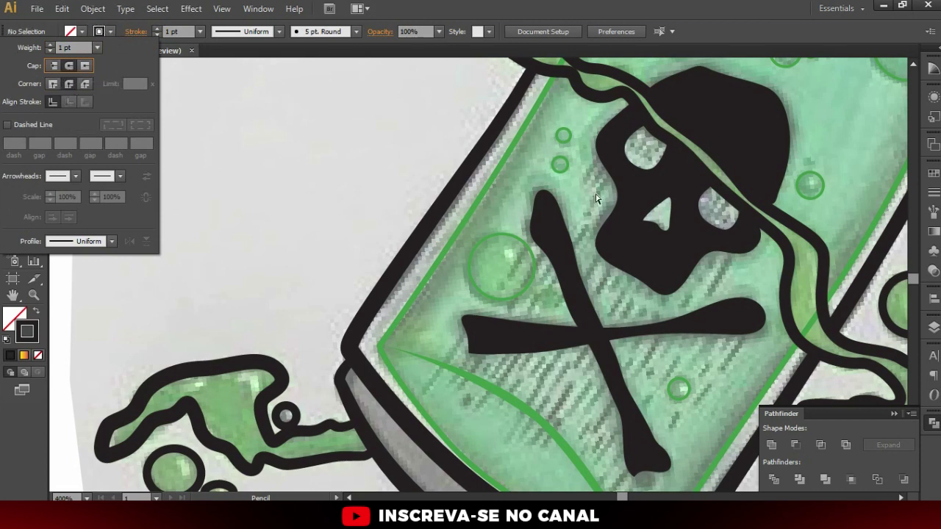
pyautogui.press('Escape')
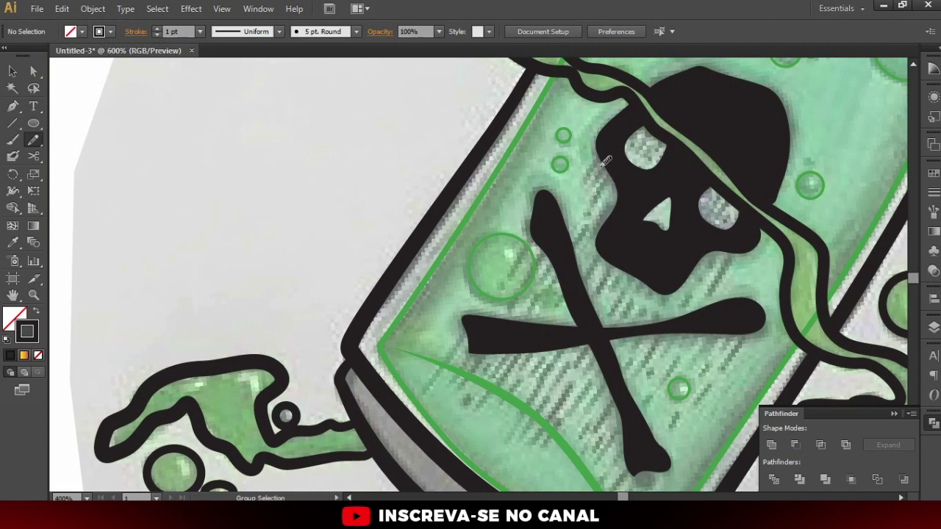
pyautogui.scroll(1, 597, 151)
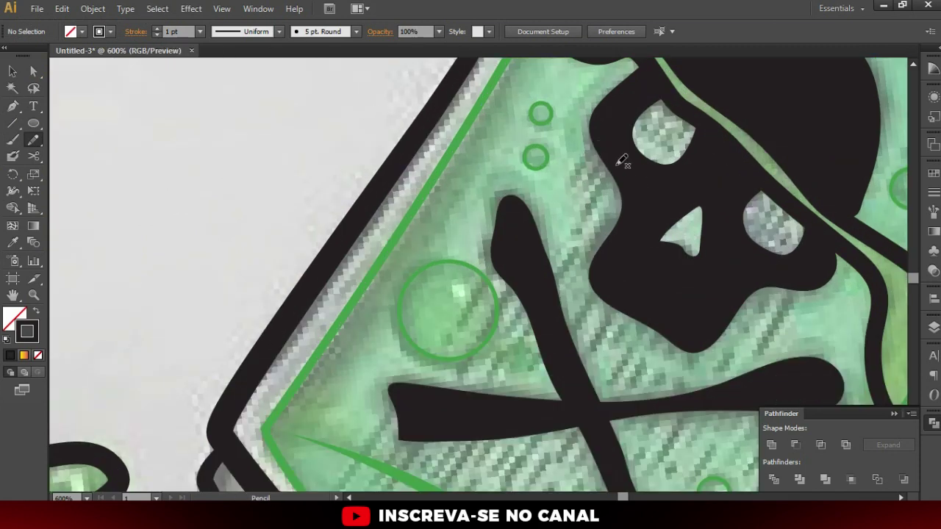
# Draw 2 pt hatch strokes left of the skull and delete the thin first one
pyautogui.moveTo(573, 175); pyautogui.dragTo(586, 156)
pyautogui.click(193, 31)
pyautogui.write('2')
pyautogui.press('Return')
pyautogui.moveTo(596, 169); pyautogui.dragTo(579, 217)
pyautogui.press('a')
pyautogui.click(581, 169)
pyautogui.press('Delete')
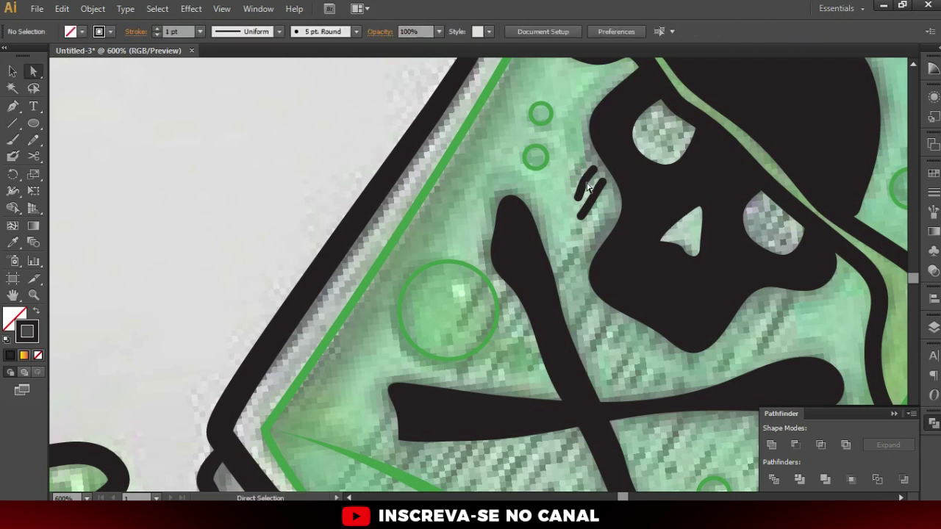
pyautogui.click(584, 189)
# With the Pencil, hatch short black strokes below, above and left of the crossbones
pyautogui.press('n')
pyautogui.hotkey('ctrl', '-')
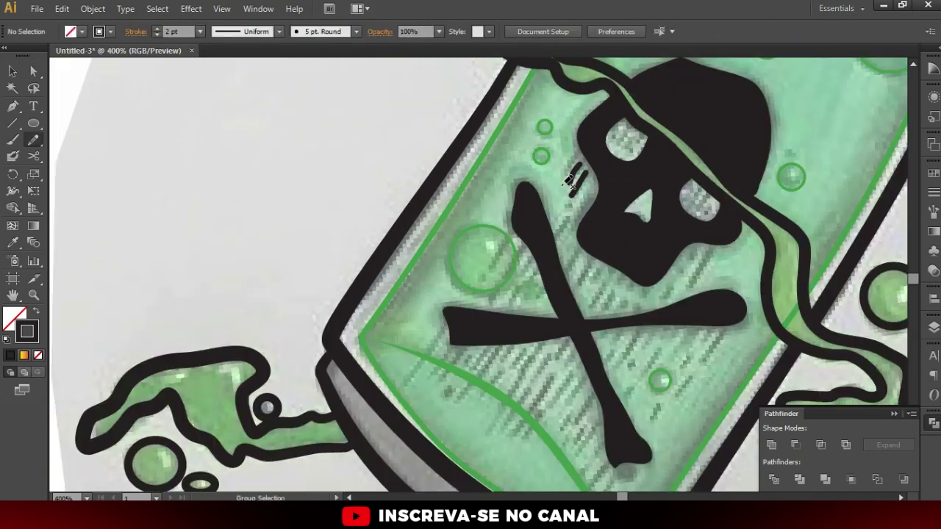
pyautogui.moveTo(699, 336); pyautogui.dragTo(599, 211)
pyautogui.moveTo(619, 248)
pyautogui.mouseDown()
pyautogui.moveTo(578, 325)
pyautogui.moveTo(603, 272)
pyautogui.mouseUp()
pyautogui.moveTo(570, 305); pyautogui.dragTo(548, 344)
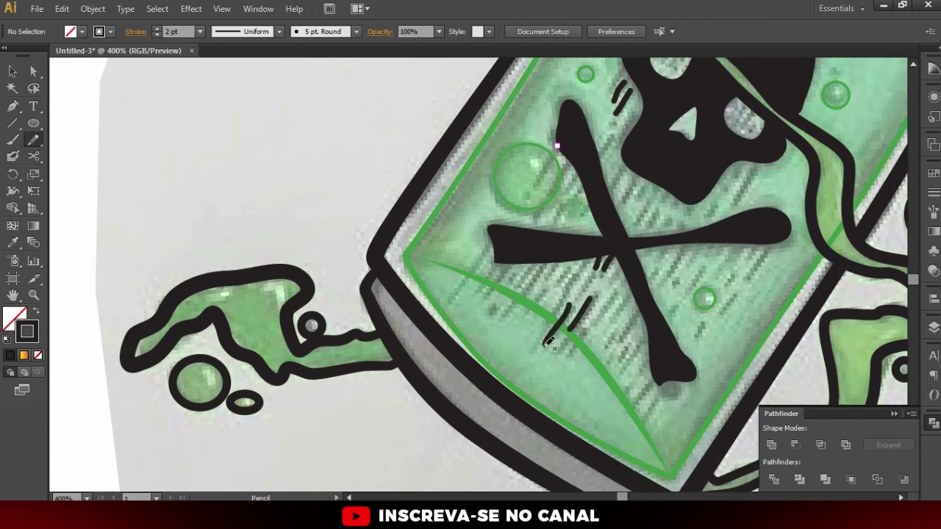
pyautogui.moveTo(593, 252)
pyautogui.mouseDown()
pyautogui.moveTo(572, 283)
pyautogui.moveTo(546, 293)
pyautogui.mouseUp()
pyautogui.moveTo(556, 261)
pyautogui.mouseDown()
pyautogui.moveTo(507, 312)
pyautogui.moveTo(518, 276)
pyautogui.moveTo(491, 307)
pyautogui.mouseUp()
pyautogui.moveTo(507, 262)
pyautogui.mouseDown()
pyautogui.moveTo(490, 288)
pyautogui.moveTo(460, 286)
pyautogui.mouseUp()
pyautogui.moveTo(496, 244); pyautogui.dragTo(464, 281)
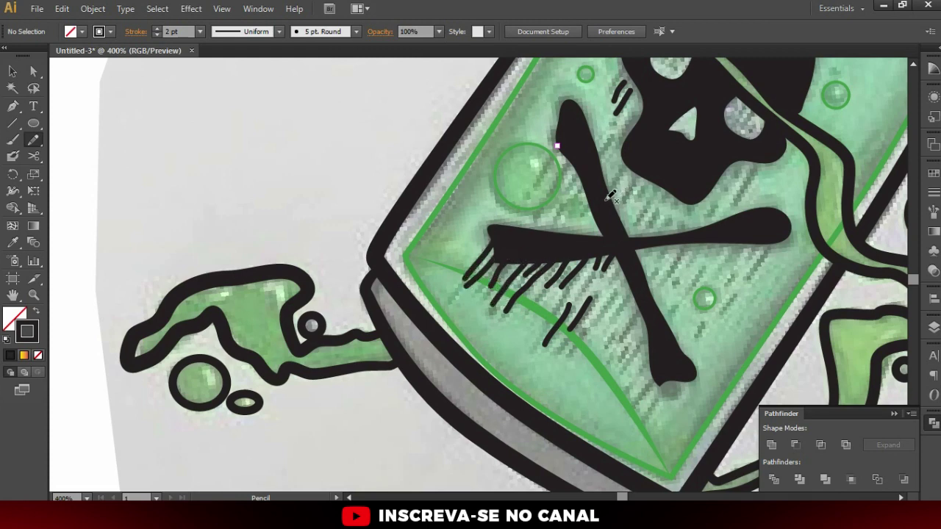
pyautogui.moveTo(593, 198); pyautogui.dragTo(578, 228)
pyautogui.moveTo(597, 162)
pyautogui.mouseDown()
pyautogui.moveTo(555, 232)
pyautogui.moveTo(559, 197)
pyautogui.mouseUp()
pyautogui.moveTo(558, 193); pyautogui.dragTo(531, 229)
pyautogui.moveTo(543, 169); pyautogui.dragTo(530, 197)
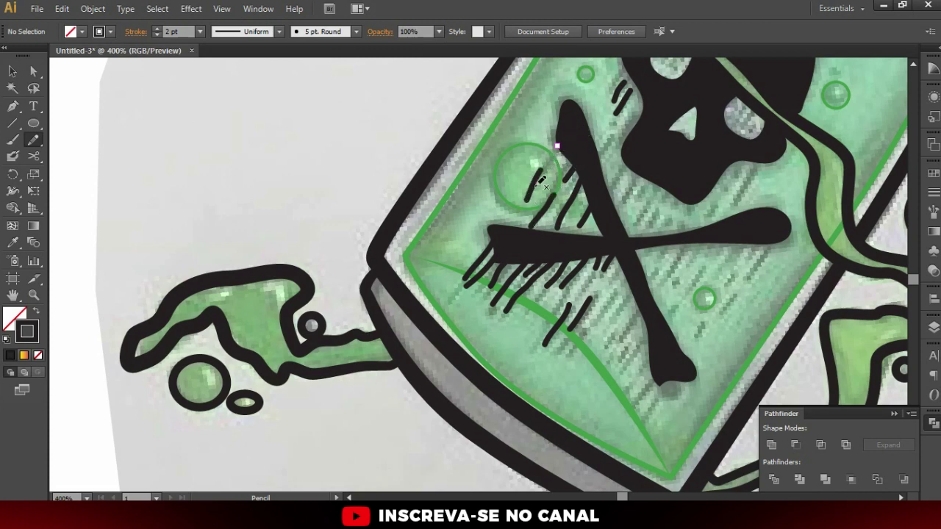
# Hatch beside and below the skull and around the crossbones' right end
pyautogui.moveTo(635, 97); pyautogui.dragTo(623, 124)
pyautogui.moveTo(626, 160)
pyautogui.mouseDown()
pyautogui.moveTo(612, 186)
pyautogui.moveTo(649, 219)
pyautogui.mouseUp()
pyautogui.moveTo(673, 188); pyautogui.dragTo(662, 202)
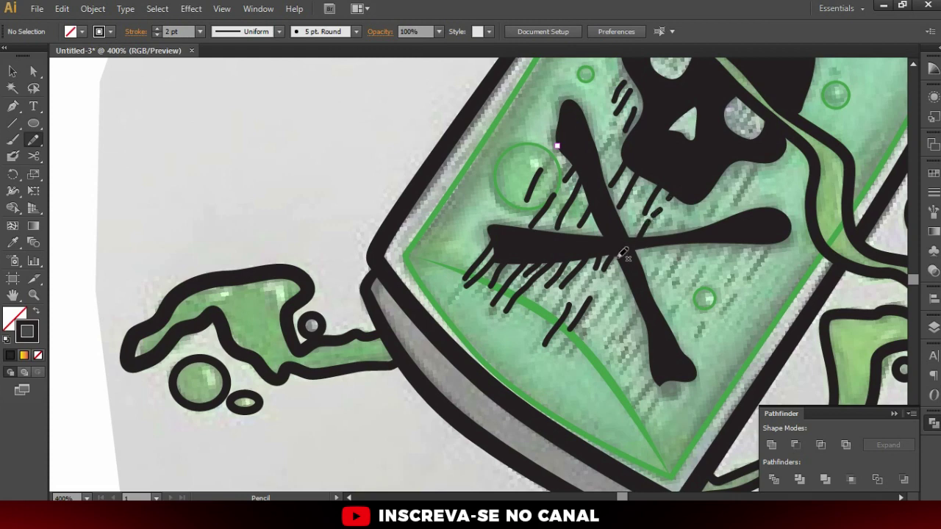
pyautogui.moveTo(625, 277)
pyautogui.mouseDown()
pyautogui.moveTo(603, 312)
pyautogui.moveTo(603, 350)
pyautogui.moveTo(569, 359)
pyautogui.mouseUp()
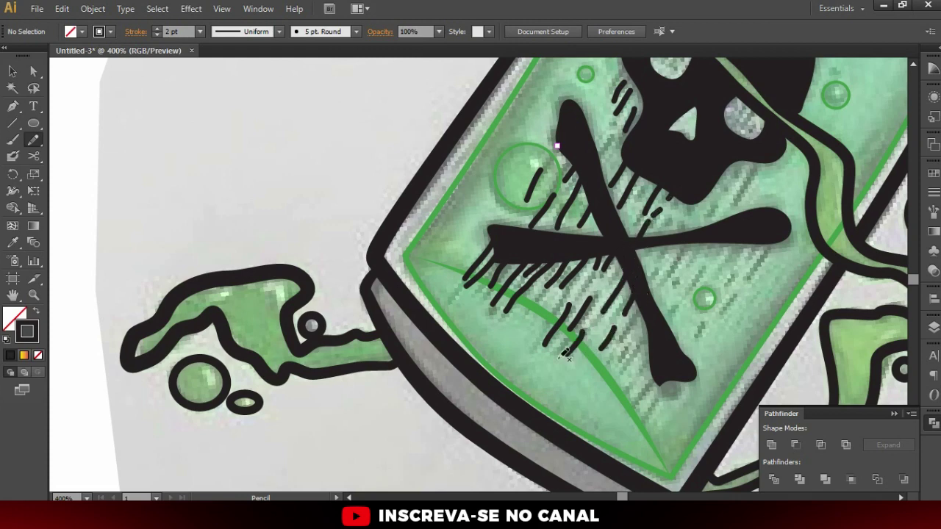
pyautogui.moveTo(691, 244); pyautogui.dragTo(660, 275)
pyautogui.moveTo(690, 203); pyautogui.dragTo(675, 218)
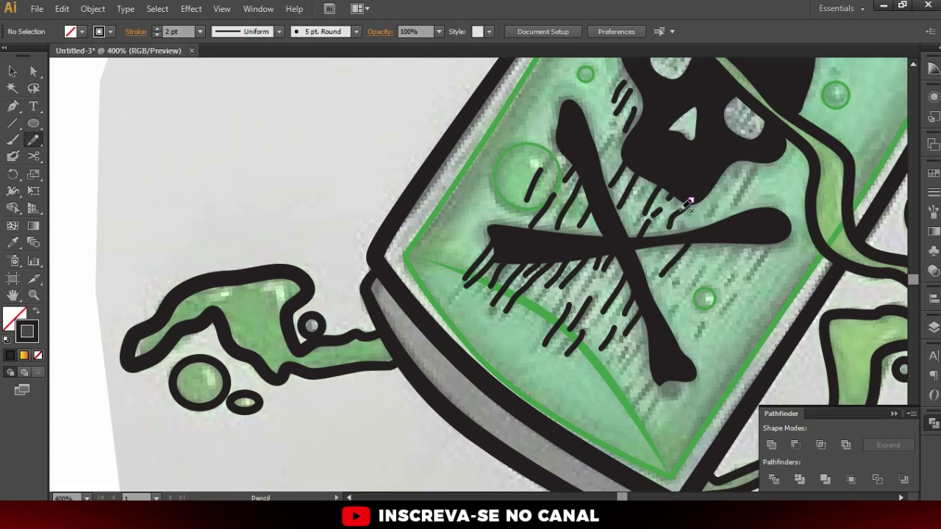
pyautogui.moveTo(695, 198); pyautogui.dragTo(676, 225)
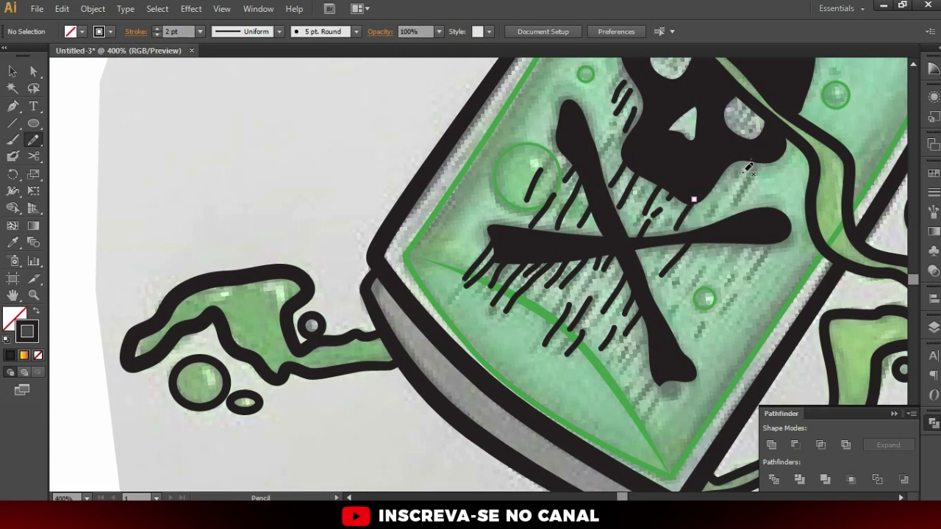
pyautogui.moveTo(742, 167); pyautogui.dragTo(718, 219)
pyautogui.moveTo(764, 155)
pyautogui.mouseDown()
pyautogui.moveTo(734, 193)
pyautogui.moveTo(713, 198)
pyautogui.mouseUp()
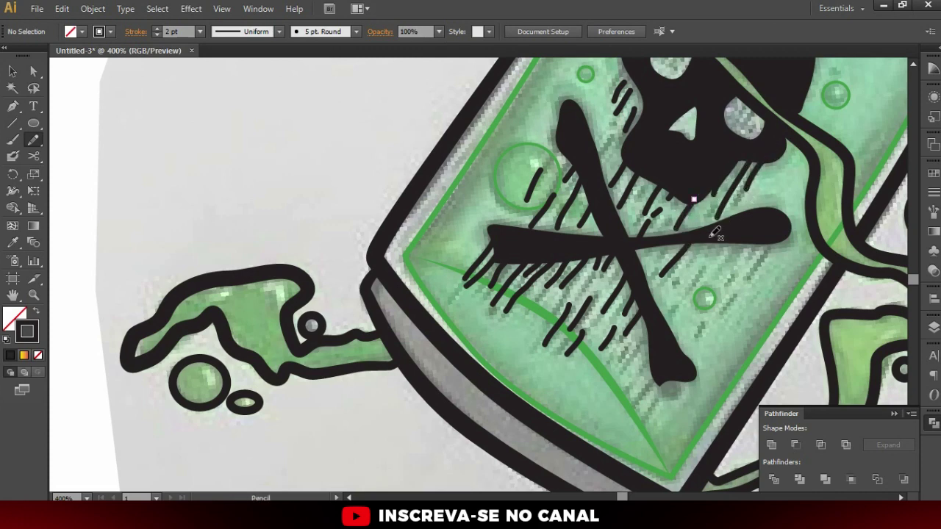
pyautogui.moveTo(698, 278); pyautogui.dragTo(677, 303)
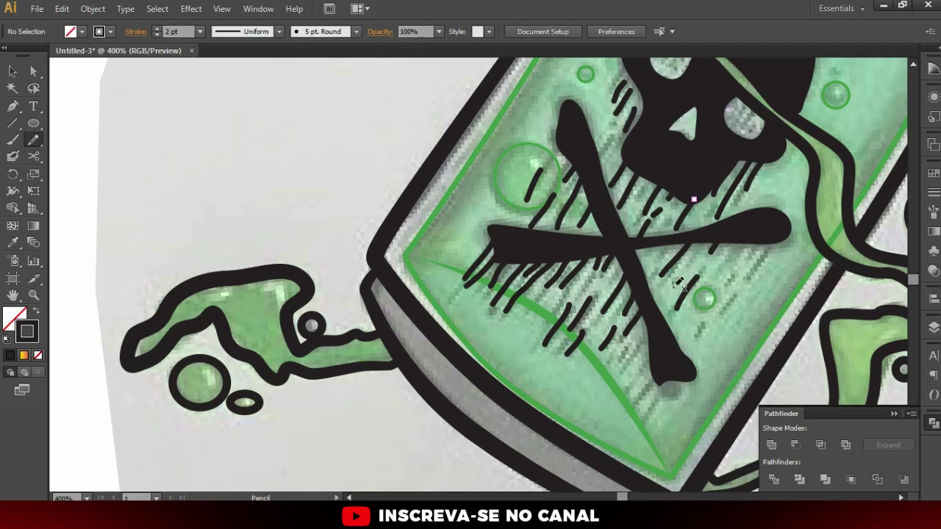
pyautogui.moveTo(750, 231); pyautogui.dragTo(724, 268)
pyautogui.moveTo(772, 243); pyautogui.dragTo(724, 315)
pyautogui.moveTo(737, 266); pyautogui.dragTo(722, 289)
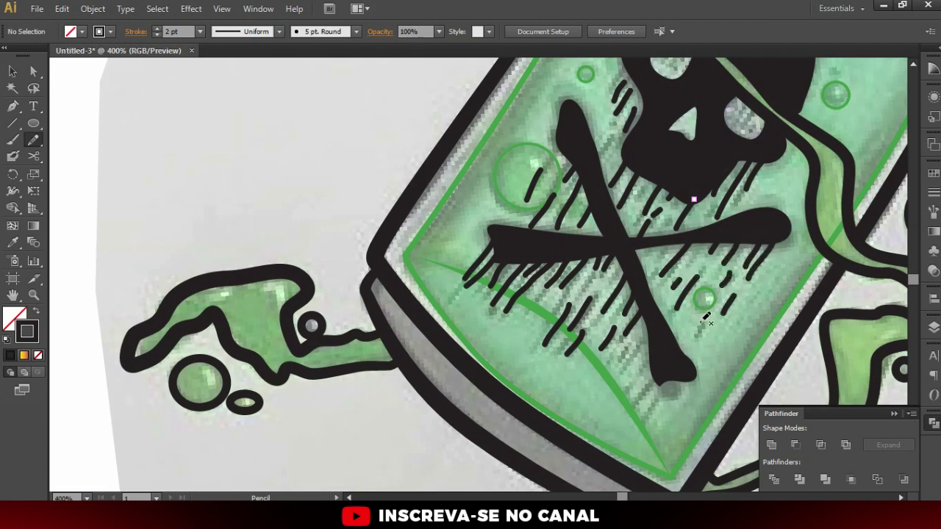
# Hatch near the lower bone and inside the skull's left eye socket, then zoom out
pyautogui.scroll(-1, 685, 320)
pyautogui.moveTo(642, 321)
pyautogui.mouseDown()
pyautogui.moveTo(625, 346)
pyautogui.moveTo(635, 398)
pyautogui.moveTo(647, 406)
pyautogui.mouseUp()
pyautogui.scroll(1, 624, 140)
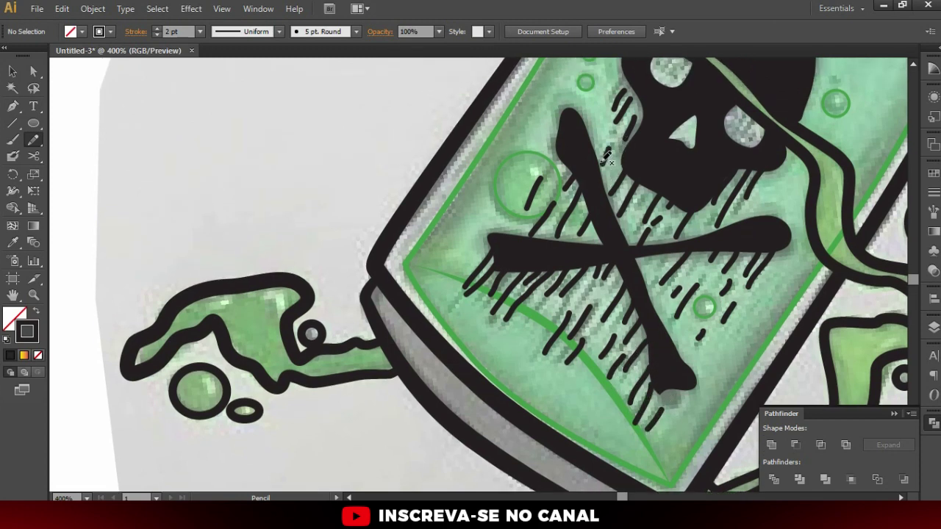
pyautogui.scroll(5, 624, 140)
pyautogui.hscroll(3, 623, 140)
pyautogui.moveTo(589, 156); pyautogui.dragTo(582, 179)
pyautogui.moveTo(599, 156)
pyautogui.mouseDown()
pyautogui.moveTo(593, 182)
pyautogui.moveTo(604, 181)
pyautogui.mouseUp()
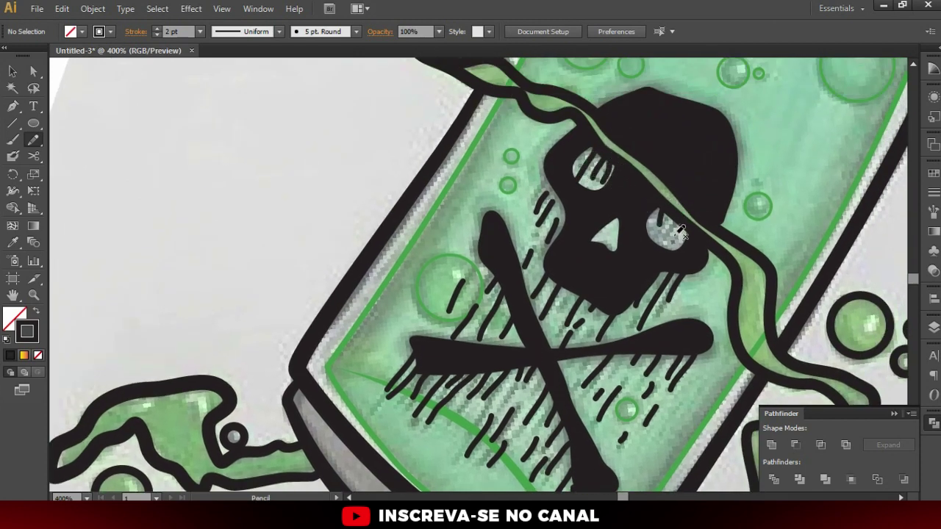
pyautogui.hotkey('ctrl', '1')
pyautogui.hotkey('ctrl', '-')
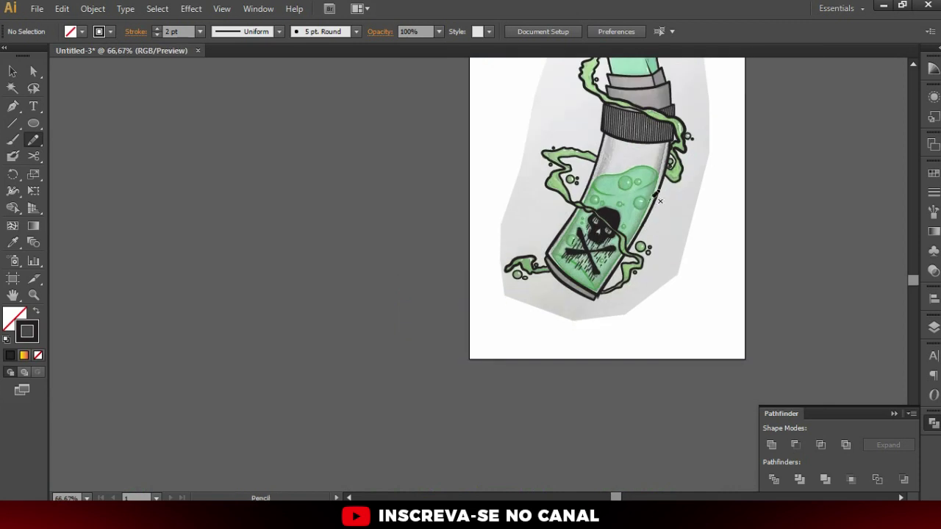
# In the Layers panel, hide Layers 2 and 4 and show Layer 5's green liquid outlines
pyautogui.click(934, 328)
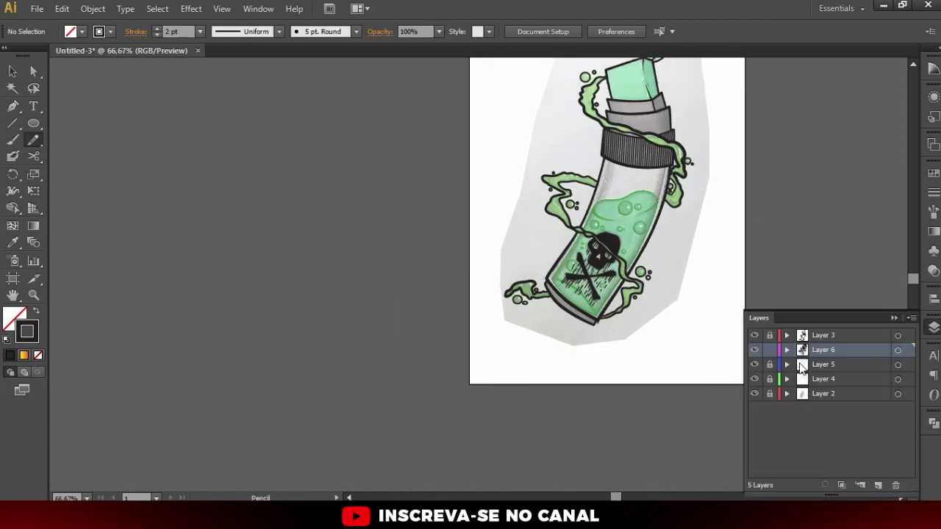
pyautogui.click(755, 393)
pyautogui.scroll(3, 647, 250)
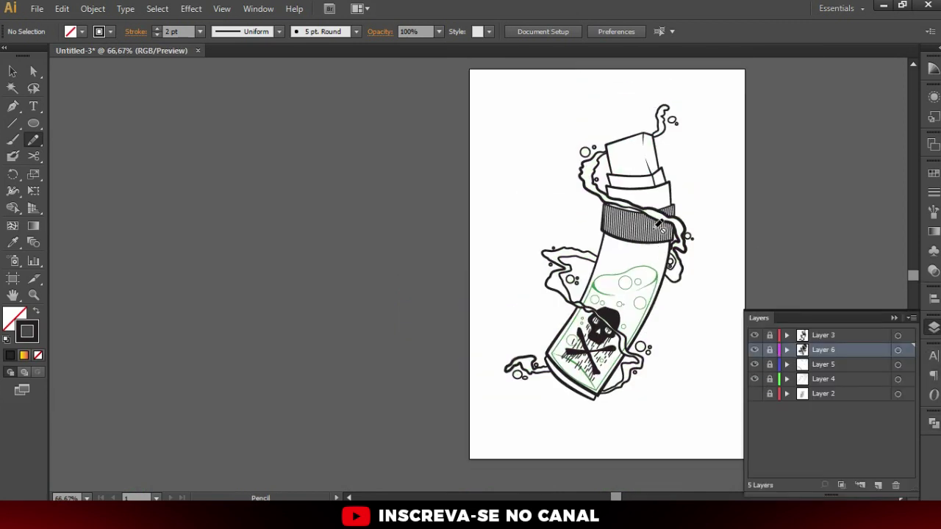
pyautogui.hscroll(2, 662, 265)
pyautogui.click(754, 393)
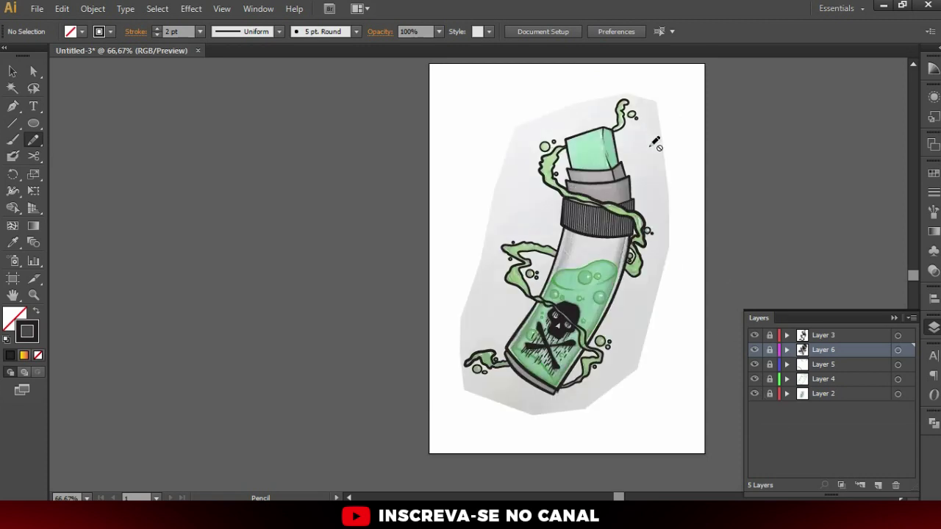
pyautogui.scroll(1, 684, 308)
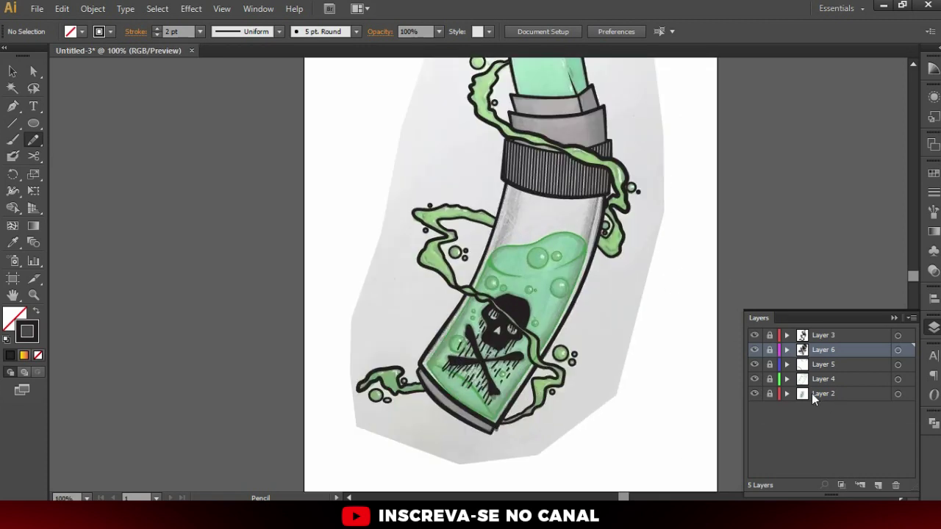
pyautogui.click(756, 373)
pyautogui.click(755, 365)
pyautogui.click(755, 394)
# Unlock Layers 4 and 5, group all their paths, and apply Outline Stroke
pyautogui.moveTo(770, 379); pyautogui.dragTo(770, 365)
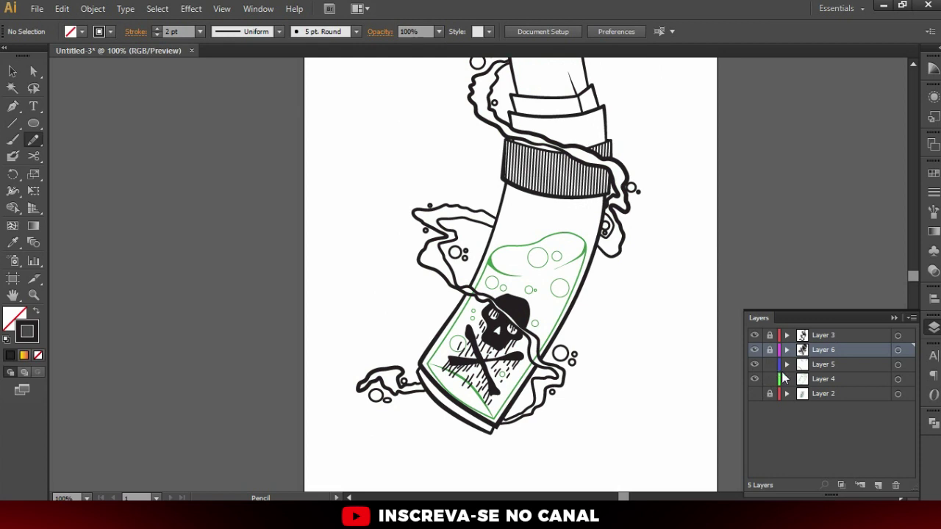
pyautogui.hotkey('ctrl', 'a')
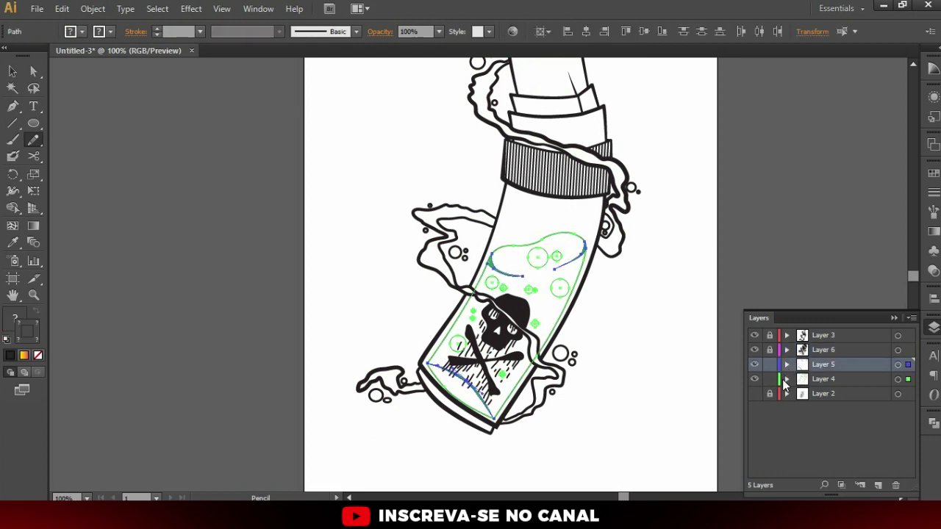
pyautogui.hotkey('ctrl', 'g')
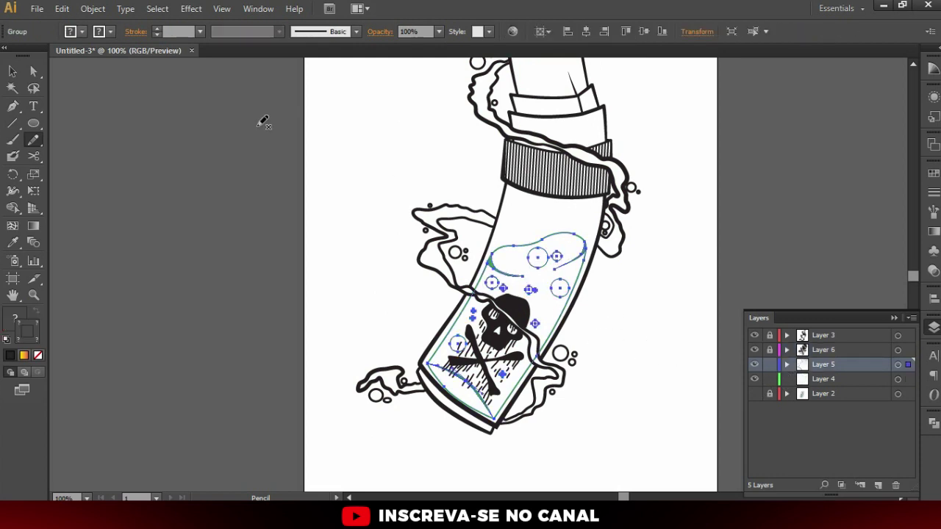
pyautogui.click(93, 8)
pyautogui.moveTo(118, 288)
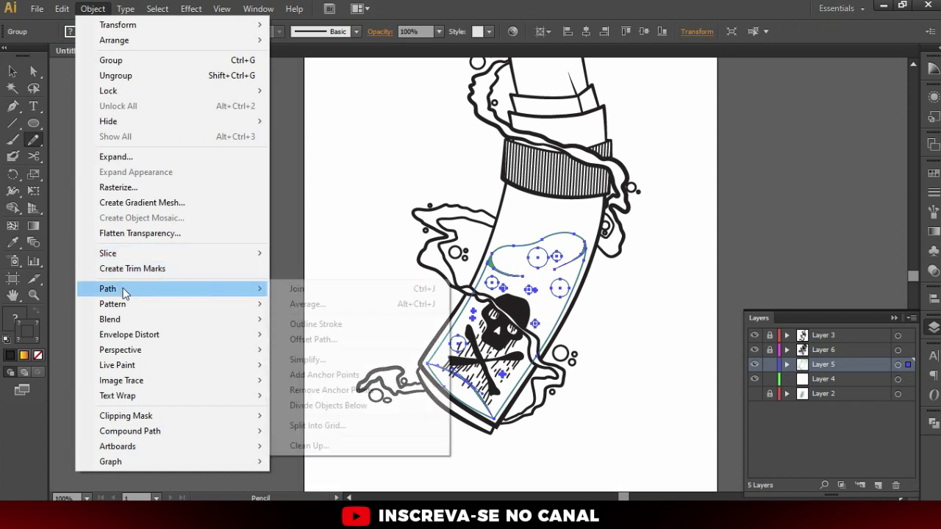
pyautogui.click(390, 330)
# Delete Layer 4 and make the coloured painting on Layer 2 visible again
pyautogui.press('v')
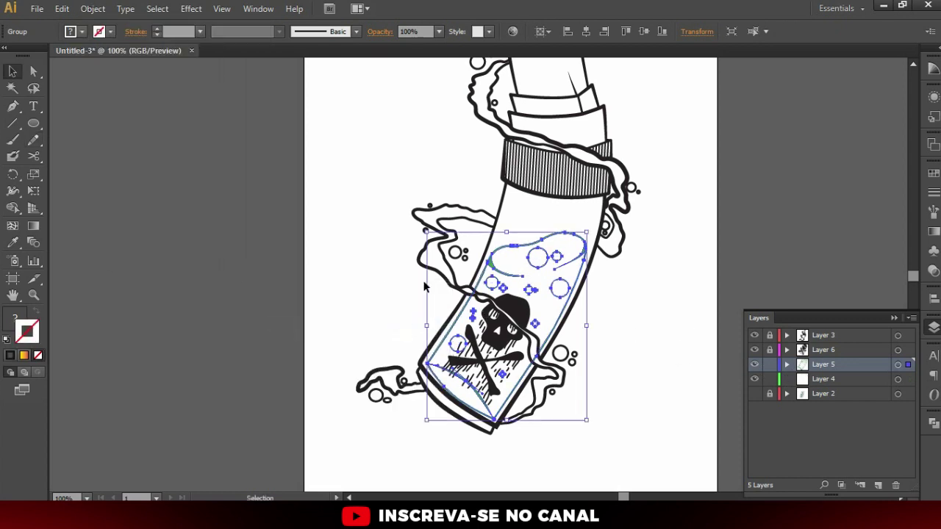
pyautogui.scroll(1, 576, 312)
pyautogui.scroll(1, 580, 274)
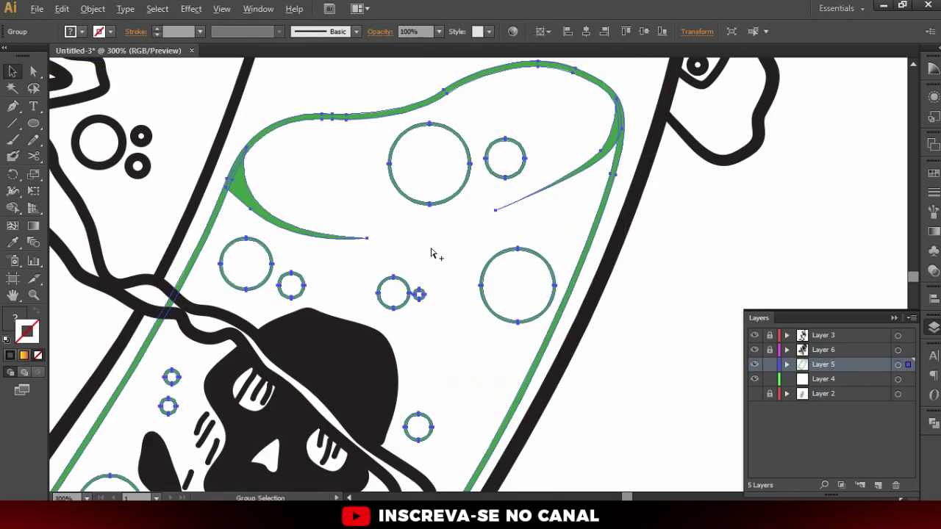
pyautogui.scroll(-1, 431, 253)
pyautogui.click(811, 380)
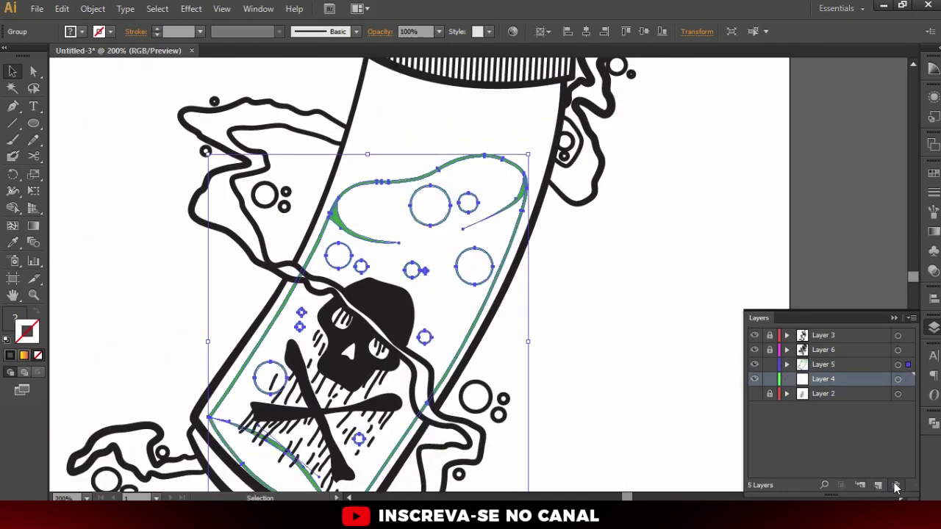
pyautogui.click(896, 485)
pyautogui.click(597, 309)
pyautogui.scroll(-1, 537, 301)
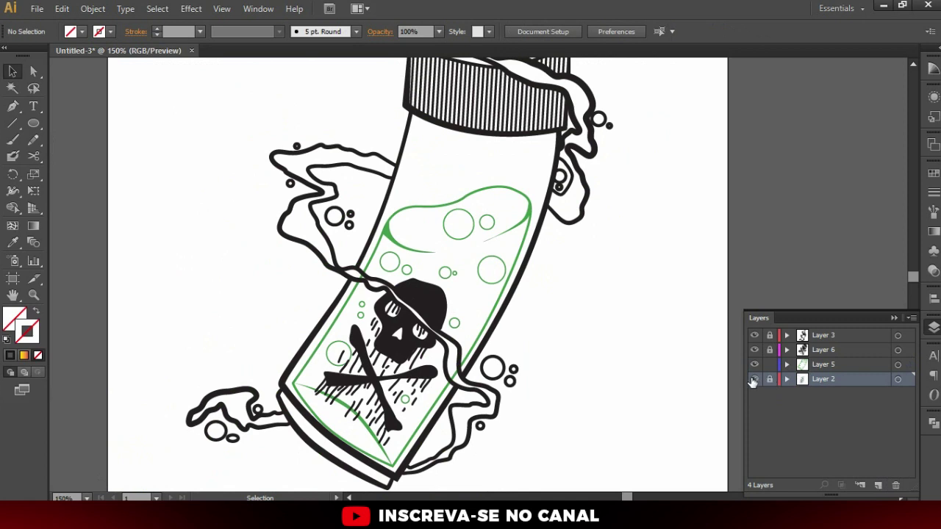
pyautogui.click(753, 379)
pyautogui.hotkey('ctrl', '-')
pyautogui.hotkey('ctrl', '-')
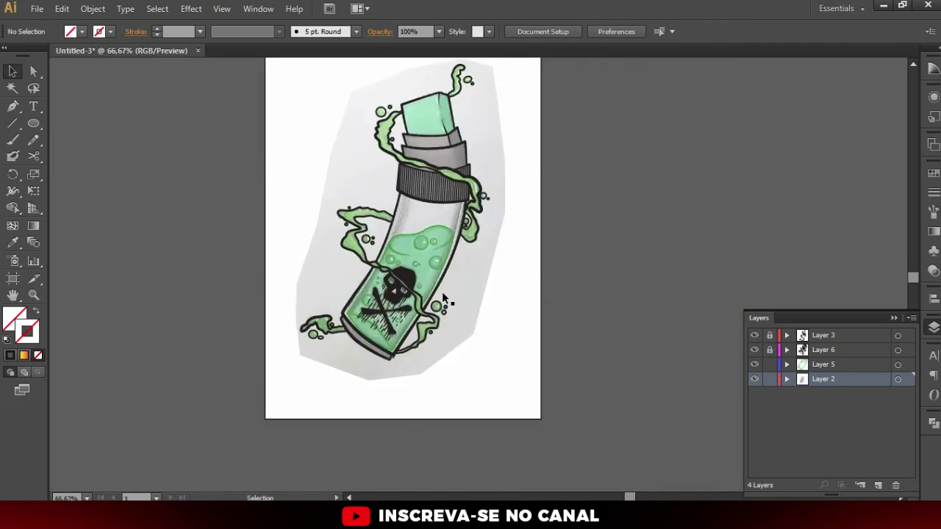
# Move the coloured painting right, set its opacity to 100%, and lock Layer 2
pyautogui.click(442, 299)
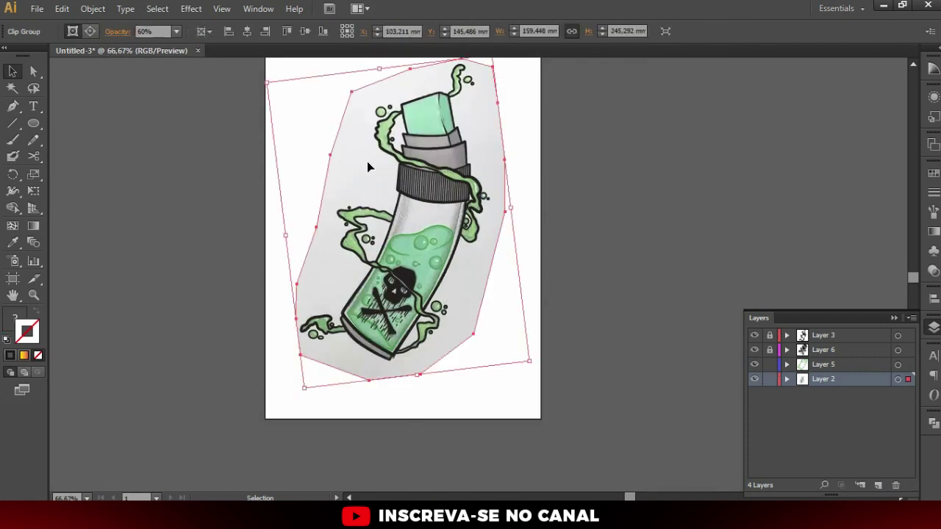
pyautogui.moveTo(331, 178); pyautogui.dragTo(534, 191)
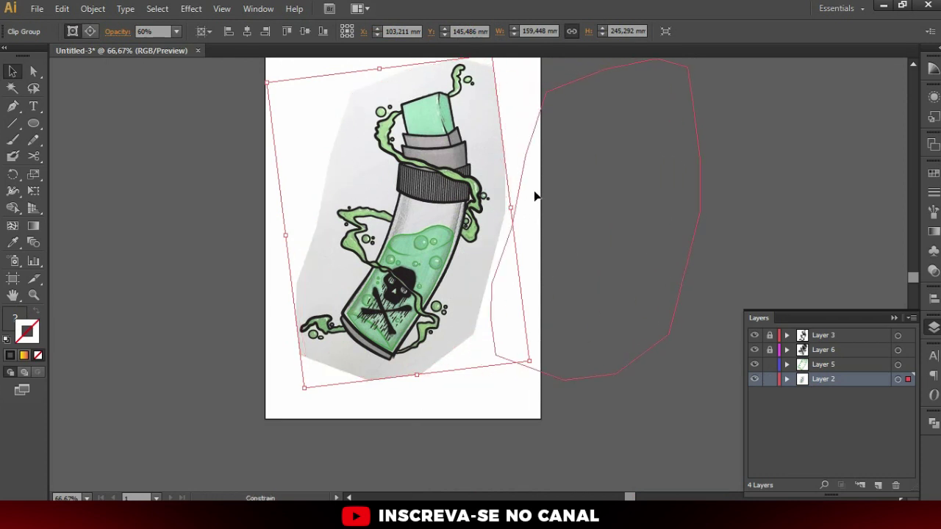
pyautogui.click(176, 32)
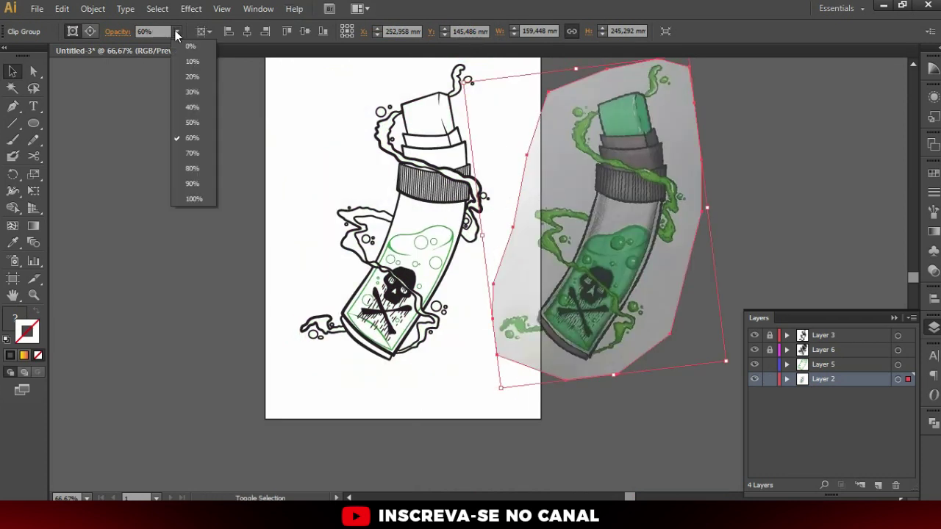
pyautogui.click(193, 199)
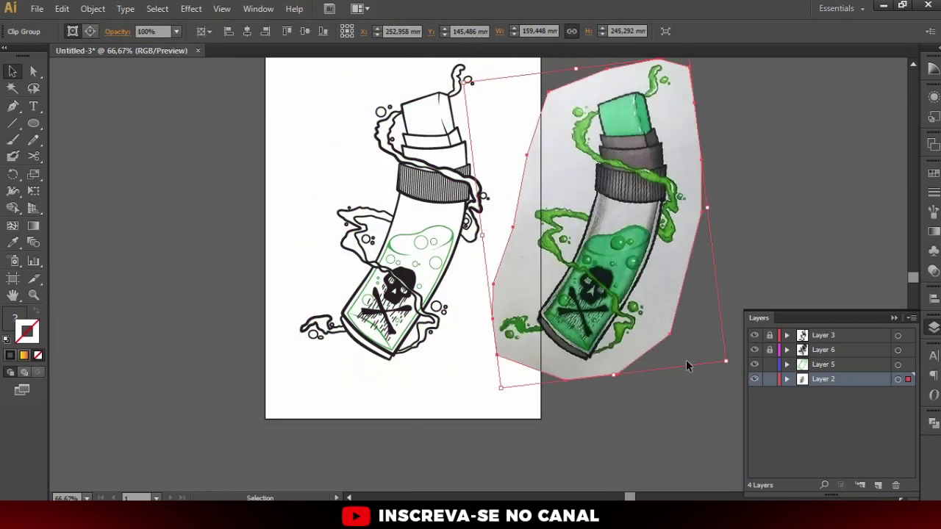
pyautogui.click(770, 380)
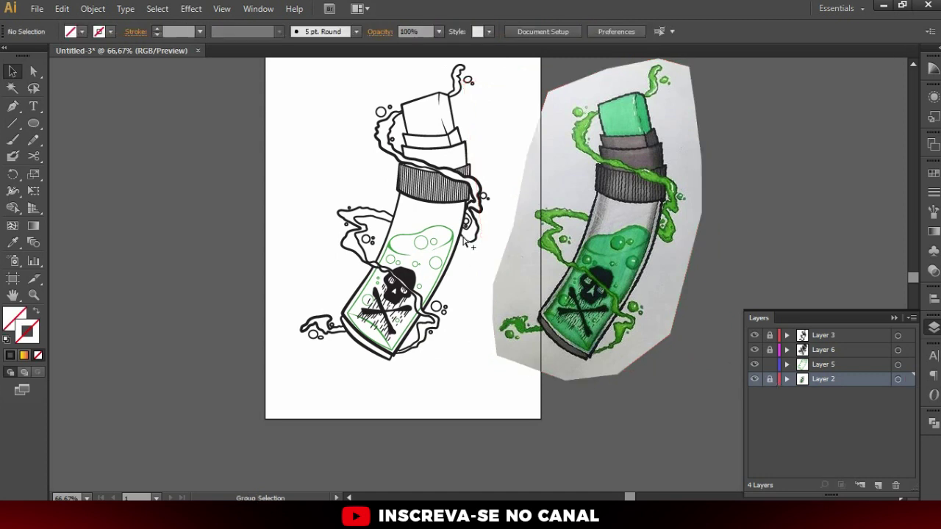
# Select the green liquid outline group, inspect the vial zoomed in, then deselect it
pyautogui.scroll(1, 467, 203)
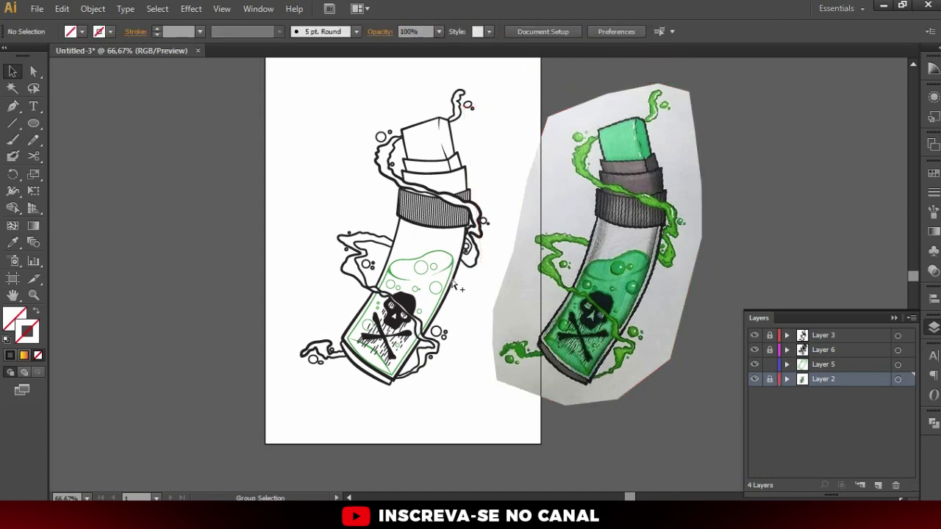
pyautogui.click(454, 276)
pyautogui.moveTo(459, 317); pyautogui.dragTo(470, 290)
pyautogui.hotkey('ctrl', '+')
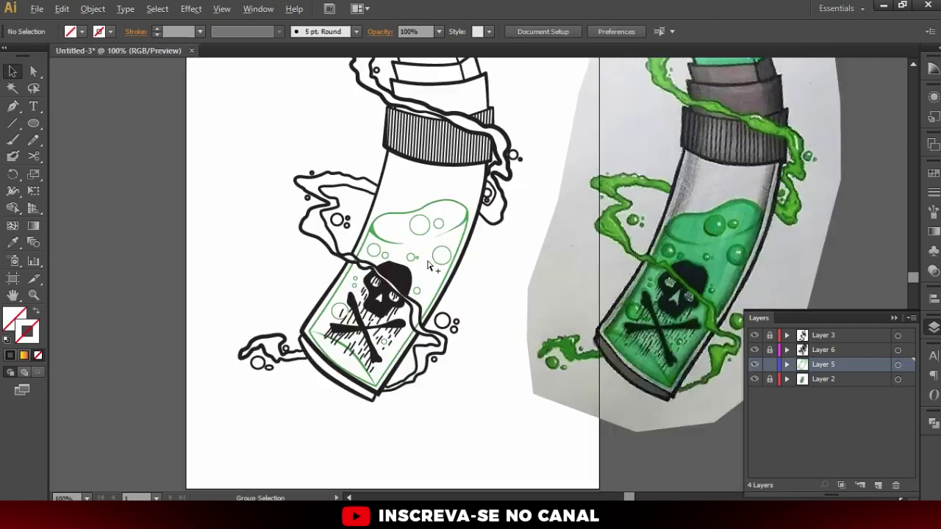
pyautogui.hotkey('ctrl', '+')
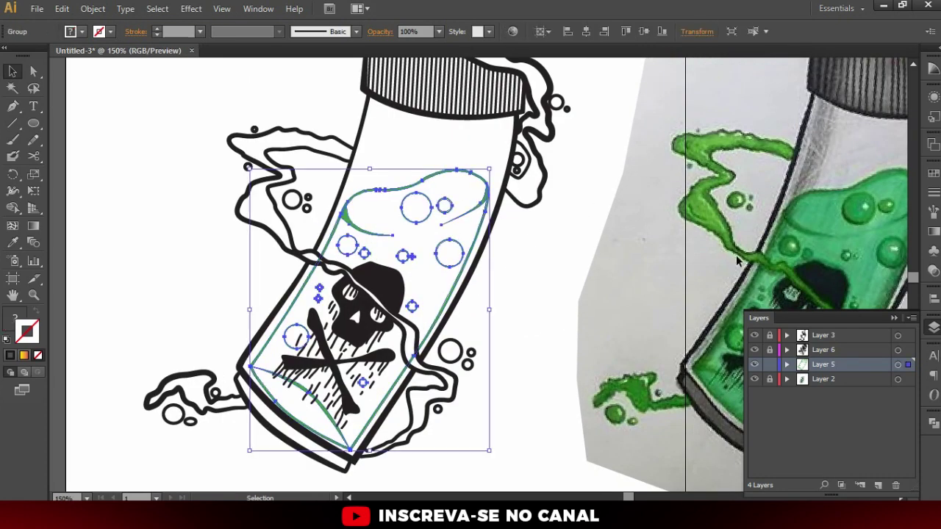
pyautogui.hotkey('ctrl', '-')
pyautogui.hotkey('ctrl', 'shift', 'a')
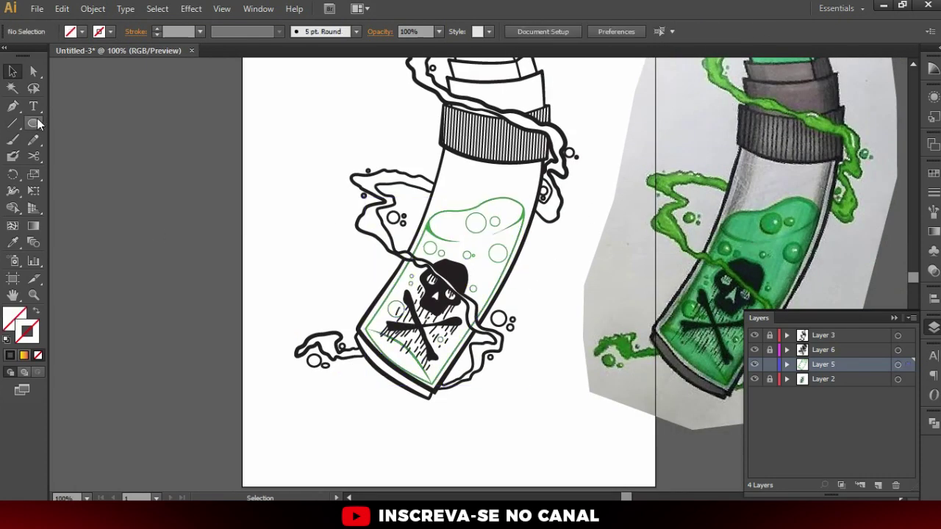
pyautogui.moveTo(32, 129); pyautogui.dragTo(78, 128)
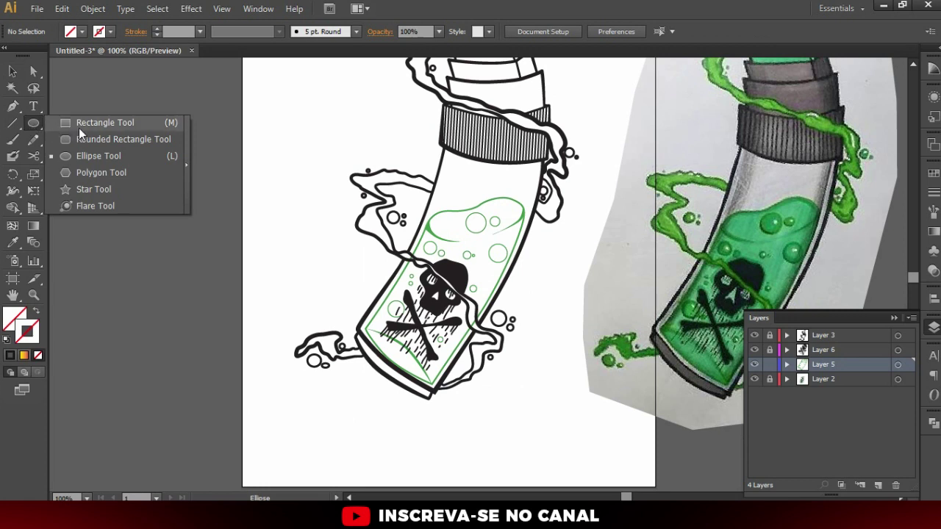
# Draw a rectangle over the liquid area and fill it with green sampled from the photo
pyautogui.click(755, 366)
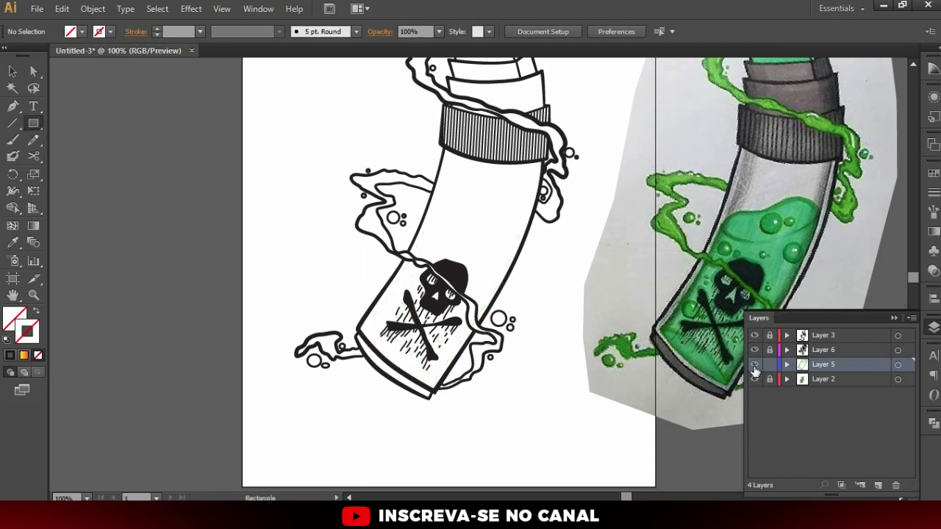
pyautogui.click(754, 365)
pyautogui.moveTo(330, 168); pyautogui.dragTo(556, 412)
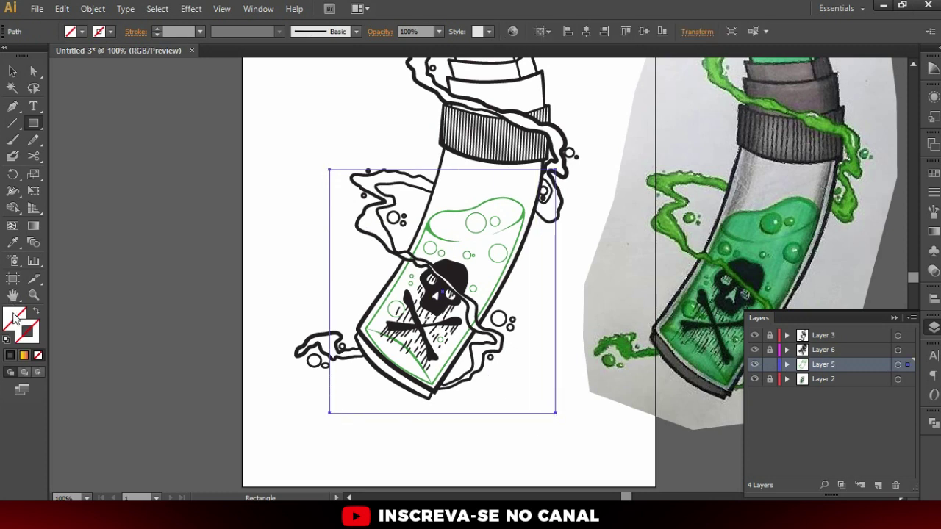
pyautogui.click(16, 319)
pyautogui.click(934, 174)
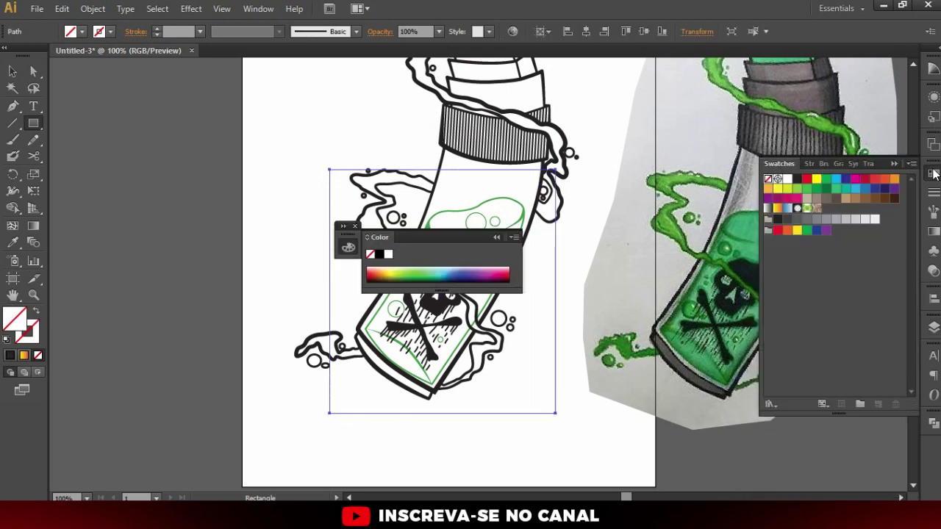
pyautogui.click(894, 163)
pyautogui.click(12, 242)
pyautogui.click(765, 225)
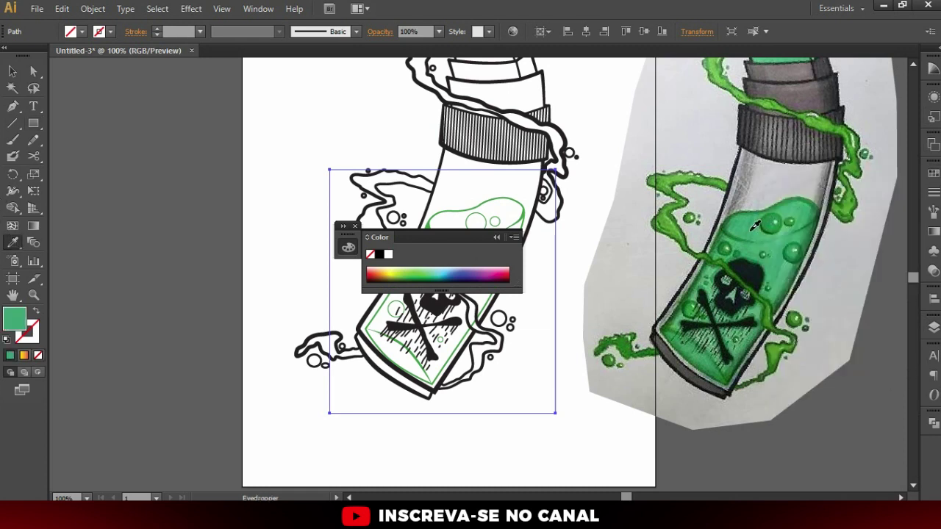
pyautogui.press('v')
pyautogui.click(496, 237)
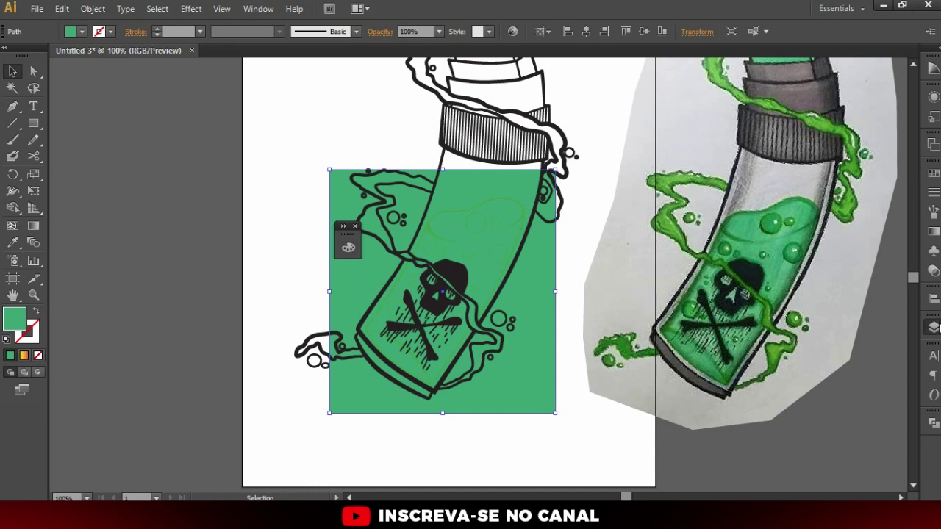
# Move the liquid outline group above the rectangle and Pathfinder Divide them together
pyautogui.click(934, 327)
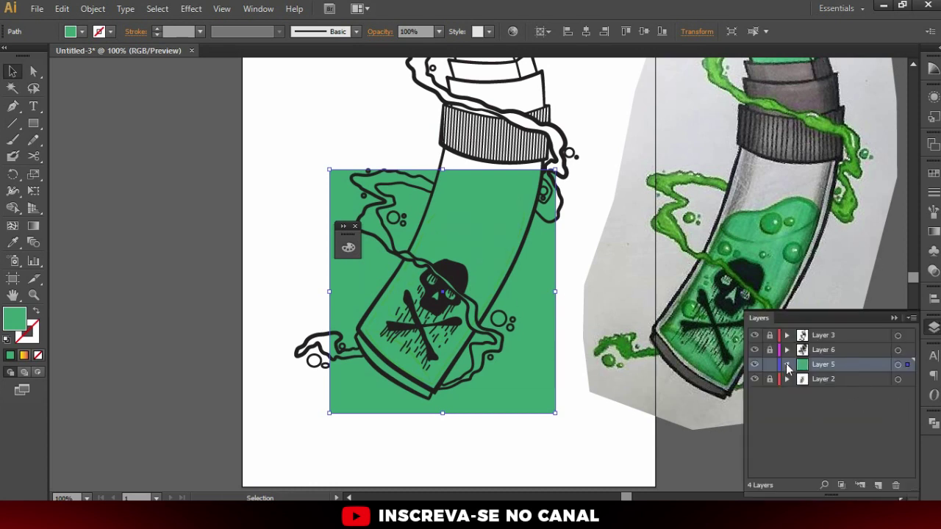
pyautogui.click(787, 367)
pyautogui.click(898, 394)
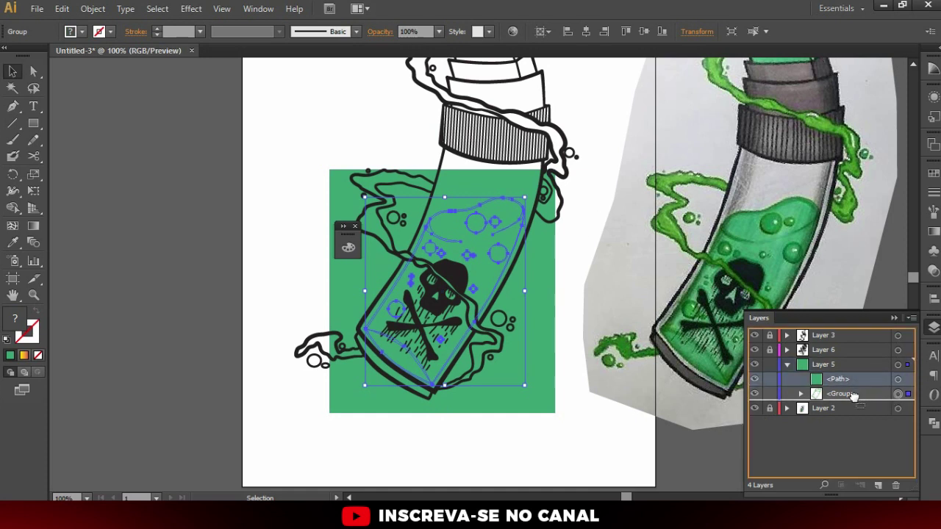
pyautogui.moveTo(845, 394); pyautogui.dragTo(845, 374)
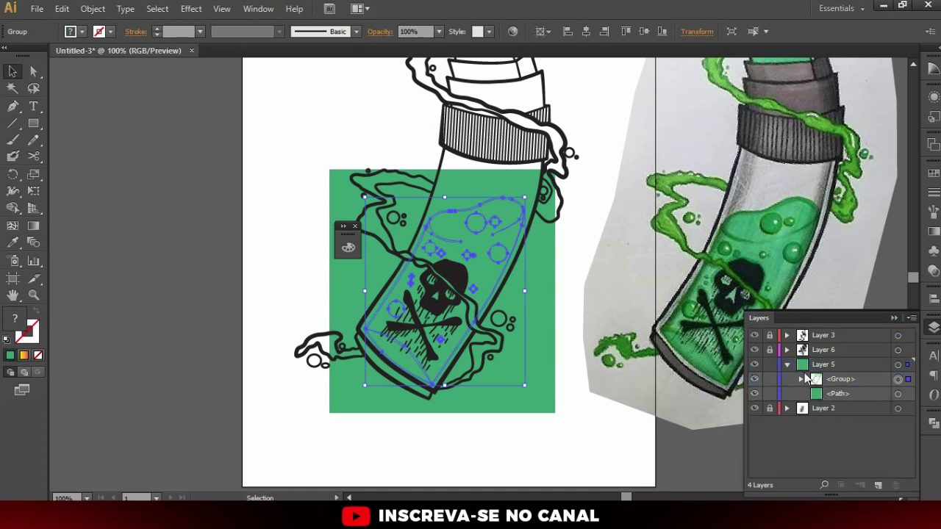
pyautogui.keyDown('shift'); pyautogui.click(480, 188); pyautogui.keyUp('shift')
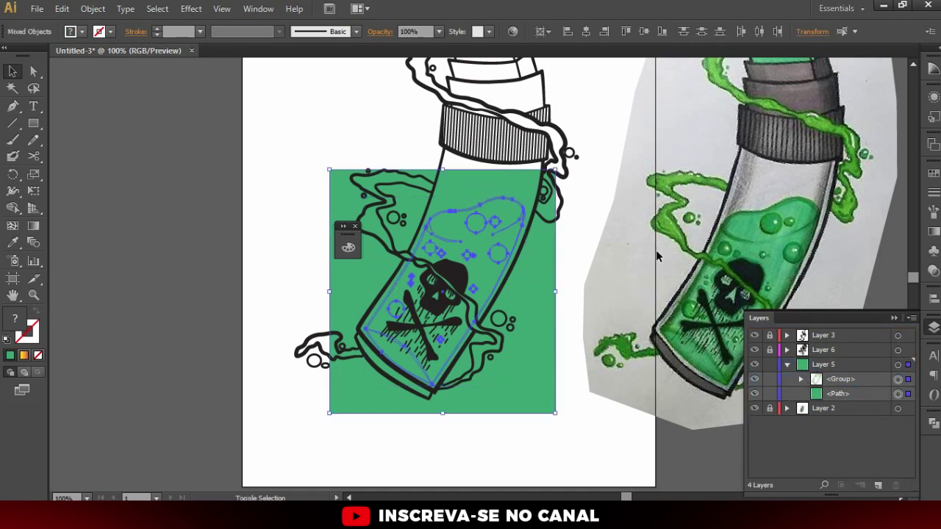
pyautogui.click(931, 423)
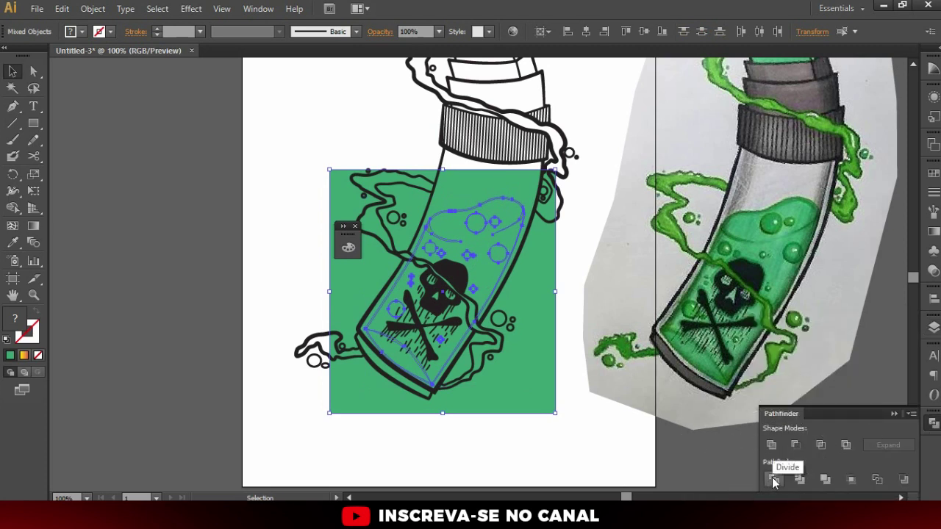
pyautogui.click(774, 480)
pyautogui.click(562, 444)
# Delete the excess green outside the liquid shape with the Direct Selection tool
pyautogui.press('a')
pyautogui.click(543, 277)
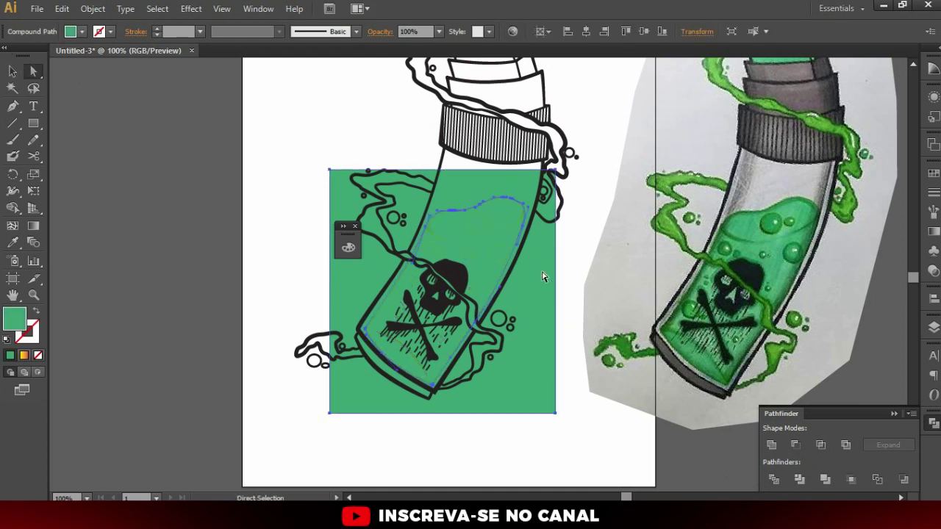
pyautogui.press('Delete')
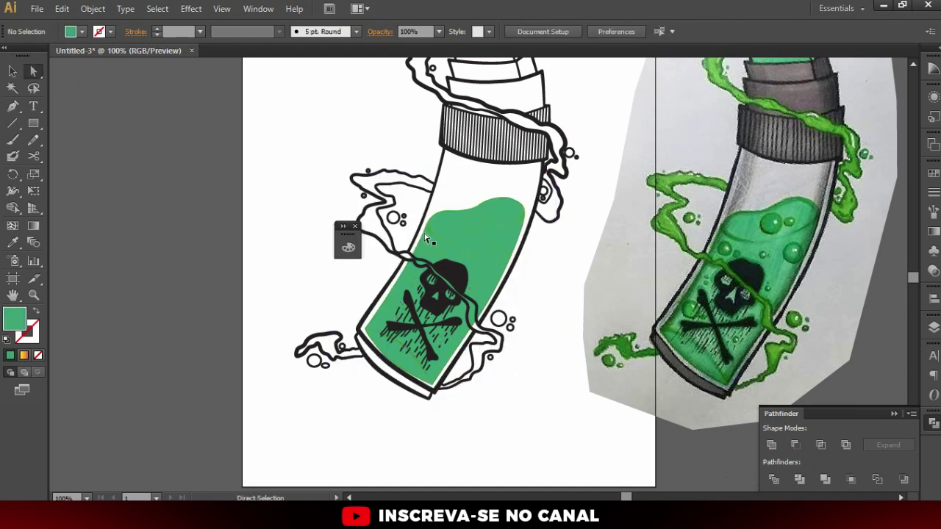
pyautogui.scroll(2, 513, 277)
pyautogui.scroll(-1, 399, 225)
pyautogui.scroll(-1, 633, 227)
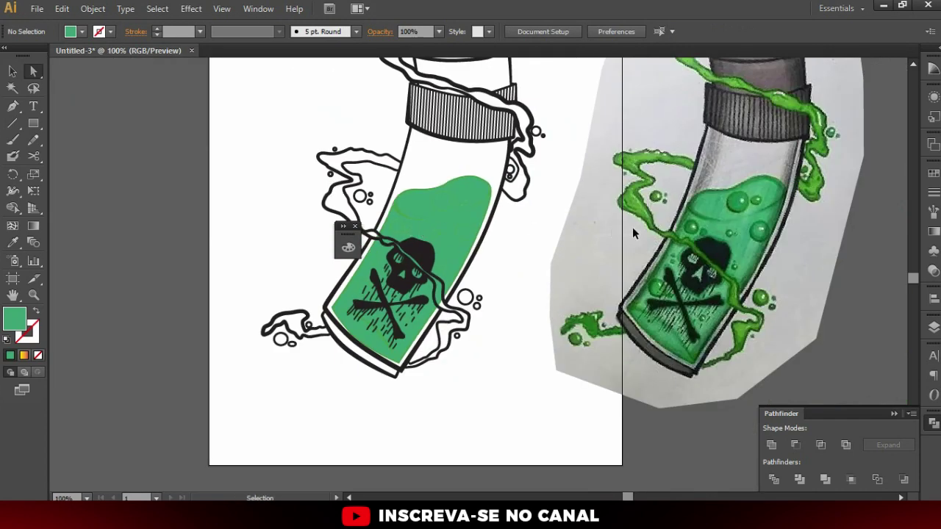
pyautogui.scroll(2, 515, 219)
pyautogui.press('a')
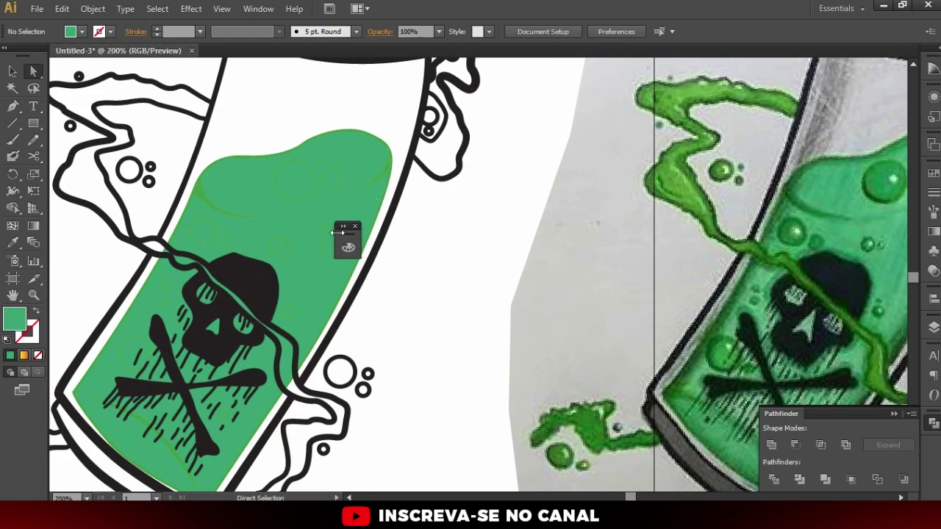
pyautogui.scroll(3, 96, 361)
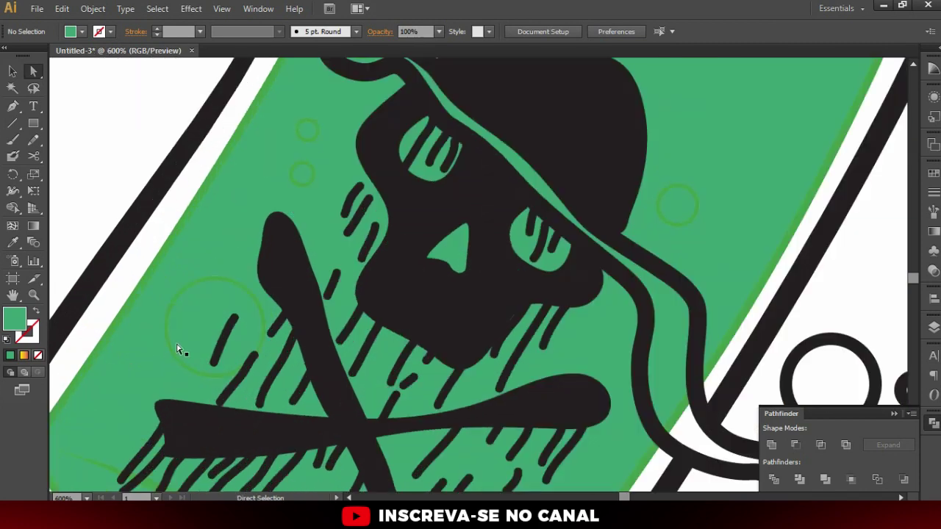
pyautogui.scroll(-1, 182, 320)
pyautogui.scroll(-3, 182, 320)
pyautogui.scroll(1, 249, 234)
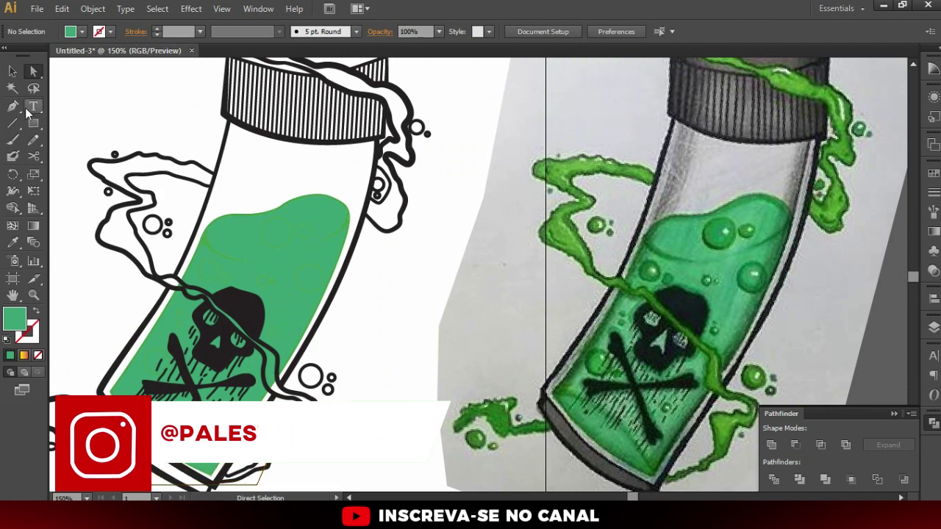
pyautogui.click(13, 88)
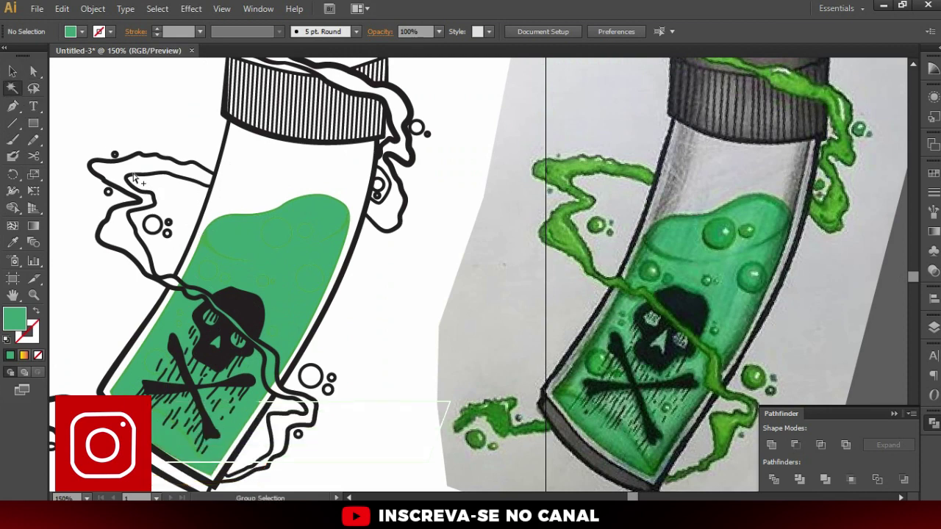
pyautogui.scroll(2, 269, 261)
pyautogui.scroll(2, 225, 262)
pyautogui.click(231, 257)
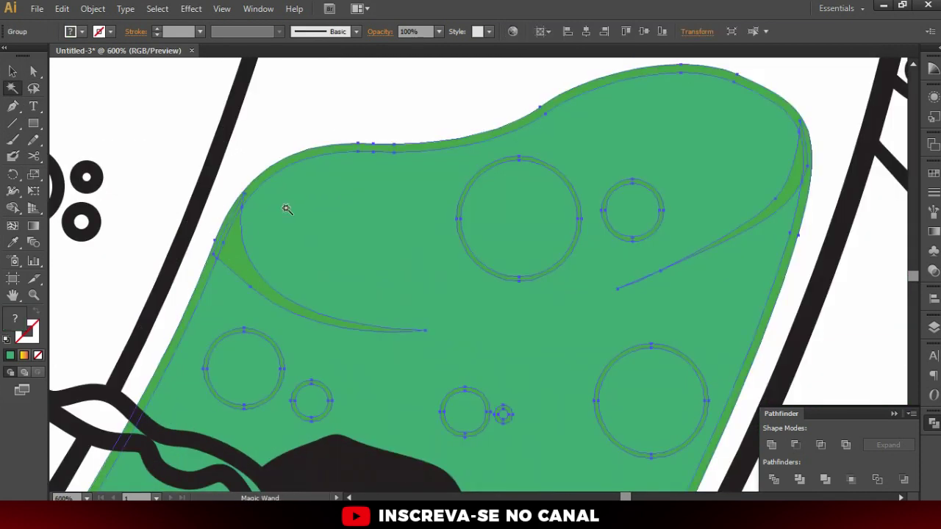
pyautogui.press('ctrl')
pyautogui.press('v')
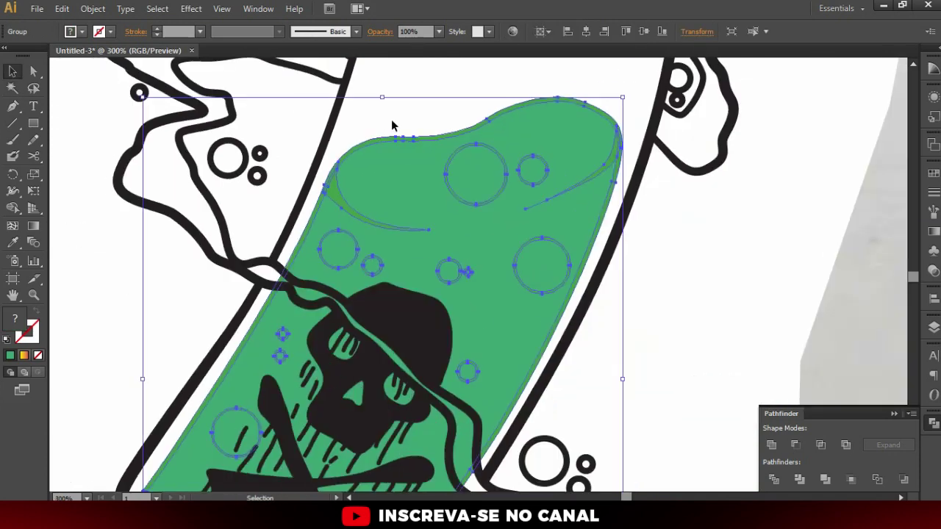
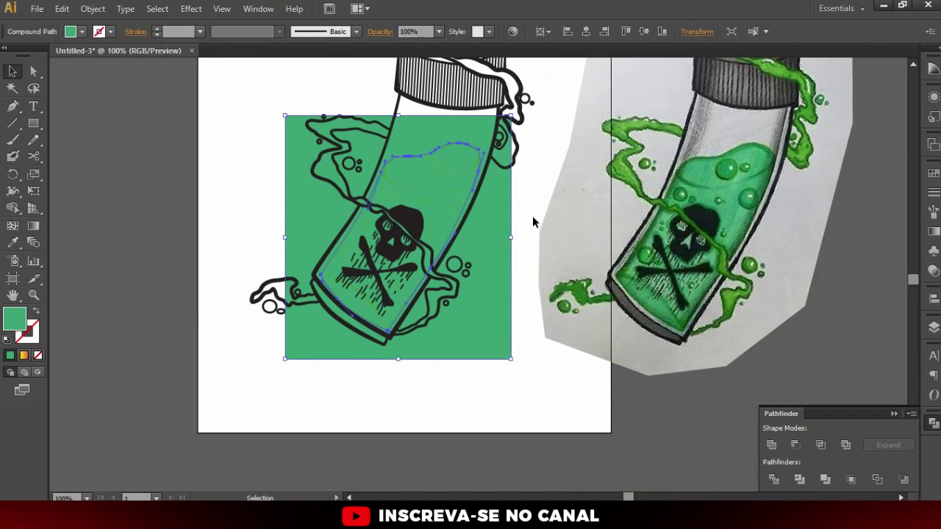
# Recolor the liquid rectangle yellow-green from the Swatches panel
pyautogui.keyDown('alt'); pyautogui.click(505, 206); pyautogui.keyUp('alt')
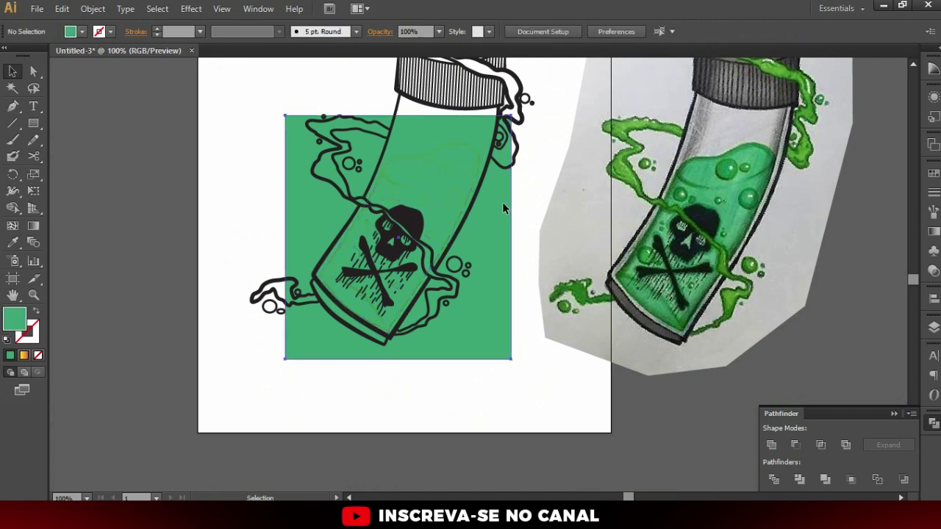
pyautogui.scroll(1, 517, 199)
pyautogui.click(934, 173)
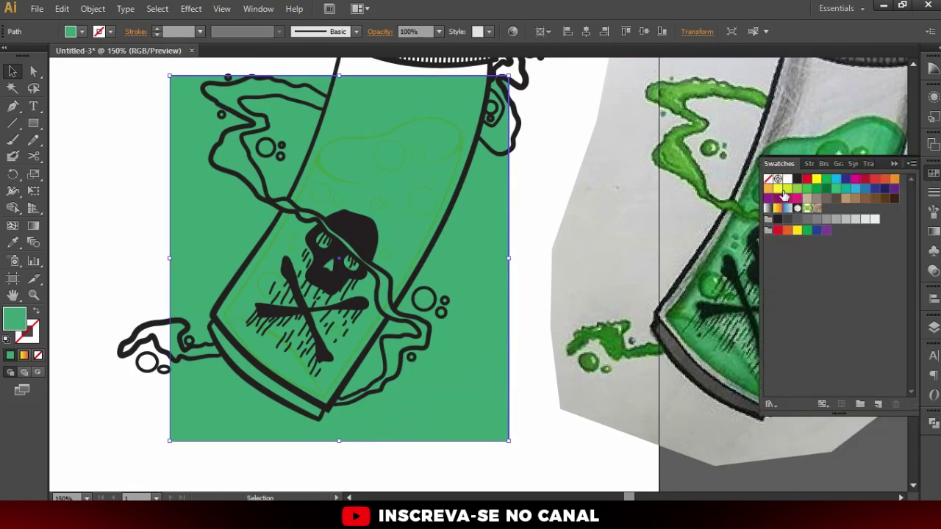
pyautogui.click(785, 190)
pyautogui.click(538, 203)
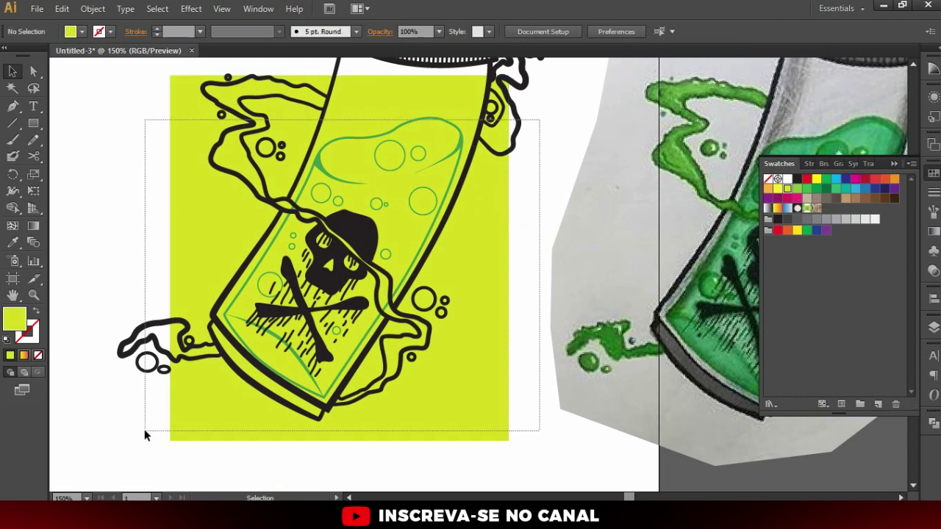
# Divide the rectangle with the bottle outline in Pathfinder and delete the part outside the bottle
pyautogui.moveTo(541, 121); pyautogui.dragTo(144, 431)
pyautogui.click(933, 424)
pyautogui.click(571, 253)
pyautogui.press('a')
pyautogui.click(505, 185)
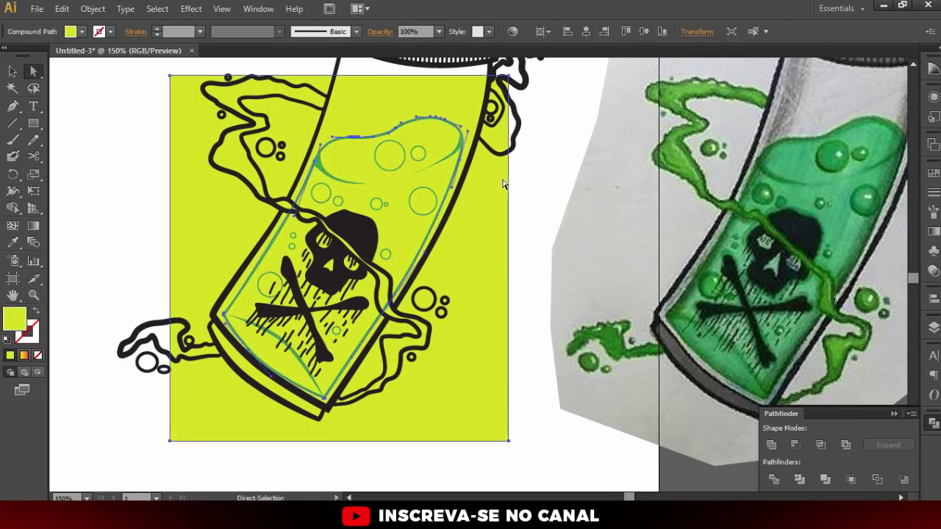
pyautogui.press('Delete')
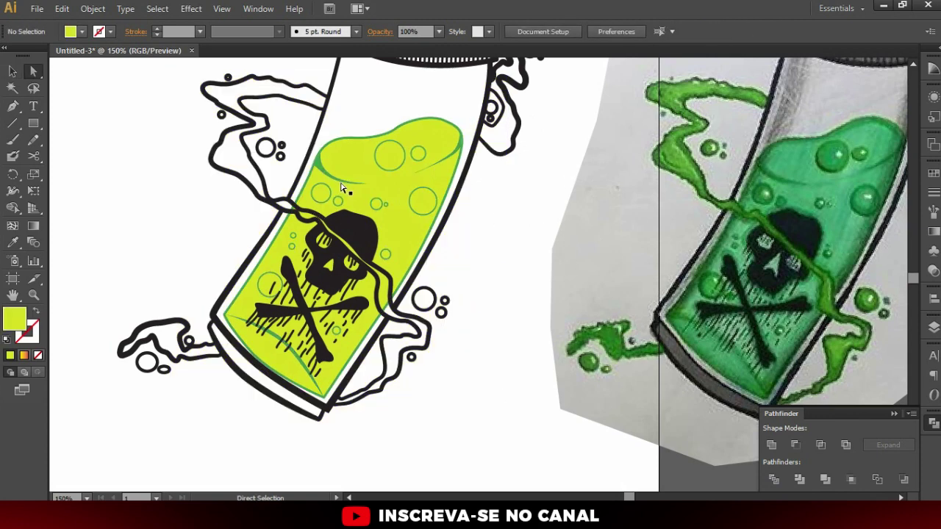
pyautogui.scroll(1, 345, 151)
# Check the liquid and bubble paths by selecting them, then deselect them
pyautogui.scroll(1, 307, 167)
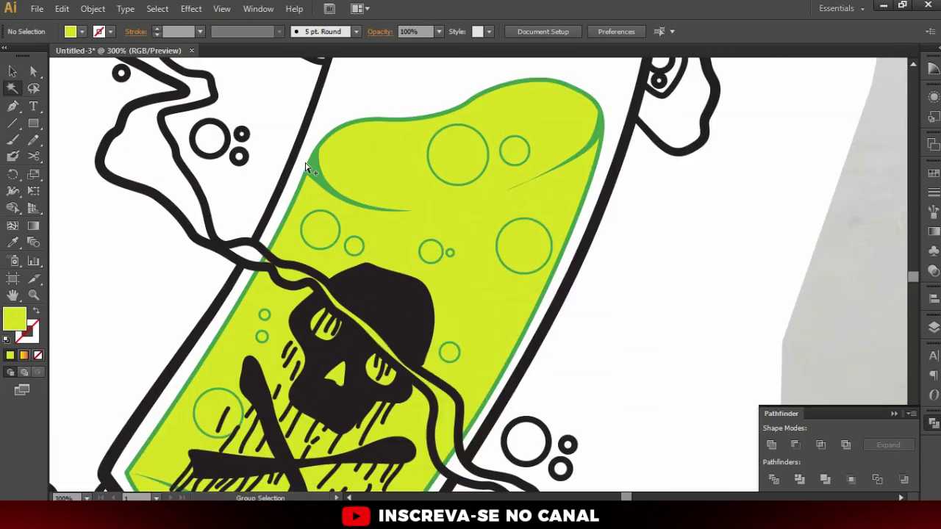
pyautogui.scroll(1, 307, 167)
pyautogui.keyDown('alt'); pyautogui.click(307, 168); pyautogui.keyUp('alt')
pyautogui.hotkey('ctrl', 'shift', 'a')
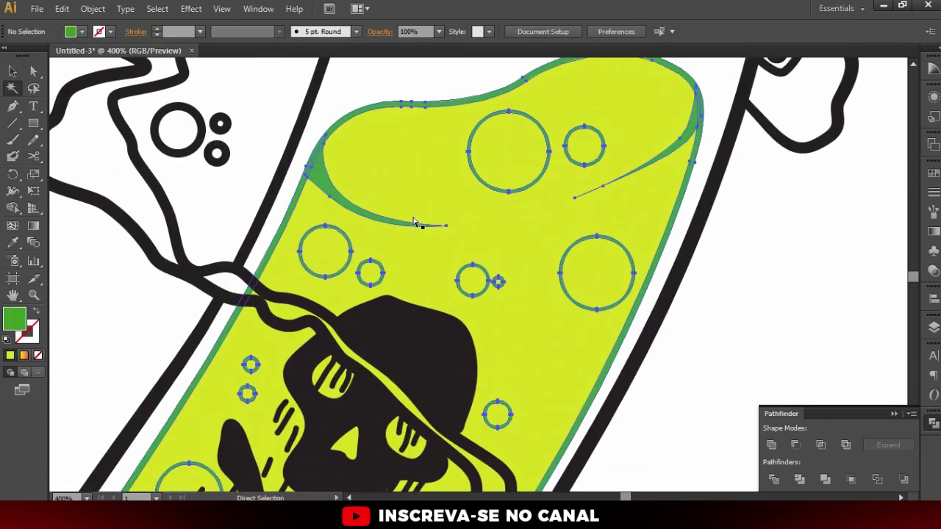
pyautogui.scroll(-2, 412, 223)
pyautogui.scroll(-1, 423, 230)
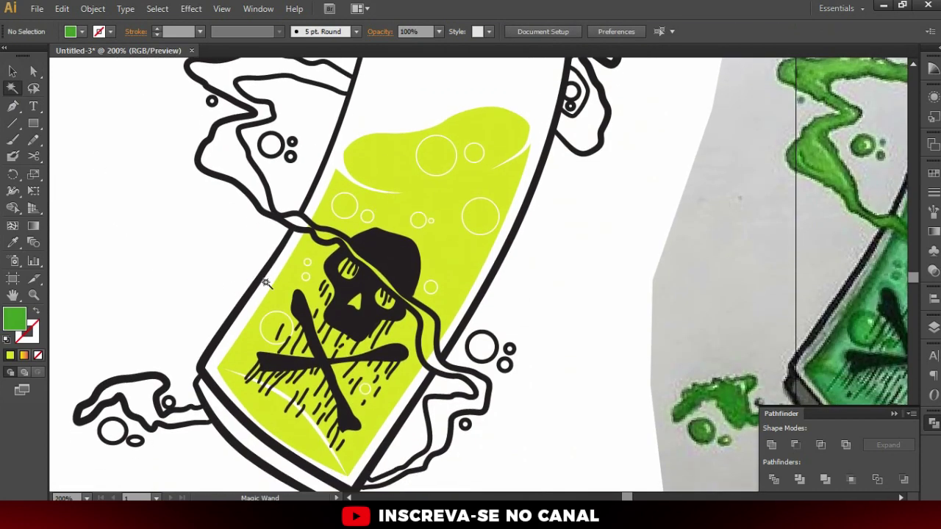
# Collapse Layer 5, add a new Layer 7 above it, and select the bubble outlines
pyautogui.click(934, 327)
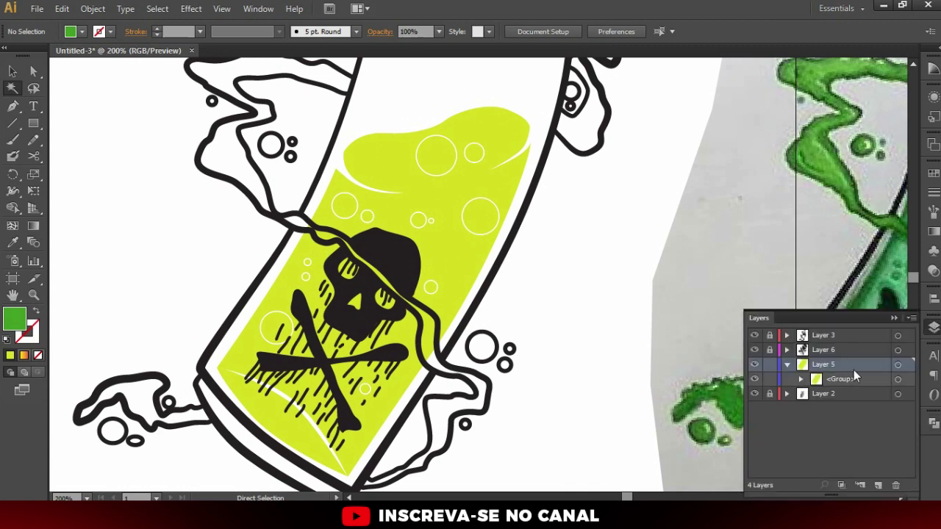
pyautogui.click(787, 364)
pyautogui.click(877, 487)
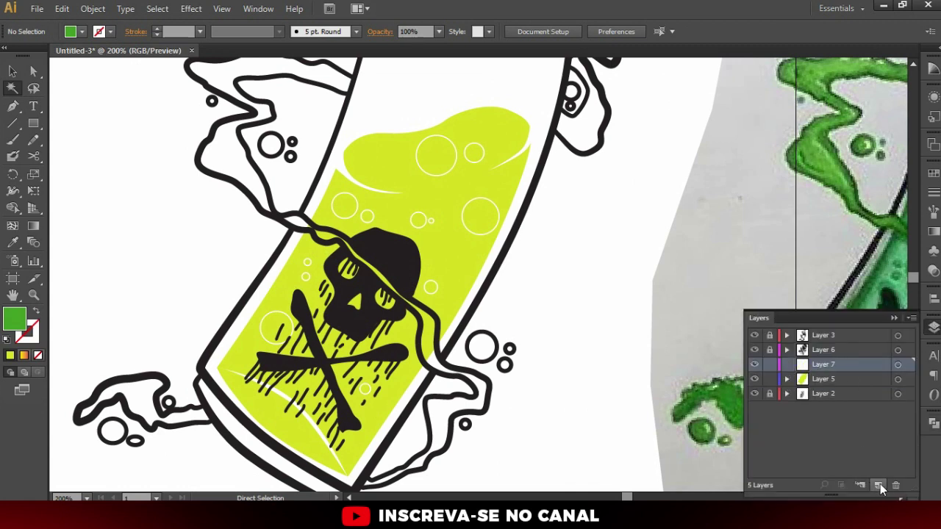
pyautogui.click(510, 197)
pyautogui.press('v')
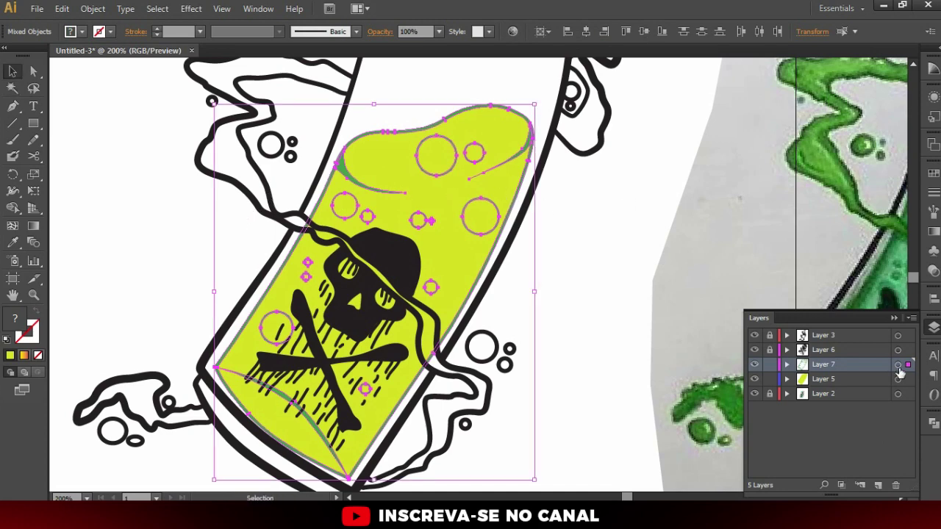
pyautogui.hotkey('ctrl', '1')
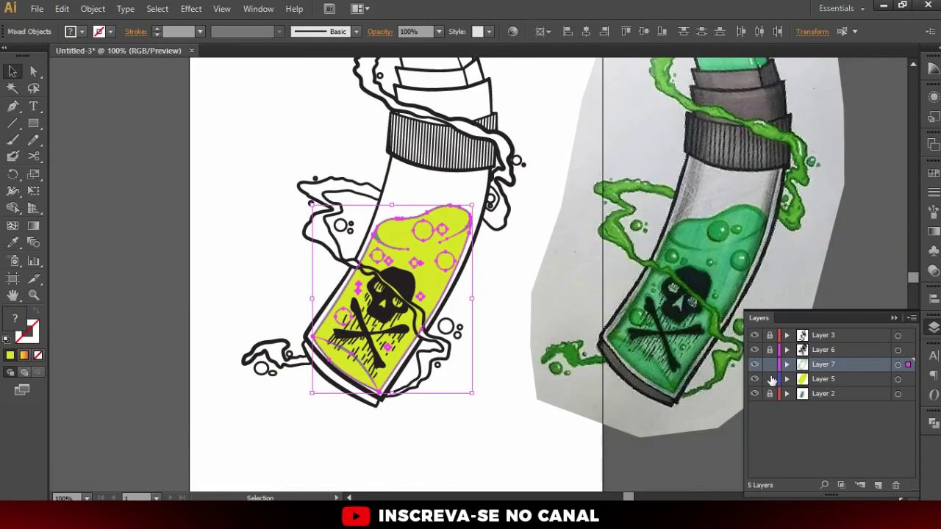
pyautogui.click(771, 364)
# Toggle Layer 7 and Layer 5 visibility to check what each layer holds
pyautogui.click(755, 365)
pyautogui.click(755, 365)
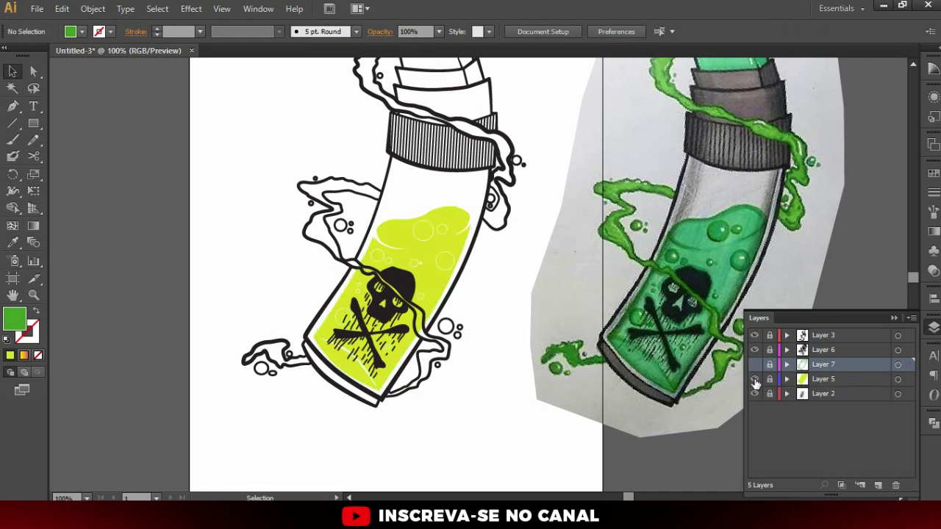
pyautogui.click(754, 366)
pyautogui.click(754, 368)
pyautogui.click(754, 380)
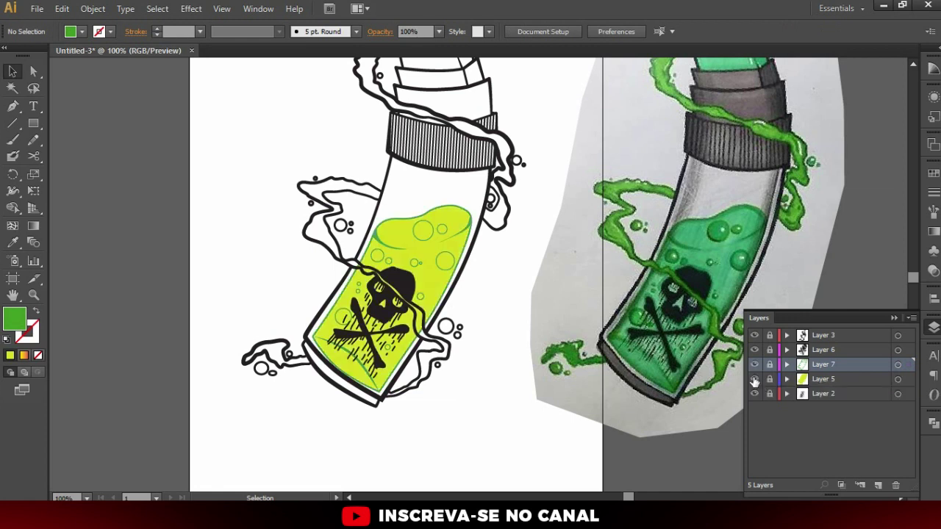
pyautogui.click(755, 380)
pyautogui.click(755, 379)
# Fill the Layer 5 liquid group with the photo's green using the Eyedropper, then lock Layer 5
pyautogui.click(422, 257)
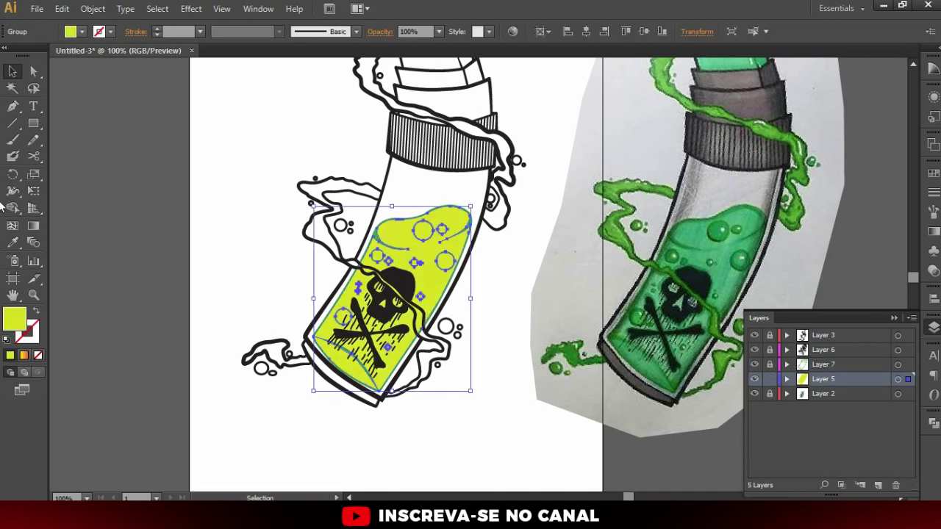
pyautogui.click(12, 242)
pyautogui.click(706, 236)
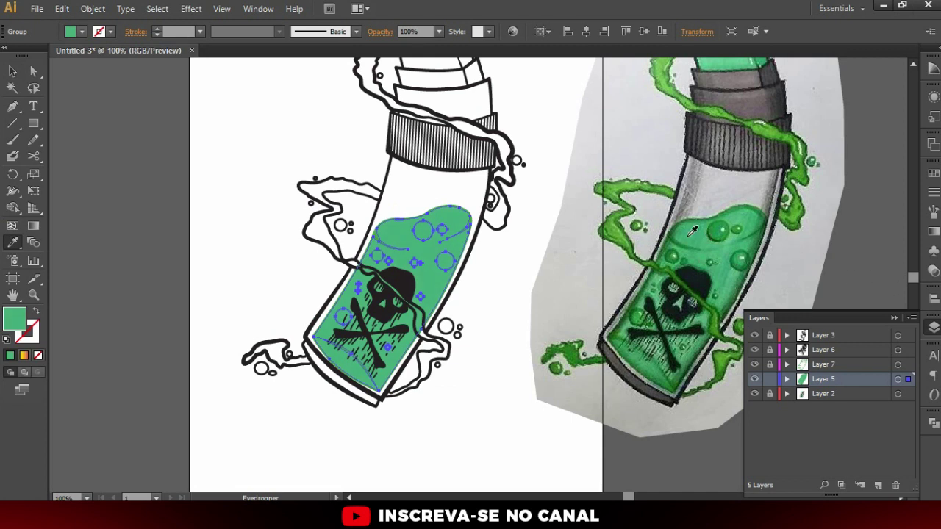
pyautogui.click(769, 379)
# Select the Layer 7 outlines and Eyedropper a dark green from the photo onto them
pyautogui.click(770, 364)
pyautogui.press('v')
pyautogui.moveTo(506, 253); pyautogui.dragTo(275, 254)
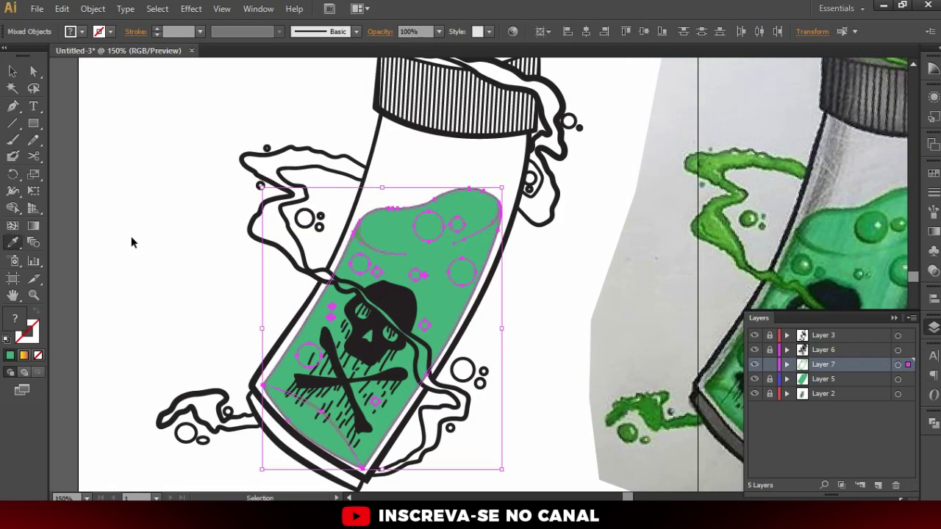
pyautogui.press('v')
pyautogui.scroll(1, 588, 237)
pyautogui.press('i')
pyautogui.click(574, 233)
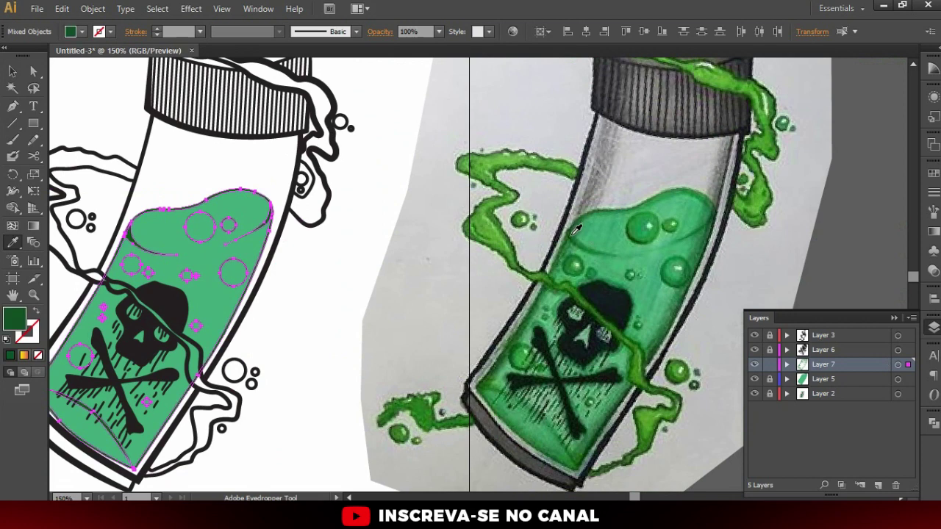
pyautogui.click(580, 232)
pyautogui.click(578, 232)
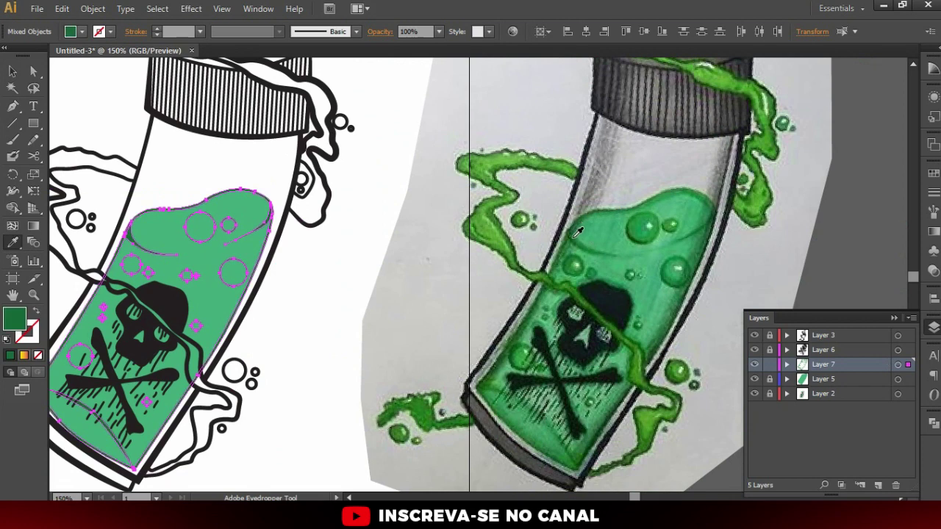
pyautogui.press('v')
# Unite the dark green outline shapes with Pathfinder and zoom out to the whole bottle
pyautogui.scroll(3, 149, 235)
pyautogui.moveTo(118, 234); pyautogui.dragTo(211, 235)
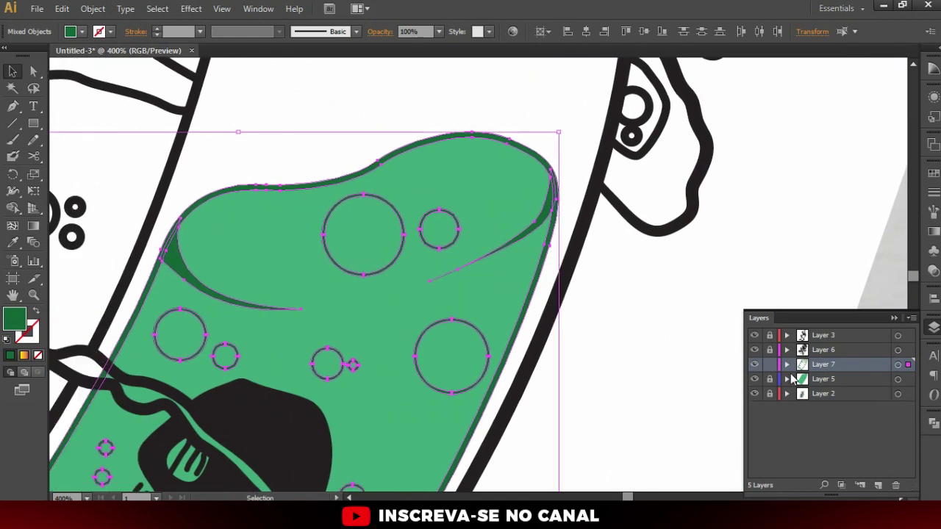
pyautogui.click(934, 424)
pyautogui.click(772, 445)
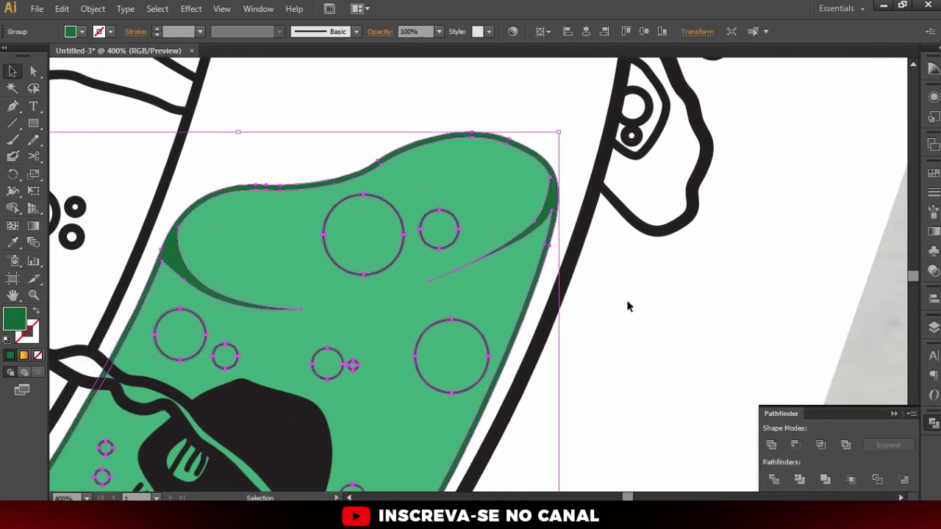
pyautogui.click(625, 272)
pyautogui.hotkey('ctrl', '1')
pyautogui.hscroll(-5, 566, 269)
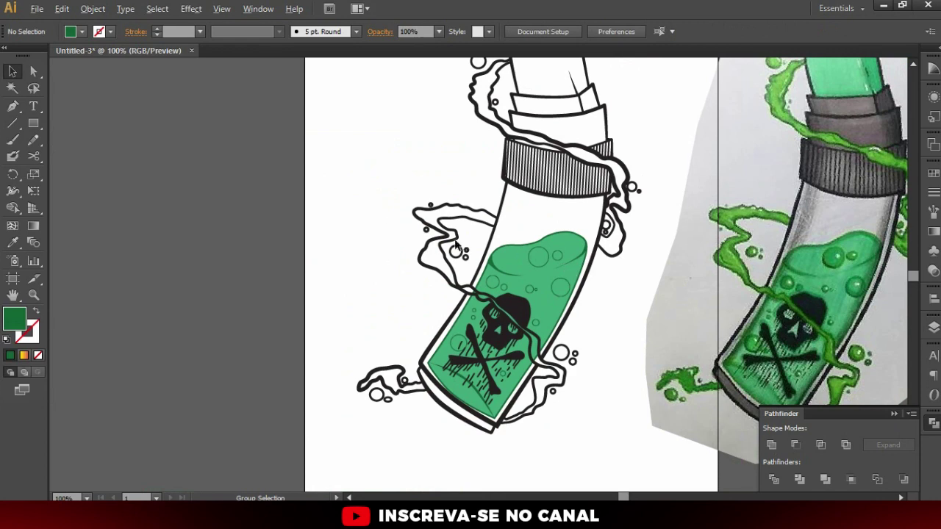
# Unlock the Layer 5 liquid fill in the Layers panel
pyautogui.click(934, 327)
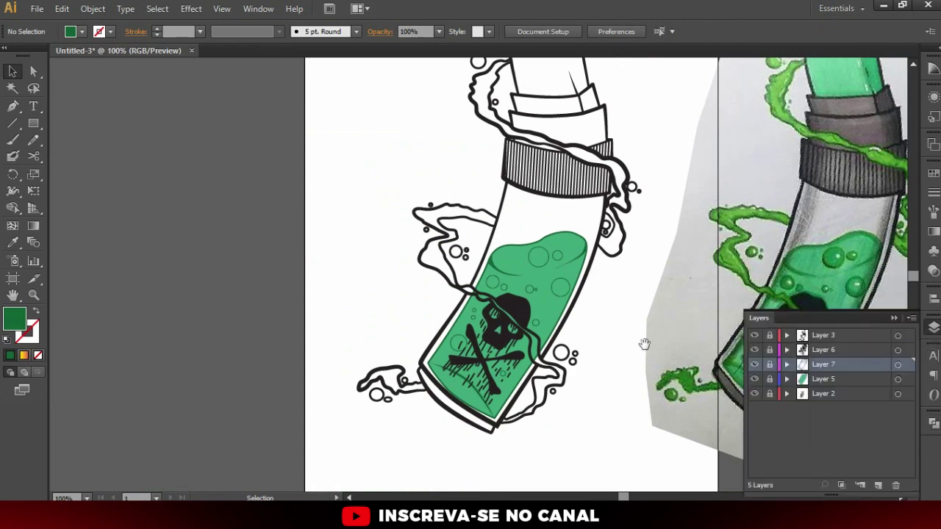
pyautogui.moveTo(628, 343); pyautogui.dragTo(390, 277)
pyautogui.scroll(1, 380, 267)
pyautogui.press('a')
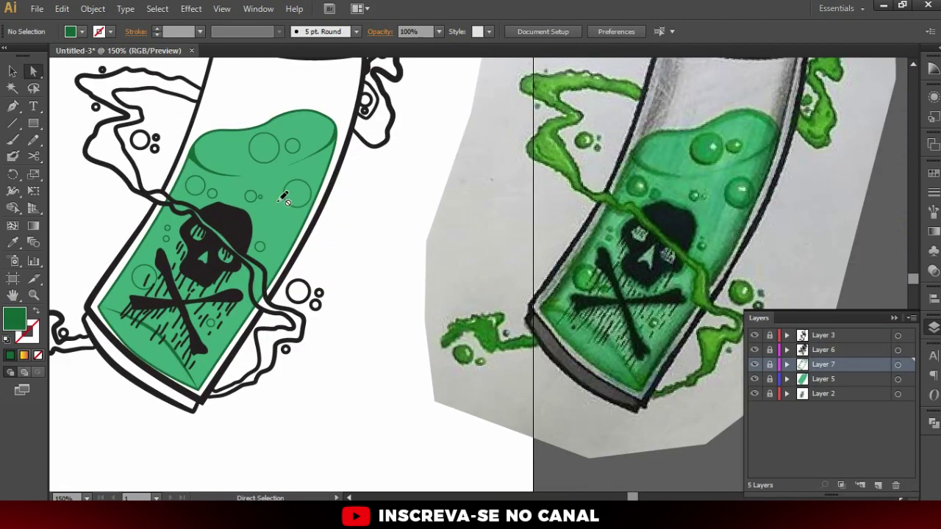
pyautogui.click(769, 379)
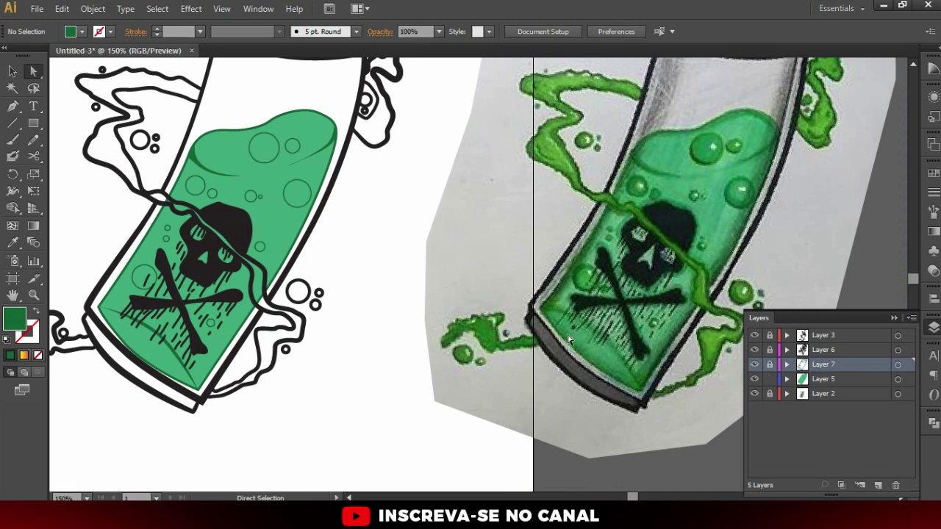
pyautogui.press('v')
# Fill one bubble with a darker green sampled from the photo
pyautogui.click(278, 151)
pyautogui.scroll(1, 280, 156)
pyautogui.scroll(-1, 280, 157)
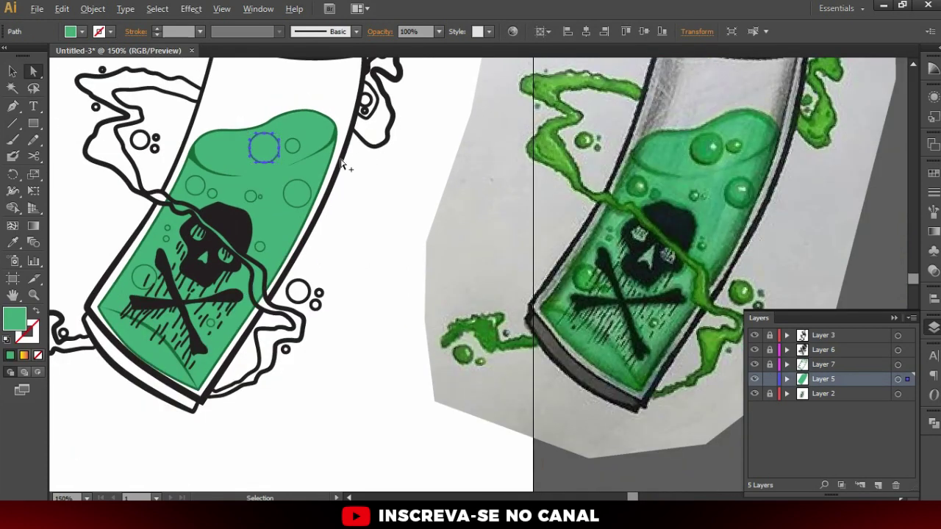
pyautogui.click(12, 242)
pyautogui.click(700, 146)
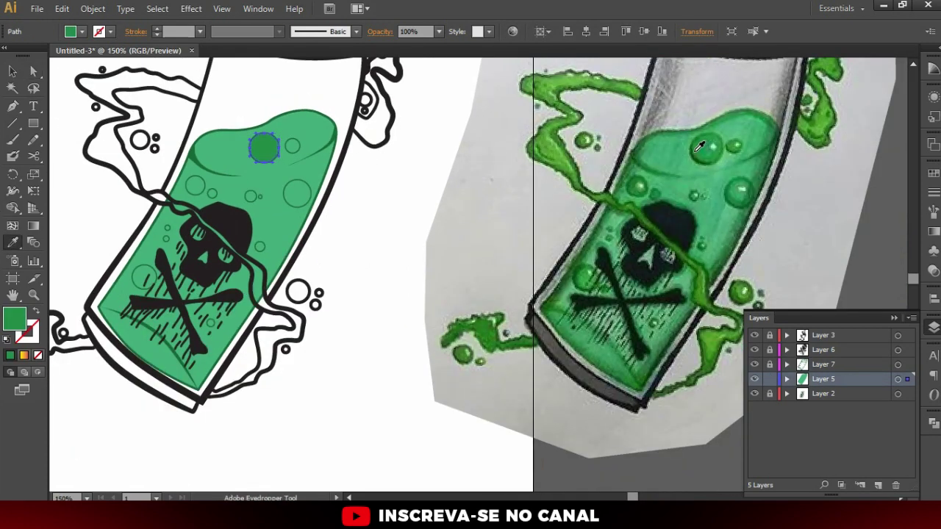
pyautogui.press('v')
pyautogui.scroll(2, 271, 139)
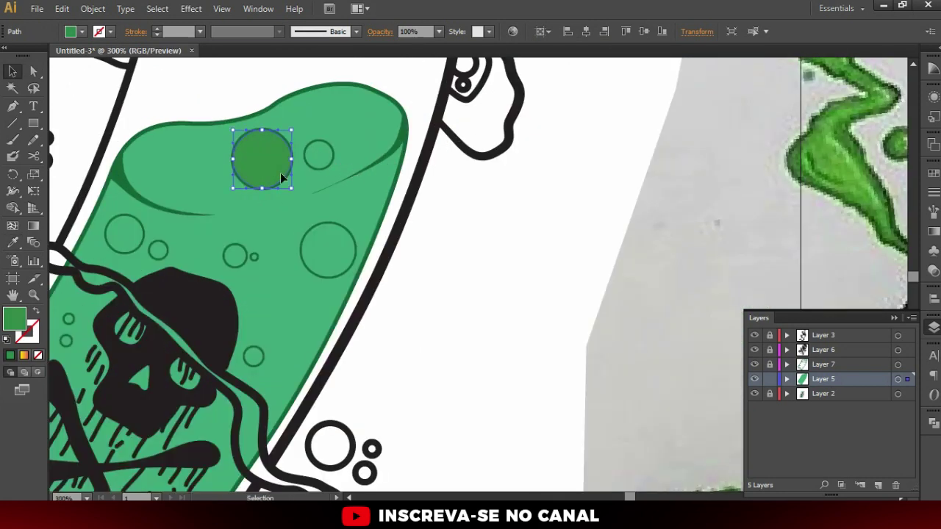
pyautogui.scroll(-1, 192, 254)
# Give the bubble a green gradient, removing the extra and red stops and adding a green stop
pyautogui.click(33, 226)
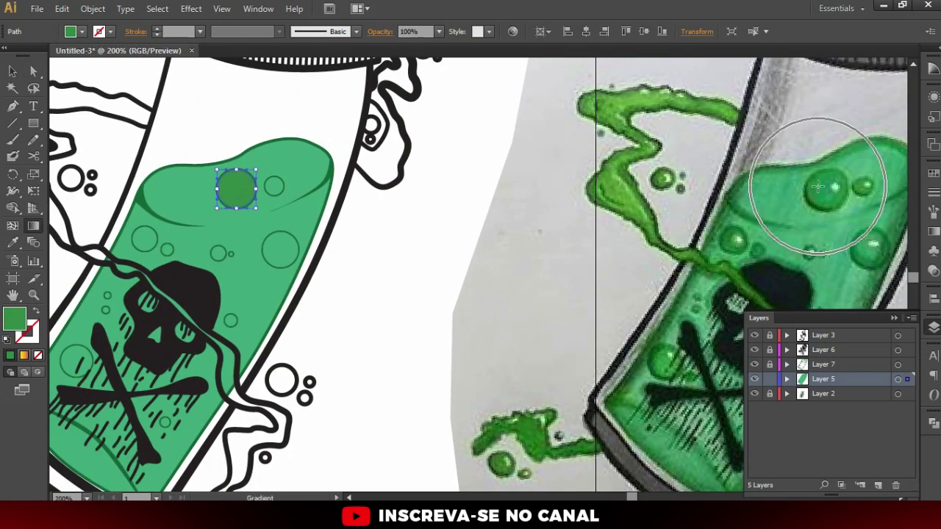
pyautogui.click(933, 231)
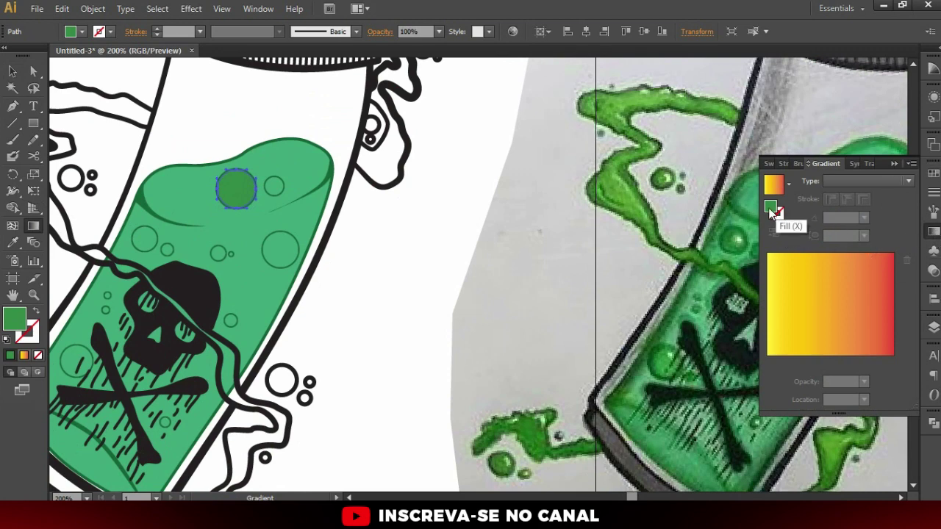
pyautogui.moveTo(768, 207); pyautogui.dragTo(797, 361)
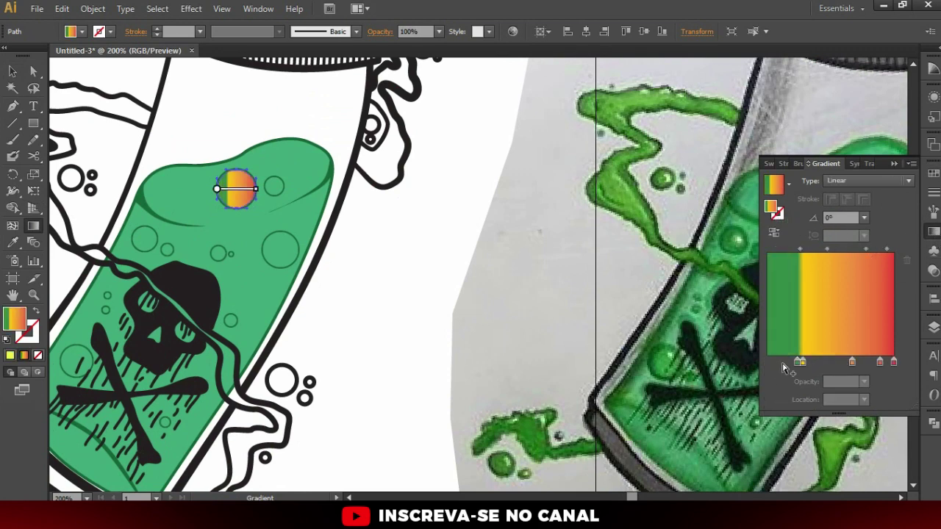
pyautogui.moveTo(800, 361)
pyautogui.mouseDown()
pyautogui.moveTo(806, 381)
pyautogui.moveTo(883, 382)
pyautogui.mouseUp()
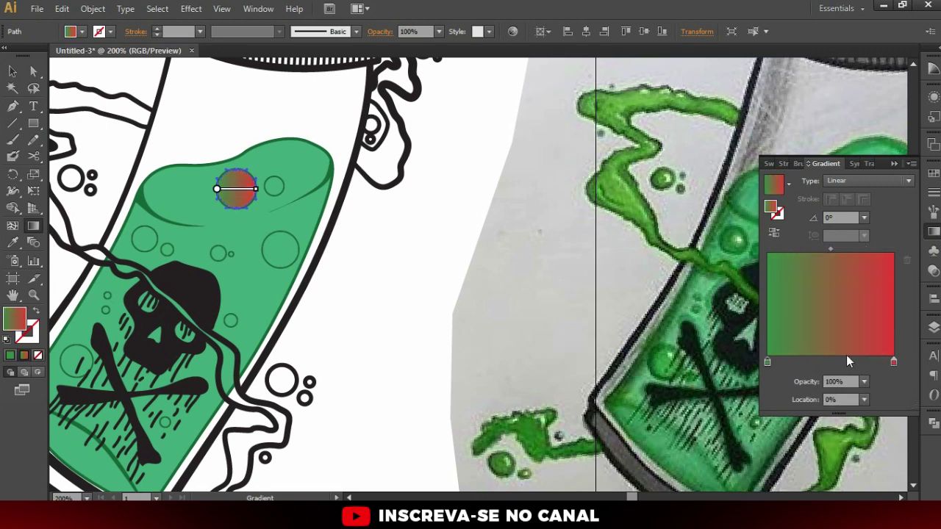
pyautogui.click(818, 362)
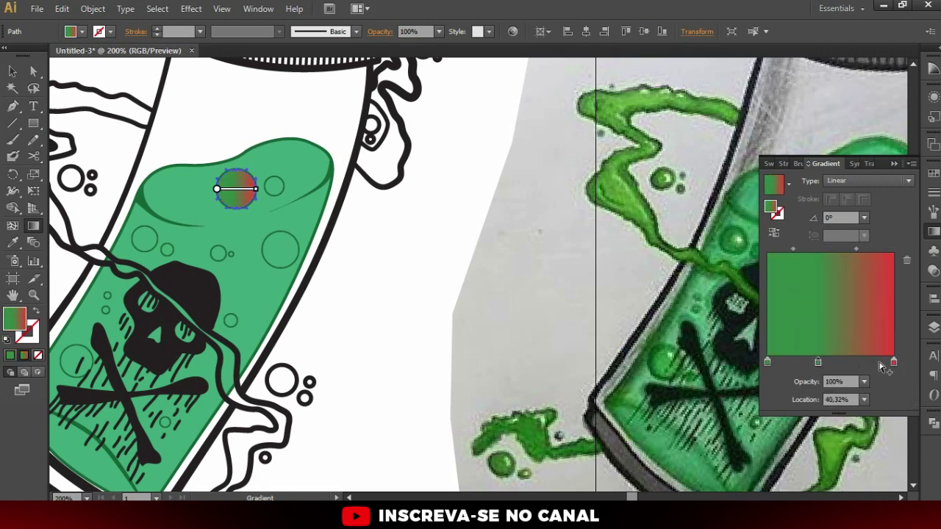
pyautogui.moveTo(894, 364); pyautogui.dragTo(814, 377)
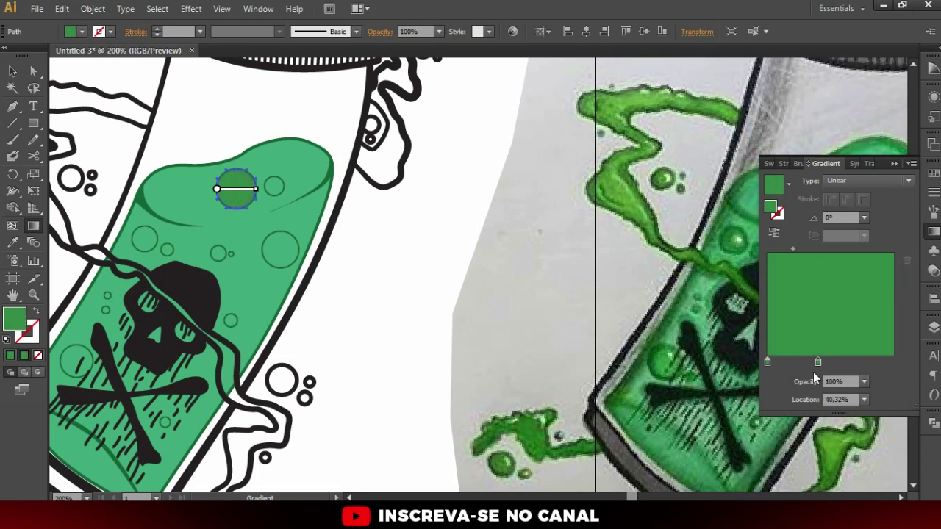
# Lighten the right gradient stop's green to 78.82% brightness in HSB
pyautogui.doubleClick(894, 362)
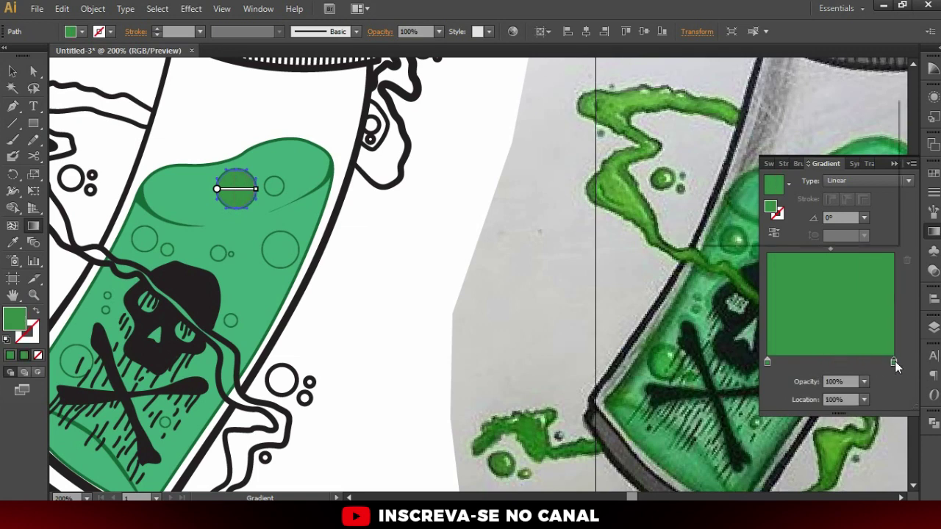
pyautogui.click(892, 101)
pyautogui.click(820, 133)
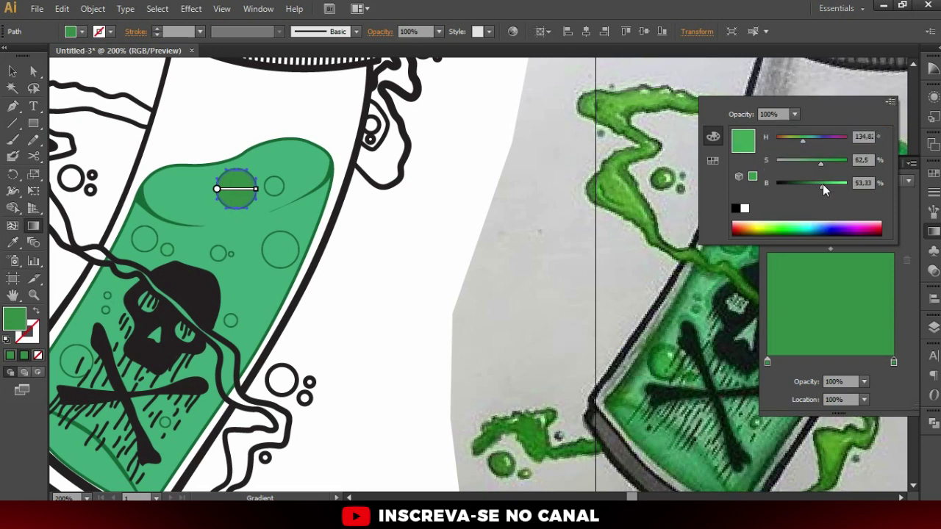
pyautogui.moveTo(821, 185); pyautogui.dragTo(833, 188)
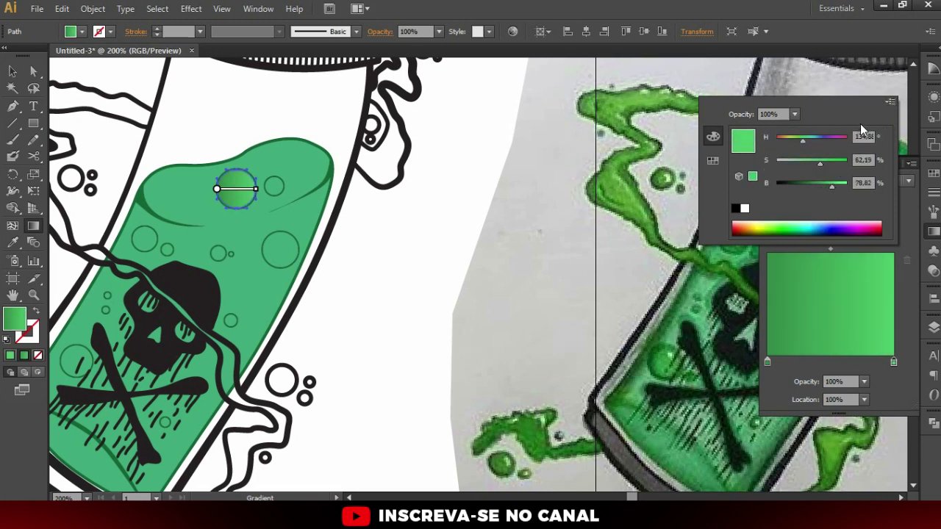
pyautogui.click(890, 104)
pyautogui.press('Escape')
pyautogui.click(910, 205)
# Make the bubble gradient radial, reverse it, and move the highlight up and to the right
pyautogui.click(859, 183)
pyautogui.click(843, 209)
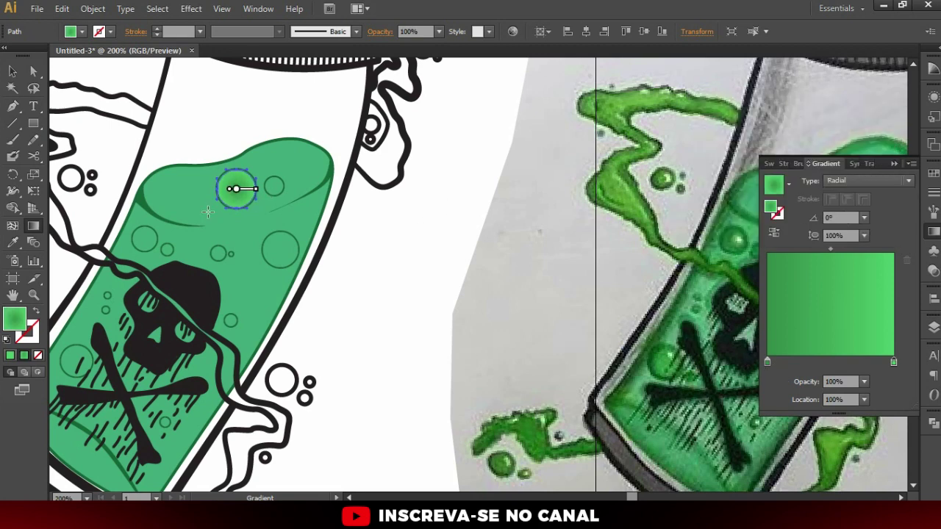
pyautogui.scroll(3, 245, 184)
pyautogui.press('g')
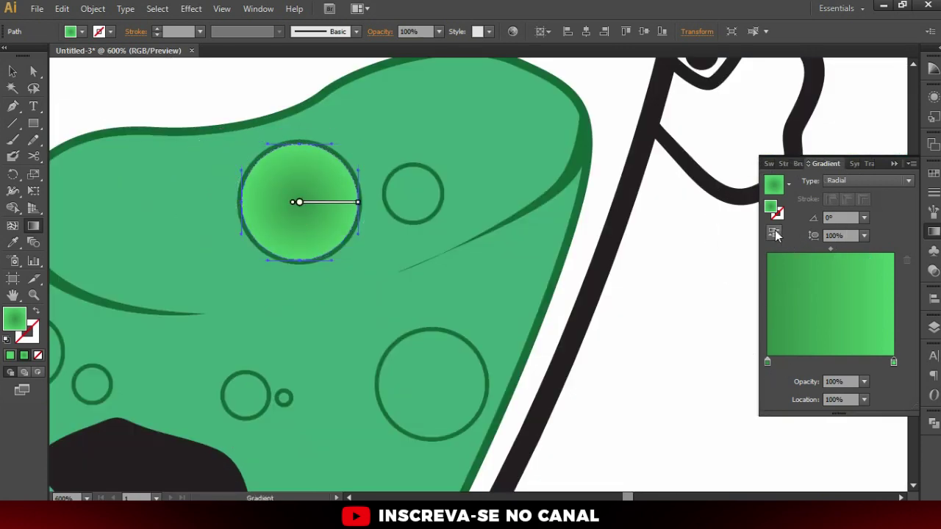
pyautogui.click(774, 233)
pyautogui.moveTo(323, 201)
pyautogui.moveTo(299, 205); pyautogui.dragTo(324, 193)
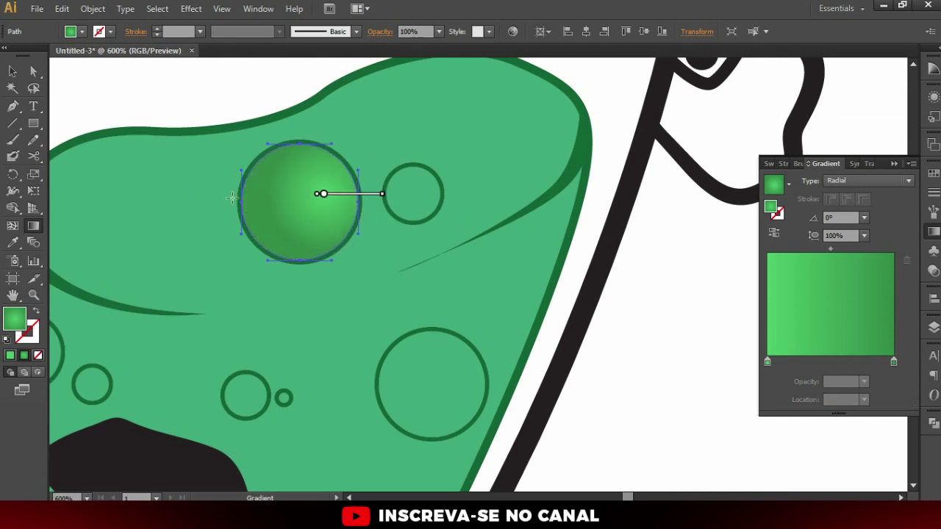
pyautogui.scroll(-3, 335, 192)
# Select several small bubbles in the liquid
pyautogui.press('a')
pyautogui.click(358, 258)
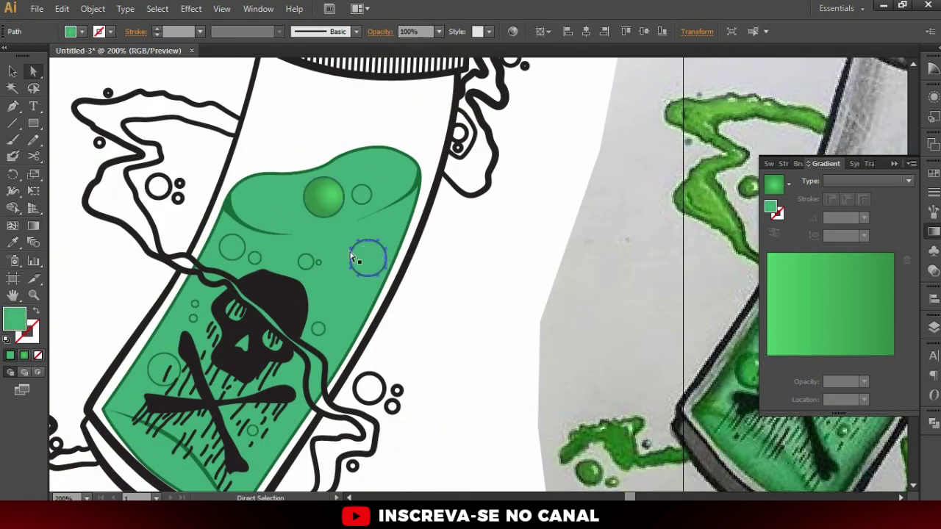
pyautogui.scroll(1, 258, 257)
pyautogui.keyDown('shift'); pyautogui.click(223, 249); pyautogui.keyUp('shift')
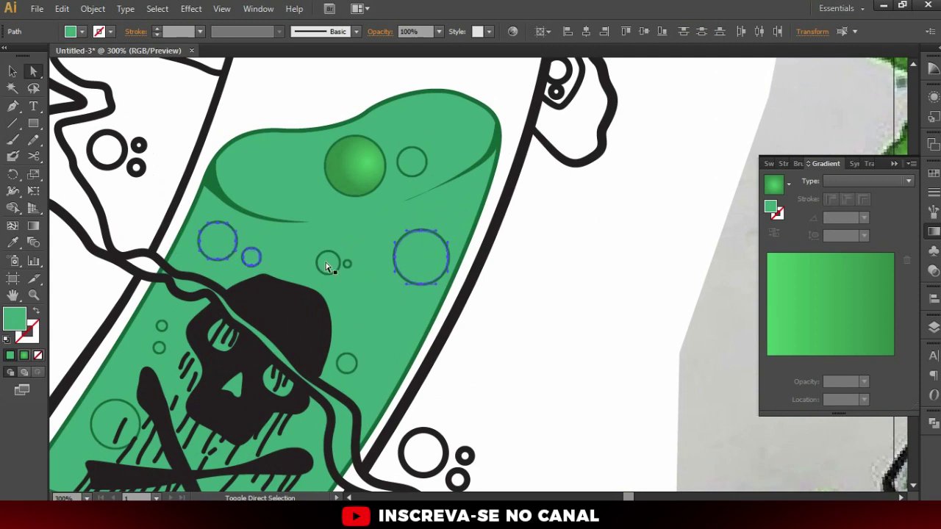
pyautogui.scroll(3, 353, 277)
pyautogui.keyDown('shift'); pyautogui.click(350, 265); pyautogui.keyUp('shift')
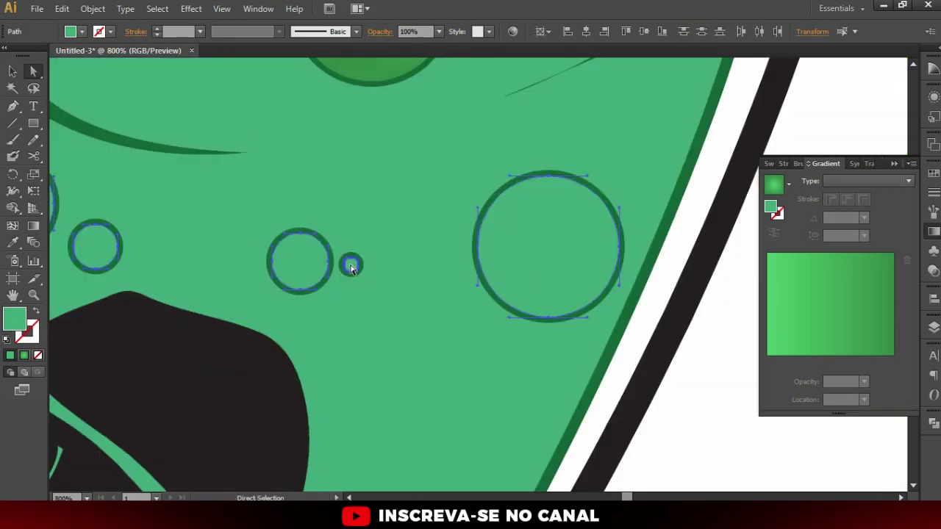
pyautogui.scroll(-3, 353, 272)
pyautogui.scroll(1, 376, 332)
pyautogui.keyDown('shift'); pyautogui.click(370, 313); pyautogui.keyUp('shift')
pyautogui.moveTo(279, 331); pyautogui.dragTo(426, 248)
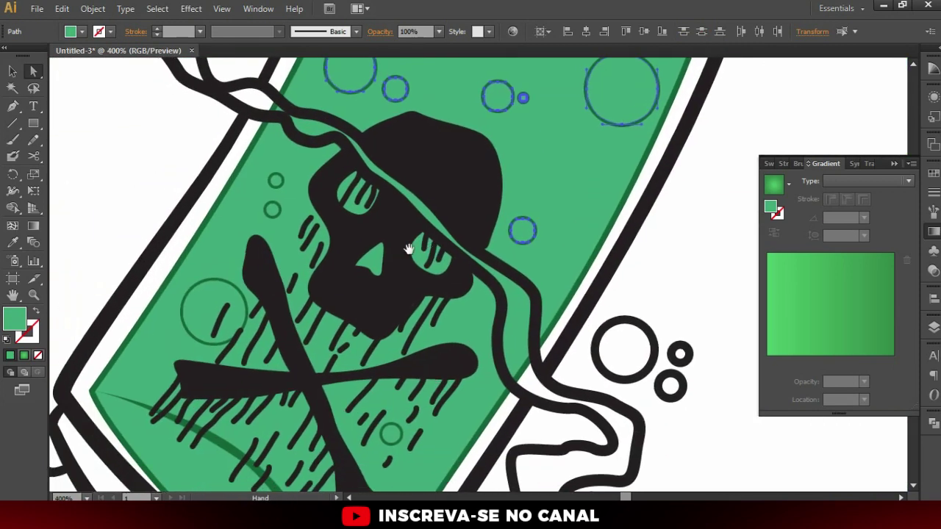
# Add the remaining bubbles and Eyedropper the radial gradient onto all of them
pyautogui.keyDown('shift'); pyautogui.click(219, 319); pyautogui.keyUp('shift')
pyautogui.keyDown('shift'); pyautogui.click(276, 182); pyautogui.keyUp('shift')
pyautogui.scroll(-1, 273, 191)
pyautogui.scroll(-1, 294, 220)
pyautogui.keyDown('shift'); pyautogui.click(415, 340); pyautogui.keyUp('shift')
pyautogui.scroll(-1, 368, 294)
pyautogui.click(12, 243)
pyautogui.click(379, 156)
pyautogui.press('v')
pyautogui.click(445, 332)
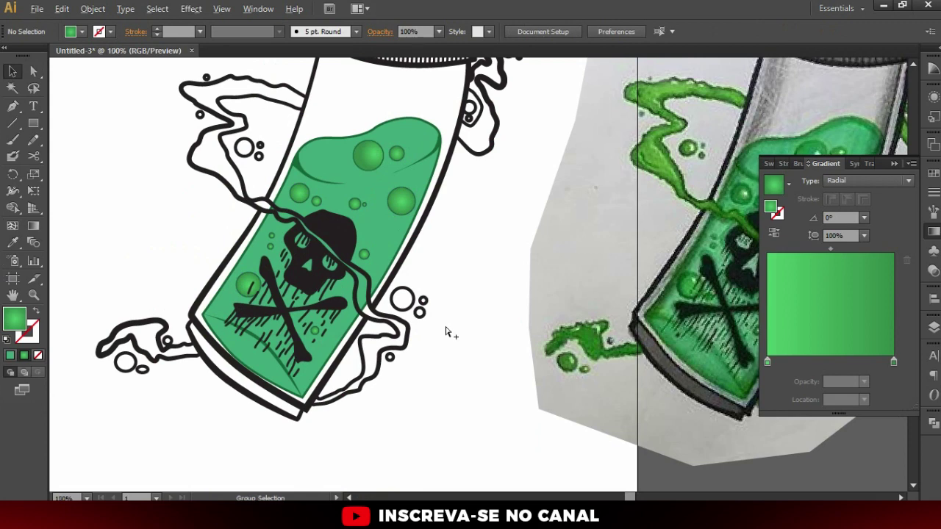
# Copy the bubble's radial gradient onto the bottom section of the liquid
pyautogui.scroll(-3, 443, 342)
pyautogui.scroll(1, 433, 364)
pyautogui.scroll(1, 441, 357)
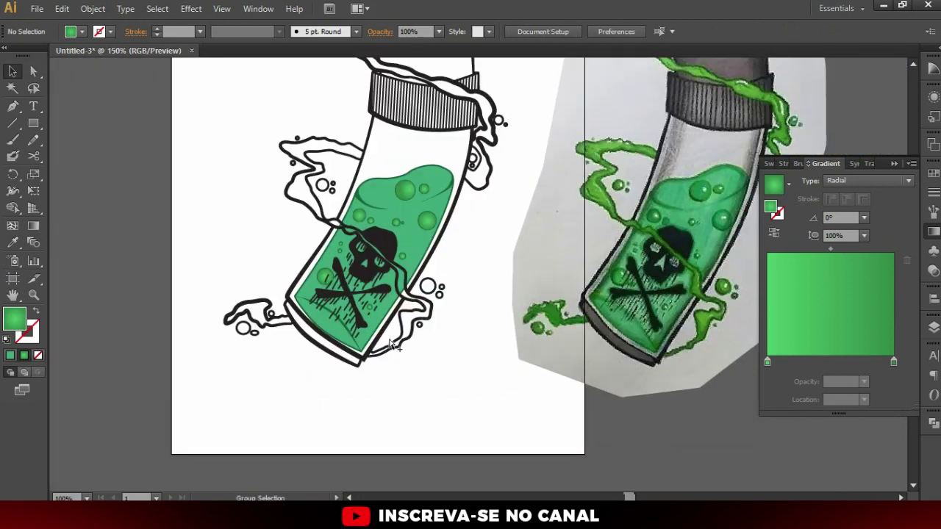
pyautogui.scroll(1, 391, 345)
pyautogui.click(327, 340)
pyautogui.scroll(-1, 327, 339)
pyautogui.click(9, 246)
pyautogui.click(403, 202)
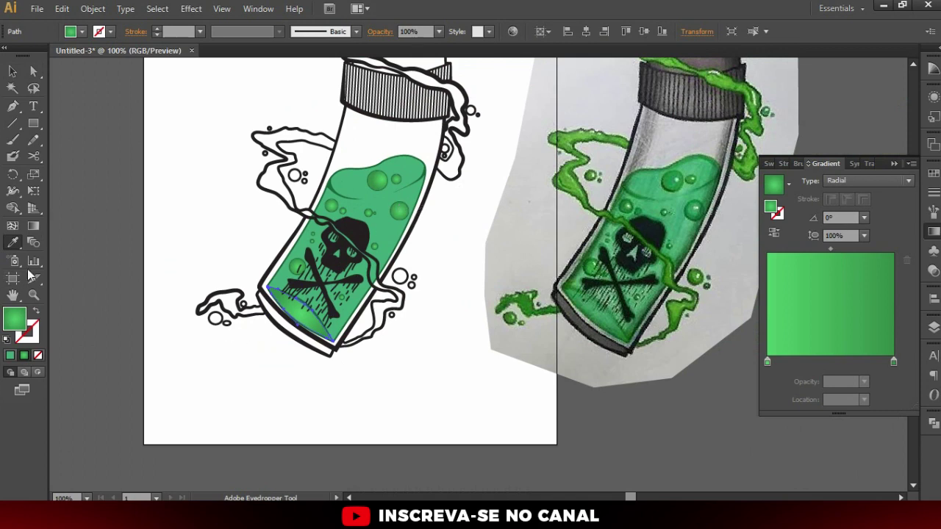
pyautogui.scroll(1, 135, 292)
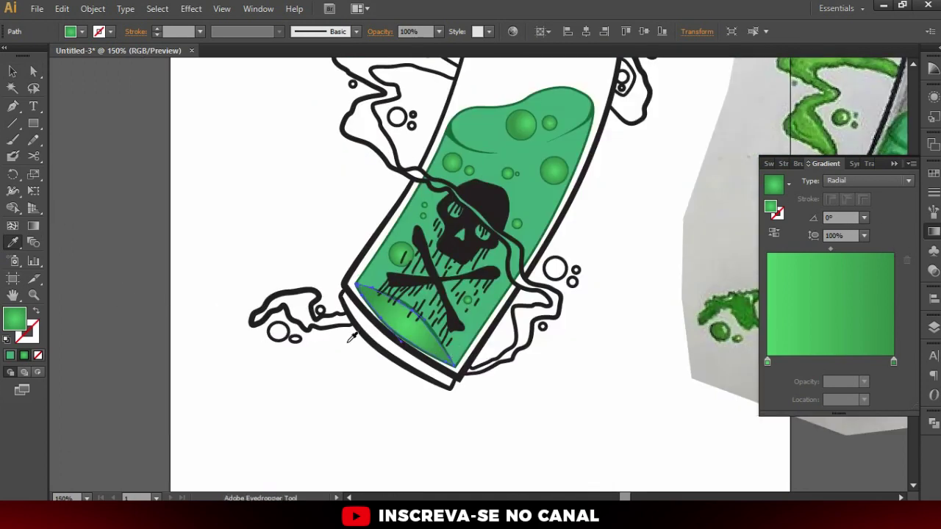
pyautogui.press('v')
pyautogui.click(307, 387)
# Select the whole green liquid shape
pyautogui.scroll(-1, 431, 294)
pyautogui.scroll(1, 448, 299)
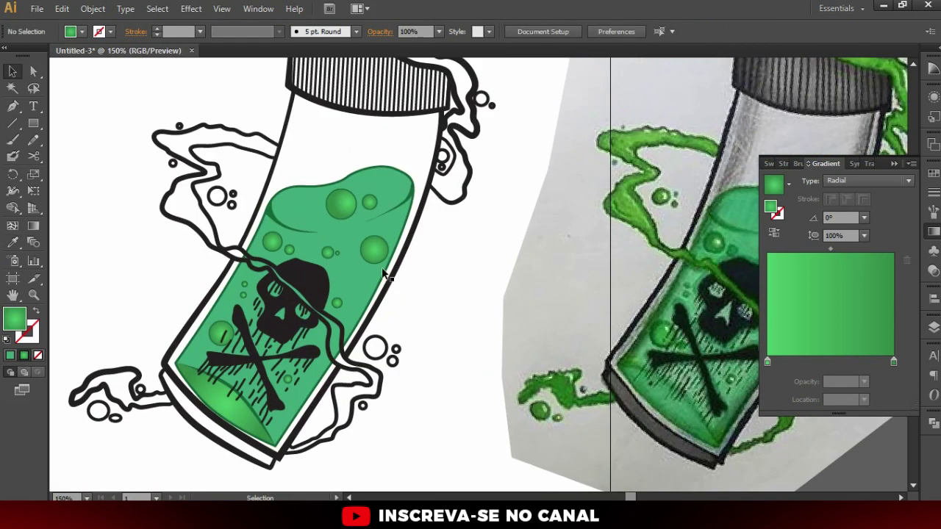
pyautogui.press('a')
pyautogui.click(371, 283)
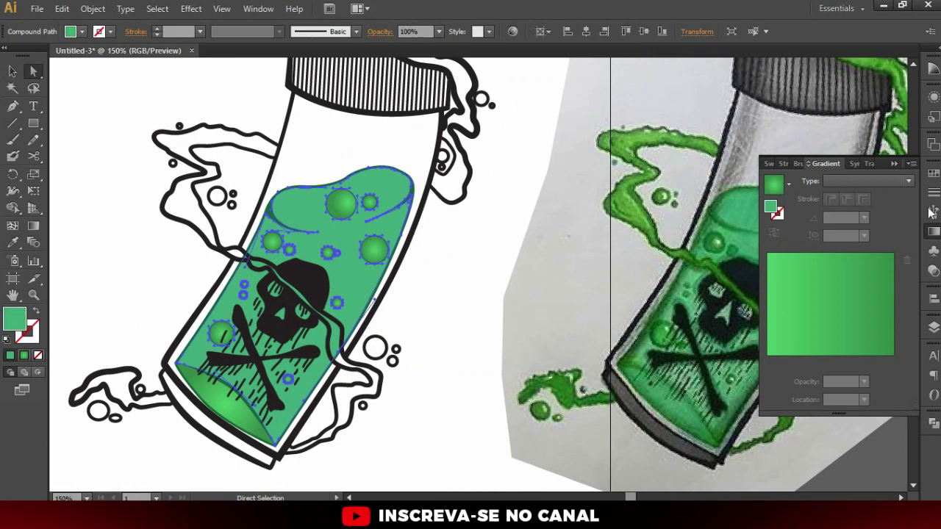
# Apply the sampled gradient to the liquid and switch its type to Linear
pyautogui.click(13, 242)
pyautogui.press('.')
pyautogui.scroll(1, 456, 243)
pyautogui.scroll(-1, 489, 246)
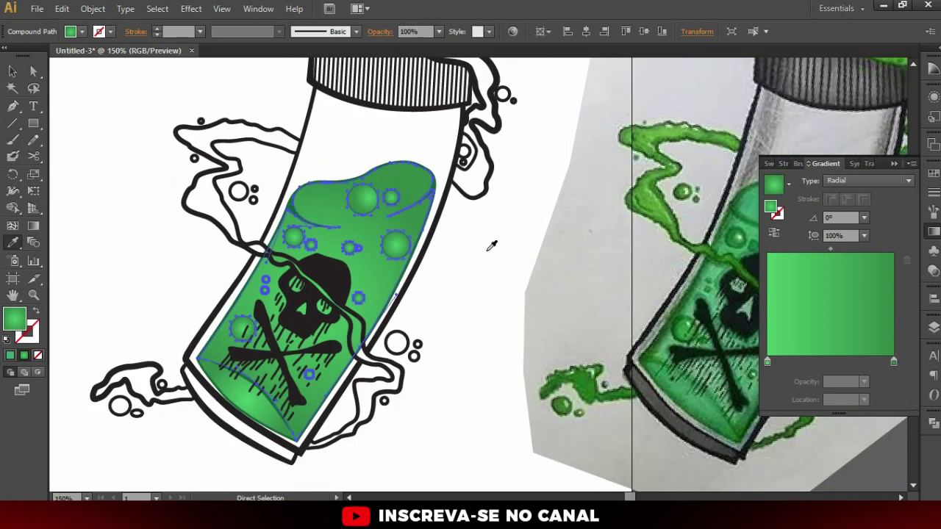
pyautogui.click(849, 179)
pyautogui.click(852, 195)
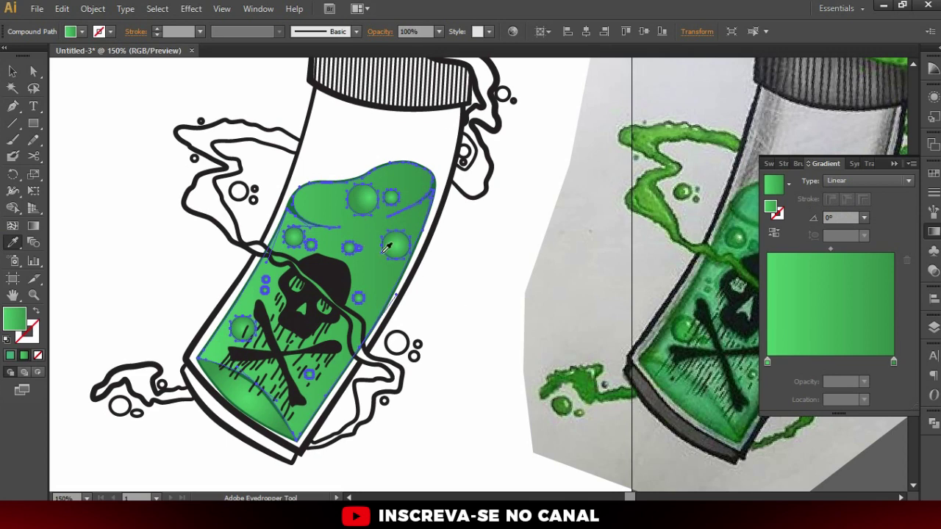
pyautogui.scroll(1, 387, 249)
pyautogui.scroll(-1, 388, 249)
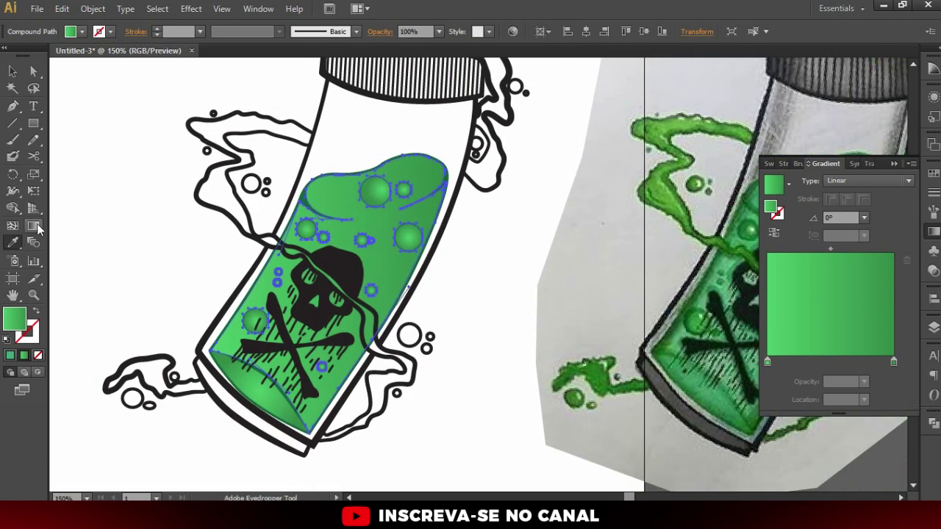
# Drag the gradient diagonally at -34.8° and add a dark green stop at 0%
pyautogui.click(34, 226)
pyautogui.moveTo(279, 234); pyautogui.dragTo(395, 312)
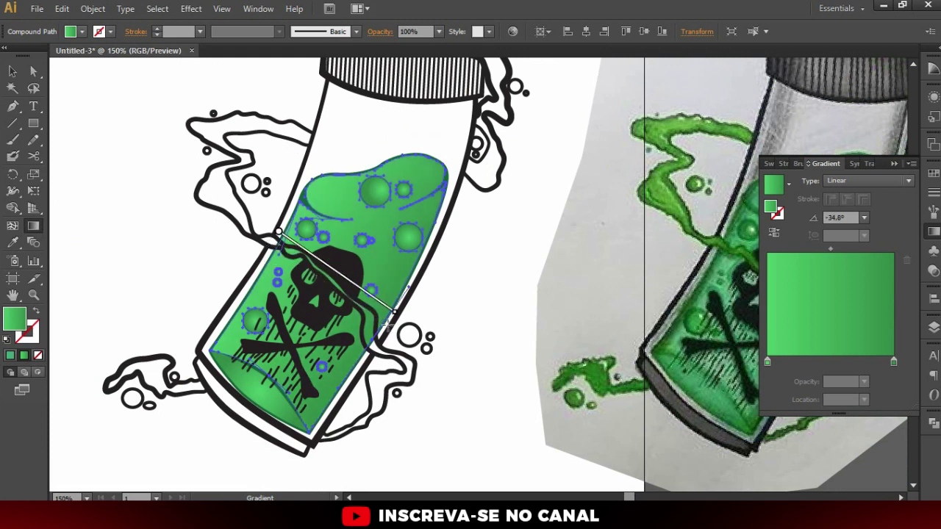
pyautogui.moveTo(768, 363); pyautogui.dragTo(832, 365)
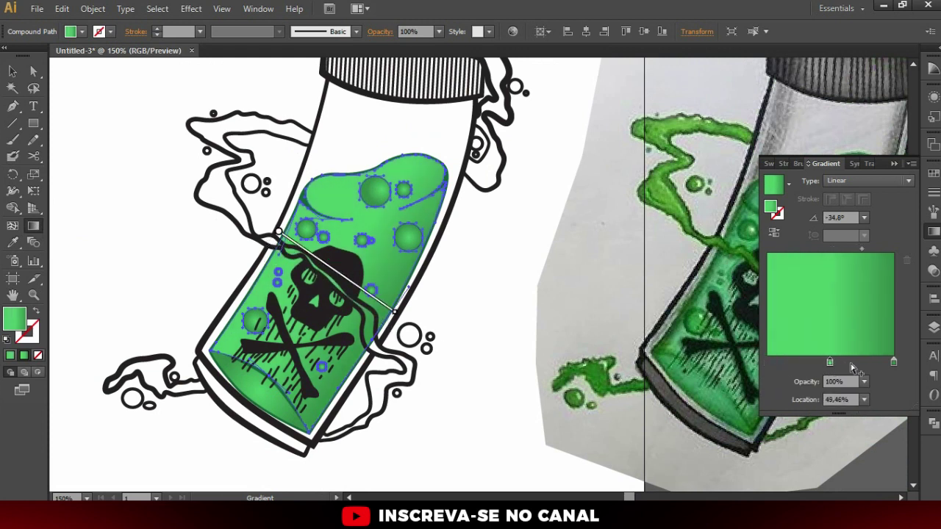
pyautogui.click(895, 363)
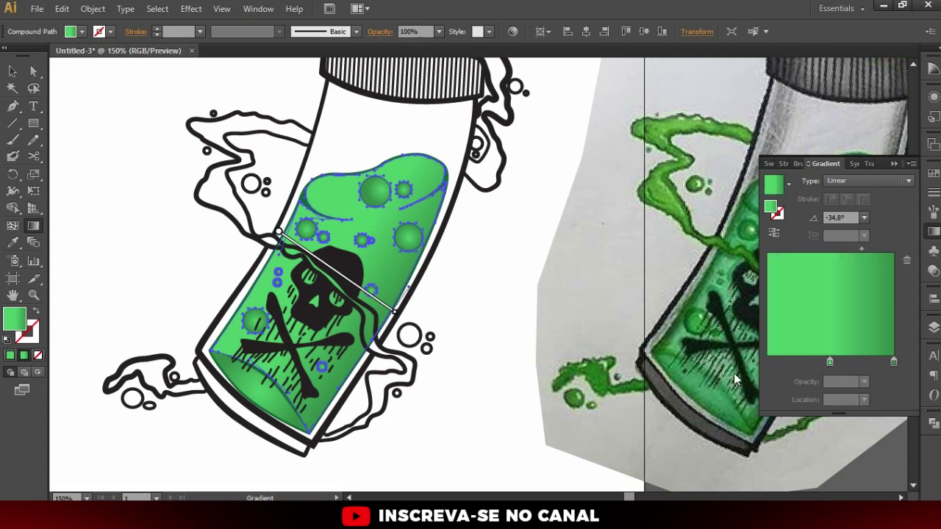
pyautogui.moveTo(895, 363); pyautogui.dragTo(767, 362)
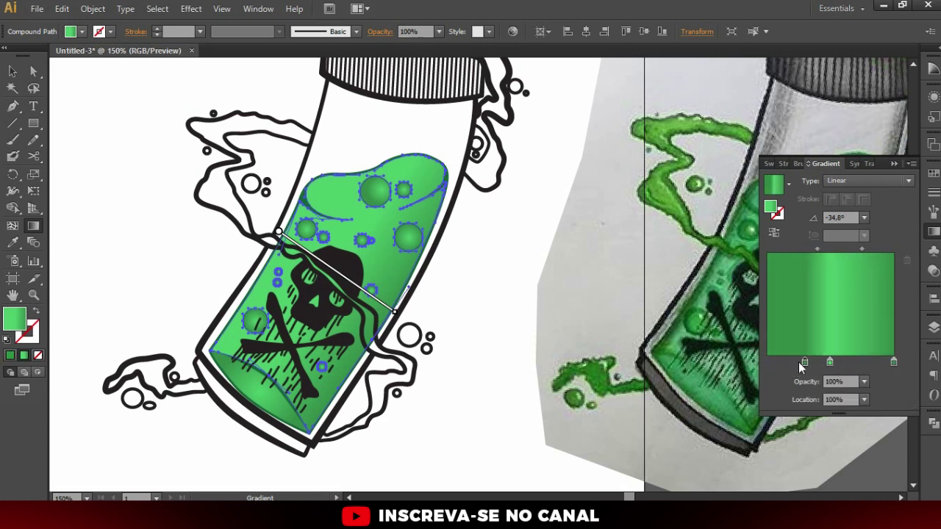
pyautogui.moveTo(279, 234)
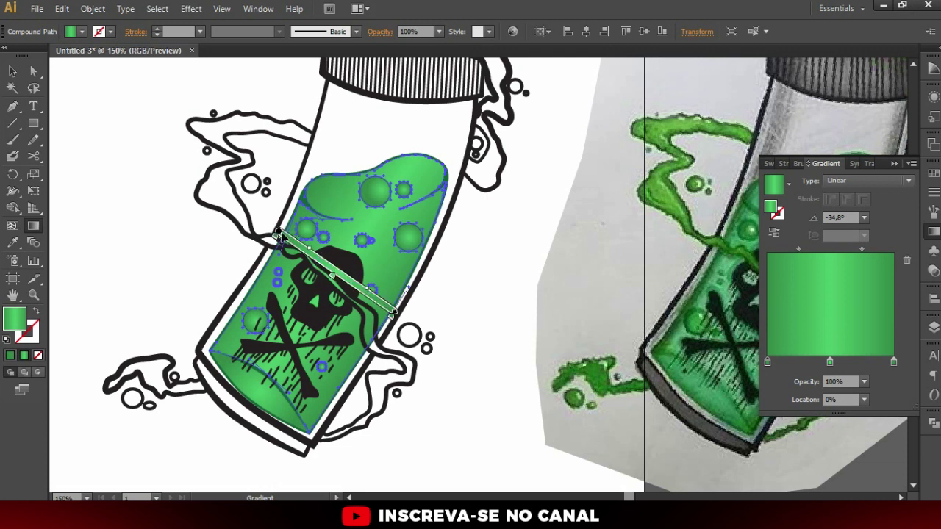
pyautogui.press('v')
pyautogui.click(156, 194)
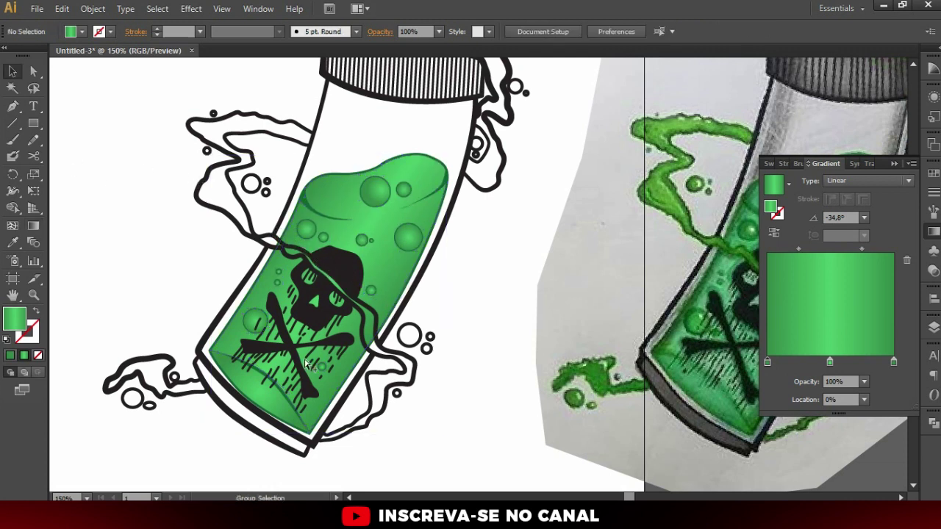
pyautogui.hotkey('ctrl', '-')
pyautogui.hotkey('ctrl', '-')
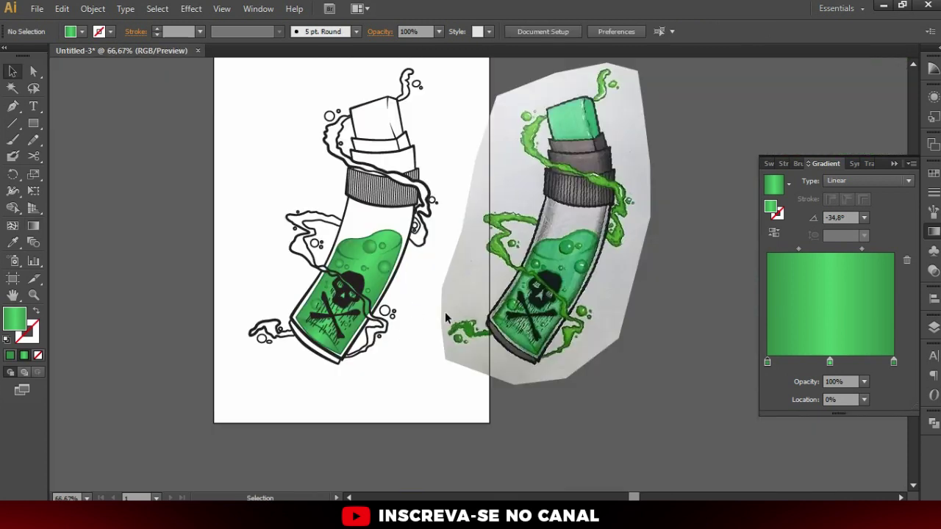
# Hide Layers 5 and 7 to remove the green colouring, then target Layer 3's line art
pyautogui.click(934, 326)
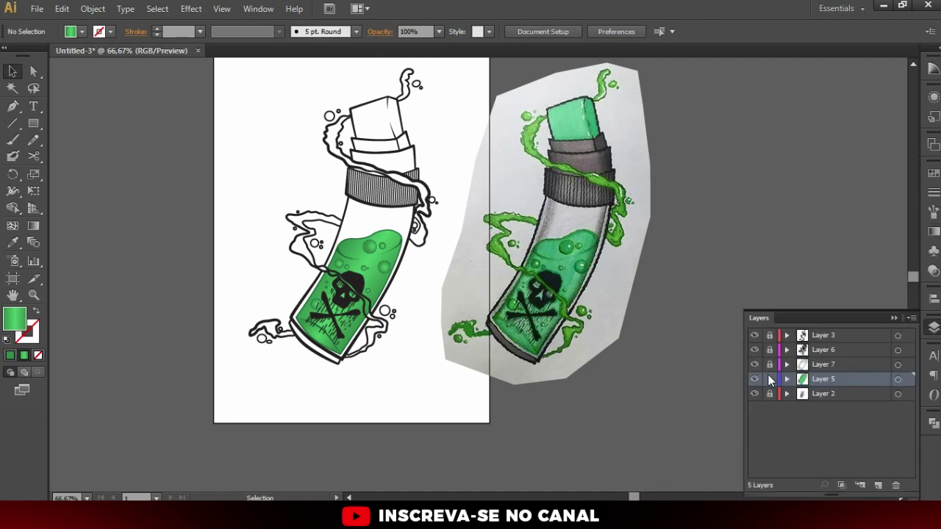
pyautogui.moveTo(754, 366); pyautogui.dragTo(755, 380)
pyautogui.click(755, 365)
pyautogui.scroll(1, 425, 267)
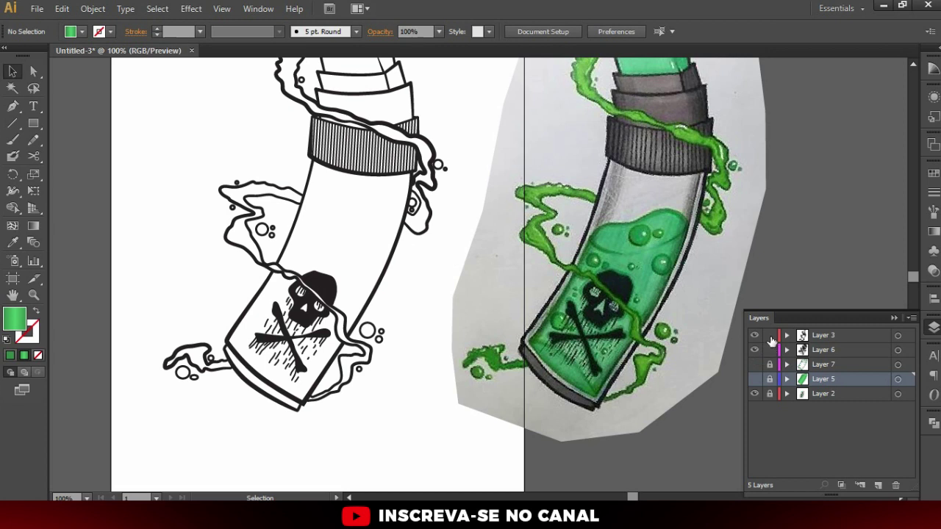
pyautogui.keyDown('alt'); pyautogui.click(761, 336); pyautogui.keyUp('alt')
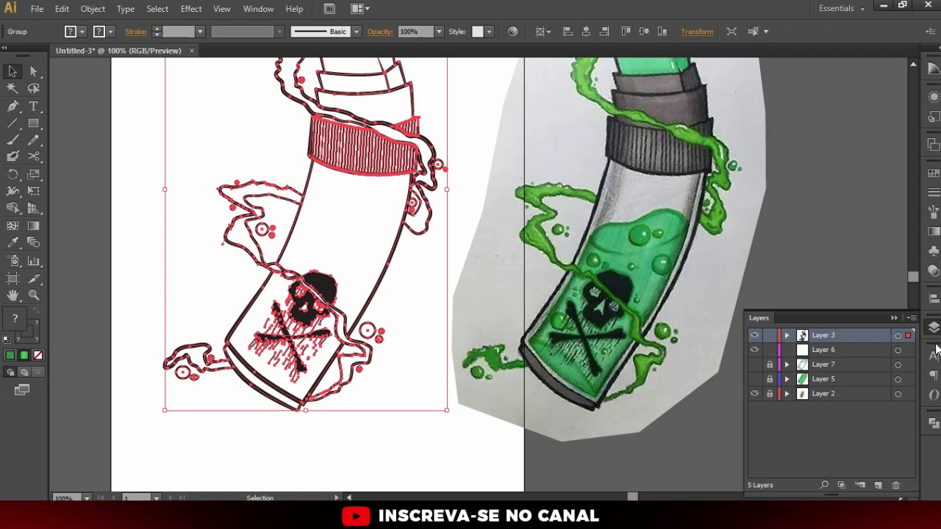
# Outline the bottle's line-art strokes, unite them with Pathfinder, then deselect and zoom out
pyautogui.click(93, 8)
pyautogui.moveTo(170, 288)
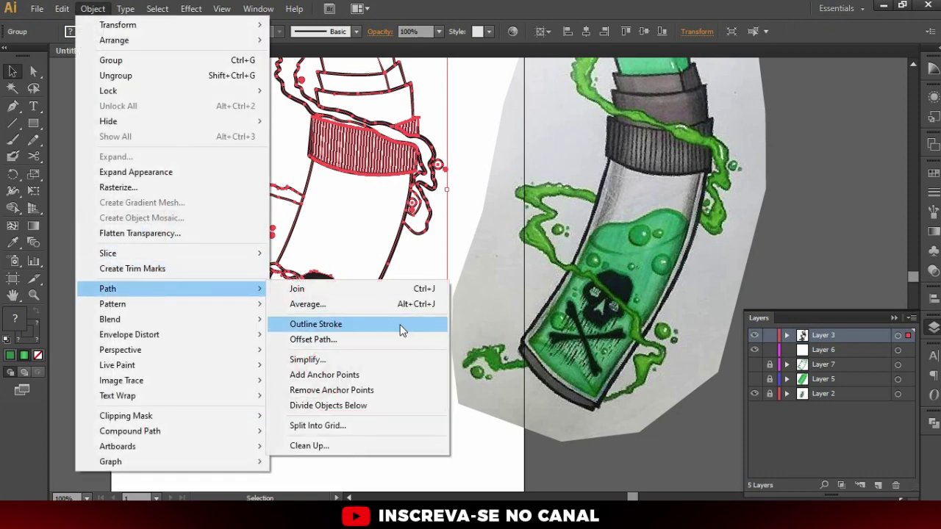
pyautogui.click(402, 328)
pyautogui.scroll(2, 351, 218)
pyautogui.scroll(1, 728, 294)
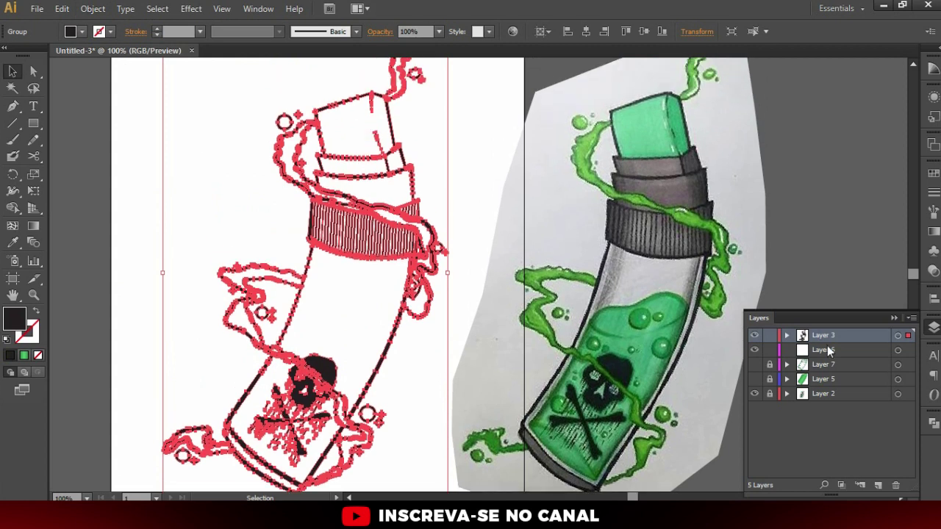
pyautogui.click(934, 425)
pyautogui.click(772, 445)
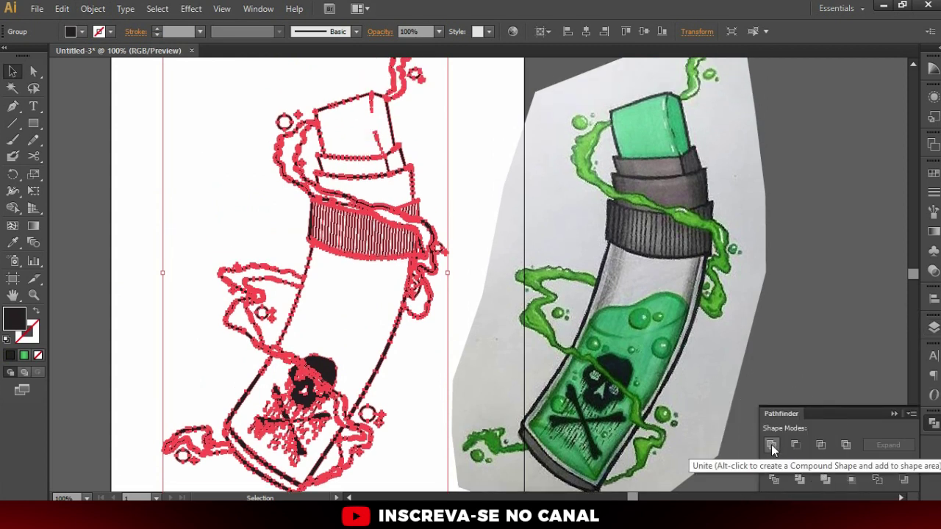
pyautogui.click(181, 194)
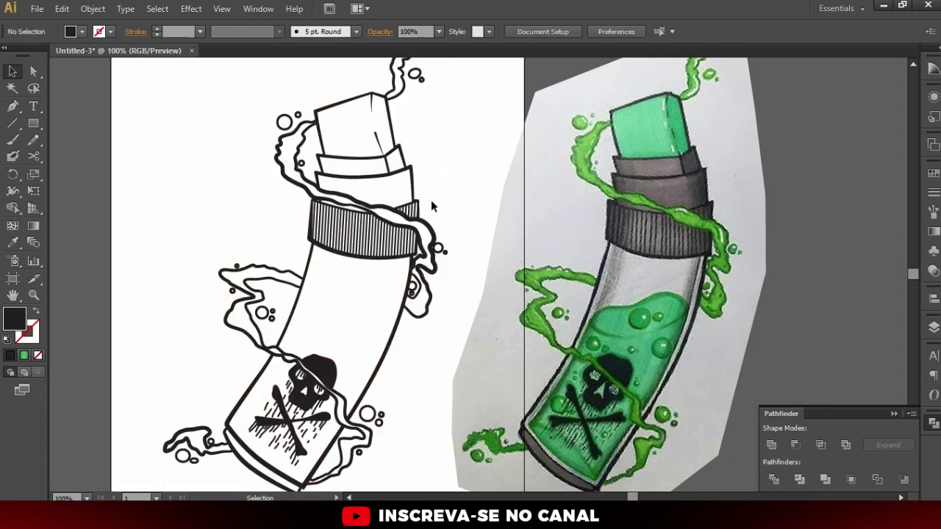
pyautogui.hotkey('ctrl', '-')
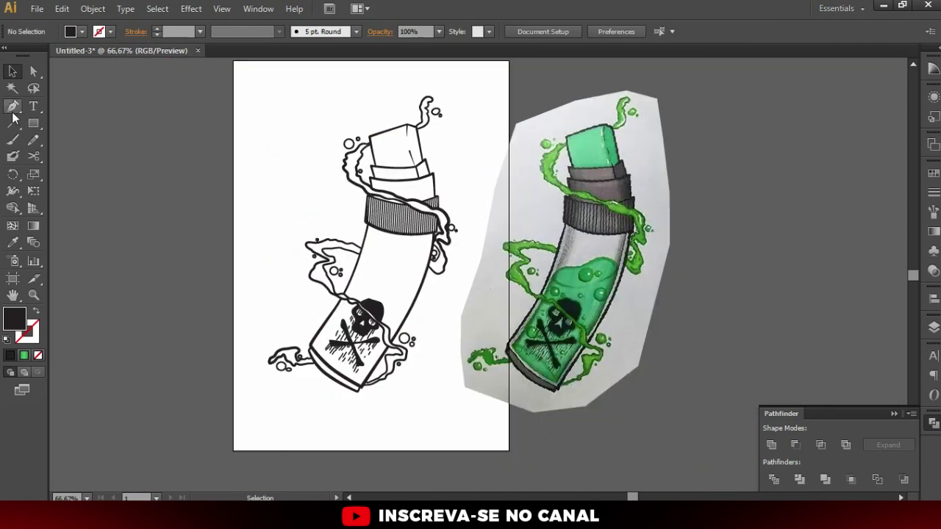
# Draw a blue-filled rectangle covering the bottle line drawing
pyautogui.click(37, 126)
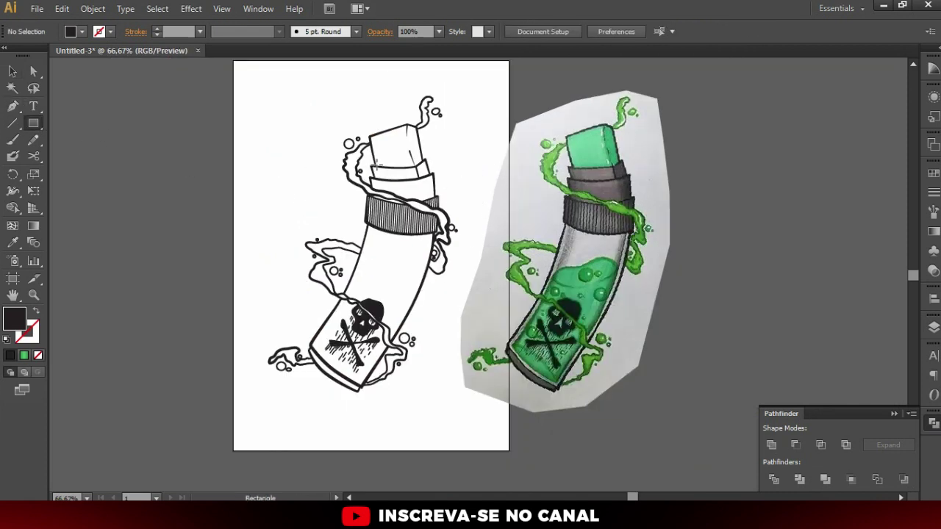
pyautogui.click(37, 126)
pyautogui.click(934, 174)
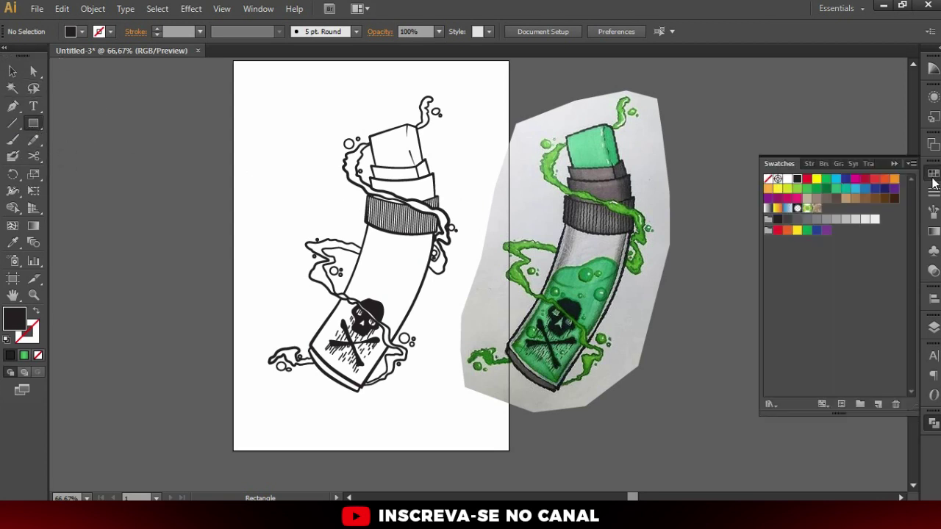
pyautogui.click(864, 189)
pyautogui.moveTo(244, 86); pyautogui.dragTo(474, 401)
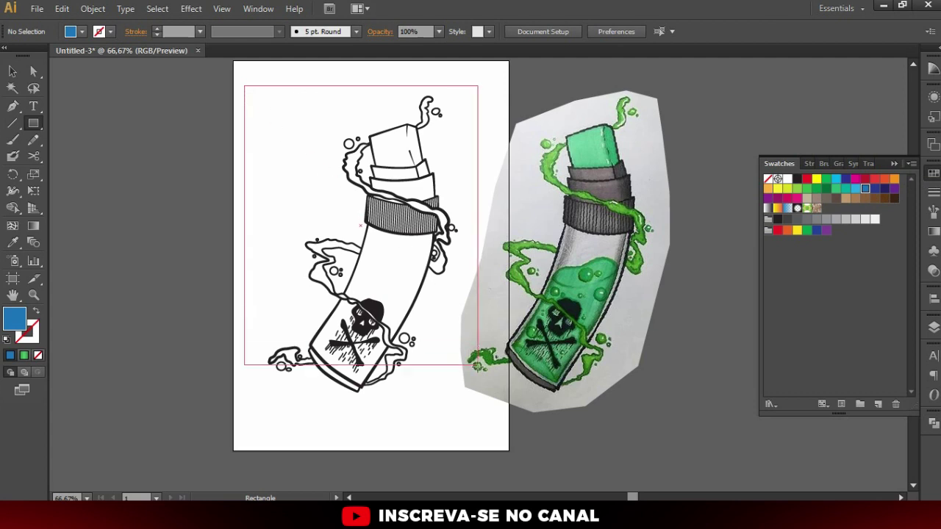
# Delete Layer 6 and move the blue rectangle beneath the line-art group in Layer 3
pyautogui.click(934, 327)
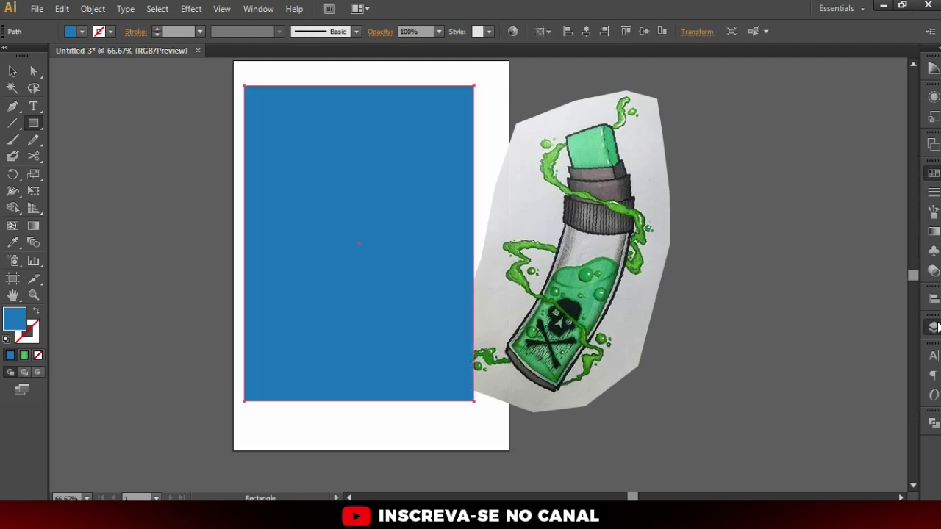
pyautogui.click(896, 485)
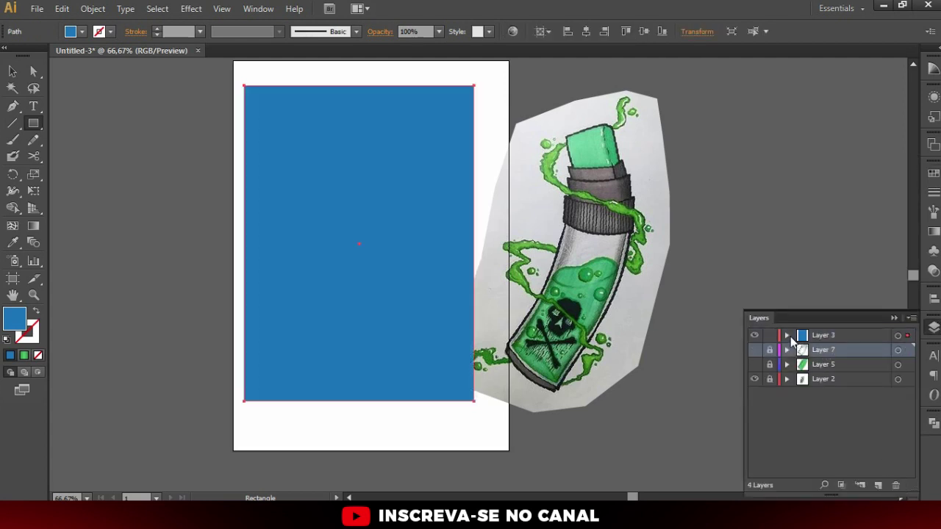
pyautogui.click(788, 336)
pyautogui.click(897, 366)
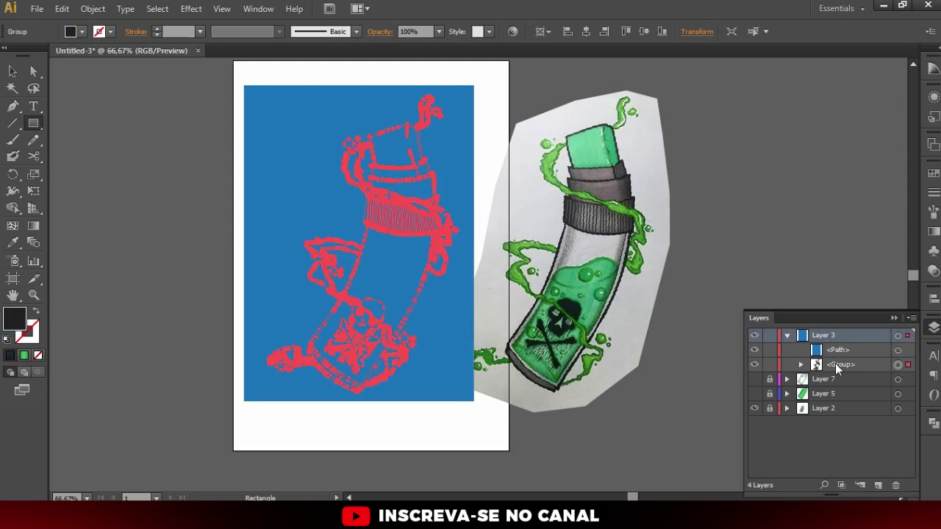
pyautogui.click(754, 350)
pyautogui.click(754, 350)
pyautogui.click(704, 215)
pyautogui.click(566, 150)
pyautogui.moveTo(835, 352); pyautogui.dragTo(838, 369)
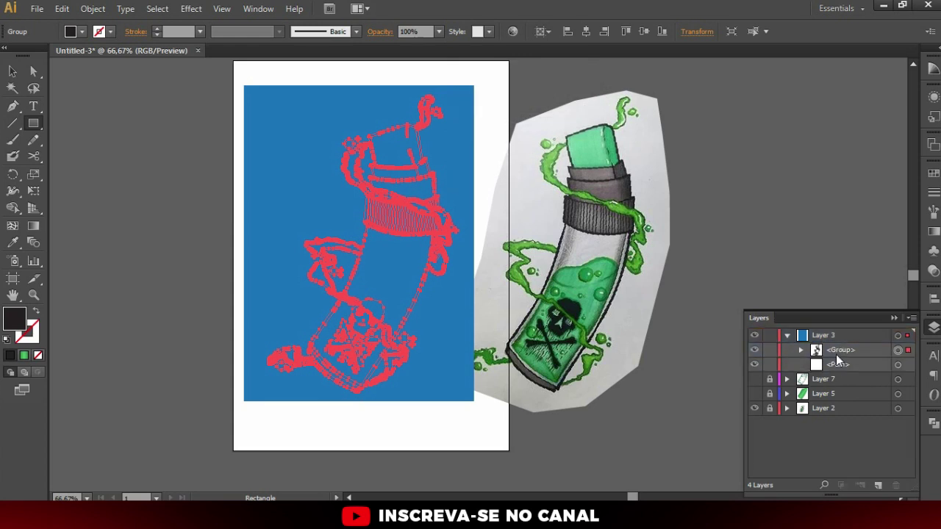
# Divide the rectangle with the line-art group and delete the blue piece outside the bottle
pyautogui.press('v')
pyautogui.click(385, 154)
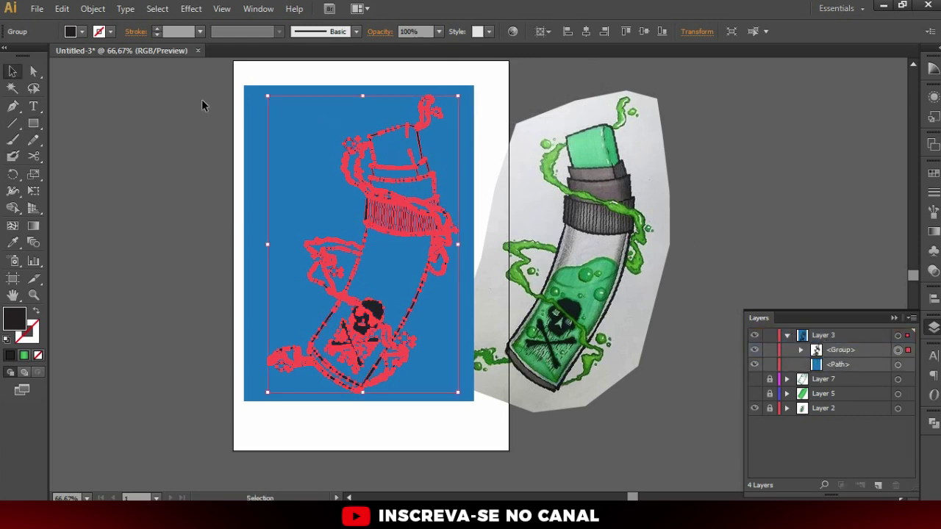
pyautogui.keyDown('shift'); pyautogui.click(462, 337); pyautogui.keyUp('shift')
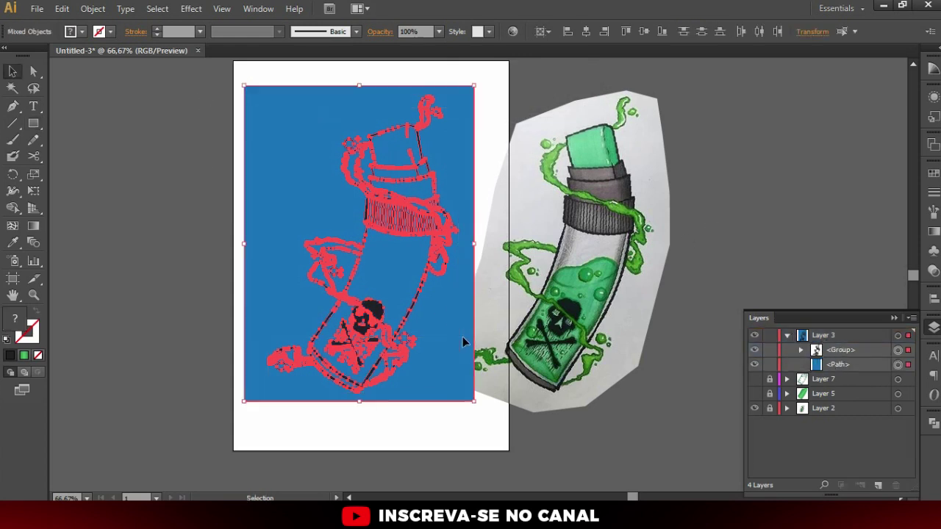
pyautogui.click(935, 425)
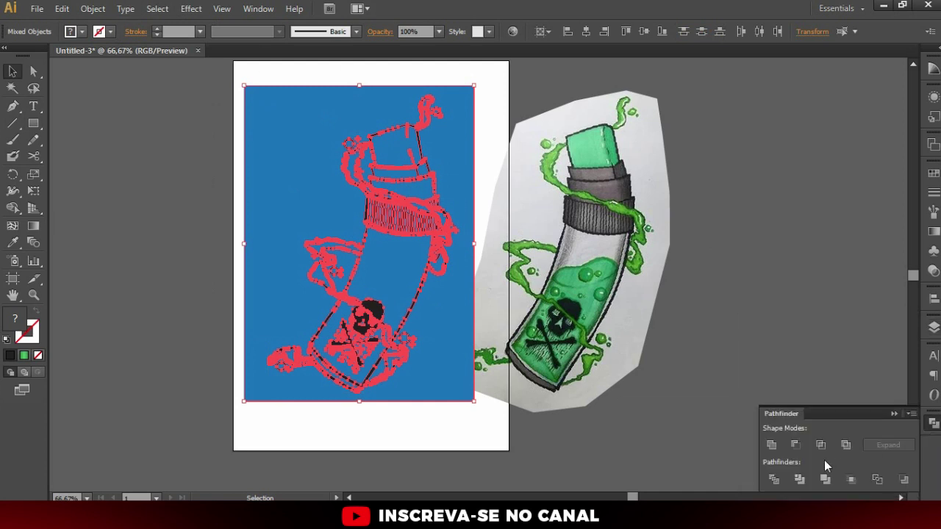
pyautogui.click(774, 481)
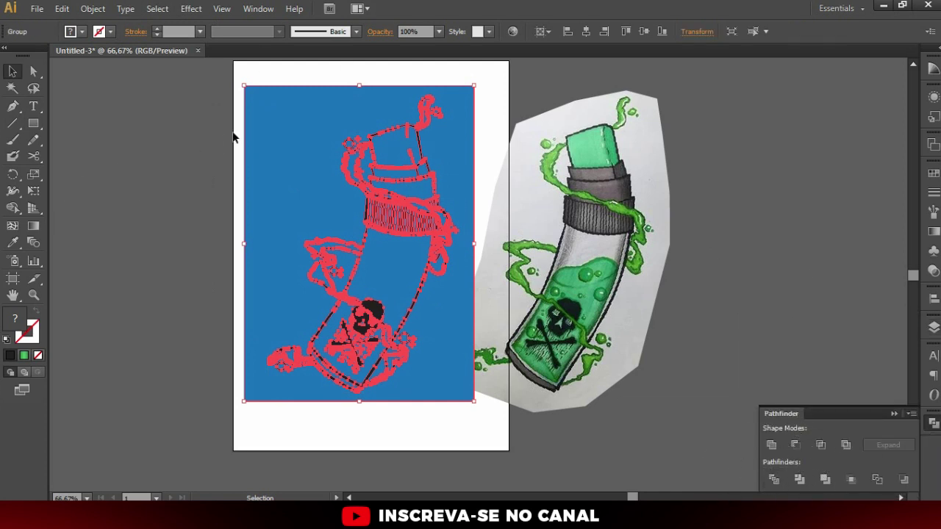
pyautogui.press('a')
pyautogui.click(259, 107)
pyautogui.press('Delete')
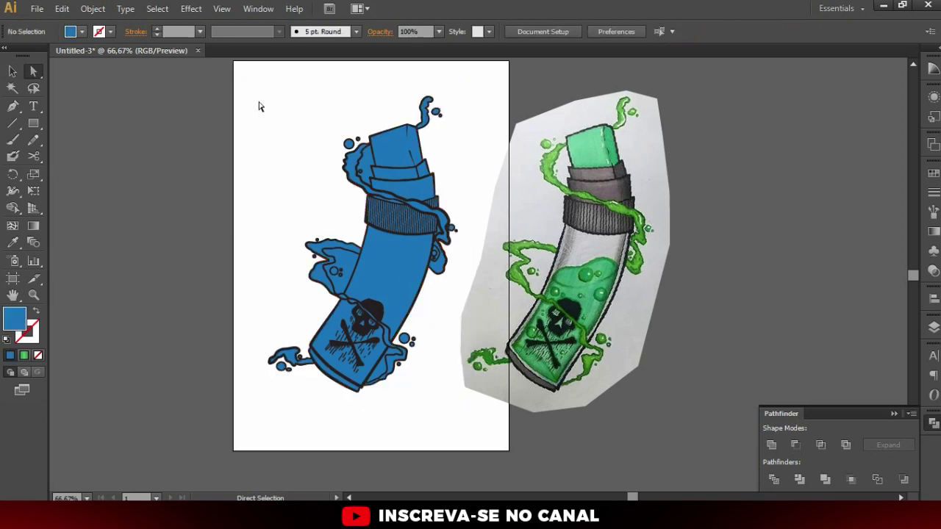
# Inspect the blue-filled cap, then undo back to the plain black line art on white
pyautogui.scroll(3, 295, 118)
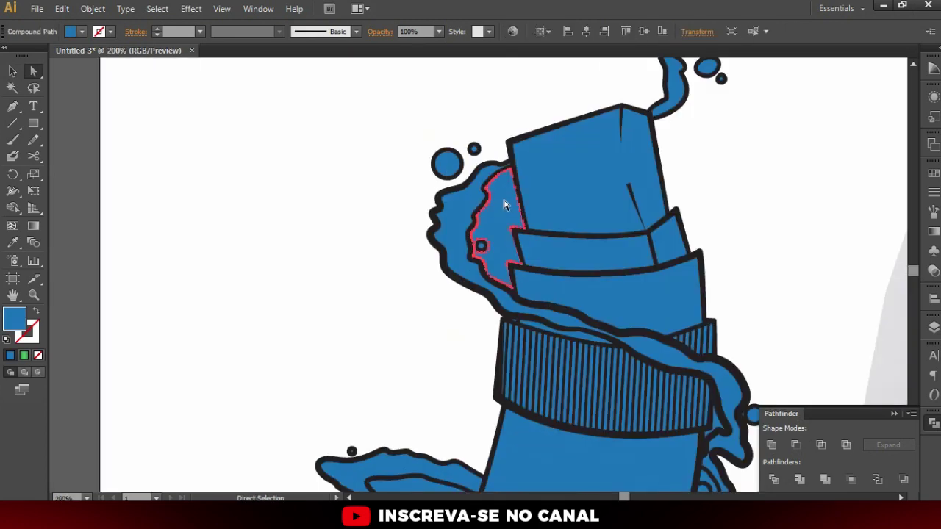
pyautogui.scroll(-2, 639, 184)
pyautogui.moveTo(529, 336)
pyautogui.mouseDown()
pyautogui.moveTo(489, 293)
pyautogui.moveTo(467, 236)
pyautogui.moveTo(517, 272)
pyautogui.mouseUp()
pyautogui.scroll(1, 517, 273)
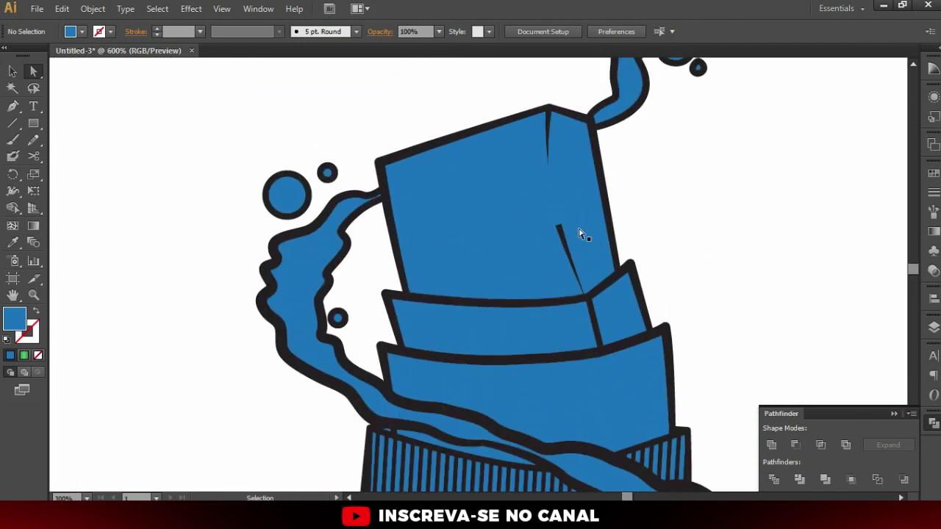
pyautogui.scroll(1, 584, 236)
pyautogui.click(537, 248)
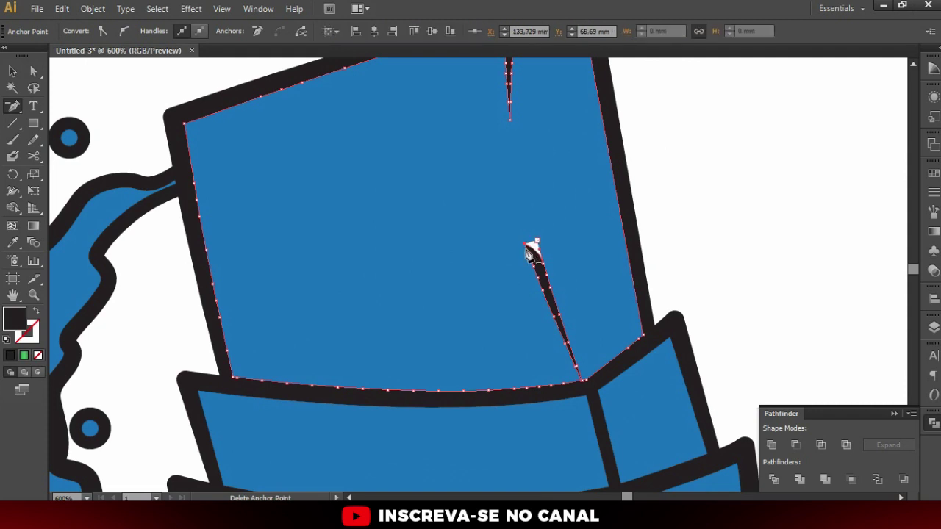
pyautogui.click(577, 306)
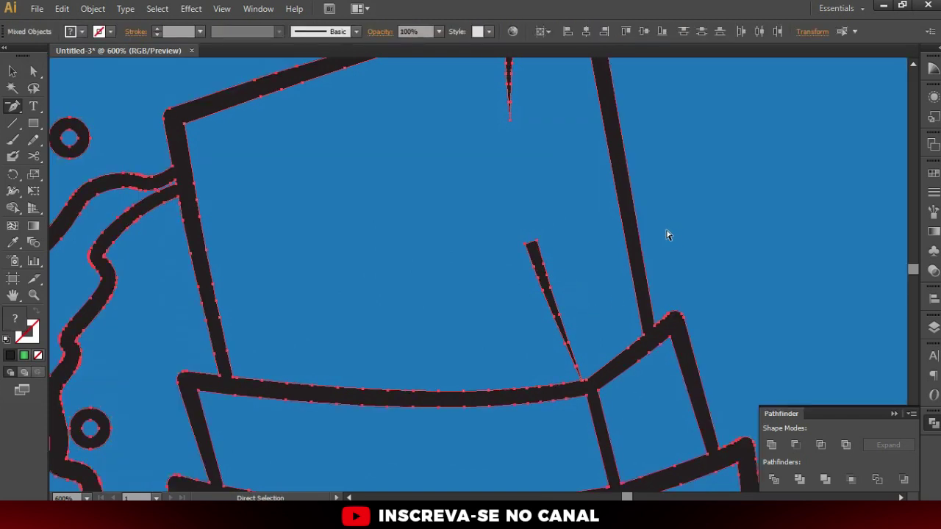
pyautogui.scroll(-3, 542, 230)
pyautogui.hotkey('ctrl', 'z')
pyautogui.hotkey('ctrl', 'z')
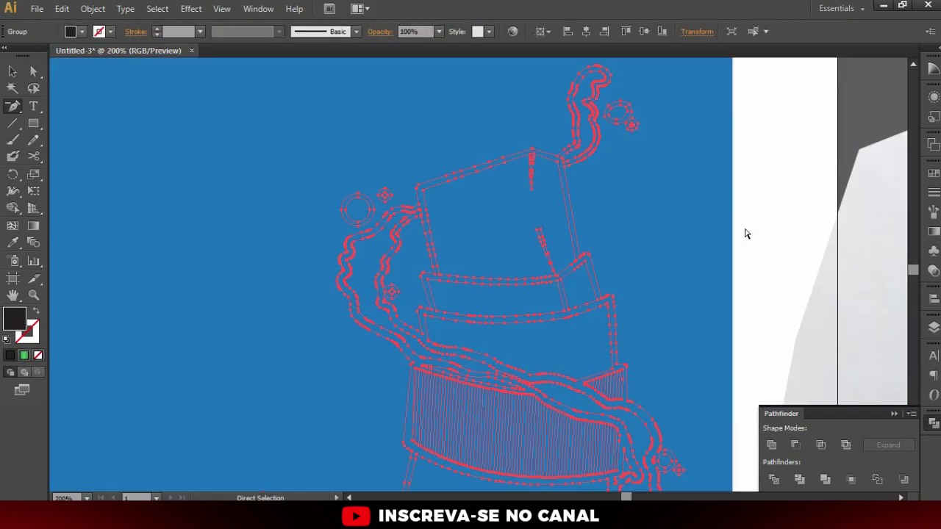
pyautogui.hotkey('ctrl', 'z')
pyautogui.hotkey('ctrl', 'z')
pyautogui.hotkey('ctrl', 'z')
pyautogui.hotkey('ctrl', 'z')
pyautogui.scroll(1, 500, 237)
# Select the cap's crease line and try the Width tool, then deselect it
pyautogui.press('a')
pyautogui.click(541, 217)
pyautogui.click(594, 252)
pyautogui.hotkey('shift', 'w')
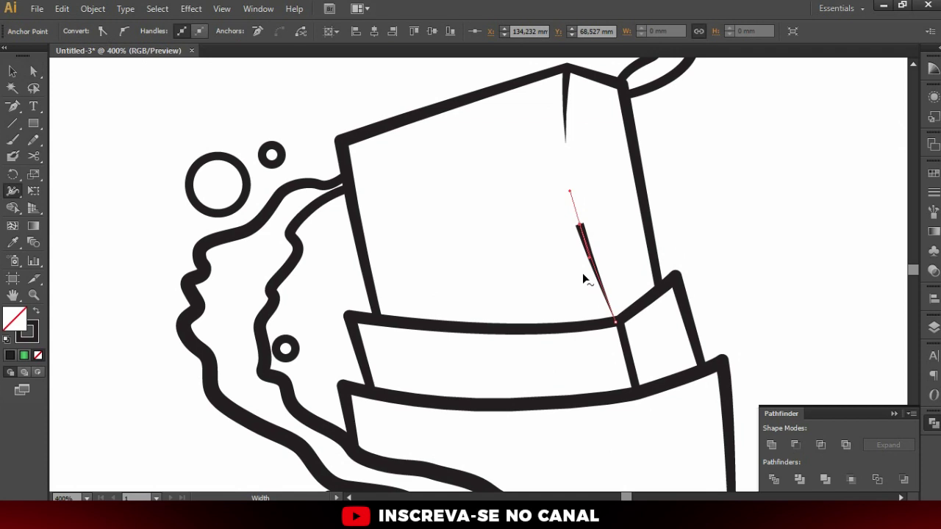
pyautogui.keyDown('alt'); pyautogui.scroll(1, 648, 308); pyautogui.keyUp('alt')
pyautogui.keyDown('alt'); pyautogui.scroll(2, 606, 336); pyautogui.keyUp('alt')
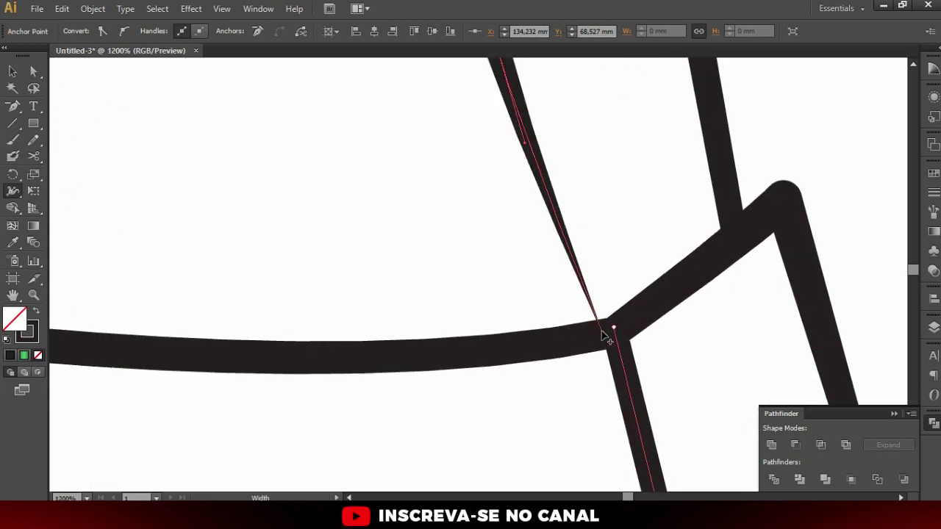
pyautogui.press('v')
pyautogui.hotkey('ctrl', 'shift', 'a')
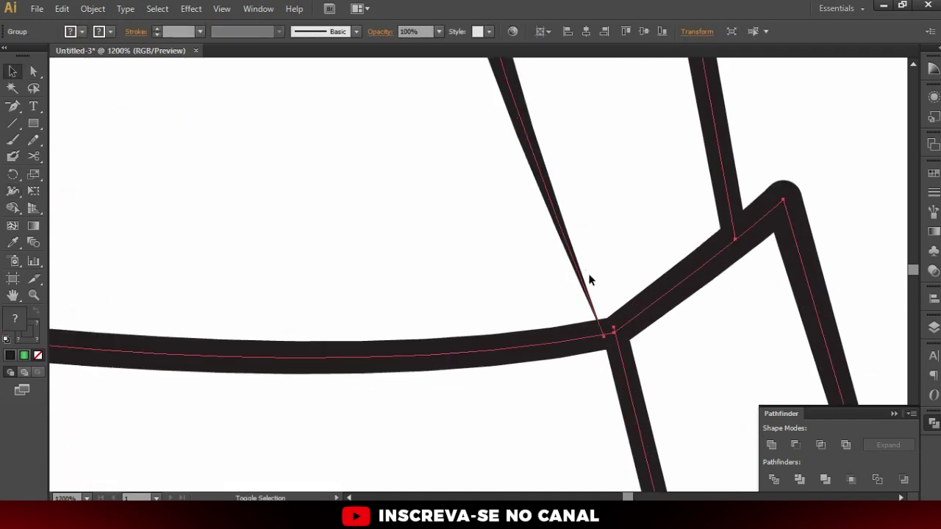
# In isolation mode, widen the crease stroke's base and taper its top to a point
pyautogui.doubleClick(575, 257)
pyautogui.click(575, 258)
pyautogui.hotkey('shift', 'w')
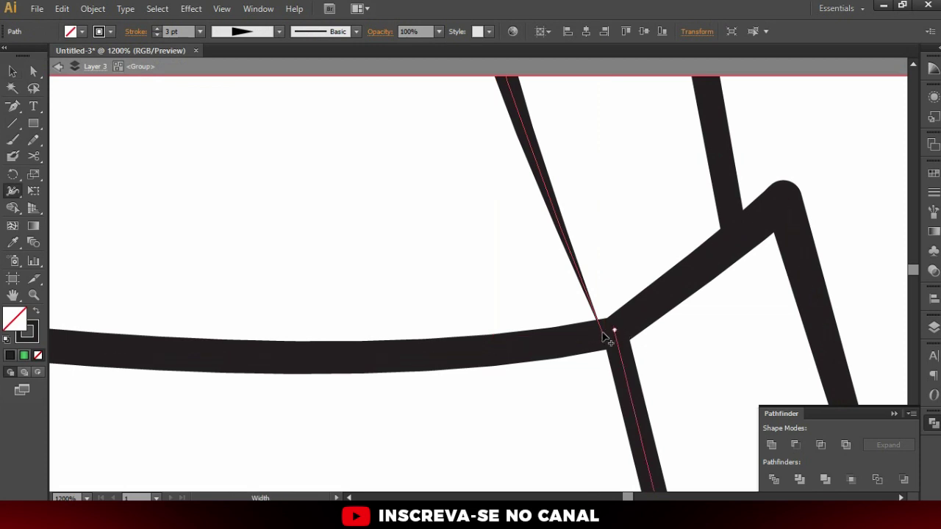
pyautogui.moveTo(598, 318); pyautogui.dragTo(595, 311)
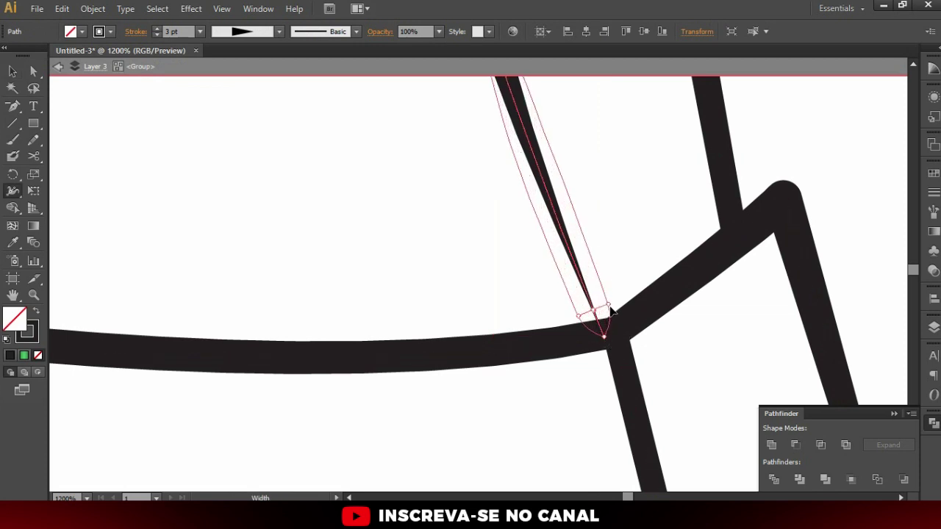
pyautogui.keyDown('alt'); pyautogui.scroll(-2, 600, 335); pyautogui.keyUp('alt')
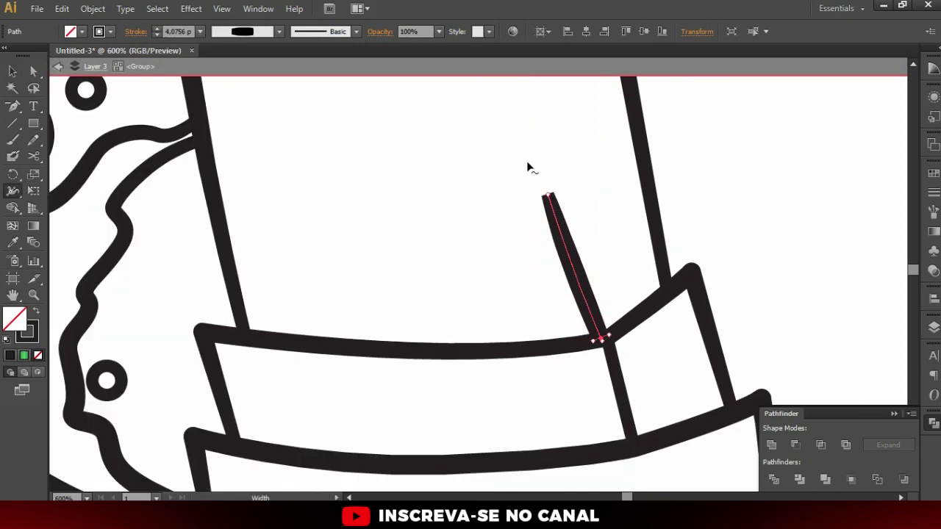
pyautogui.moveTo(553, 197); pyautogui.dragTo(542, 199)
pyautogui.press('v')
pyautogui.click(589, 256)
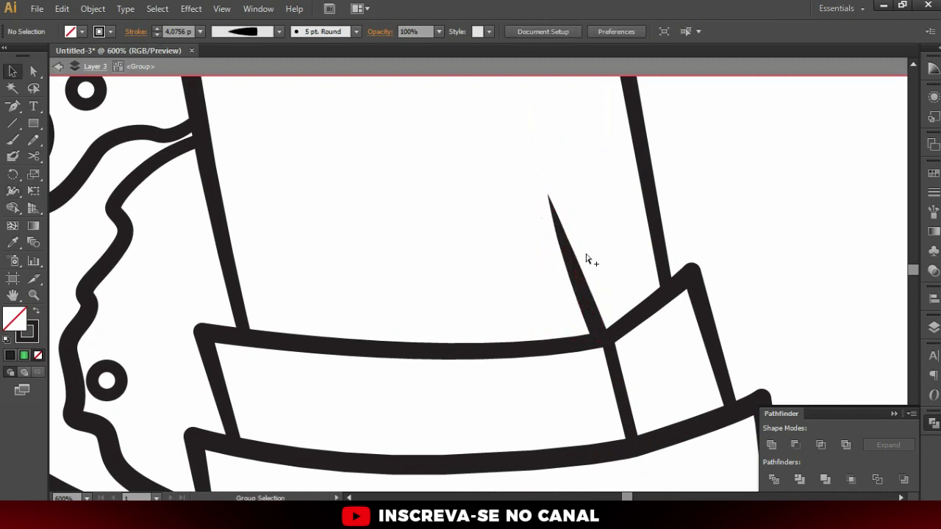
pyautogui.scroll(-3, 651, 224)
pyautogui.keyDown('alt'); pyautogui.scroll(-3, 541, 182); pyautogui.keyUp('alt')
# Select all of Layer 3's line art and convert its strokes to outlines
pyautogui.press('a')
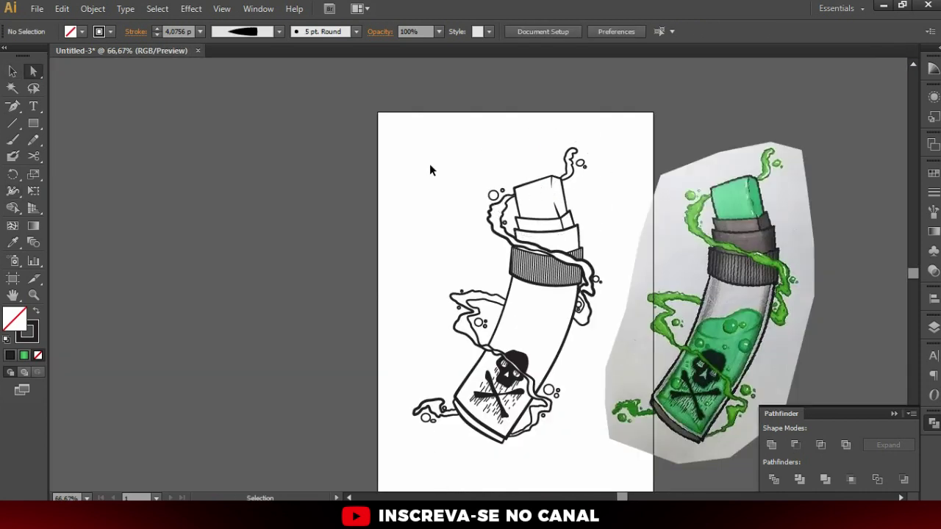
pyautogui.click(933, 327)
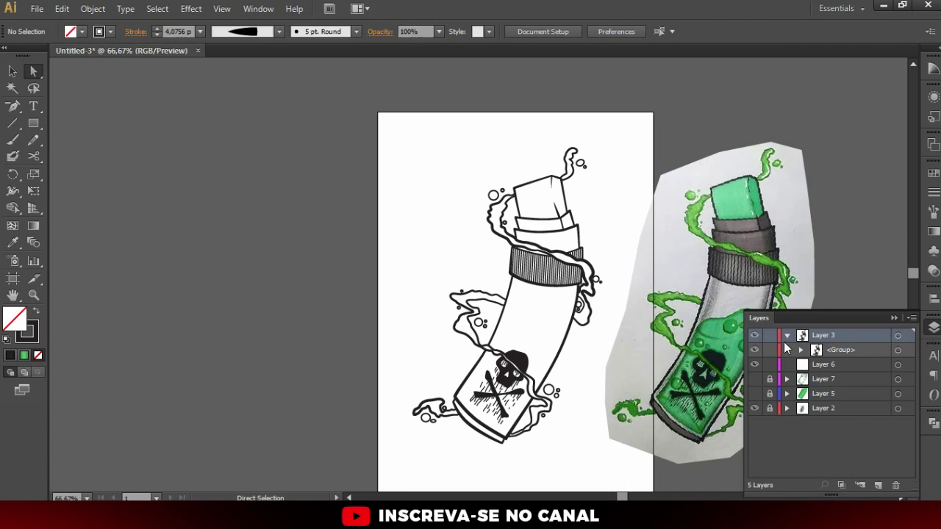
pyautogui.click(788, 337)
pyautogui.hotkey('ctrl', 'a')
pyautogui.click(93, 9)
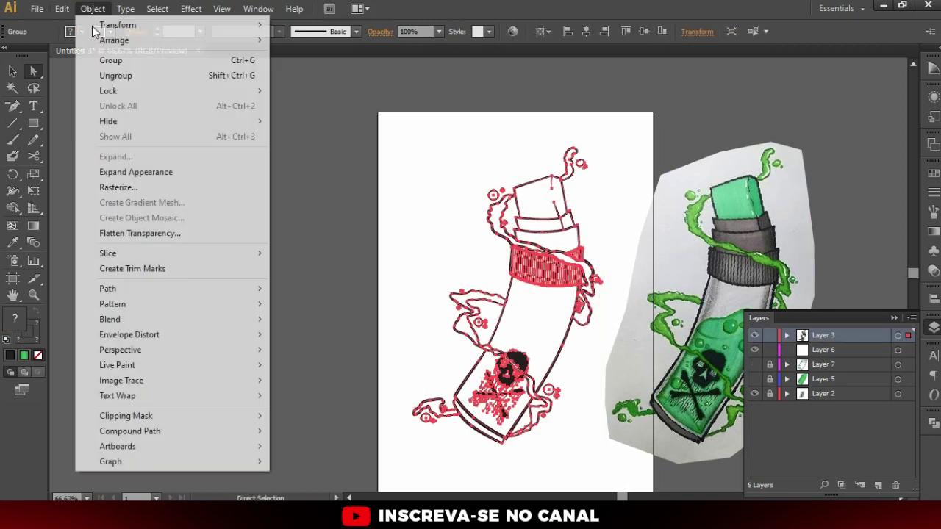
pyautogui.moveTo(108, 289)
pyautogui.click(331, 328)
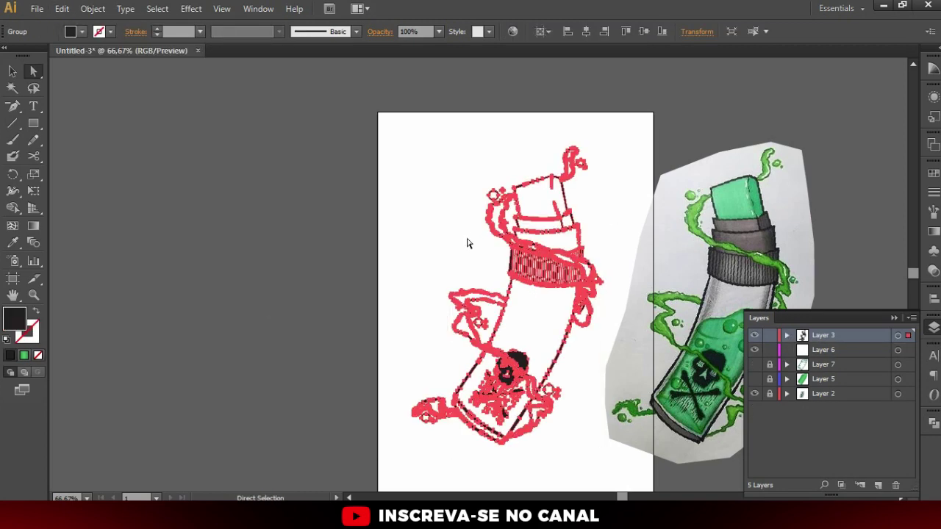
pyautogui.click(933, 423)
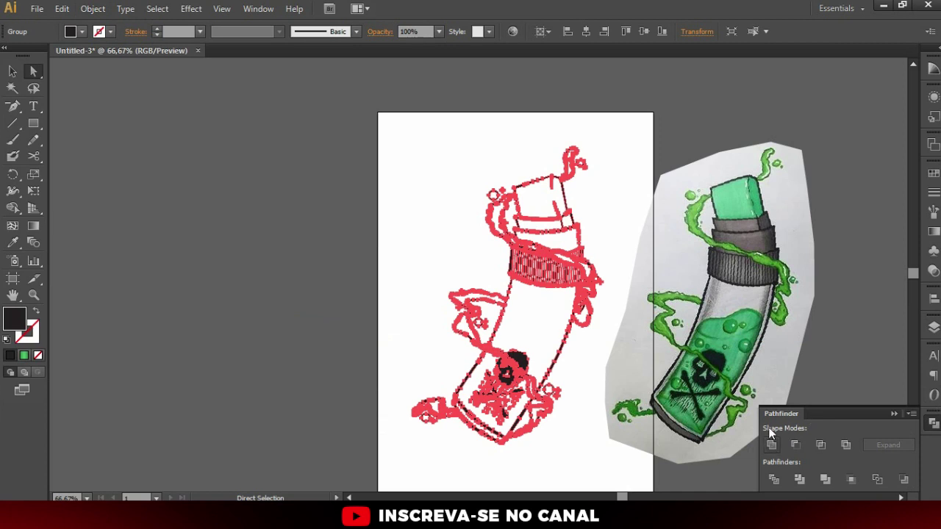
# Deselect and draw a rectangle covering the whole artboard
pyautogui.click(131, 373)
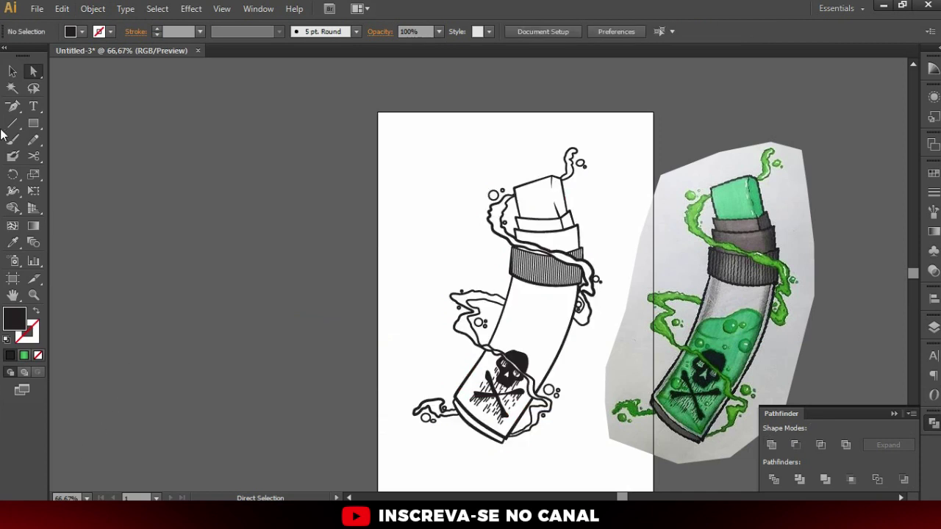
pyautogui.click(33, 123)
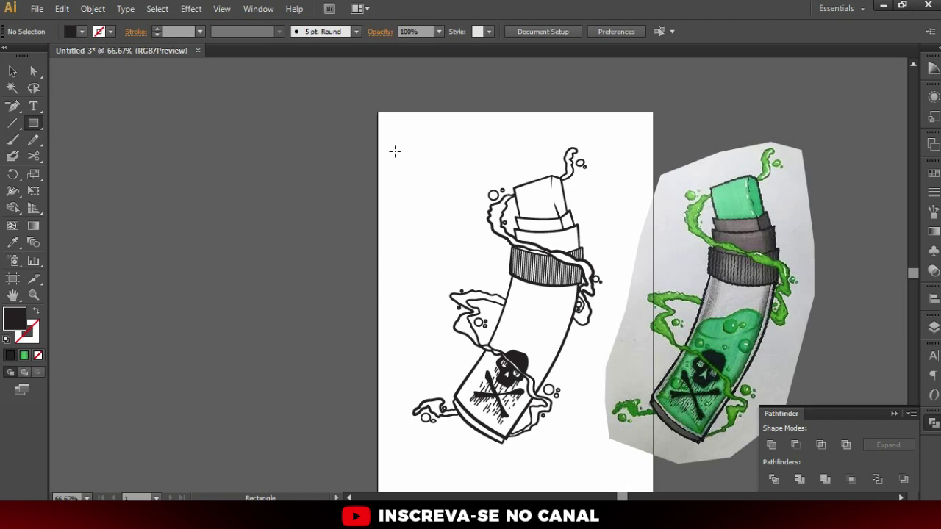
pyautogui.moveTo(387, 132); pyautogui.dragTo(617, 454)
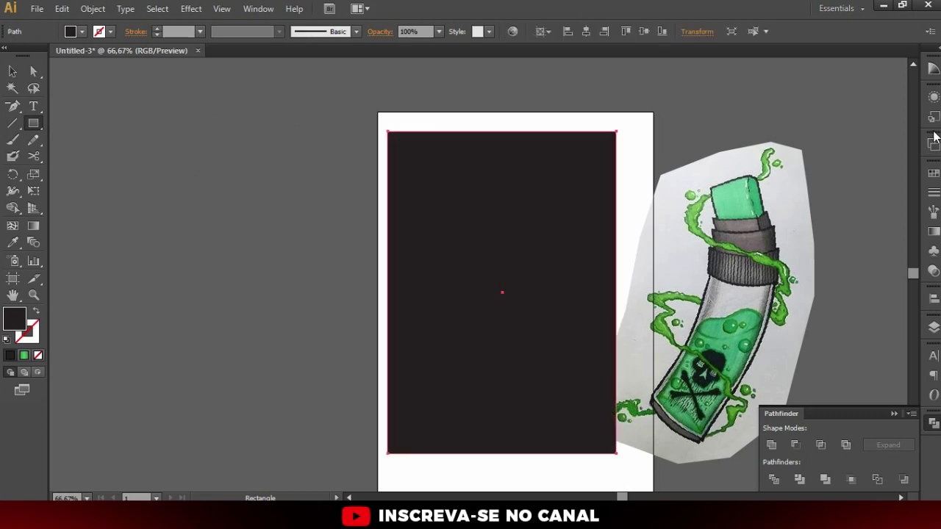
# Fill the rectangle cyan, send it to back, and divide it with all the line art
pyautogui.click(934, 174)
pyautogui.click(836, 179)
pyautogui.press('v')
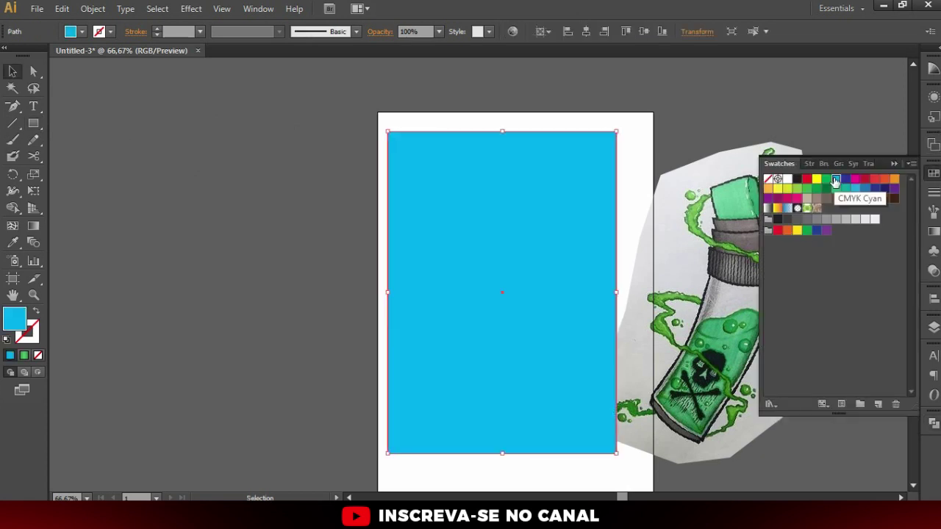
pyautogui.hotkey('ctrl', 'shift', '[')
pyautogui.hotkey('ctrl', 'a')
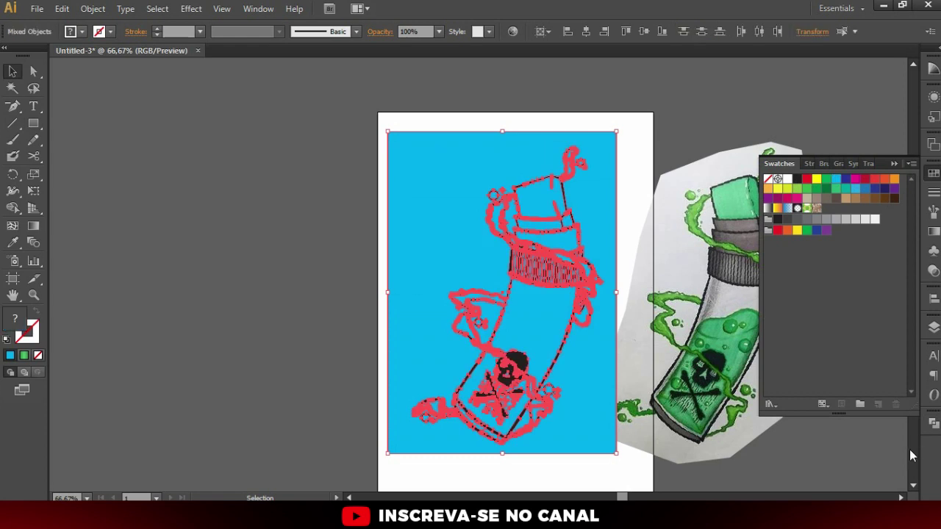
pyautogui.click(934, 424)
pyautogui.click(775, 479)
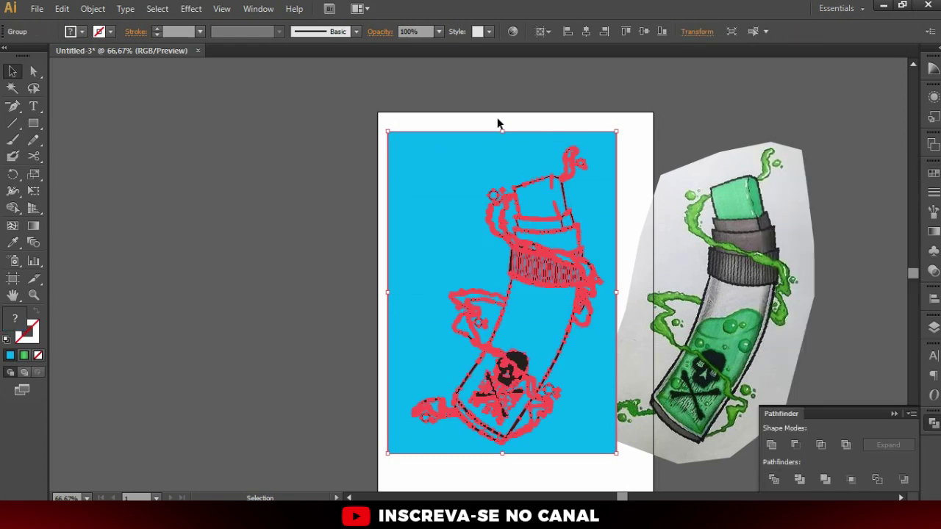
# Delete the cyan background outside the drawing and pick a leftover piece near the bottom
pyautogui.click(293, 178)
pyautogui.press('a')
pyautogui.click(411, 160)
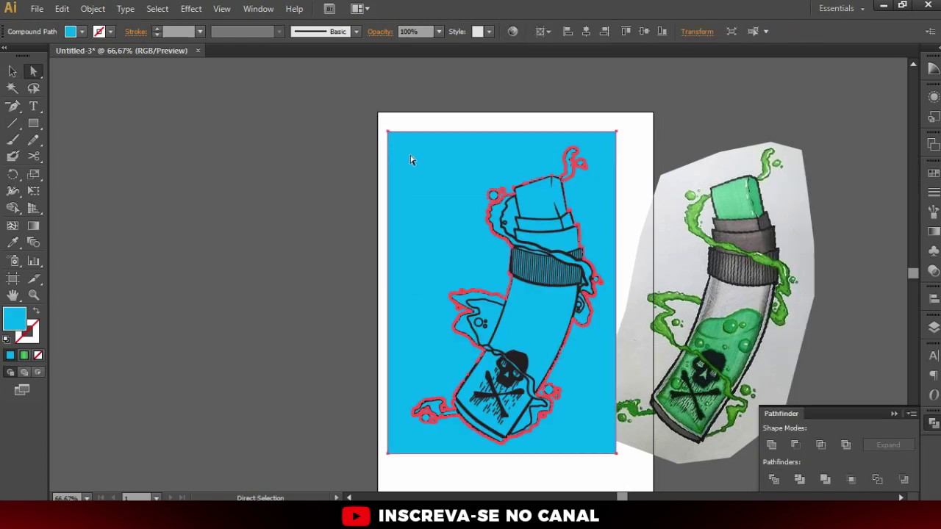
pyautogui.press('Delete')
pyautogui.hotkey('ctrl', '+')
pyautogui.hotkey('ctrl', '+')
pyautogui.hotkey('ctrl', '+')
pyautogui.click(530, 422)
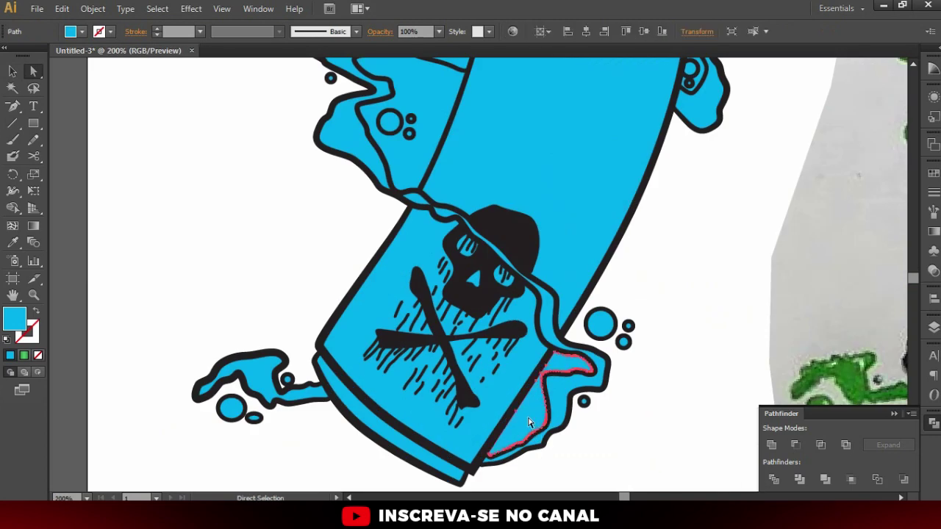
# Delete the stray cyan pieces near the can top and beside the bubble
pyautogui.click(273, 409)
pyautogui.scroll(3, 358, 278)
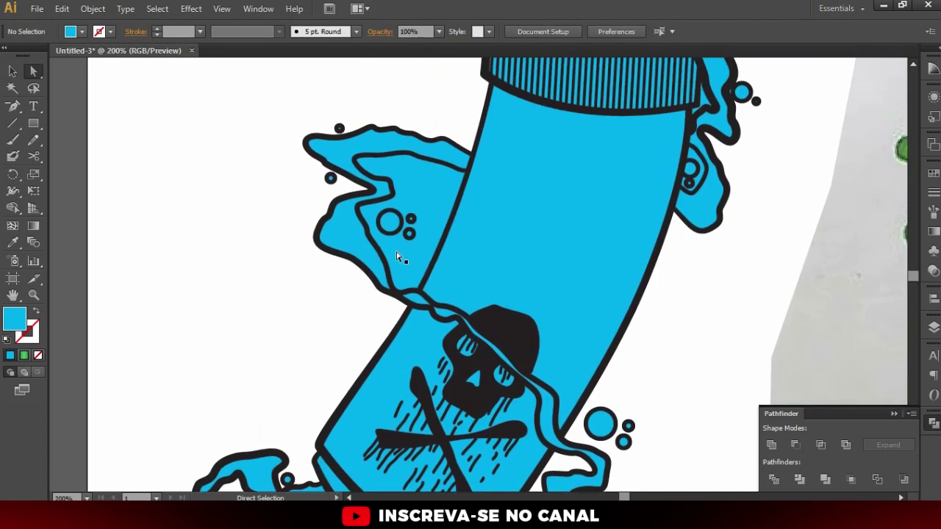
pyautogui.scroll(2, 551, 273)
pyautogui.click(691, 206)
pyautogui.press('Delete')
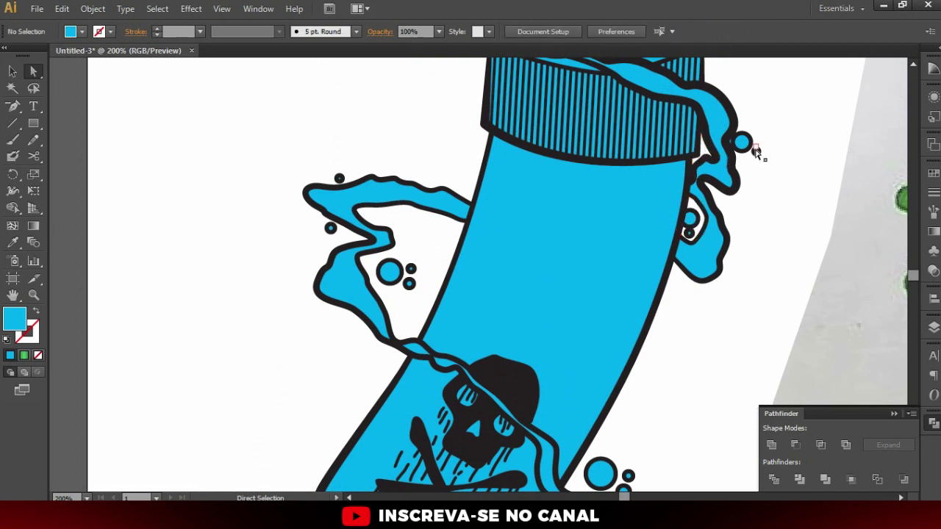
pyautogui.scroll(4, 753, 151)
pyautogui.click(669, 112)
pyautogui.press('Delete')
# Delete the cyan fill between the splash and the bottle top, then zoom out
pyautogui.click(513, 259)
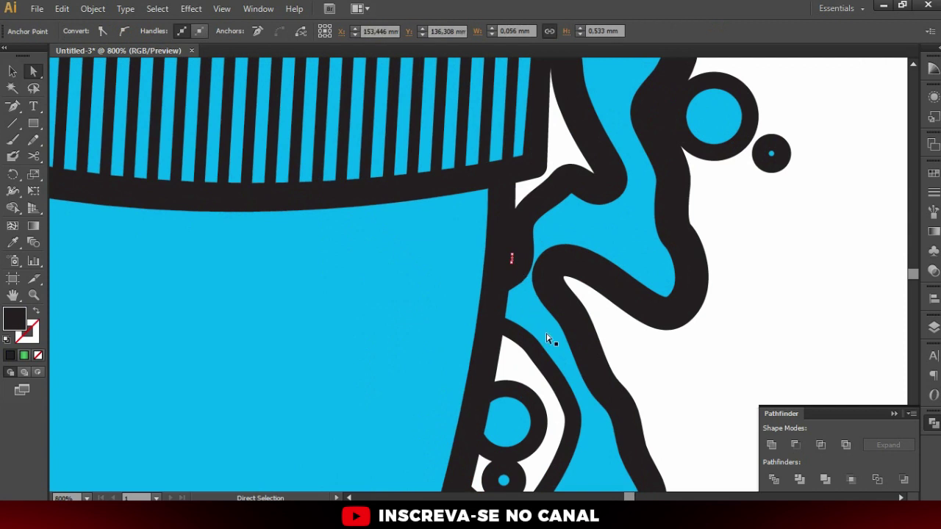
pyautogui.hotkey('ctrl', 'shift', 'a')
pyautogui.scroll(-3, 615, 280)
pyautogui.moveTo(564, 212)
pyautogui.mouseDown()
pyautogui.moveTo(592, 348)
pyautogui.moveTo(685, 509)
pyautogui.mouseUp()
pyautogui.click(399, 246)
pyautogui.press('Delete')
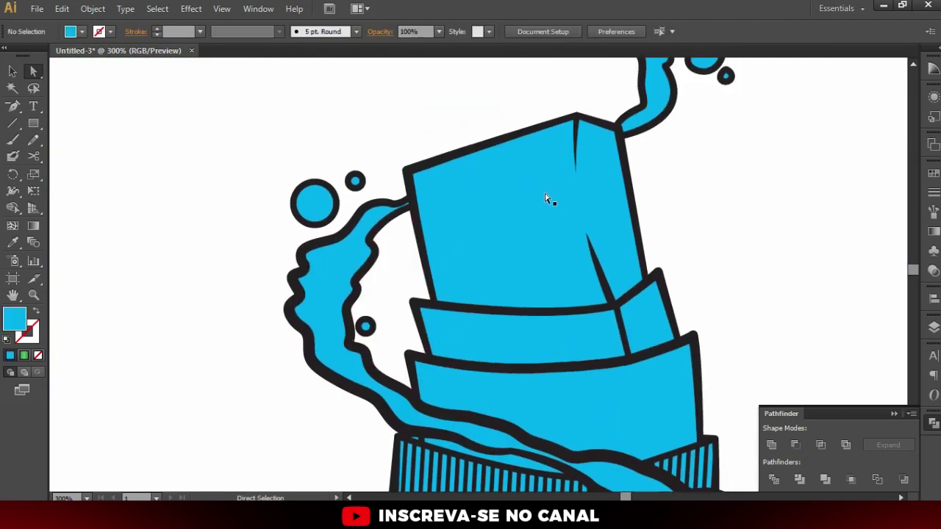
pyautogui.hotkey('ctrl', '-')
pyautogui.hotkey('ctrl', '-')
pyautogui.hotkey('ctrl', '-')
pyautogui.scroll(-1, 659, 267)
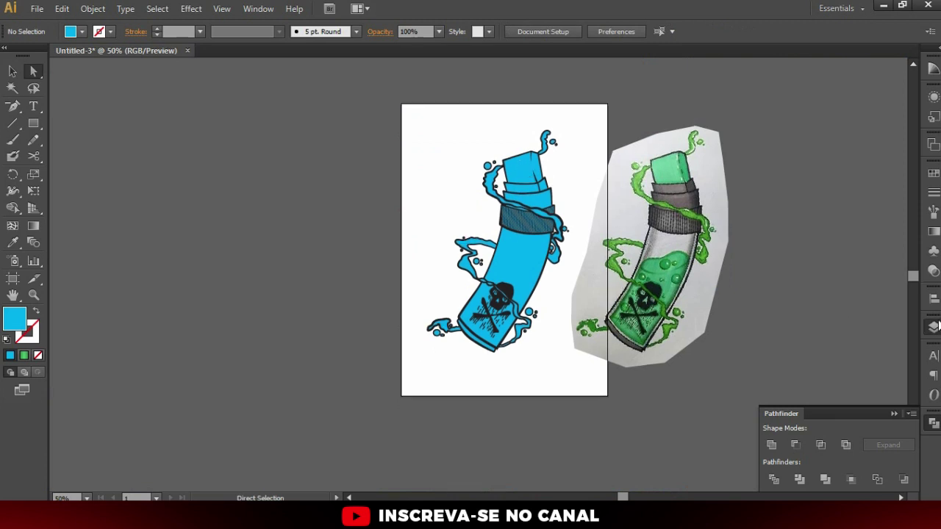
# Move the Magic Wand-selected black outlines onto Layer 6 at the top, pasted in place, and lock it
pyautogui.click(935, 326)
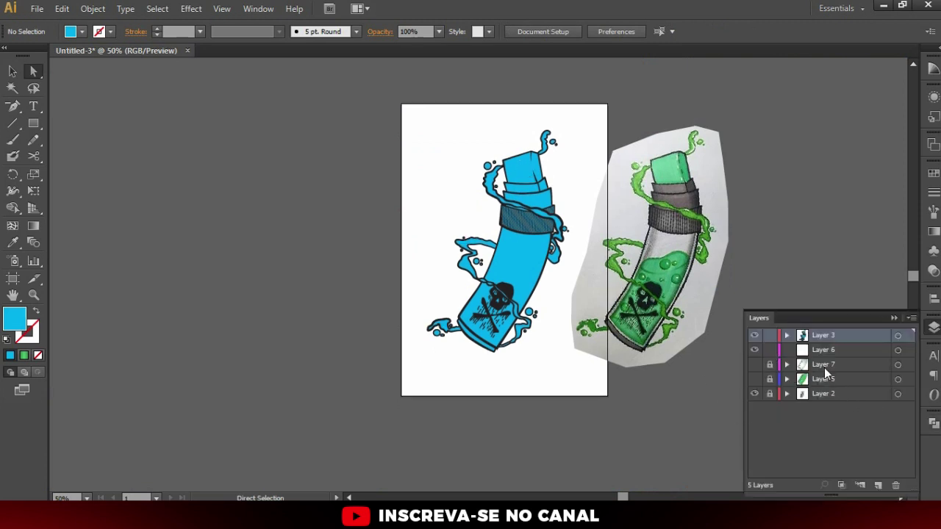
pyautogui.scroll(1, 590, 272)
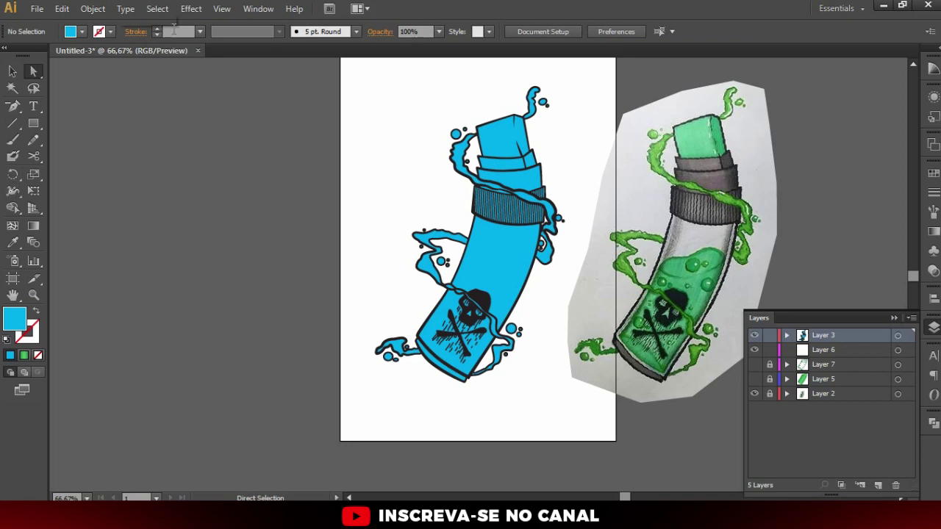
pyautogui.click(12, 88)
pyautogui.scroll(1, 515, 272)
pyautogui.click(458, 294)
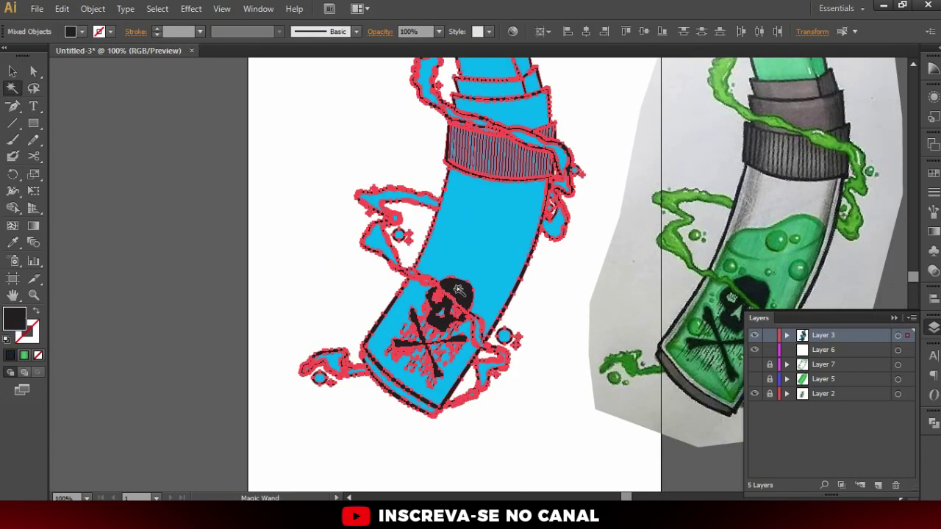
pyautogui.press('Delete')
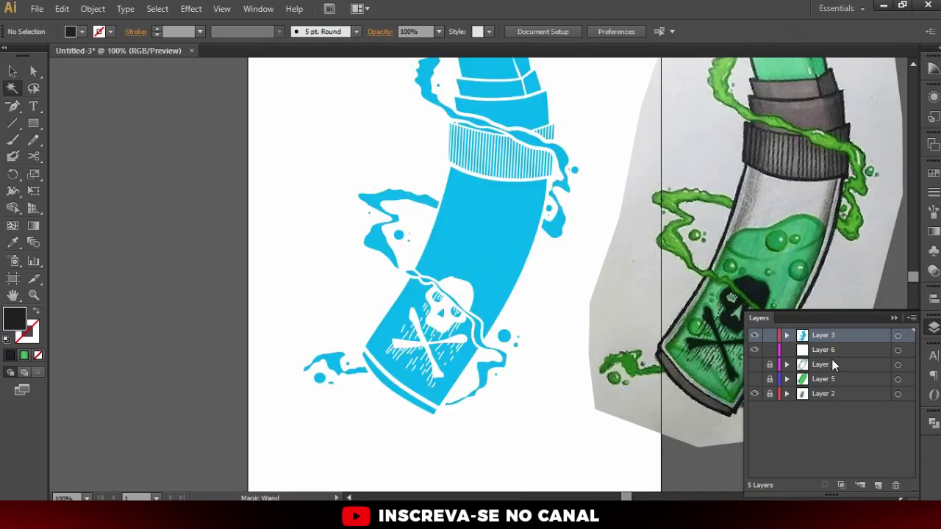
pyautogui.moveTo(832, 353); pyautogui.dragTo(824, 336)
pyautogui.hotkey('ctrl', 'f')
pyautogui.click(770, 336)
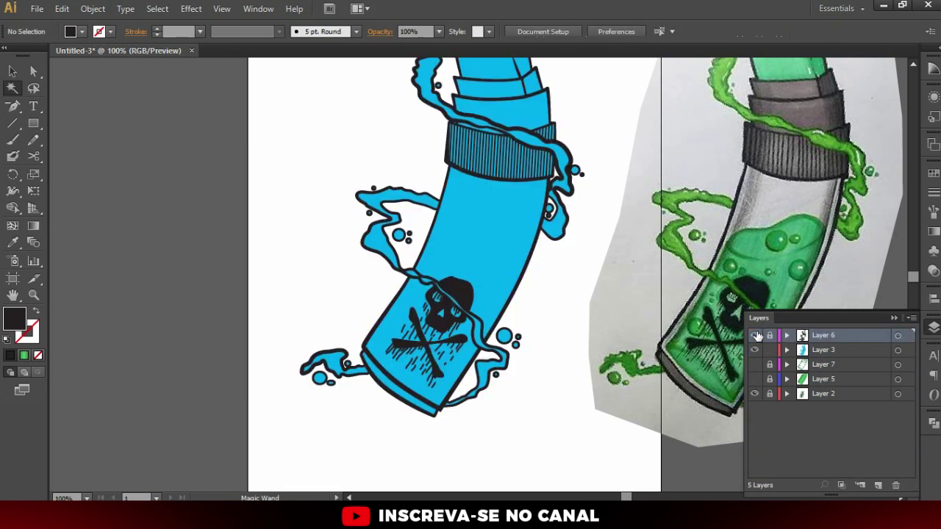
# Rename the top outline layer 'traço' and check the cyan fill layer by toggling its visibility
pyautogui.scroll(1, 732, 330)
pyautogui.doubleClick(825, 335)
pyautogui.write('traço')
pyautogui.press('Return')
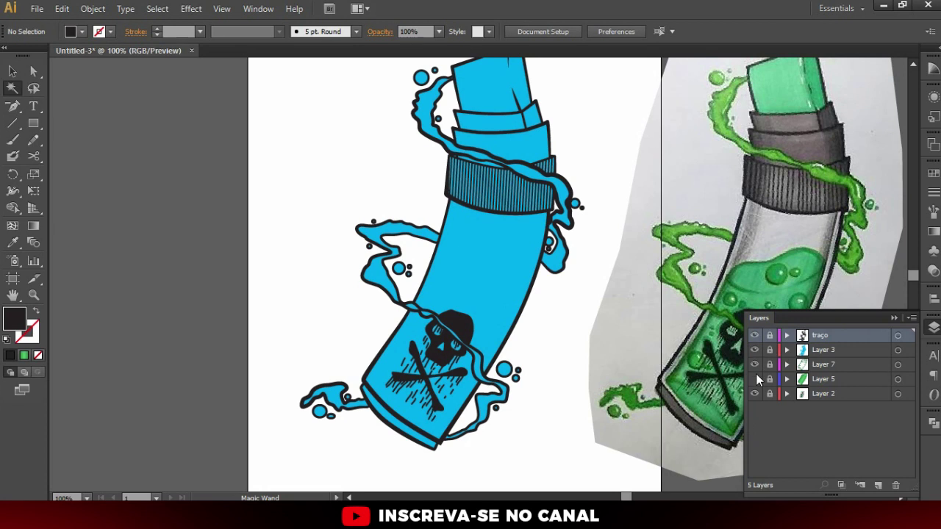
pyautogui.click(754, 350)
pyautogui.click(753, 351)
pyautogui.click(753, 351)
pyautogui.click(754, 352)
# Add a new layer above Layer 7 named 'liquido'
pyautogui.click(818, 366)
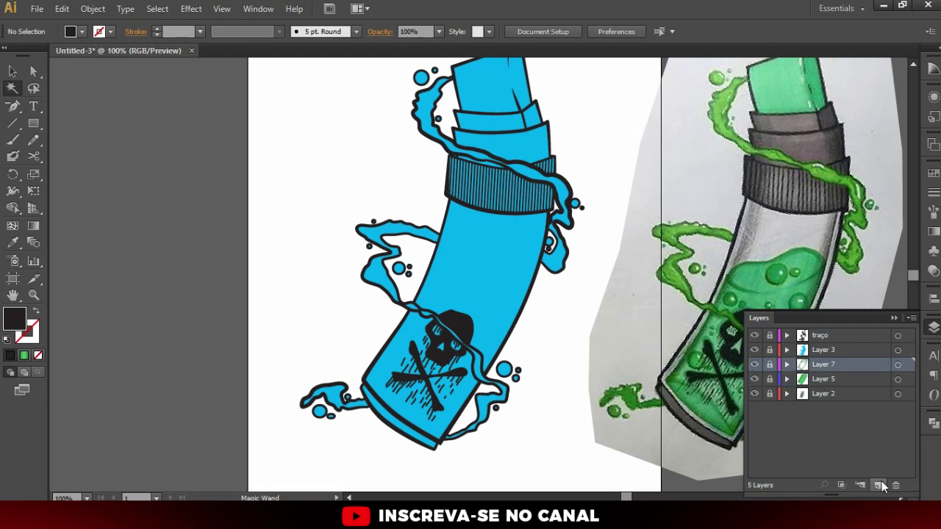
pyautogui.click(879, 484)
pyautogui.doubleClick(822, 365)
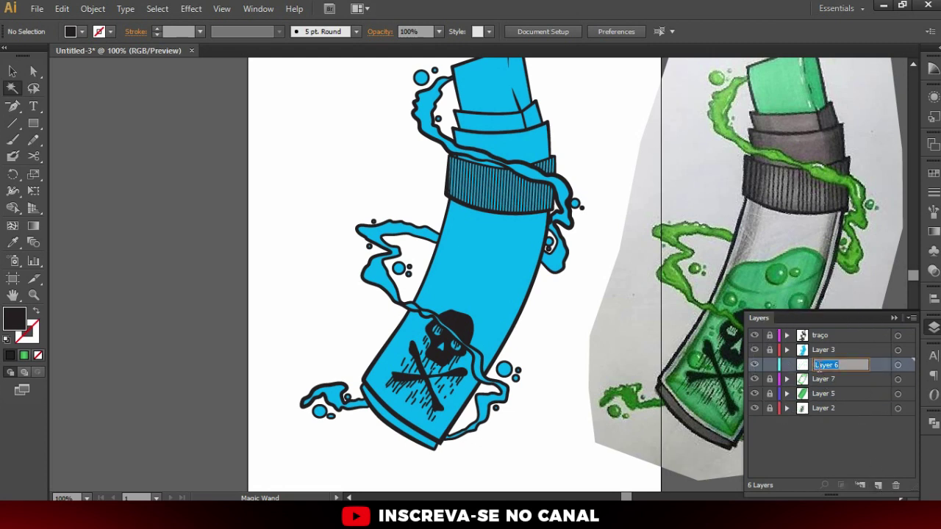
pyautogui.write('liquid')
pyautogui.press('Return')
# Nest Layers 7 and 5 inside 'liquido' and move 'liquido' above the cyan fill layer
pyautogui.click(816, 378)
pyautogui.keyDown('shift'); pyautogui.click(818, 394); pyautogui.keyUp('shift')
pyautogui.moveTo(824, 379); pyautogui.dragTo(828, 360)
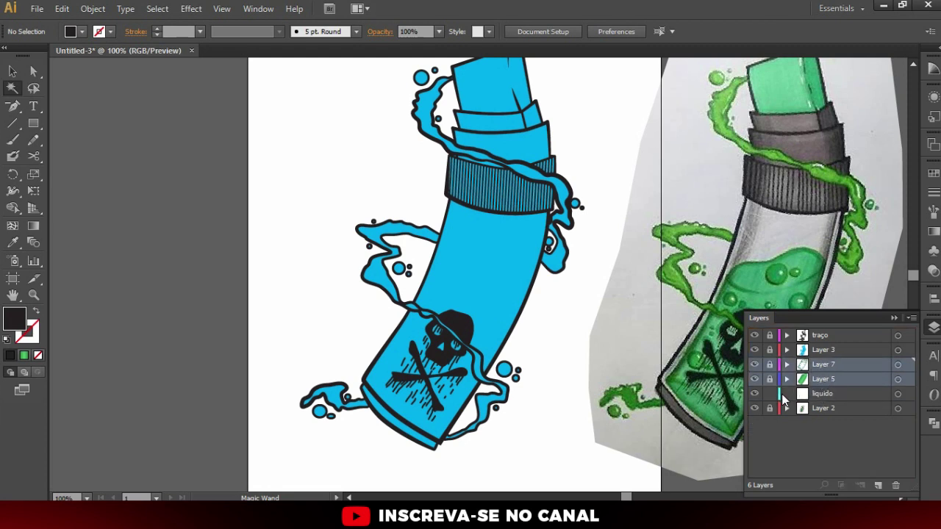
pyautogui.moveTo(780, 393); pyautogui.dragTo(809, 359)
pyautogui.keyDown('shift'); pyautogui.click(826, 393); pyautogui.keyUp('shift')
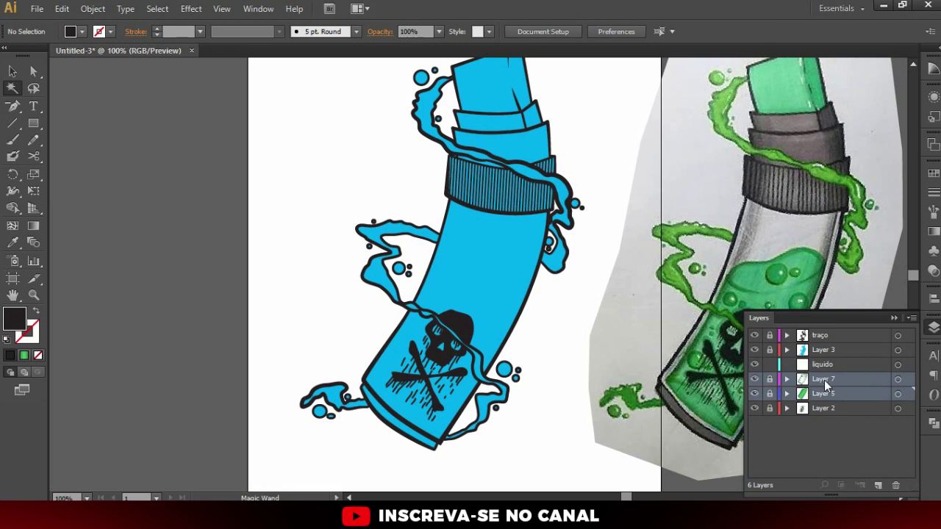
pyautogui.moveTo(824, 380); pyautogui.dragTo(825, 364)
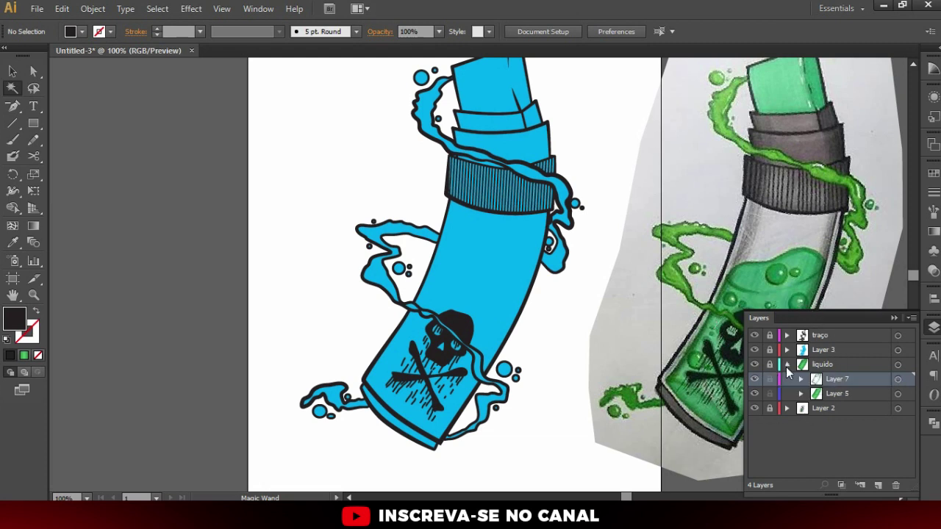
pyautogui.click(786, 365)
pyautogui.click(822, 364)
pyautogui.moveTo(822, 362); pyautogui.dragTo(828, 344)
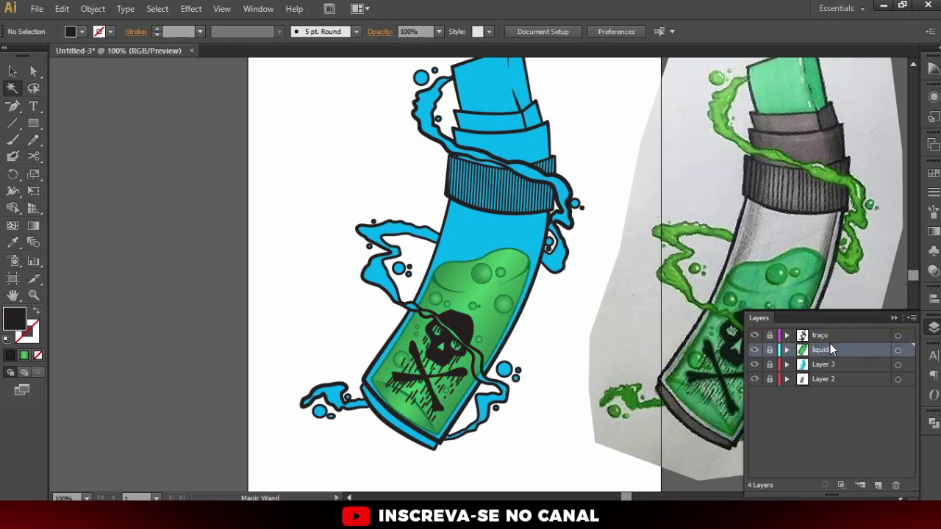
# Unlock Layer 3 in the Layers panel so its cyan fills can be edited
pyautogui.keyDown('alt'); pyautogui.scroll(-1, 432, 288); pyautogui.keyUp('alt')
pyautogui.keyDown('alt'); pyautogui.scroll(-1, 433, 289); pyautogui.keyUp('alt')
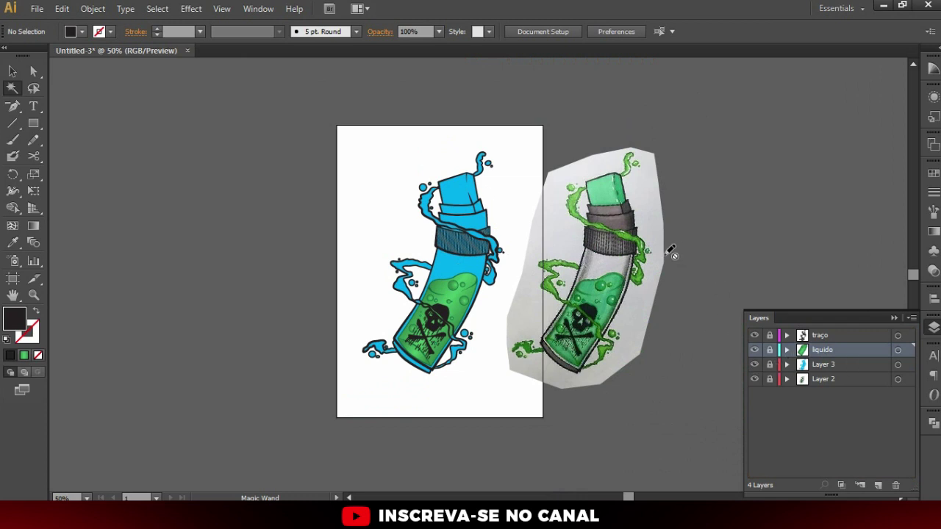
pyautogui.keyDown('alt'); pyautogui.scroll(1, 671, 273); pyautogui.keyUp('alt')
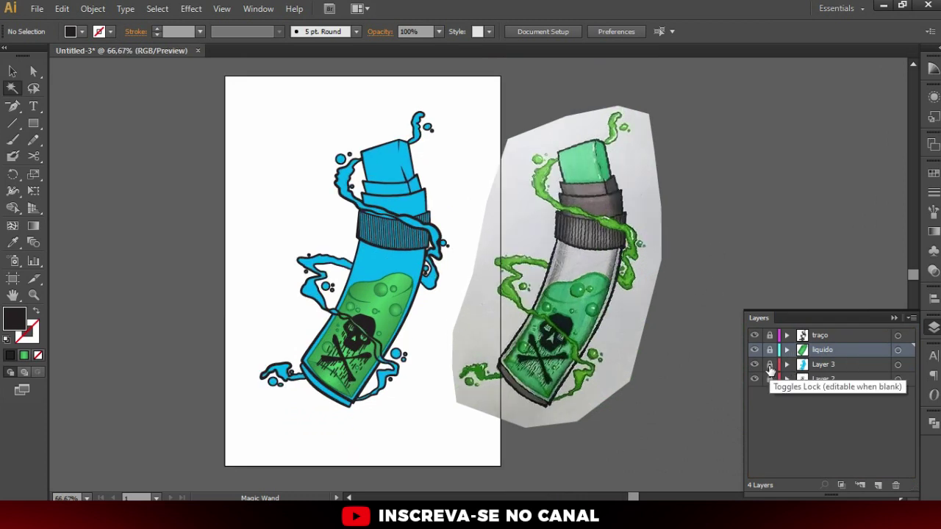
pyautogui.click(770, 365)
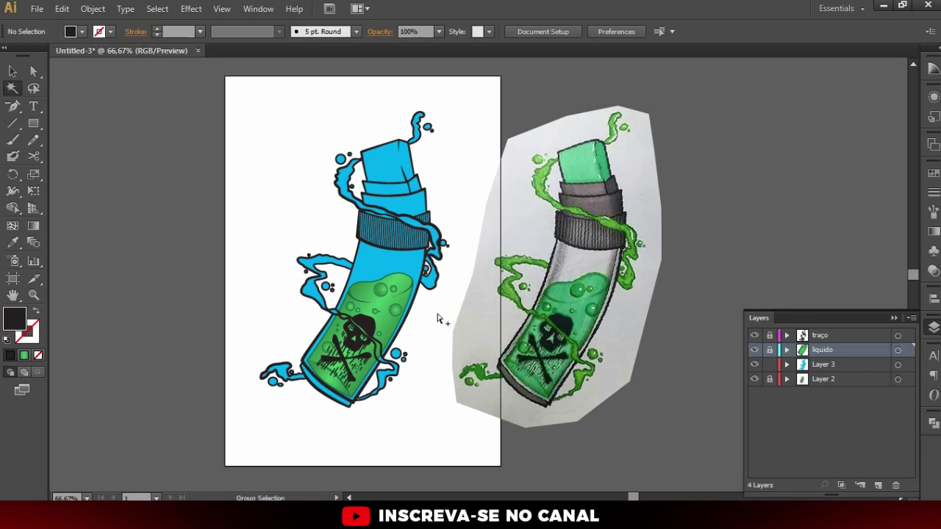
# Select the bottle's top cap shape with the Direct Selection tool
pyautogui.keyDown('alt'); pyautogui.scroll(1, 436, 319); pyautogui.keyUp('alt')
pyautogui.click(33, 70)
pyautogui.scroll(2, 423, 155)
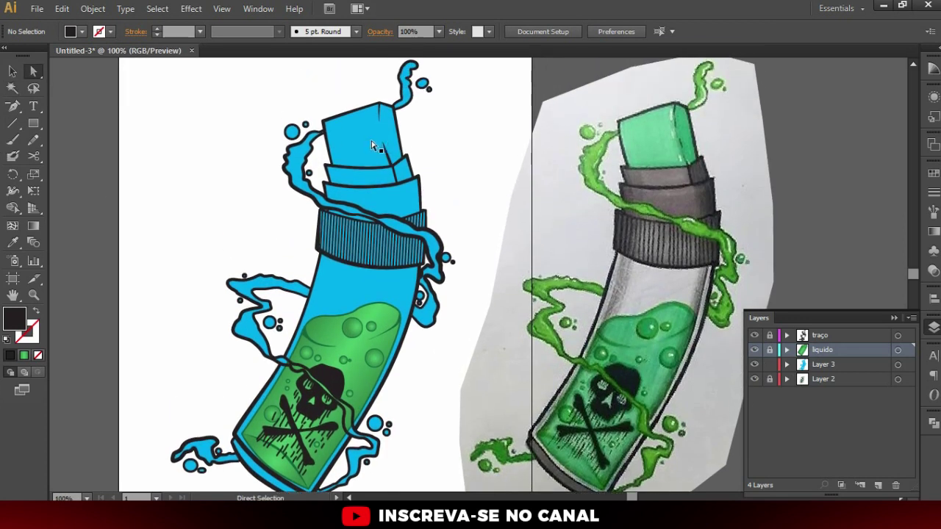
pyautogui.click(375, 145)
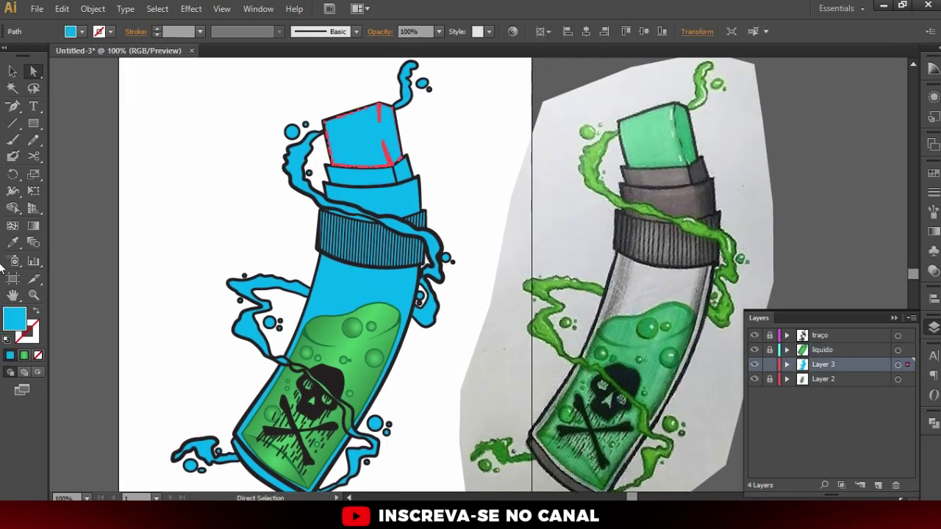
# Give the cap the reference's light green and the band below it grey
pyautogui.click(12, 242)
pyautogui.click(670, 130)
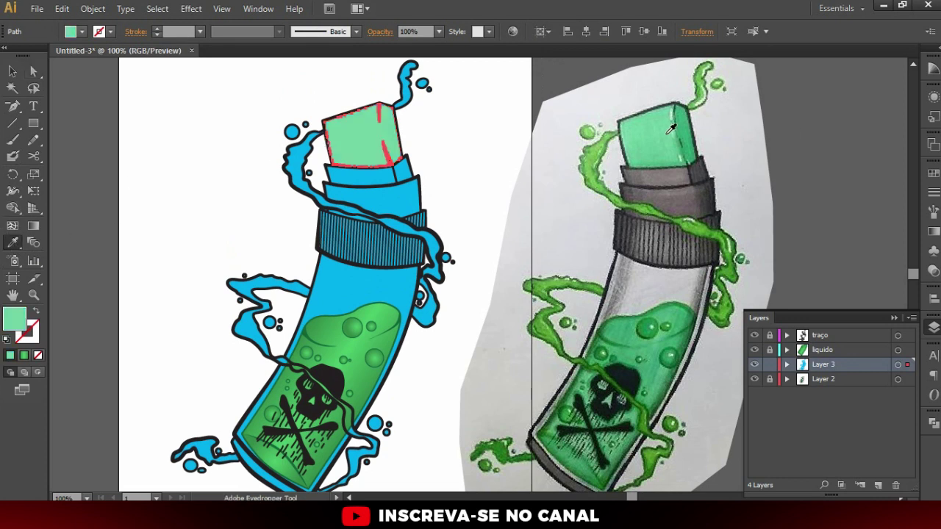
pyautogui.scroll(-1, 433, 184)
pyautogui.press('a')
pyautogui.click(398, 149)
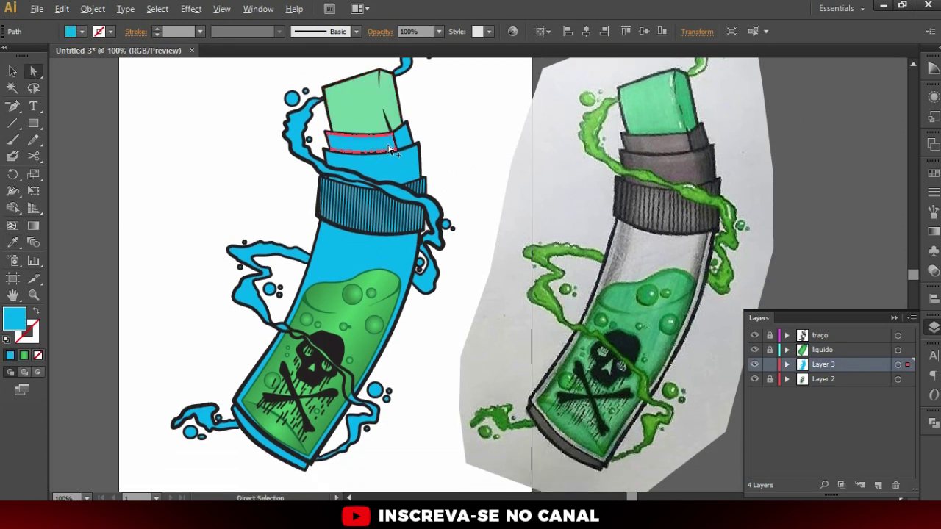
pyautogui.scroll(1, 397, 148)
pyautogui.click(12, 242)
pyautogui.click(801, 133)
# Sample the reference's grey onto the lower cap band and the small top piece
pyautogui.press('a')
pyautogui.click(403, 171)
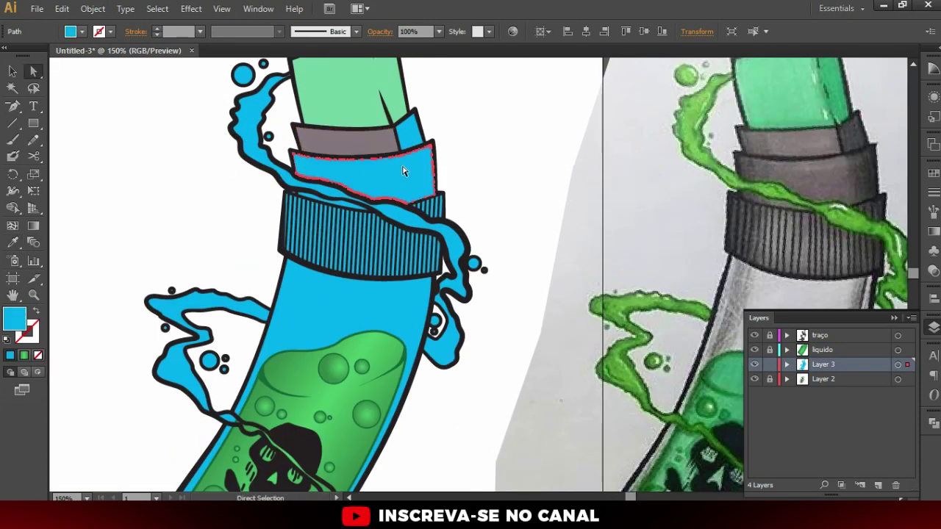
pyautogui.press('i')
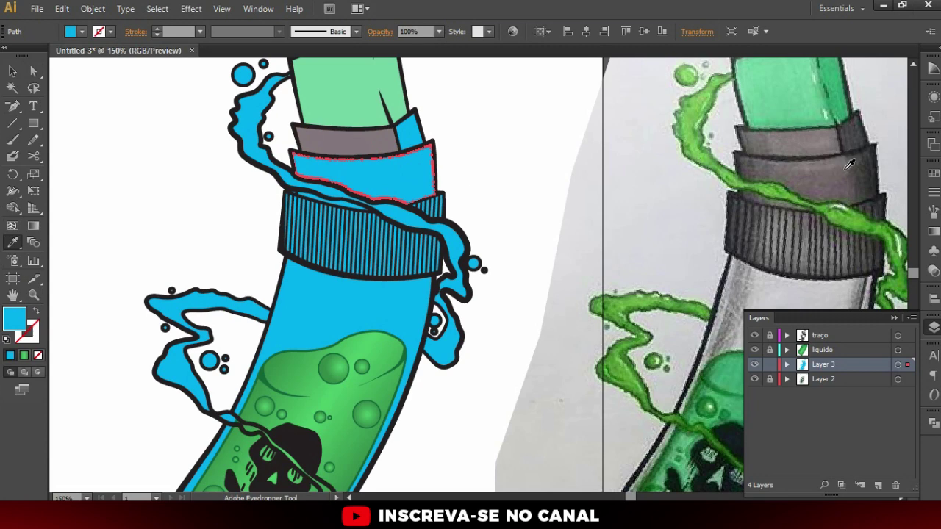
pyautogui.click(849, 163)
pyautogui.press('a')
pyautogui.click(407, 129)
pyautogui.press('i')
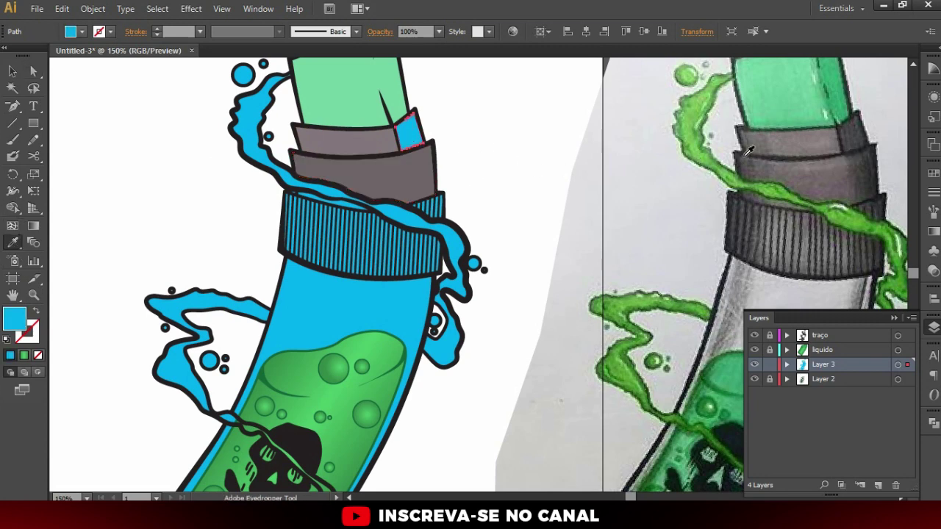
pyautogui.click(857, 128)
pyautogui.press('a')
pyautogui.click(500, 179)
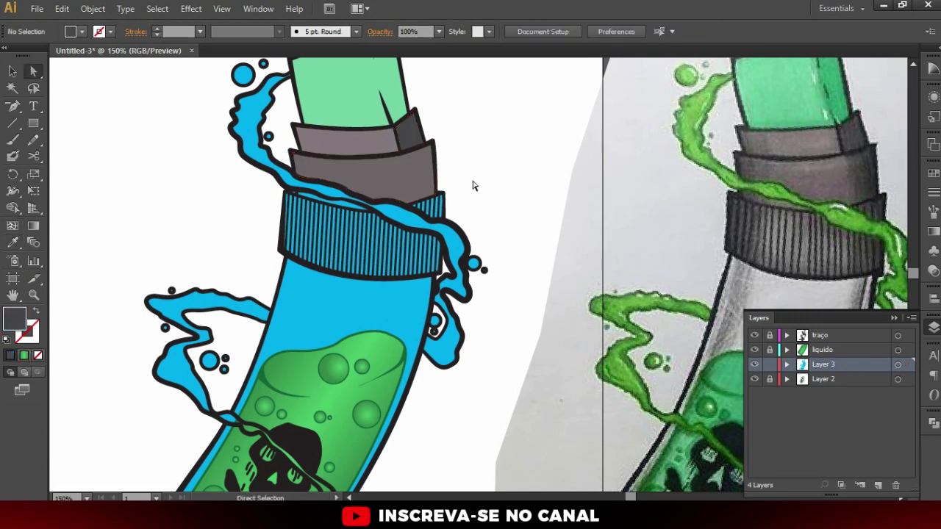
# Give the thin cyan strip atop the striped band the cap's grey
pyautogui.hotkey('ctrl', '-')
pyautogui.scroll(1, 372, 221)
pyautogui.scroll(1, 372, 220)
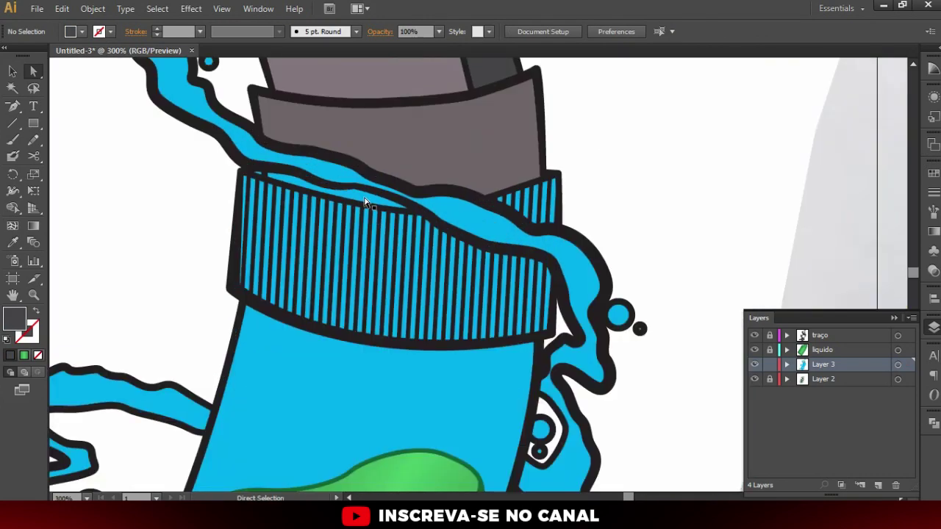
pyautogui.click(368, 199)
pyautogui.press('i')
pyautogui.click(430, 142)
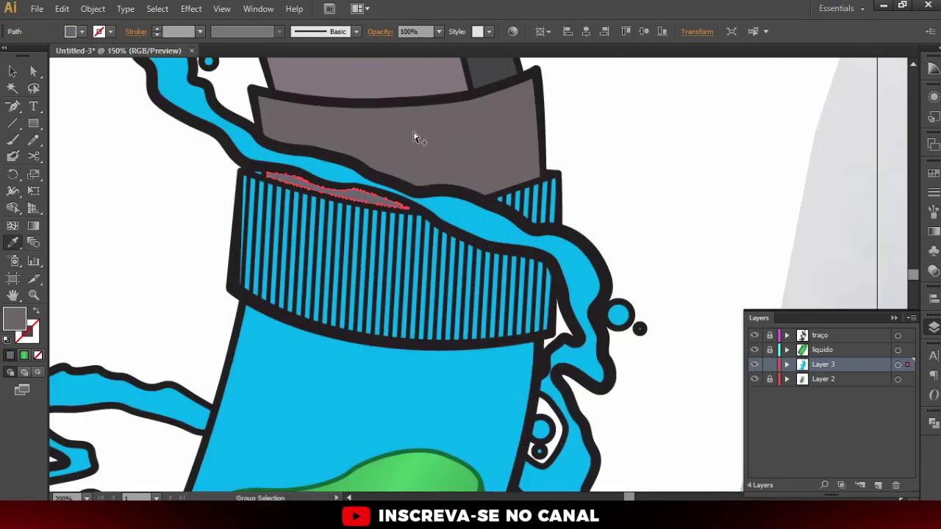
pyautogui.press('a')
pyautogui.hotkey('ctrl', '1')
pyautogui.click(250, 174)
# Recolour the tube body with the reference's grey and the left splash with its green
pyautogui.scroll(2, 414, 206)
pyautogui.click(406, 211)
pyautogui.press('i')
pyautogui.click(552, 63)
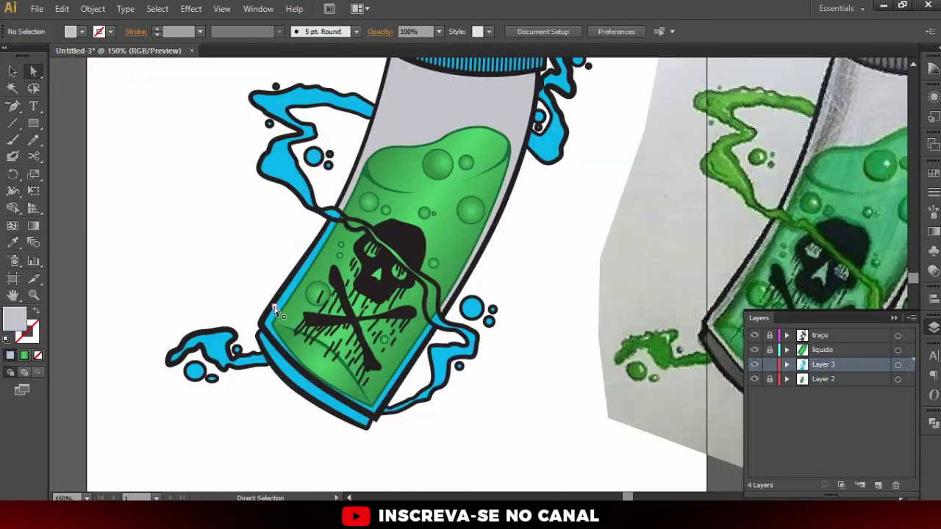
pyautogui.scroll(-3, 342, 317)
pyautogui.scroll(3, 343, 317)
pyautogui.scroll(-1, 342, 317)
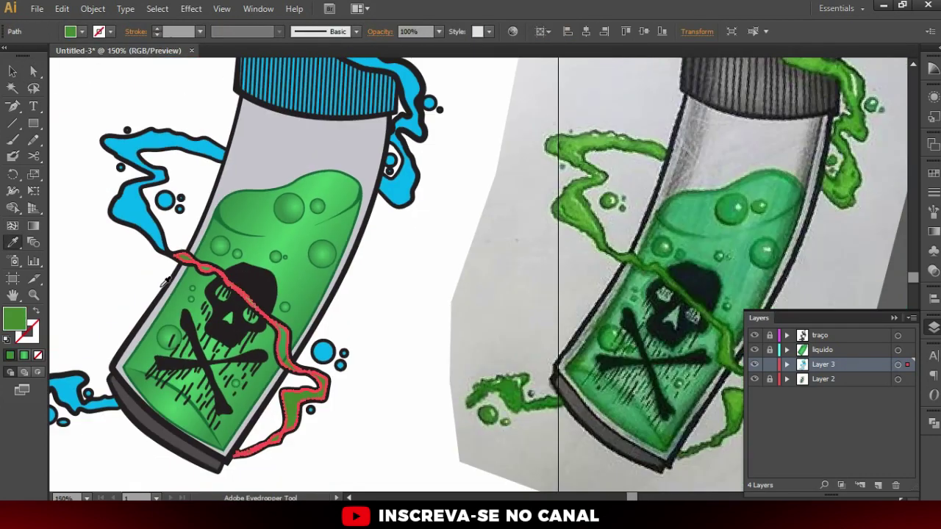
pyautogui.click(221, 148)
pyautogui.scroll(2, 442, 221)
# Deselect everything, then marquee-select the left cyan splash
pyautogui.press('a')
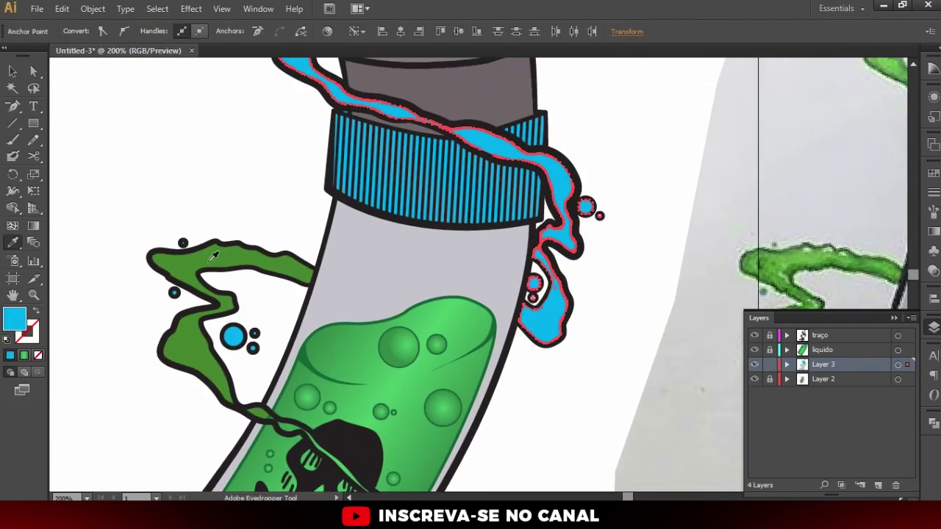
pyautogui.scroll(5, 341, 225)
pyautogui.hotkey('ctrl', 'shift', 'a')
pyautogui.scroll(-2, 341, 225)
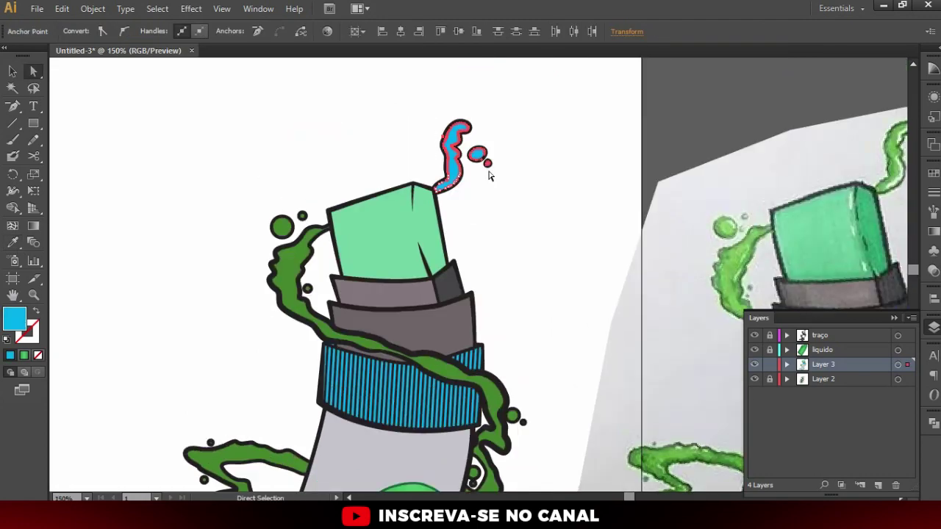
pyautogui.scroll(-5, 441, 221)
pyautogui.moveTo(171, 275); pyautogui.dragTo(247, 361)
pyautogui.scroll(5, 292, 212)
pyautogui.scroll(2, 260, 223)
# Colour the isolated striped cap band grey, exit isolation and fit the artboard in view
pyautogui.doubleClick(260, 223)
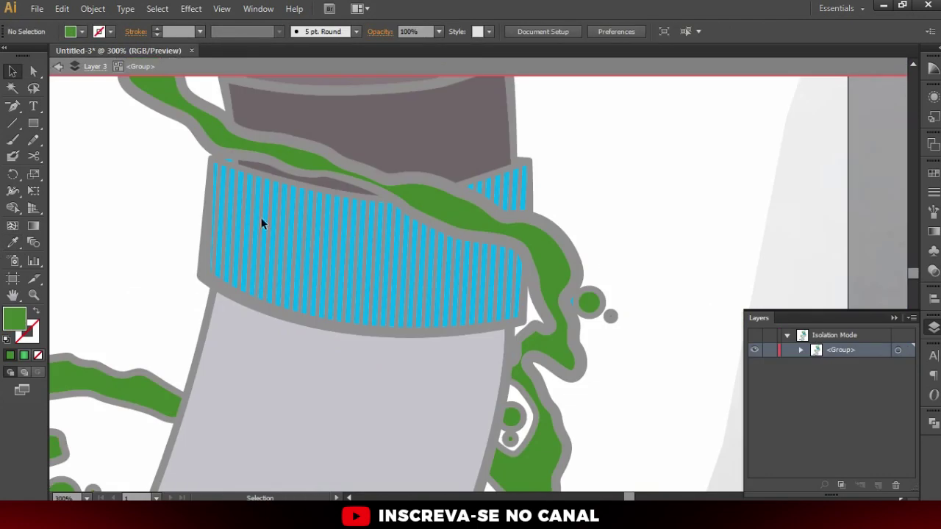
pyautogui.press('i')
pyautogui.scroll(-2, 493, 290)
pyautogui.click(819, 245)
pyautogui.press('v')
pyautogui.press('Escape')
pyautogui.hotkey('ctrl', '0')
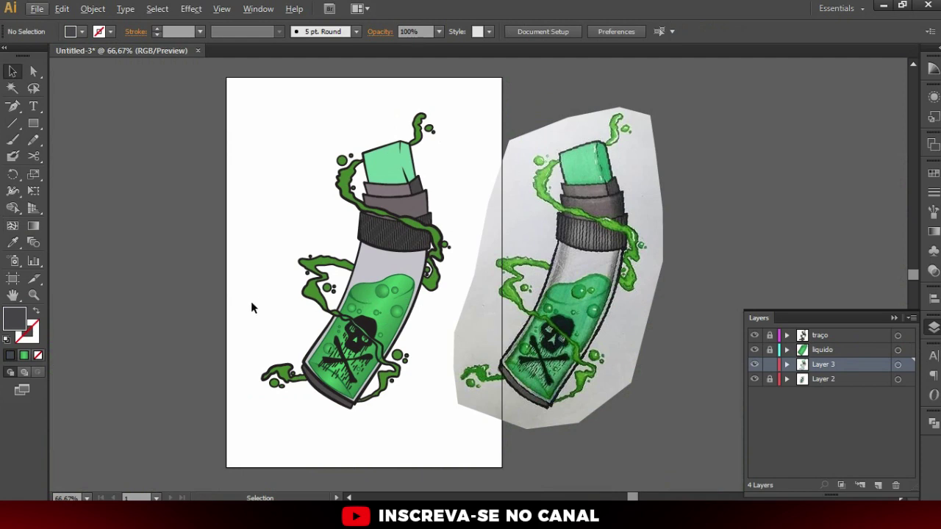
# Select the green strand fill crossing the skull and cut it out
pyautogui.scroll(2, 412, 346)
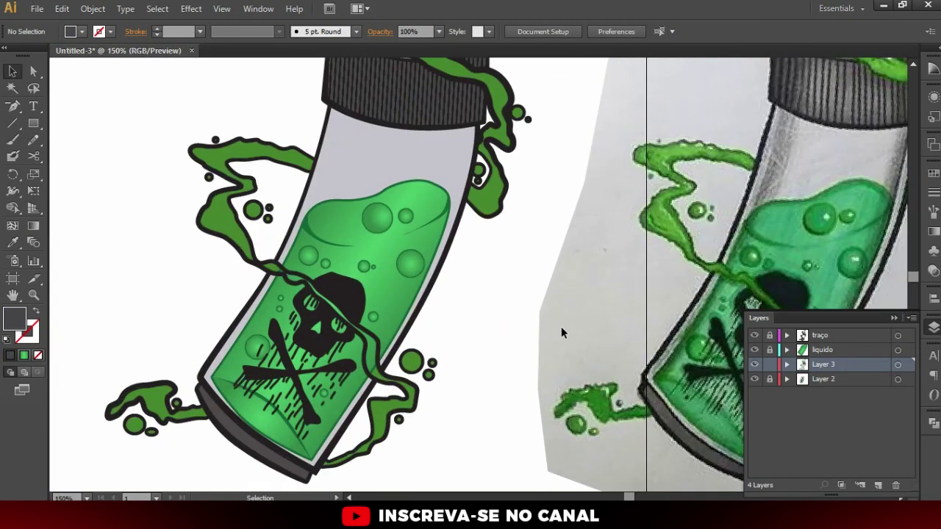
pyautogui.scroll(1, 294, 309)
pyautogui.scroll(1, 353, 205)
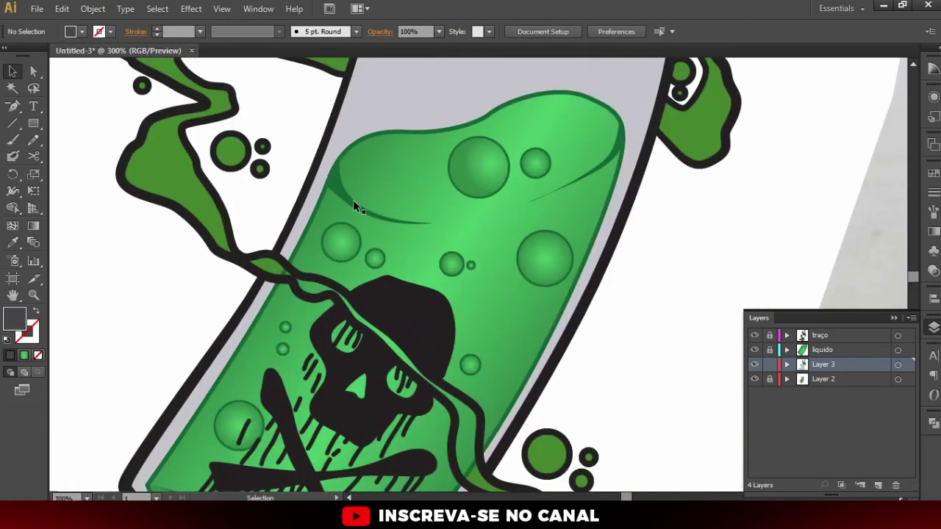
pyautogui.scroll(-1, 313, 253)
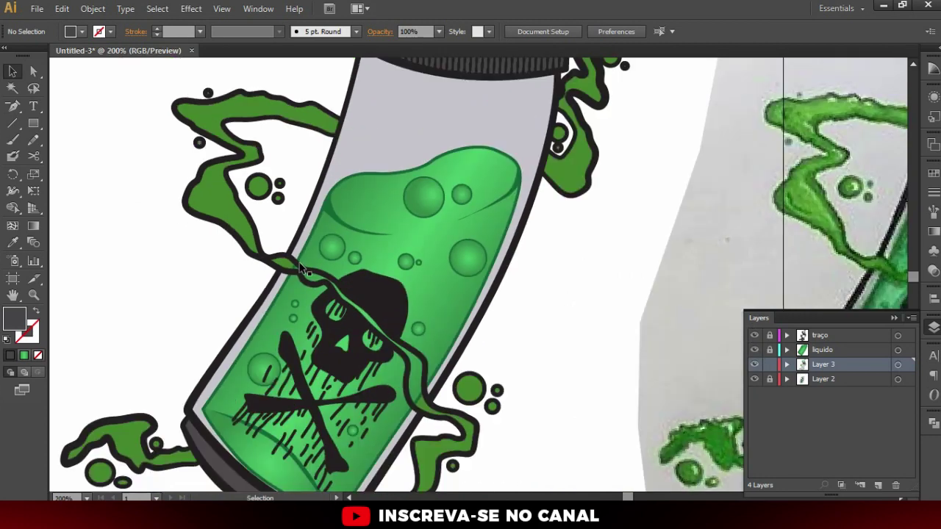
pyautogui.press('a')
pyautogui.click(340, 283)
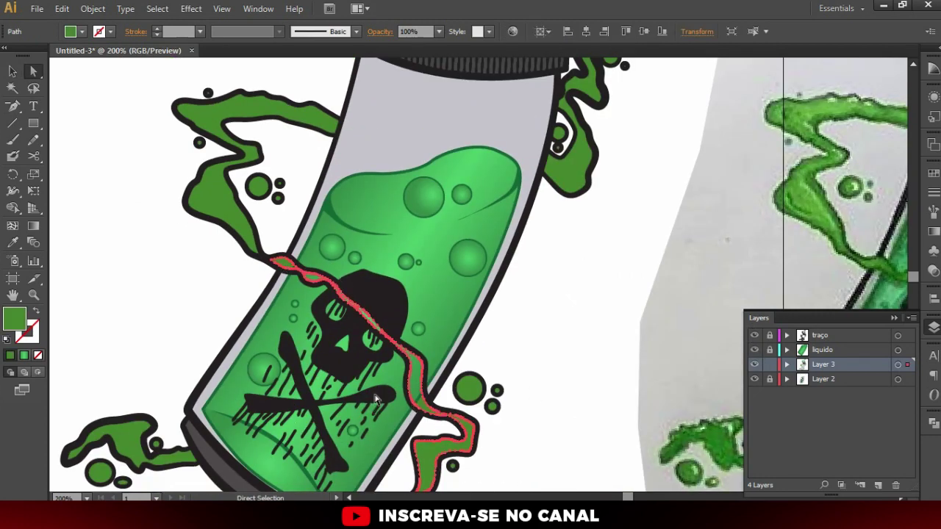
pyautogui.scroll(3, 416, 406)
pyautogui.scroll(-2, 471, 418)
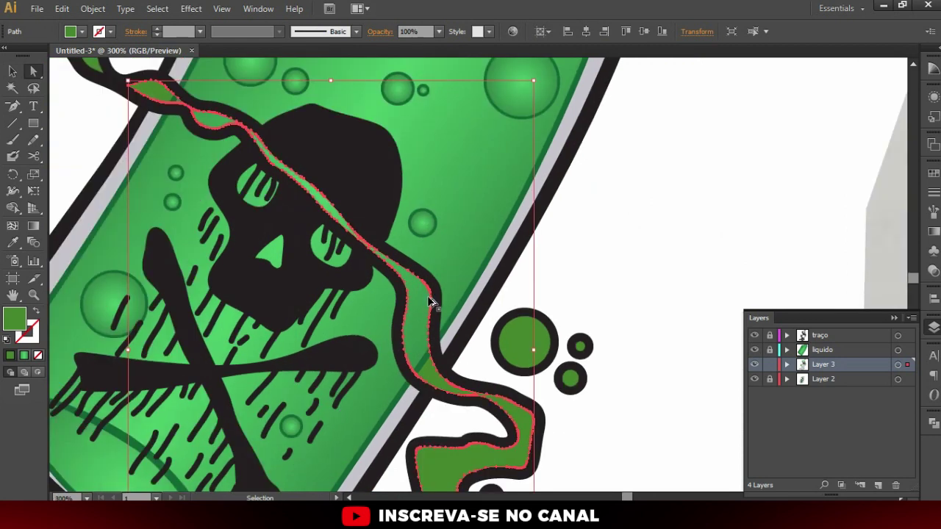
pyautogui.press('v')
pyautogui.click(200, 149)
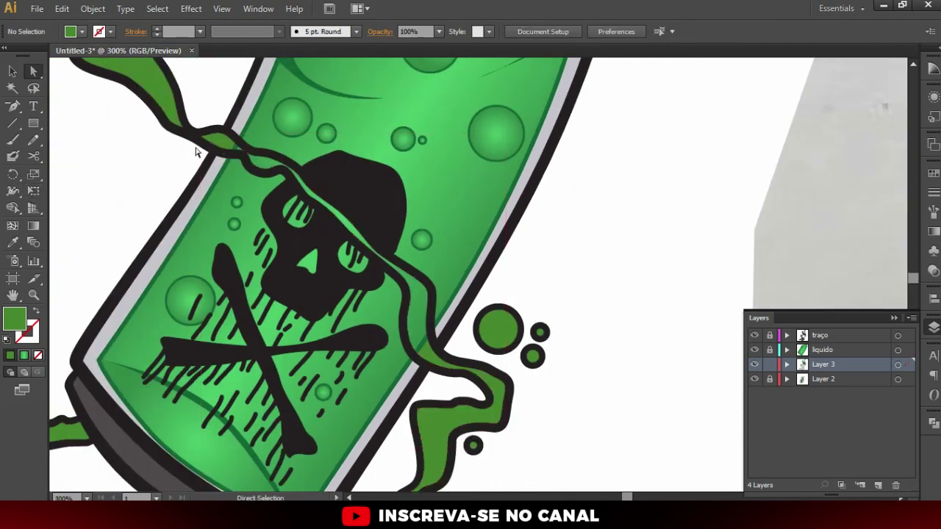
pyautogui.click(222, 145)
pyautogui.press('ctrl')
pyautogui.press('Delete')
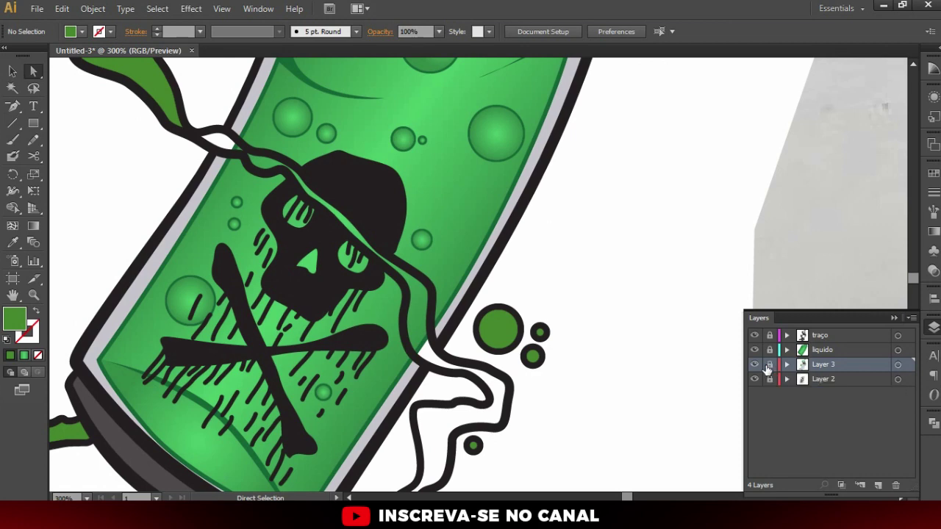
# Paste the strand in place onto a new Layer 8 above liquido
pyautogui.click(800, 353)
pyautogui.click(878, 485)
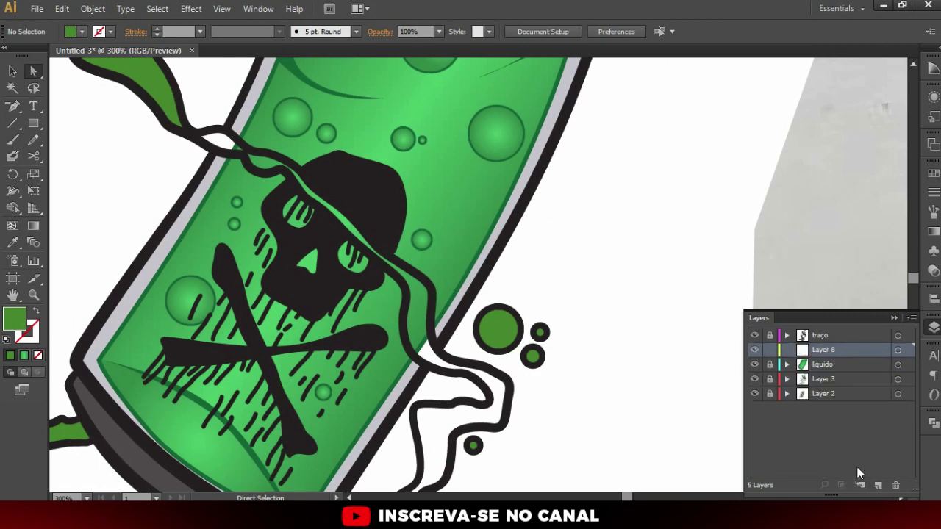
pyautogui.hotkey('ctrl', 'f')
pyautogui.press('v')
pyautogui.click(585, 245)
# Unlock Layer 3 and make it the target layer
pyautogui.scroll(-3, 585, 245)
pyautogui.scroll(-1, 585, 245)
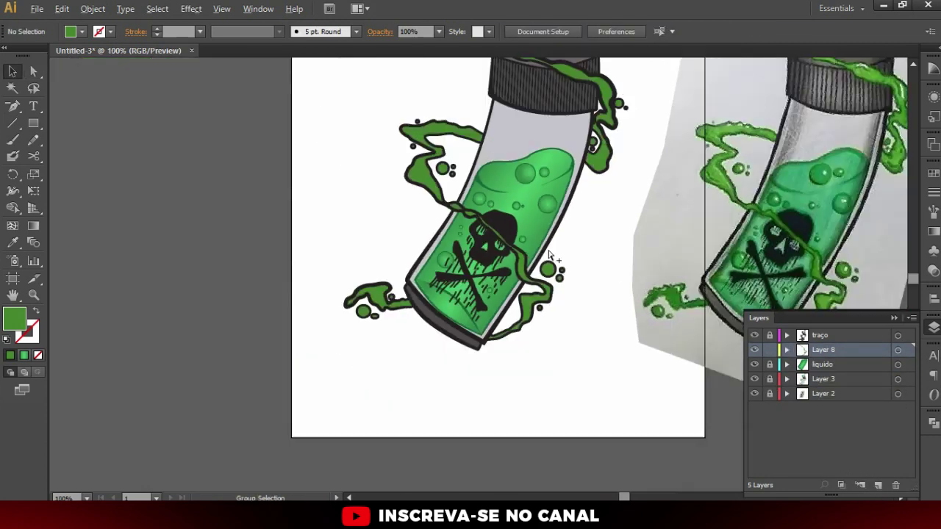
pyautogui.scroll(1, 556, 162)
pyautogui.scroll(1, 429, 329)
pyautogui.scroll(-2, 429, 328)
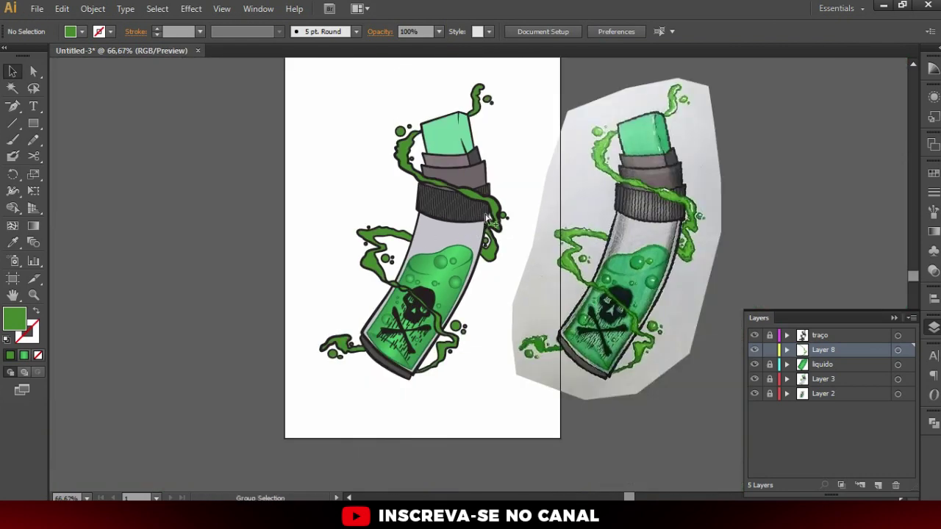
pyautogui.scroll(1, 528, 188)
pyautogui.moveTo(548, 271); pyautogui.dragTo(520, 248)
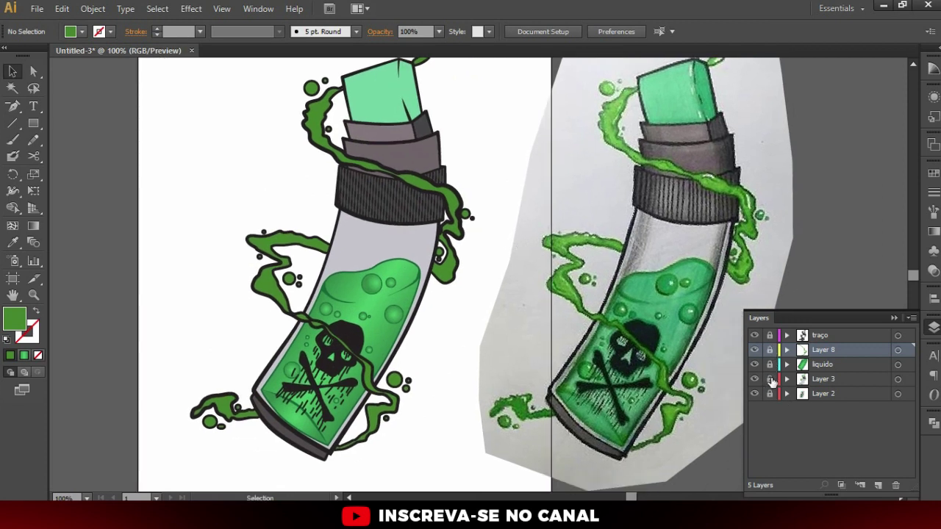
pyautogui.click(408, 236)
pyautogui.click(453, 256)
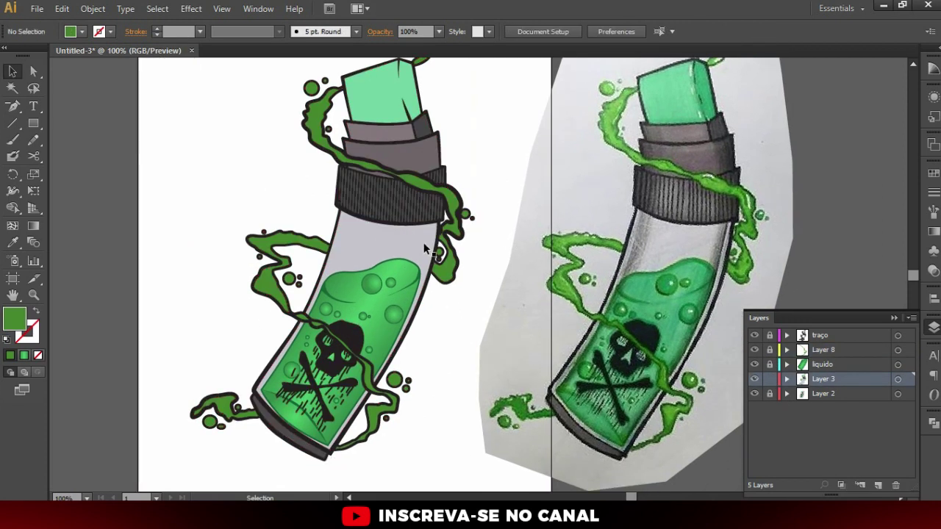
# Select the tube's grey body path plus the skull and crossbones, and show the Gradient panel
pyautogui.press('a')
pyautogui.click(383, 241)
pyautogui.click(353, 397)
pyautogui.scroll(1, 354, 398)
pyautogui.click(436, 169)
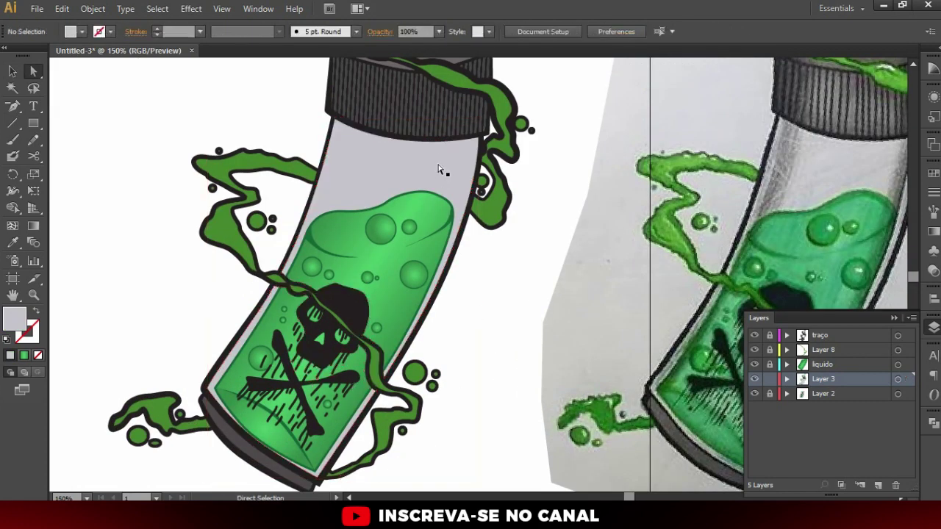
pyautogui.scroll(2, 408, 342)
pyautogui.scroll(2, 408, 342)
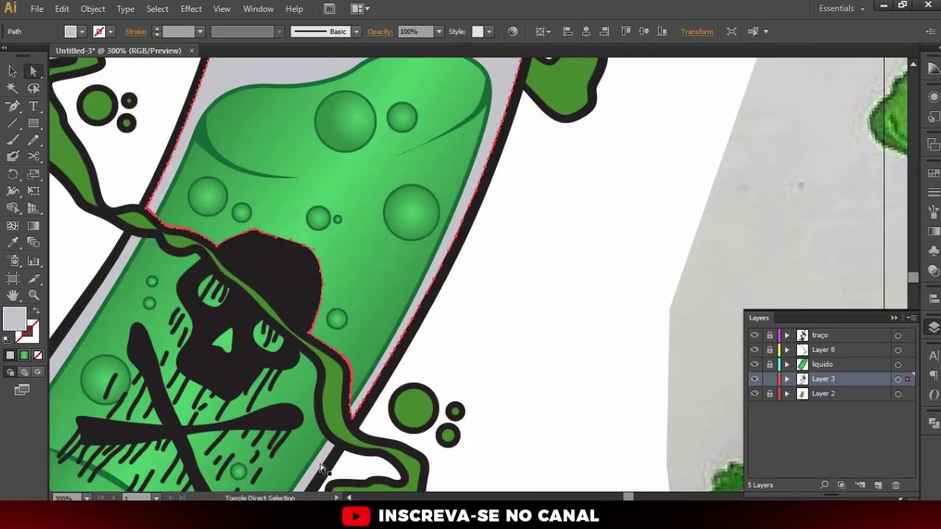
pyautogui.keyDown('shift'); pyautogui.click(422, 319); pyautogui.keyUp('shift')
pyautogui.scroll(-4, 502, 241)
pyautogui.scroll(1, 418, 255)
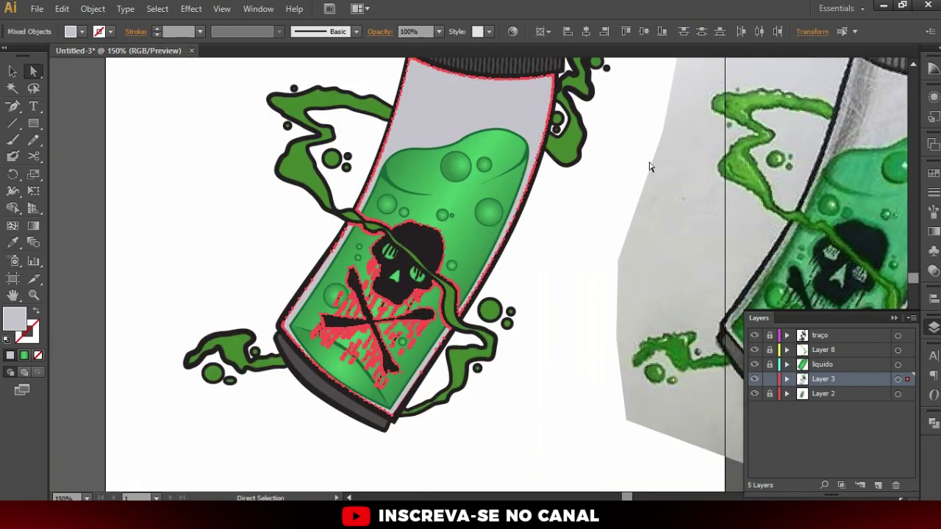
pyautogui.hscroll(3, 434, 316)
pyautogui.hscroll(2, 449, 377)
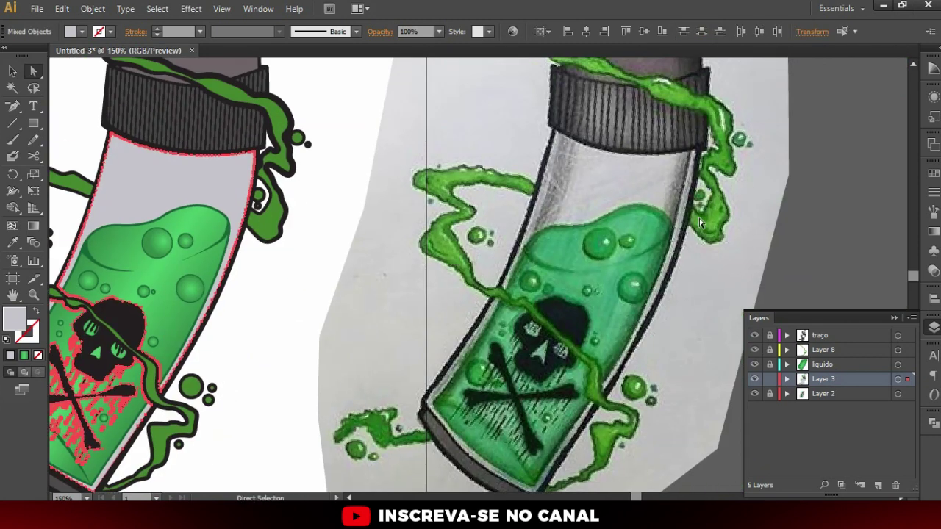
pyautogui.scroll(-2, 700, 223)
pyautogui.click(934, 232)
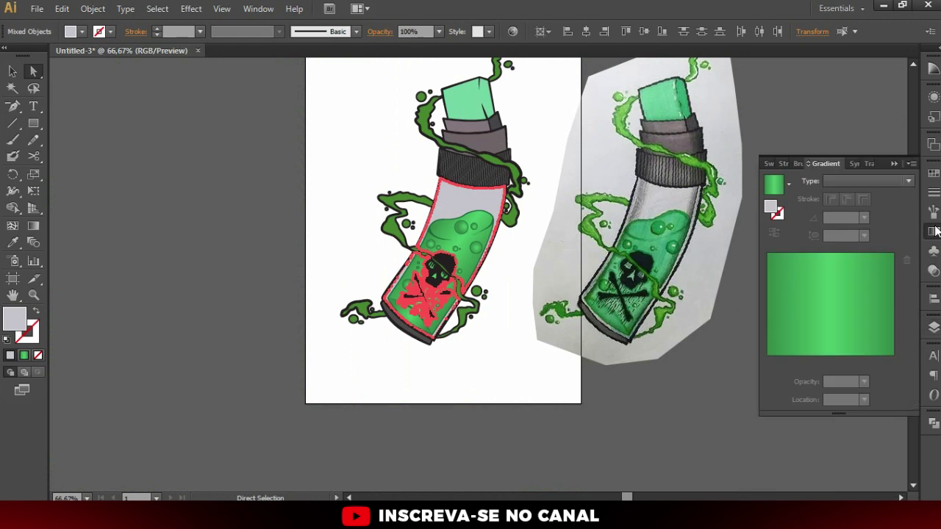
# Apply a gradient fill to the tube and skull, angled diagonally across the liquid
pyautogui.click(786, 276)
pyautogui.moveTo(769, 362)
pyautogui.mouseDown()
pyautogui.moveTo(787, 363)
pyautogui.moveTo(701, 365)
pyautogui.mouseUp()
pyautogui.click(827, 362)
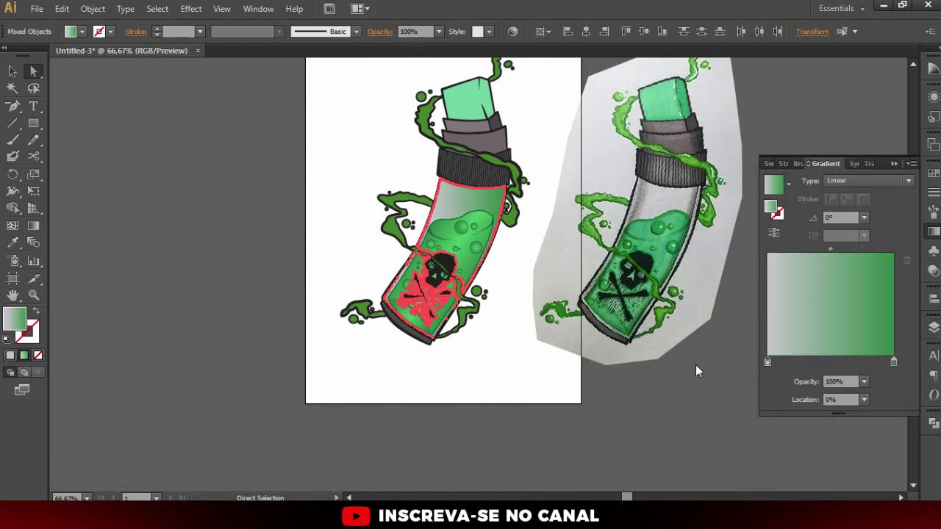
pyautogui.scroll(1, 496, 234)
pyautogui.click(34, 225)
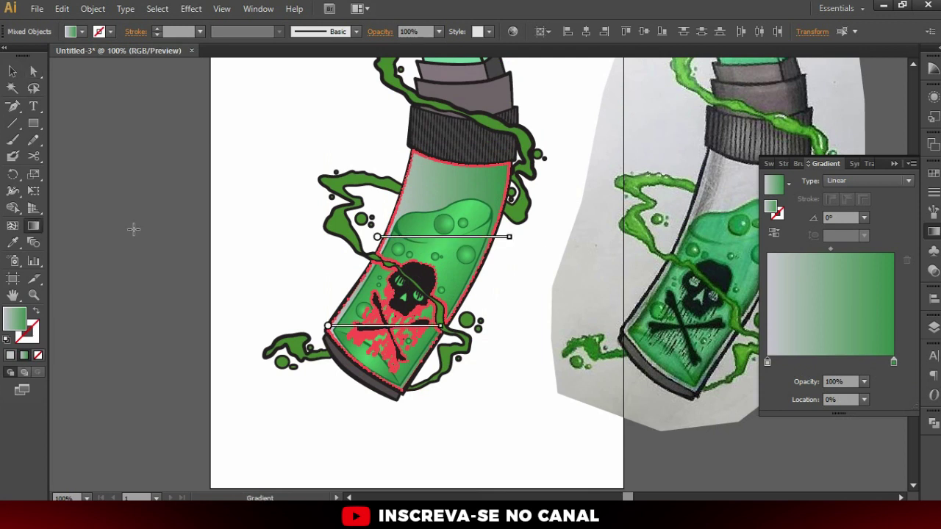
pyautogui.moveTo(389, 215); pyautogui.dragTo(484, 262)
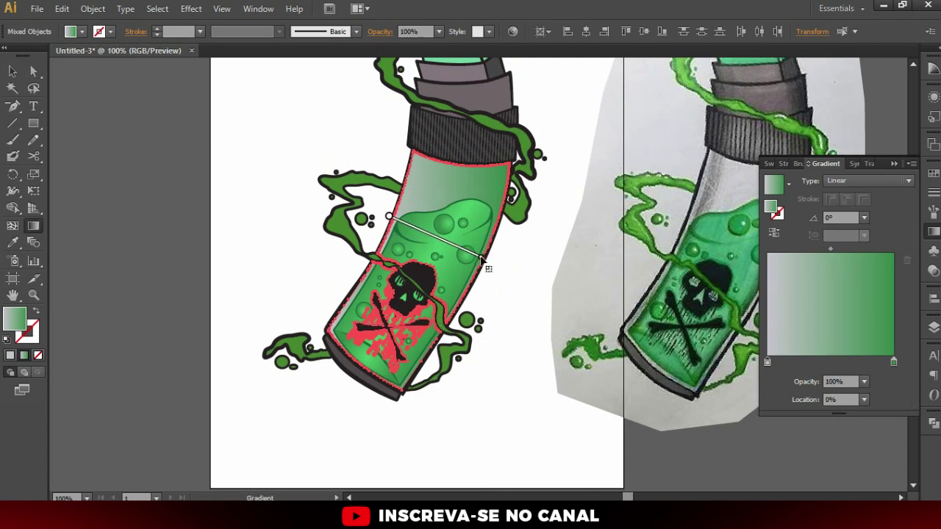
pyautogui.moveTo(485, 262); pyautogui.dragTo(318, 238)
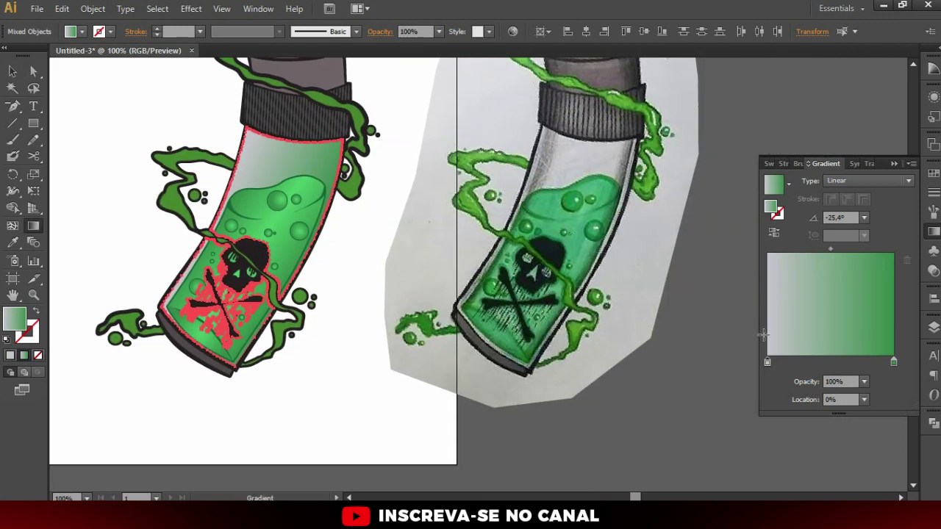
# Add a stop at the gradient's left end and make it a dark grey swatch
pyautogui.moveTo(765, 363)
pyautogui.mouseDown()
pyautogui.moveTo(851, 363)
pyautogui.moveTo(770, 360)
pyautogui.moveTo(790, 361)
pyautogui.mouseUp()
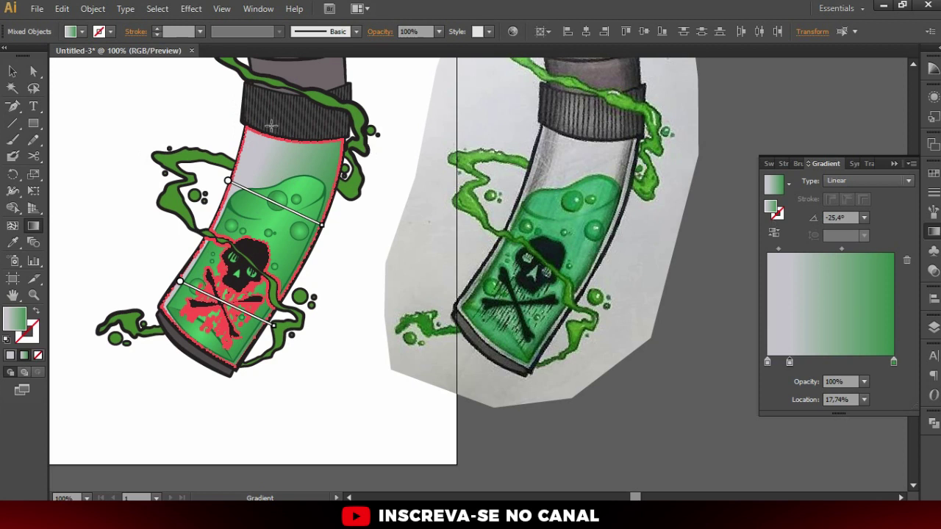
pyautogui.doubleClick(766, 361)
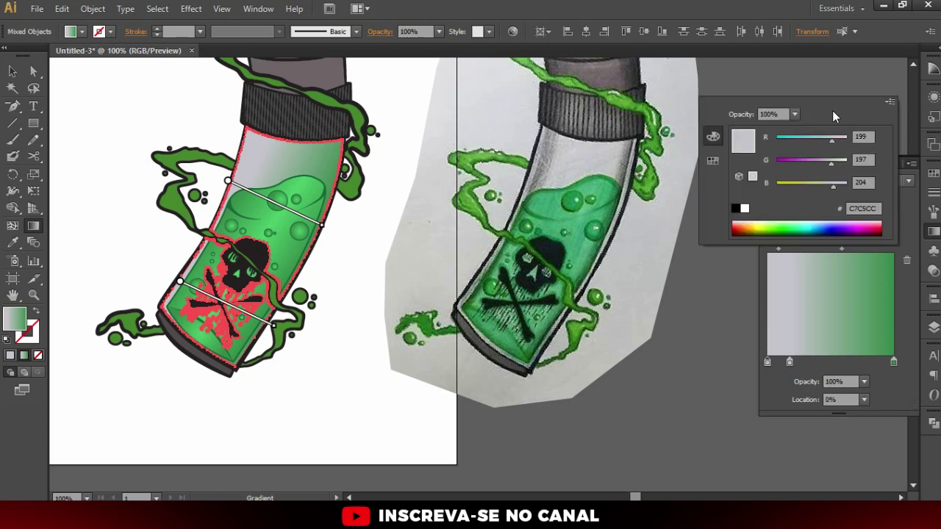
pyautogui.click(891, 102)
pyautogui.click(709, 157)
pyautogui.click(712, 160)
pyautogui.click(751, 161)
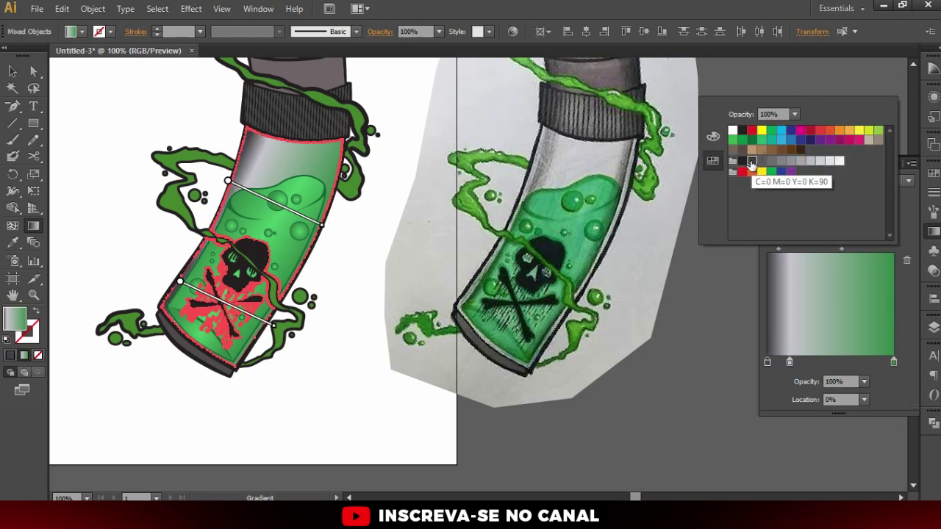
pyautogui.click(790, 363)
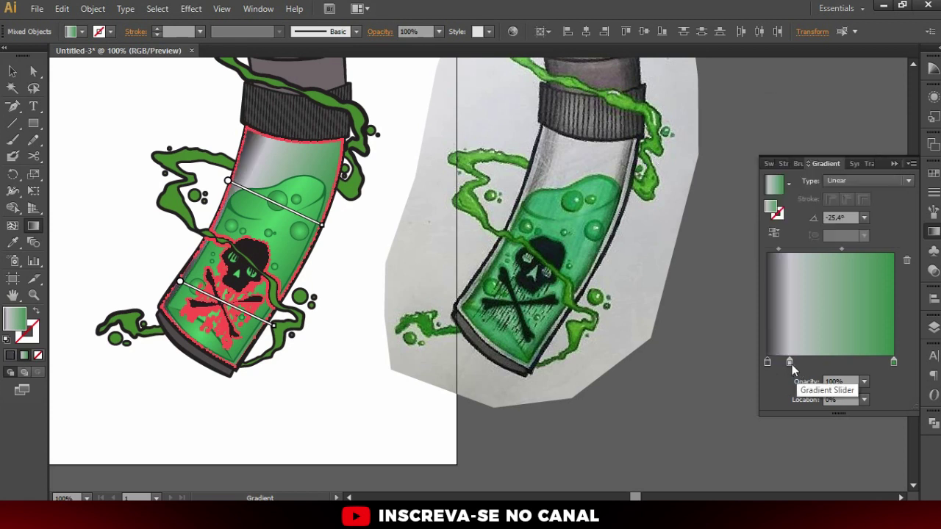
# Make the stops dark–light–dark, removing the green one, and redraw the gradient at about -24°
pyautogui.moveTo(790, 363); pyautogui.dragTo(830, 363)
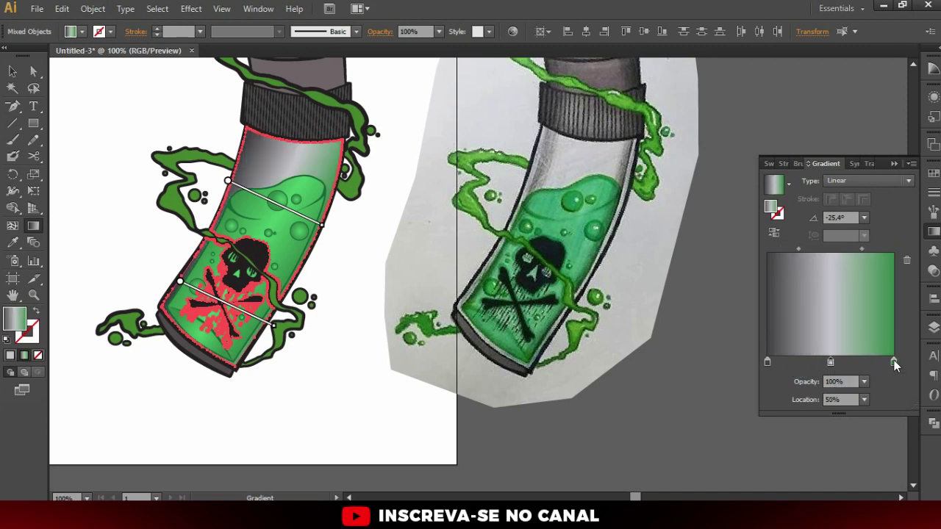
pyautogui.moveTo(894, 361); pyautogui.dragTo(895, 386)
pyautogui.moveTo(768, 363); pyautogui.dragTo(894, 362)
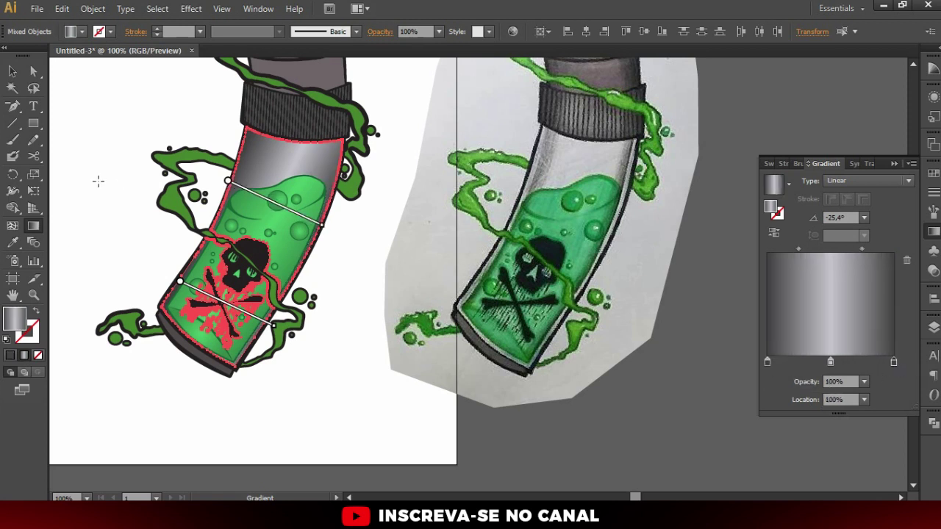
pyautogui.moveTo(204, 197); pyautogui.dragTo(328, 258)
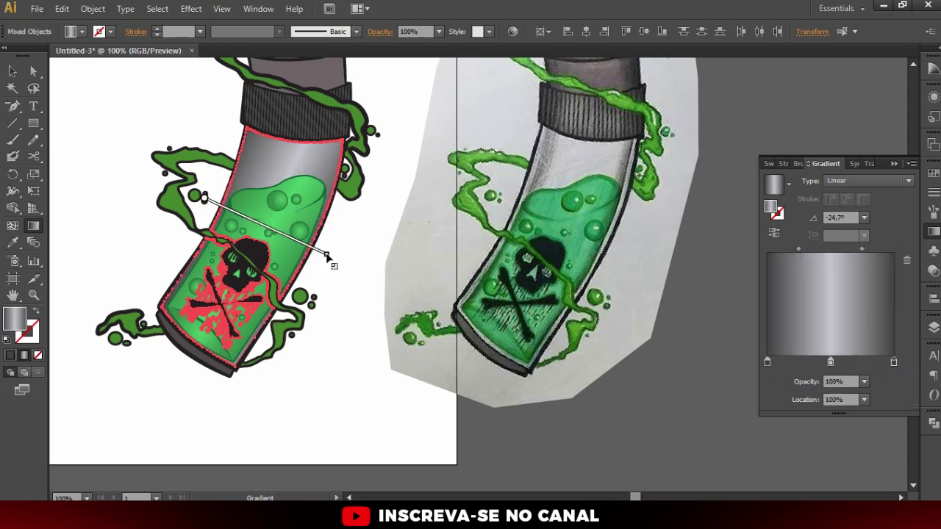
pyautogui.moveTo(191, 182); pyautogui.dragTo(338, 273)
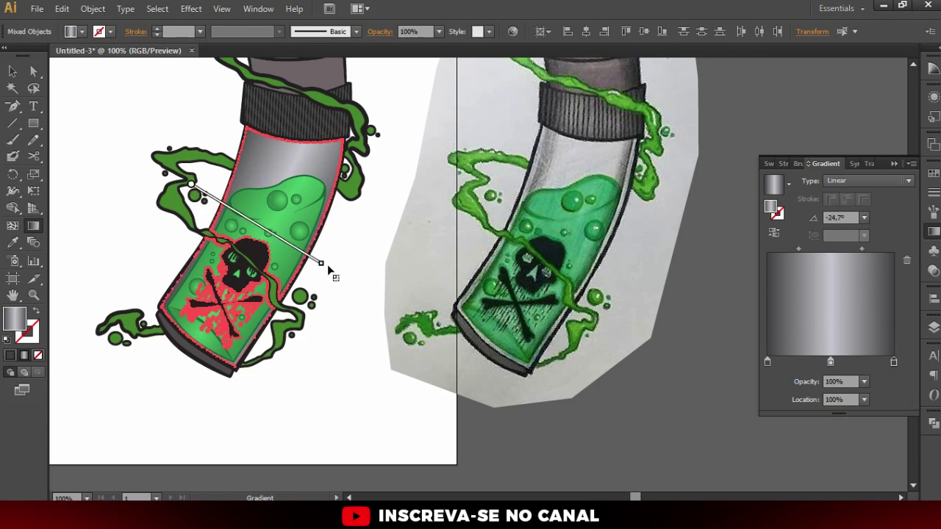
pyautogui.moveTo(197, 214); pyautogui.dragTo(324, 274)
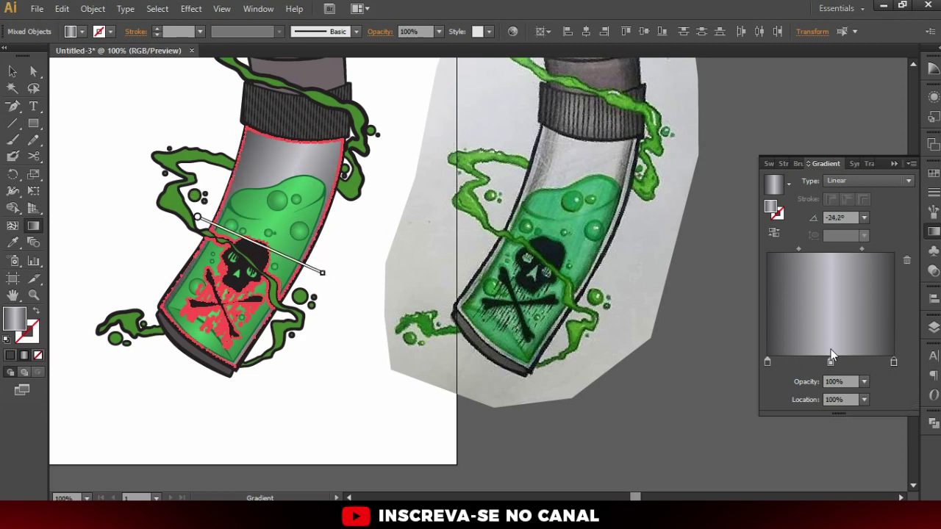
# Shift the gradient midpoints to about 30% and 70%, then deselect the bottle body
pyautogui.click(830, 361)
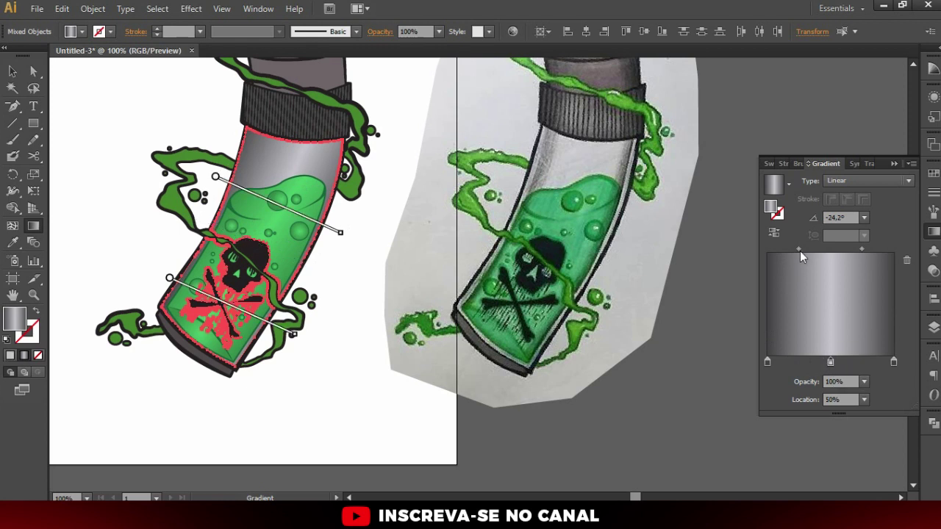
pyautogui.moveTo(798, 248); pyautogui.dragTo(784, 249)
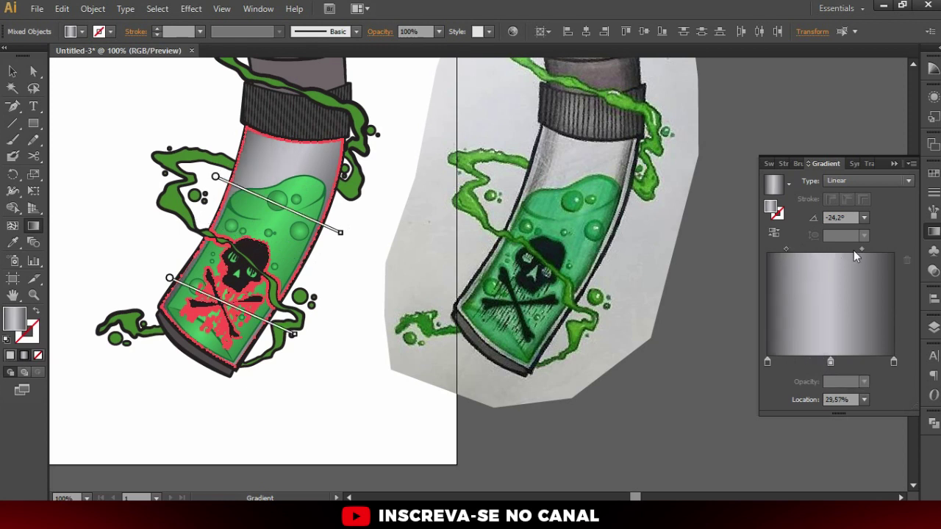
pyautogui.moveTo(861, 249); pyautogui.dragTo(875, 249)
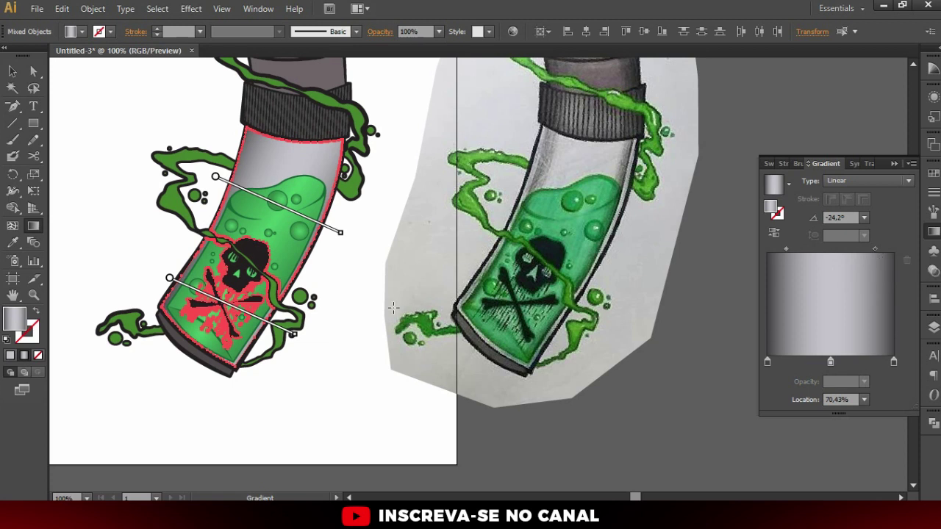
pyautogui.press('v')
pyautogui.click(359, 388)
pyautogui.keyDown('alt'); pyautogui.scroll(-1, 370, 374); pyautogui.keyUp('alt')
pyautogui.keyDown('alt'); pyautogui.scroll(-1, 370, 375); pyautogui.keyUp('alt')
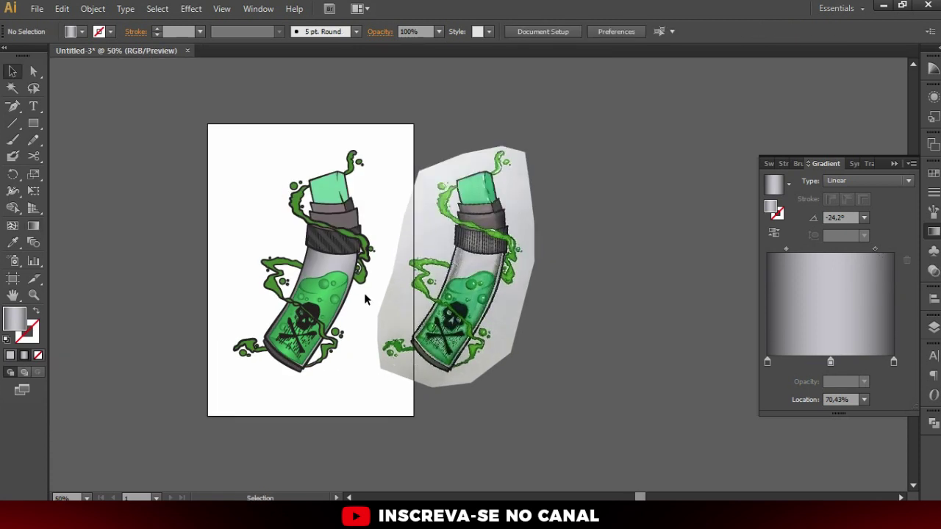
pyautogui.scroll(1, 342, 256)
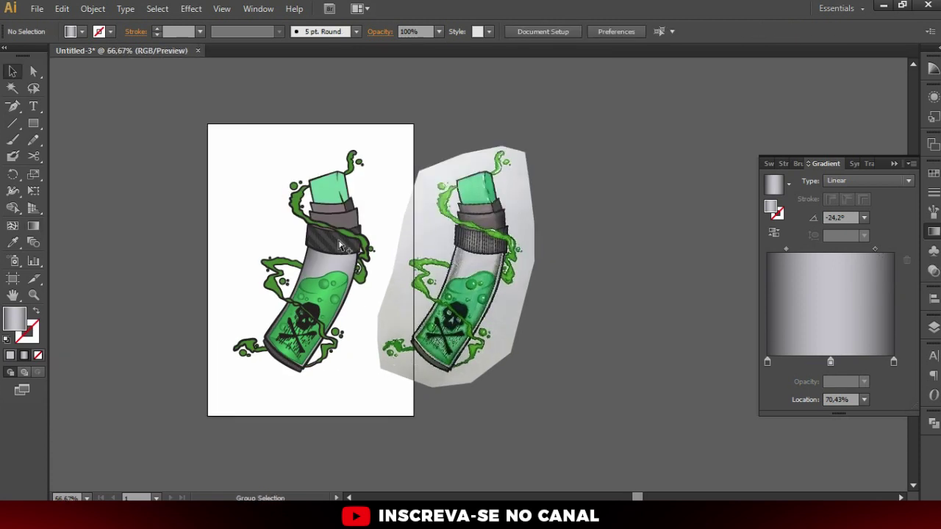
pyautogui.press('a')
pyautogui.click(356, 212)
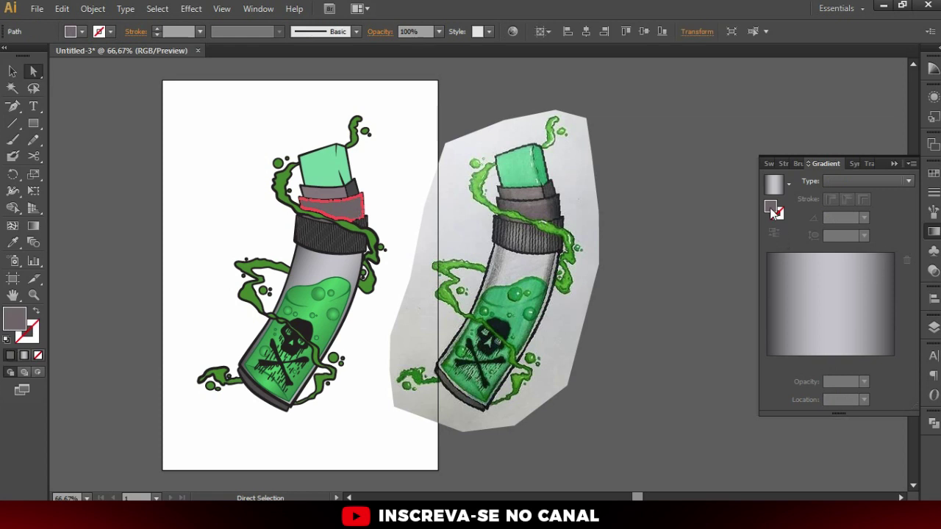
# Give the grey band a gradient running from mid grey to black
pyautogui.click(822, 326)
pyautogui.scroll(1, 381, 192)
pyautogui.click(765, 361)
pyautogui.moveTo(765, 361); pyautogui.dragTo(762, 444)
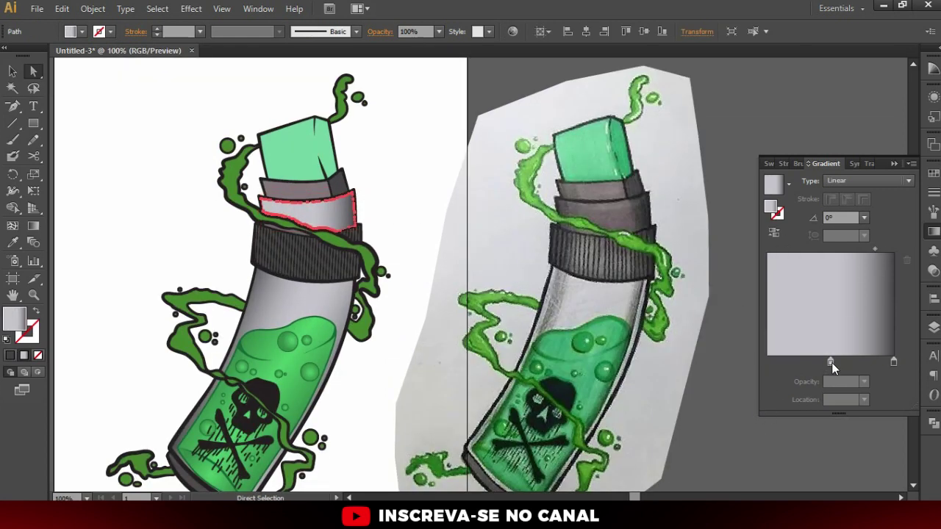
pyautogui.moveTo(830, 362); pyautogui.dragTo(762, 363)
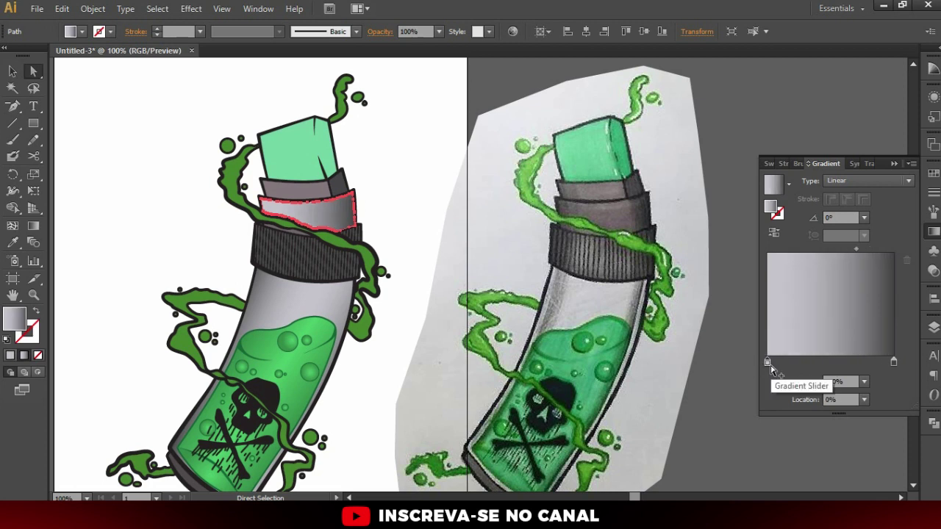
pyautogui.doubleClick(767, 361)
pyautogui.click(791, 161)
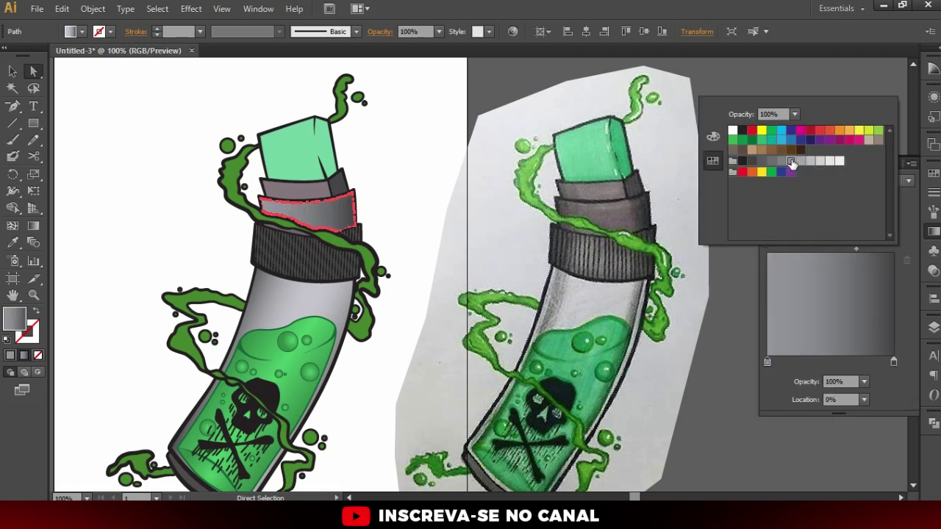
pyautogui.click(893, 361)
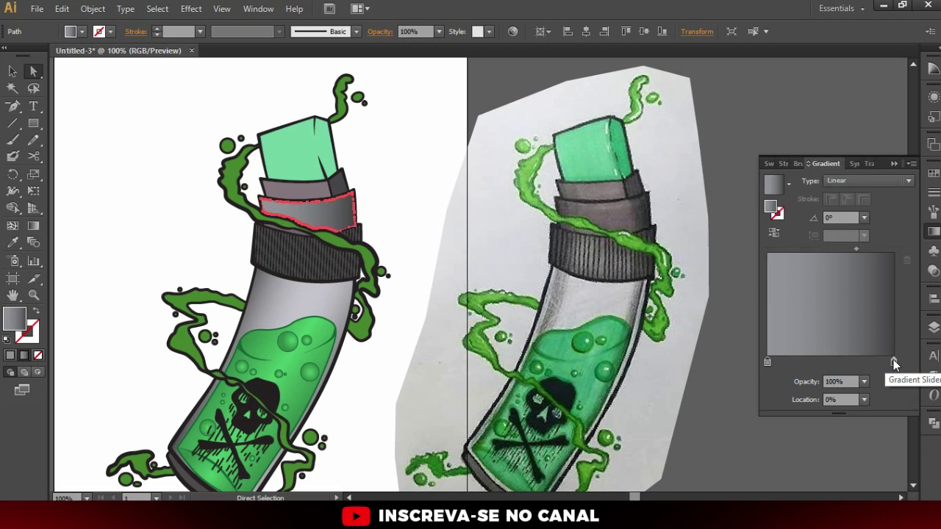
pyautogui.doubleClick(893, 361)
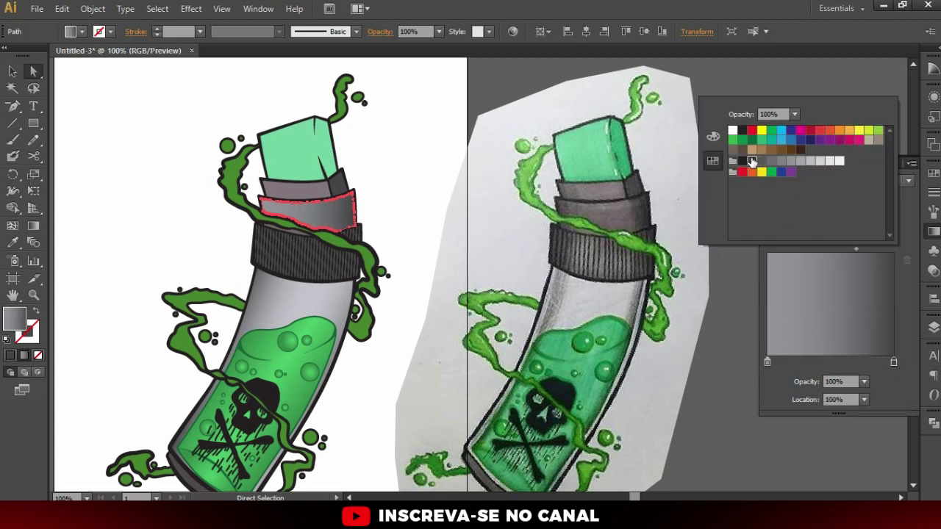
pyautogui.click(743, 161)
pyautogui.click(405, 181)
pyautogui.click(405, 188)
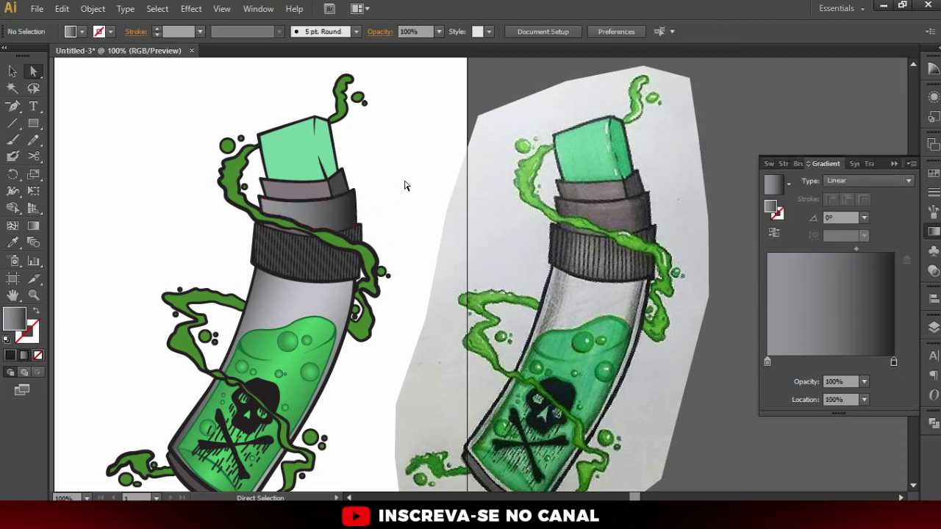
# Copy the tube body's grey gradient onto the band and remove its right stop
pyautogui.scroll(1, 353, 202)
pyautogui.click(305, 195)
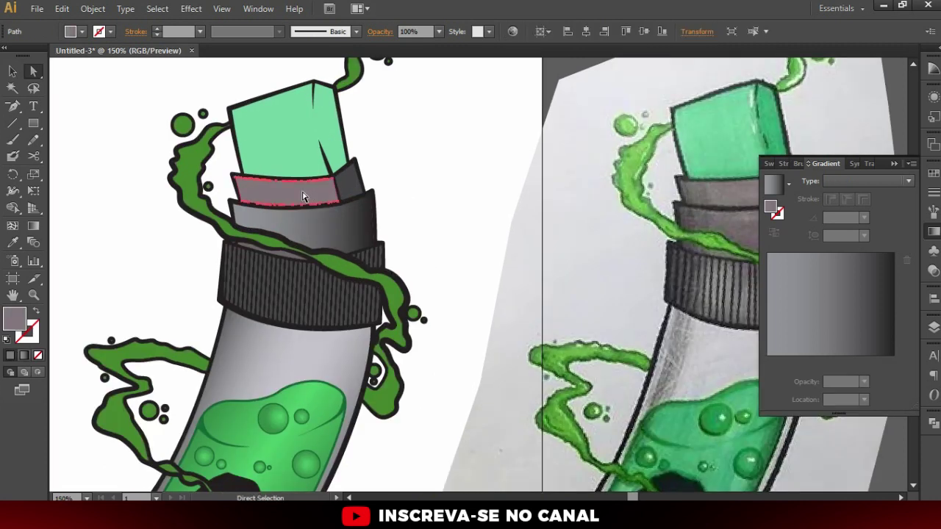
pyautogui.click(14, 243)
pyautogui.click(257, 344)
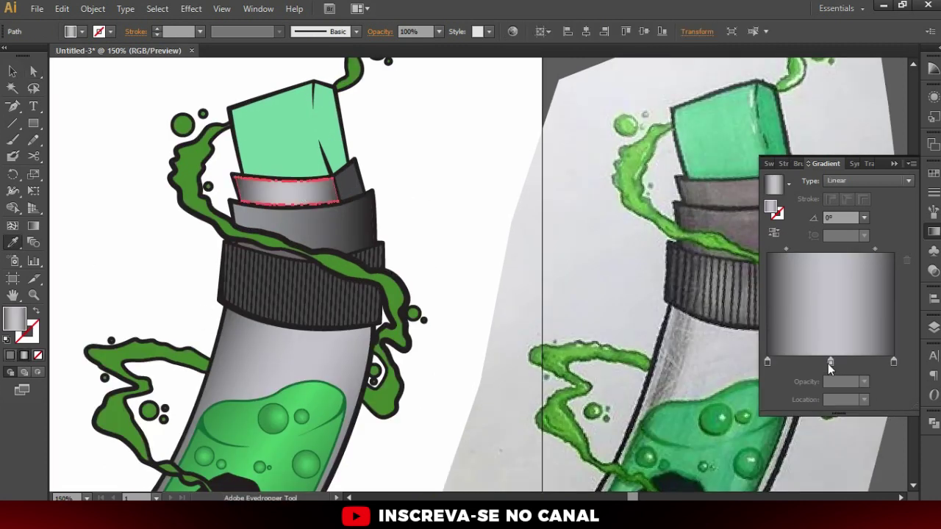
pyautogui.moveTo(894, 361); pyautogui.dragTo(894, 412)
pyautogui.scroll(-1, 202, 213)
# Redraw the band's gradient nearly horizontally at -4.6°
pyautogui.click(33, 225)
pyautogui.moveTo(204, 195); pyautogui.dragTo(318, 203)
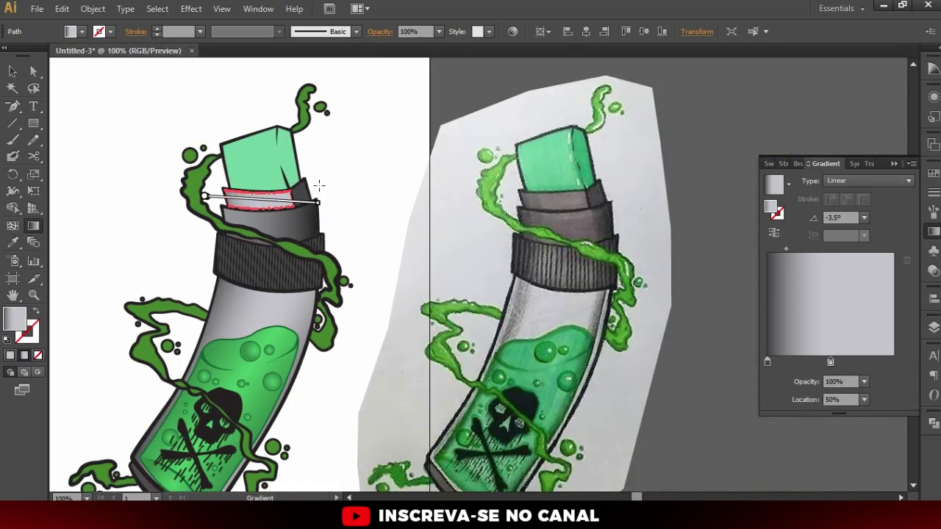
pyautogui.scroll(1, 232, 176)
pyautogui.scroll(1, 232, 177)
pyautogui.moveTo(186, 210); pyautogui.dragTo(432, 230)
pyautogui.moveTo(221, 210); pyautogui.dragTo(530, 235)
pyautogui.press('v')
pyautogui.click(505, 194)
pyautogui.scroll(-2, 390, 265)
pyautogui.scroll(3, 350, 231)
pyautogui.press('a')
pyautogui.click(250, 221)
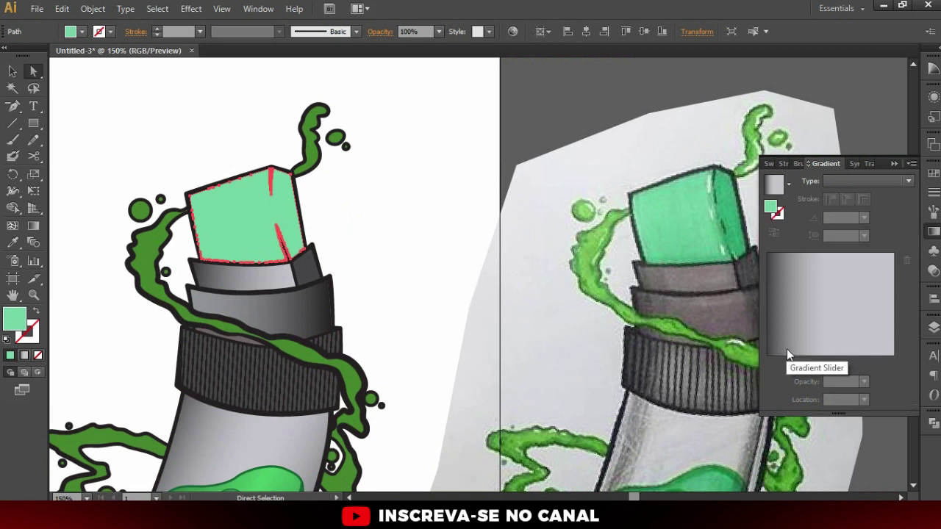
# Fill the green cap top with an all-green gradient, darkening the right stop via HSB sliders
pyautogui.click(777, 257)
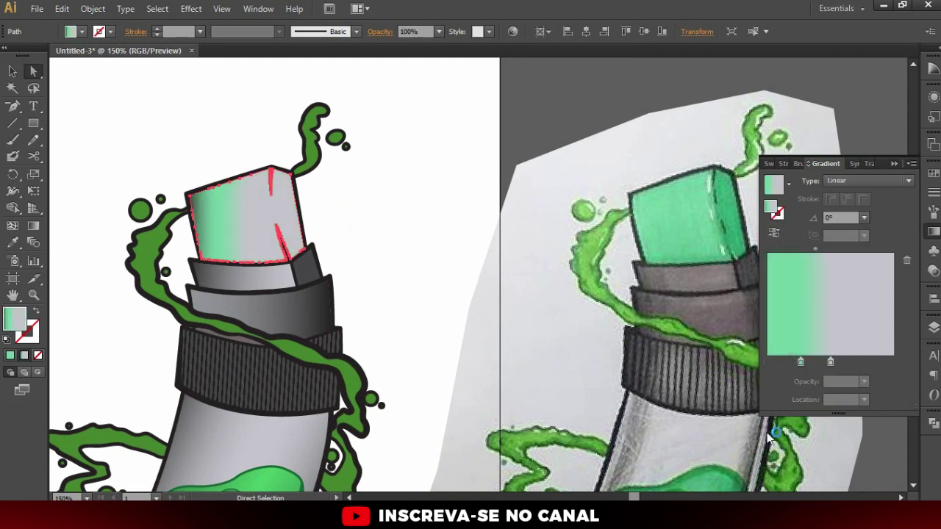
pyautogui.moveTo(801, 363); pyautogui.dragTo(768, 363)
pyautogui.click(808, 364)
pyautogui.moveTo(830, 362)
pyautogui.mouseDown()
pyautogui.moveTo(826, 379)
pyautogui.moveTo(919, 367)
pyautogui.mouseUp()
pyautogui.doubleClick(894, 363)
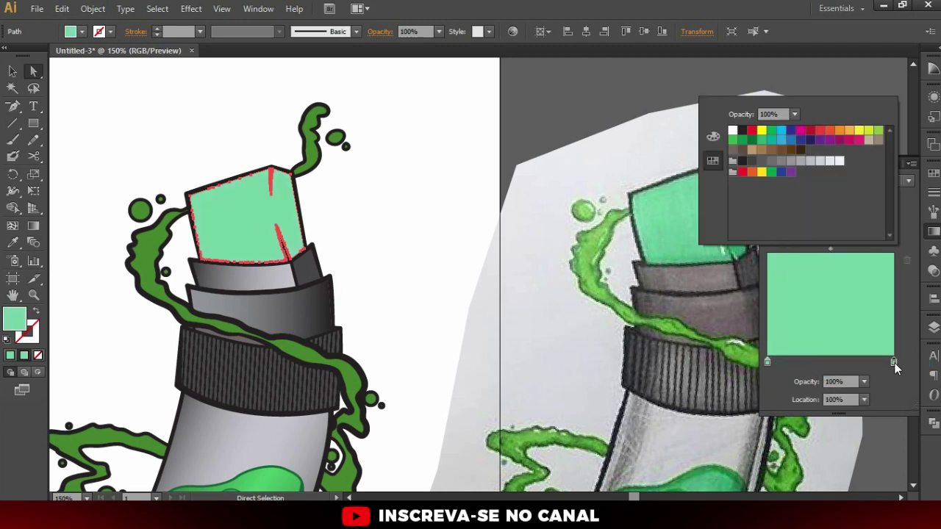
pyautogui.click(714, 137)
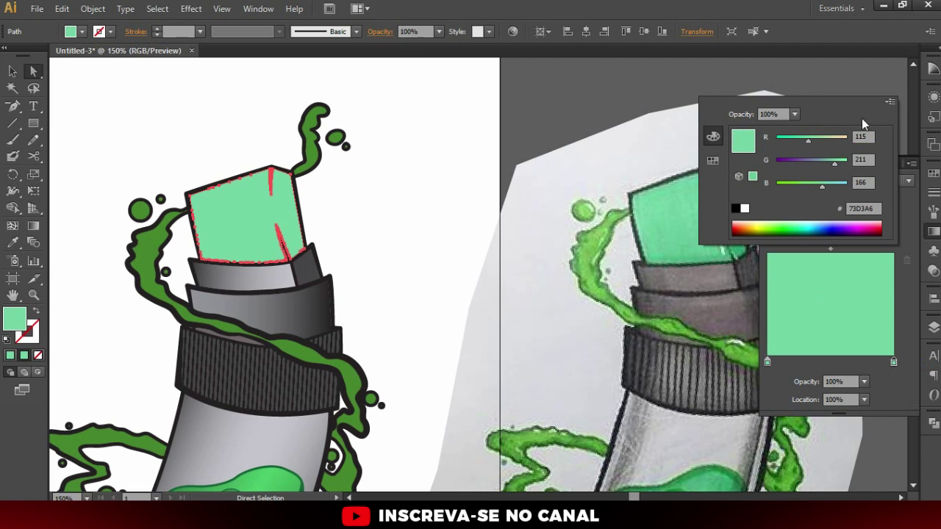
pyautogui.click(713, 160)
pyautogui.click(714, 138)
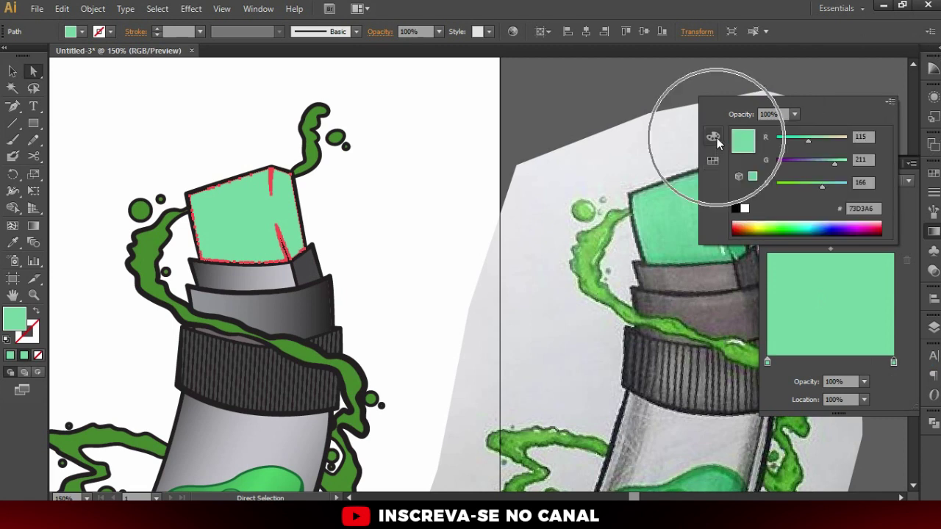
pyautogui.click(890, 101)
pyautogui.click(804, 134)
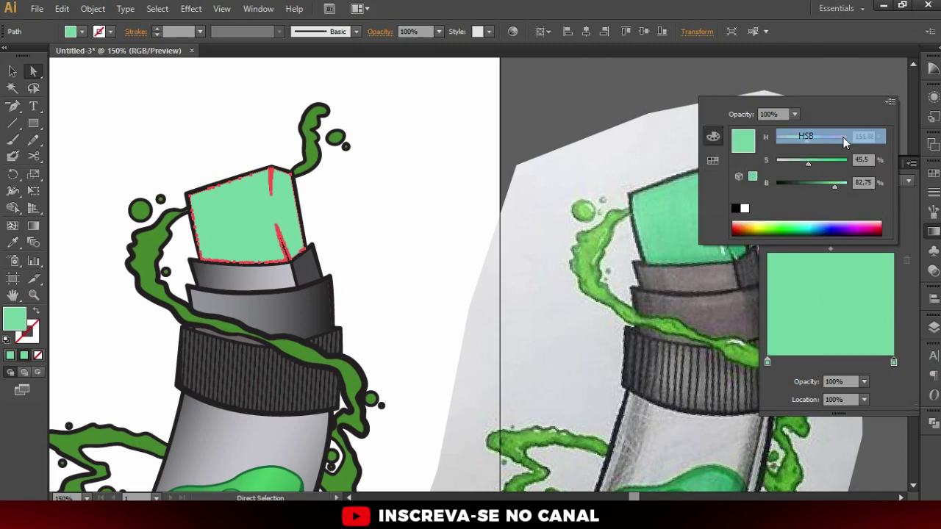
pyautogui.moveTo(835, 183); pyautogui.dragTo(799, 182)
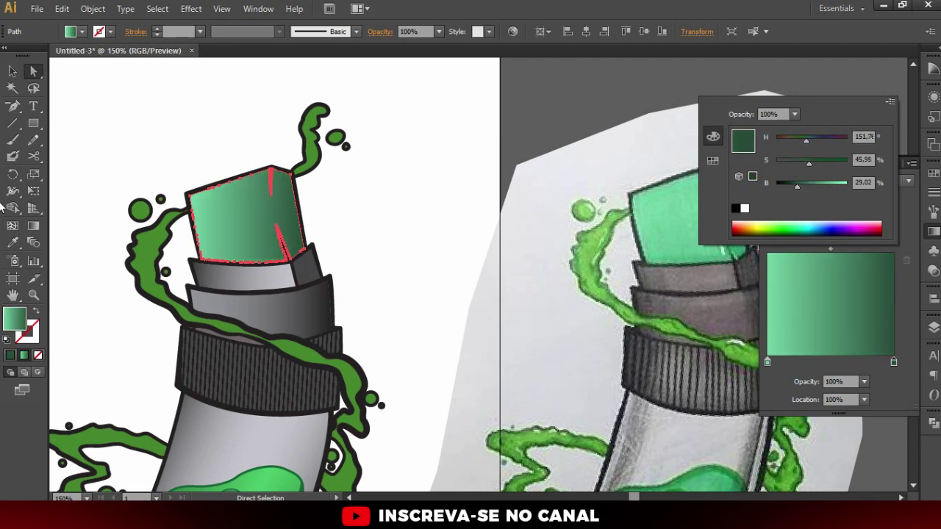
pyautogui.press('Escape')
# Angle the cap top's gradient at 6.3° and zoom out to view the bottle
pyautogui.click(33, 226)
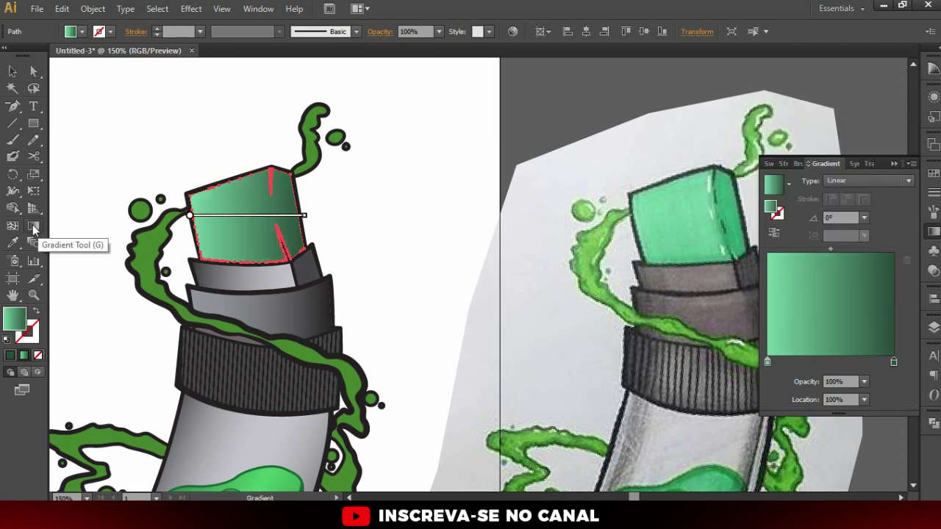
pyautogui.moveTo(233, 214); pyautogui.dragTo(288, 214)
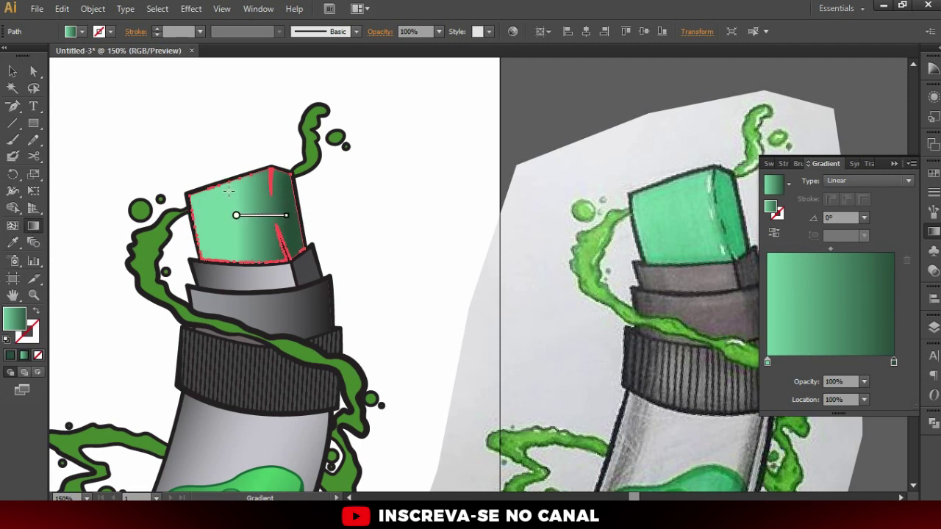
pyautogui.moveTo(214, 225); pyautogui.dragTo(312, 209)
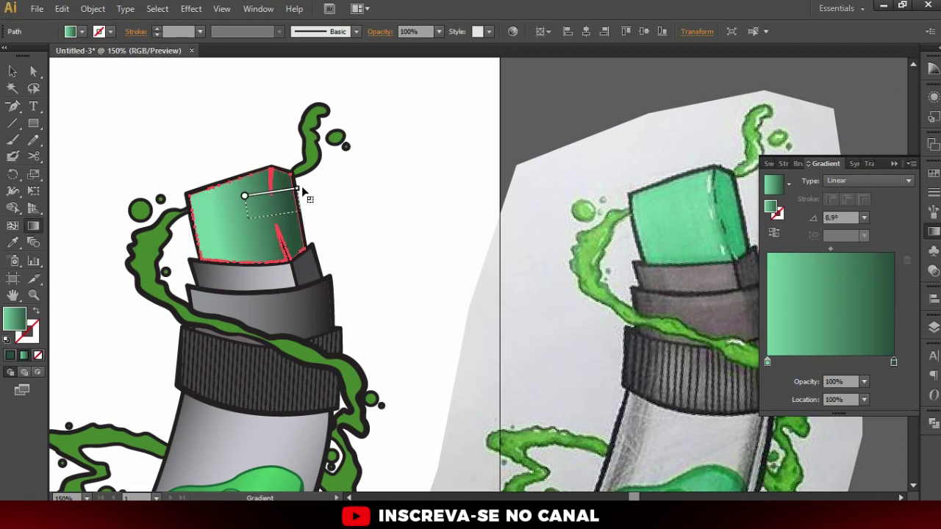
pyautogui.moveTo(210, 214); pyautogui.dragTo(290, 210)
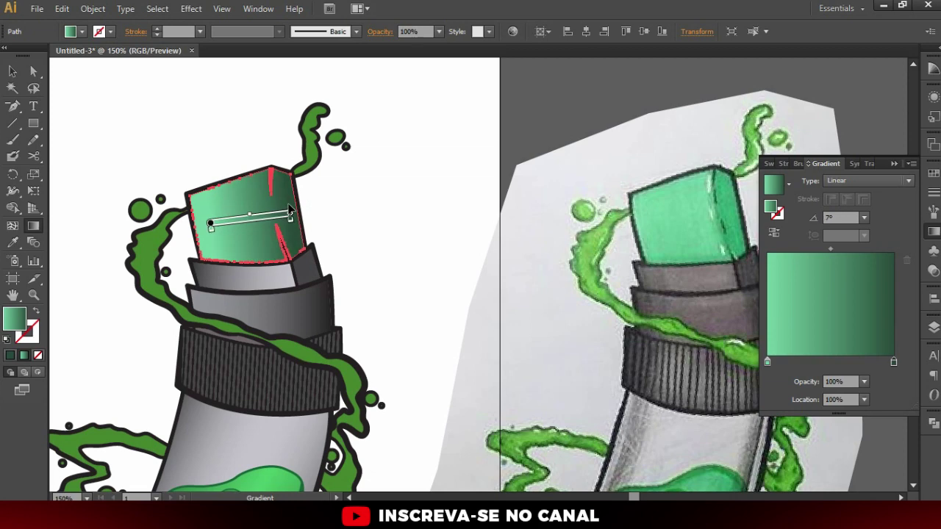
pyautogui.moveTo(231, 208); pyautogui.dragTo(336, 200)
pyautogui.press('v')
pyautogui.click(404, 191)
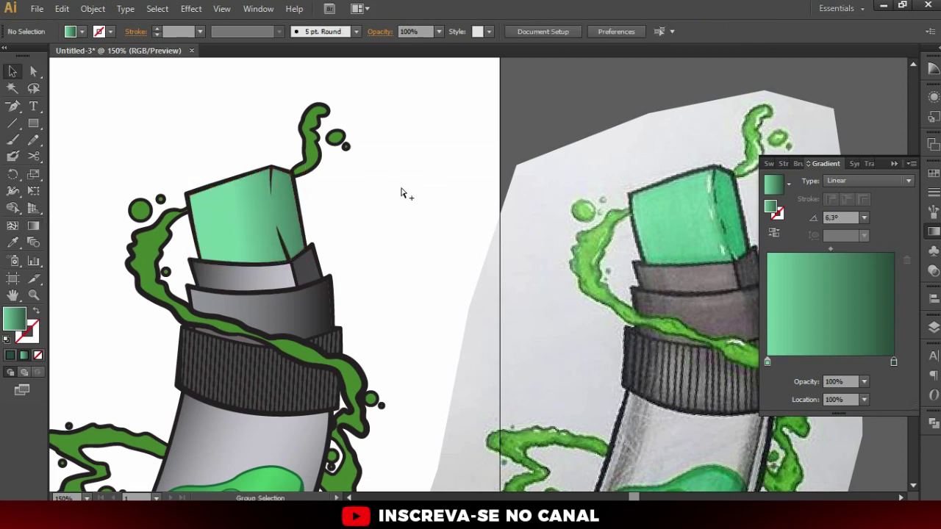
pyautogui.hotkey('ctrl', '-')
pyautogui.hotkey('ctrl', '-')
pyautogui.hotkey('ctrl', '-')
pyautogui.scroll(1, 345, 270)
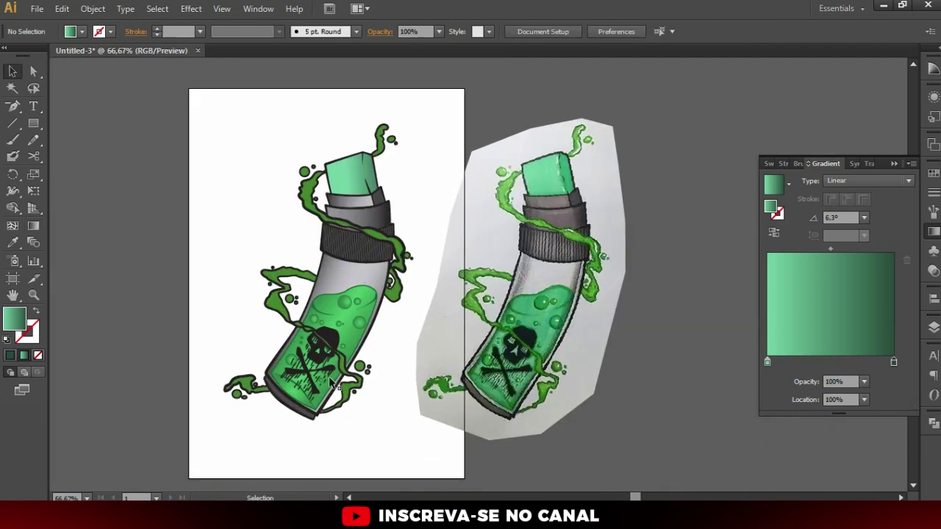
# Unlock Layer 3 and select the upper-left green splash
pyautogui.scroll(1, 391, 316)
pyautogui.click(934, 327)
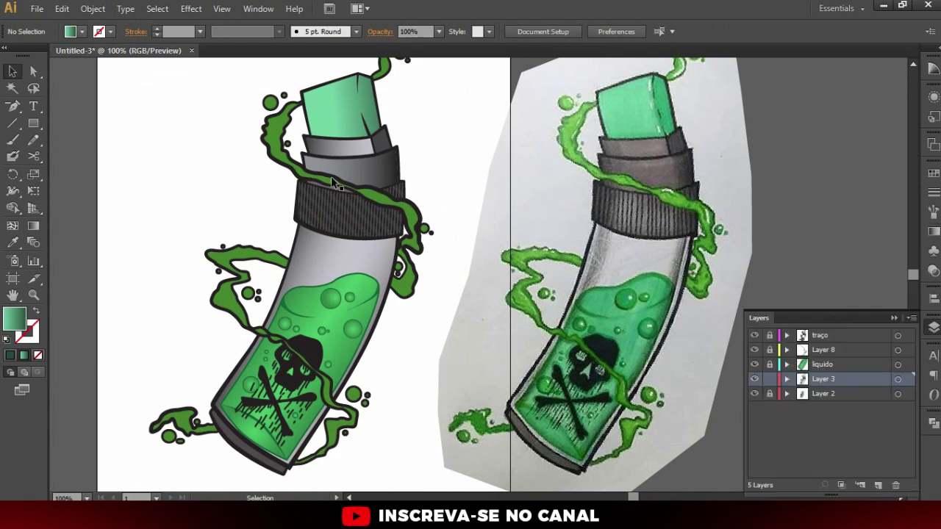
pyautogui.scroll(-1, 294, 262)
pyautogui.scroll(-1, 378, 332)
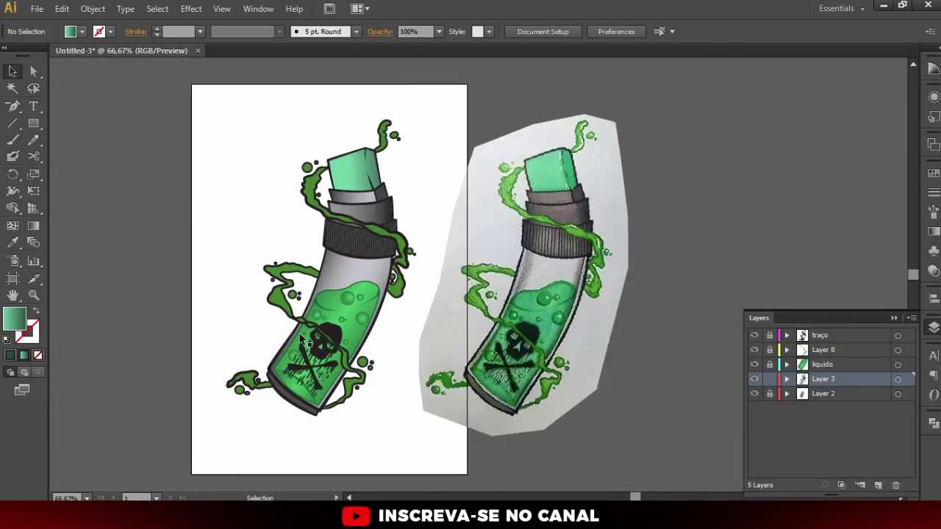
pyautogui.scroll(1, 319, 363)
pyautogui.scroll(1, 312, 356)
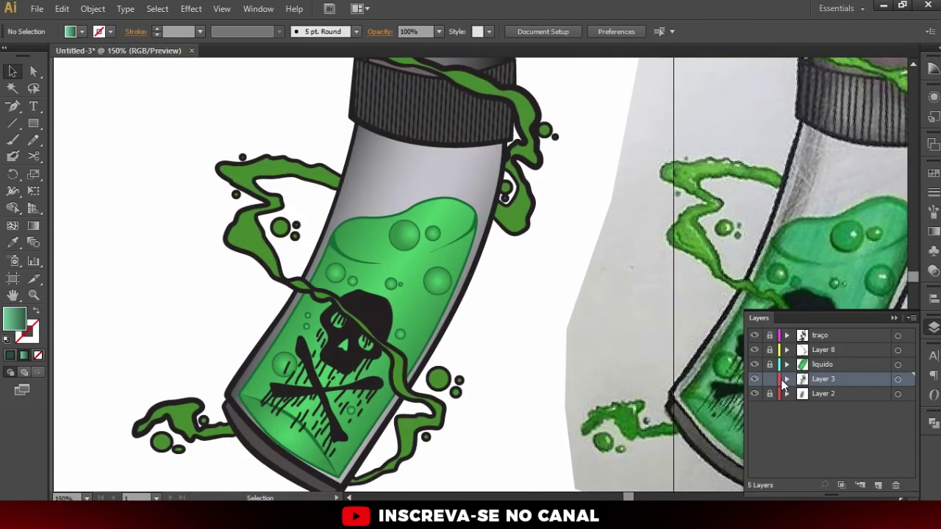
pyautogui.click(770, 380)
pyautogui.press('a')
pyautogui.click(265, 258)
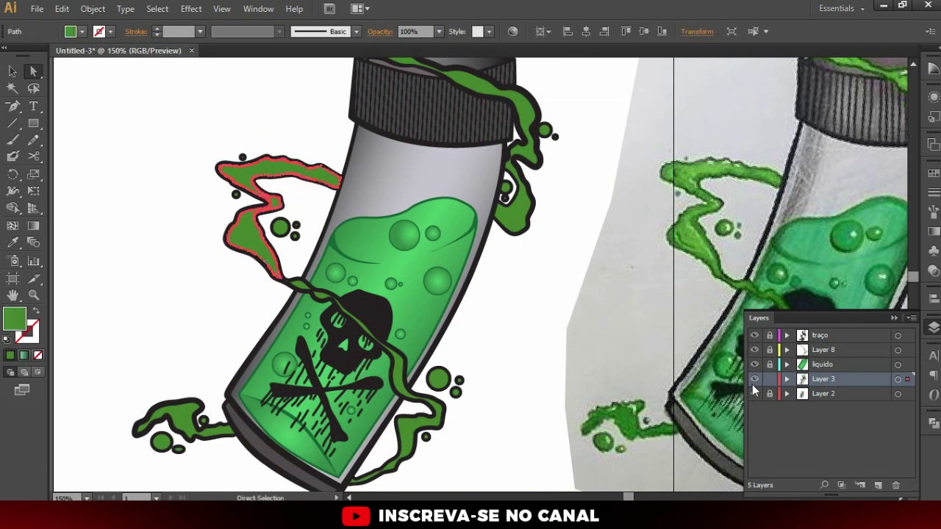
# Give the upper-left splash a linear gradient with a brighter green right stop
pyautogui.scroll(-1, 294, 277)
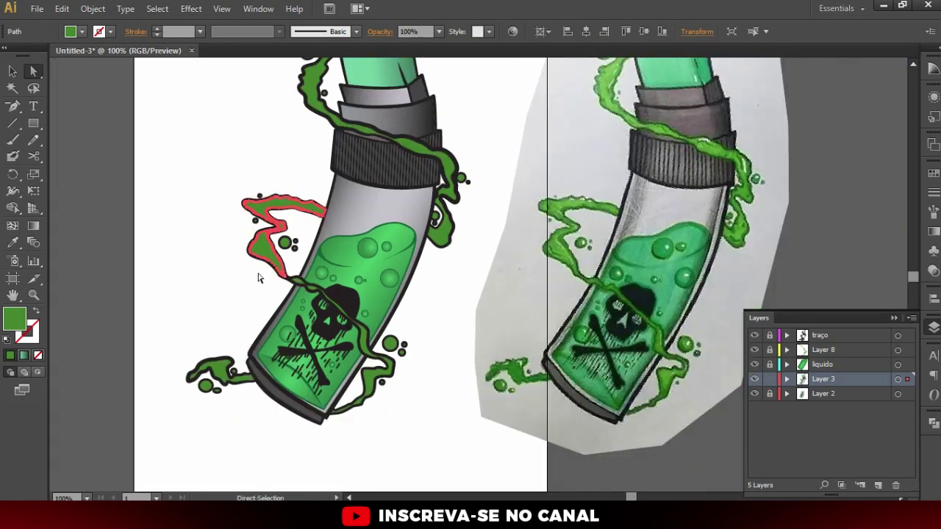
pyautogui.click(219, 216)
pyautogui.scroll(1, 221, 216)
pyautogui.click(282, 207)
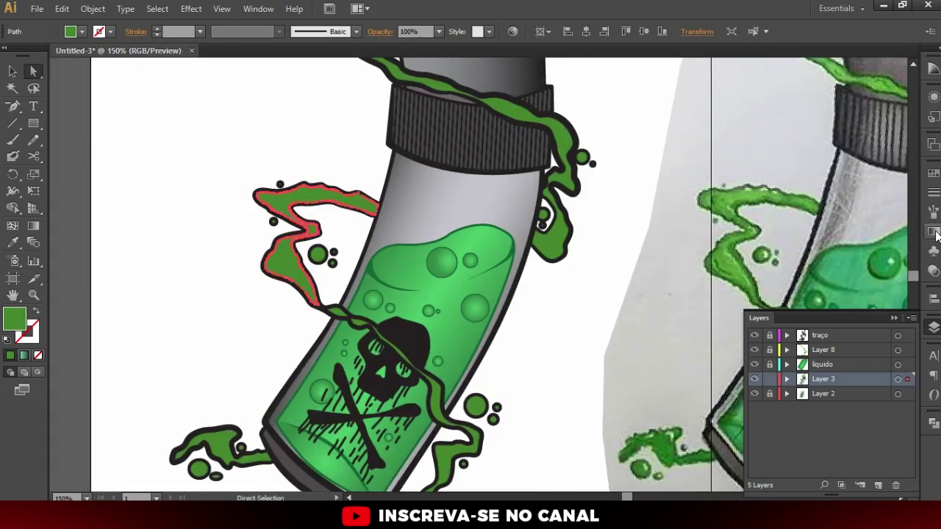
pyautogui.click(934, 231)
pyautogui.click(776, 214)
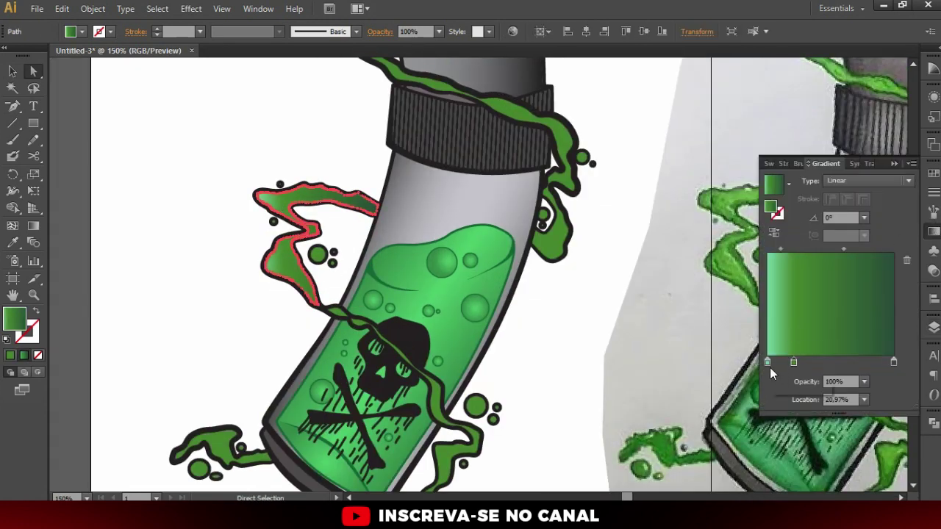
pyautogui.moveTo(790, 363)
pyautogui.mouseDown()
pyautogui.moveTo(757, 358)
pyautogui.moveTo(898, 360)
pyautogui.mouseUp()
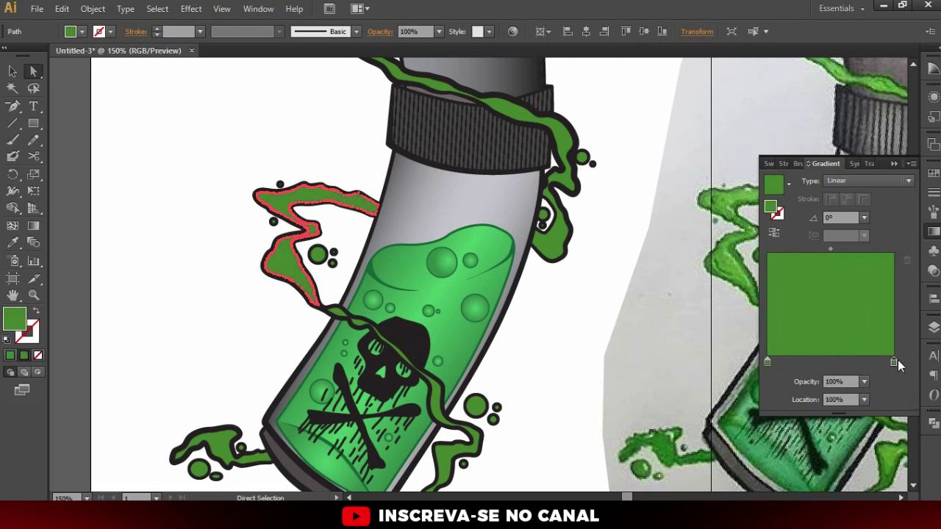
pyautogui.doubleClick(893, 362)
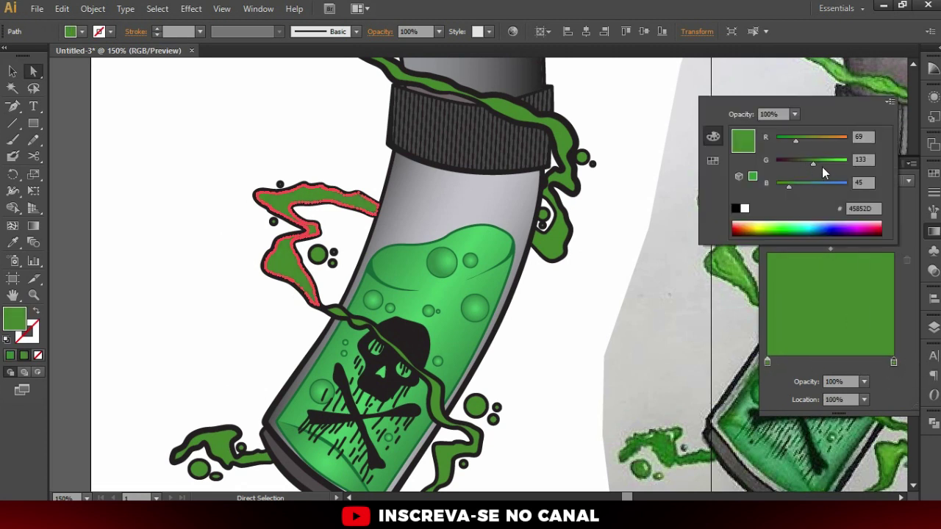
pyautogui.moveTo(824, 168); pyautogui.dragTo(837, 162)
pyautogui.click(88, 174)
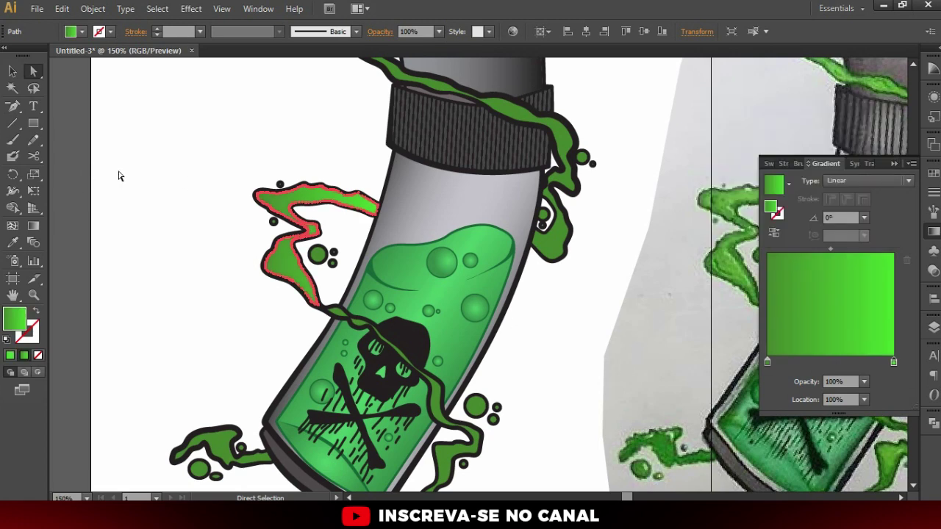
pyautogui.click(118, 175)
# Eyedropper the splash gradient onto the splash wrapped around the cap
pyautogui.hotkey('ctrl', '0')
pyautogui.hotkey('ctrl', '1')
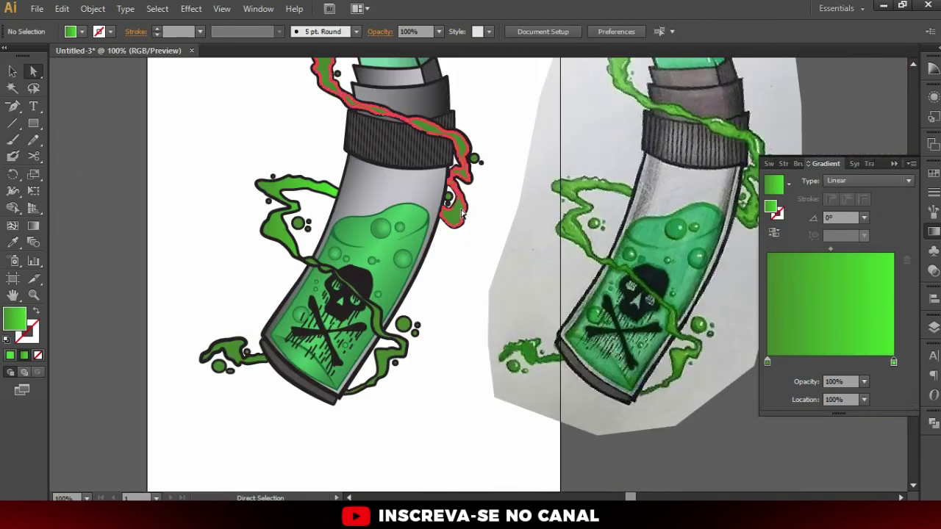
pyautogui.click(462, 213)
pyautogui.scroll(2, 294, 236)
pyautogui.click(13, 242)
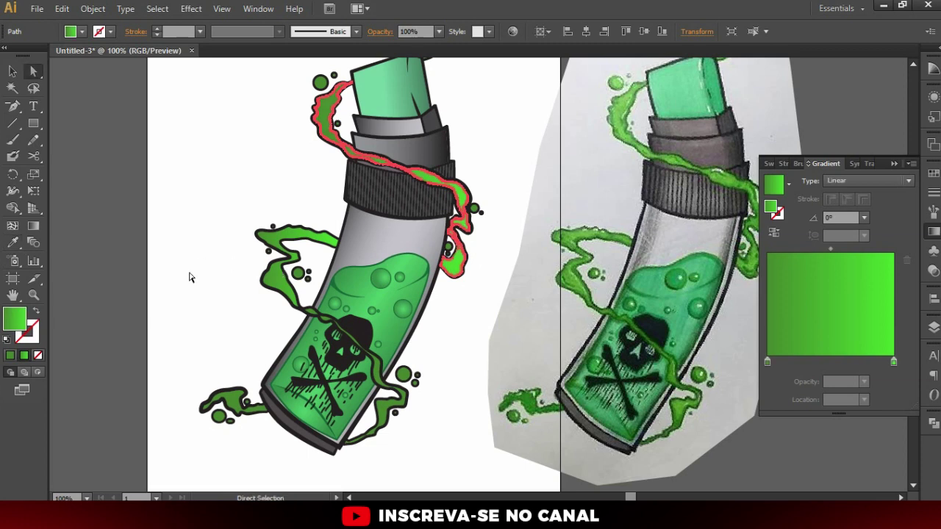
pyautogui.keyDown('ctrl'); pyautogui.click(189, 278); pyautogui.keyUp('ctrl')
pyautogui.hotkey('ctrl', '+')
# Copy the green gradient onto the bottom-left splash
pyautogui.keyDown('ctrl'); pyautogui.click(254, 372); pyautogui.keyUp('ctrl')
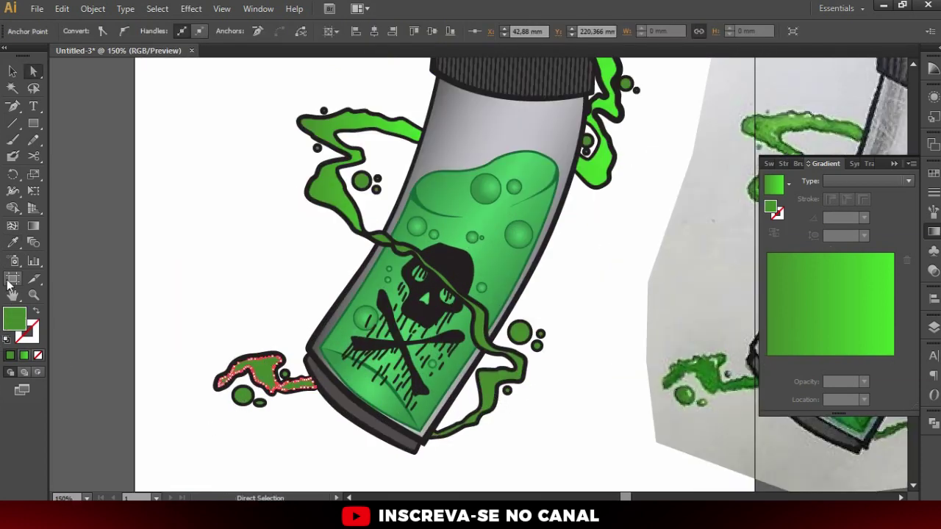
pyautogui.click(13, 242)
pyautogui.press('a')
pyautogui.click(262, 420)
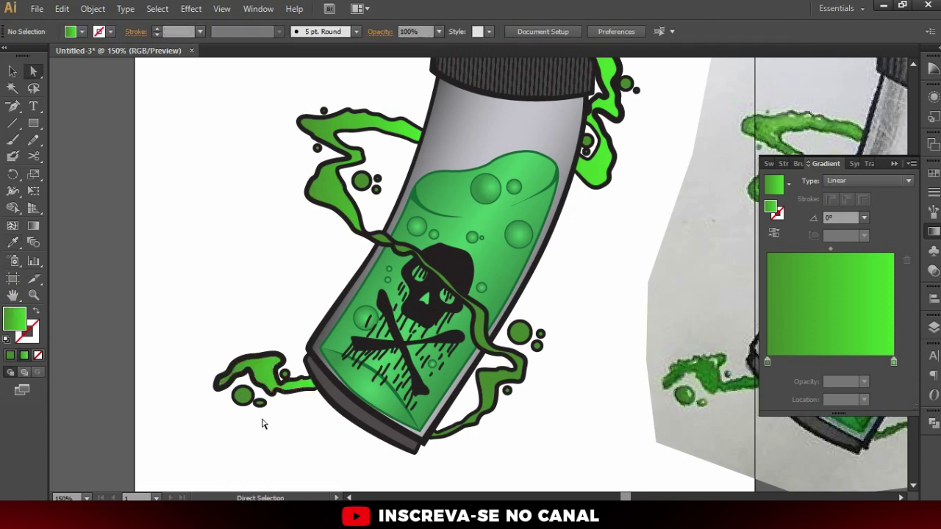
pyautogui.hotkey('ctrl', '-')
# Apply the same gradient to the top squiggle and review the whole bottle
pyautogui.scroll(1, 370, 168)
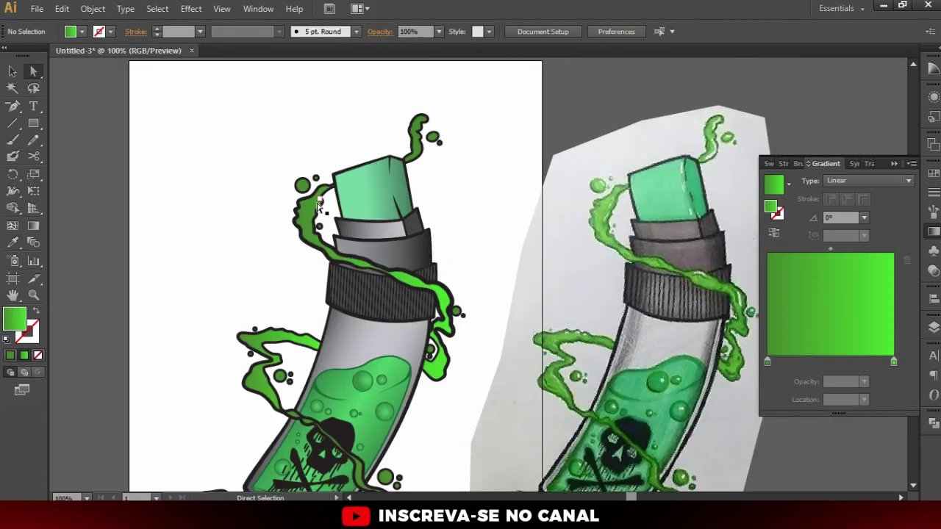
pyautogui.click(315, 214)
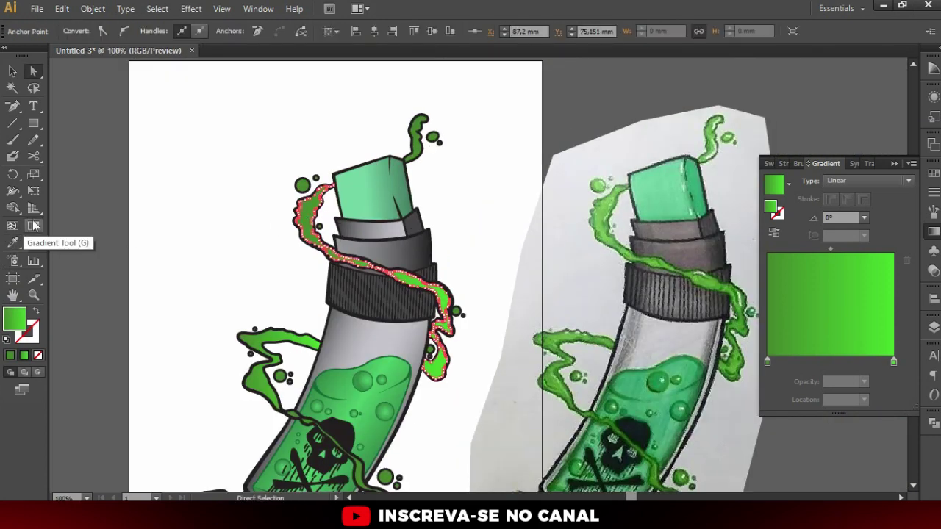
pyautogui.click(12, 242)
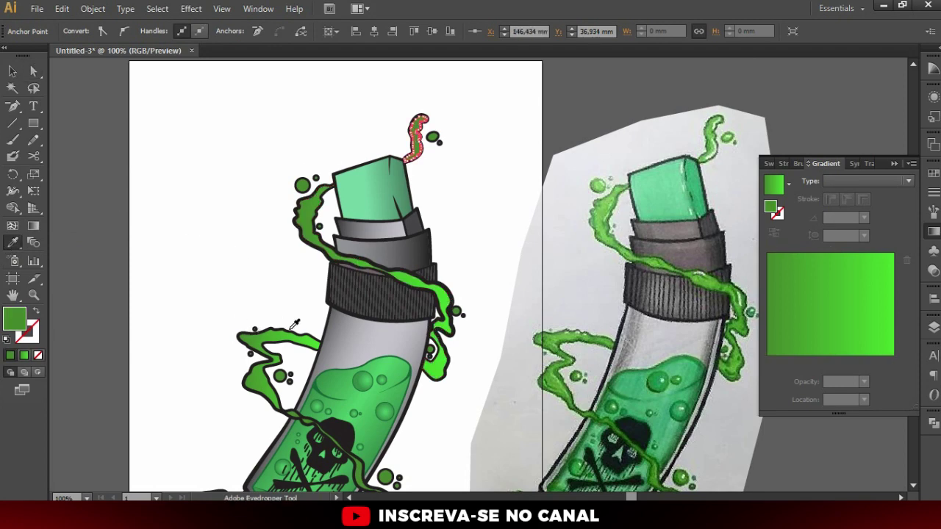
pyautogui.click(291, 328)
pyautogui.press('v')
pyautogui.click(284, 231)
pyautogui.hotkey('ctrl', '-')
pyautogui.scroll(1, 435, 259)
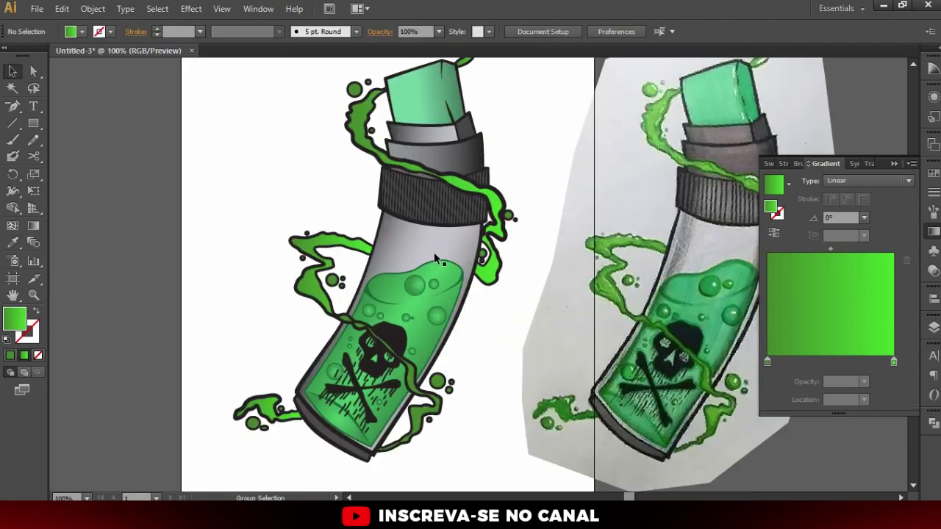
pyautogui.click(934, 328)
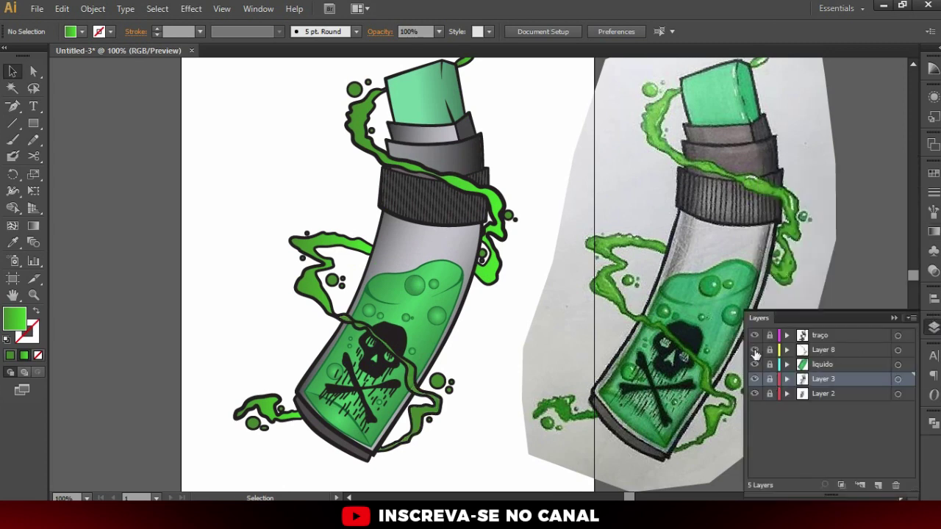
# Select the green wave across the liquid and preview the artwork with edges hidden
pyautogui.scroll(1, 324, 370)
pyautogui.moveTo(526, 386); pyautogui.dragTo(482, 338)
pyautogui.scroll(-1, 481, 338)
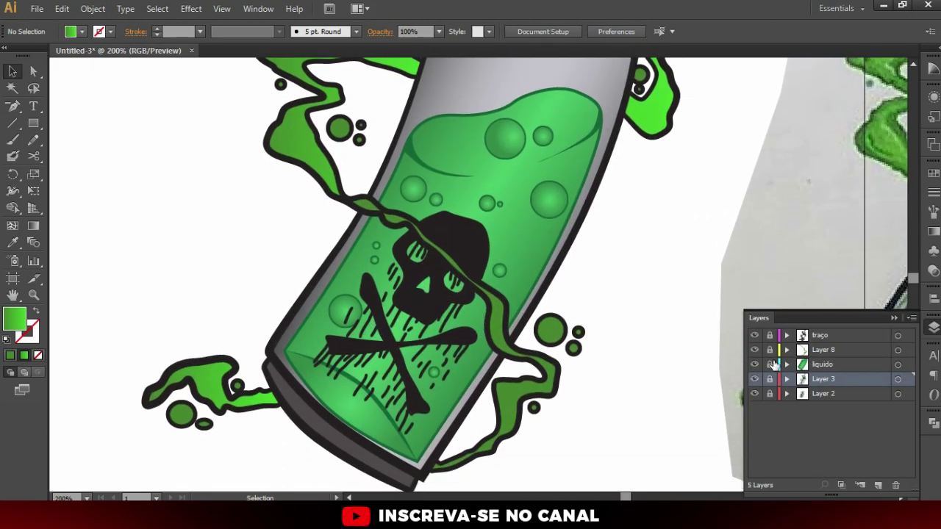
pyautogui.press('a')
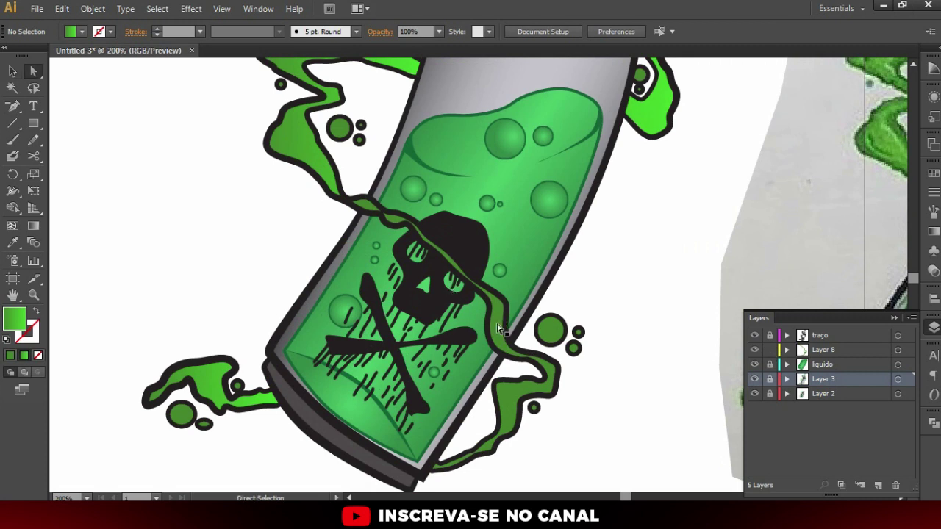
pyautogui.click(498, 328)
pyautogui.press('v')
pyautogui.hotkey('ctrl', 'h')
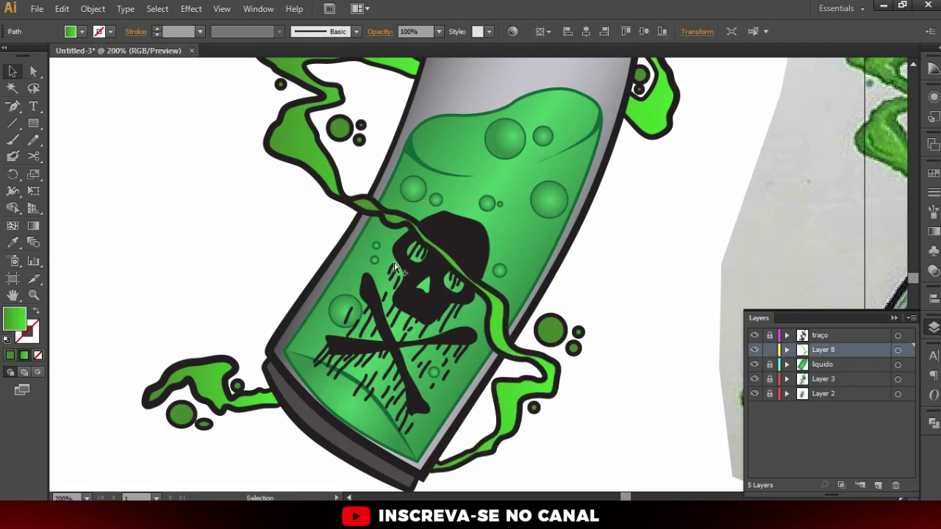
pyautogui.hotkey('ctrl', 'shift', 'a')
pyautogui.hotkey('ctrl', '1')
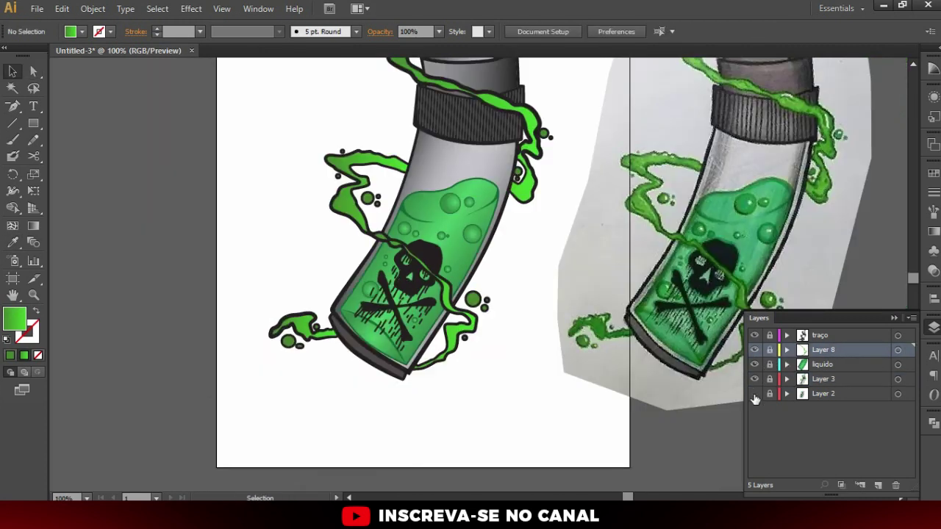
# Hide the reference photo layer and add a new top layer above traço
pyautogui.click(755, 394)
pyautogui.scroll(-2, 430, 185)
pyautogui.scroll(1, 430, 185)
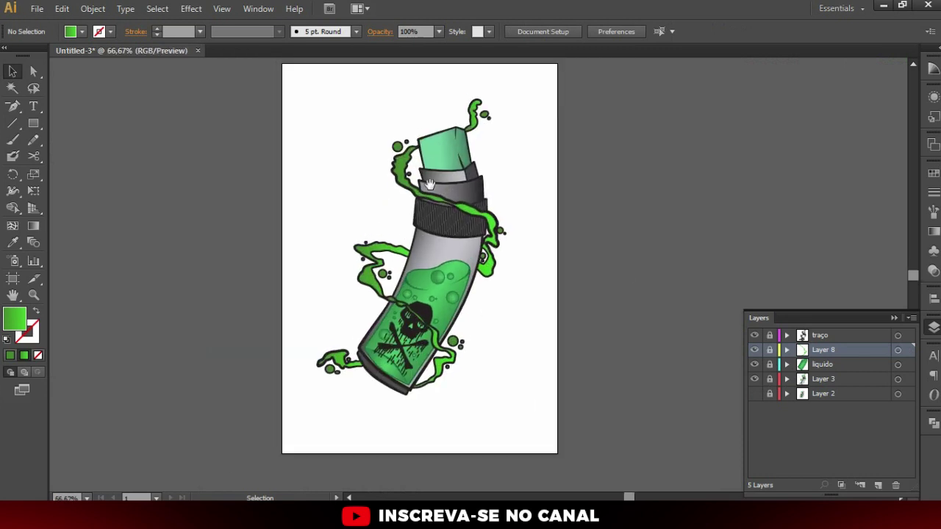
pyautogui.click(839, 336)
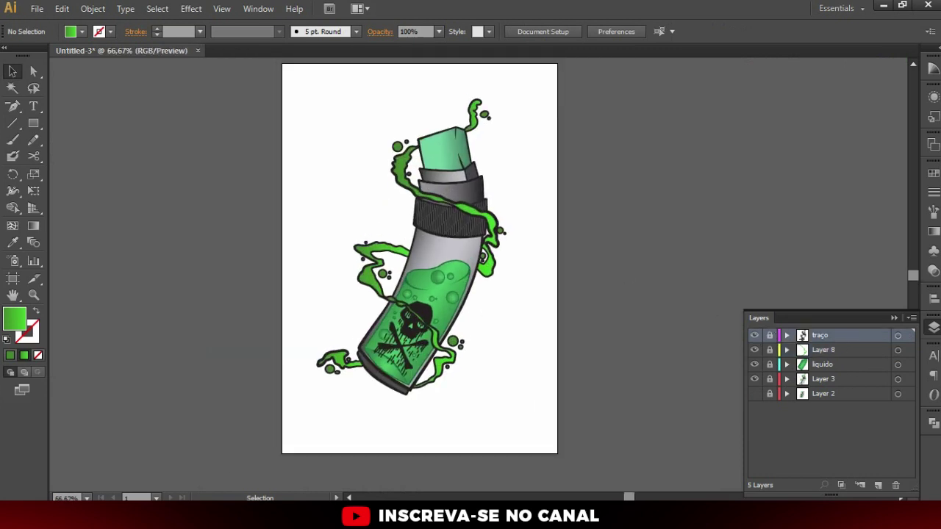
pyautogui.click(879, 486)
# Name the new layer 'tudo' and move traço through Layer 3 into it
pyautogui.doubleClick(822, 335)
pyautogui.write('tudo')
pyautogui.press('Return')
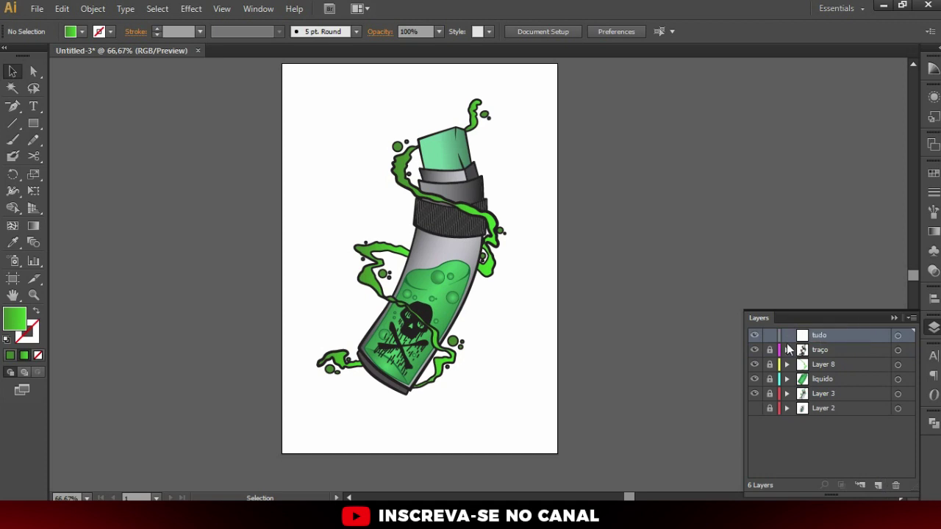
pyautogui.click(770, 350)
pyautogui.click(827, 396)
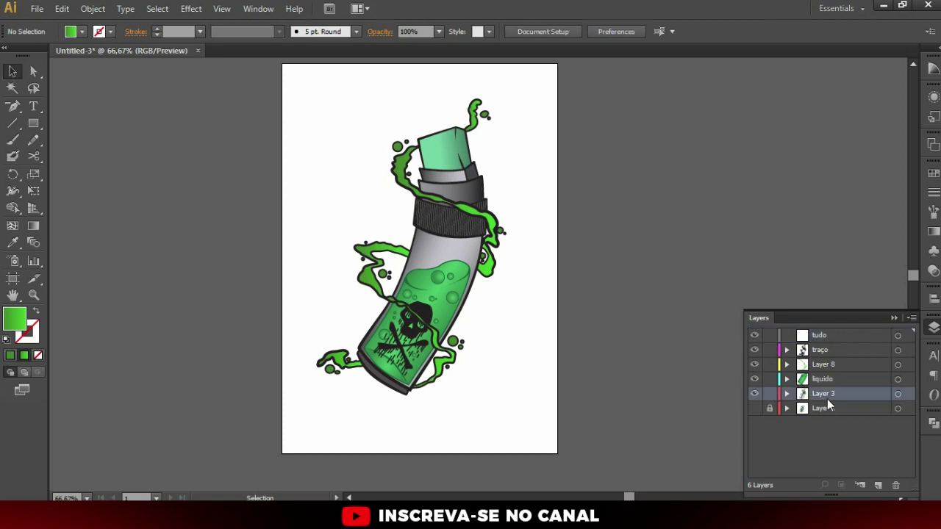
pyautogui.keyDown('shift'); pyautogui.click(829, 348); pyautogui.keyUp('shift')
pyautogui.moveTo(822, 350)
pyautogui.mouseDown()
pyautogui.moveTo(824, 335)
pyautogui.moveTo(812, 339)
pyautogui.mouseUp()
# Lock tudo and paste a bottle copy on new Layer 9 right of the artboard
pyautogui.hotkey('ctrl', 'a')
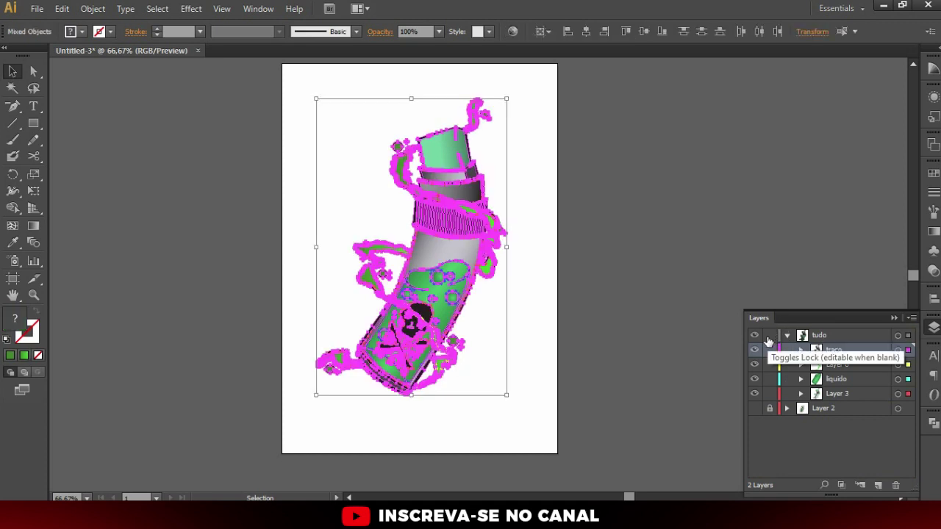
pyautogui.click(769, 335)
pyautogui.click(786, 336)
pyautogui.hotkey('ctrl', 'l')
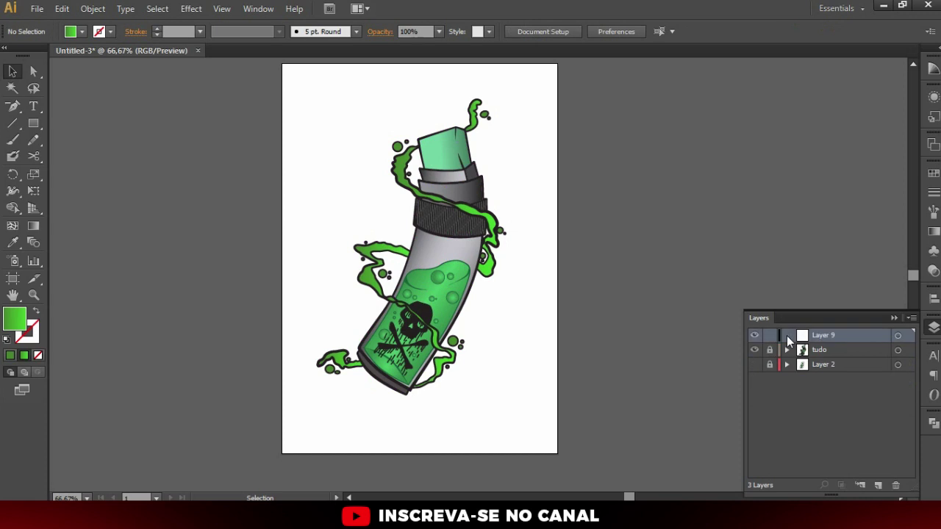
pyautogui.hotkey('ctrl', 'v')
pyautogui.moveTo(508, 230); pyautogui.dragTo(697, 176)
pyautogui.click(93, 8)
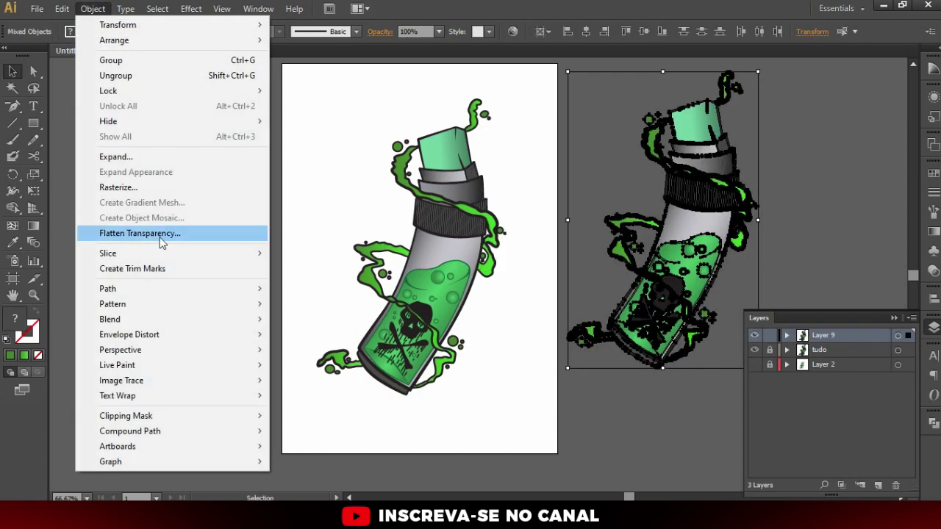
# Outline the bottle copy's strokes and move it left of the artboard
pyautogui.moveTo(108, 288)
pyautogui.click(336, 329)
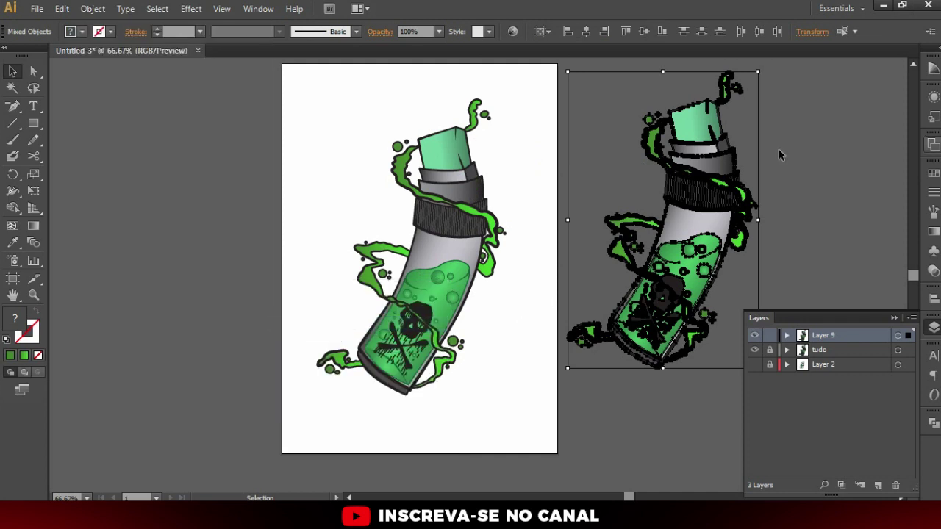
pyautogui.press('a')
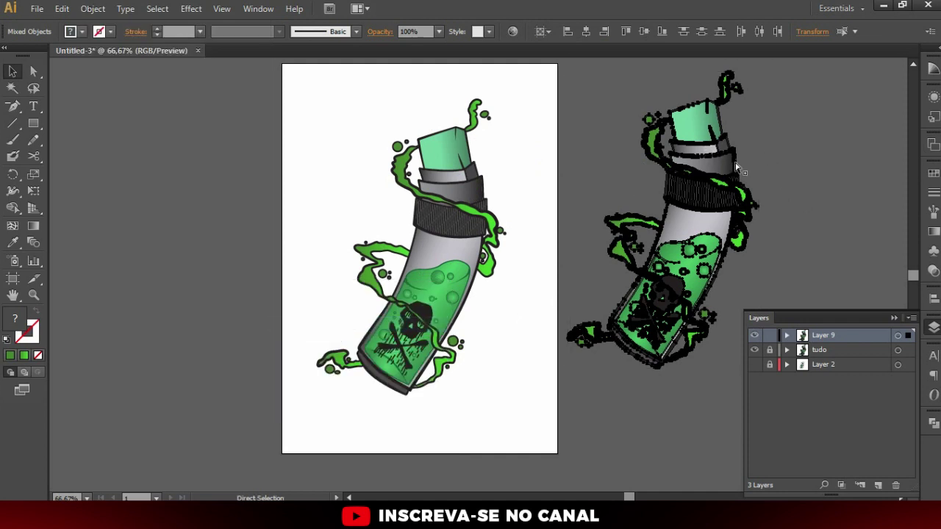
pyautogui.press('v')
pyautogui.click(846, 195)
pyautogui.press('space')
pyautogui.scroll(-1, 753, 198)
pyautogui.moveTo(753, 198); pyautogui.dragTo(425, 206)
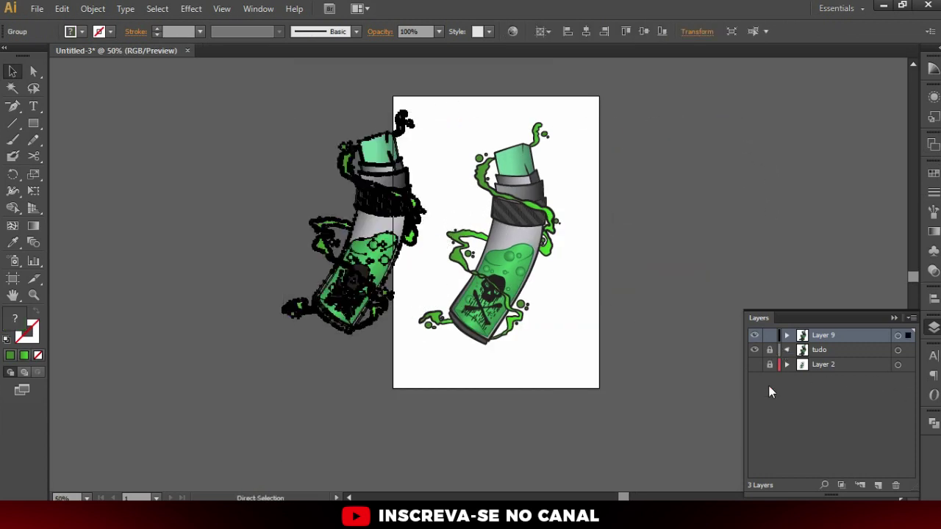
pyautogui.press('ctrl')
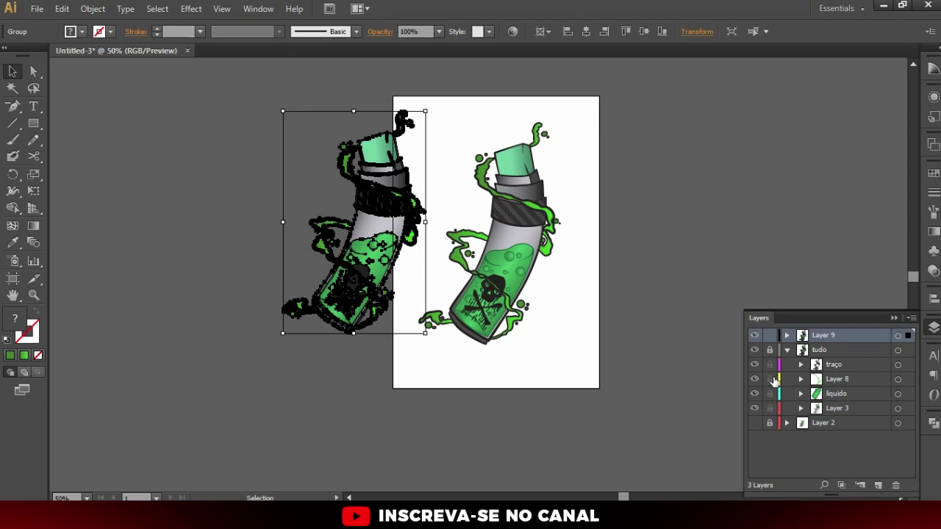
pyautogui.click(636, 205)
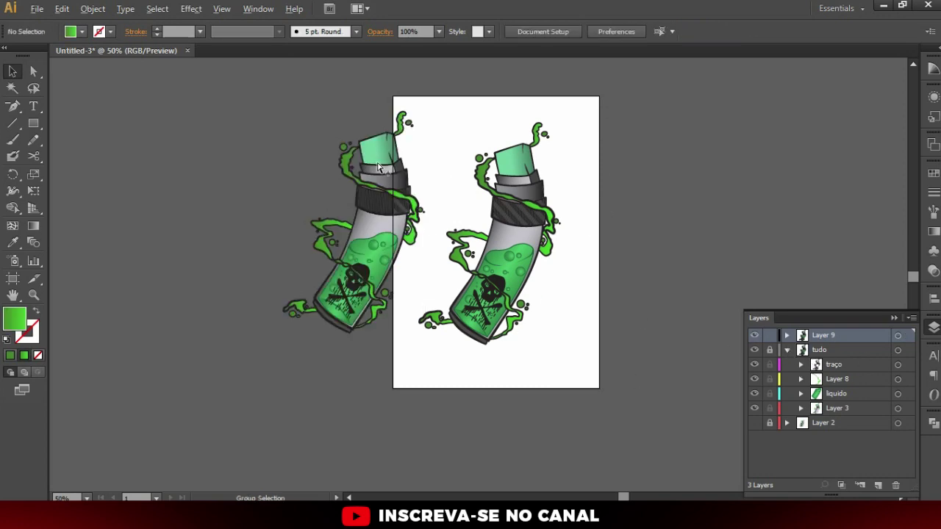
# Pan to compare both bottles and select the left bottle group
pyautogui.scroll(2, 392, 168)
pyautogui.click(355, 193)
pyautogui.scroll(-2, 384, 200)
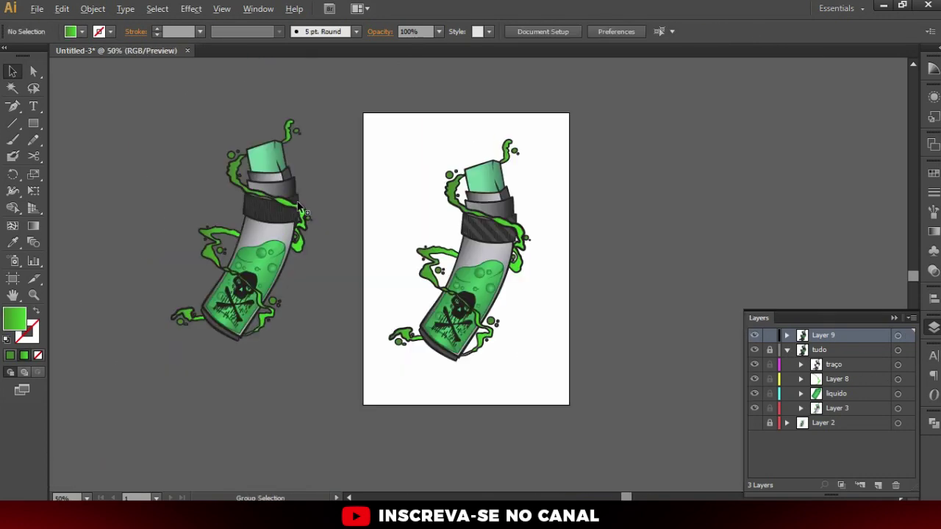
pyautogui.click(340, 250)
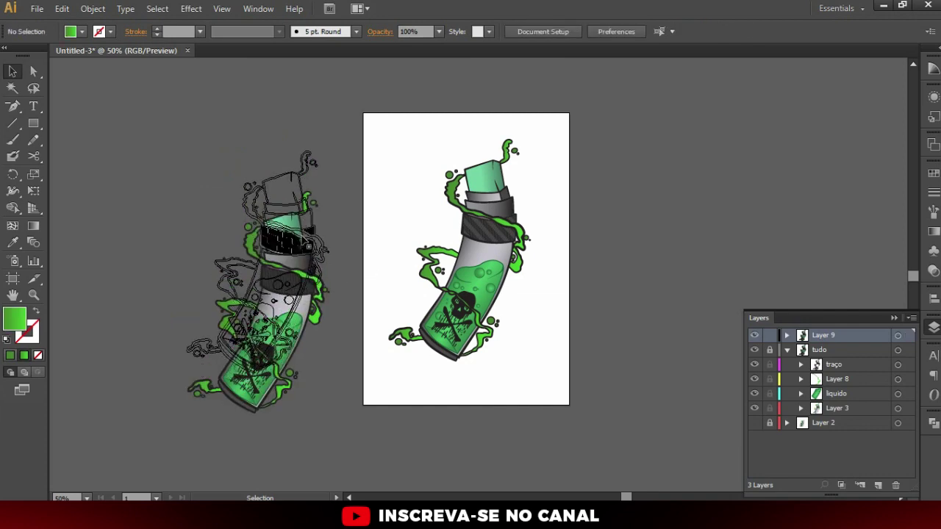
pyautogui.moveTo(203, 230); pyautogui.dragTo(281, 212)
pyautogui.scroll(1, 388, 256)
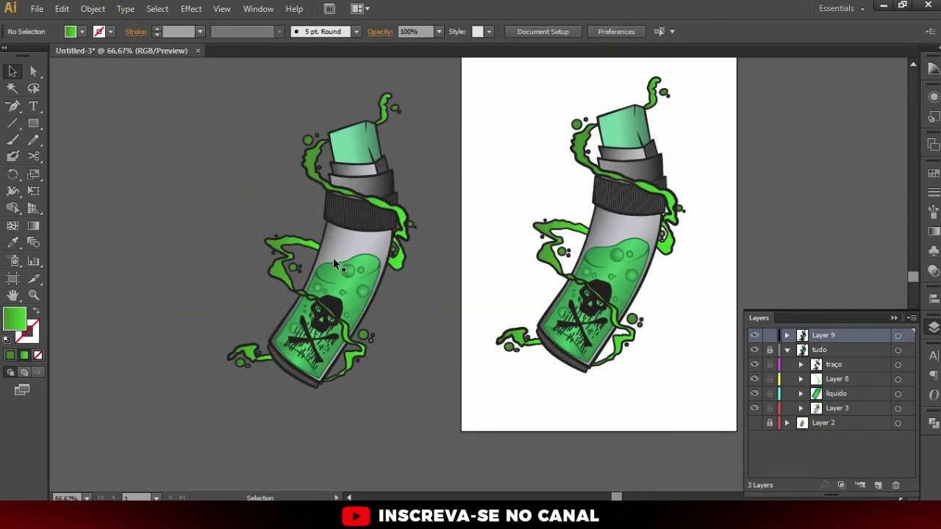
pyautogui.scroll(3, 381, 240)
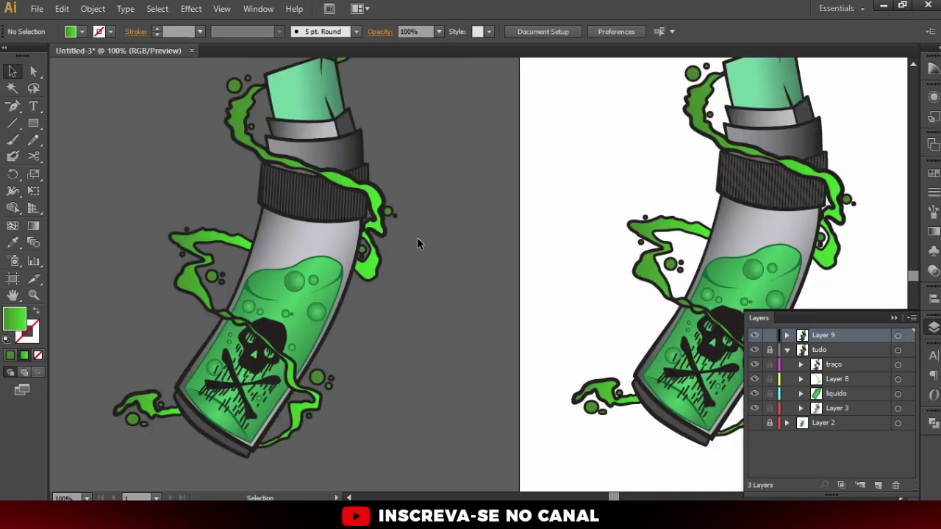
pyautogui.moveTo(417, 237); pyautogui.dragTo(487, 222)
pyautogui.scroll(-4, 455, 228)
pyautogui.click(412, 228)
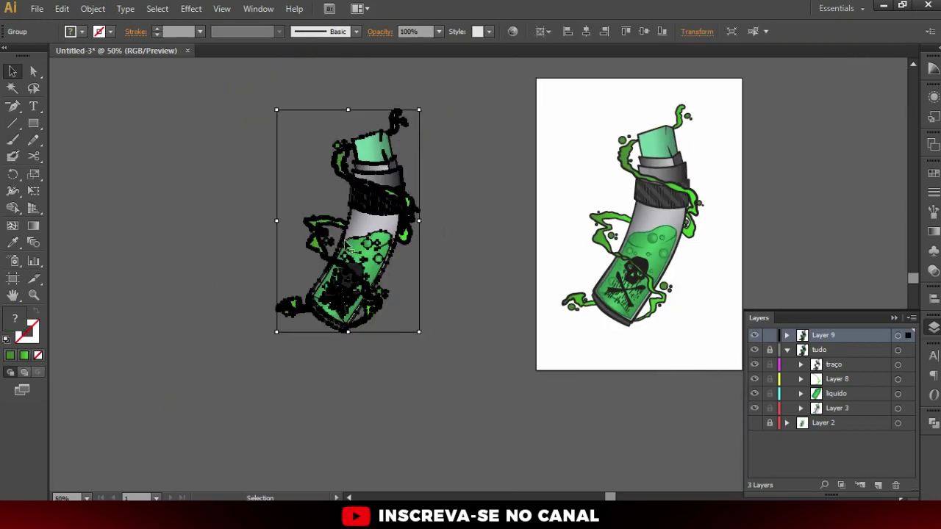
pyautogui.click(13, 278)
# Draw a second artboard framing the left bottle copy and check it in artboard editing
pyautogui.moveTo(232, 81); pyautogui.dragTo(468, 367)
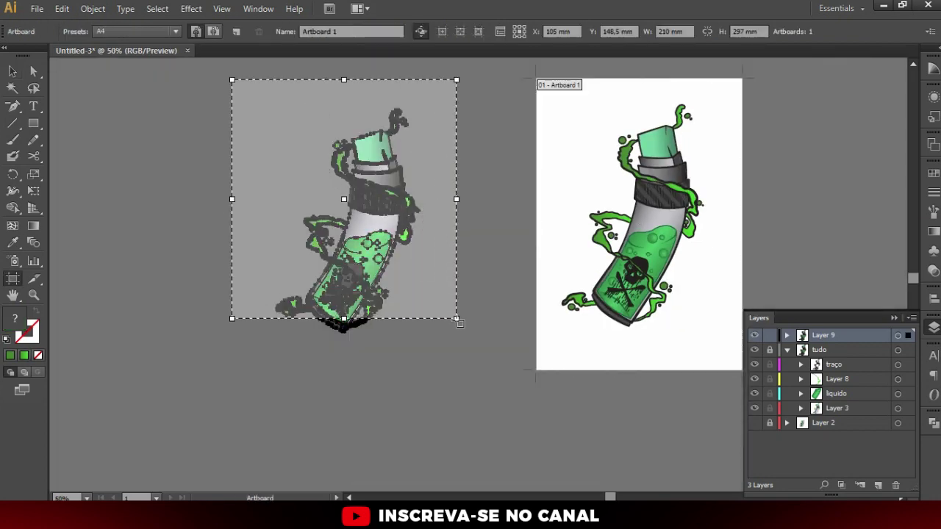
pyautogui.press('Escape')
pyautogui.click(499, 255)
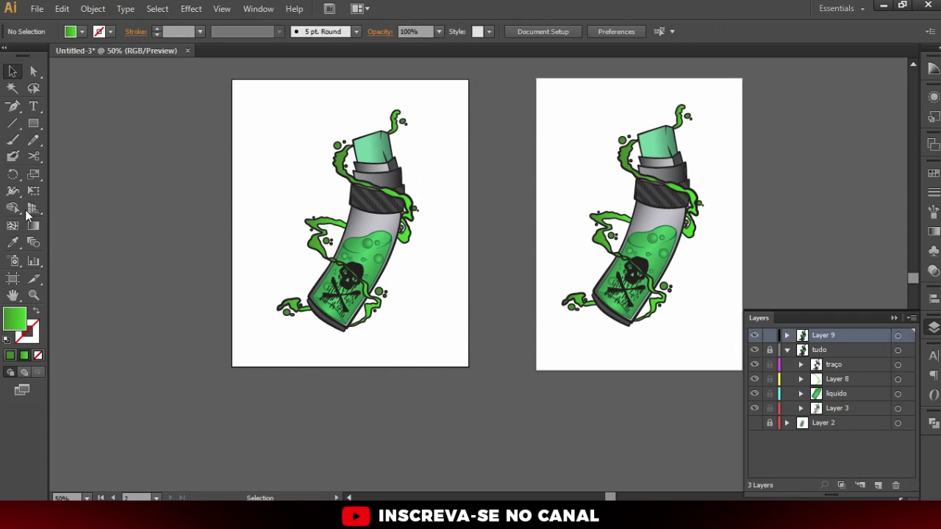
pyautogui.click(13, 279)
pyautogui.click(586, 114)
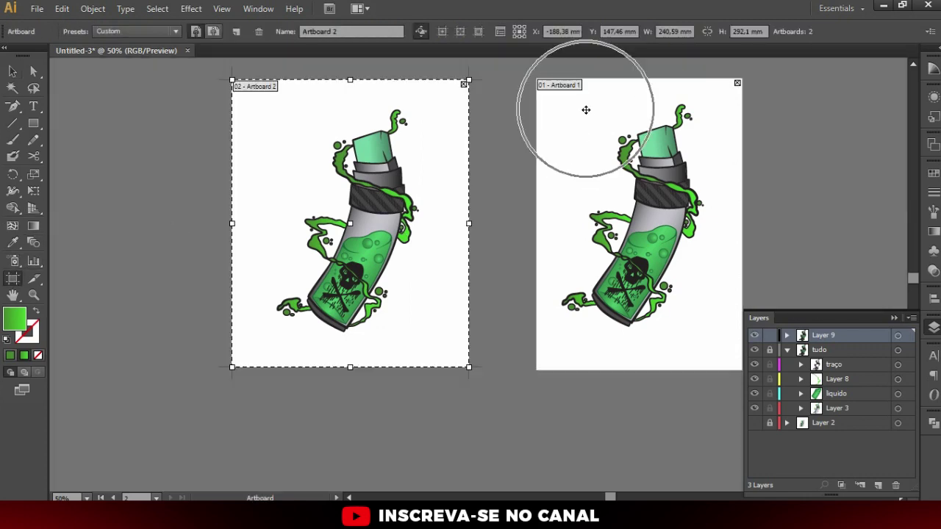
pyautogui.click(380, 110)
# Bring up Save As for Untitled-3.ai to save under a new name
pyautogui.press('Escape')
pyautogui.press('ctrl')
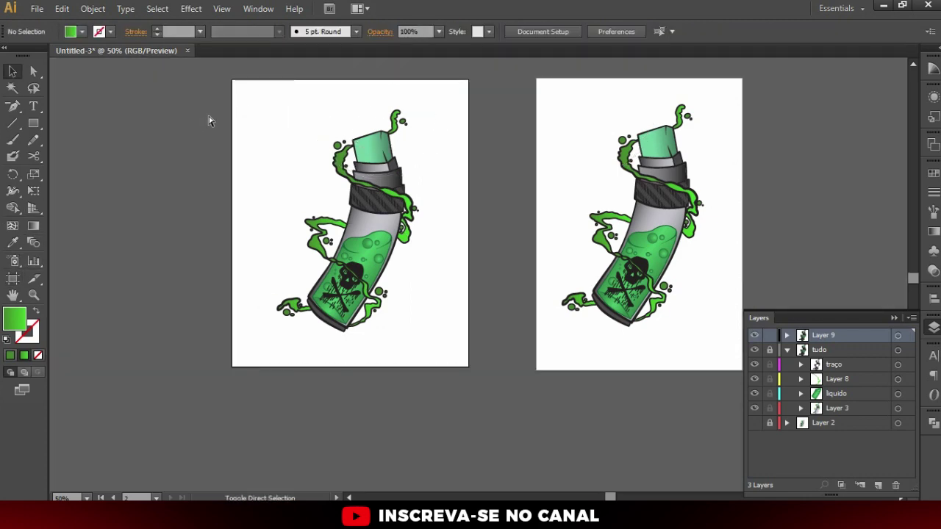
pyautogui.hotkey('ctrl', 's')
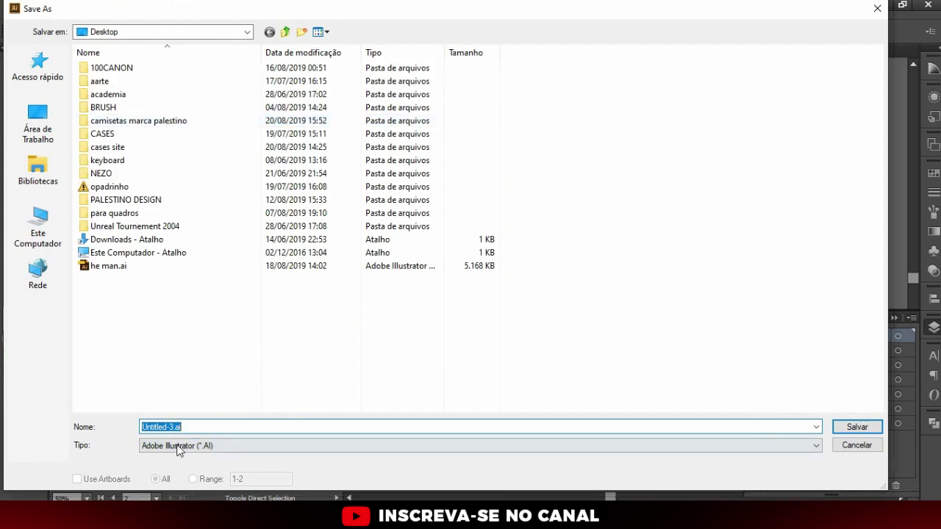
# Choose Adobe PDF format, rename the file to 'liquido final', keep All artboards and save
pyautogui.click(180, 446)
pyautogui.click(199, 475)
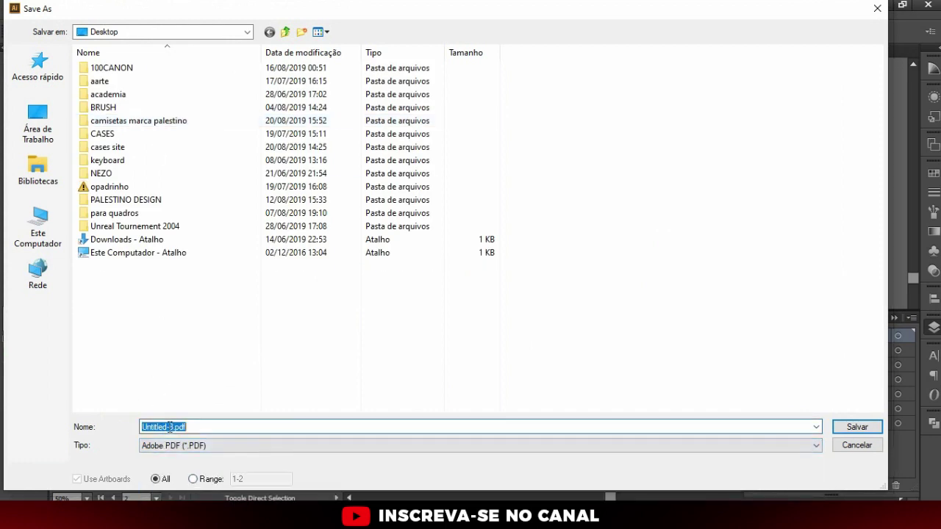
pyautogui.press('BackSpace')
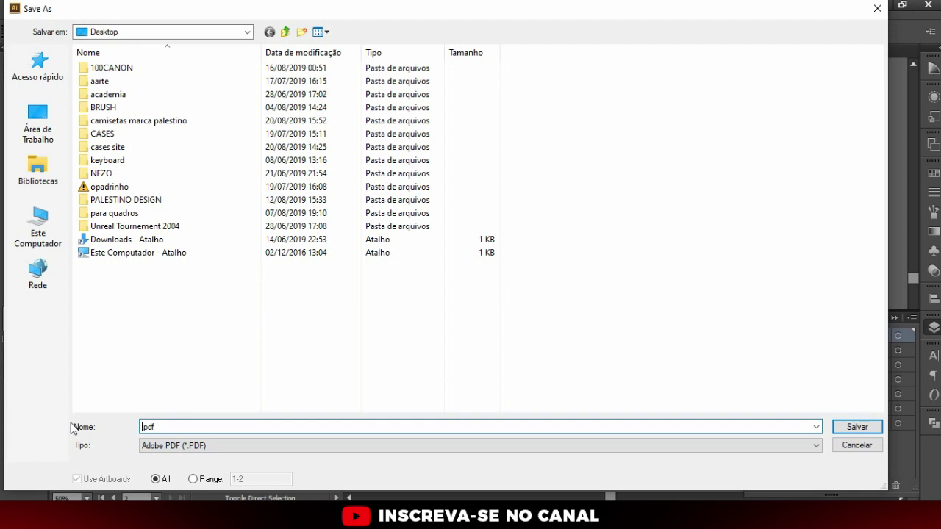
pyautogui.write('liquido final')
pyautogui.click(151, 485)
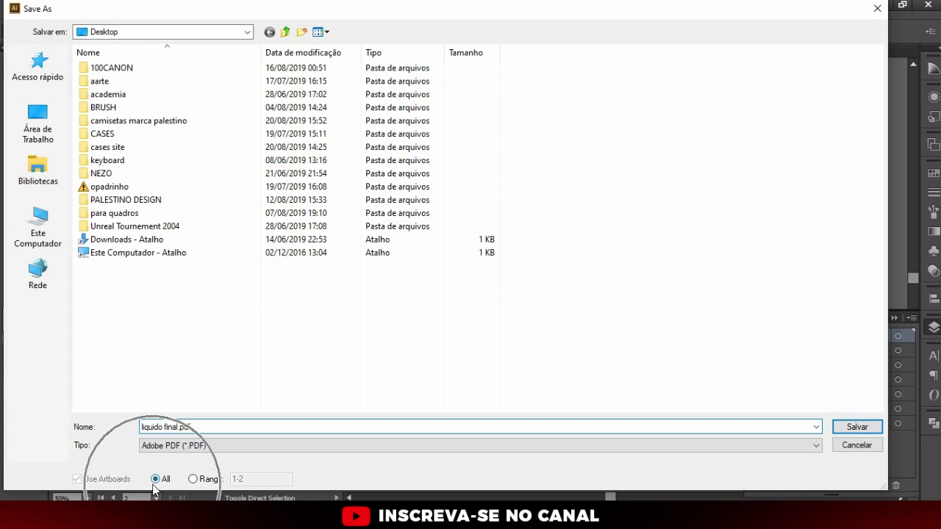
pyautogui.click(156, 482)
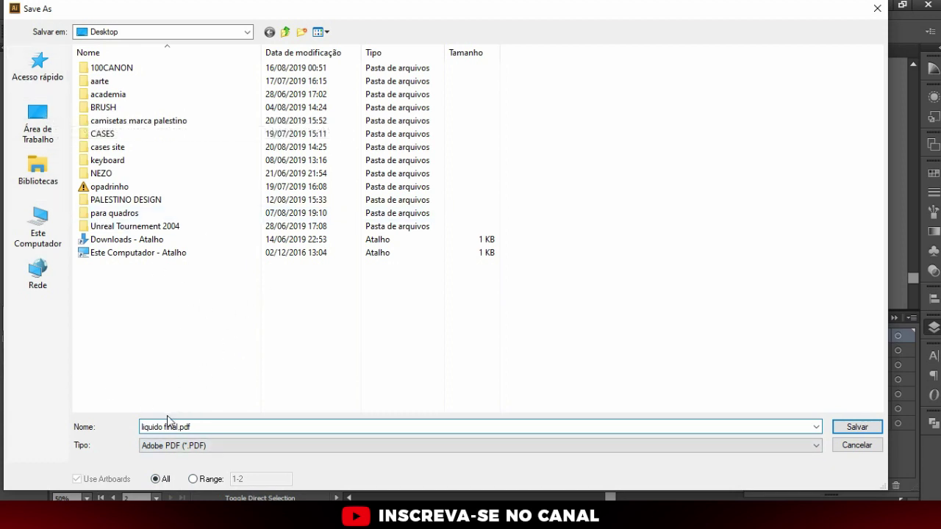
pyautogui.click(857, 428)
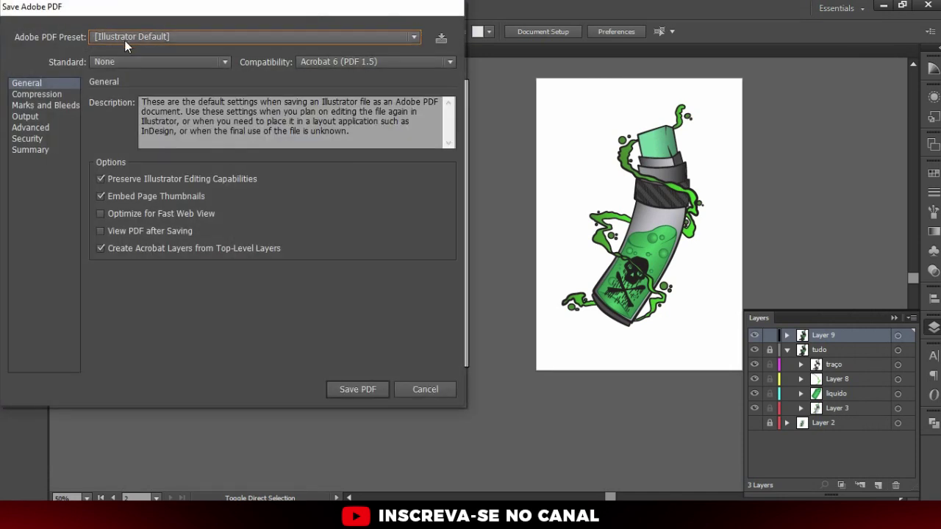
# Apply the [PDF/X-4:2008] Adobe PDF preset and write liquido final.pdf
pyautogui.click(125, 41)
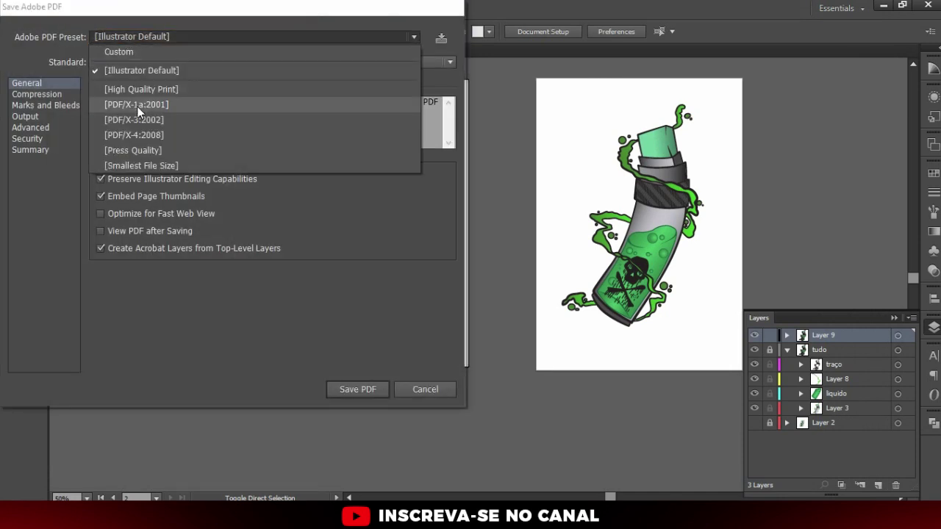
pyautogui.click(131, 135)
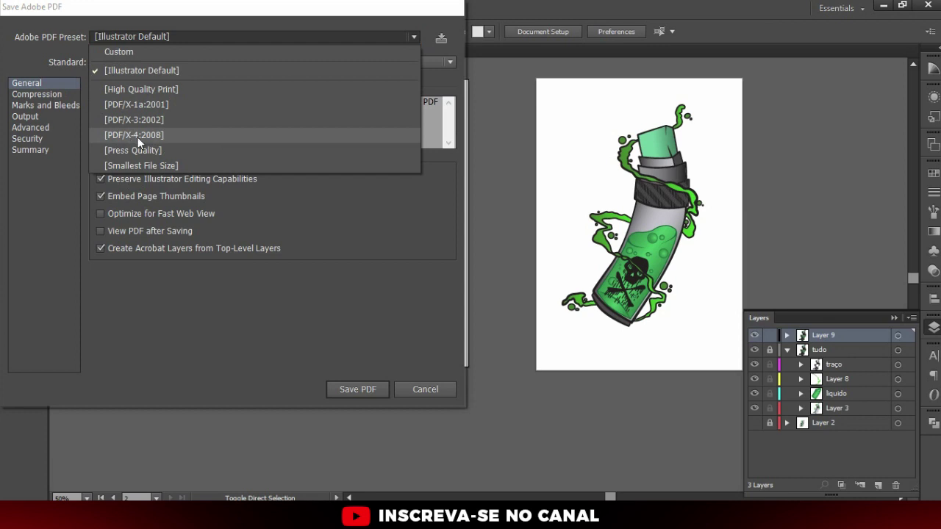
pyautogui.click(149, 135)
pyautogui.click(359, 391)
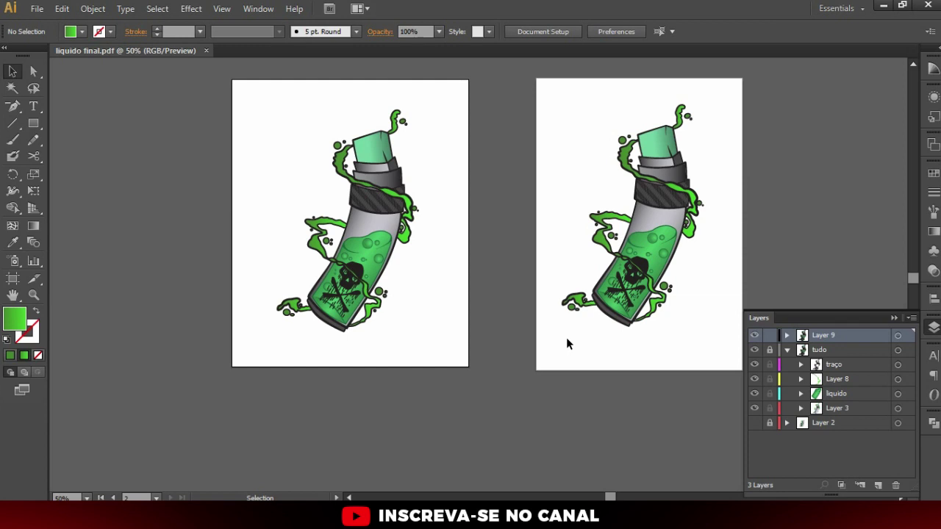
pyautogui.press('a')
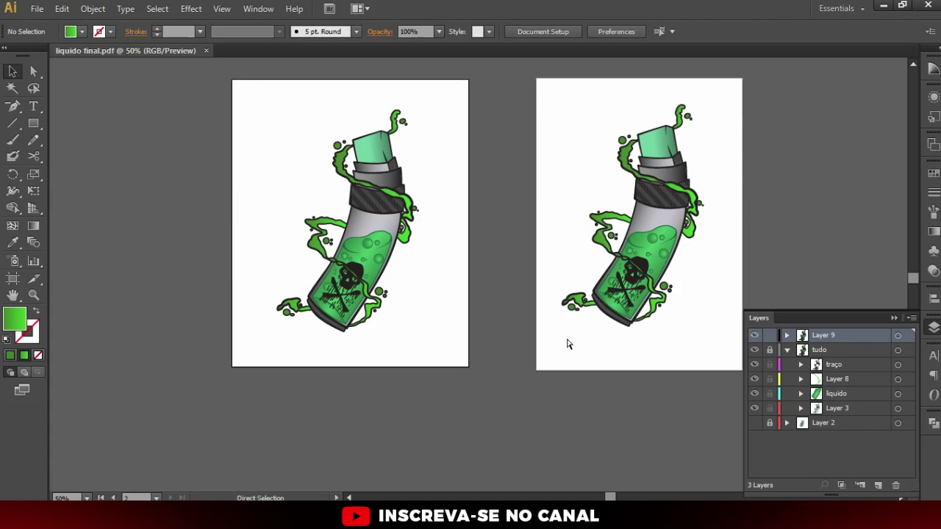